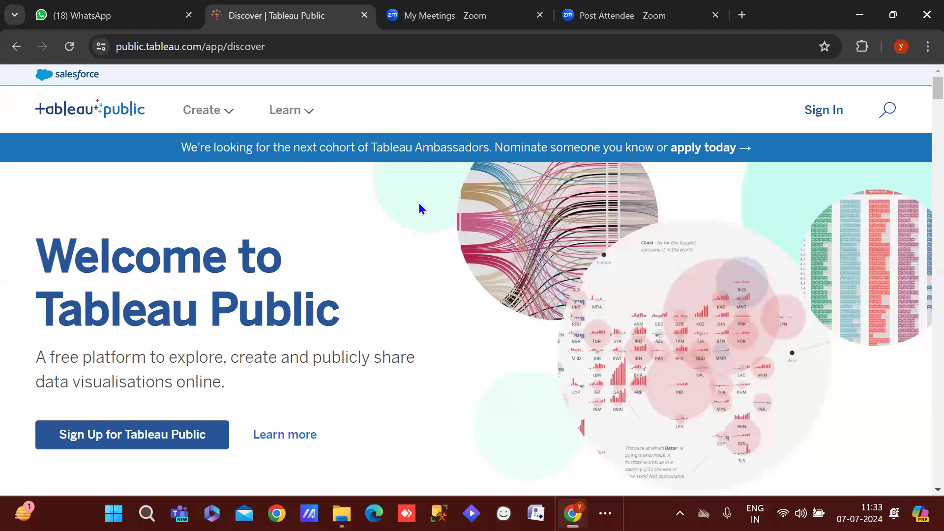
Open a new Chrome tab and go to public.tableau.com, fixing address typos
{"action": "left_click", "coordinate": [741, 15]}
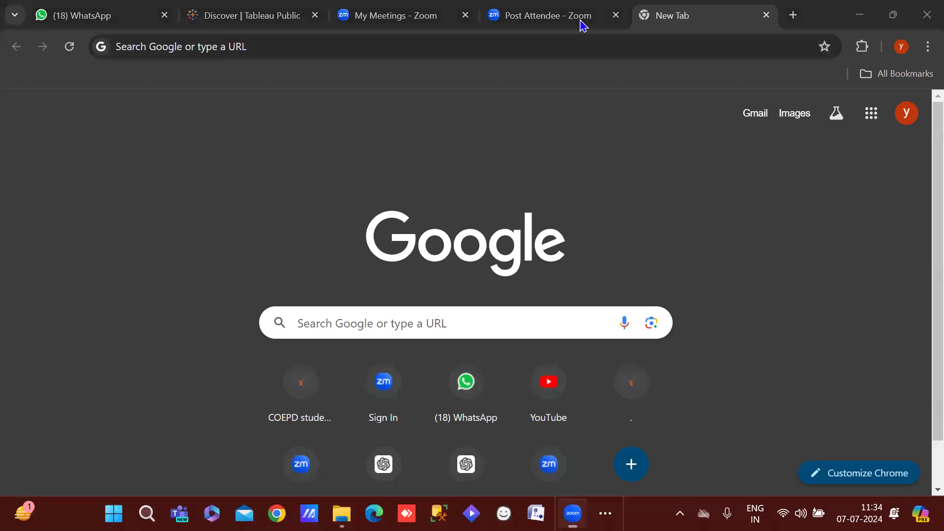
{"action": "left_click", "coordinate": [194, 7]}
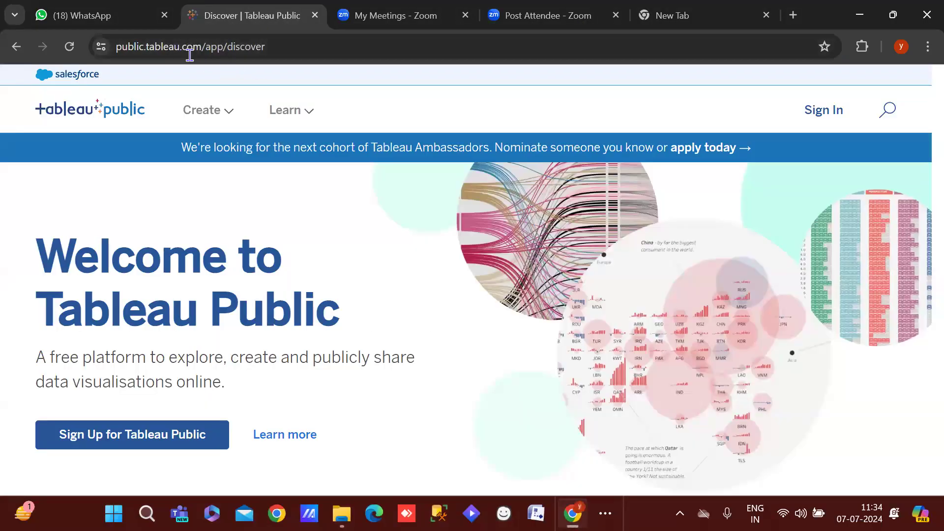
{"action": "left_click", "coordinate": [652, 8]}
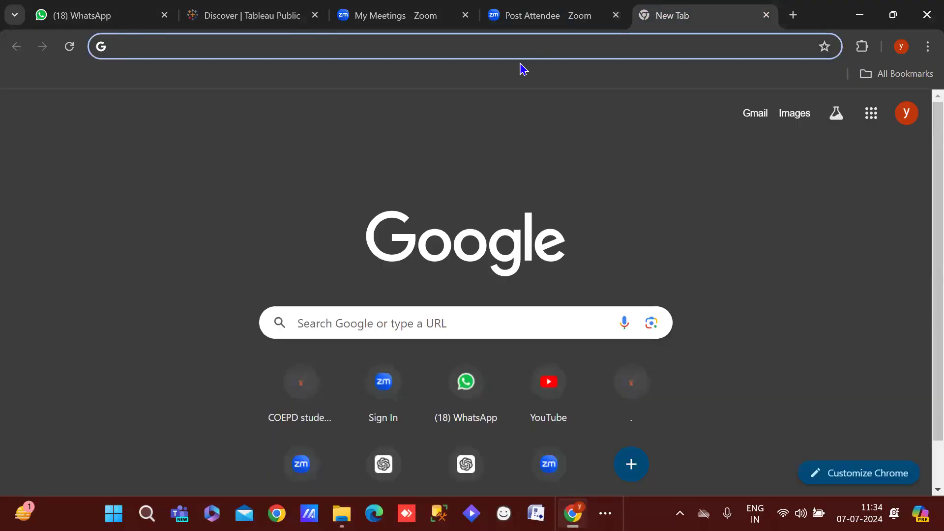
{"action": "type", "text": "pub"}
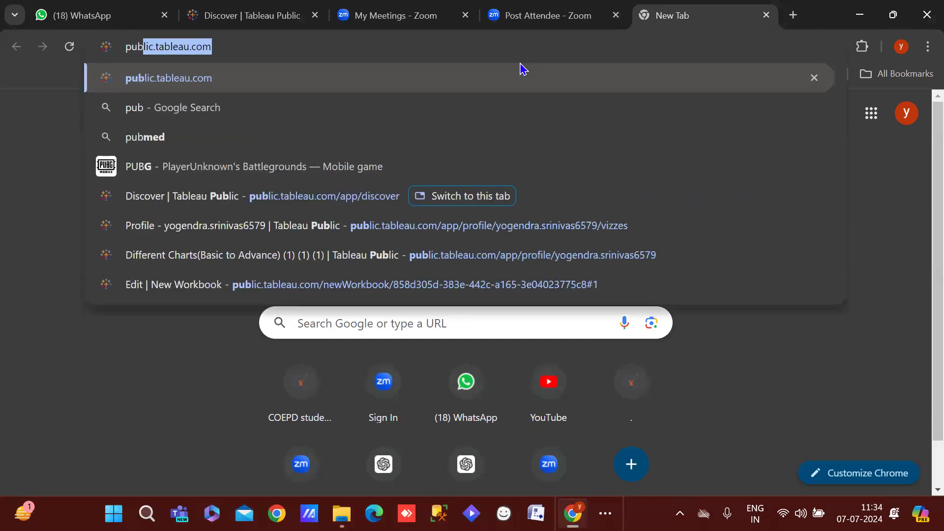
{"action": "type", "text": ";"}
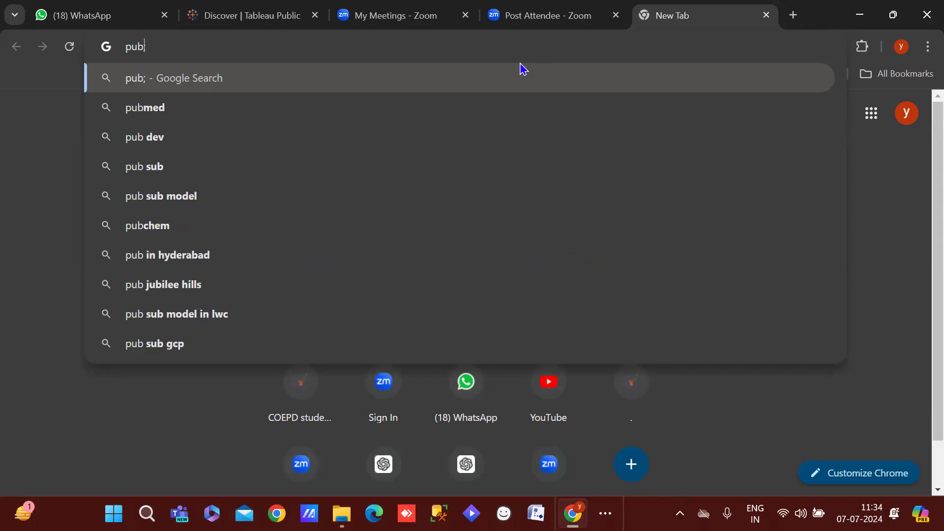
{"action": "key", "text": "Left"}
{"action": "key", "text": "BackSpace"}
{"action": "type", "text": "lic"}
{"action": "key", "text": "Delete"}
{"action": "key", "text": "Delete"}
{"action": "key", "text": "BackSpace"}
{"action": "key", "text": "BackSpace"}
{"action": "key", "text": "BackSpace"}
{"action": "type", "text": "blic"}
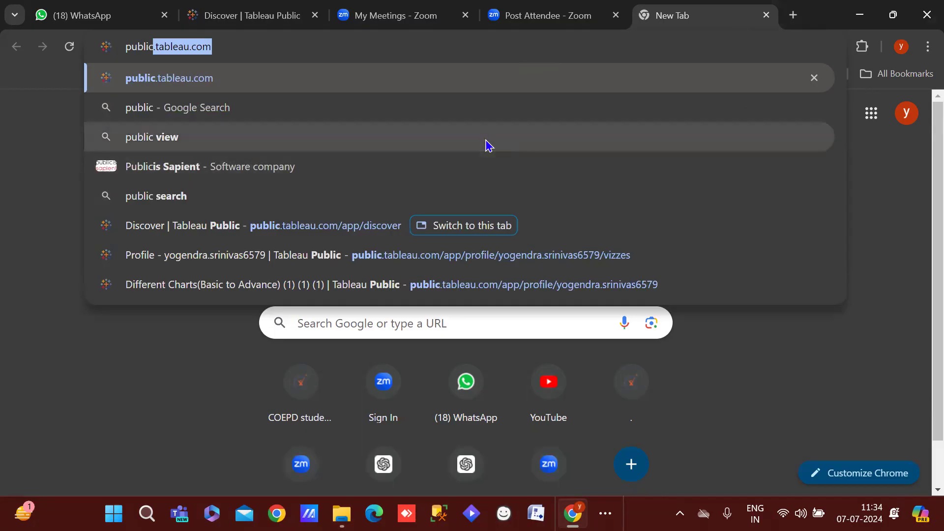
{"action": "left_click", "coordinate": [233, 47]}
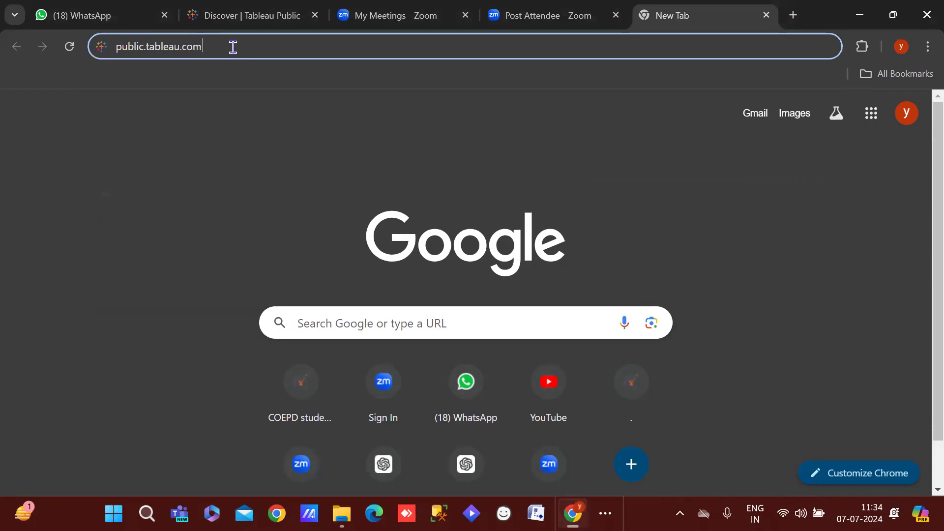
{"action": "key", "text": "Return"}
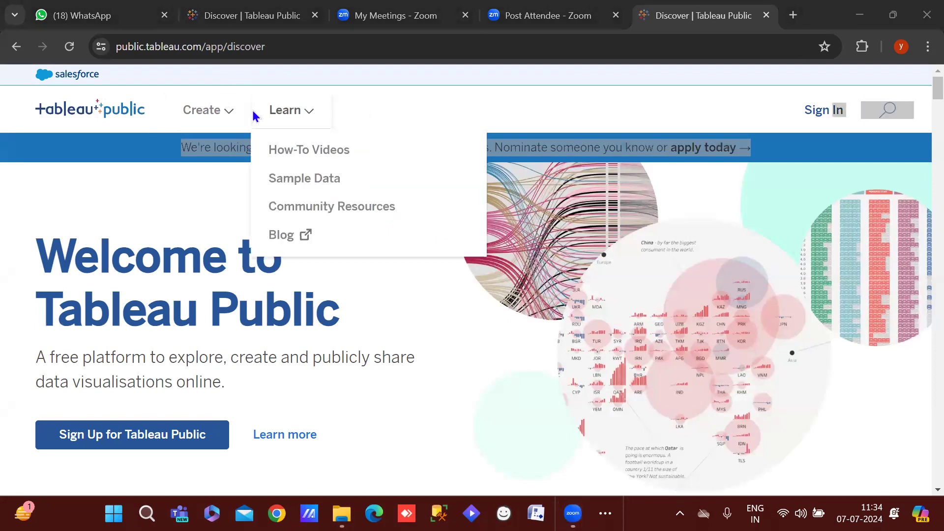
Choose Download Tableau Desktop Public Edition from the Create menu
{"action": "mouse_move", "coordinate": [233, 126]}
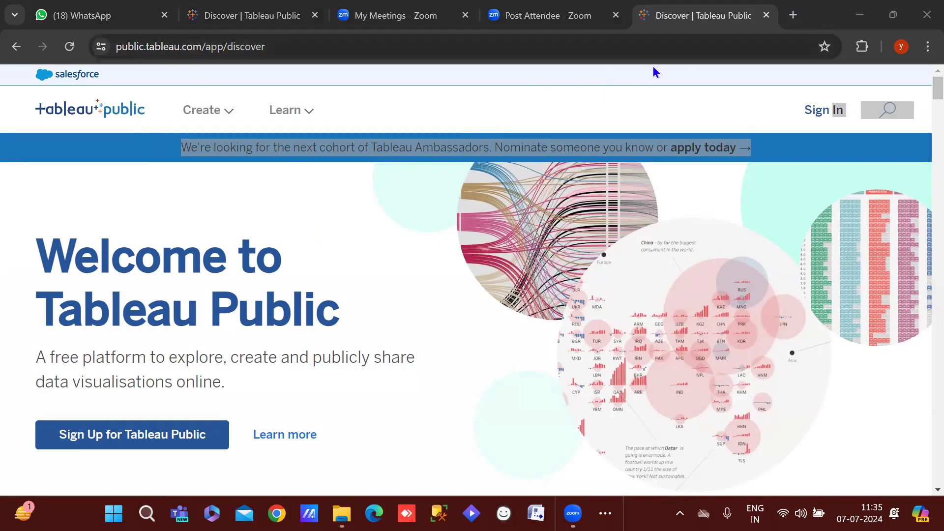
{"action": "mouse_move", "coordinate": [204, 113]}
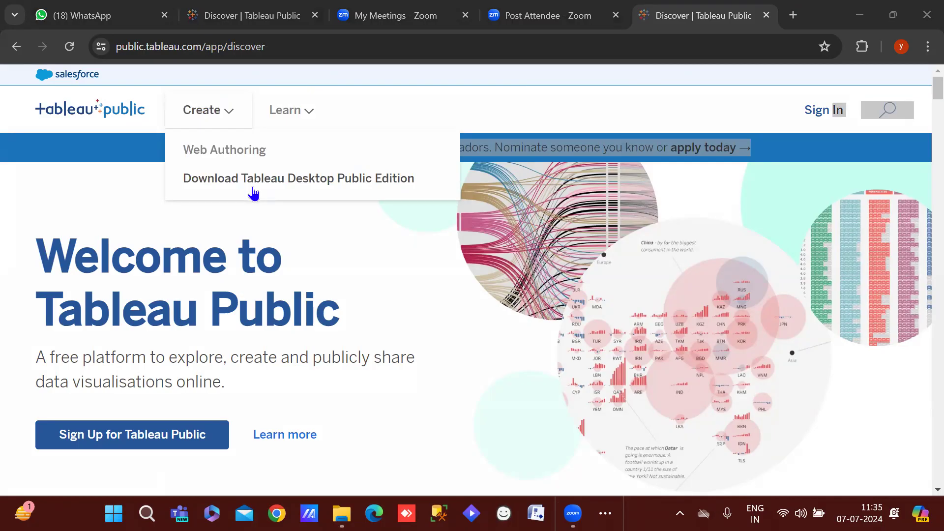
{"action": "left_click", "coordinate": [253, 193]}
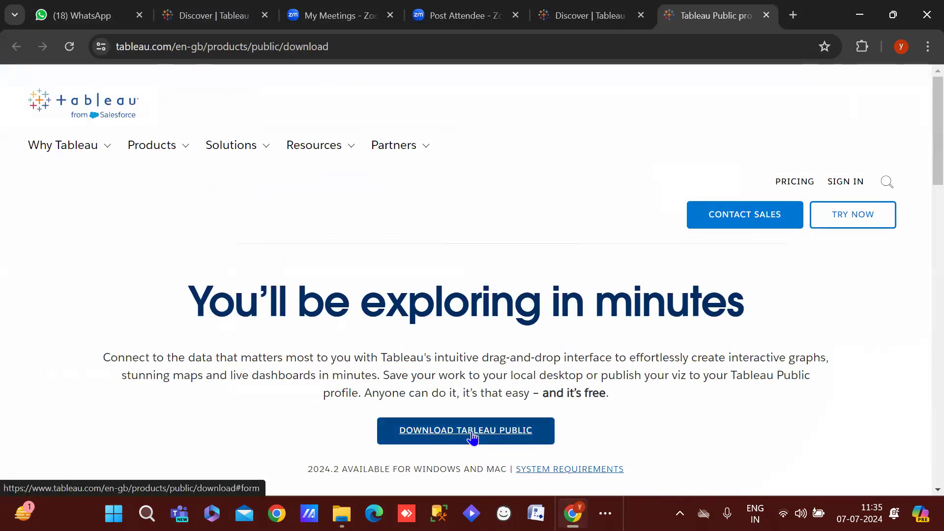
Request the Tableau Public download, then close the registration form without filling it in
{"action": "left_click", "coordinate": [472, 435]}
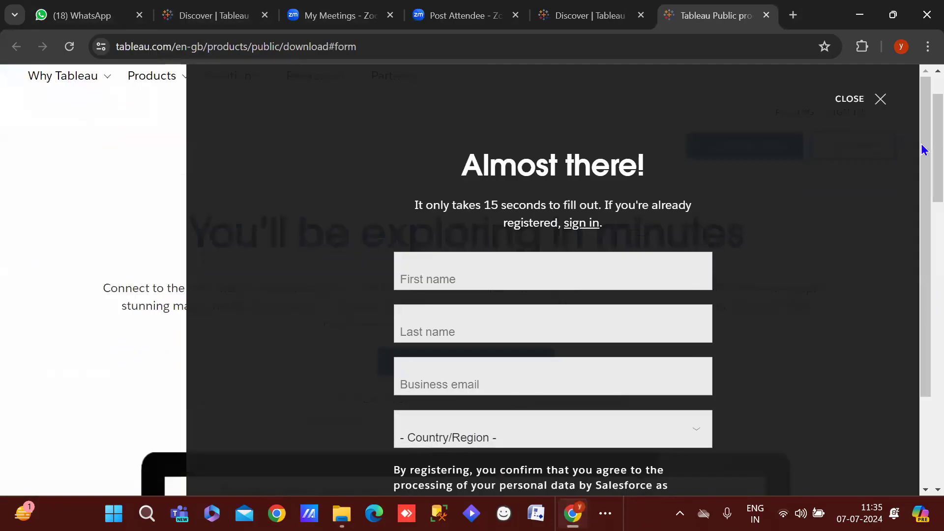
{"action": "scroll", "coordinate": [923, 162], "scroll_direction": "down", "scroll_amount": 4}
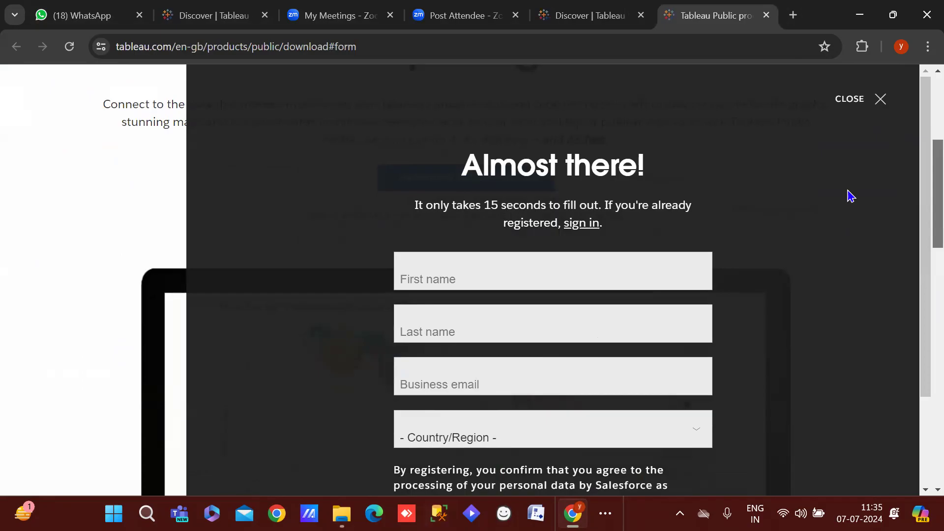
{"action": "scroll", "coordinate": [921, 295], "scroll_direction": "down", "scroll_amount": 2}
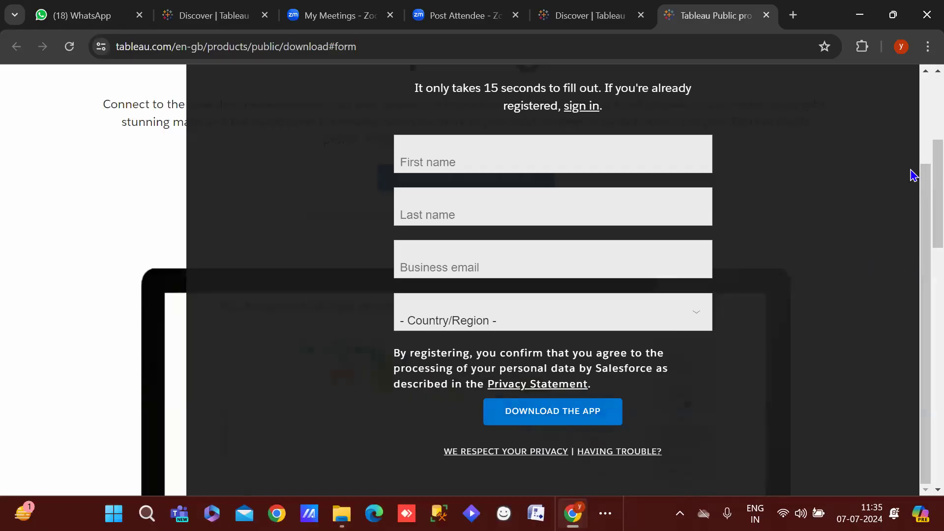
{"action": "left_click_drag", "start_coordinate": [924, 210], "coordinate": [922, 116]}
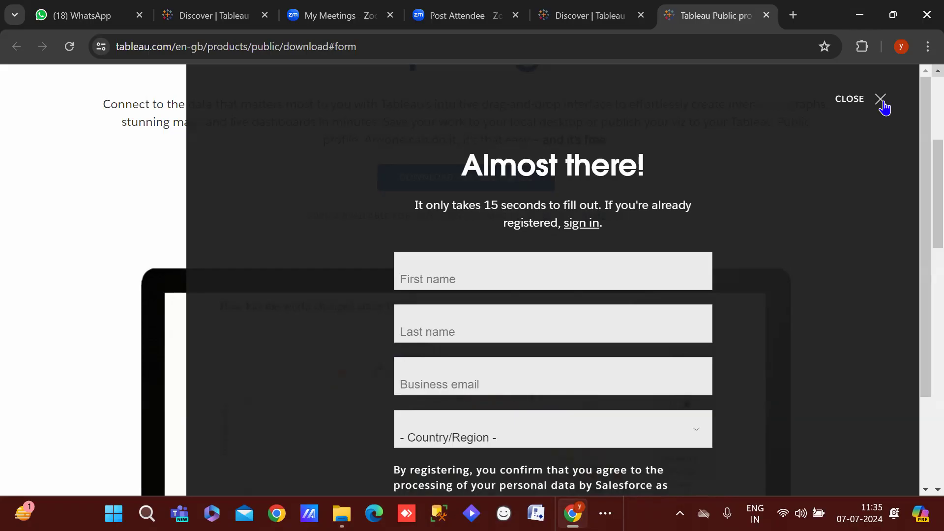
{"action": "left_click_drag", "start_coordinate": [923, 257], "coordinate": [893, 139]}
{"action": "left_click", "coordinate": [883, 109]}
{"action": "left_click", "coordinate": [353, 47]}
{"action": "left_click_drag", "start_coordinate": [354, 52], "coordinate": [98, 52]}
{"action": "left_click", "coordinate": [402, 49]}
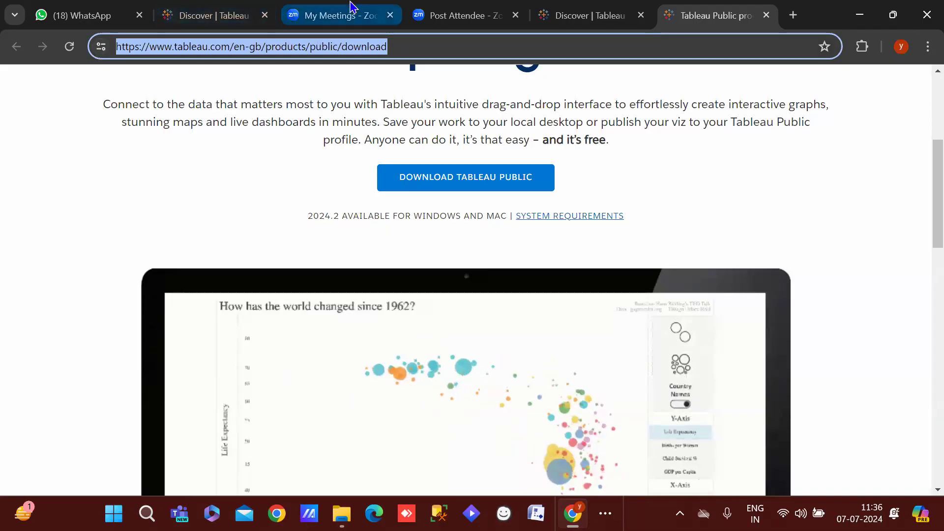
Bring Zoom forward from the taskbar and switch to its post-attendee page
{"action": "left_click", "coordinate": [605, 513]}
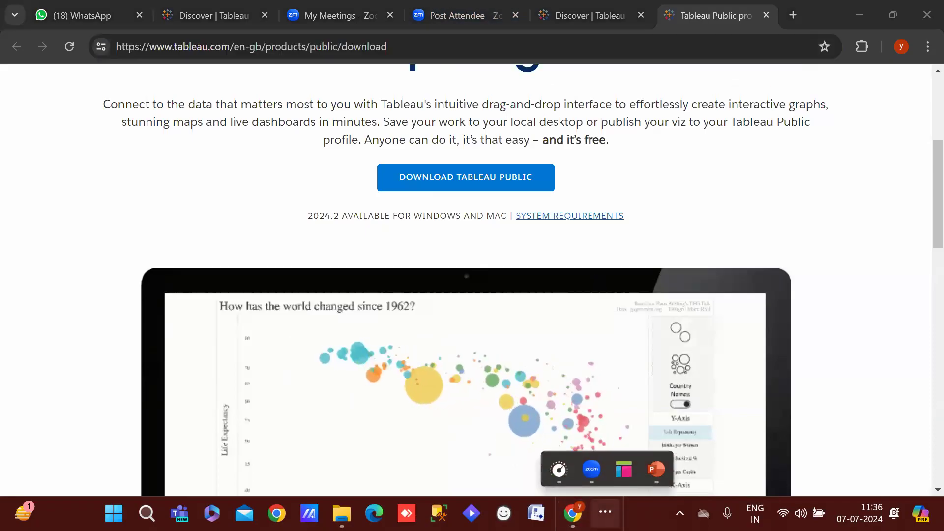
{"action": "left_click", "coordinate": [586, 465]}
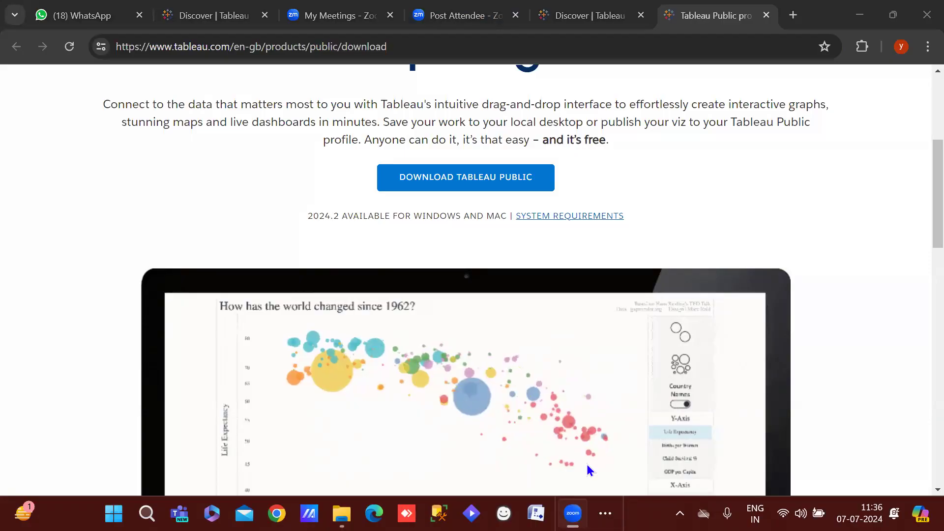
{"action": "left_click", "coordinate": [703, 10]}
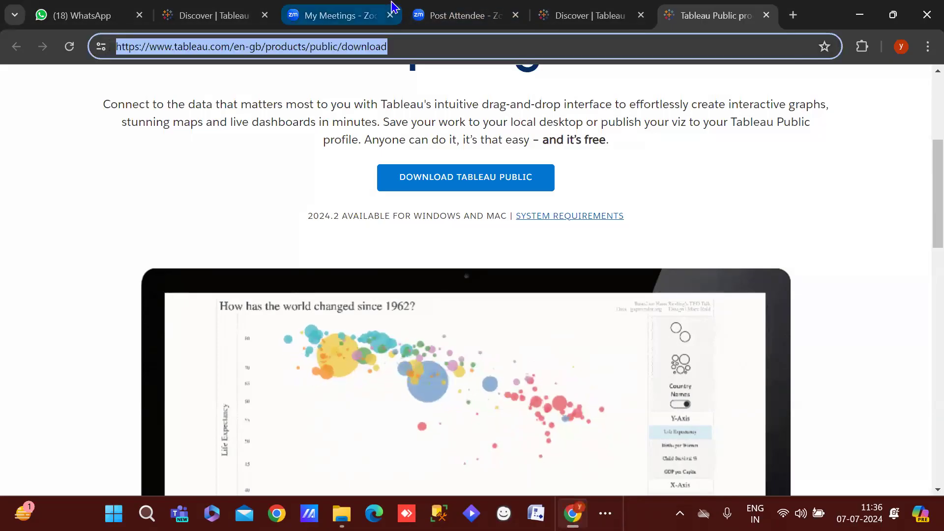
{"action": "left_click", "coordinate": [345, 15]}
{"action": "left_click", "coordinate": [467, 7]}
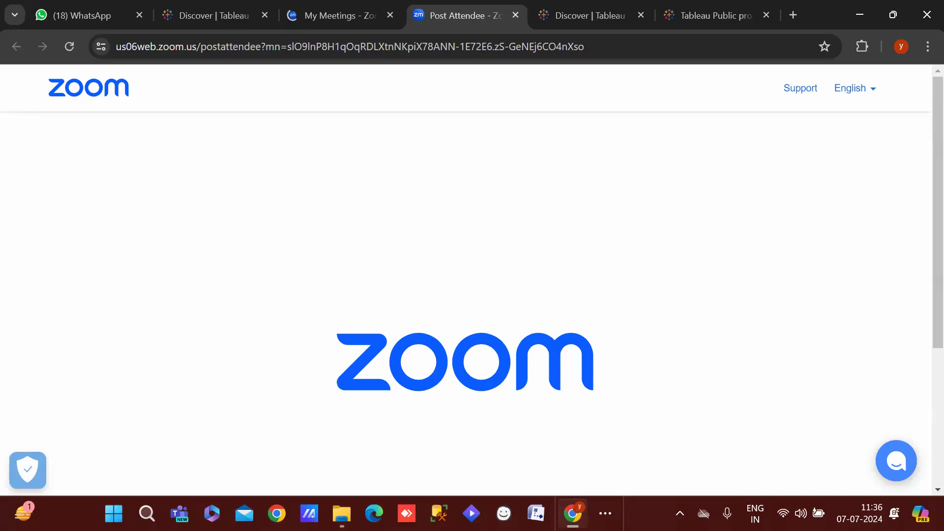
Return from Zoom to the Discover | Tableau Public tab in Chrome
{"action": "left_click", "coordinate": [606, 514]}
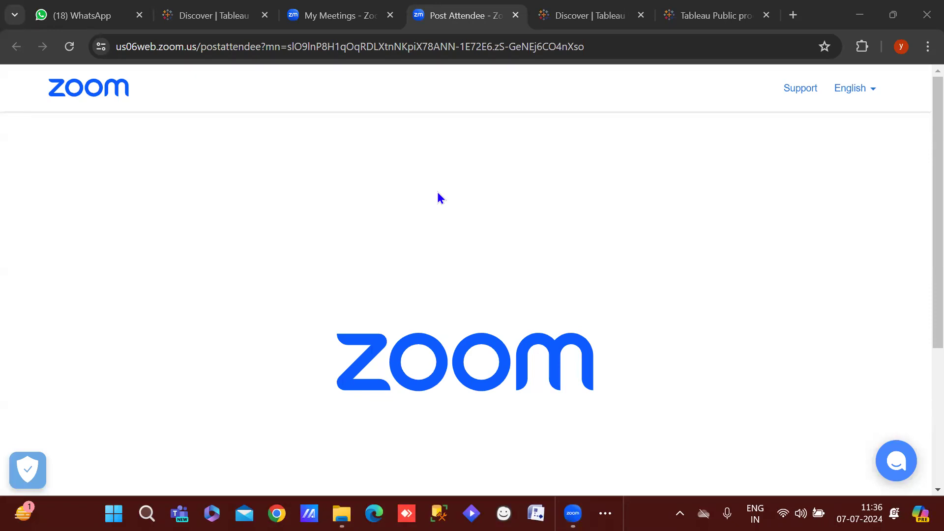
{"action": "left_click", "coordinate": [560, 7]}
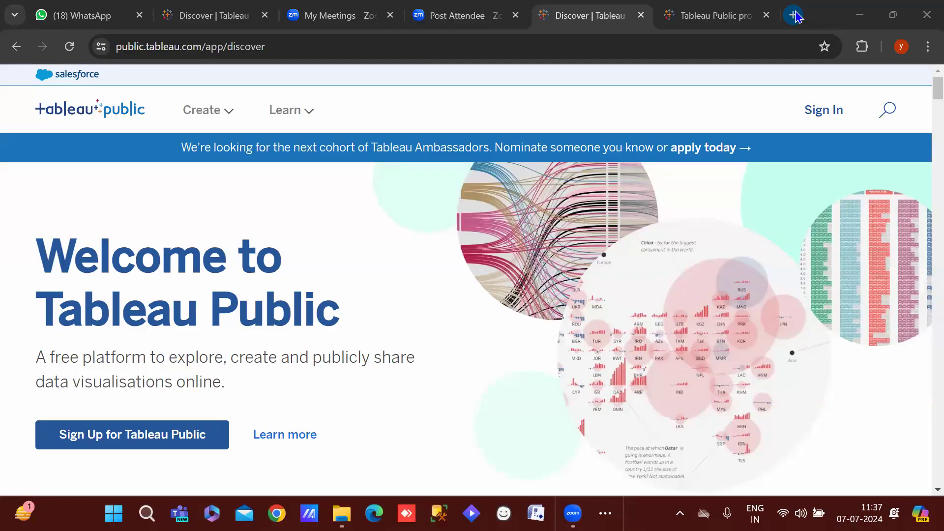
In a new tab, load the Tableau Public discover page from the address suggestions
{"action": "left_click", "coordinate": [793, 15]}
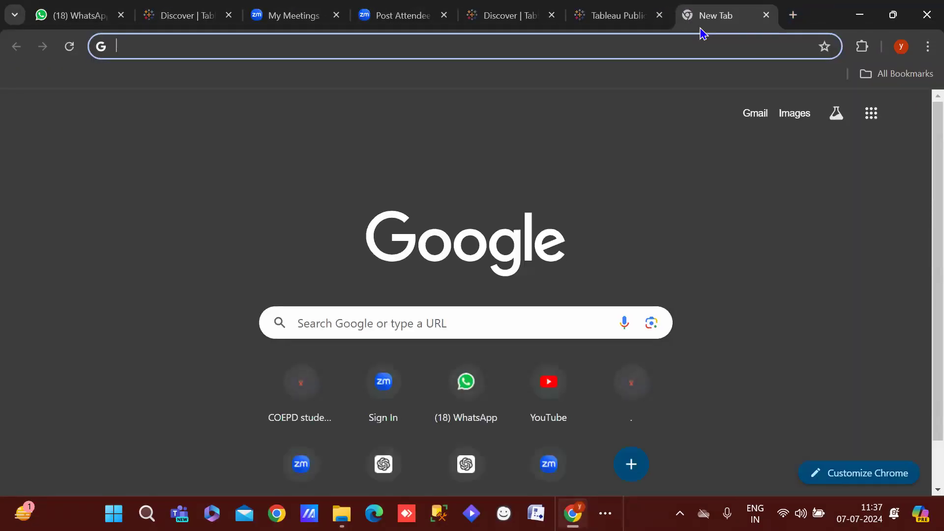
{"action": "type", "text": "p"}
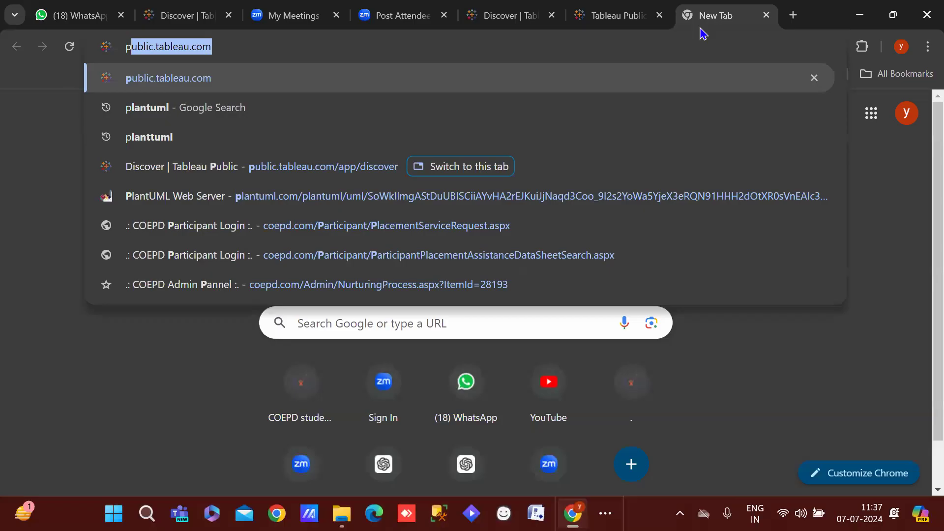
{"action": "key", "text": "BackSpace"}
{"action": "key", "text": "BackSpace"}
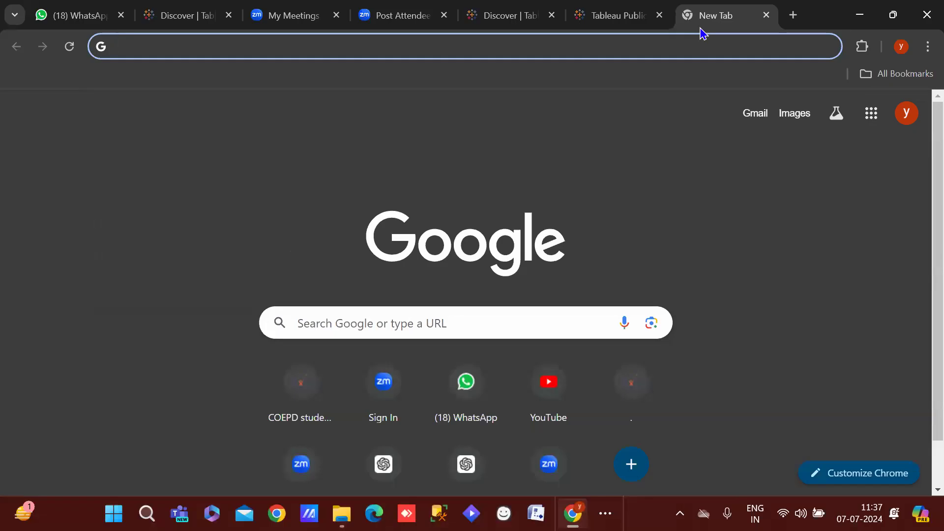
{"action": "type", "text": "public"}
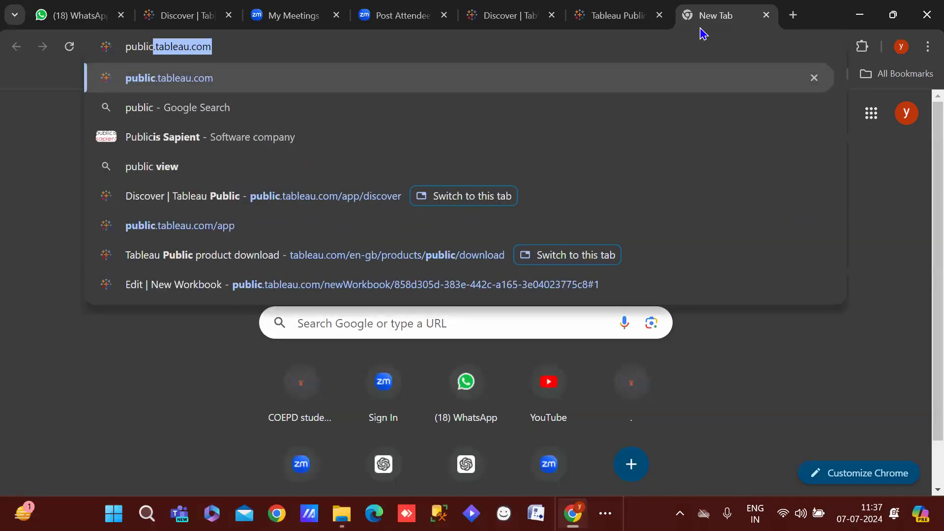
{"action": "key", "text": "Down"}
{"action": "key", "text": "Down"}
{"action": "key", "text": "Down"}
{"action": "key", "text": "Down"}
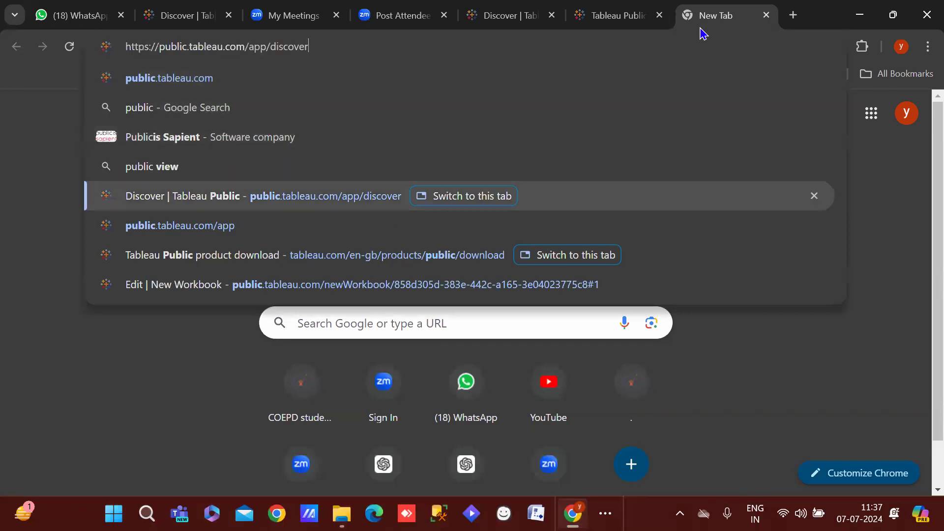
{"action": "key", "text": "Return"}
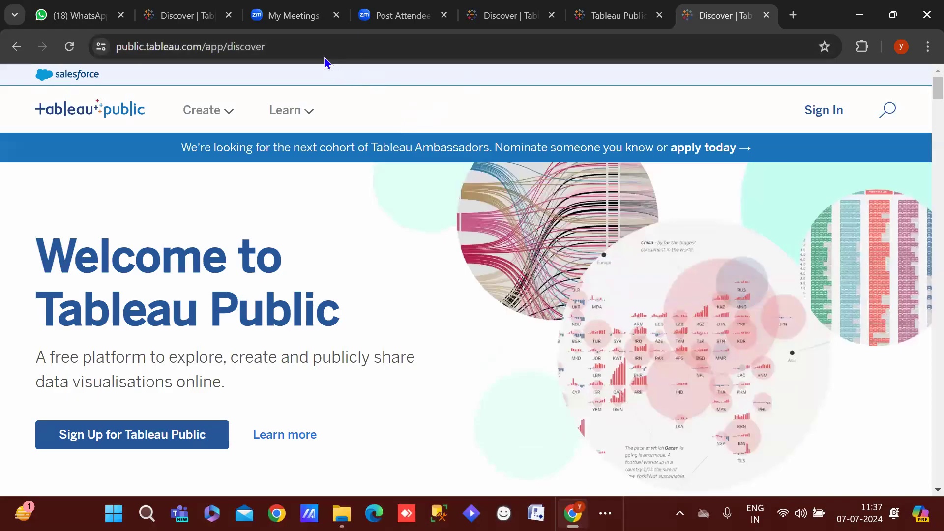
Search the web for 'tableau public' and open the Tableau Public: Discover result
{"action": "left_click", "coordinate": [315, 50]}
{"action": "key", "text": "BackSpace"}
{"action": "type", "text": "t"}
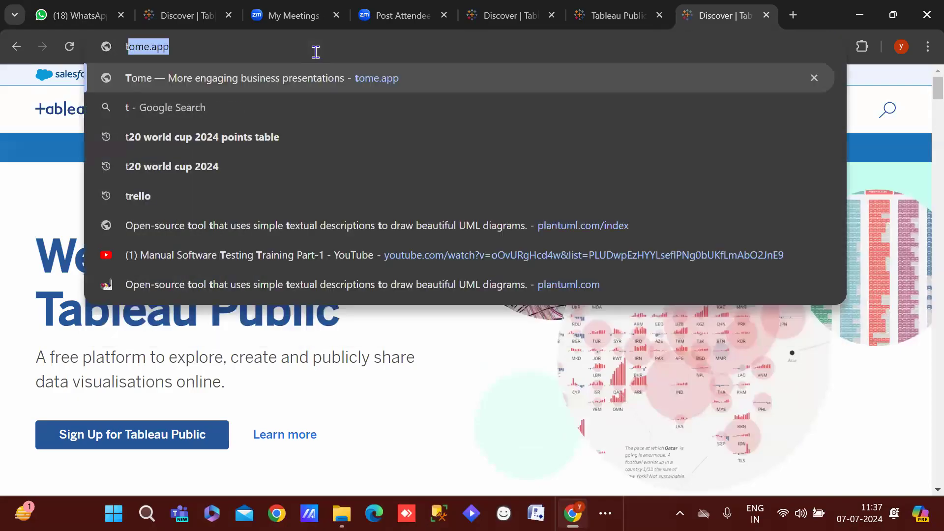
{"action": "type", "text": "ableau t"}
{"action": "key", "text": "BackSpace"}
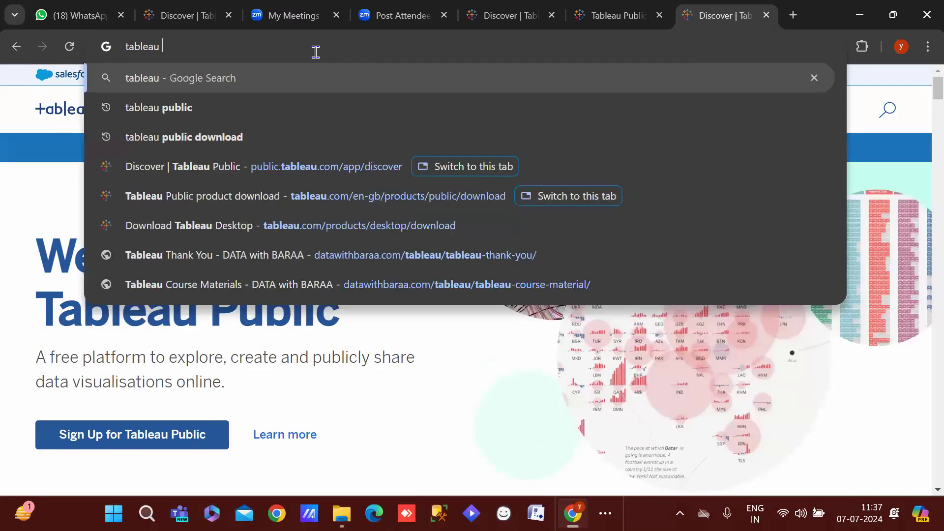
{"action": "type", "text": "public"}
{"action": "key", "text": "Return"}
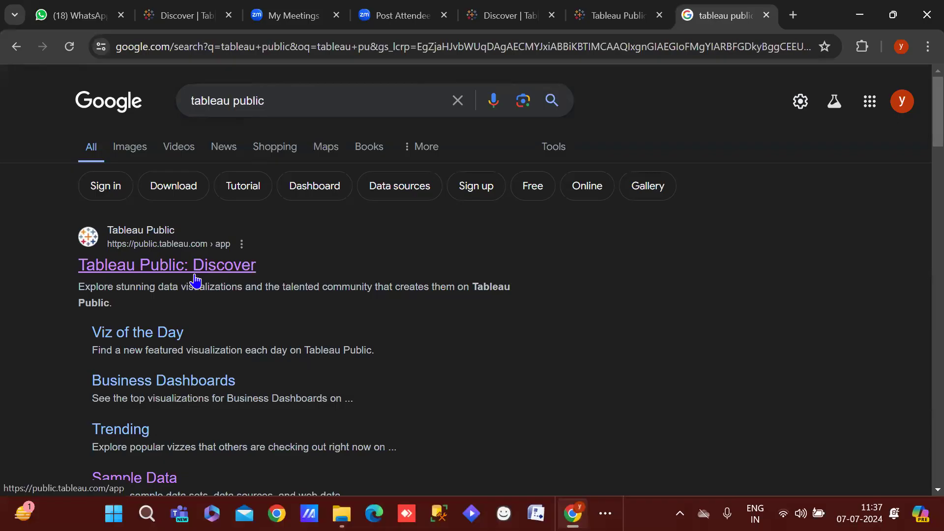
{"action": "left_click", "coordinate": [143, 276]}
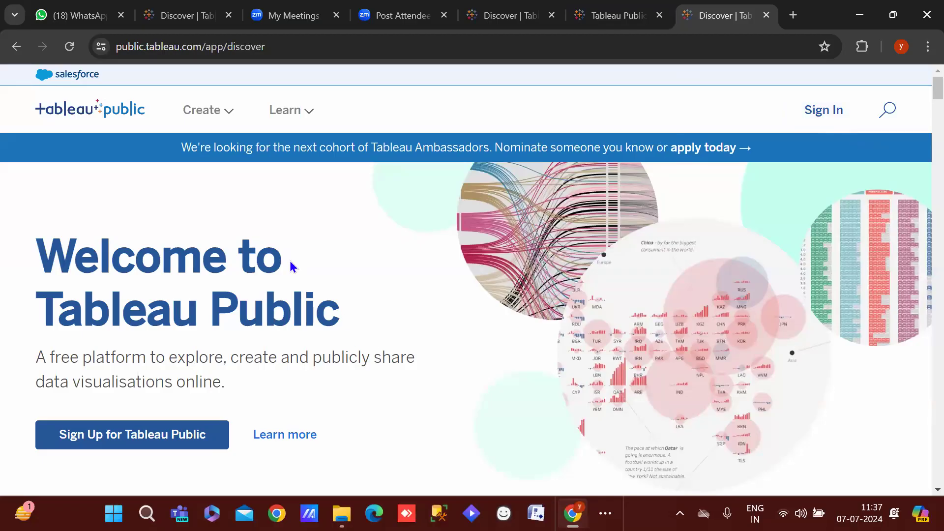
{"action": "mouse_move", "coordinate": [217, 113]}
Sign in to Tableau Public using the saved account email and the account password
{"action": "left_click", "coordinate": [824, 112]}
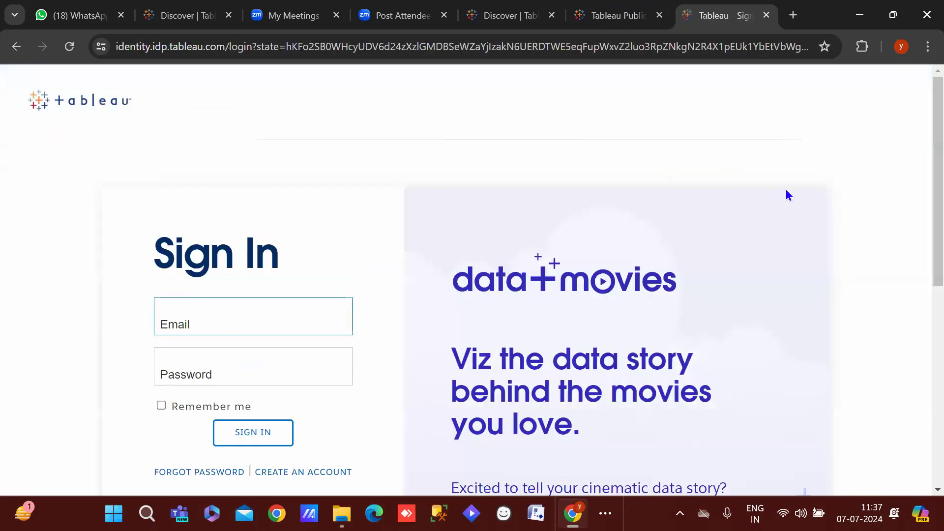
{"action": "scroll", "coordinate": [919, 227], "scroll_direction": "down", "scroll_amount": 3}
{"action": "scroll", "coordinate": [914, 207], "scroll_direction": "up", "scroll_amount": 3}
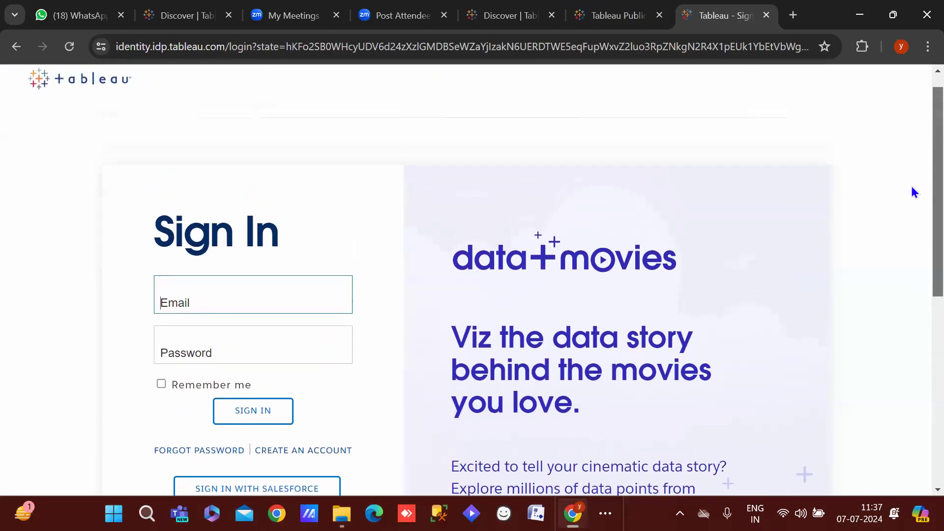
{"action": "left_click", "coordinate": [200, 286]}
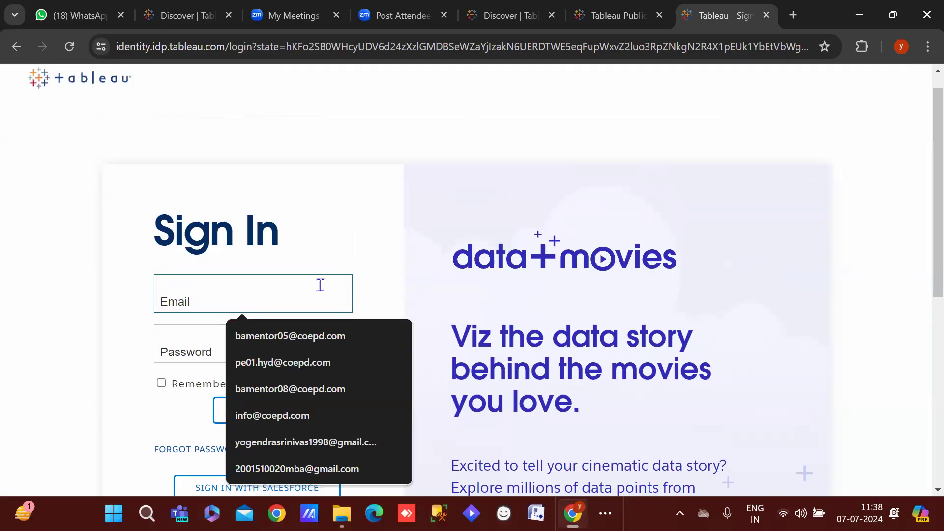
{"action": "type", "text": "2020"}
{"action": "key", "text": "BackSpace"}
{"action": "left_click", "coordinate": [317, 336]}
{"action": "left_click", "coordinate": [239, 346]}
{"action": "type", "text": "*"}
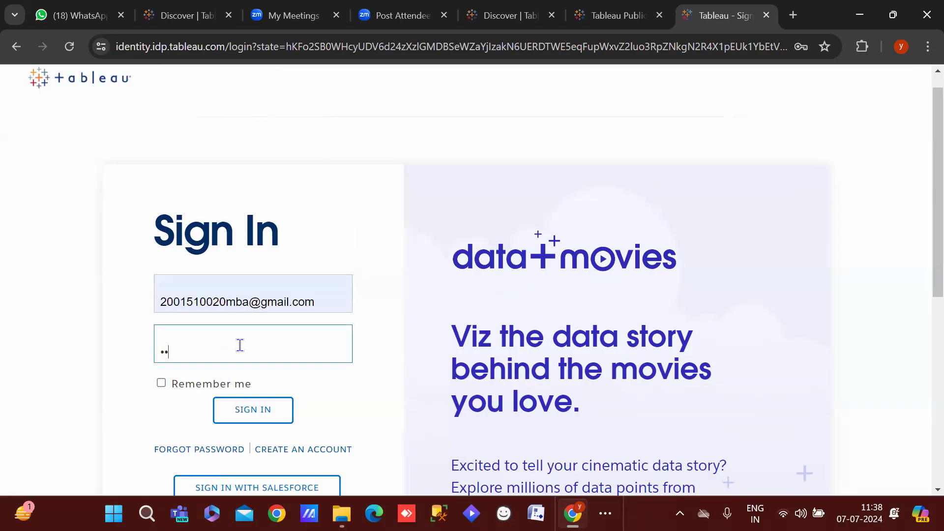
{"action": "type", "text": "***********"}
{"action": "left_click", "coordinate": [241, 399]}
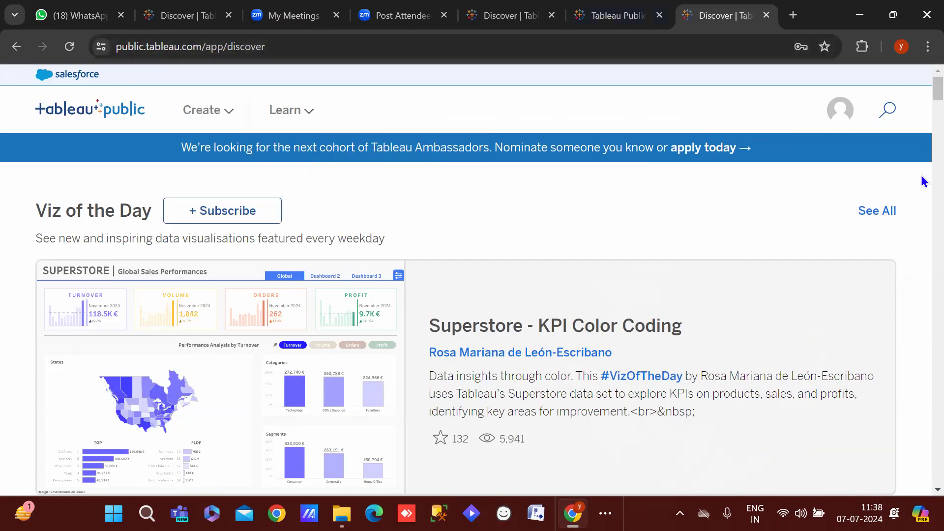
Open My Profile from the avatar menu and scroll through the 11 published vizzes
{"action": "left_click", "coordinate": [838, 116]}
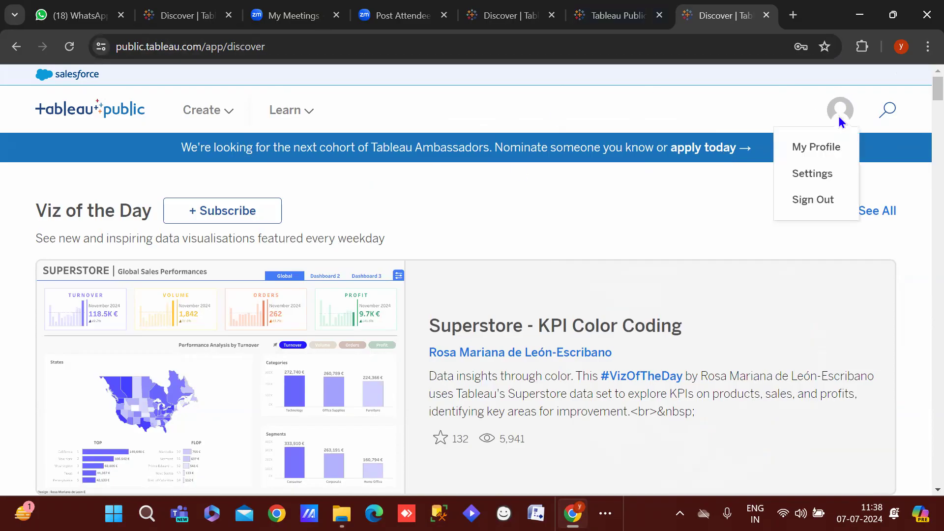
{"action": "left_click", "coordinate": [818, 152]}
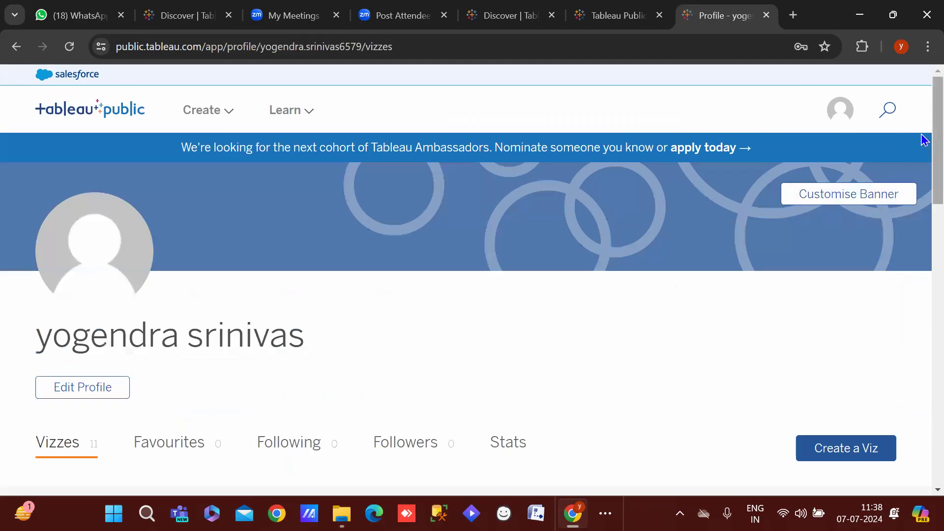
{"action": "scroll", "coordinate": [924, 277], "scroll_direction": "down", "scroll_amount": 3}
{"action": "scroll", "coordinate": [923, 275], "scroll_direction": "down", "scroll_amount": 6}
{"action": "scroll", "coordinate": [923, 268], "scroll_direction": "up", "scroll_amount": 2}
{"action": "scroll", "coordinate": [924, 276], "scroll_direction": "down", "scroll_amount": 4}
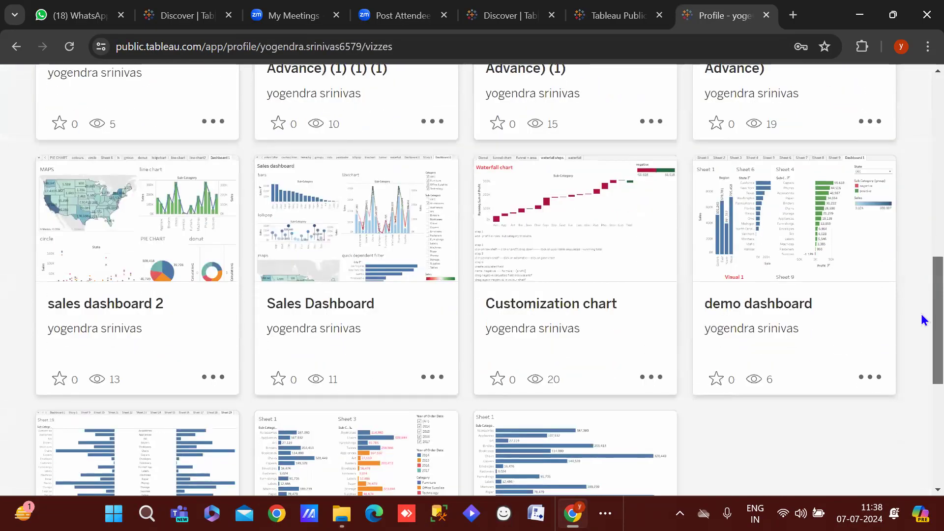
{"action": "scroll", "coordinate": [924, 317], "scroll_direction": "up", "scroll_amount": 5}
{"action": "scroll", "coordinate": [922, 142], "scroll_direction": "up", "scroll_amount": 3}
{"action": "scroll", "coordinate": [923, 231], "scroll_direction": "down", "scroll_amount": 10}
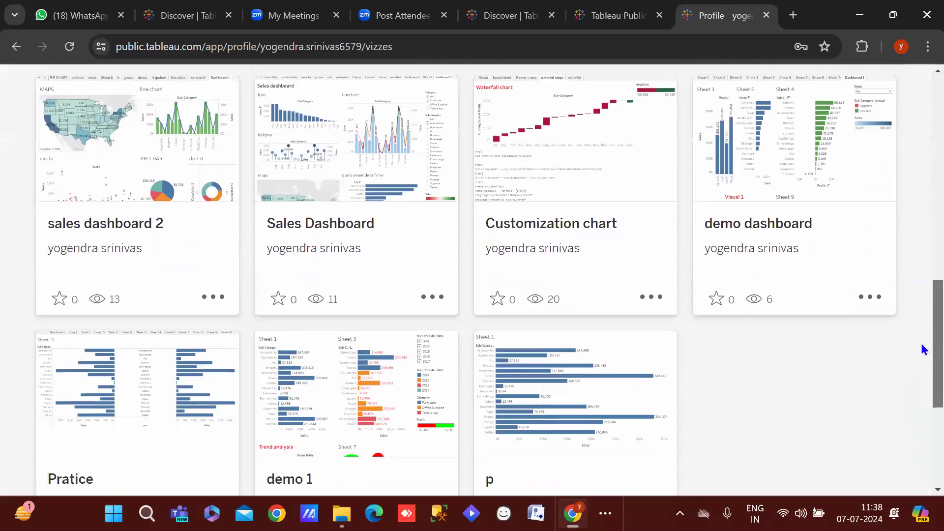
{"action": "scroll", "coordinate": [921, 295], "scroll_direction": "up", "scroll_amount": 10}
{"action": "scroll", "coordinate": [912, 249], "scroll_direction": "down", "scroll_amount": 7}
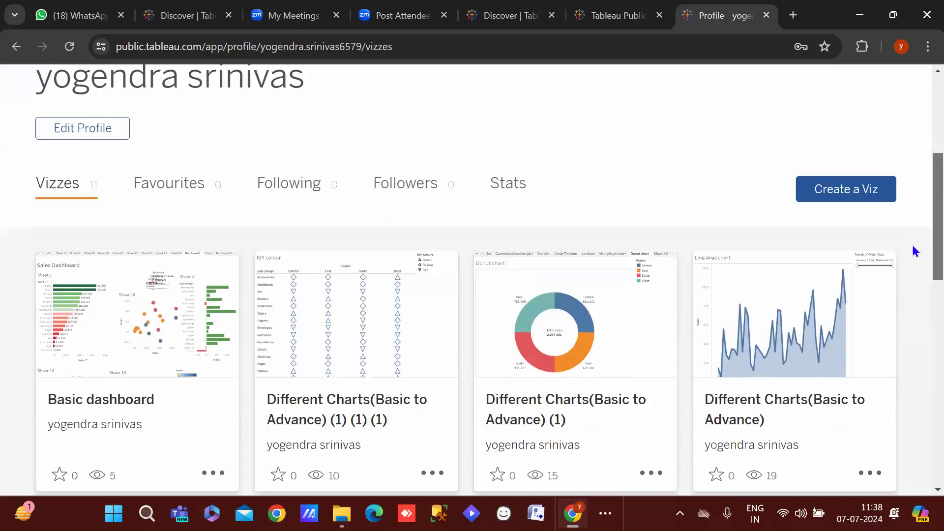
{"action": "scroll", "coordinate": [912, 314], "scroll_direction": "down", "scroll_amount": 3}
{"action": "scroll", "coordinate": [918, 147], "scroll_direction": "up", "scroll_amount": 10}
{"action": "scroll", "coordinate": [922, 137], "scroll_direction": "down", "scroll_amount": 1}
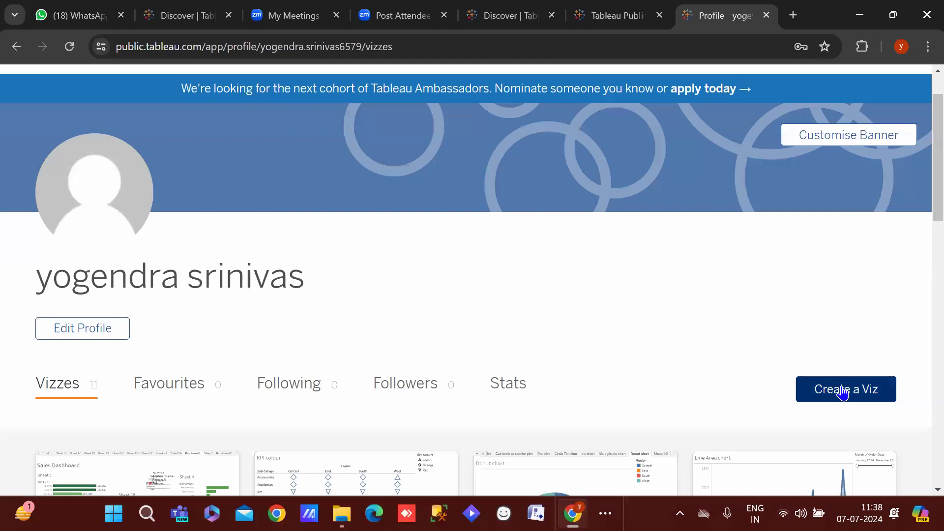
Create a new web workbook, dismiss Connect to Data, and glance at the download tab
{"action": "left_click", "coordinate": [842, 393]}
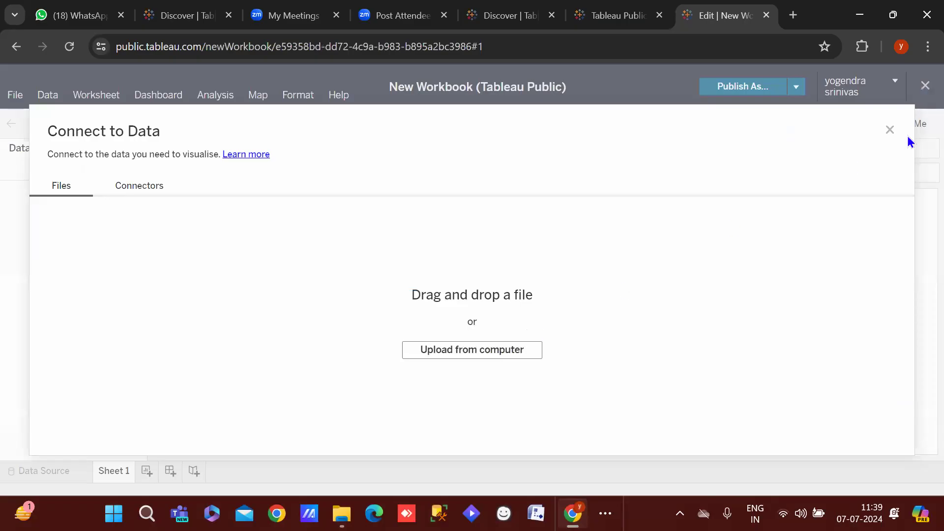
{"action": "left_click", "coordinate": [891, 130]}
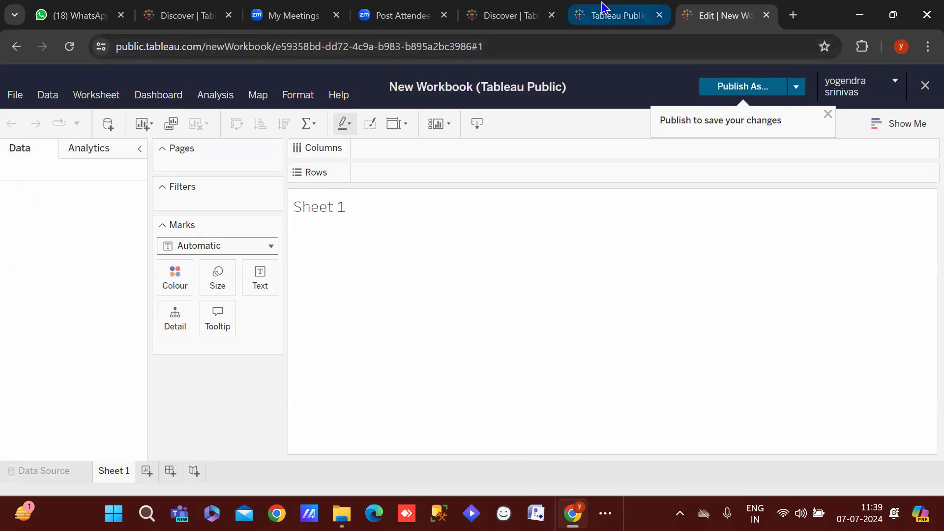
{"action": "left_click", "coordinate": [602, 7]}
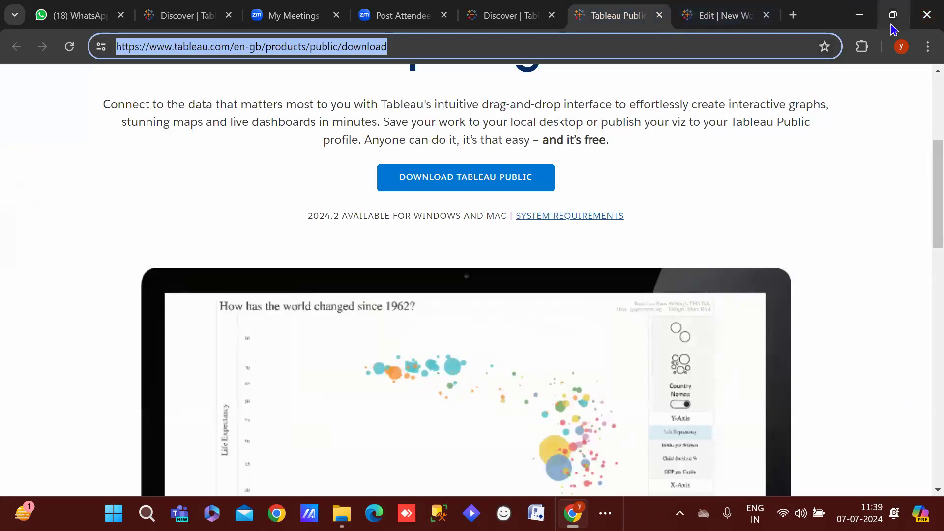
{"action": "left_click", "coordinate": [722, 14]}
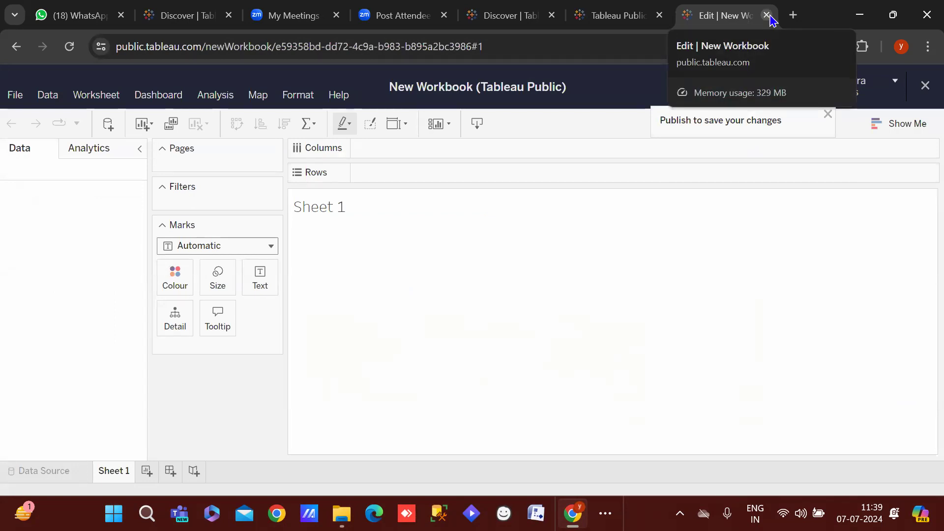
Close the workbook, download and both Discover tabs, then minimize Chrome
{"action": "left_click", "coordinate": [767, 16]}
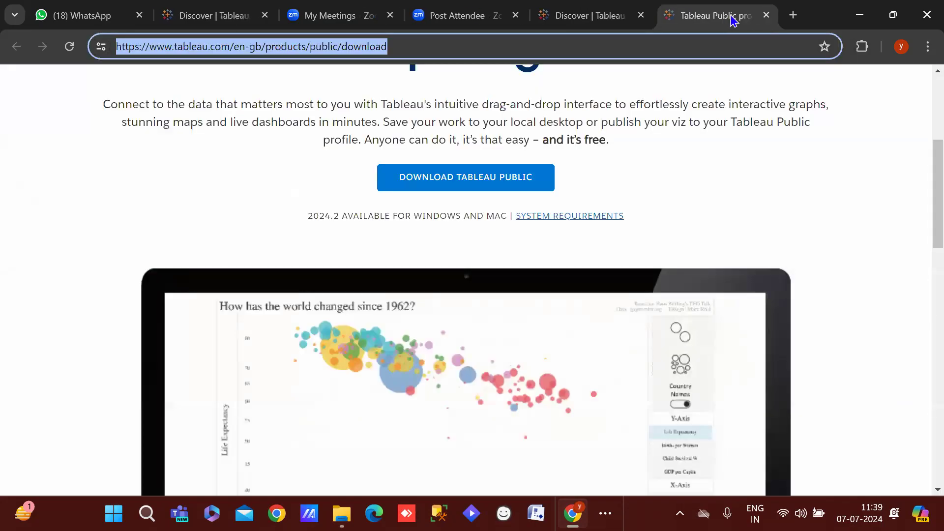
{"action": "left_click", "coordinate": [765, 15]}
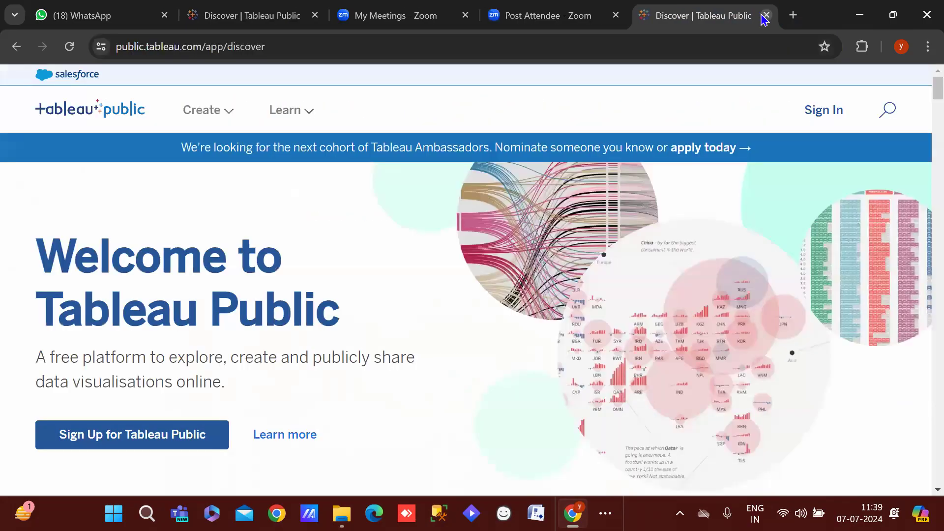
{"action": "left_click", "coordinate": [766, 16]}
{"action": "left_click", "coordinate": [289, 12]}
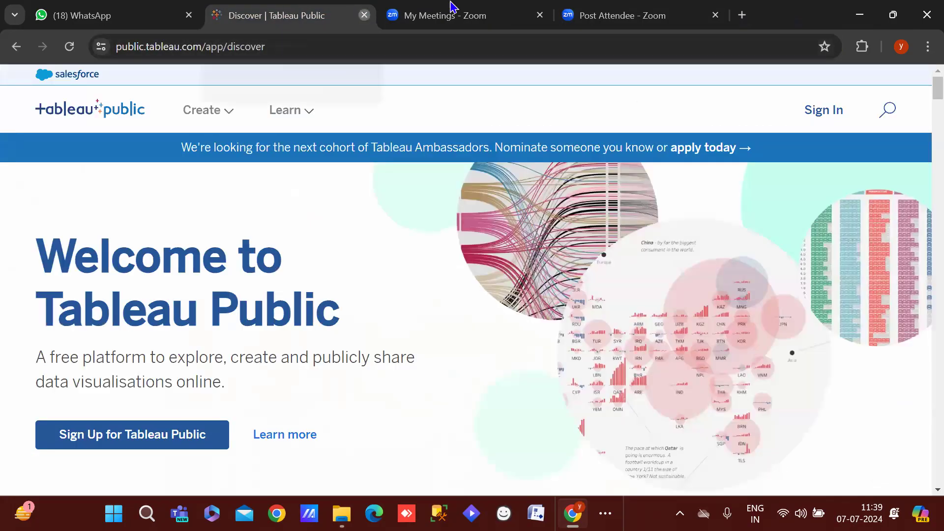
{"action": "left_click", "coordinate": [364, 15]}
{"action": "left_click", "coordinate": [860, 15]}
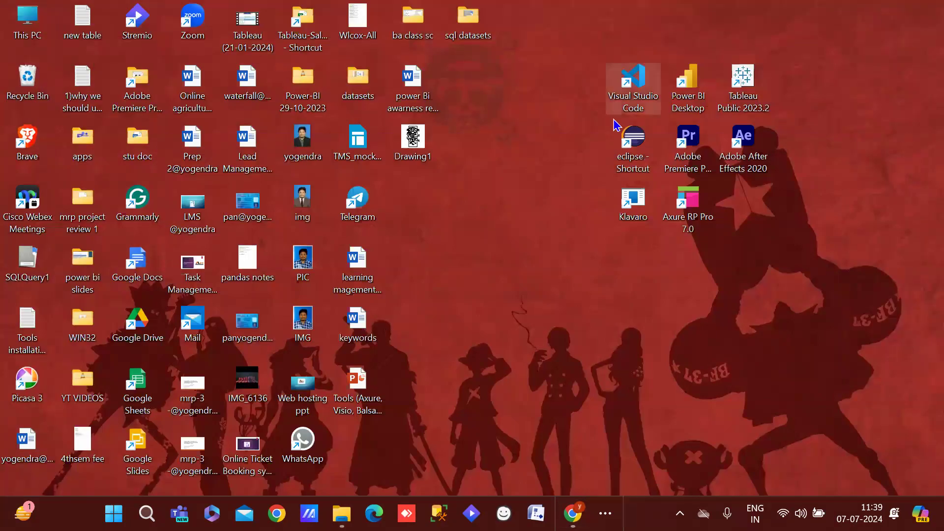
{"action": "double_click", "coordinate": [746, 87]}
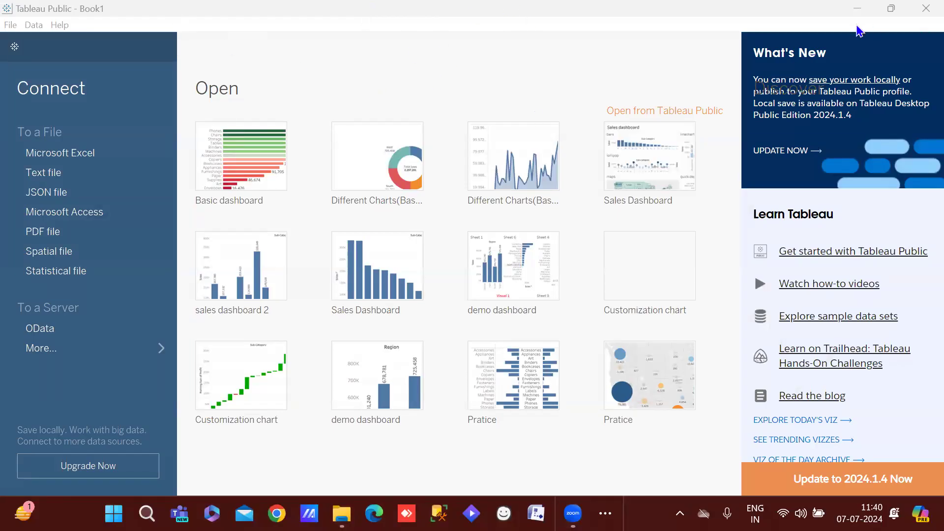
{"action": "left_click", "coordinate": [718, 72]}
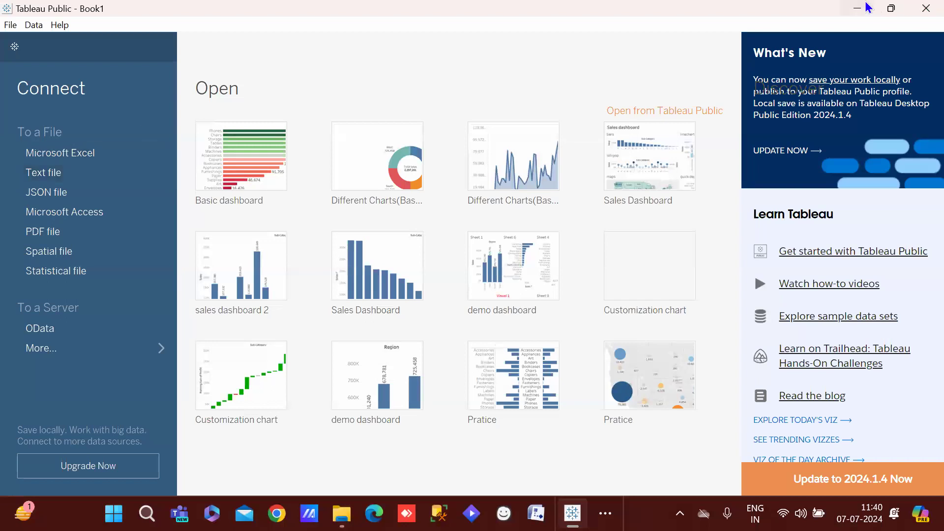
{"action": "left_click", "coordinate": [924, 7]}
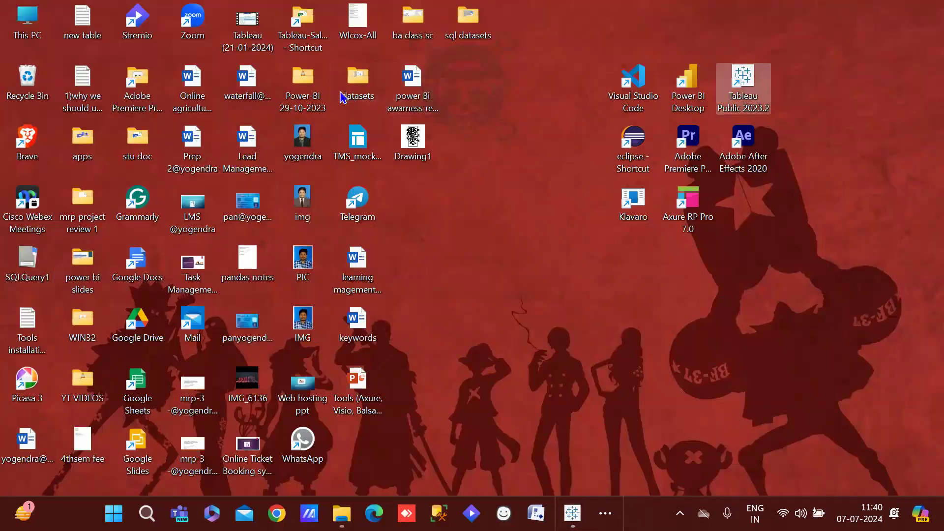
Open the datasets folder and the sample_-_superstore spreadsheet in Excel
{"action": "double_click", "coordinate": [358, 96]}
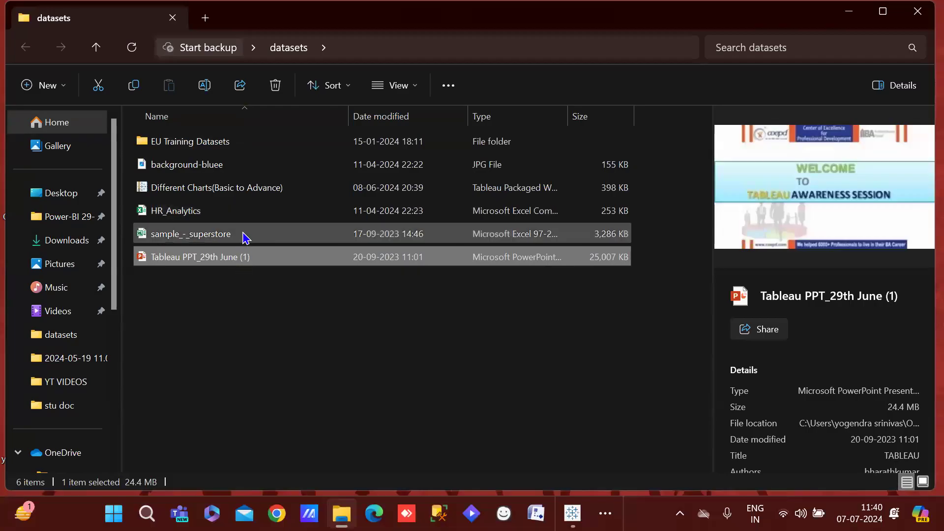
{"action": "double_click", "coordinate": [243, 235]}
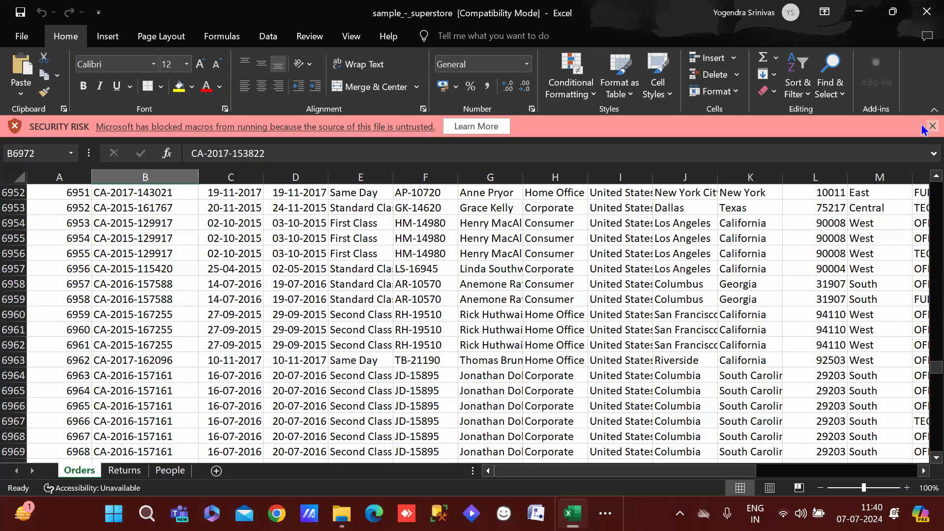
Dismiss the SECURITY RISK bar and scroll down through the Orders sheet
{"action": "left_click", "coordinate": [927, 126]}
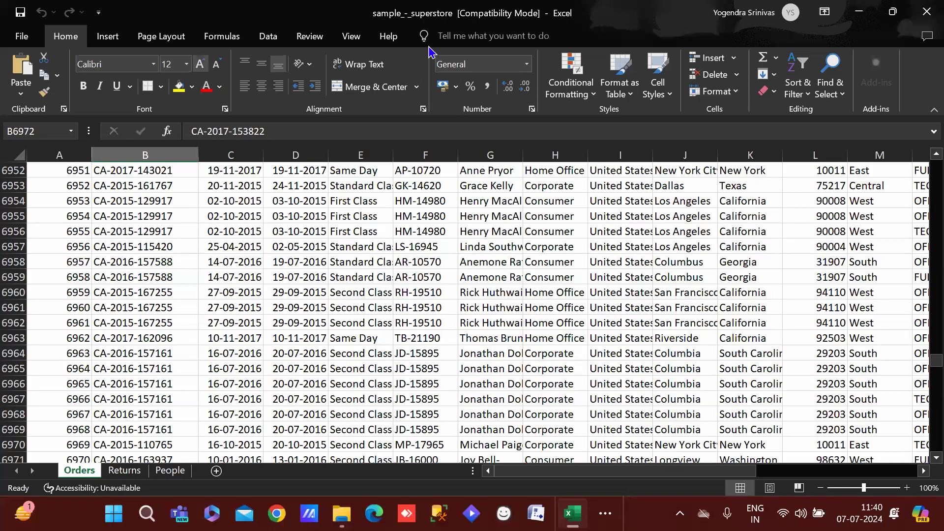
{"action": "left_click_drag", "start_coordinate": [923, 364], "coordinate": [922, 164]}
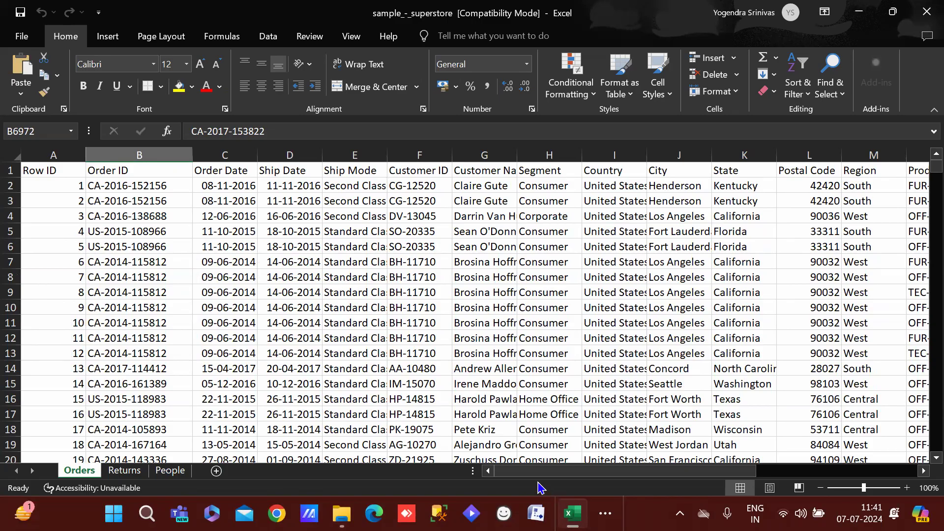
{"action": "mouse_move", "coordinate": [528, 471]}
{"action": "left_mouse_down"}
{"action": "mouse_move", "coordinate": [683, 474]}
{"action": "mouse_move", "coordinate": [522, 473]}
{"action": "left_mouse_up"}
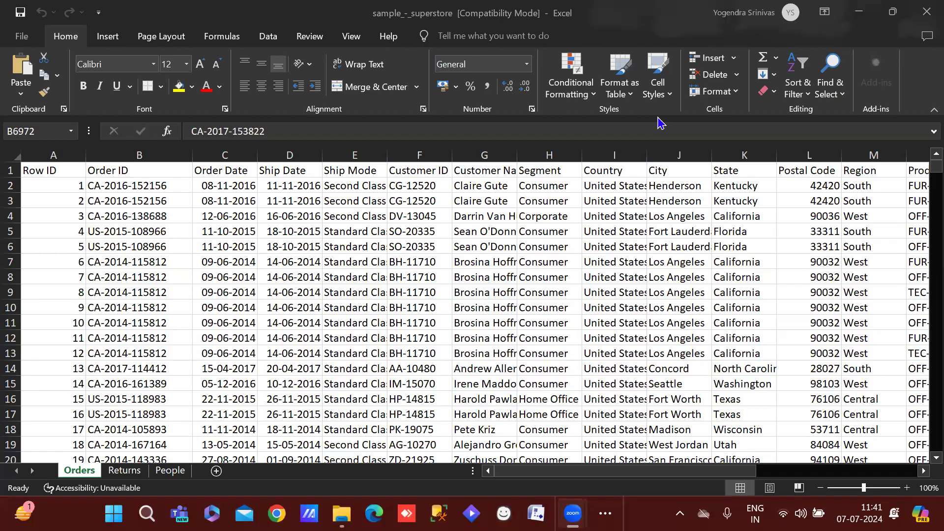
{"action": "left_click", "coordinate": [599, 476]}
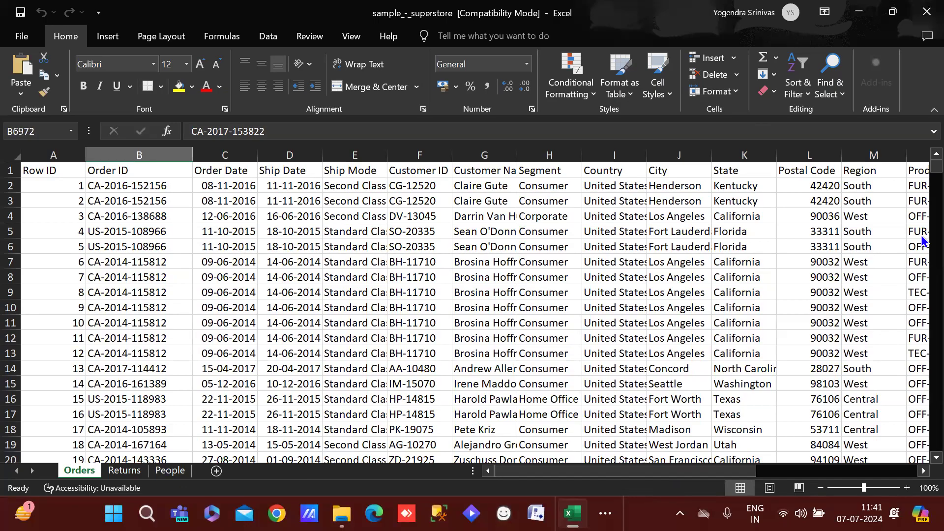
{"action": "left_click_drag", "start_coordinate": [922, 172], "coordinate": [922, 145]}
Scroll across the Orders columns, then close the sample_-_superstore workbook
{"action": "mouse_move", "coordinate": [520, 475]}
{"action": "left_mouse_down"}
{"action": "mouse_move", "coordinate": [557, 470]}
{"action": "mouse_move", "coordinate": [527, 473]}
{"action": "left_mouse_up"}
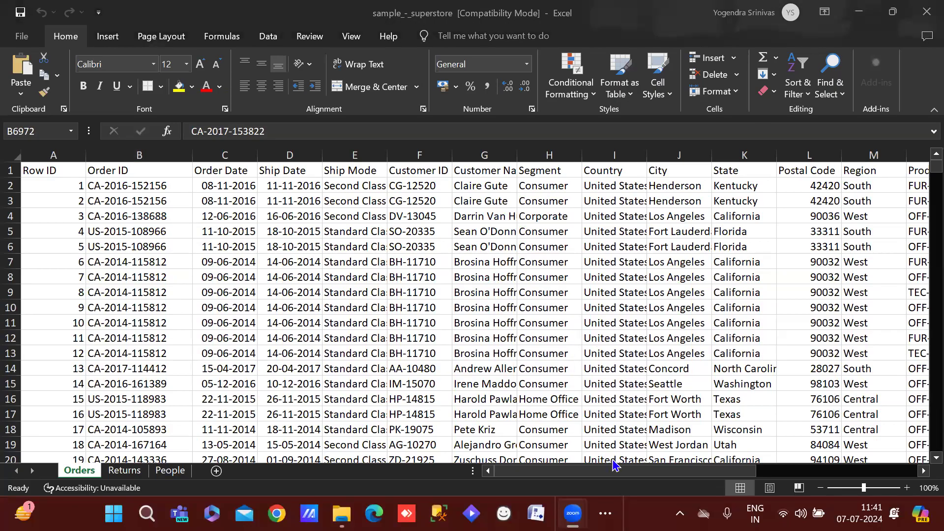
{"action": "left_click", "coordinate": [590, 477]}
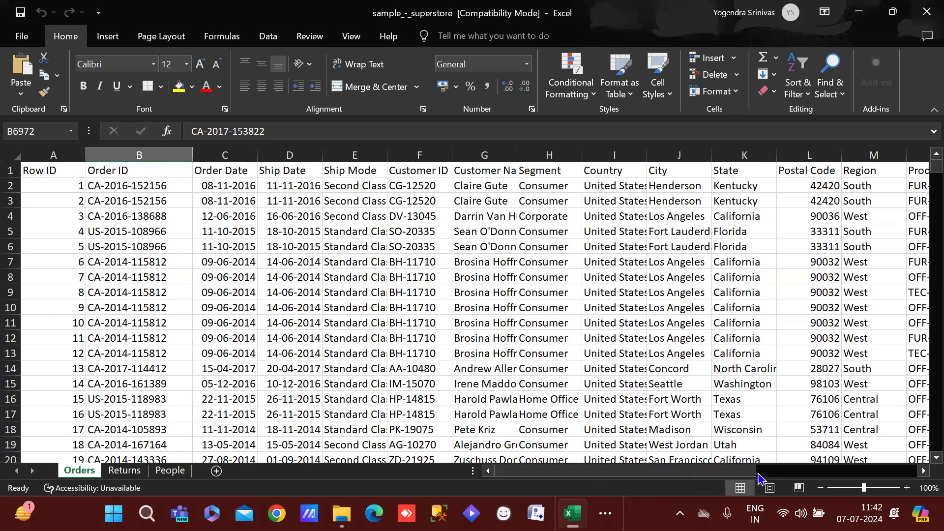
{"action": "left_click_drag", "start_coordinate": [689, 476], "coordinate": [599, 492]}
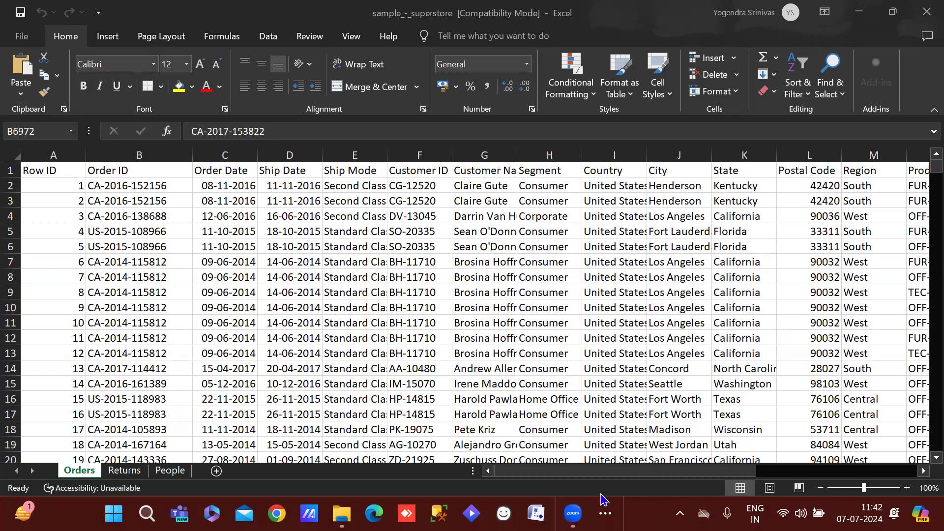
{"action": "left_click", "coordinate": [565, 475]}
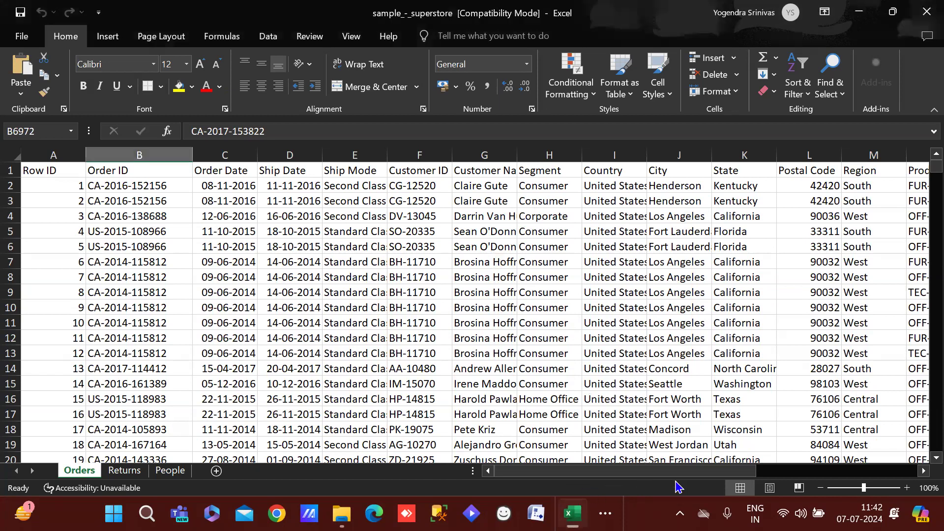
{"action": "left_click_drag", "start_coordinate": [651, 476], "coordinate": [599, 482]}
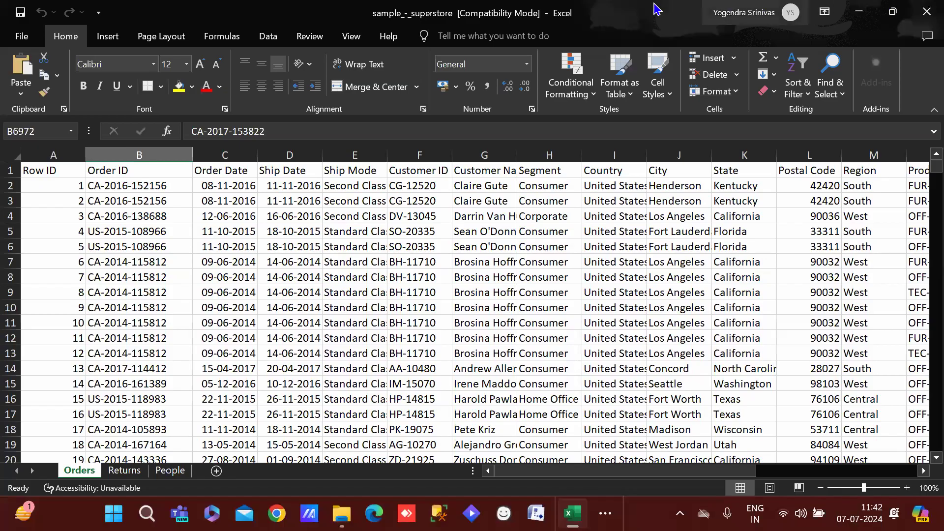
{"action": "left_click", "coordinate": [925, 9]}
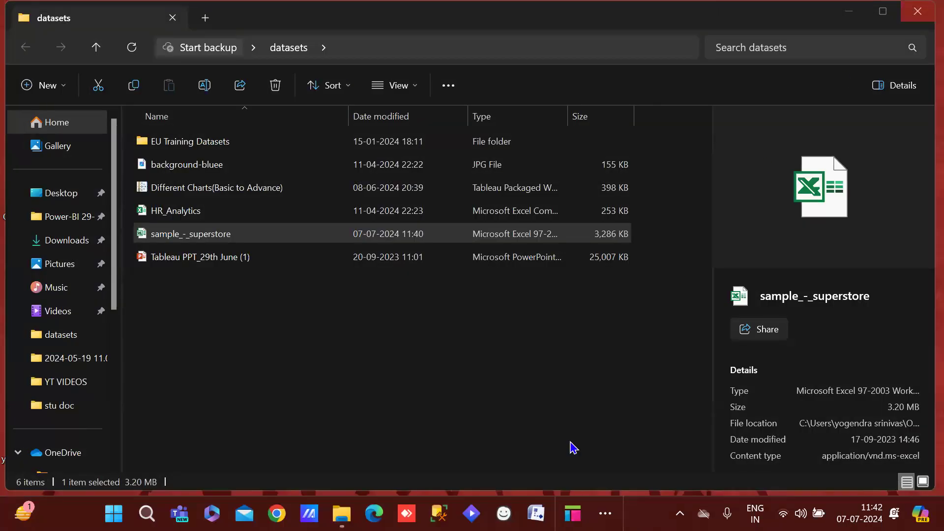
Minimize the datasets folder and switch to Tableau Public from the taskbar overflow
{"action": "left_click", "coordinate": [843, 17]}
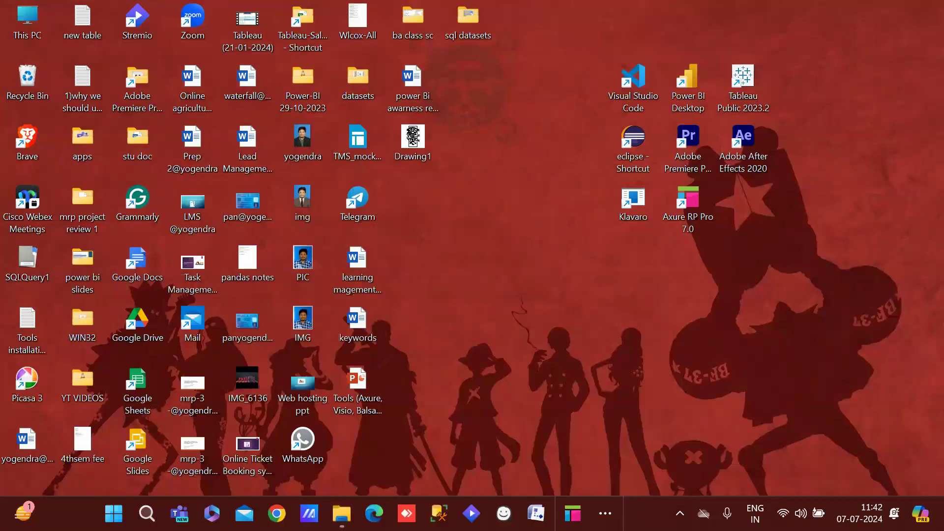
{"action": "left_click", "coordinate": [605, 513]}
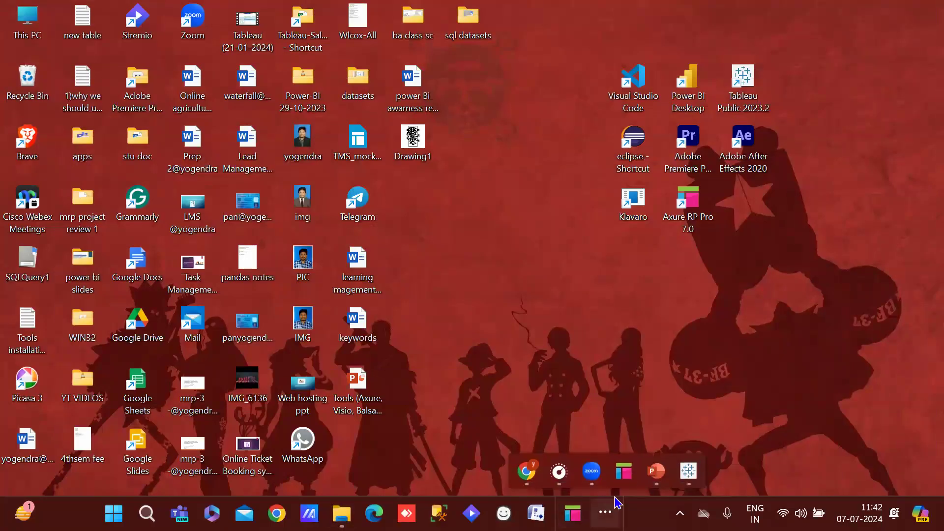
{"action": "left_click", "coordinate": [690, 475]}
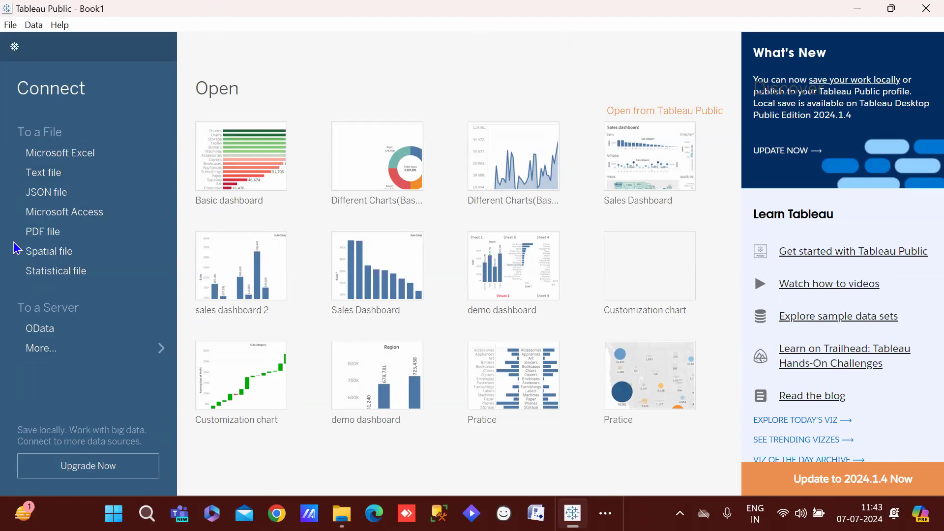
Connect to the sample_-_superstore workbook through Connect > Microsoft Excel
{"action": "left_click", "coordinate": [51, 158]}
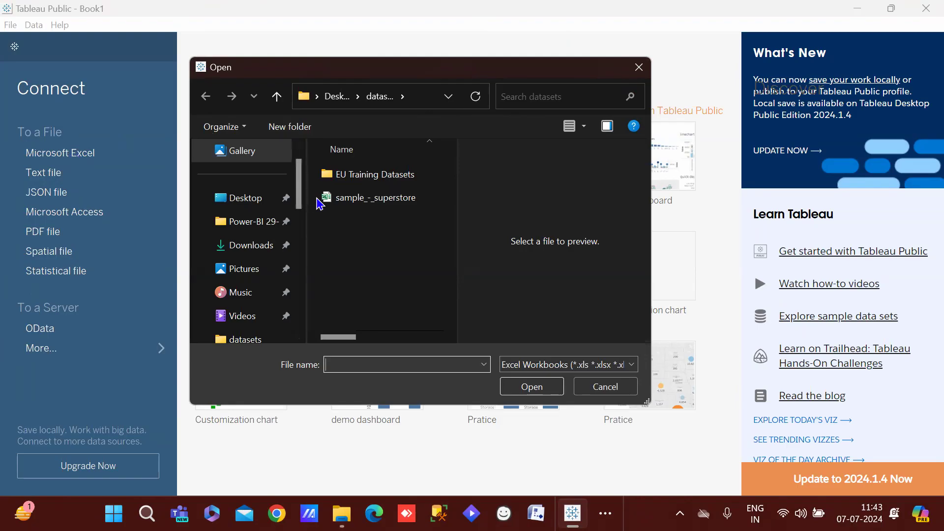
{"action": "left_click", "coordinate": [374, 204]}
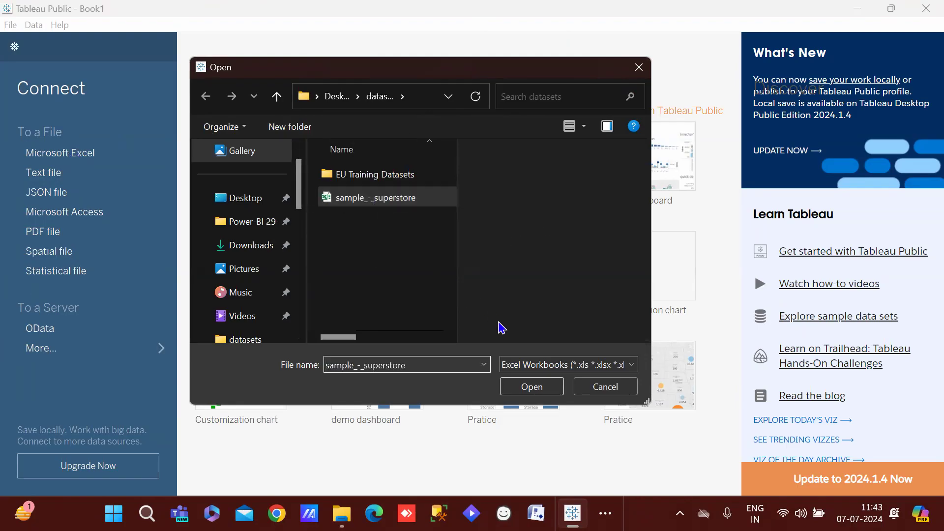
{"action": "left_click", "coordinate": [532, 387]}
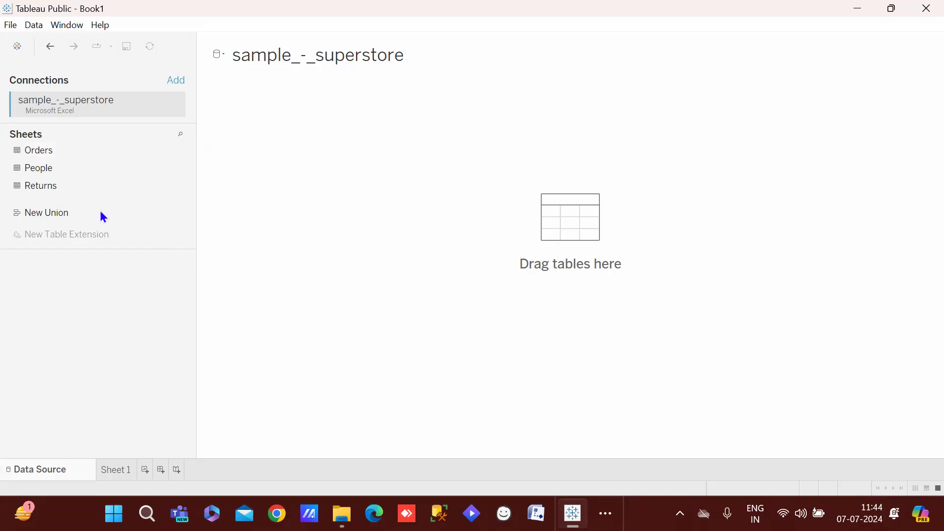
Drag Orders onto the canvas and check its data grid and Row ID column menu
{"action": "left_click", "coordinate": [34, 152]}
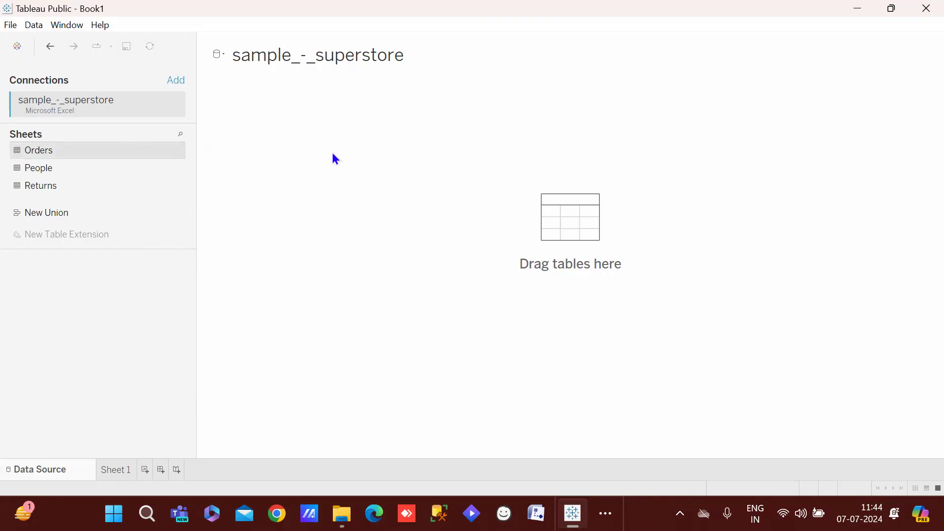
{"action": "left_click_drag", "start_coordinate": [333, 157], "coordinate": [333, 157]}
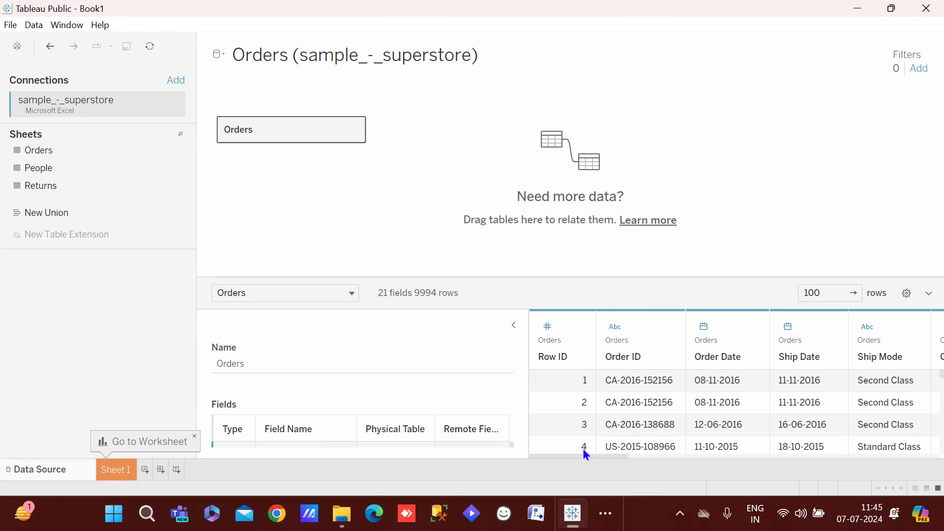
{"action": "mouse_move", "coordinate": [574, 456]}
{"action": "left_mouse_down"}
{"action": "mouse_move", "coordinate": [727, 467]}
{"action": "mouse_move", "coordinate": [892, 445]}
{"action": "mouse_move", "coordinate": [567, 447]}
{"action": "left_mouse_up"}
{"action": "left_click", "coordinate": [578, 327]}
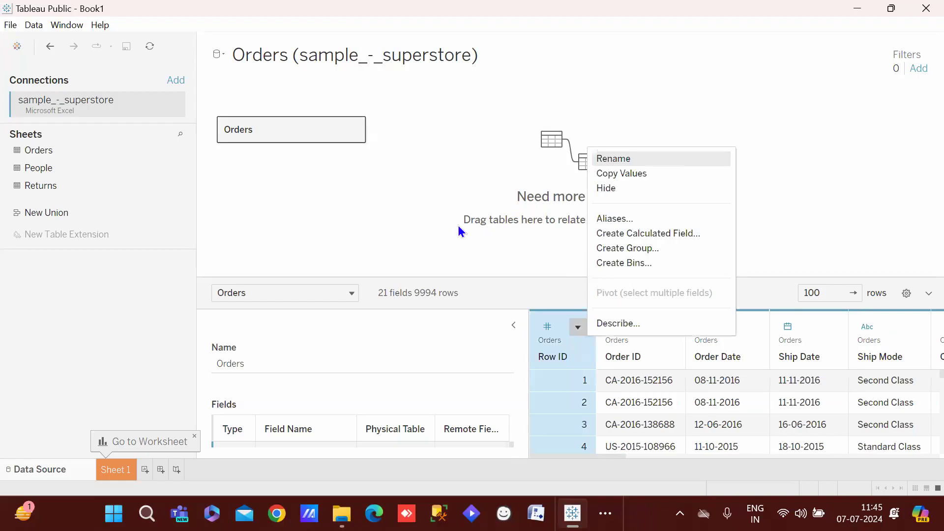
{"action": "left_click", "coordinate": [404, 214]}
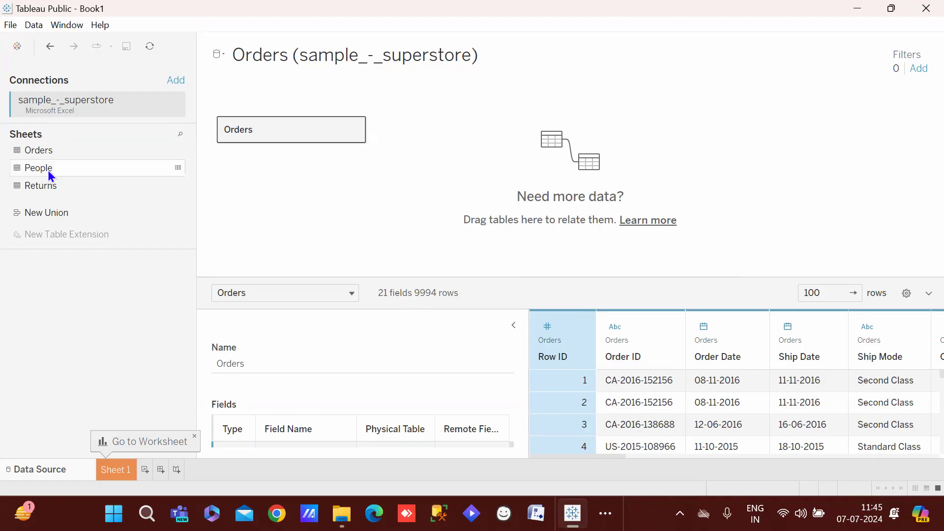
{"action": "left_click_drag", "start_coordinate": [49, 171], "coordinate": [475, 129]}
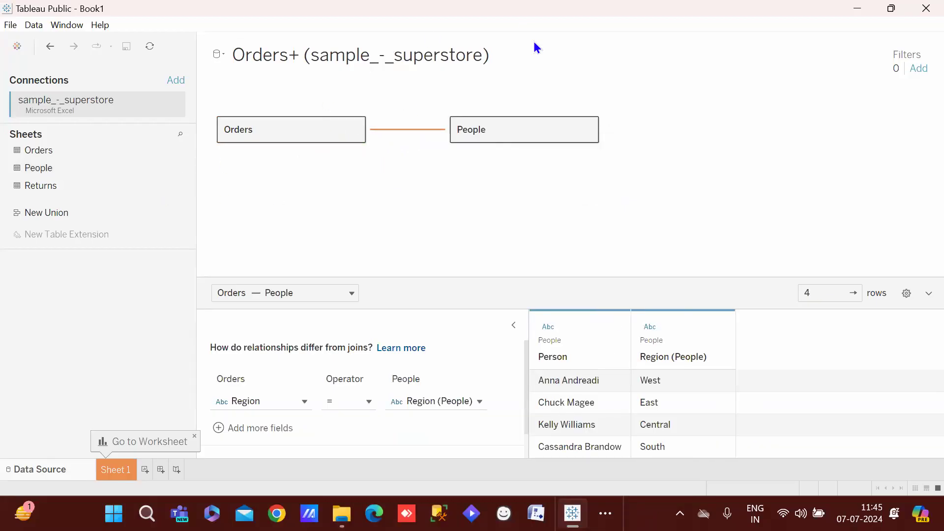
{"action": "mouse_move", "coordinate": [404, 130]}
{"action": "left_click_drag", "start_coordinate": [494, 131], "coordinate": [88, 343]}
{"action": "left_click", "coordinate": [513, 131]}
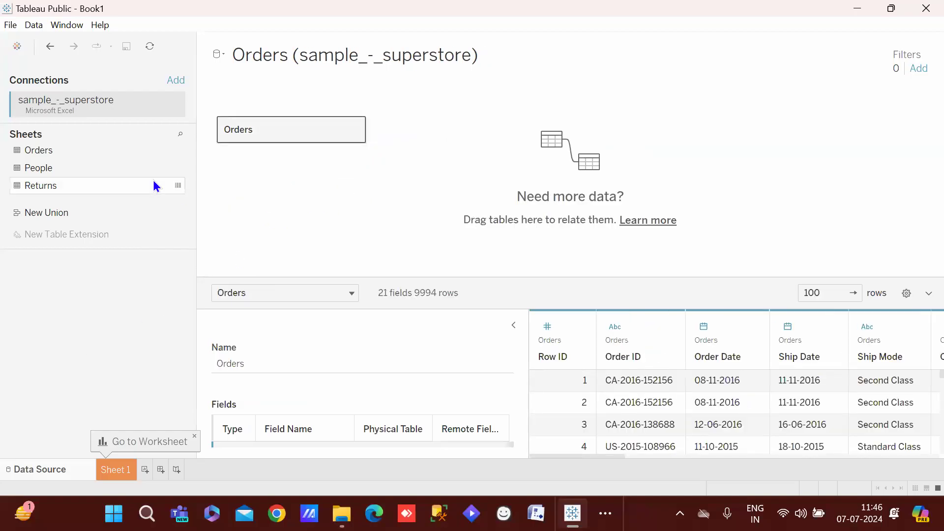
{"action": "left_click", "coordinate": [116, 167]}
{"action": "left_click_drag", "start_coordinate": [296, 163], "coordinate": [485, 131]}
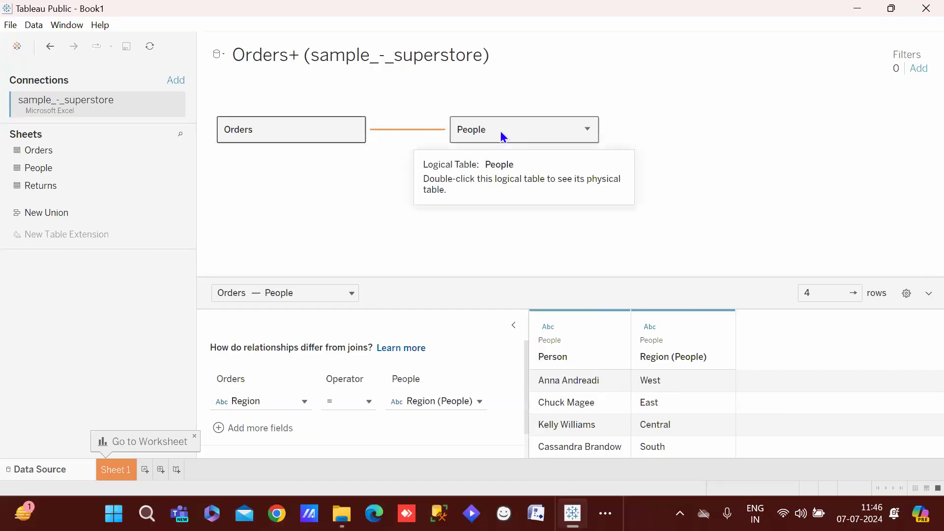
{"action": "double_click", "coordinate": [503, 135]}
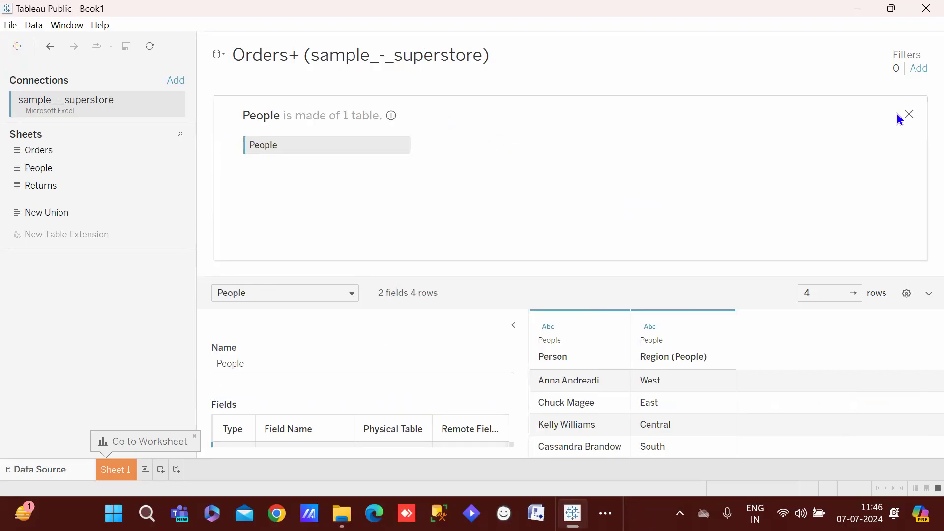
{"action": "left_click", "coordinate": [909, 114]}
{"action": "left_click_drag", "start_coordinate": [514, 126], "coordinate": [78, 357]}
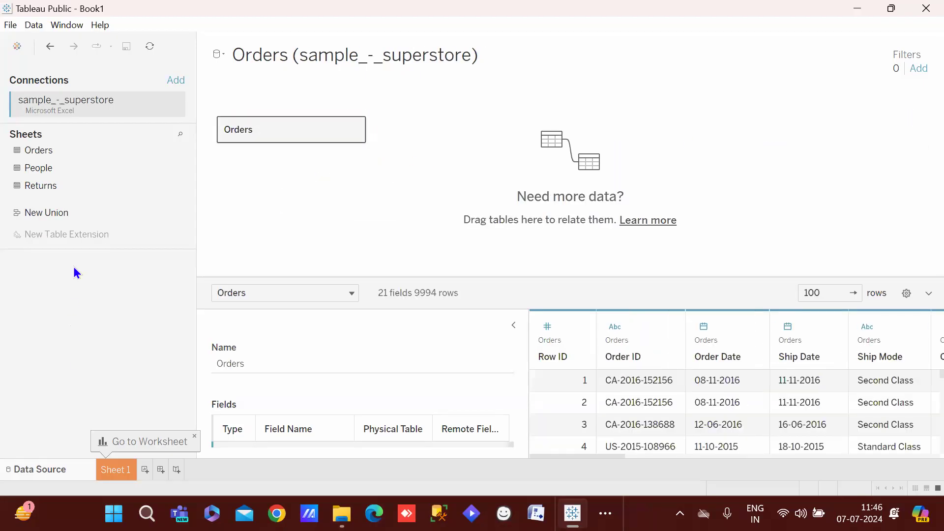
Open the Orders physical-table view, join People to it, and inspect the join settings
{"action": "double_click", "coordinate": [299, 125]}
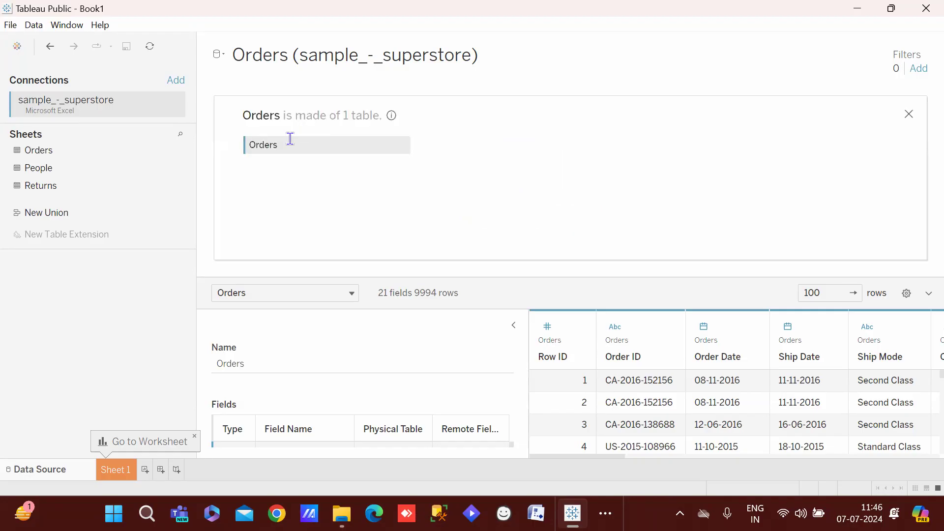
{"action": "left_click_drag", "start_coordinate": [40, 180], "coordinate": [499, 146]}
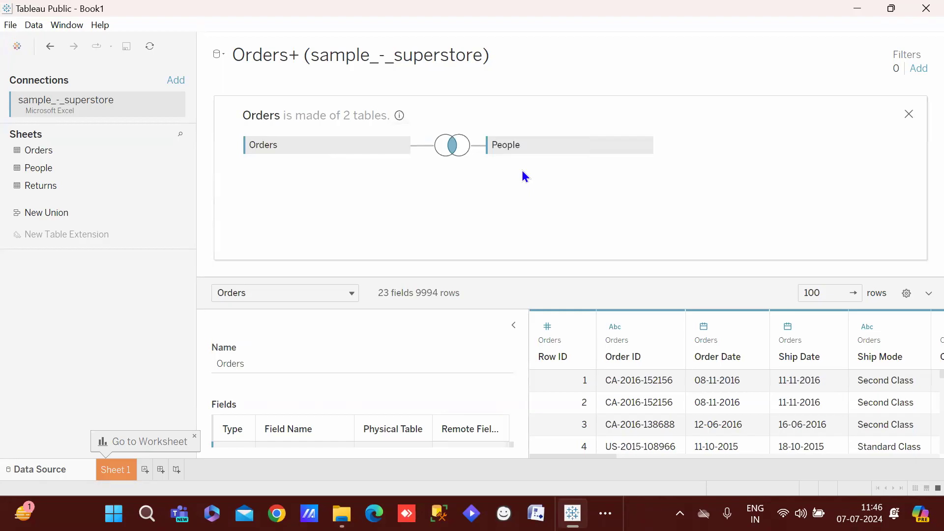
{"action": "left_click", "coordinate": [454, 141]}
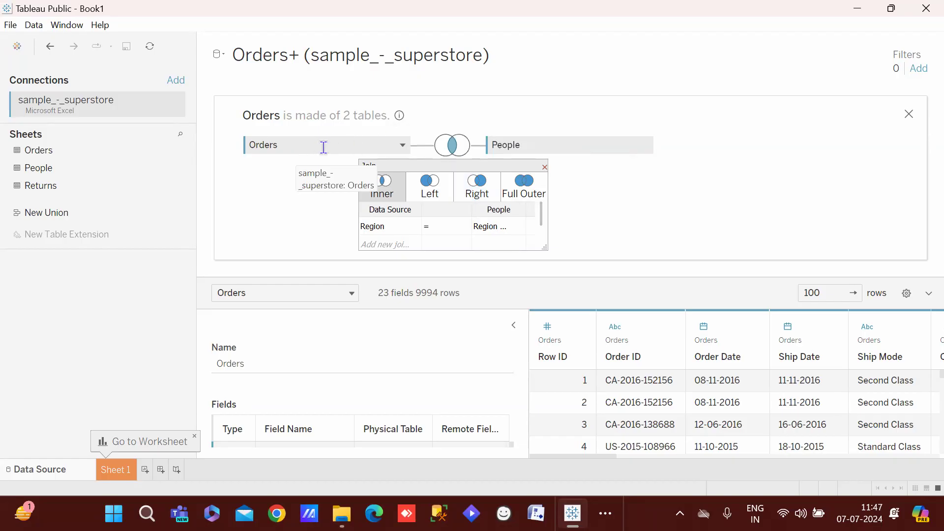
{"action": "mouse_move", "coordinate": [395, 121]}
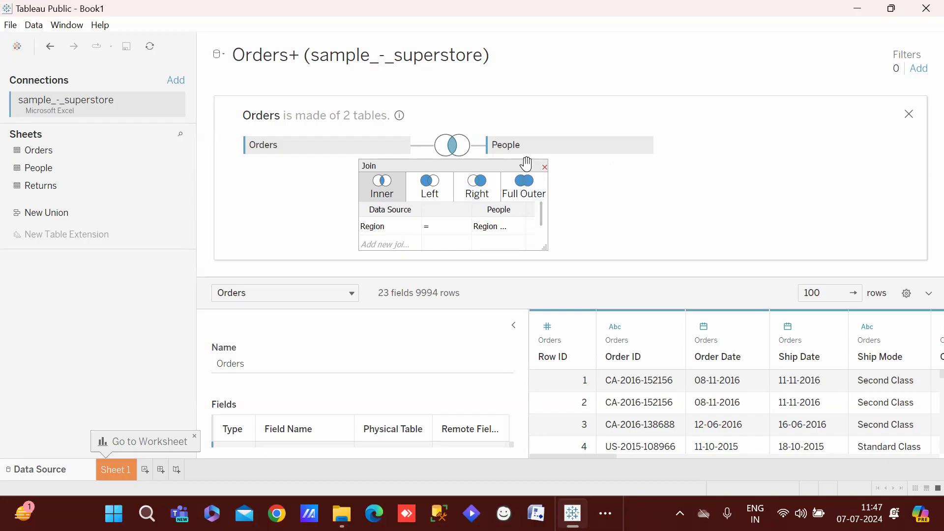
{"action": "left_click", "coordinate": [543, 168]}
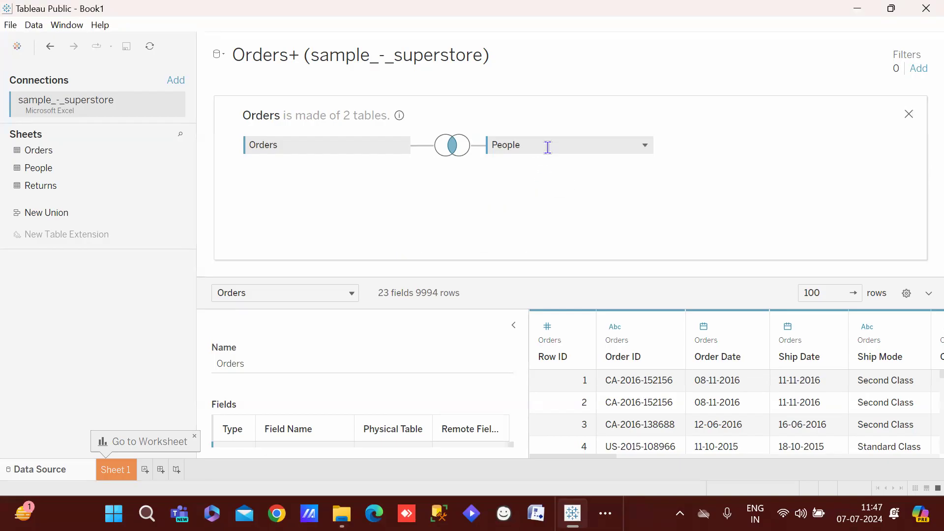
Remove People from the join and dismiss the resulting TypeError message
{"action": "left_click_drag", "start_coordinate": [545, 145], "coordinate": [81, 332]}
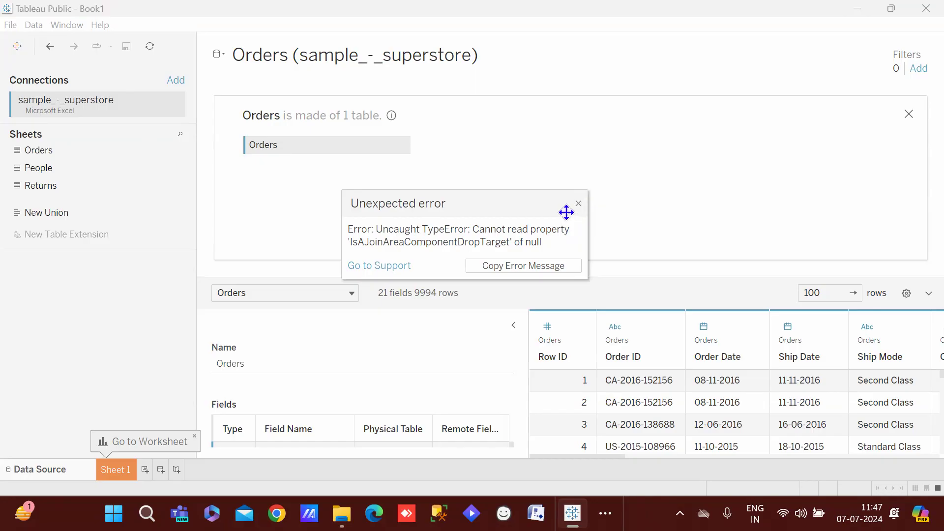
{"action": "left_click_drag", "start_coordinate": [563, 213], "coordinate": [502, 237]}
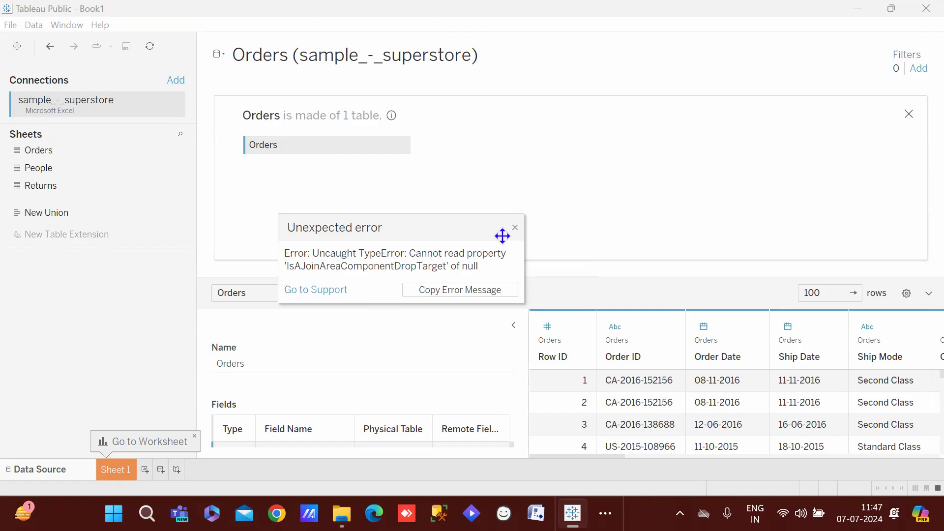
{"action": "left_click", "coordinate": [514, 227]}
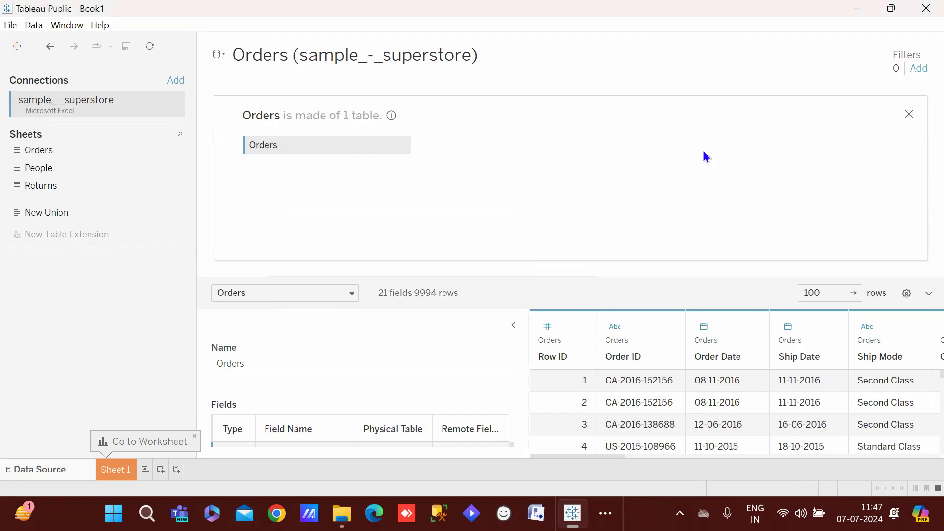
Relate People and Returns to Orders on the logical canvas, then open Sheet 1
{"action": "left_click", "coordinate": [904, 114]}
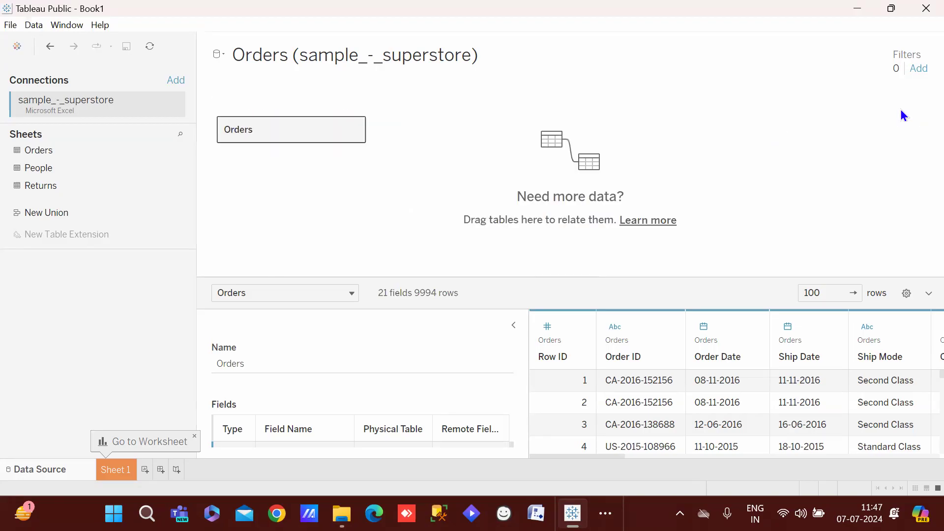
{"action": "left_click_drag", "start_coordinate": [60, 174], "coordinate": [470, 125]}
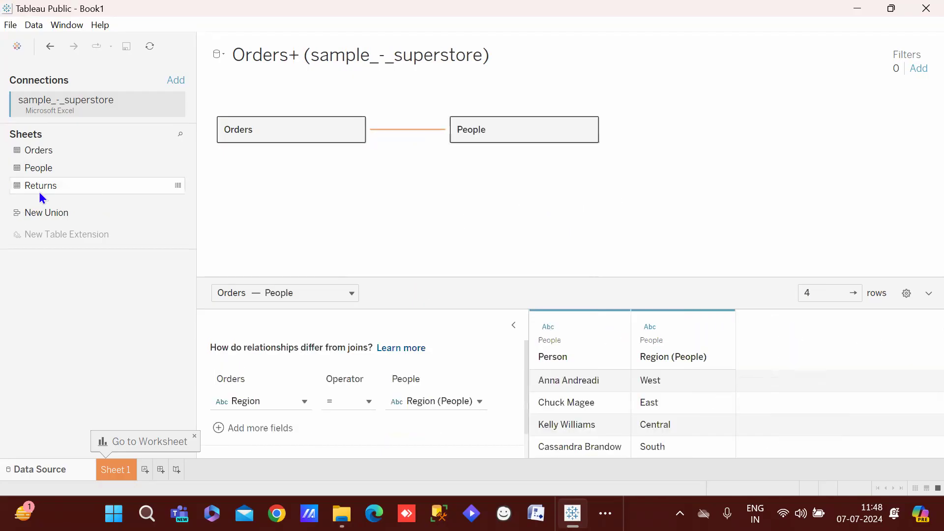
{"action": "left_click_drag", "start_coordinate": [40, 187], "coordinate": [416, 194]}
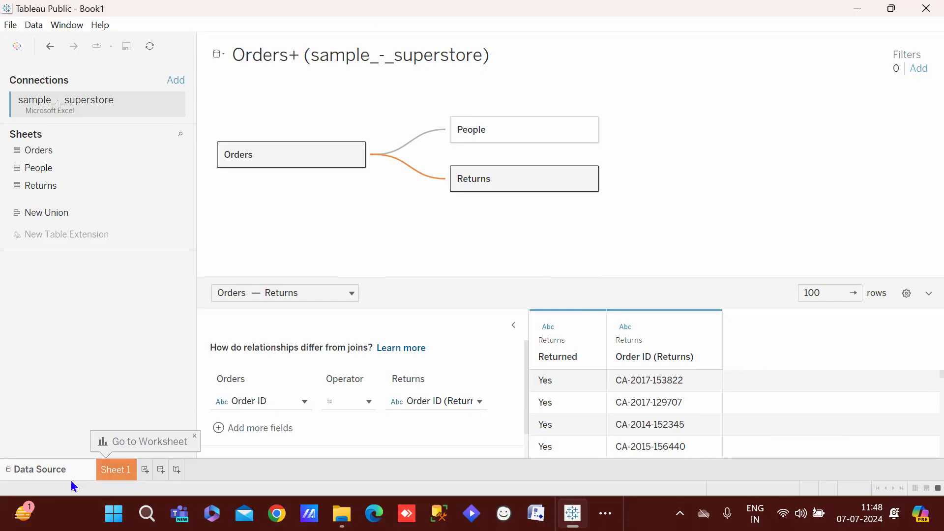
{"action": "double_click", "coordinate": [109, 475]}
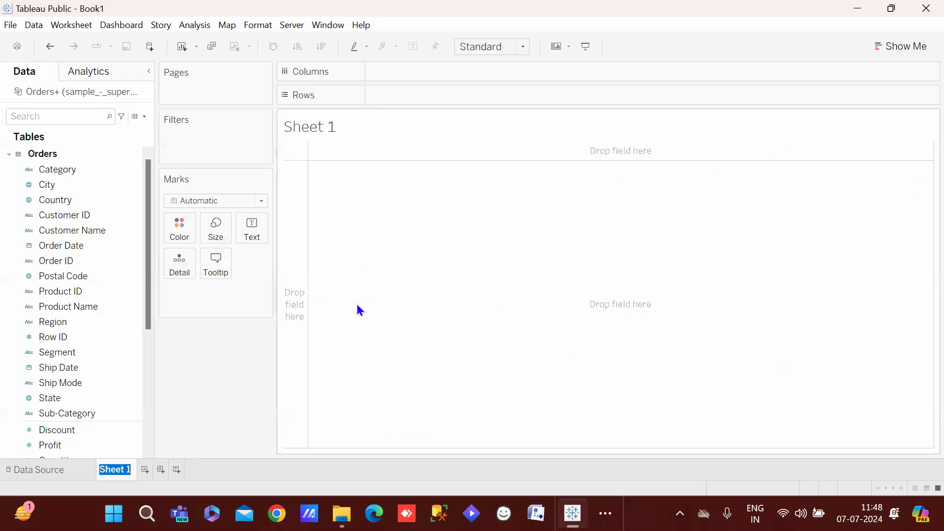
{"action": "left_click", "coordinate": [225, 417]}
{"action": "left_click", "coordinate": [145, 470]}
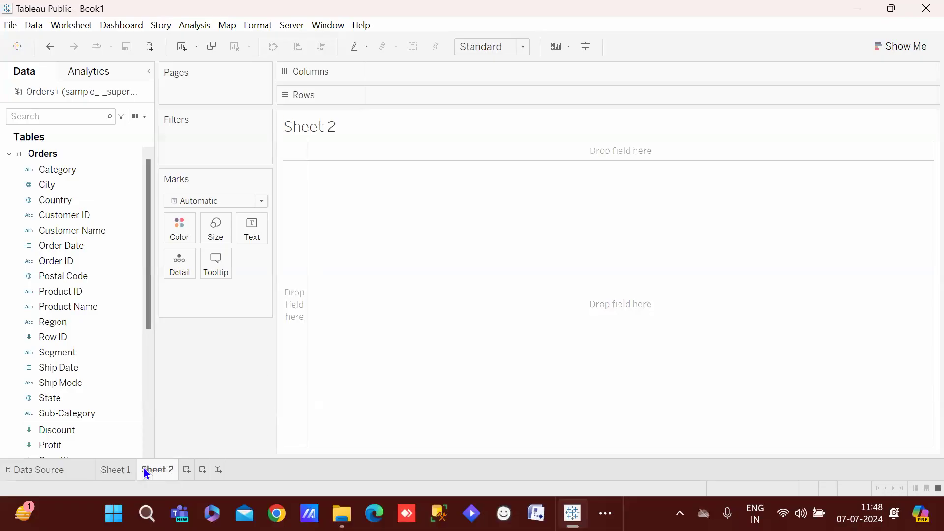
{"action": "left_click", "coordinate": [187, 470]}
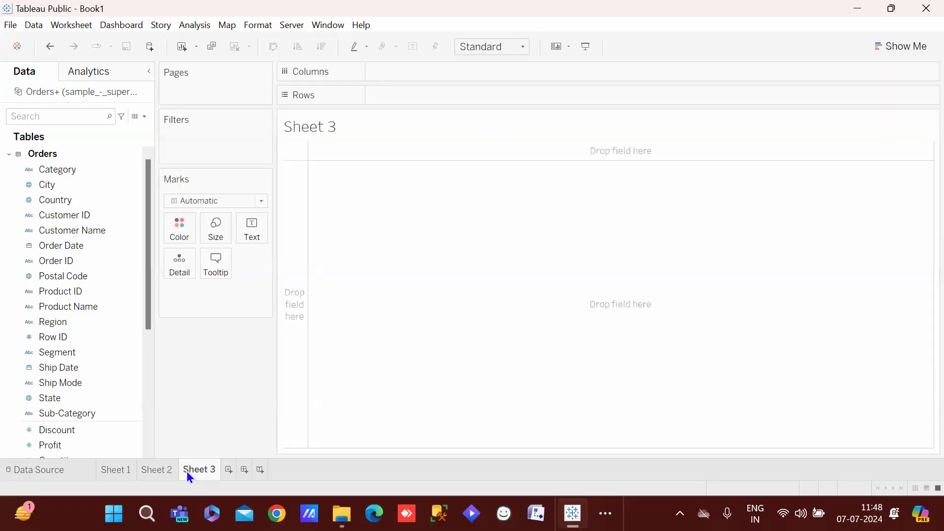
{"action": "key", "text": "ctrl+z"}
{"action": "key", "text": "ctrl+z"}
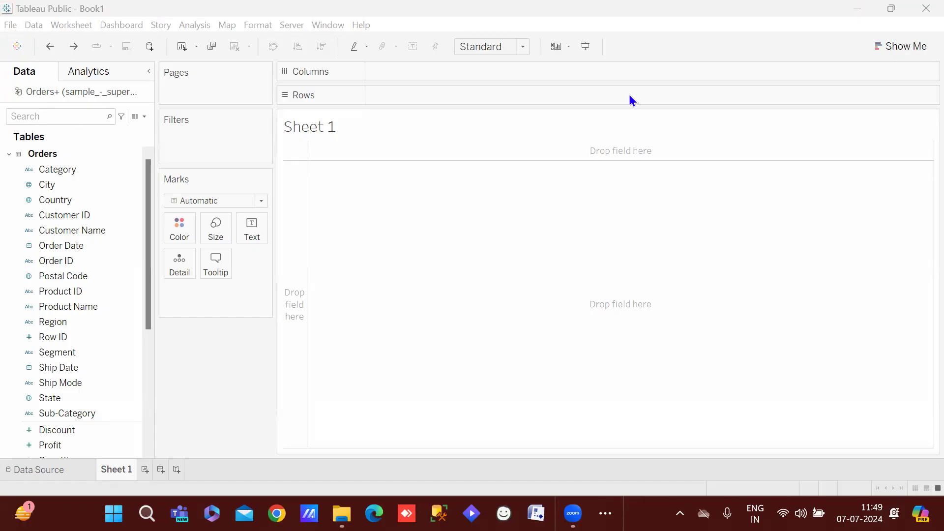
{"action": "mouse_move", "coordinate": [116, 41]}
{"action": "left_mouse_down"}
{"action": "mouse_move", "coordinate": [78, 44]}
{"action": "mouse_move", "coordinate": [18, 212]}
{"action": "mouse_move", "coordinate": [15, 265]}
{"action": "mouse_move", "coordinate": [27, 376]}
{"action": "mouse_move", "coordinate": [98, 404]}
{"action": "mouse_move", "coordinate": [124, 192]}
{"action": "mouse_move", "coordinate": [112, 62]}
{"action": "left_mouse_up"}
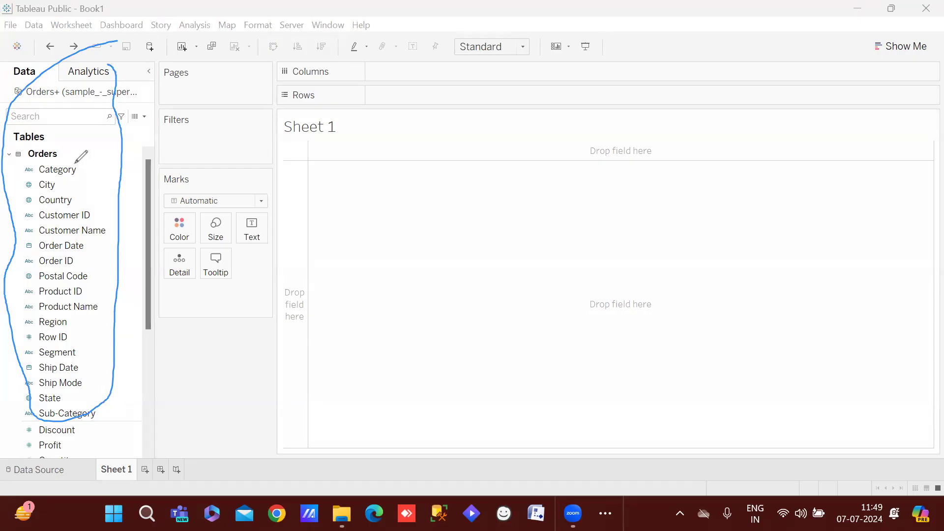
{"action": "mouse_move", "coordinate": [75, 163]}
{"action": "left_mouse_down"}
{"action": "mouse_move", "coordinate": [116, 268]}
{"action": "mouse_move", "coordinate": [84, 363]}
{"action": "mouse_move", "coordinate": [63, 374]}
{"action": "left_mouse_up"}
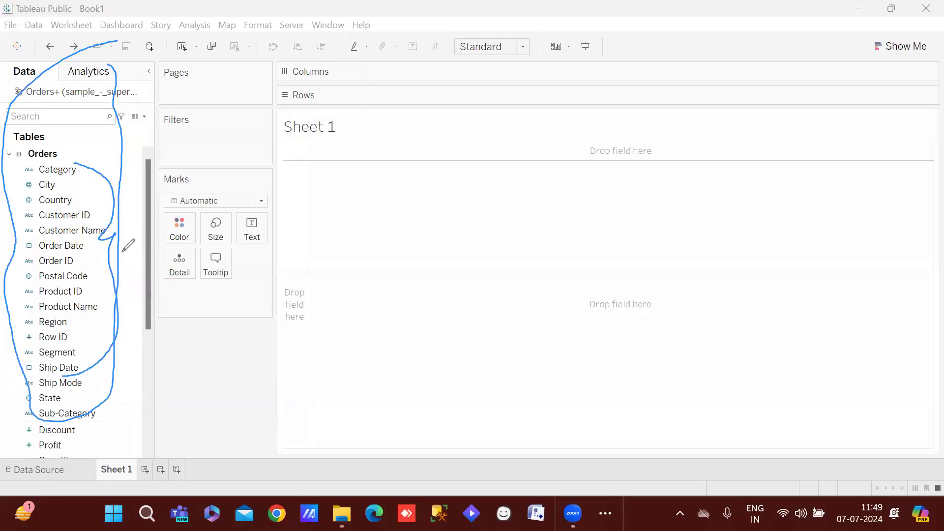
{"action": "left_click_drag", "start_coordinate": [115, 236], "coordinate": [255, 241]}
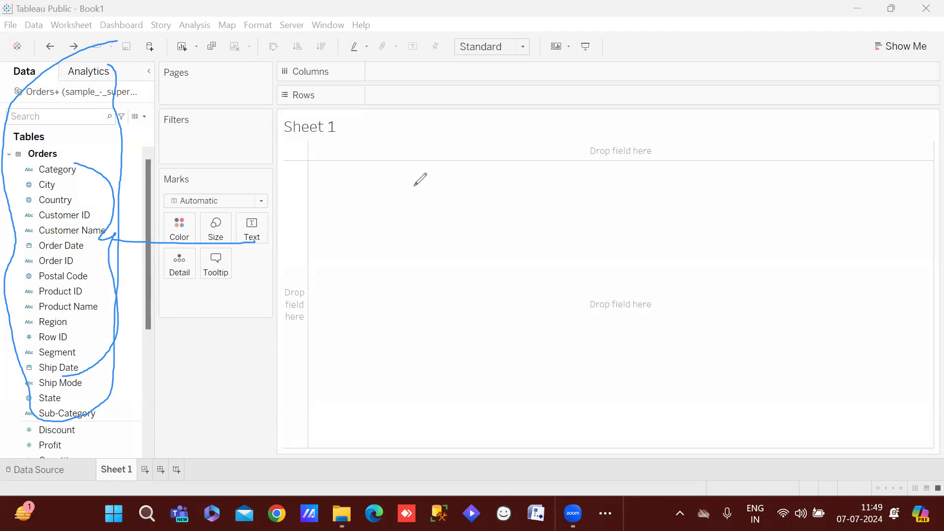
{"action": "left_click", "coordinate": [350, 260]}
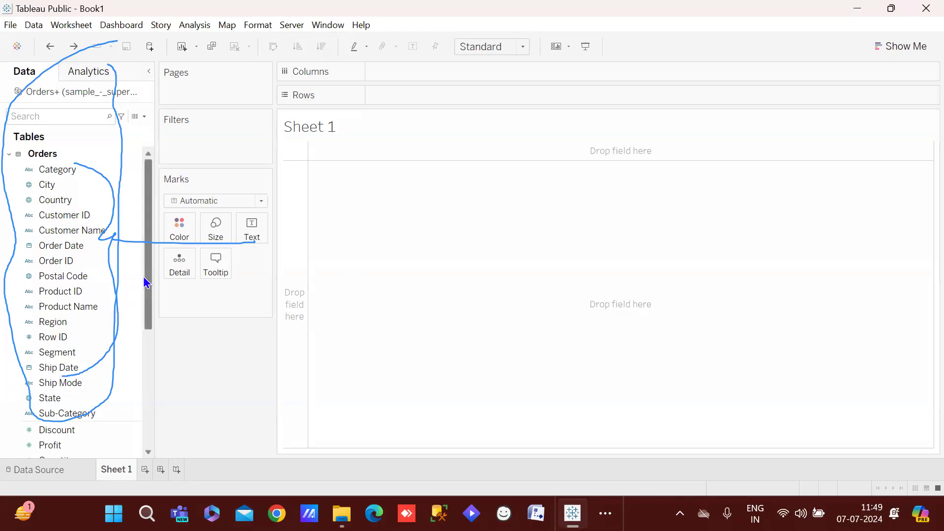
{"action": "left_click_drag", "start_coordinate": [145, 281], "coordinate": [133, 341]}
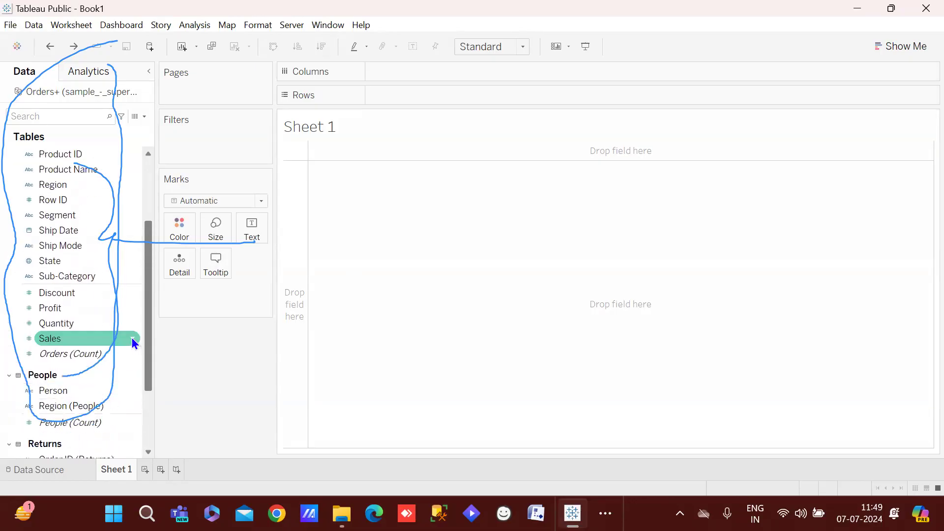
{"action": "scroll", "coordinate": [132, 342], "scroll_direction": "up", "scroll_amount": 2}
{"action": "scroll", "coordinate": [132, 317], "scroll_direction": "down", "scroll_amount": 2}
{"action": "scroll", "coordinate": [134, 342], "scroll_direction": "up", "scroll_amount": 2}
{"action": "left_click_drag", "start_coordinate": [137, 316], "coordinate": [139, 348]}
{"action": "scroll", "coordinate": [136, 339], "scroll_direction": "up", "scroll_amount": 2}
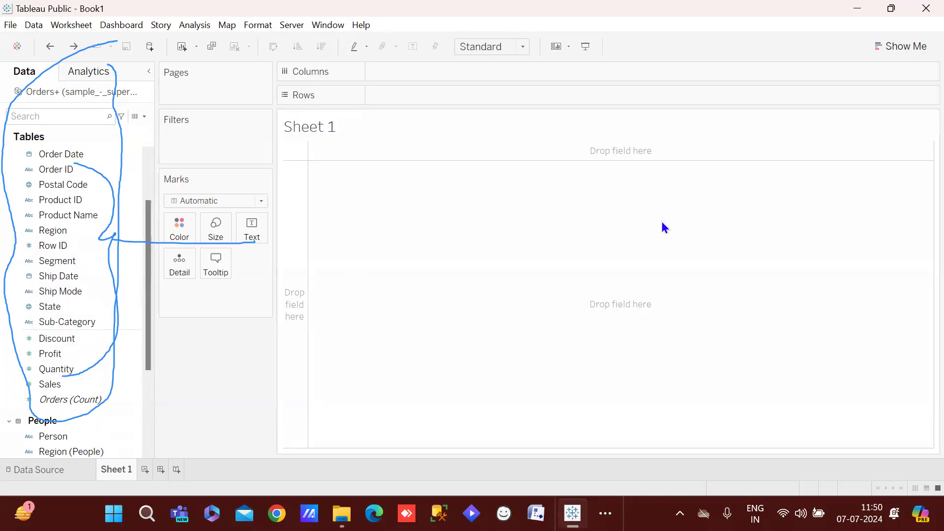
{"action": "mouse_move", "coordinate": [91, 245]}
{"action": "left_mouse_down"}
{"action": "mouse_move", "coordinate": [206, 236]}
{"action": "mouse_move", "coordinate": [287, 214]}
{"action": "left_mouse_up"}
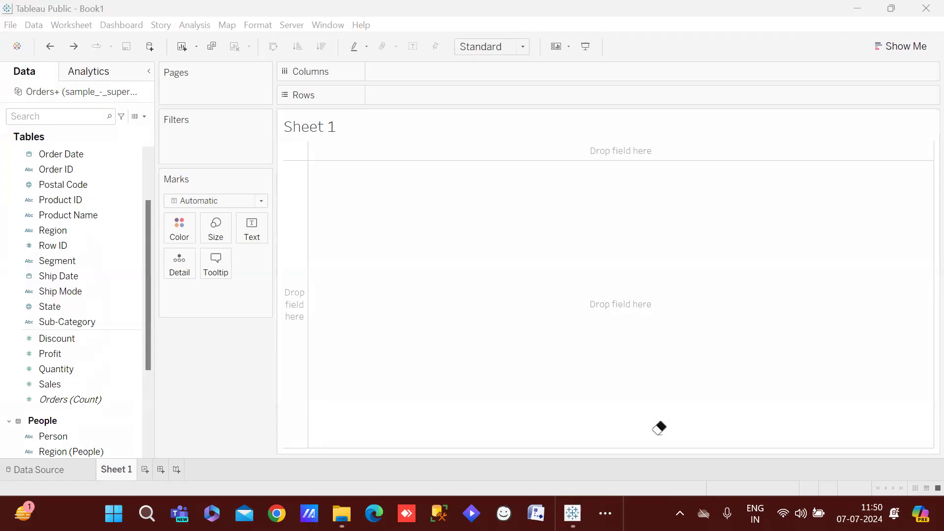
{"action": "left_click_drag", "start_coordinate": [653, 437], "coordinate": [58, 207]}
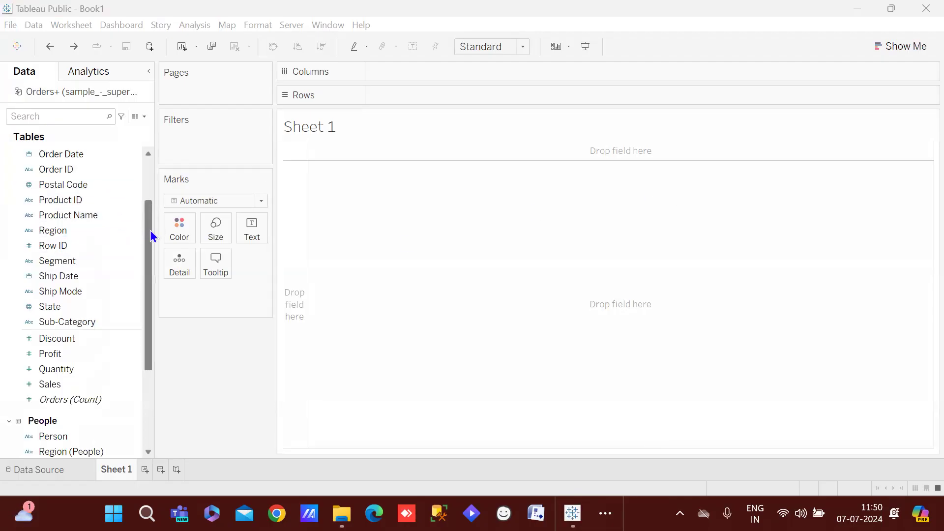
{"action": "left_click_drag", "start_coordinate": [152, 236], "coordinate": [138, 305]}
{"action": "left_click_drag", "start_coordinate": [148, 369], "coordinate": [152, 189]}
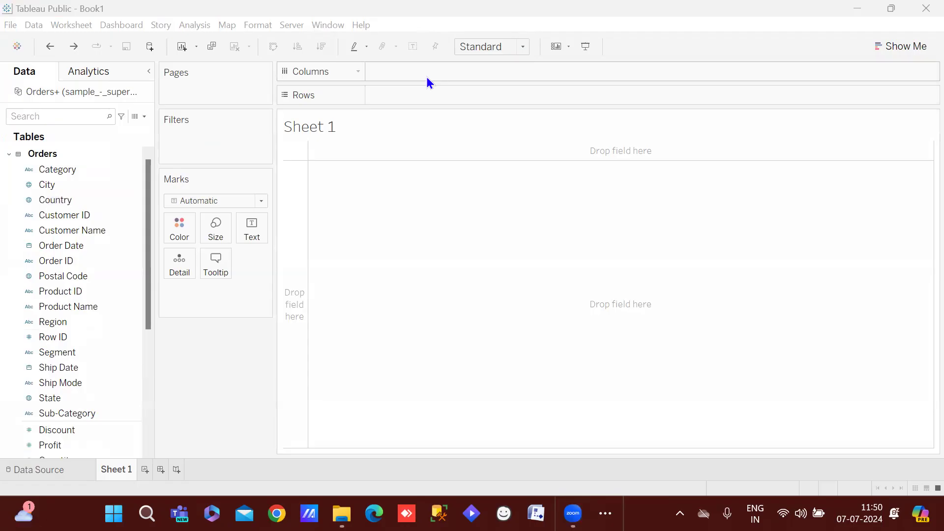
Drag Customer Name toward Filters and open the Show Me chart suggestions
{"action": "left_click_drag", "start_coordinate": [37, 232], "coordinate": [16, 183]}
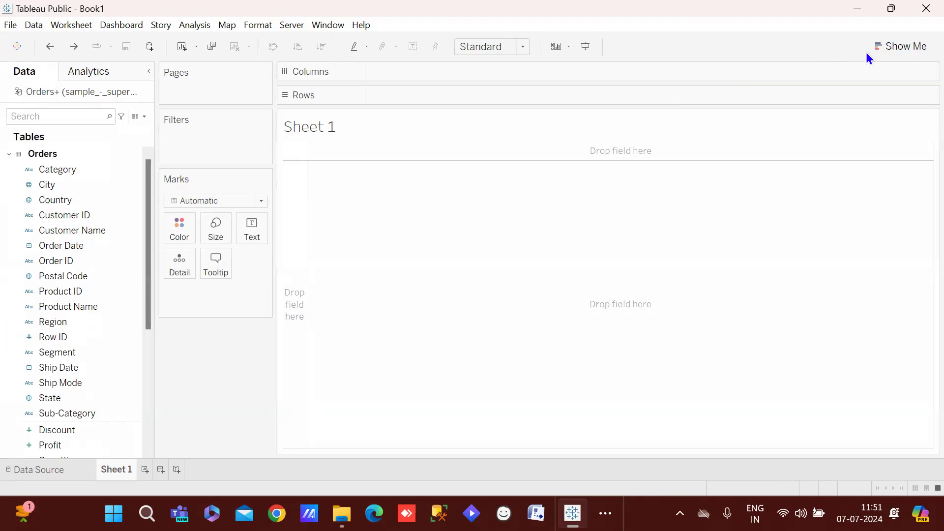
{"action": "left_click", "coordinate": [901, 46]}
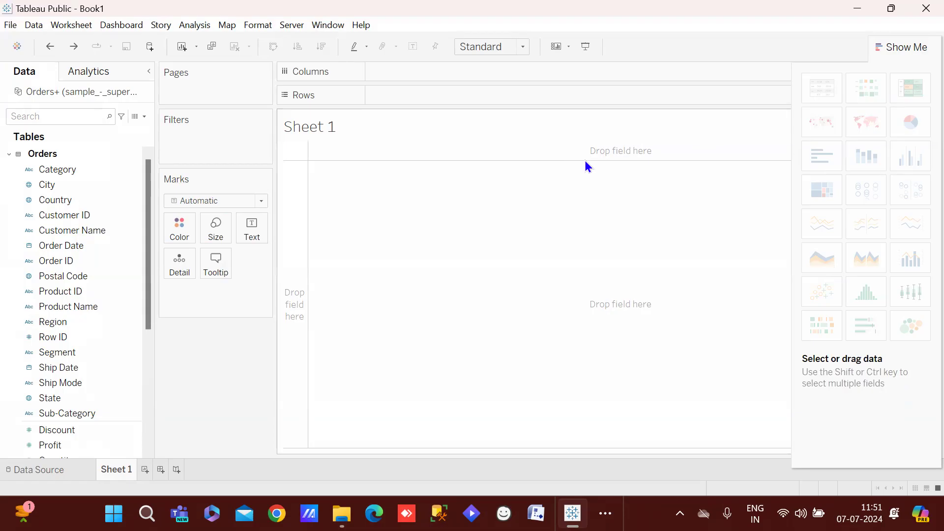
{"action": "left_click", "coordinate": [909, 49]}
{"action": "left_click", "coordinate": [910, 48]}
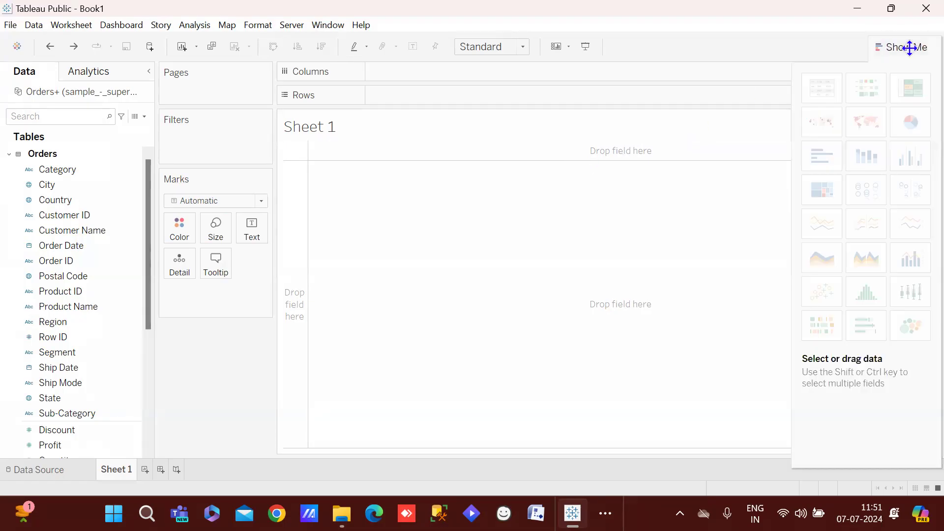
{"action": "mouse_move", "coordinate": [819, 91]}
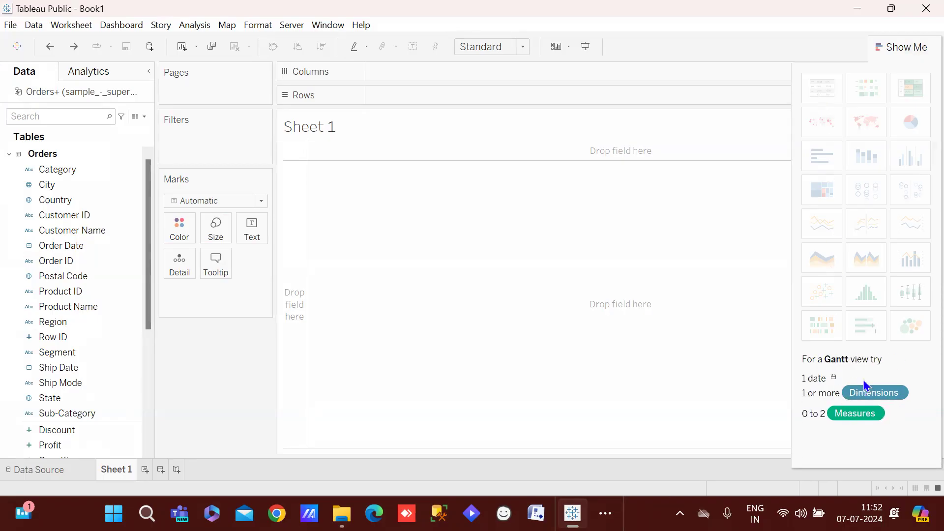
{"action": "mouse_move", "coordinate": [832, 167]}
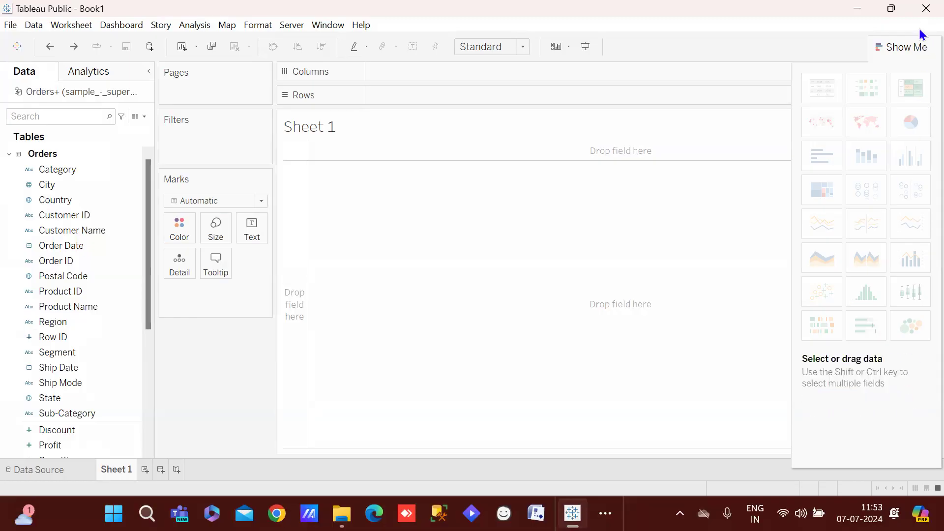
{"action": "left_click", "coordinate": [900, 45]}
Toggle the Show Me panel a few times and leave it collapsed
{"action": "left_click", "coordinate": [901, 44]}
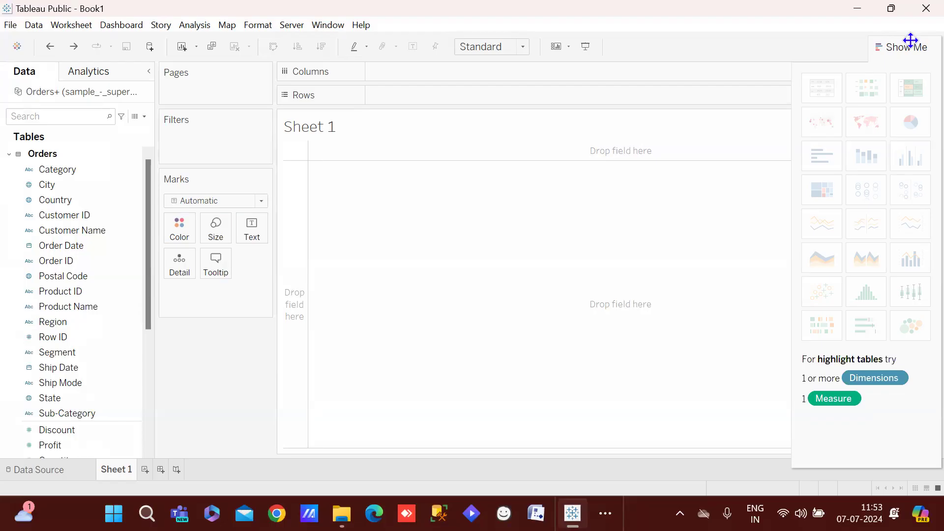
{"action": "left_click", "coordinate": [907, 47]}
{"action": "left_click", "coordinate": [907, 49]}
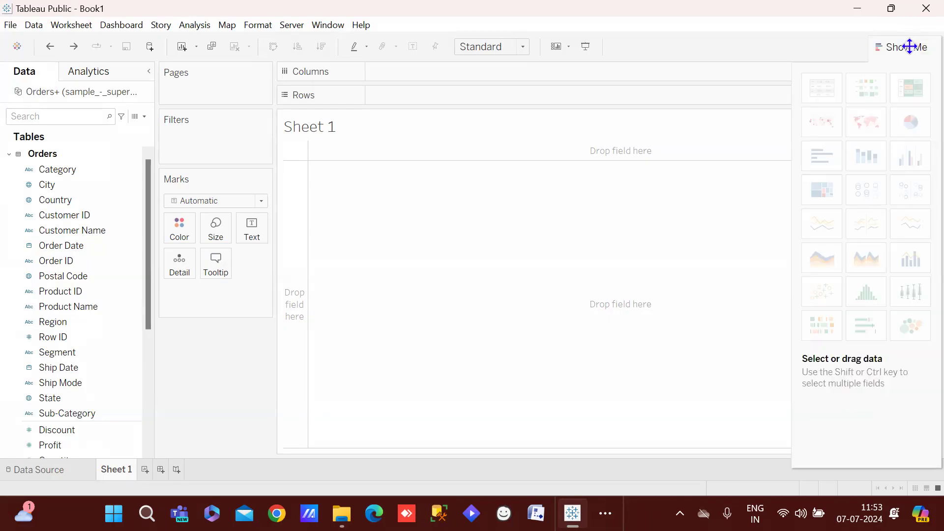
{"action": "left_click", "coordinate": [891, 46]}
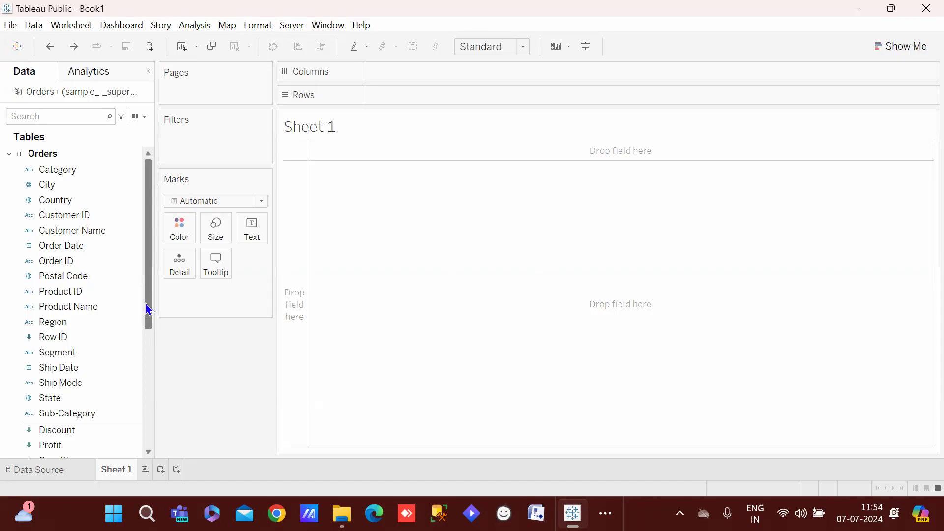
Put City on the Rows shelf, listing 531 cities from Aberdeen onward
{"action": "scroll", "coordinate": [148, 325], "scroll_direction": "down", "scroll_amount": 3}
{"action": "scroll", "coordinate": [143, 332], "scroll_direction": "up", "scroll_amount": 3}
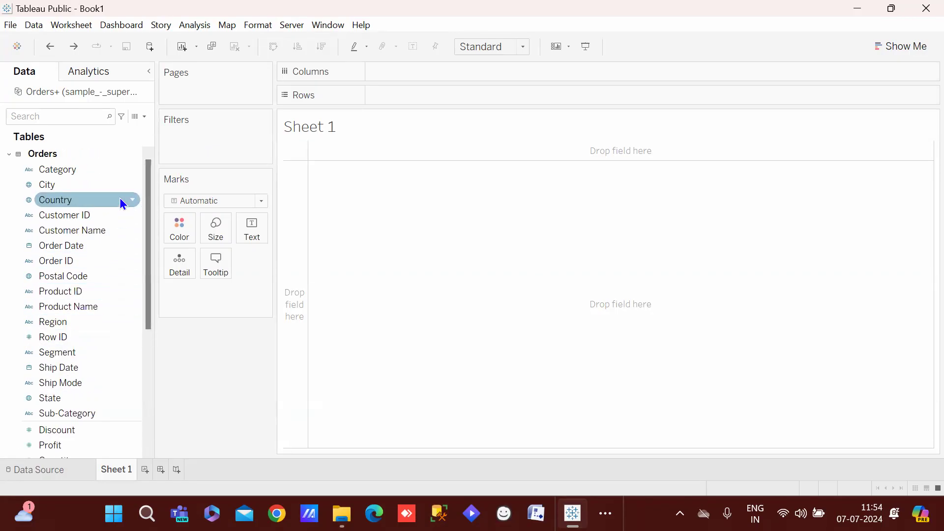
{"action": "left_click_drag", "start_coordinate": [104, 181], "coordinate": [462, 96]}
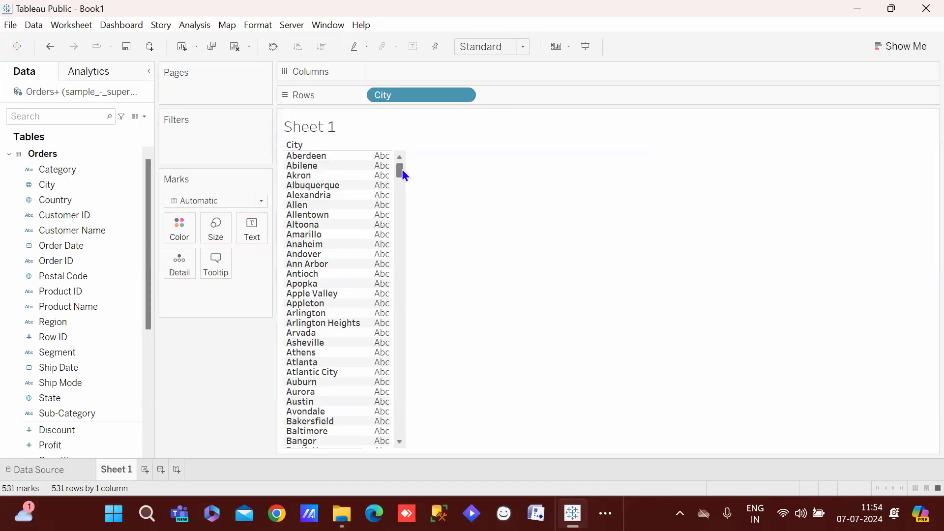
{"action": "left_click_drag", "start_coordinate": [402, 167], "coordinate": [439, 145]}
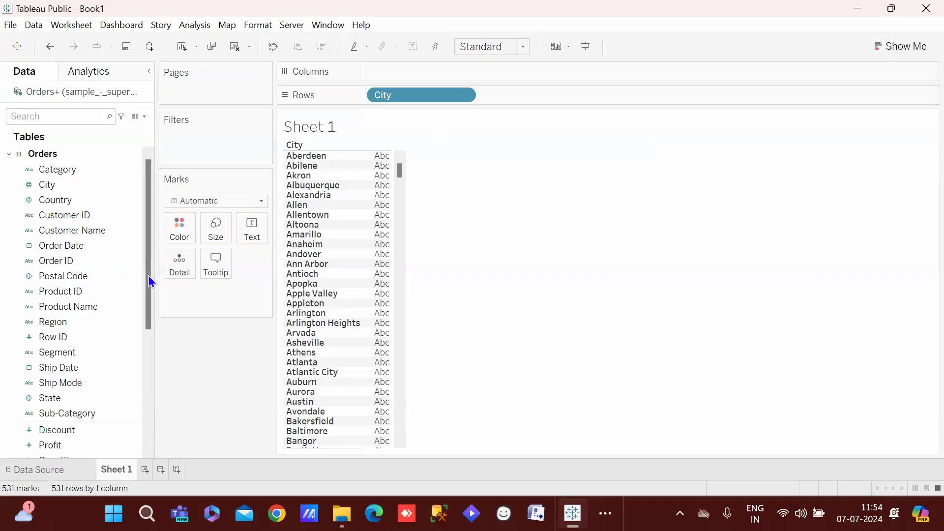
{"action": "left_click_drag", "start_coordinate": [148, 278], "coordinate": [148, 320]}
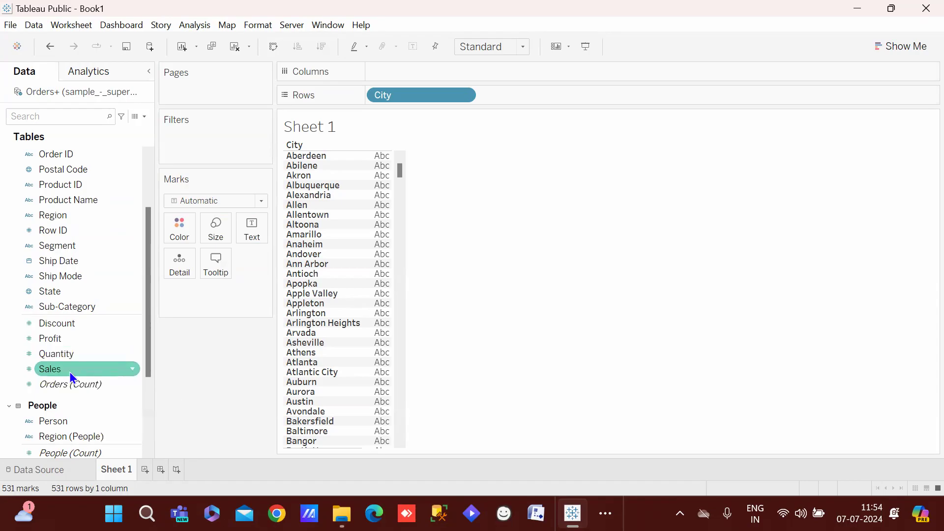
Add Sales to Columns for SUM(Sales) bars, sorted descending with New York City first
{"action": "left_click_drag", "start_coordinate": [55, 372], "coordinate": [390, 70]}
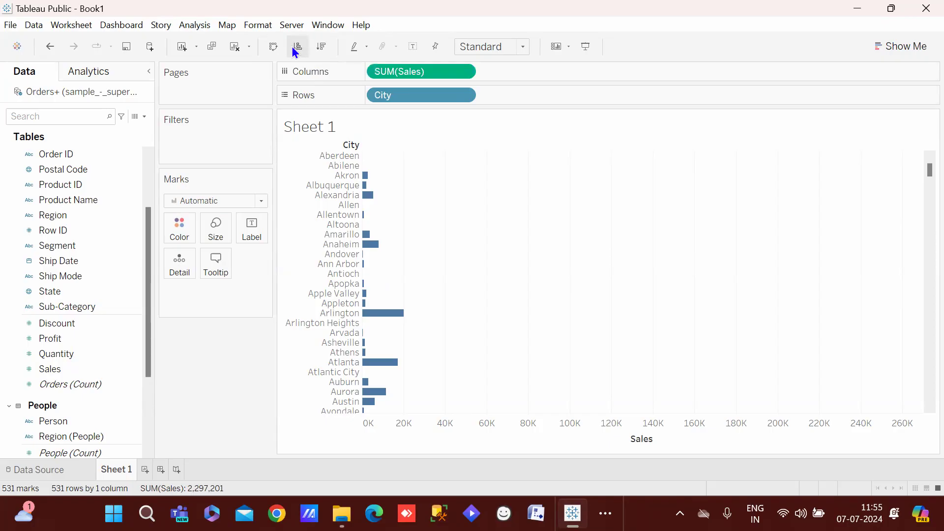
{"action": "left_click", "coordinate": [298, 47]}
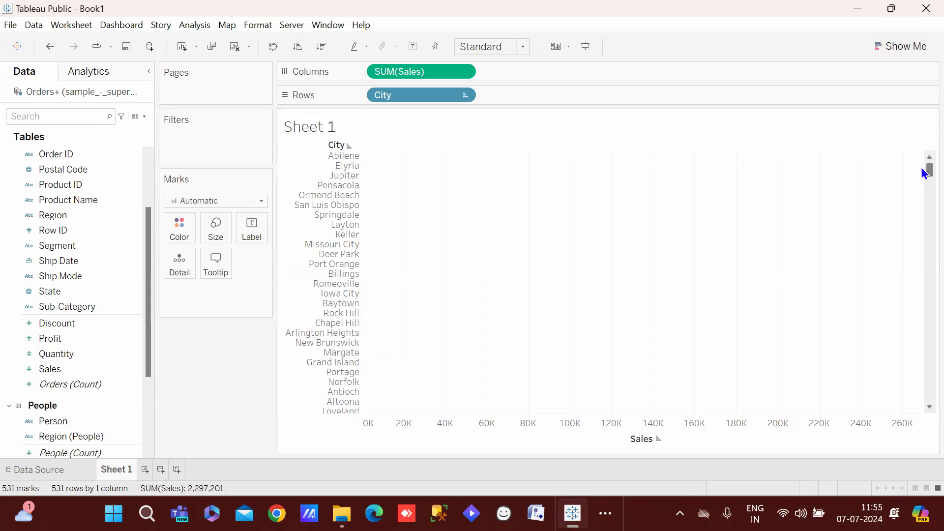
{"action": "left_click_drag", "start_coordinate": [922, 170], "coordinate": [921, 90]}
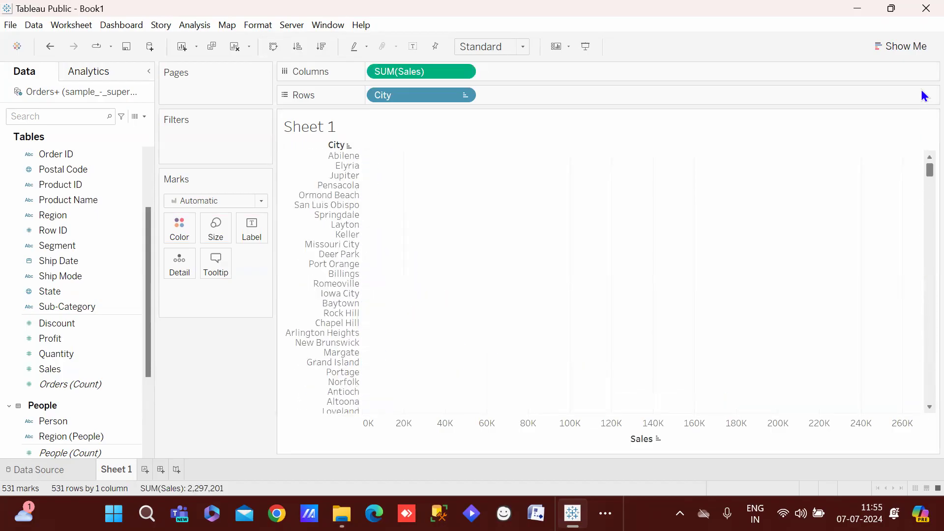
{"action": "left_click", "coordinate": [319, 46]}
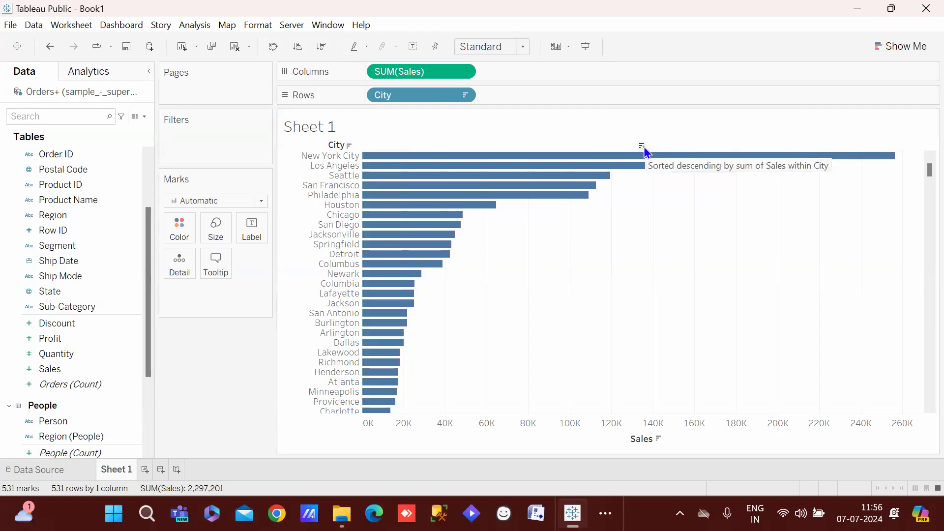
{"action": "left_click", "coordinate": [641, 147]}
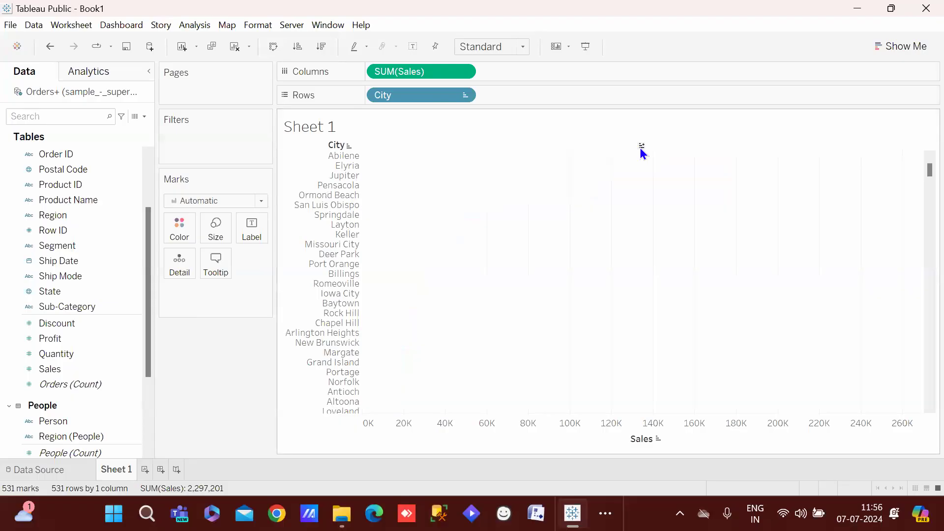
{"action": "left_click", "coordinate": [641, 148]}
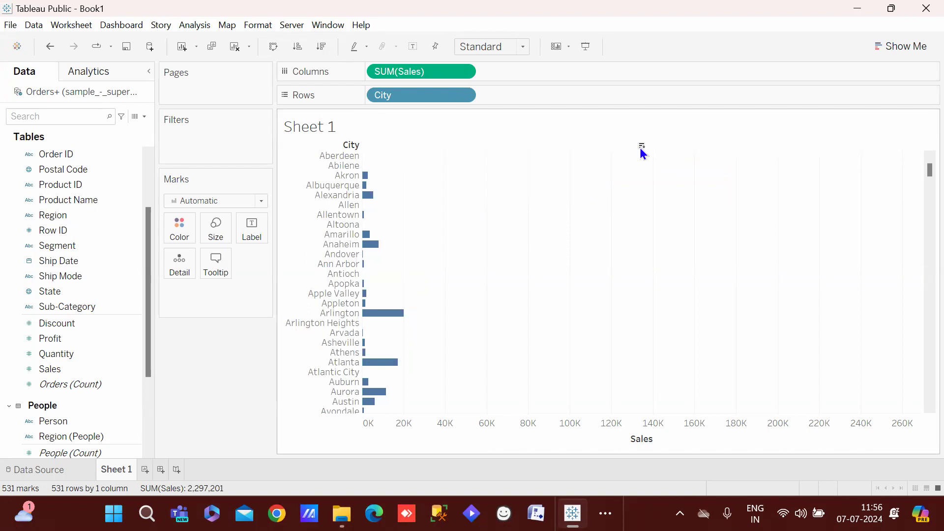
{"action": "left_click", "coordinate": [641, 148]}
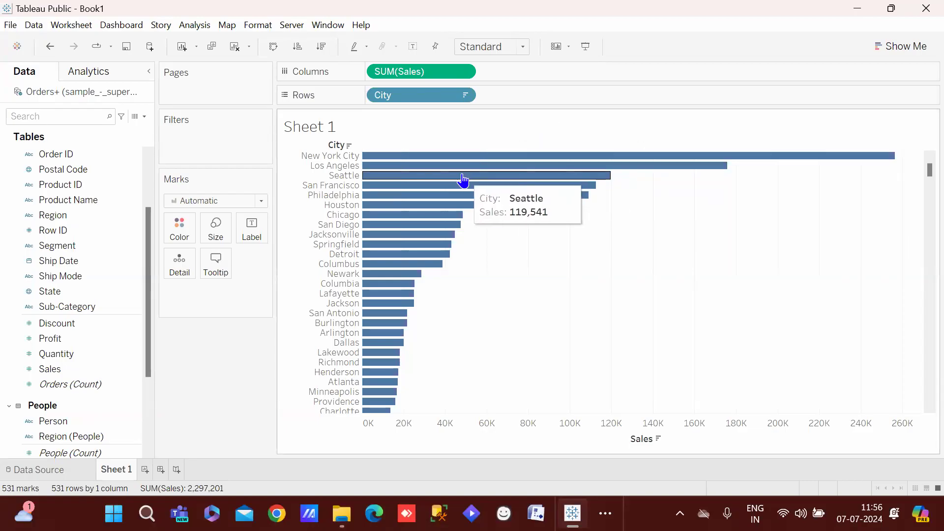
{"action": "mouse_move", "coordinate": [448, 187]}
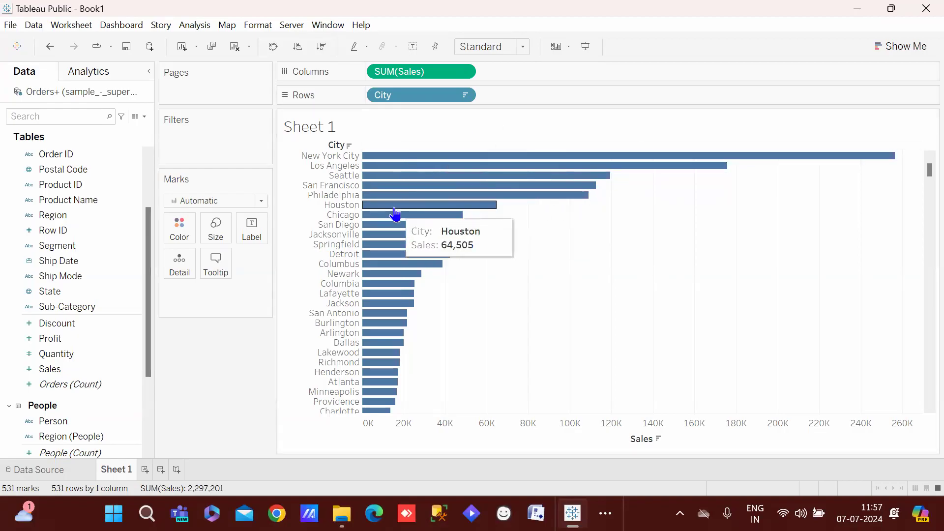
Turn on mark labels so each city bar shows its sales, e.g. 119,541 for Seattle
{"action": "left_click", "coordinate": [410, 46]}
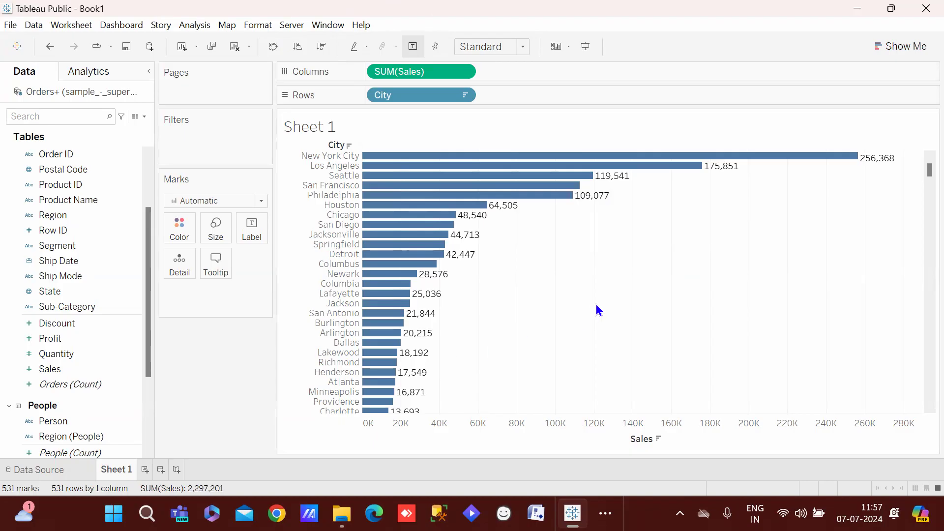
{"action": "key", "text": "ctrl+z"}
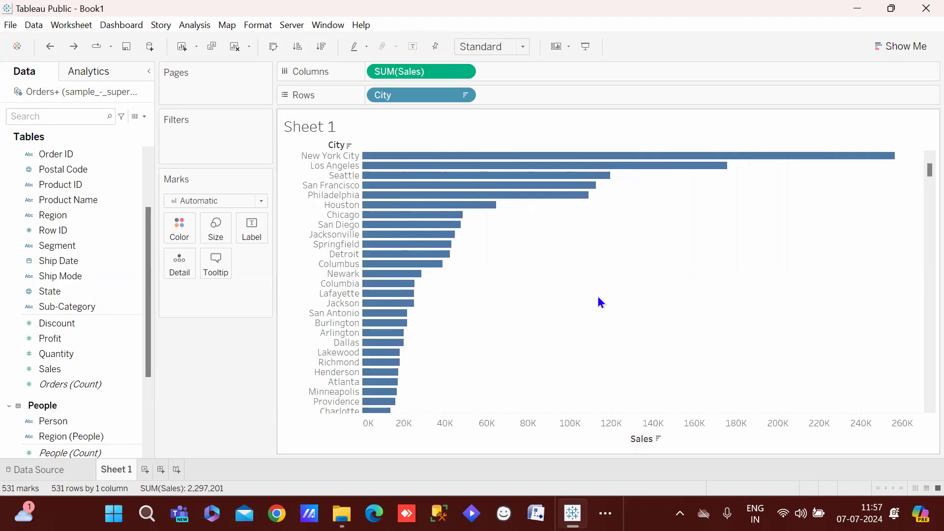
{"action": "left_click", "coordinate": [412, 47]}
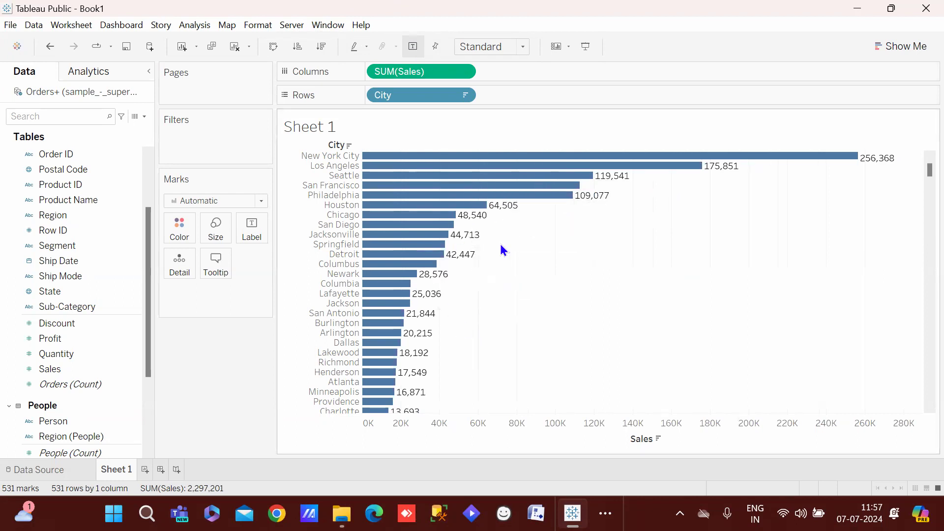
{"action": "mouse_move", "coordinate": [656, 161]}
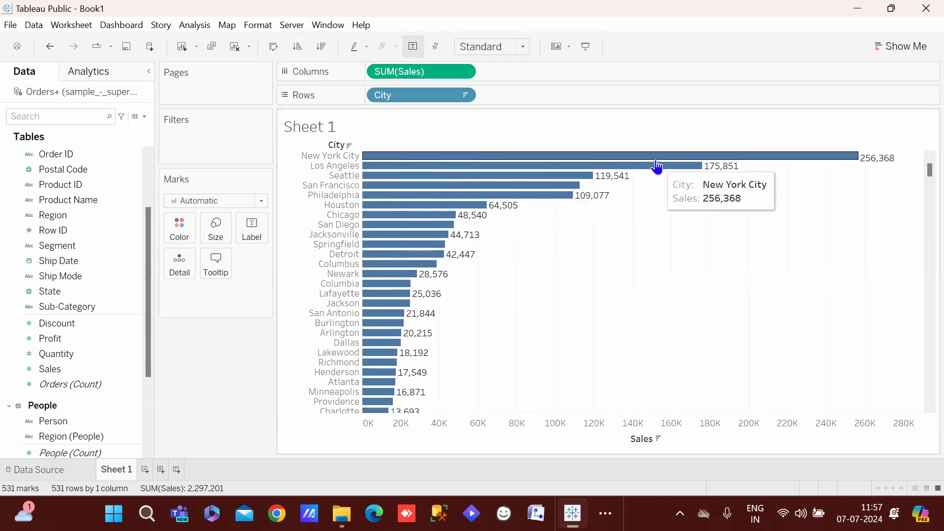
{"action": "mouse_move", "coordinate": [791, 157]}
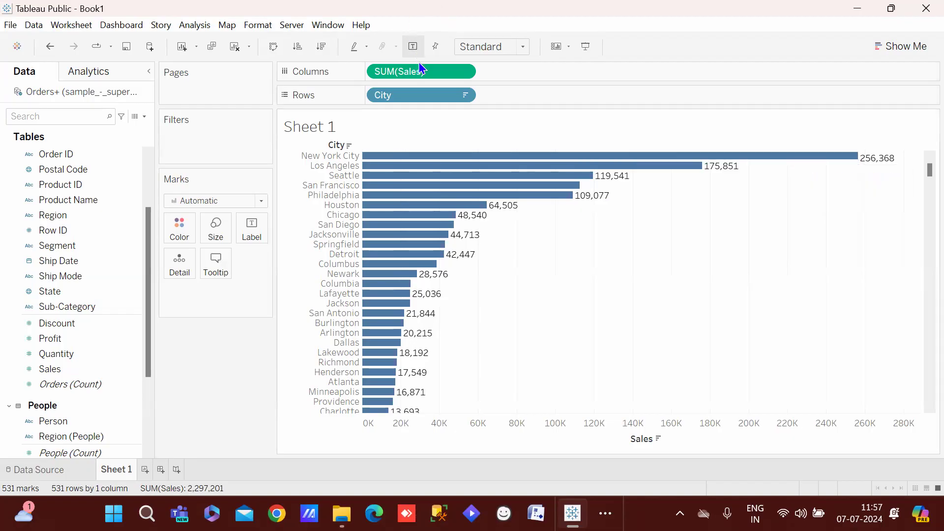
{"action": "left_click", "coordinate": [523, 48]}
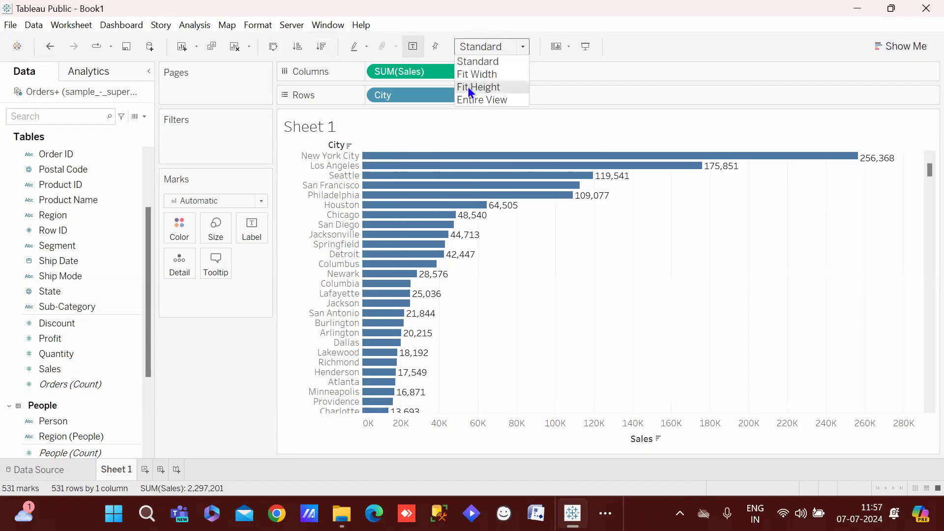
{"action": "key", "text": "Escape"}
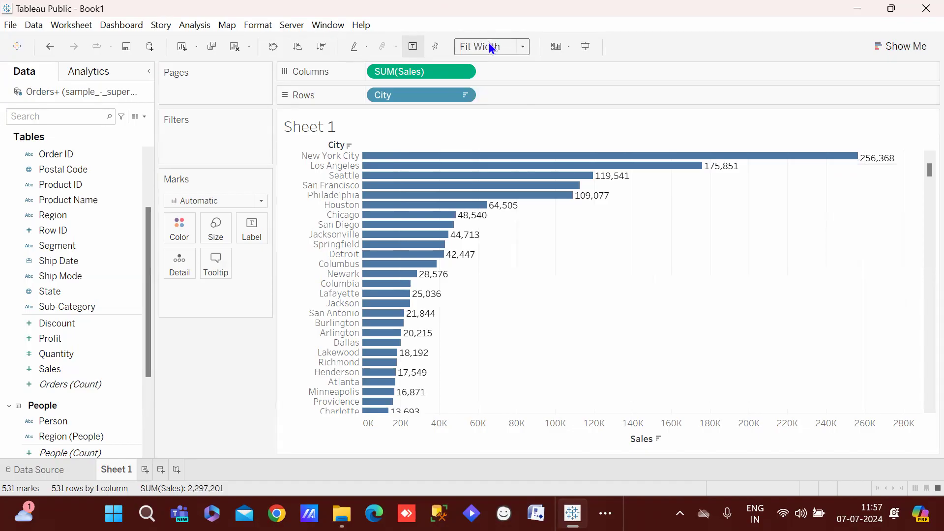
{"action": "left_click", "coordinate": [488, 43]}
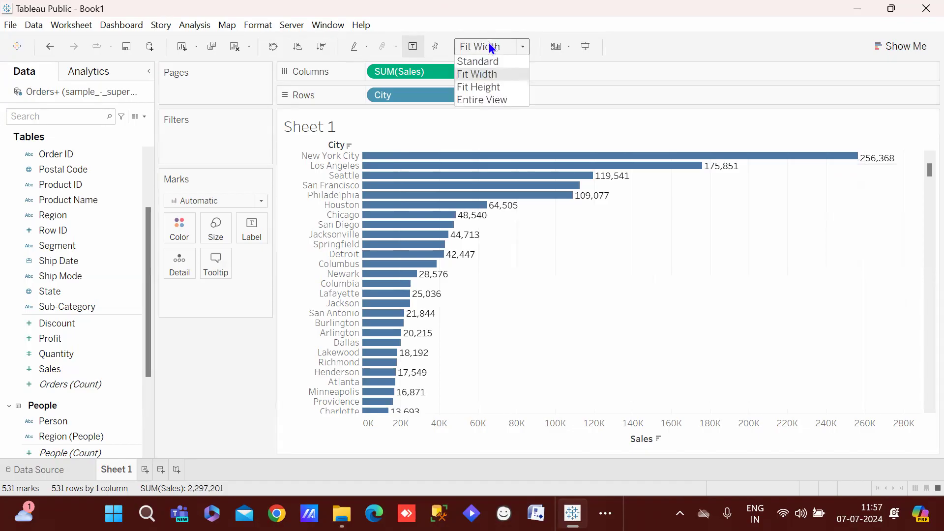
{"action": "left_click", "coordinate": [488, 101]}
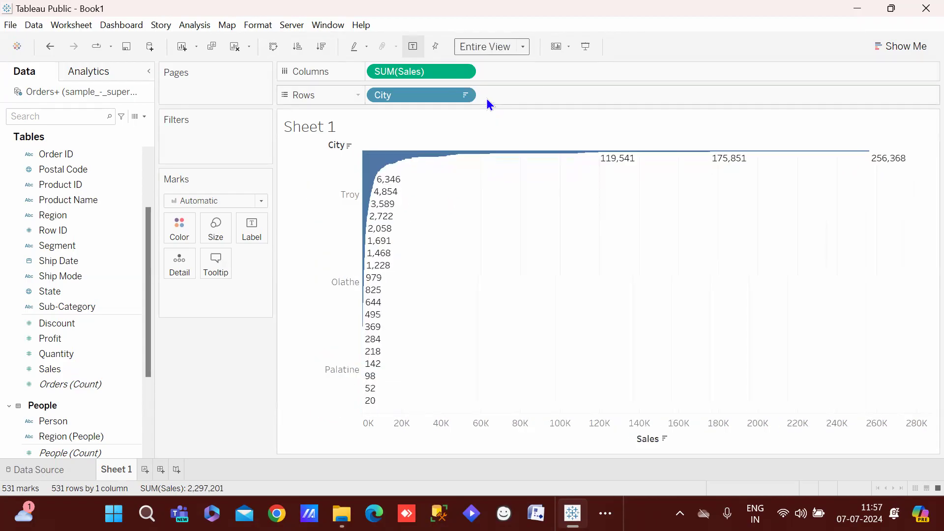
{"action": "left_click", "coordinate": [501, 49]}
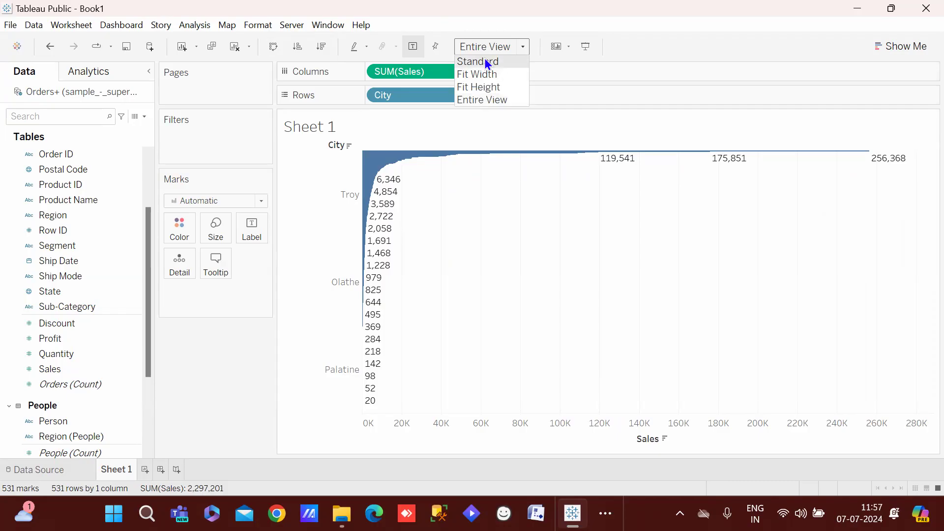
{"action": "left_click", "coordinate": [486, 60]}
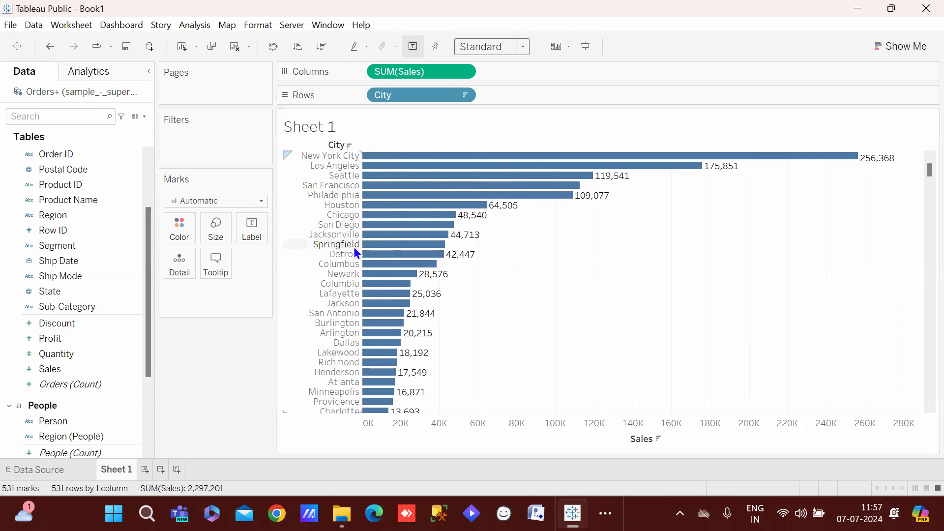
{"action": "mouse_move", "coordinate": [398, 185]}
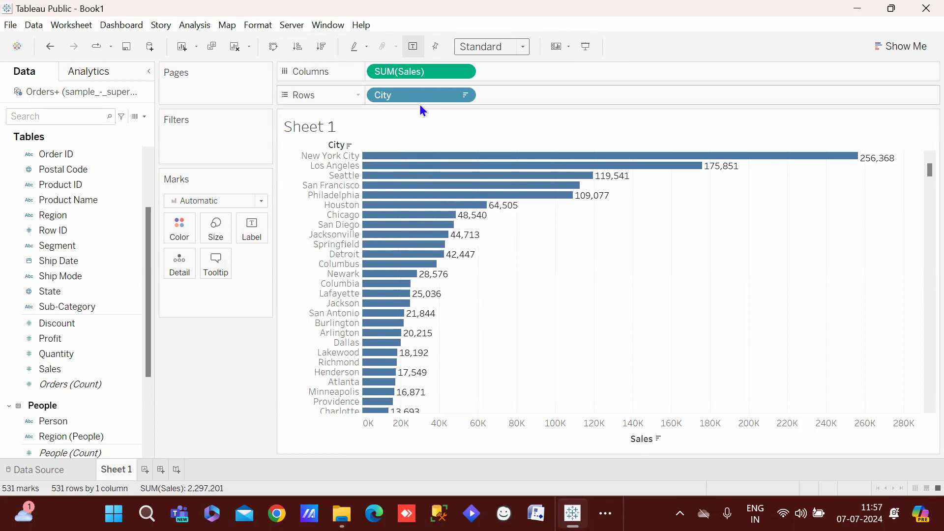
Swap SUM(Sales) and City to try vertical bars sorted by sales descending
{"action": "left_click_drag", "start_coordinate": [435, 74], "coordinate": [568, 87]}
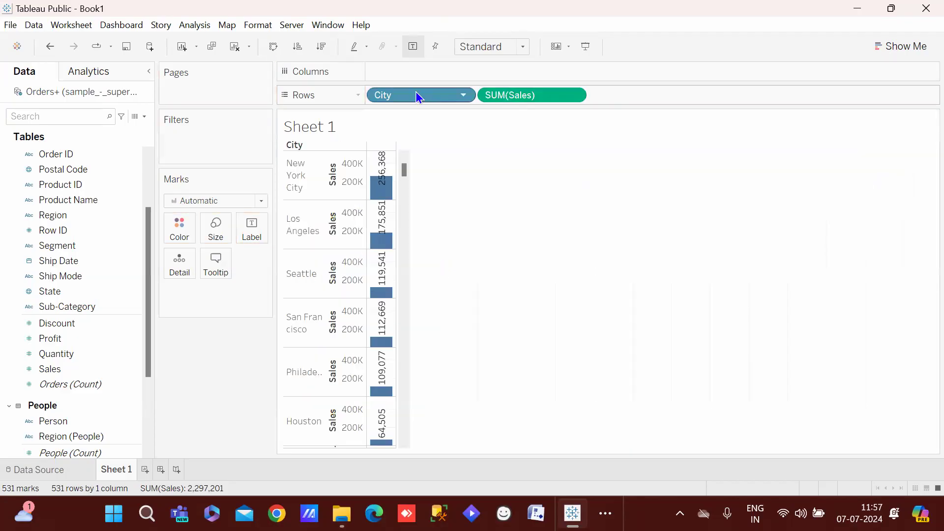
{"action": "left_click_drag", "start_coordinate": [414, 92], "coordinate": [415, 64]}
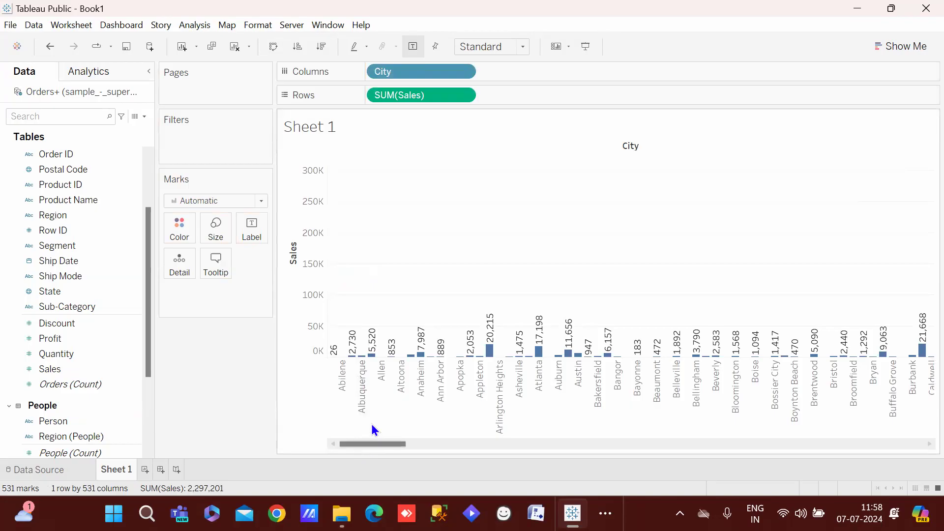
{"action": "left_click", "coordinate": [316, 46]}
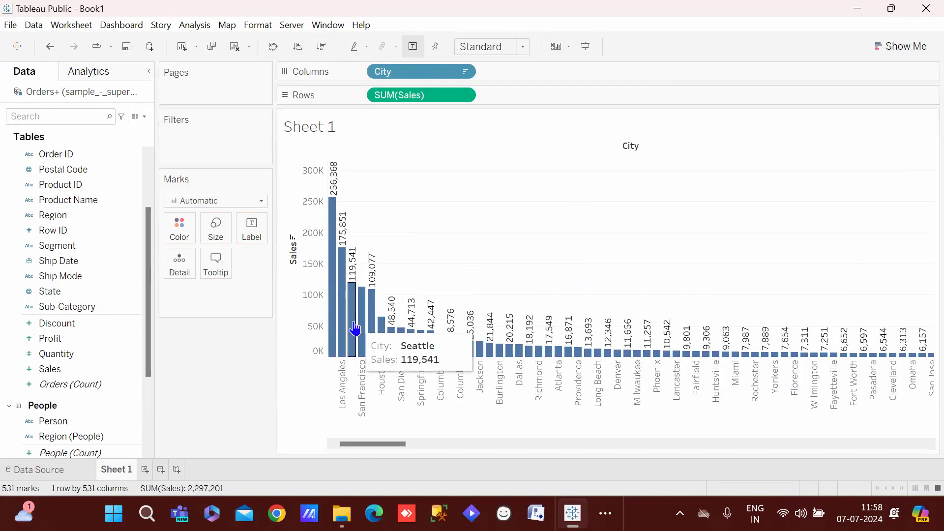
Return to horizontal bars with Sales on Columns, City on Rows, sorted by Sales descending
{"action": "left_click_drag", "start_coordinate": [391, 89], "coordinate": [536, 61]}
{"action": "left_click_drag", "start_coordinate": [428, 66], "coordinate": [429, 89]}
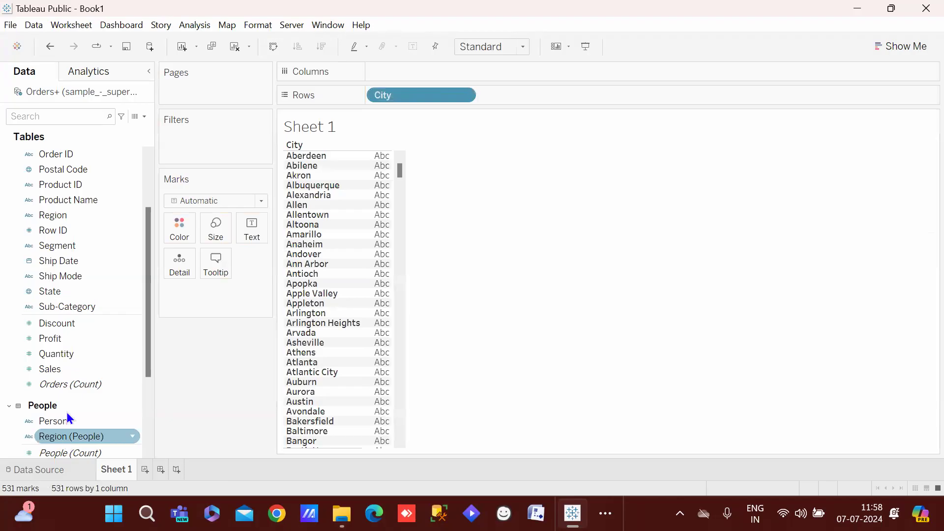
{"action": "left_click_drag", "start_coordinate": [75, 369], "coordinate": [418, 74]}
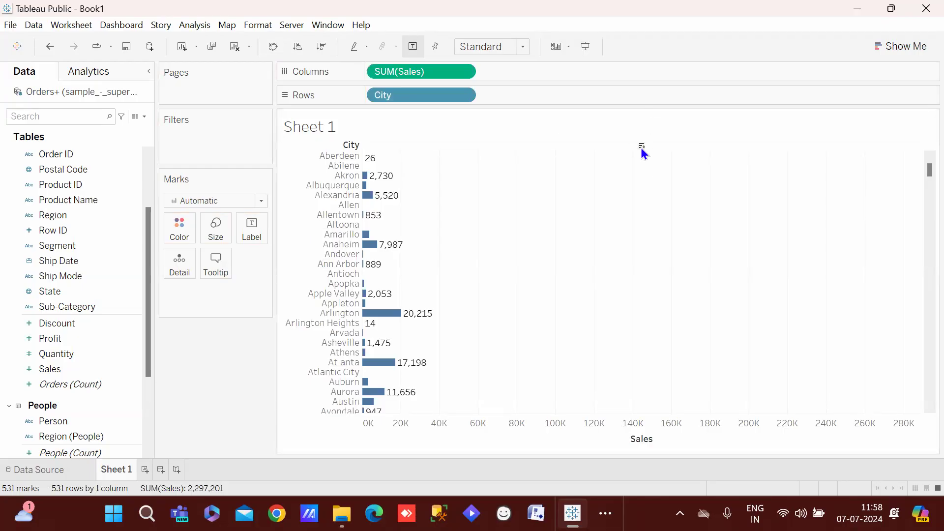
{"action": "left_click", "coordinate": [642, 147]}
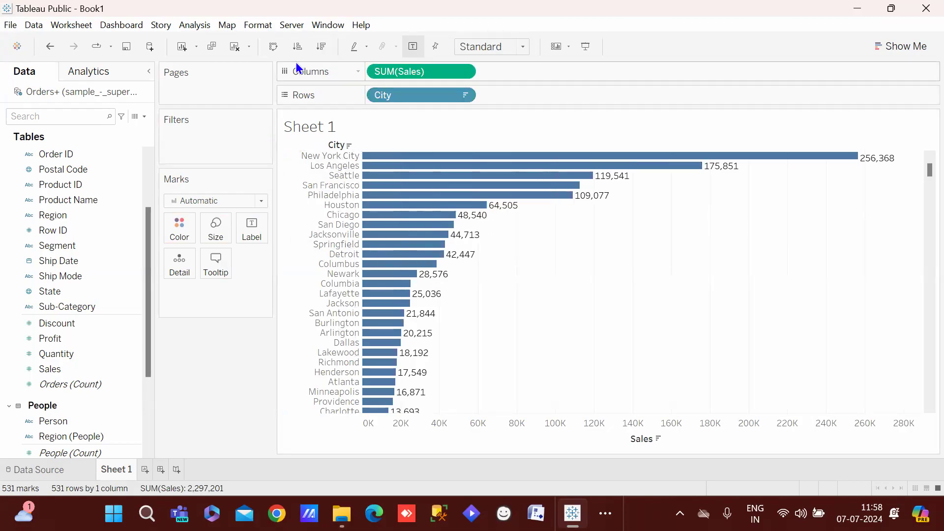
{"action": "left_click", "coordinate": [275, 46]}
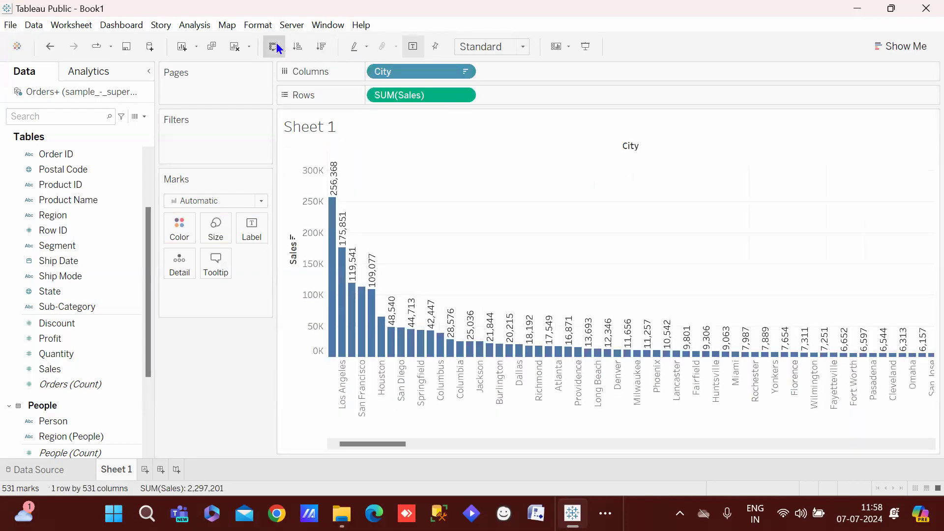
{"action": "left_click", "coordinate": [276, 44]}
{"action": "left_click", "coordinate": [276, 45]}
{"action": "left_click", "coordinate": [275, 47]}
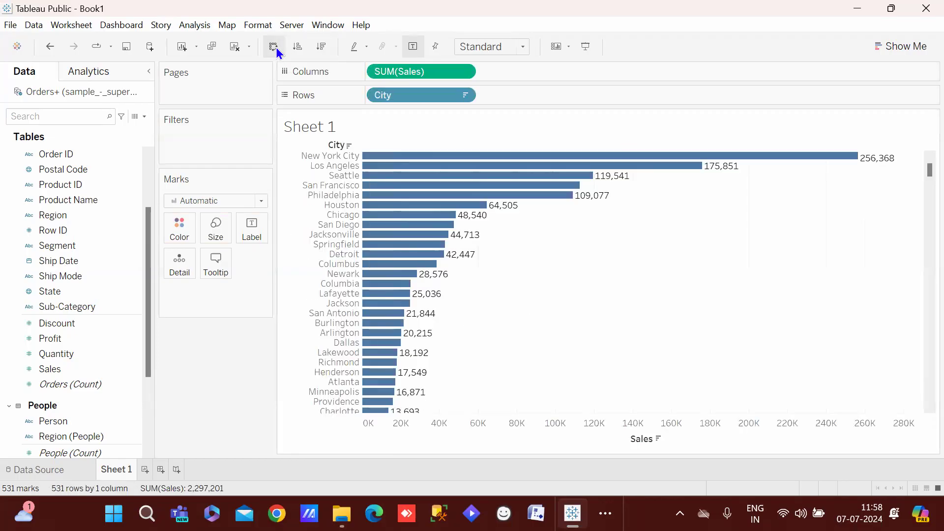
{"action": "left_click", "coordinate": [276, 47]}
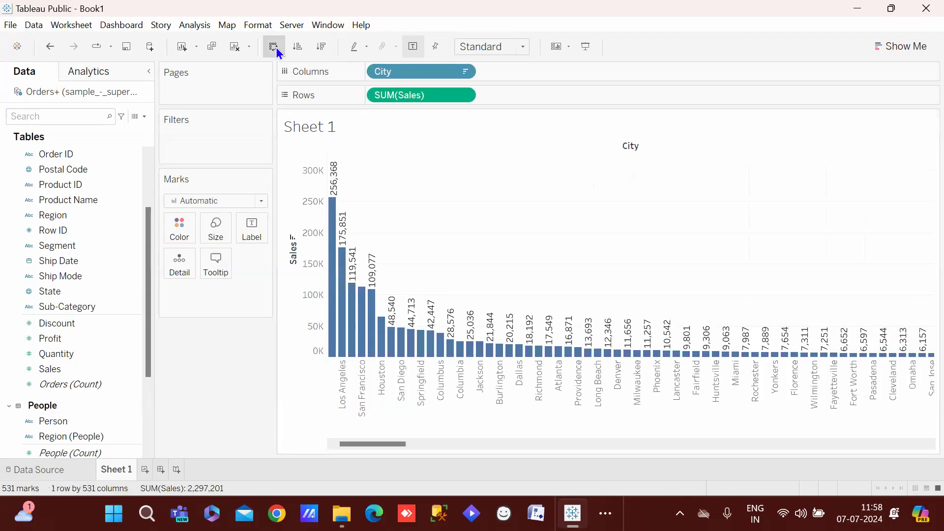
{"action": "left_click", "coordinate": [275, 47]}
{"action": "left_click", "coordinate": [276, 48]}
{"action": "left_click", "coordinate": [276, 48]}
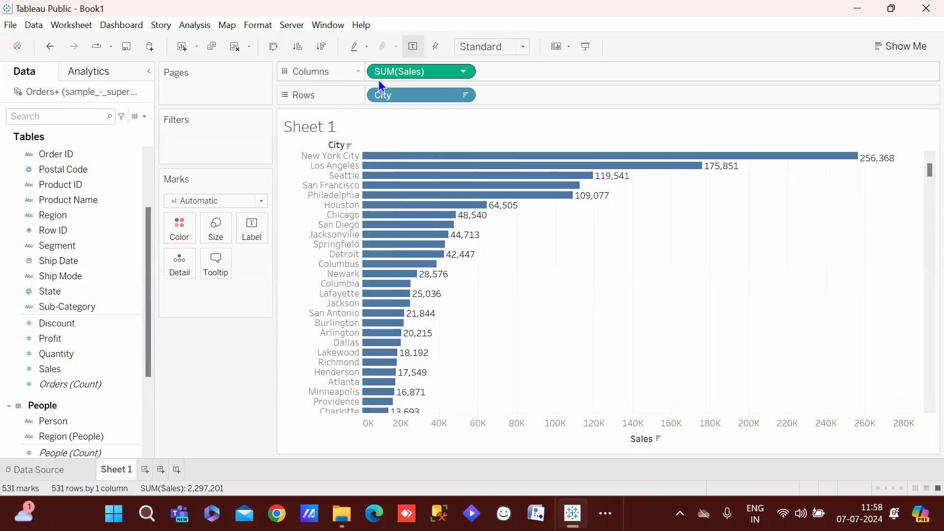
{"action": "mouse_move", "coordinate": [473, 198]}
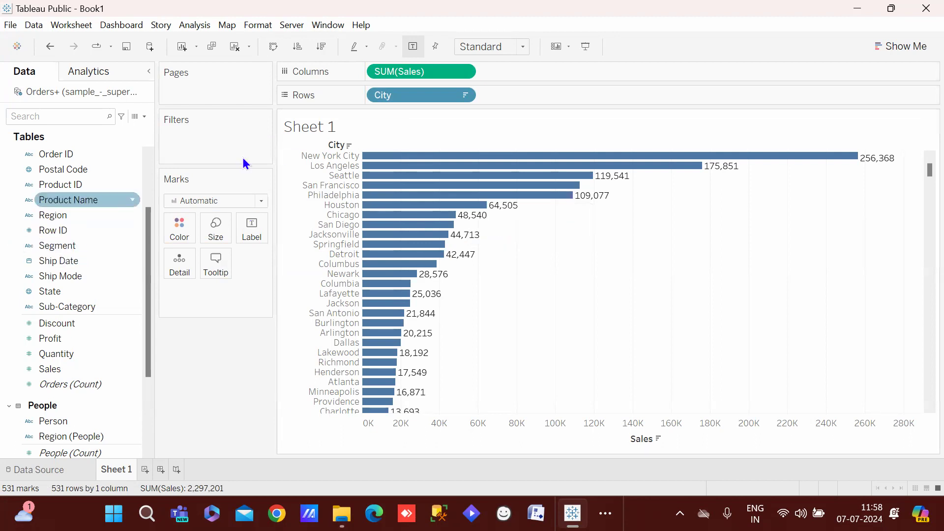
{"action": "mouse_move", "coordinate": [405, 189]}
{"action": "mouse_move", "coordinate": [402, 170]}
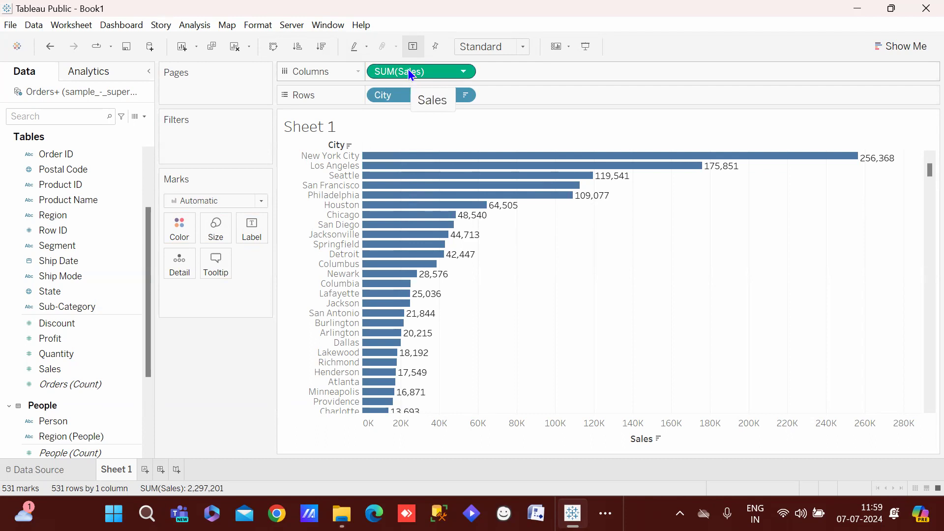
{"action": "left_click_drag", "start_coordinate": [397, 75], "coordinate": [173, 231]}
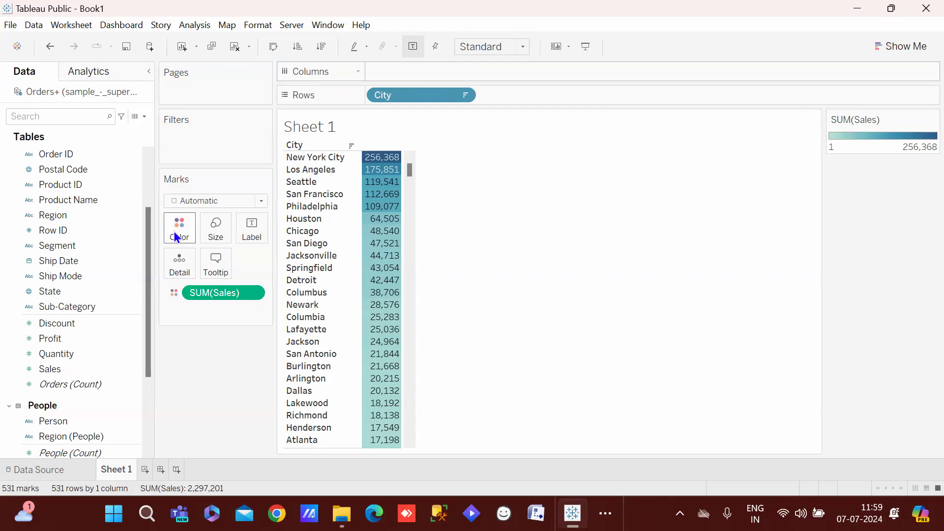
{"action": "key", "text": "ctrl+z"}
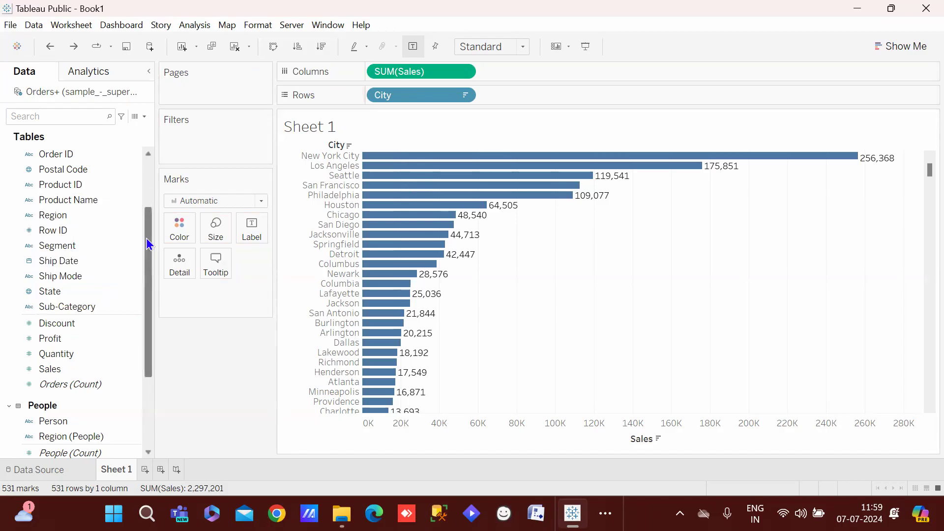
{"action": "scroll", "coordinate": [148, 244], "scroll_direction": "up", "scroll_amount": 3}
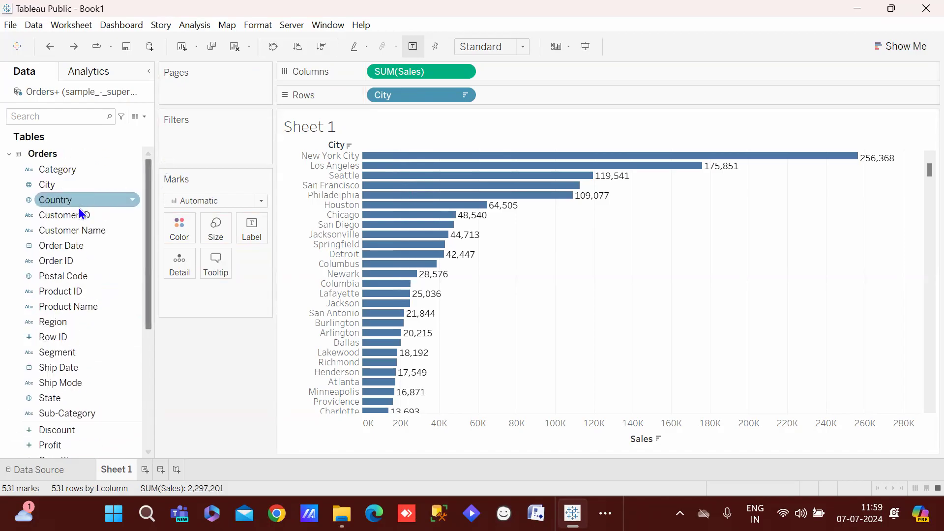
{"action": "left_click_drag", "start_coordinate": [72, 182], "coordinate": [187, 227]}
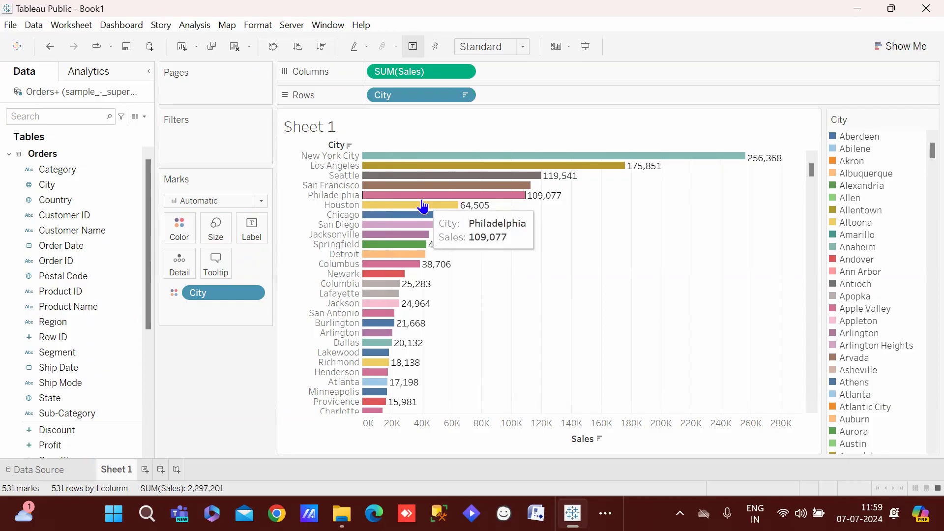
{"action": "key", "text": "ctrl+z"}
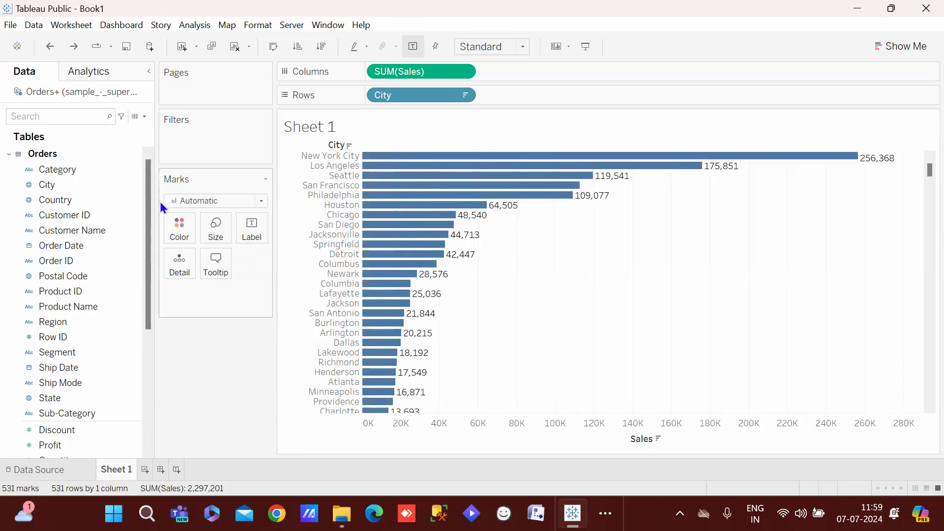
Put Sales on Color so the bars shade blue from 1 to 256,368
{"action": "left_click_drag", "start_coordinate": [148, 211], "coordinate": [138, 287]}
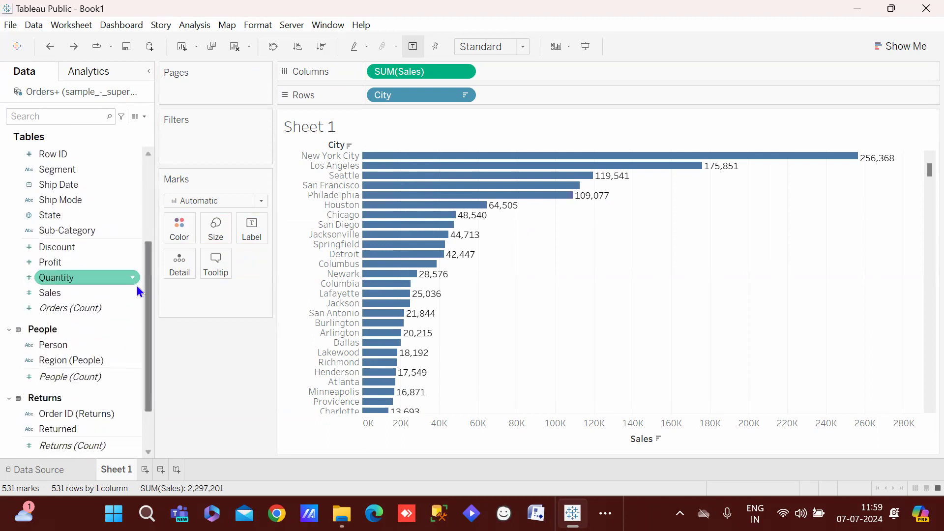
{"action": "left_click_drag", "start_coordinate": [49, 293], "coordinate": [170, 232]}
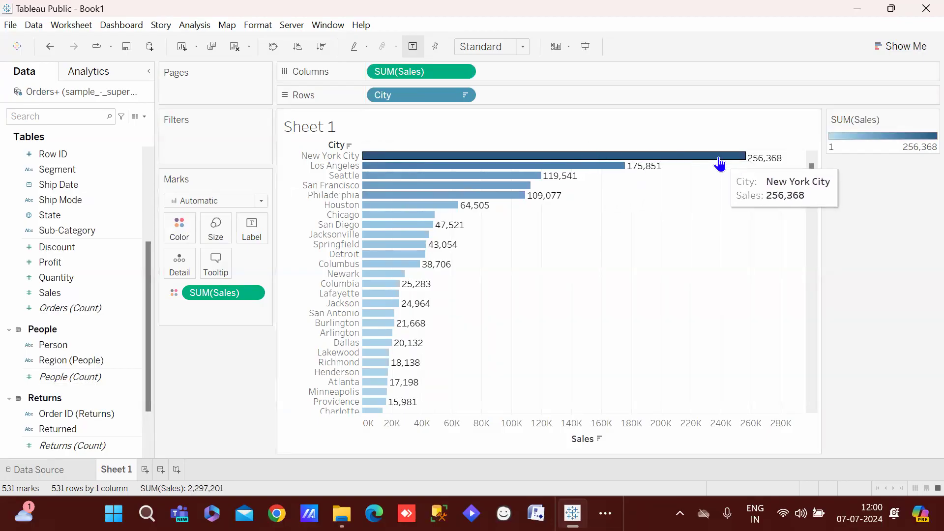
{"action": "mouse_move", "coordinate": [371, 413]}
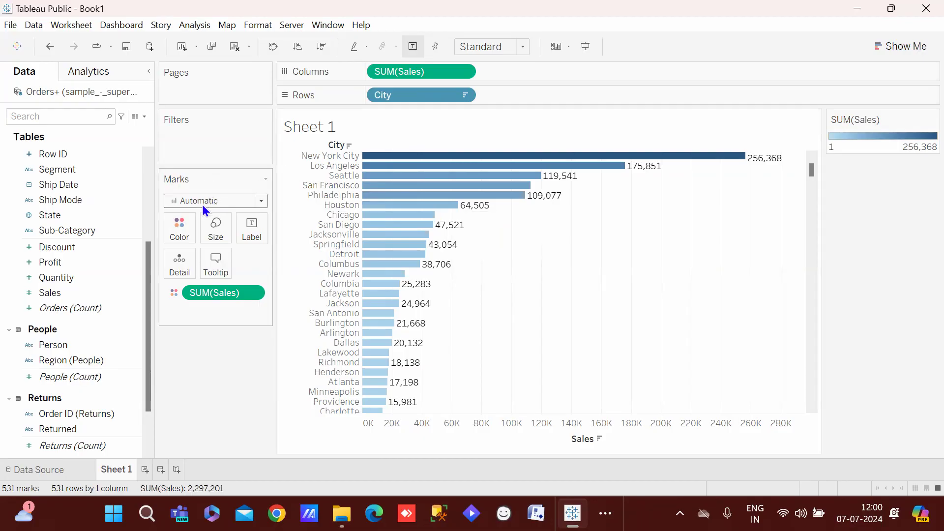
Apply the Red-Green-White Diverging palette to the Sales colour: low sales red, high sales green
{"action": "left_click", "coordinate": [182, 228]}
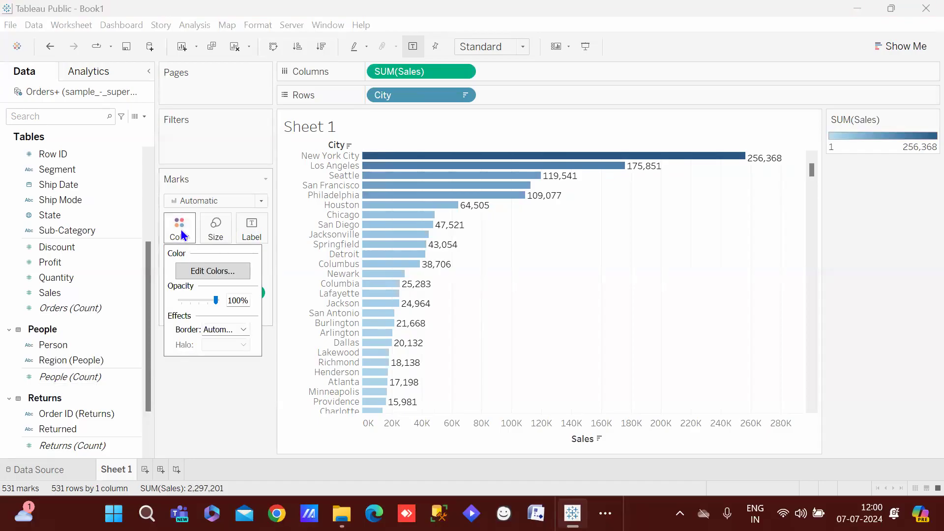
{"action": "left_click", "coordinate": [189, 270]}
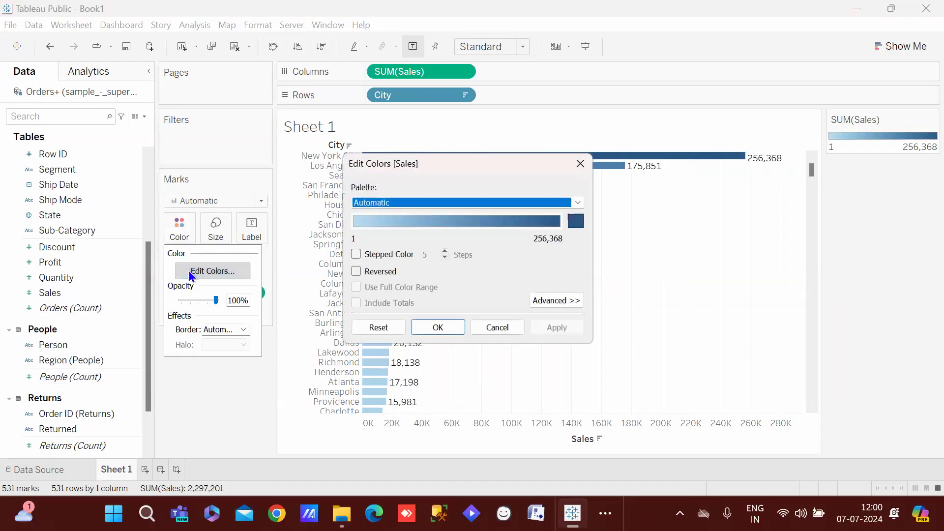
{"action": "left_click", "coordinate": [577, 202]}
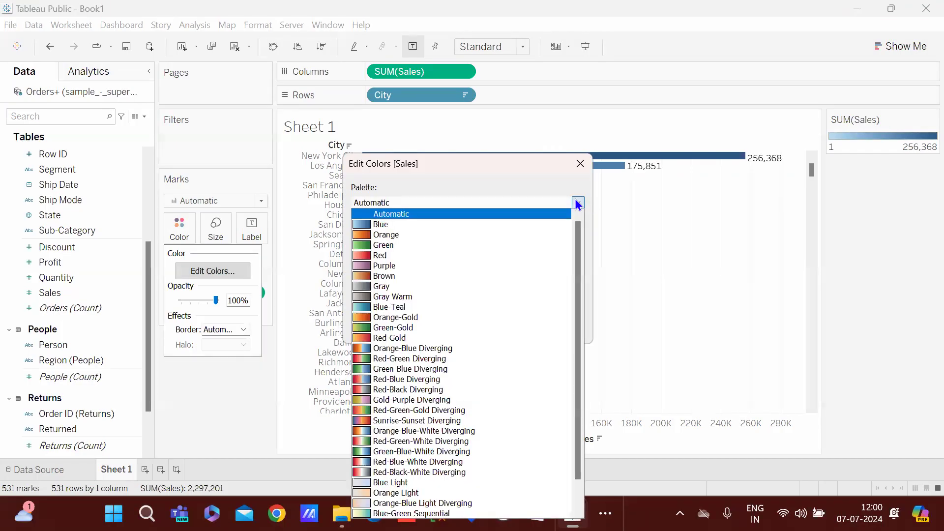
{"action": "left_click", "coordinate": [406, 442]}
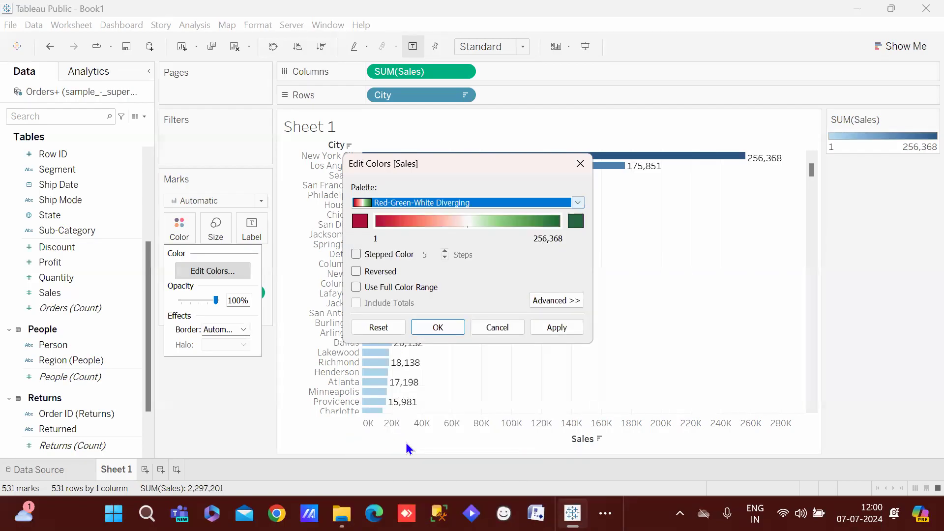
{"action": "left_click", "coordinate": [556, 323]}
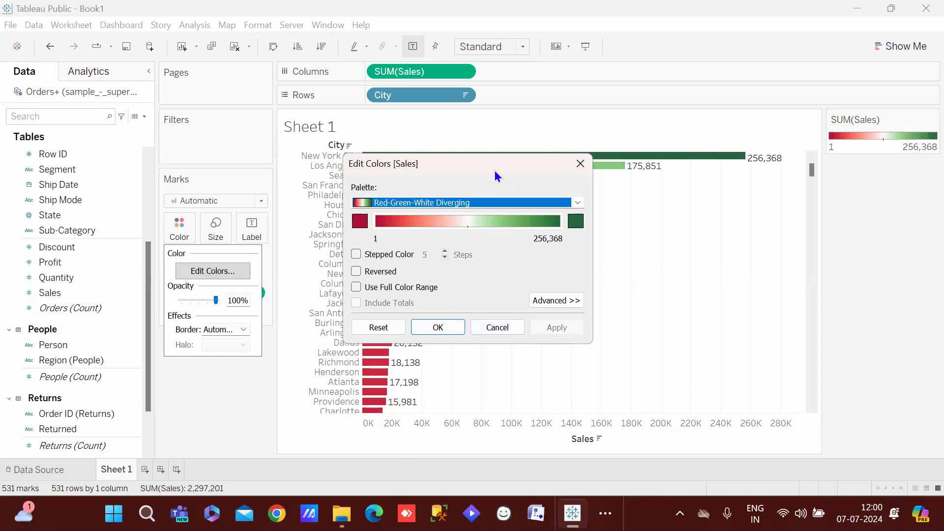
{"action": "left_click_drag", "start_coordinate": [494, 170], "coordinate": [736, 203]}
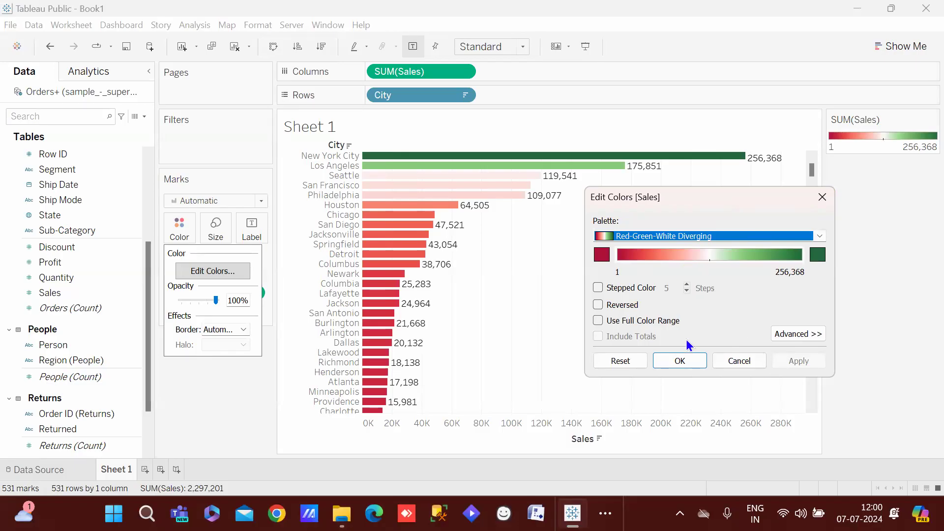
{"action": "left_click", "coordinate": [679, 360]}
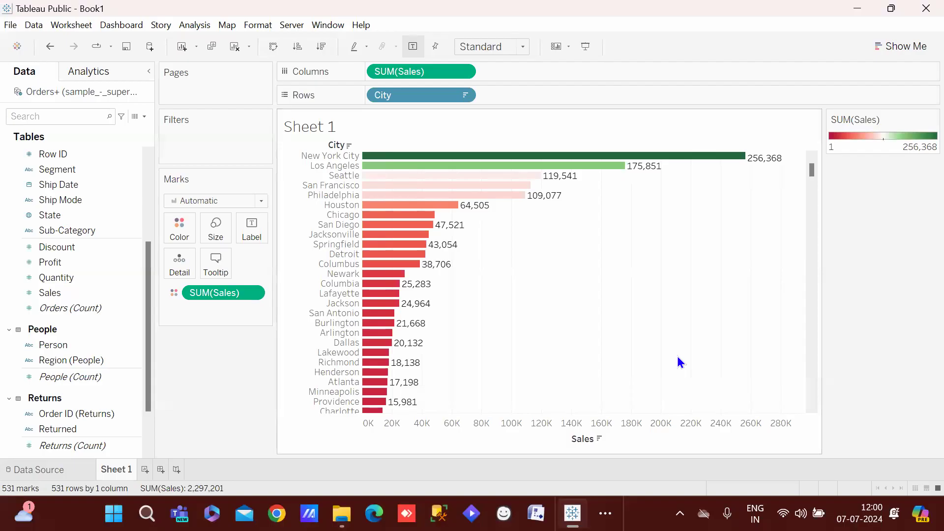
{"action": "left_click", "coordinate": [302, 51]}
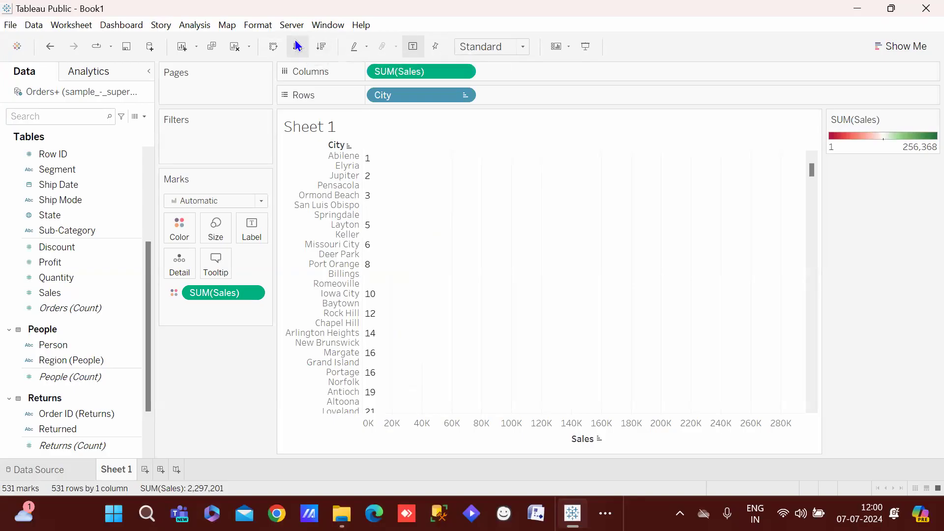
{"action": "left_click", "coordinate": [328, 46]}
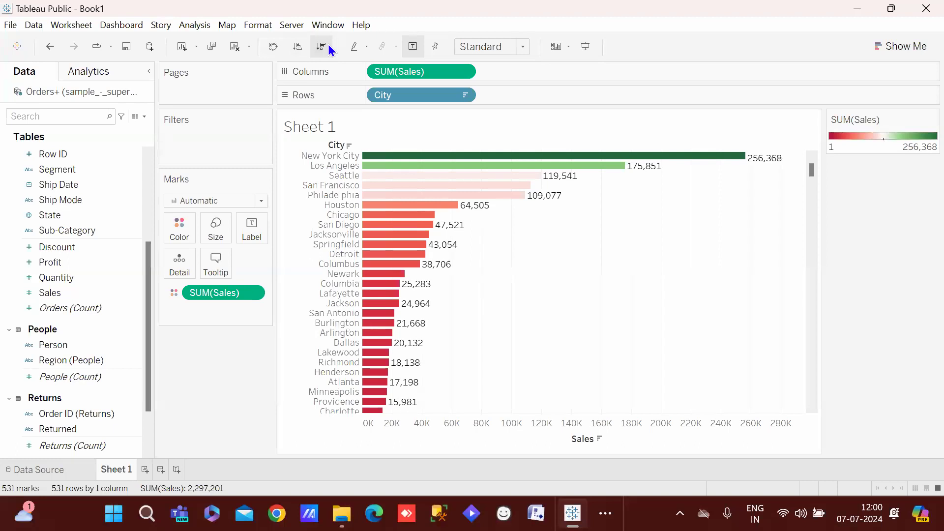
{"action": "left_click_drag", "start_coordinate": [813, 172], "coordinate": [838, 139]}
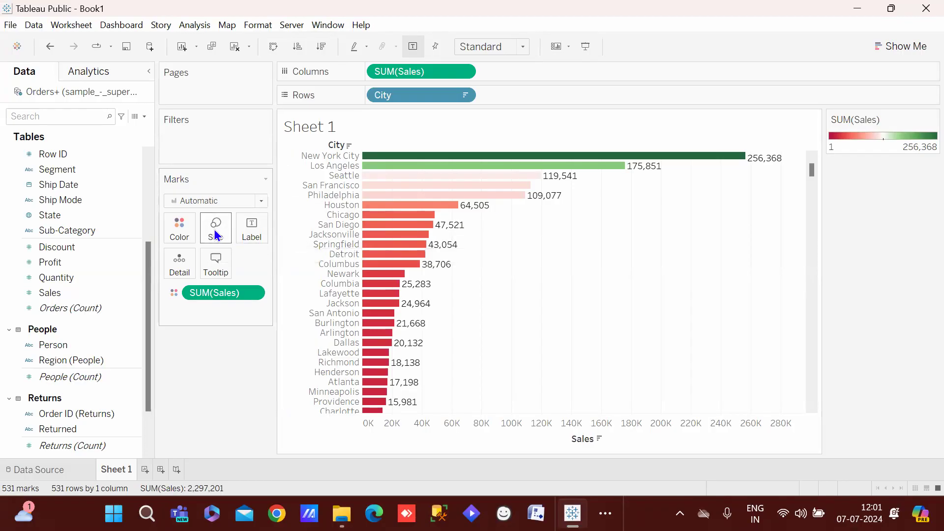
Adjust the Size slider to make the city marks medium-thick bars
{"action": "left_click", "coordinate": [211, 228]}
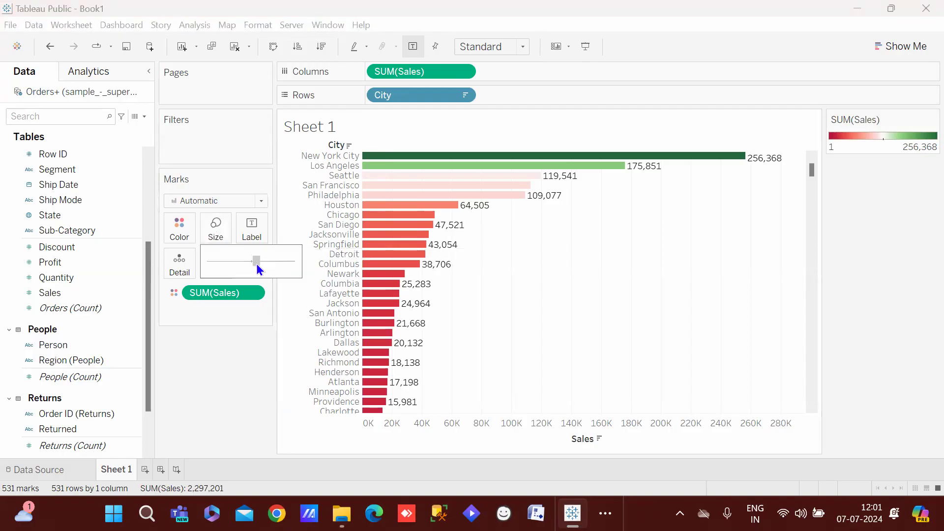
{"action": "left_click_drag", "start_coordinate": [257, 264], "coordinate": [192, 266]}
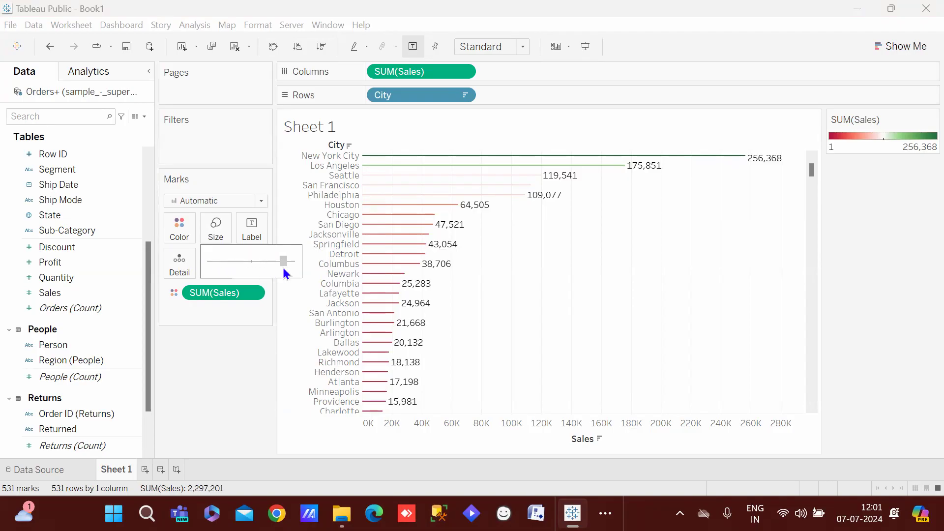
{"action": "left_click", "coordinate": [284, 264]}
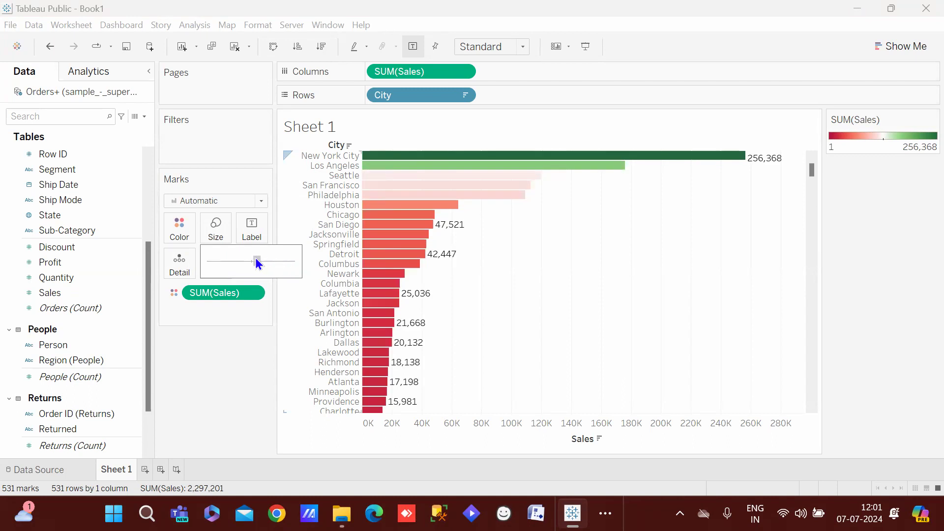
{"action": "left_click_drag", "start_coordinate": [255, 259], "coordinate": [254, 262]}
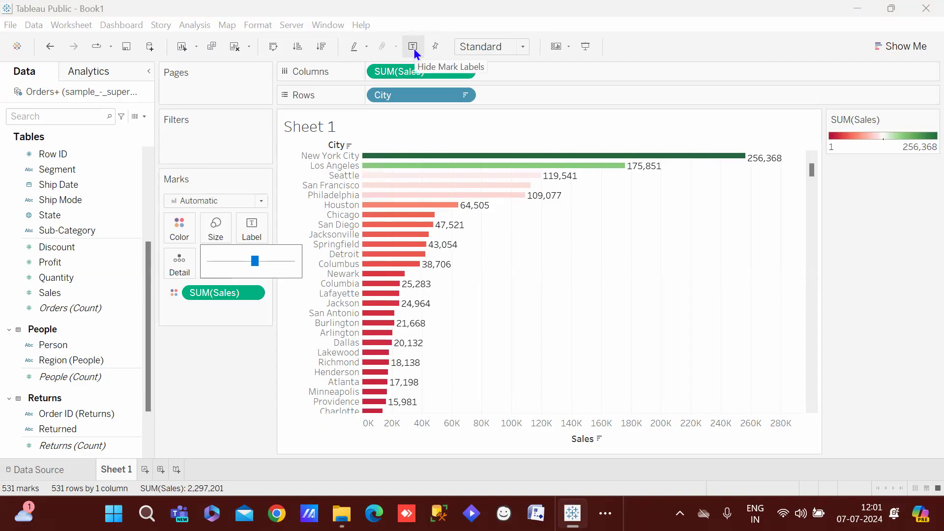
{"action": "left_click", "coordinate": [243, 237]}
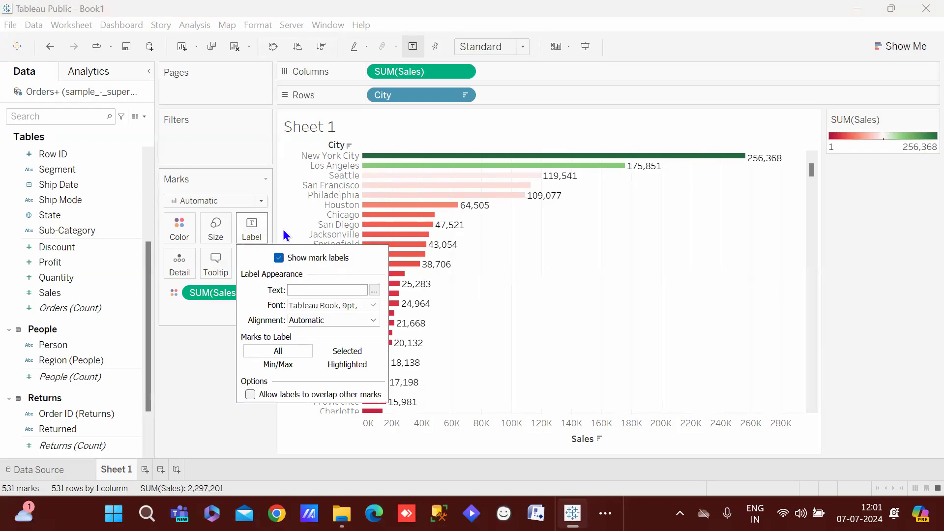
{"action": "left_click", "coordinate": [242, 234]}
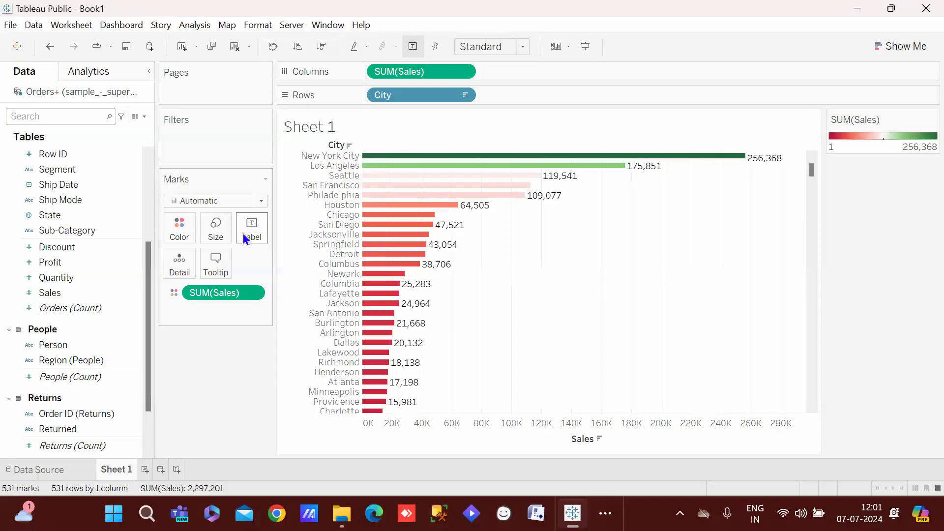
{"action": "left_click", "coordinate": [243, 233]}
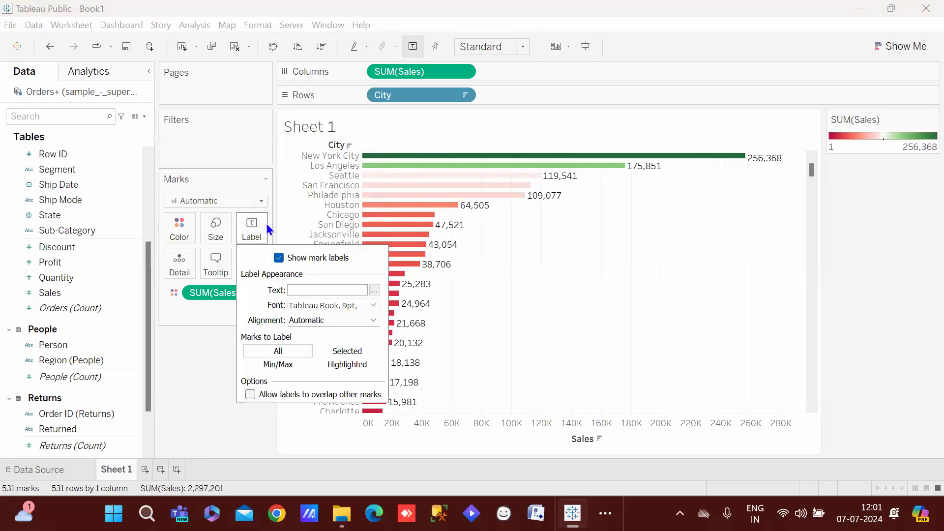
{"action": "left_click", "coordinate": [278, 257]}
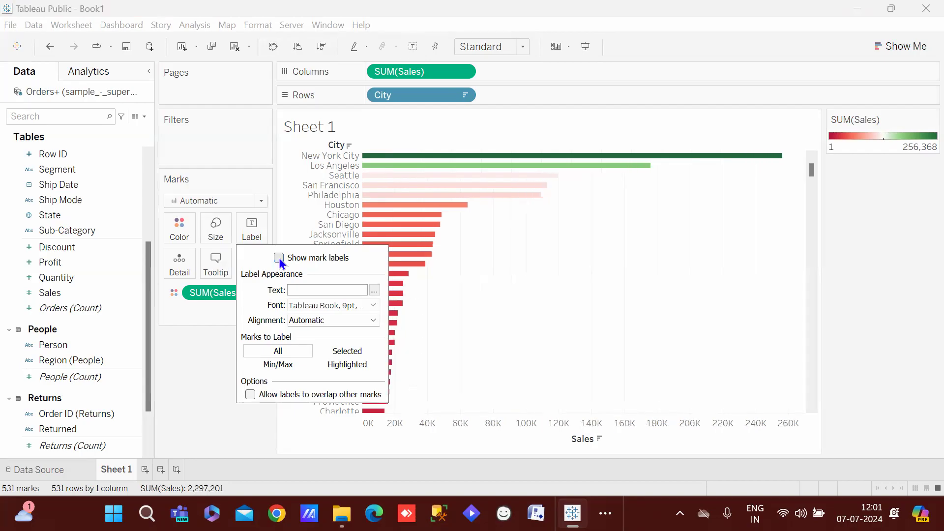
{"action": "left_click", "coordinate": [255, 224]}
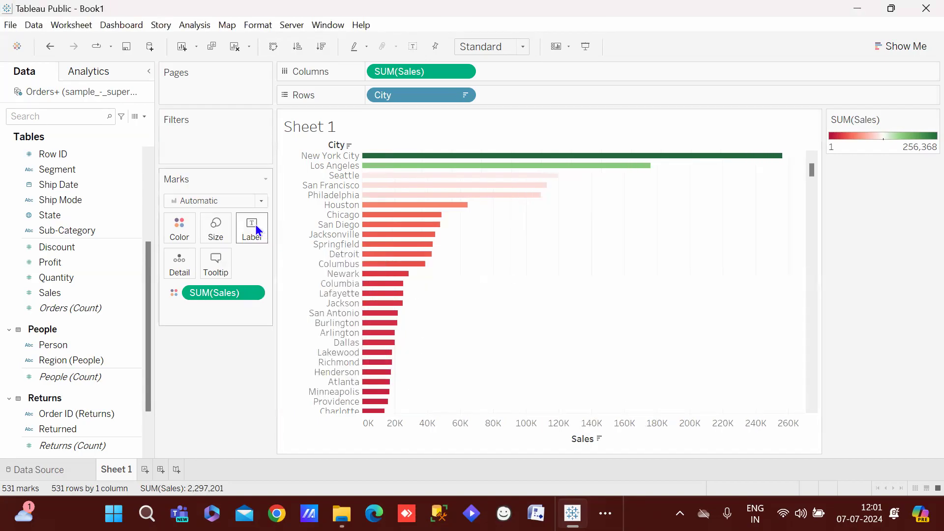
{"action": "left_click", "coordinate": [255, 225]}
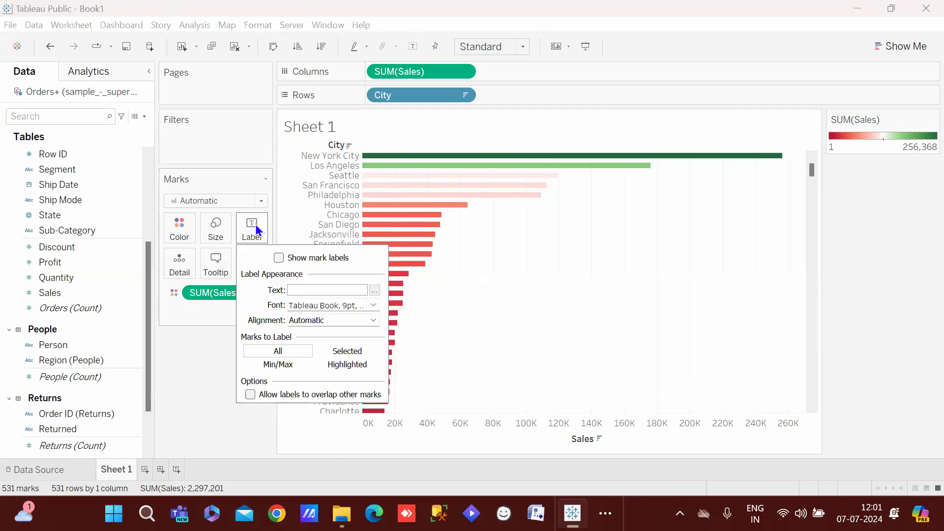
{"action": "left_click", "coordinate": [278, 259]}
{"action": "left_click", "coordinate": [176, 372]}
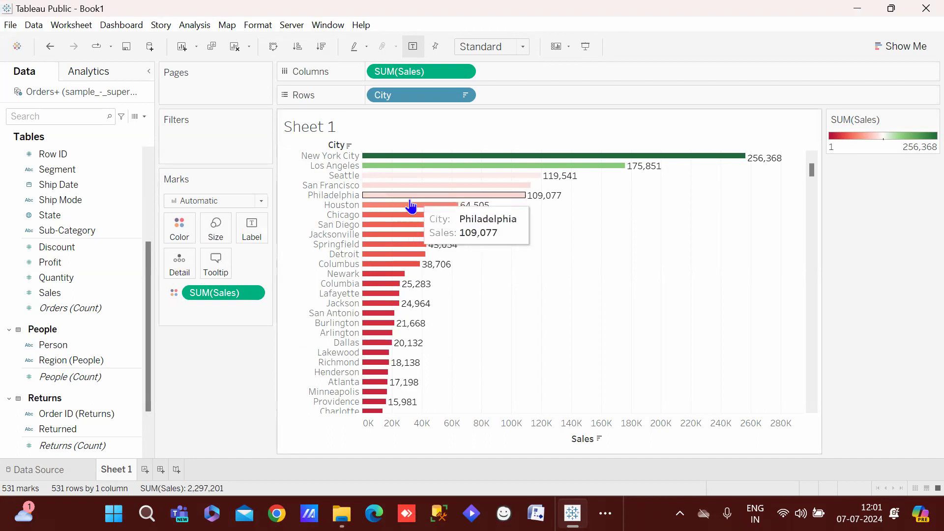
{"action": "mouse_move", "coordinate": [417, 237]}
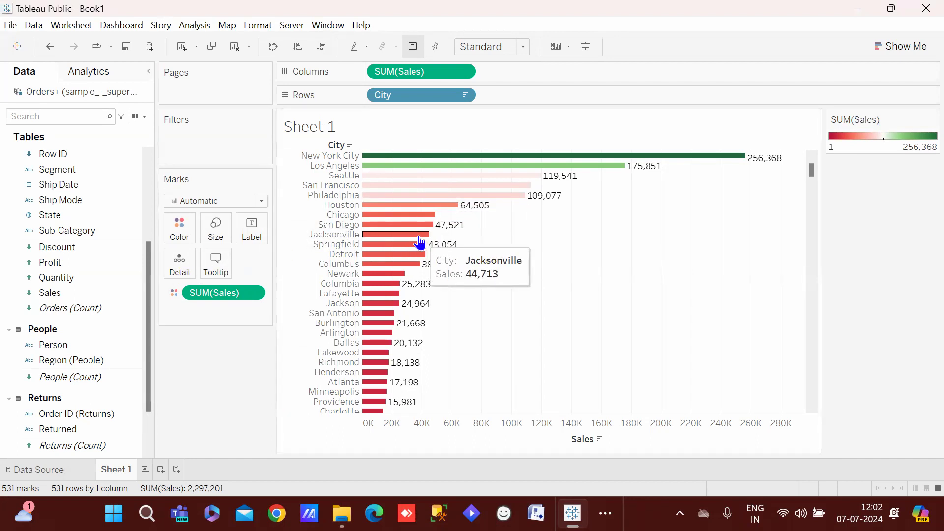
{"action": "mouse_move", "coordinate": [449, 211]}
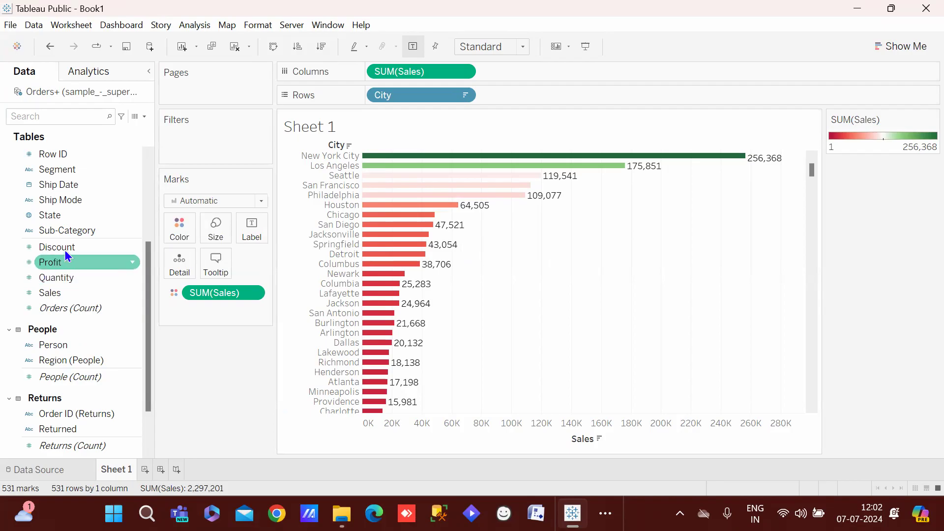
Add City to the tooltips, then remove the duplicate City field again
{"action": "left_click_drag", "start_coordinate": [148, 295], "coordinate": [176, 147]}
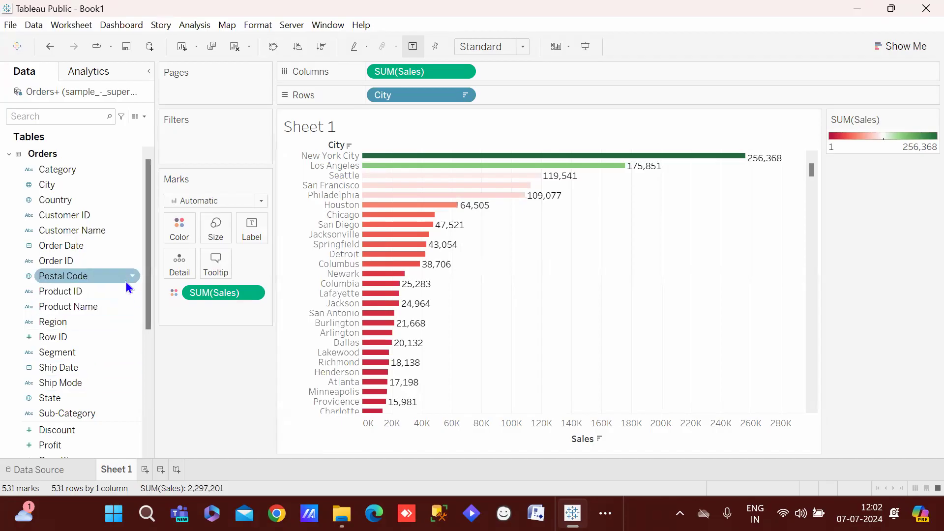
{"action": "left_click", "coordinate": [84, 186]}
{"action": "left_click_drag", "start_coordinate": [84, 183], "coordinate": [219, 265]}
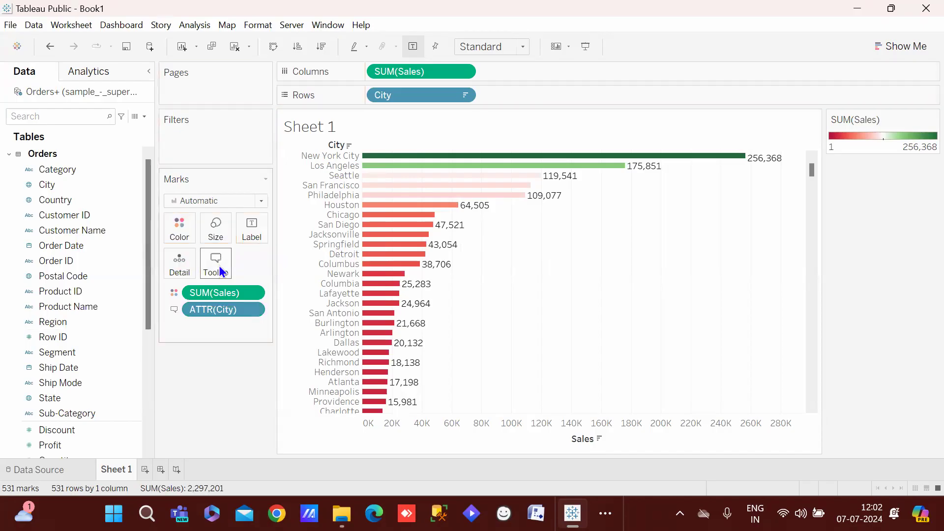
{"action": "left_click", "coordinate": [219, 268]}
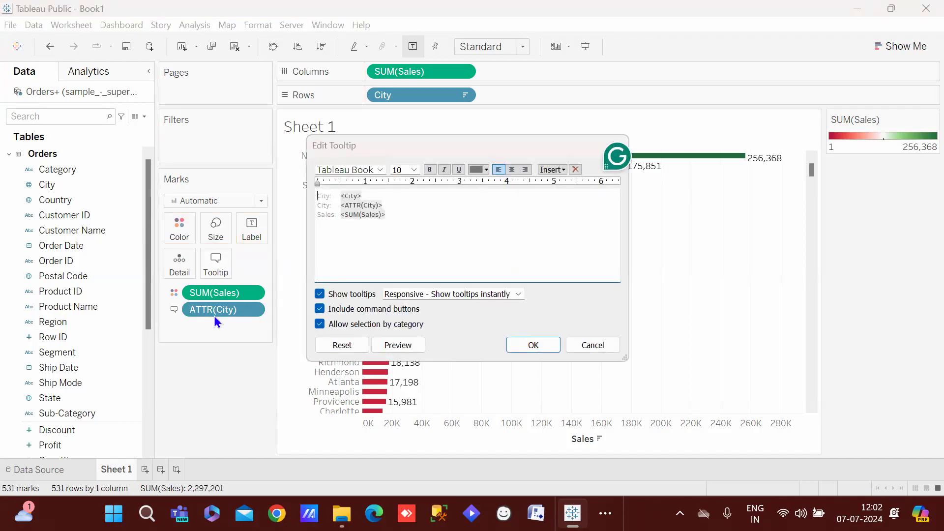
{"action": "left_click", "coordinate": [598, 345]}
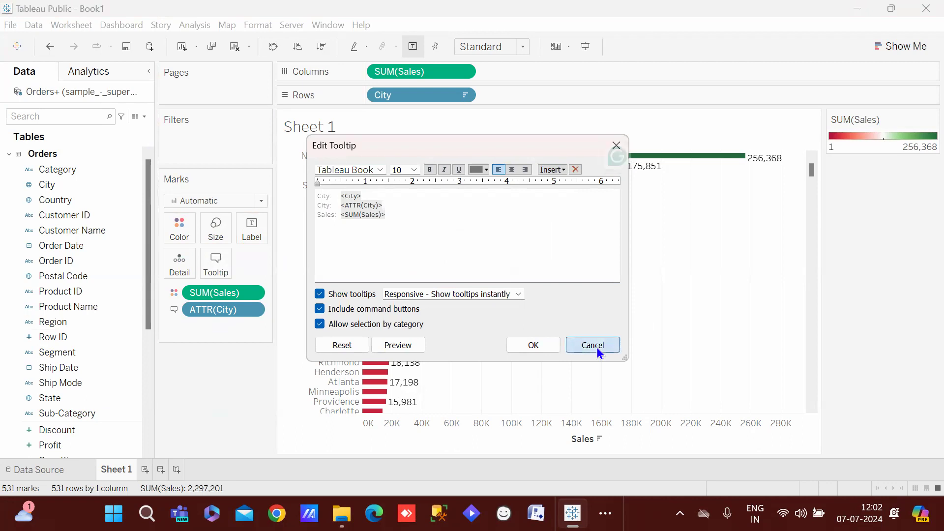
{"action": "left_click_drag", "start_coordinate": [228, 315], "coordinate": [215, 386]}
Add the line 'hello guys' below the Sales line in the tooltip text
{"action": "left_click", "coordinate": [214, 266]}
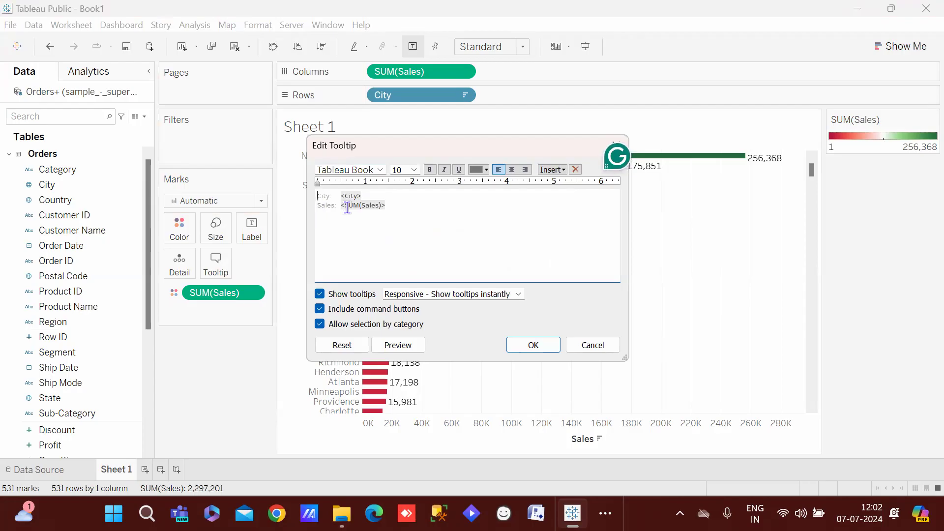
{"action": "left_click", "coordinate": [392, 204]}
{"action": "type", "text": "gus"}
{"action": "key", "text": "BackSpace"}
{"action": "type", "text": "ys"}
{"action": "left_click", "coordinate": [535, 344]}
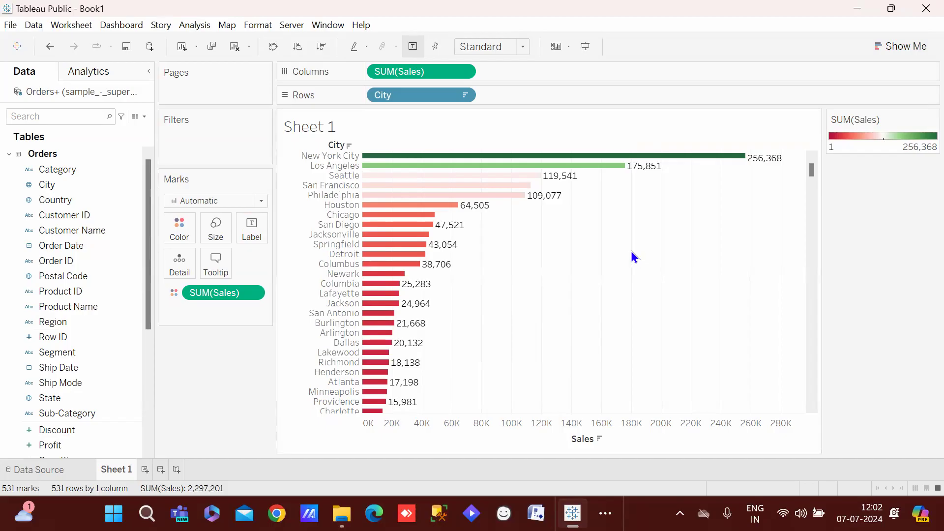
{"action": "mouse_move", "coordinate": [472, 179]}
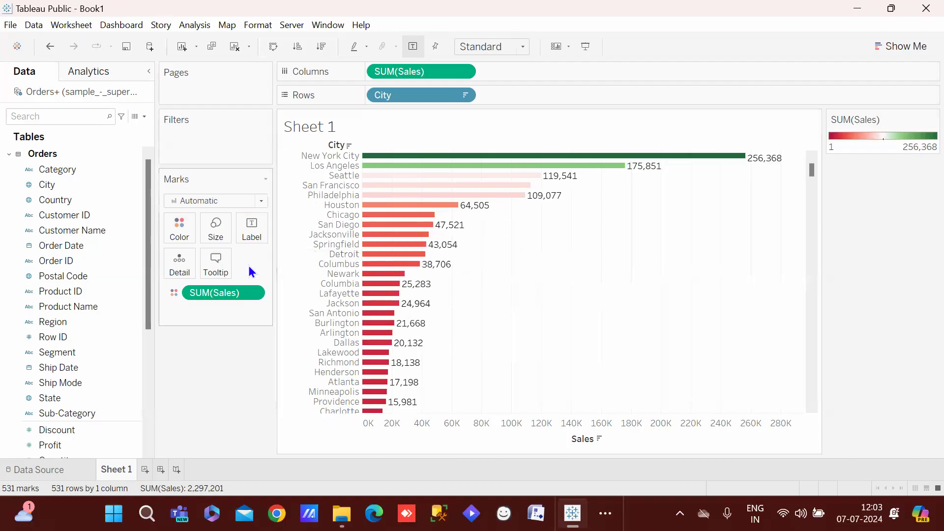
Edit the tooltip's extra line so it reads just 'hello'
{"action": "left_click", "coordinate": [217, 269]}
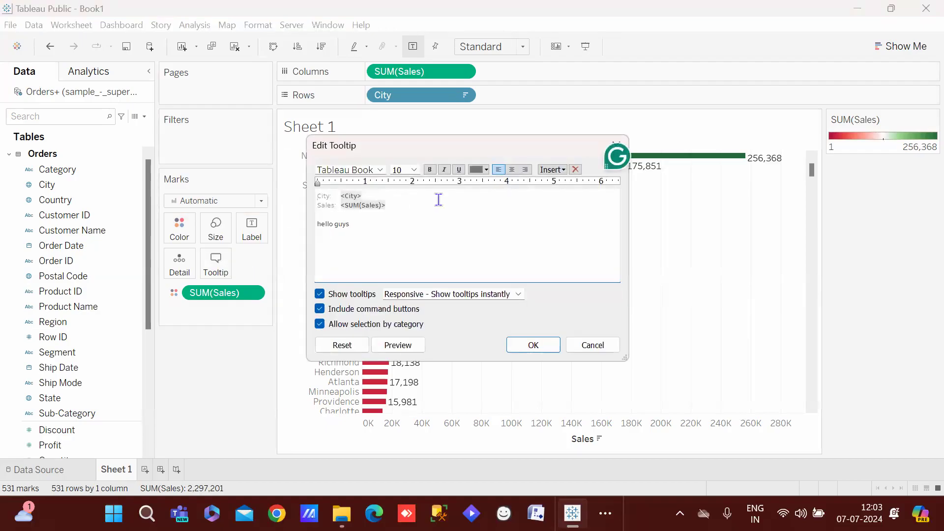
{"action": "left_click", "coordinate": [396, 222]}
{"action": "key", "text": "BackSpace"}
{"action": "key", "text": "BackSpace"}
{"action": "key", "text": "BackSpace"}
{"action": "key", "text": "BackSpace"}
{"action": "key", "text": "BackSpace"}
{"action": "key", "text": "BackSpace"}
{"action": "key", "text": "BackSpace"}
{"action": "key", "text": "BackSpace"}
{"action": "left_click", "coordinate": [533, 344]}
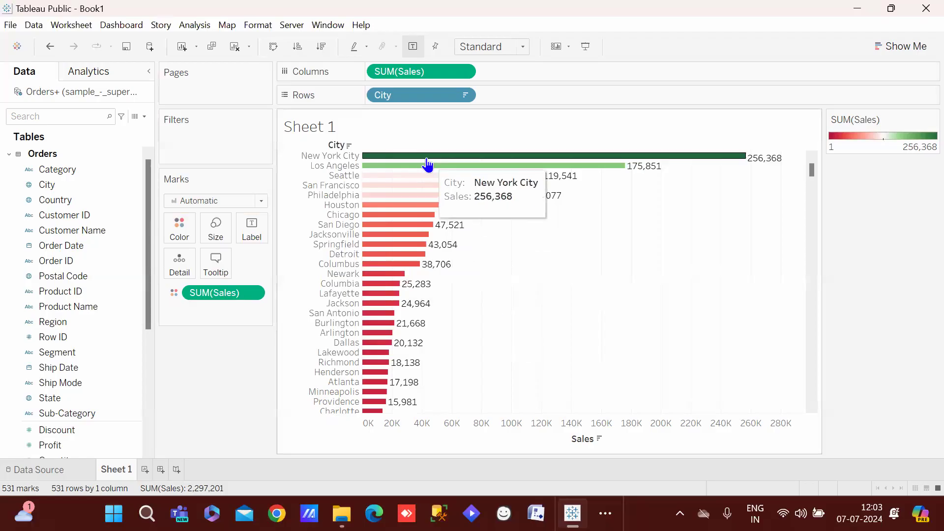
{"action": "left_click", "coordinate": [222, 266]}
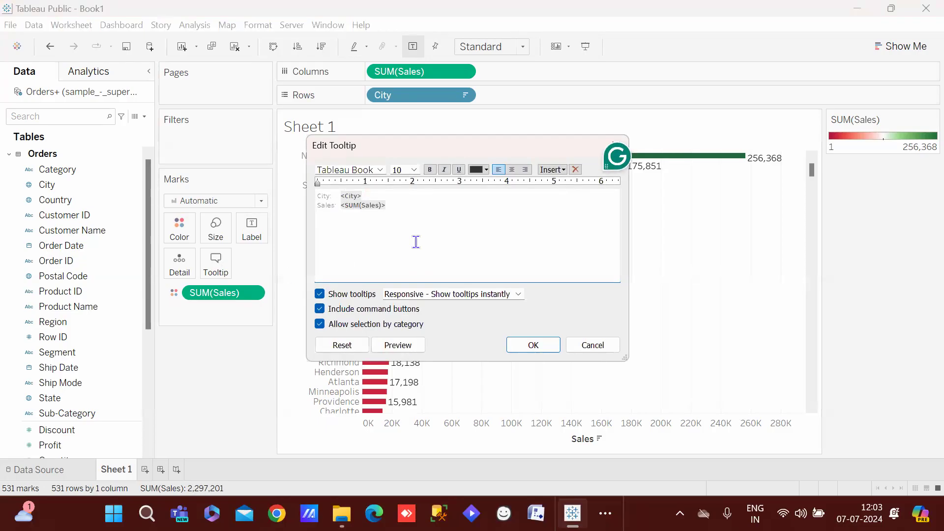
{"action": "type", "text": "hello"}
{"action": "left_click", "coordinate": [518, 345]}
Review the tooltip editor to confirm the 'hello' line, then close it
{"action": "mouse_move", "coordinate": [407, 171]}
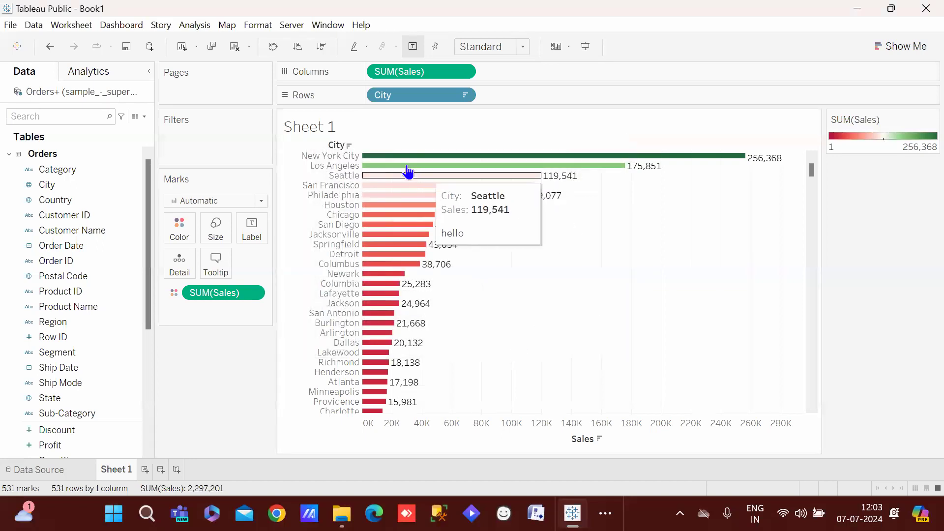
{"action": "mouse_move", "coordinate": [382, 358]}
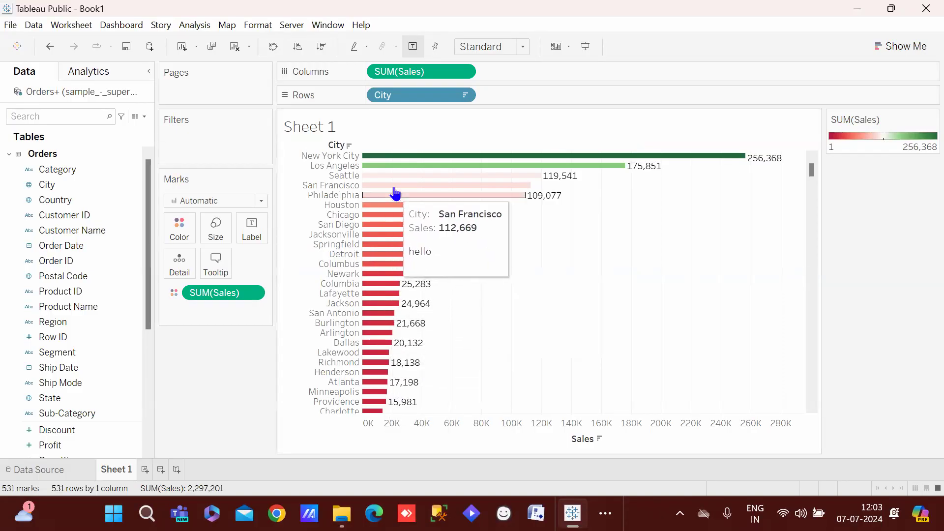
{"action": "left_click", "coordinate": [208, 255]}
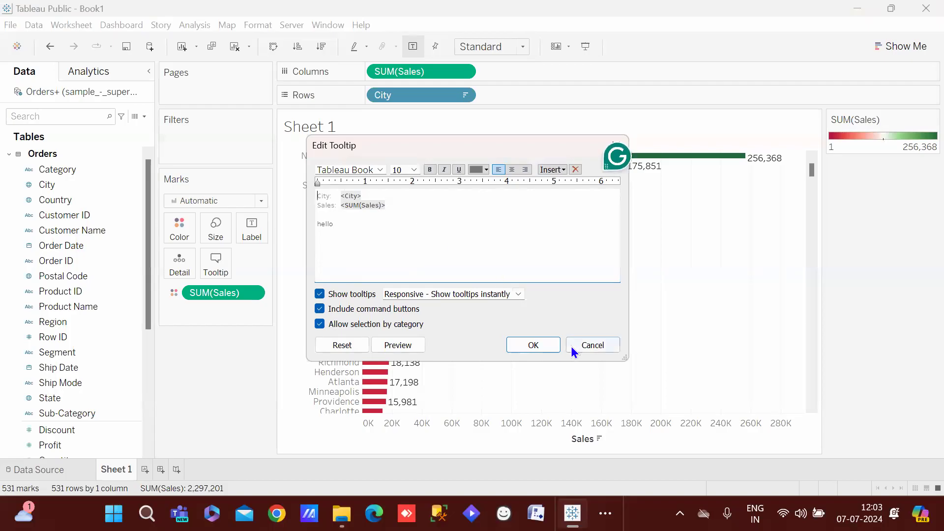
{"action": "left_click", "coordinate": [543, 347]}
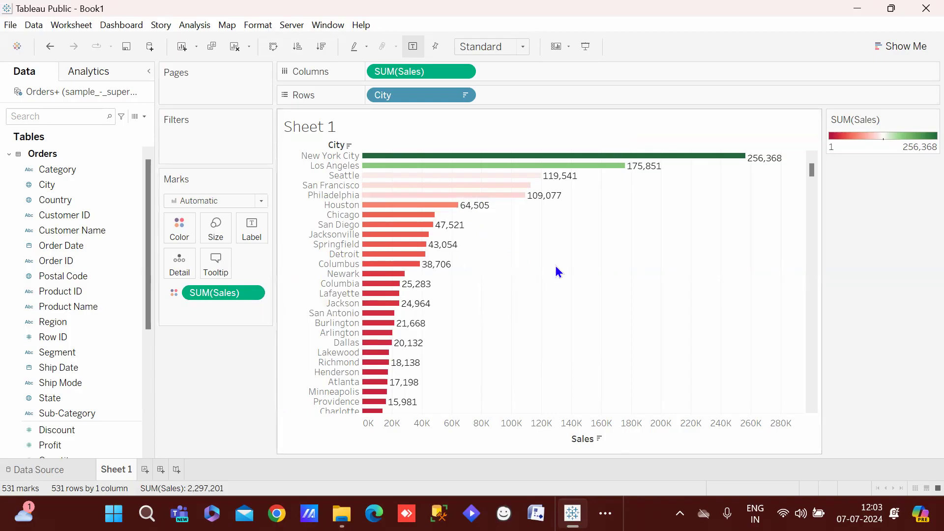
{"action": "left_click_drag", "start_coordinate": [567, 224], "coordinate": [616, 255]}
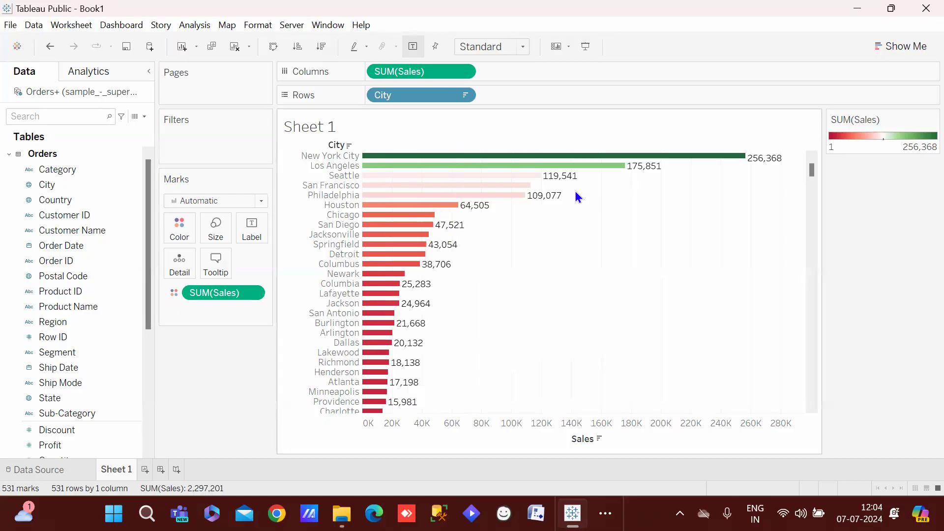
Keep only the top five city bars, then undo that keep-only filter
{"action": "mouse_move", "coordinate": [516, 200]}
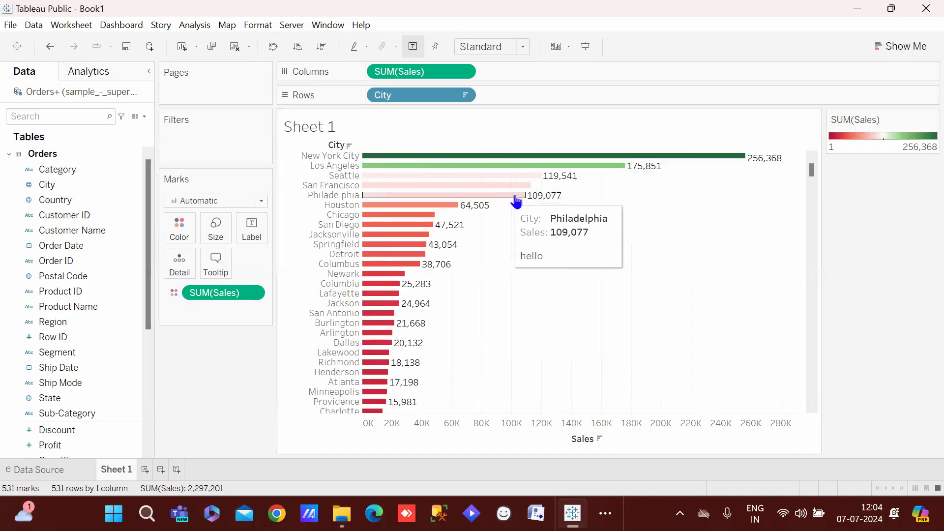
{"action": "left_click_drag", "start_coordinate": [583, 195], "coordinate": [408, 162]}
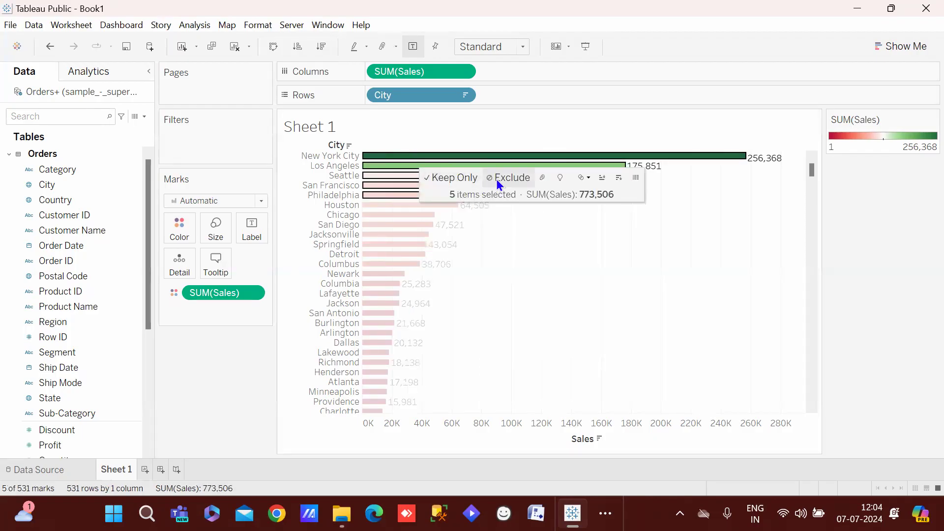
{"action": "mouse_move", "coordinate": [401, 161]}
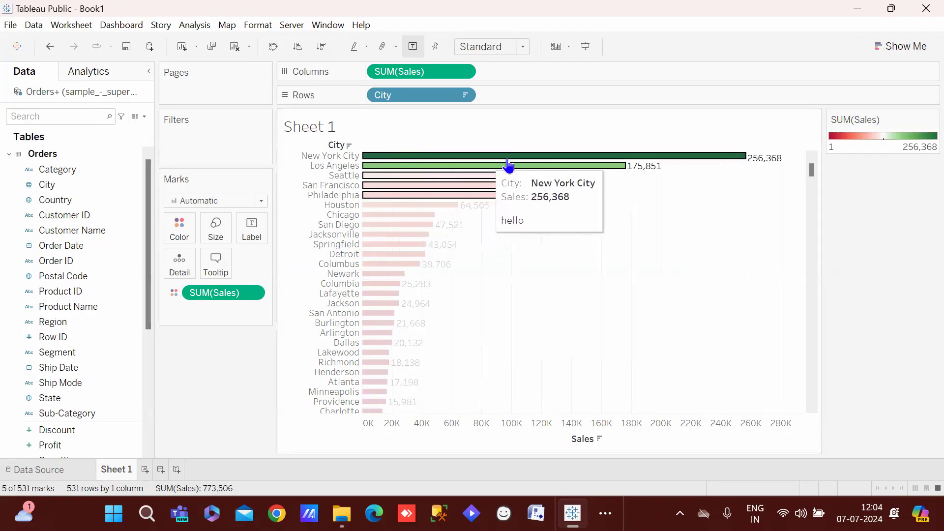
{"action": "mouse_move", "coordinate": [520, 169]}
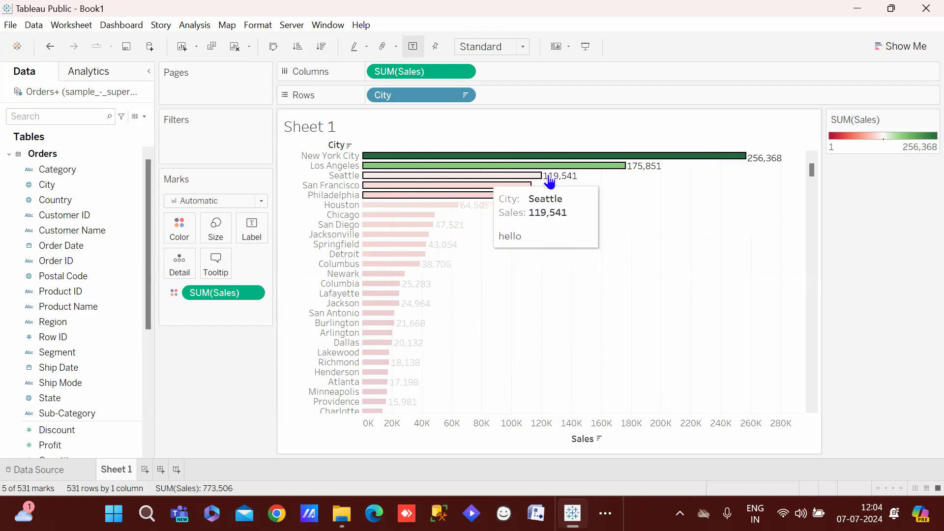
{"action": "mouse_move", "coordinate": [468, 178]}
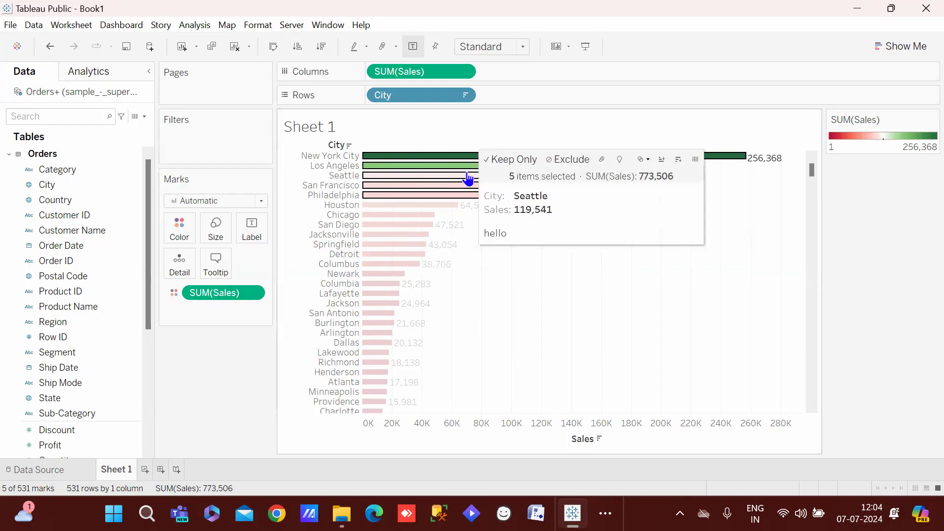
{"action": "left_click", "coordinate": [506, 159]}
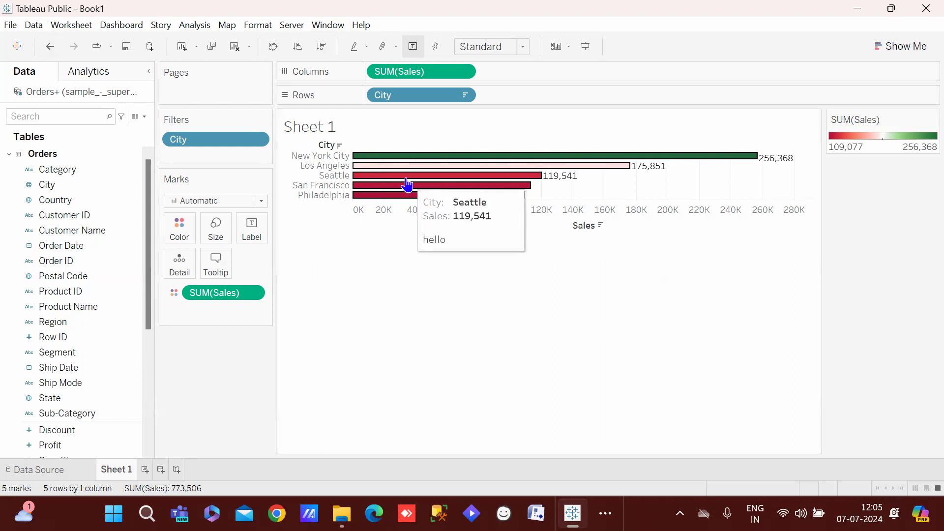
{"action": "key", "text": "ctrl+z"}
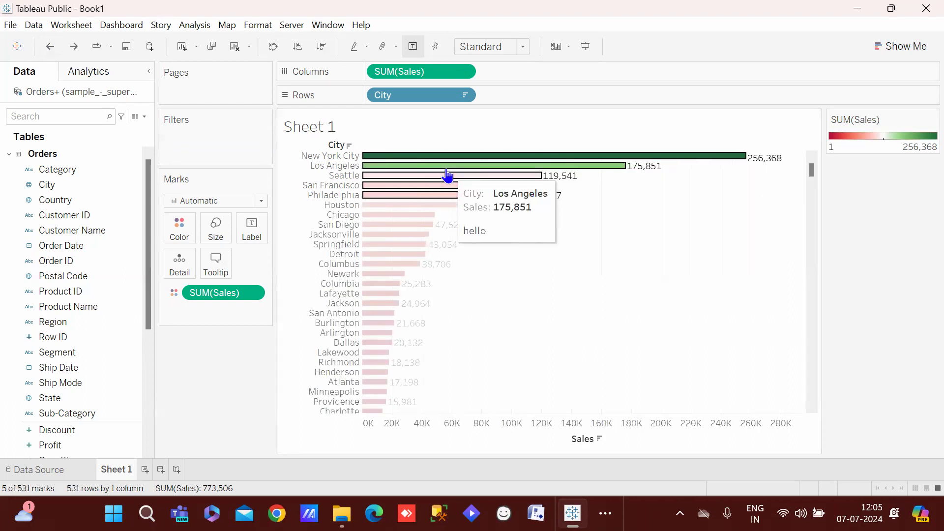
Keep only San Francisco, Detroit, San Antonio, Lakewood and Chicago, then undo it
{"action": "left_click", "coordinate": [601, 267]}
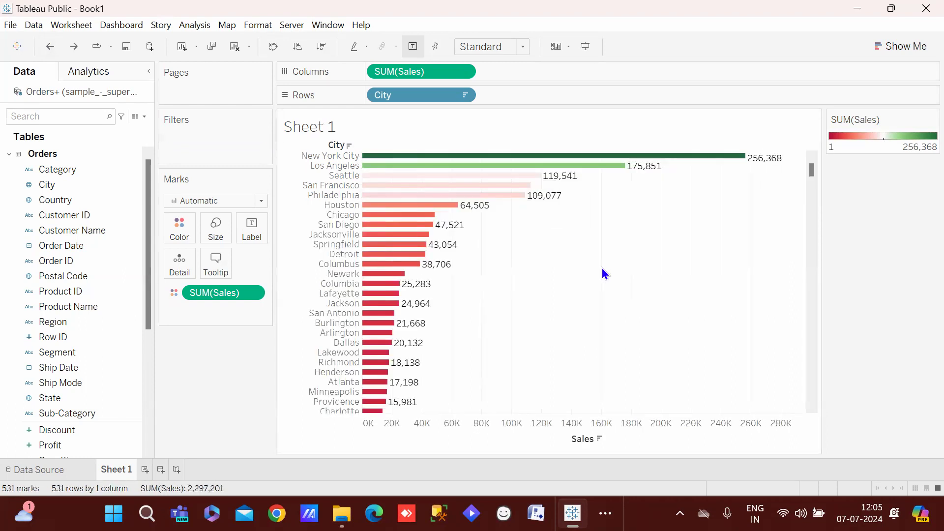
{"action": "left_click", "coordinate": [432, 187]}
{"action": "left_click", "coordinate": [389, 255], "text": "ctrl"}
{"action": "left_click", "coordinate": [381, 313], "text": "ctrl"}
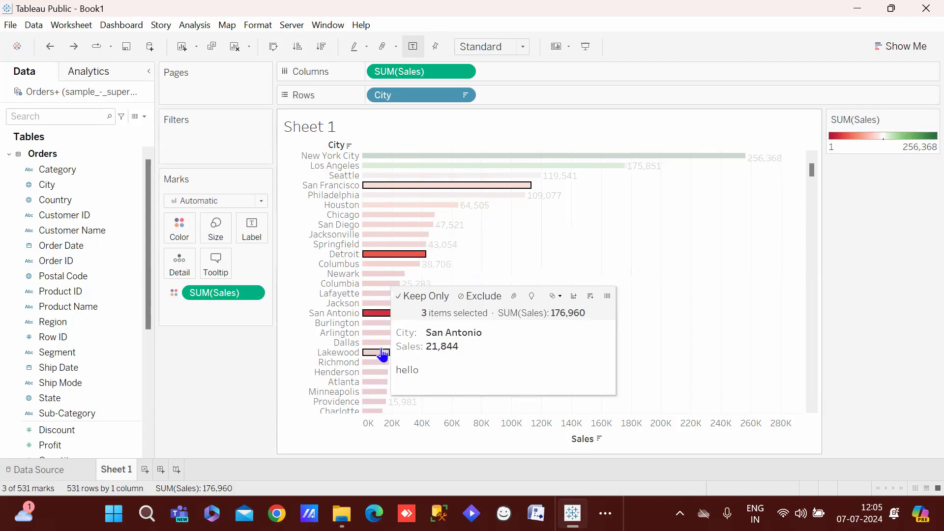
{"action": "left_click", "coordinate": [383, 352], "text": "ctrl"}
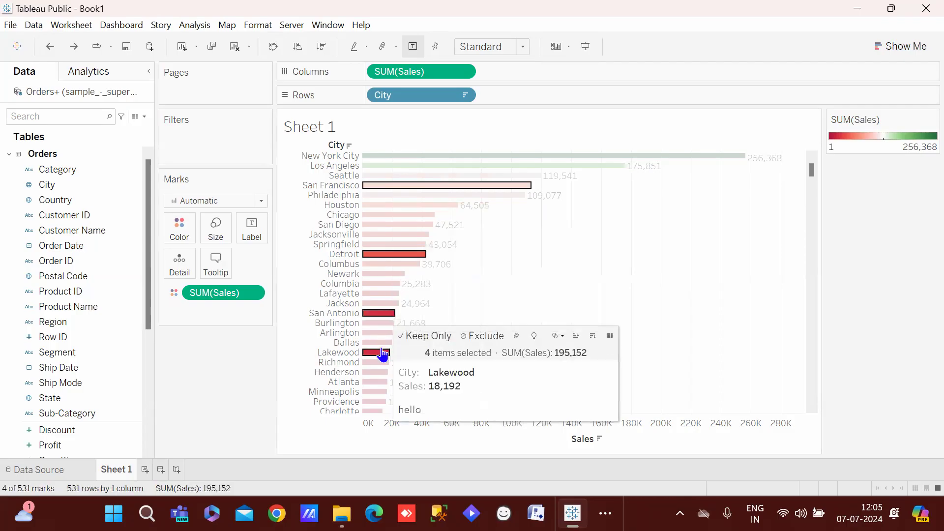
{"action": "left_click", "coordinate": [412, 219], "text": "ctrl"}
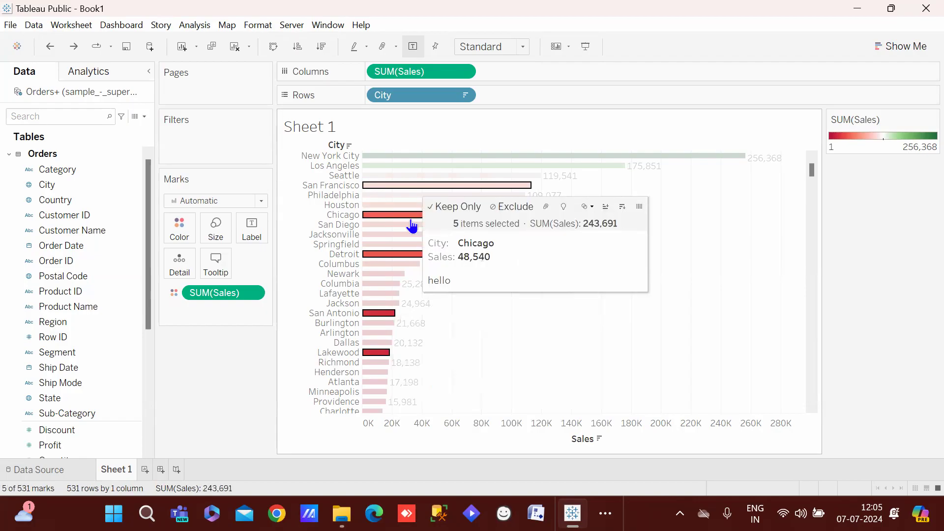
{"action": "left_click", "coordinate": [467, 206]}
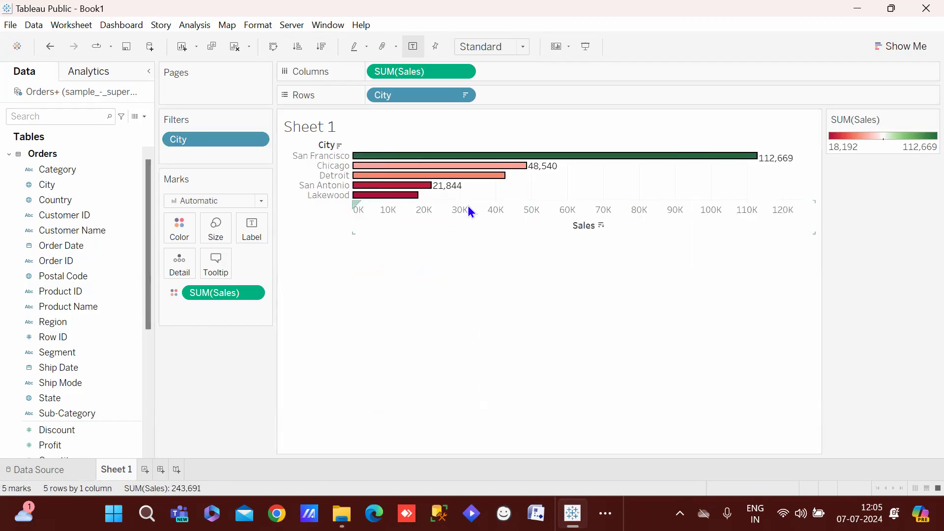
{"action": "key", "text": "ctrl+z"}
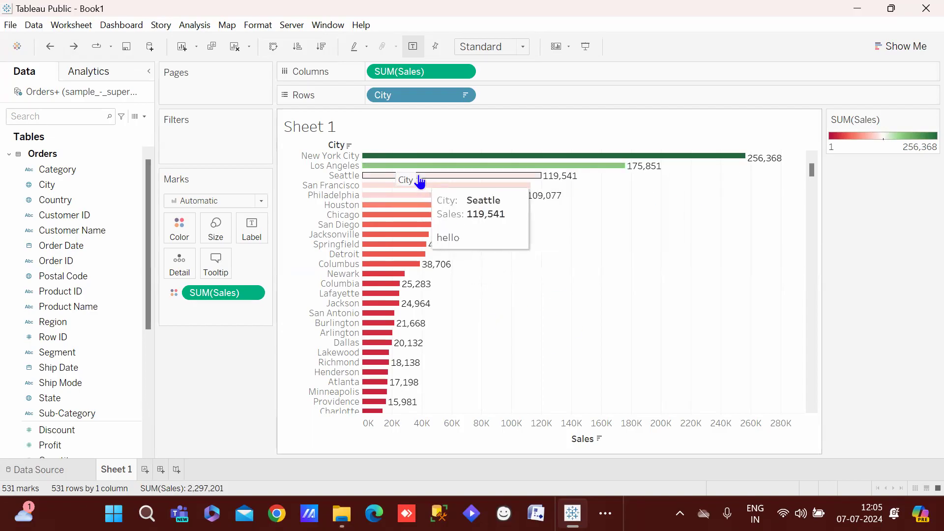
Exclude the twelve top cities, New York City through Columbus, then undo to restore all cities
{"action": "left_click_drag", "start_coordinate": [604, 314], "coordinate": [418, 165]}
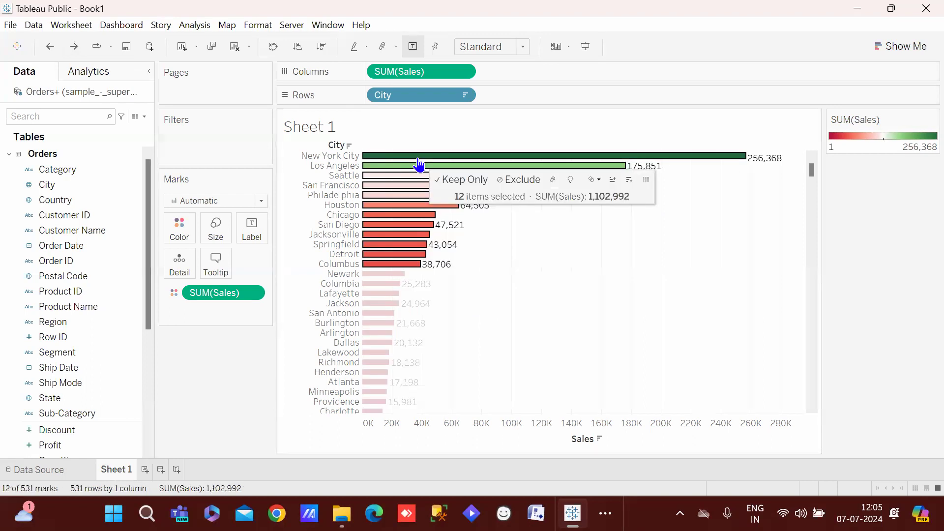
{"action": "left_click", "coordinate": [523, 181]}
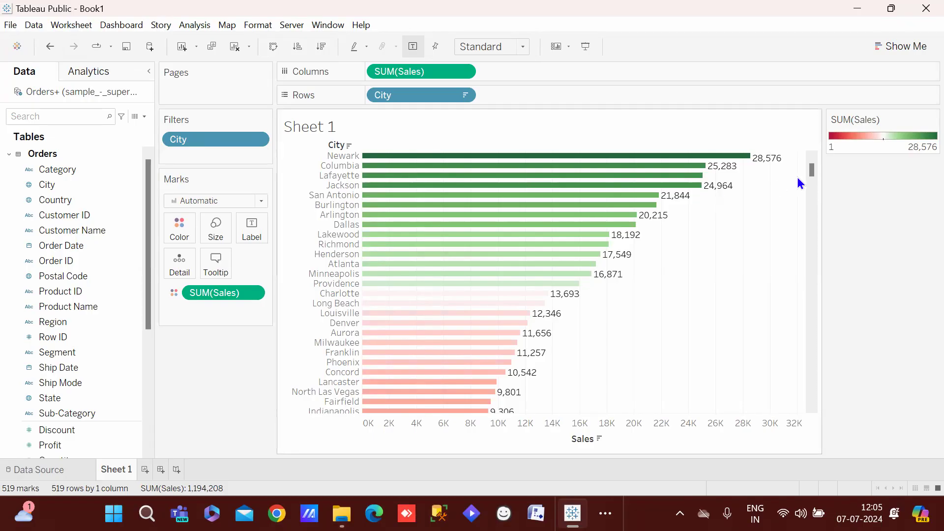
{"action": "mouse_move", "coordinate": [771, 164]}
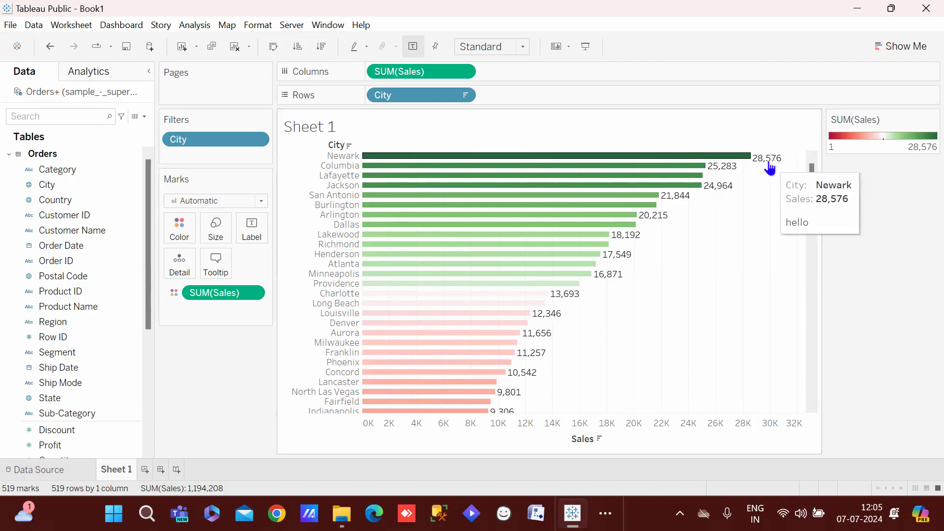
{"action": "key", "text": "ctrl+z"}
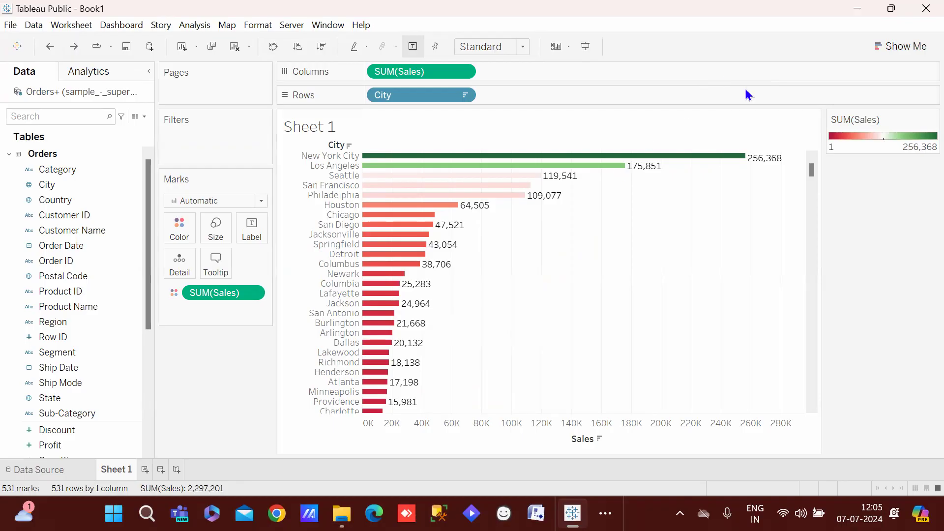
Move the Sheet 1 title into a Title card, hide it, and clear the bar selection
{"action": "mouse_move", "coordinate": [519, 188]}
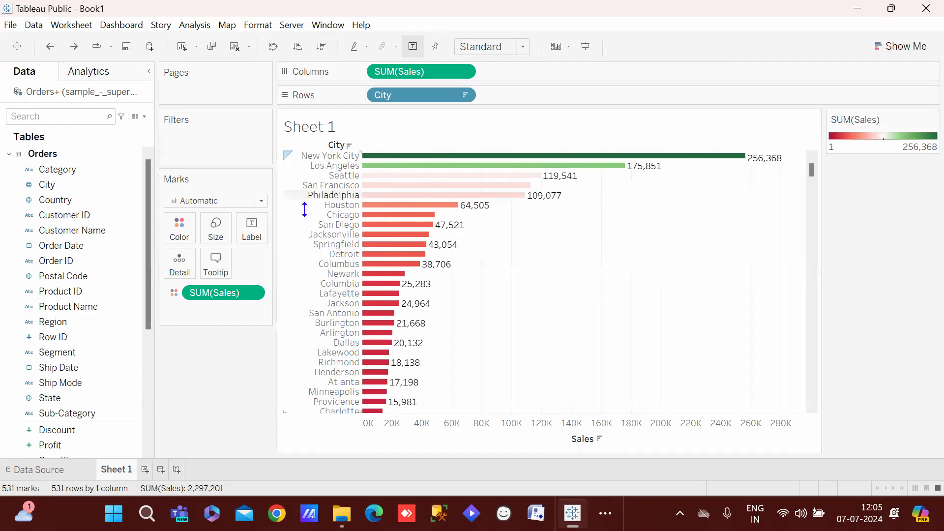
{"action": "mouse_move", "coordinate": [394, 186]}
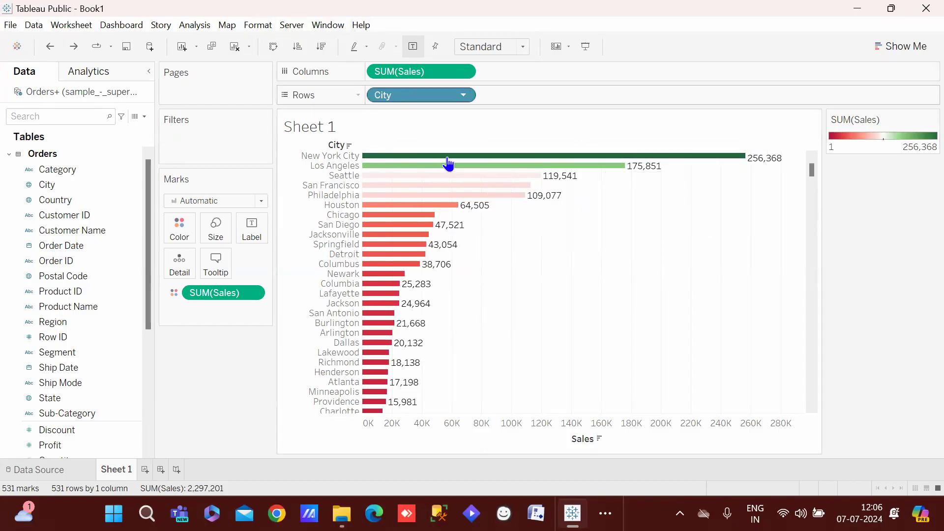
{"action": "left_click_drag", "start_coordinate": [430, 134], "coordinate": [275, 148]}
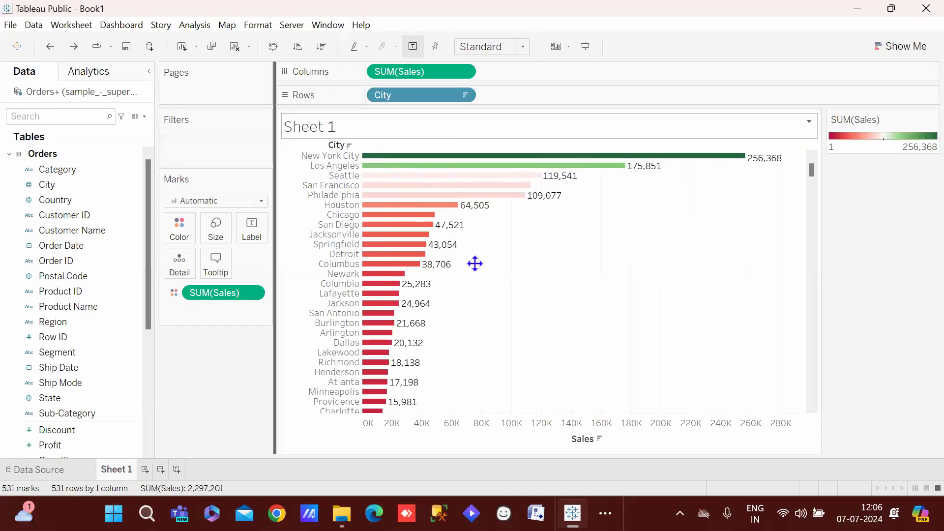
{"action": "left_click", "coordinate": [483, 269]}
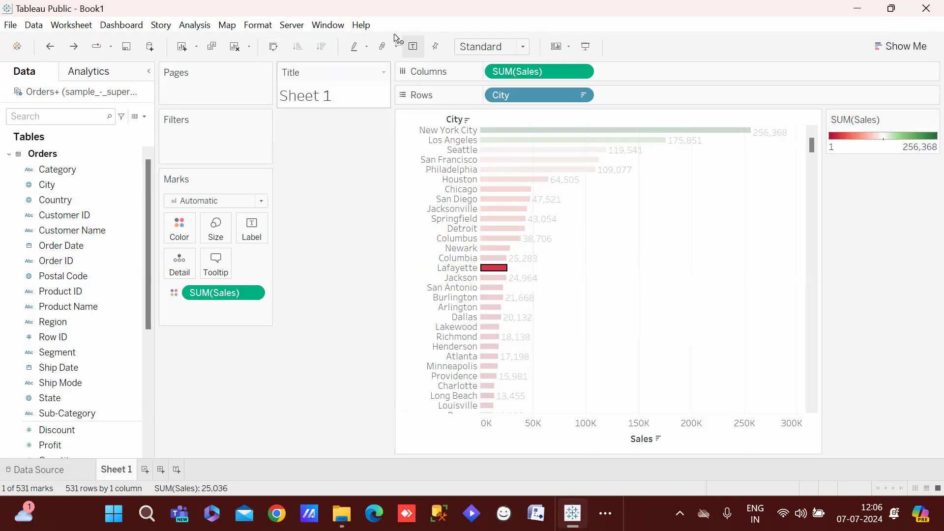
{"action": "left_click", "coordinate": [384, 72]}
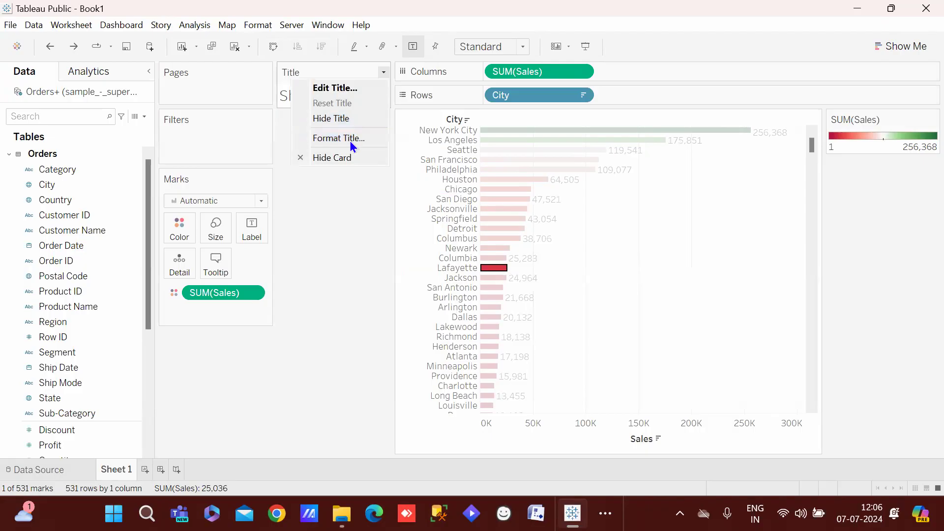
{"action": "left_click", "coordinate": [347, 156]}
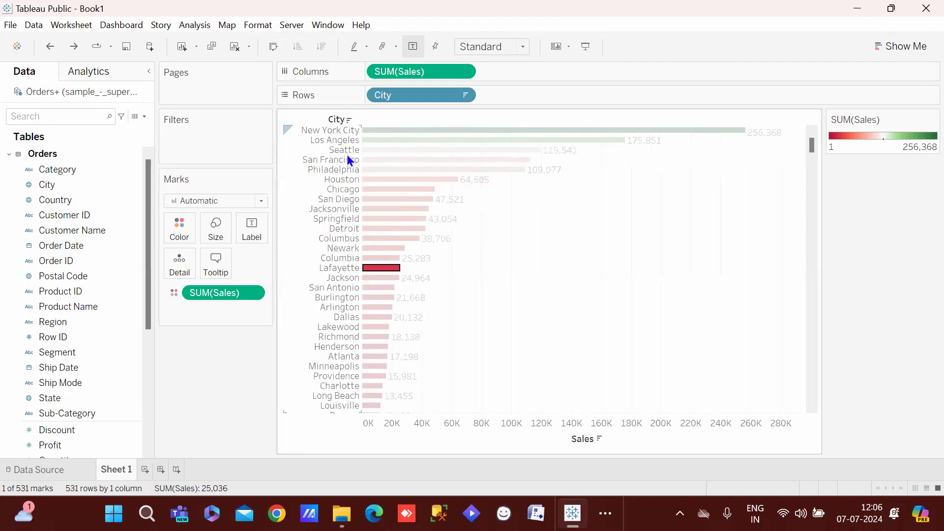
{"action": "left_click", "coordinate": [686, 328]}
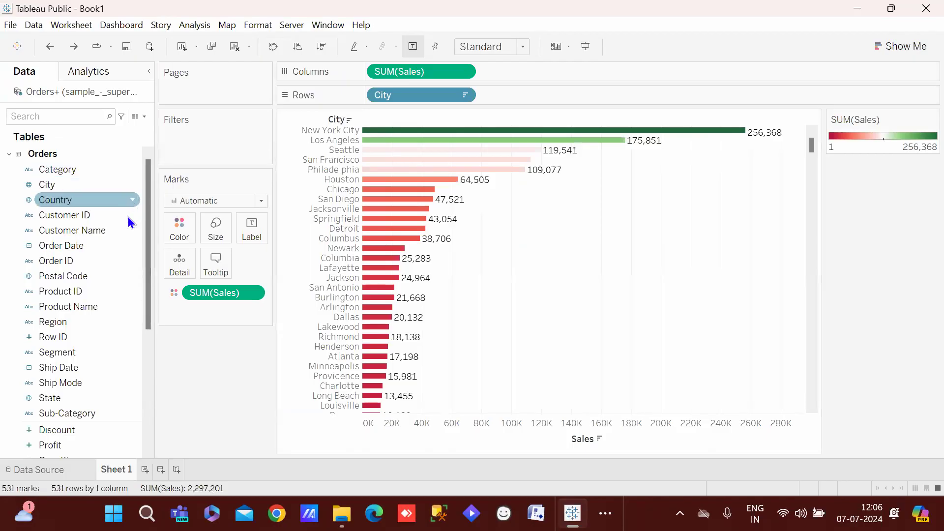
Show a Region filter, select the Los Angeles to Columbus bars, then undo the filter
{"action": "left_click", "coordinate": [132, 321]}
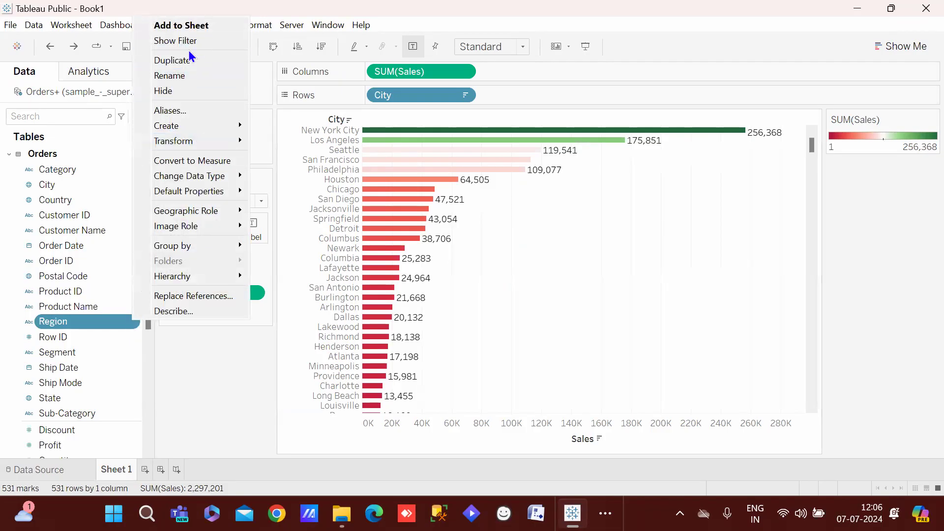
{"action": "left_click", "coordinate": [135, 352]}
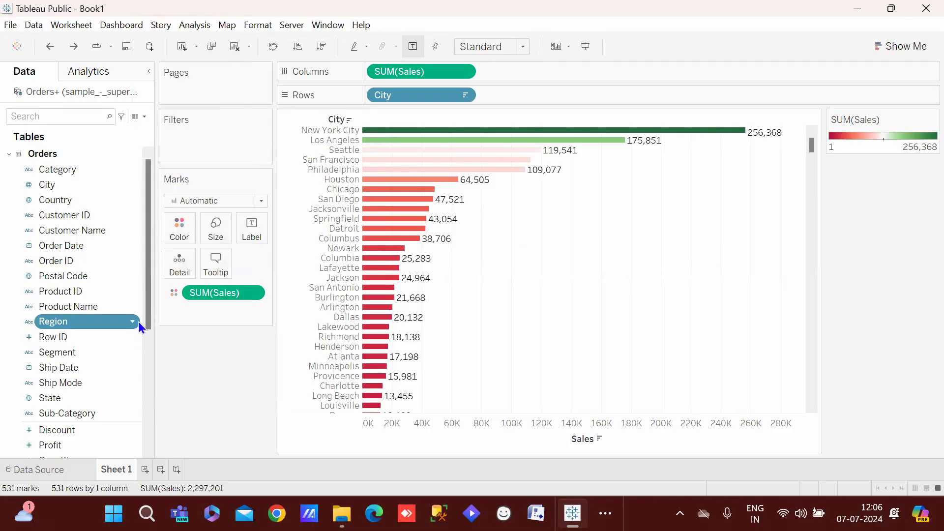
{"action": "left_click", "coordinate": [132, 322]}
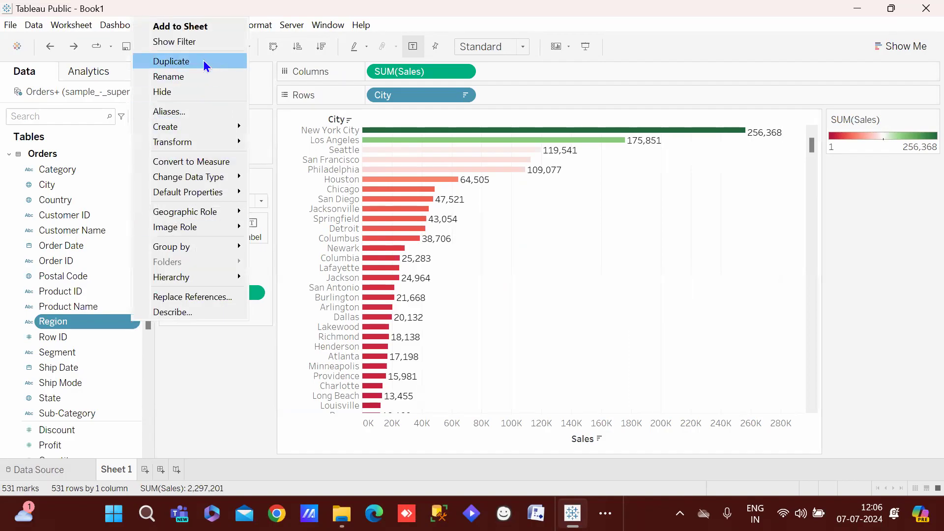
{"action": "left_click", "coordinate": [196, 44]}
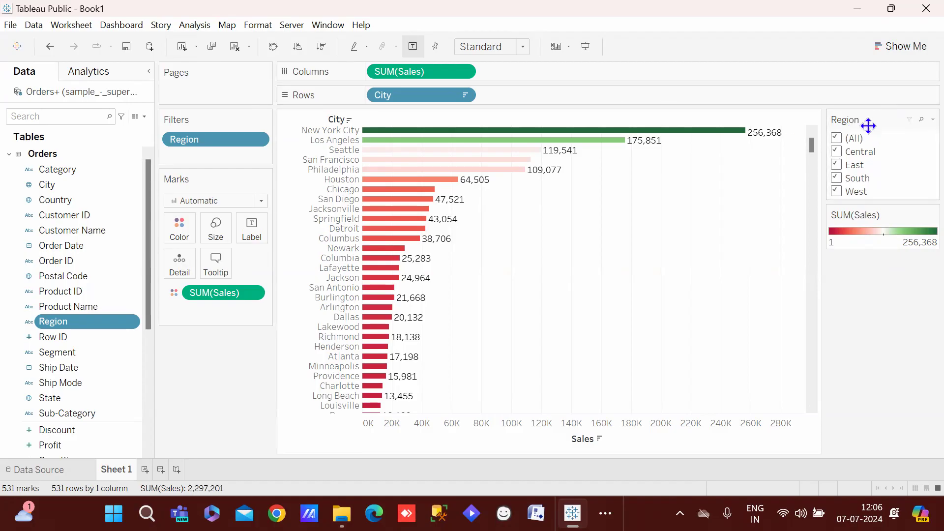
{"action": "left_click_drag", "start_coordinate": [536, 239], "coordinate": [390, 143]}
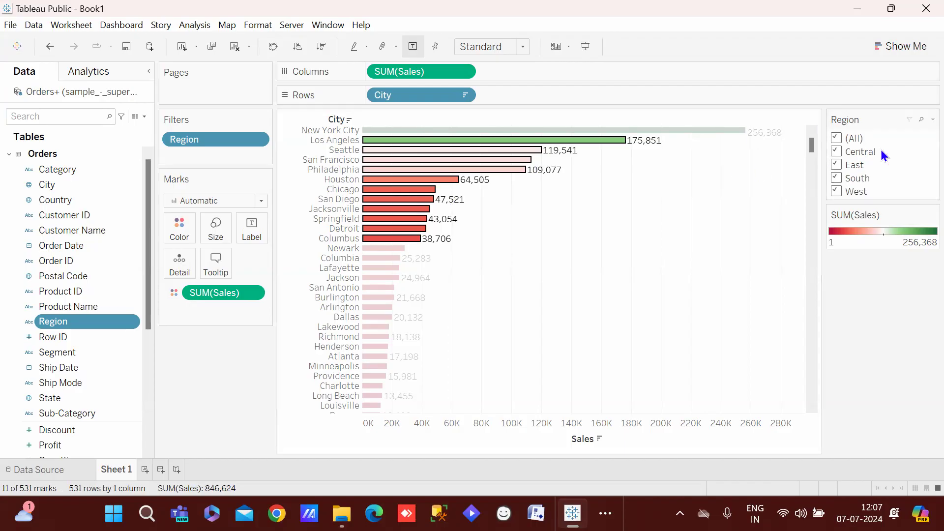
{"action": "key", "text": "ctrl+z"}
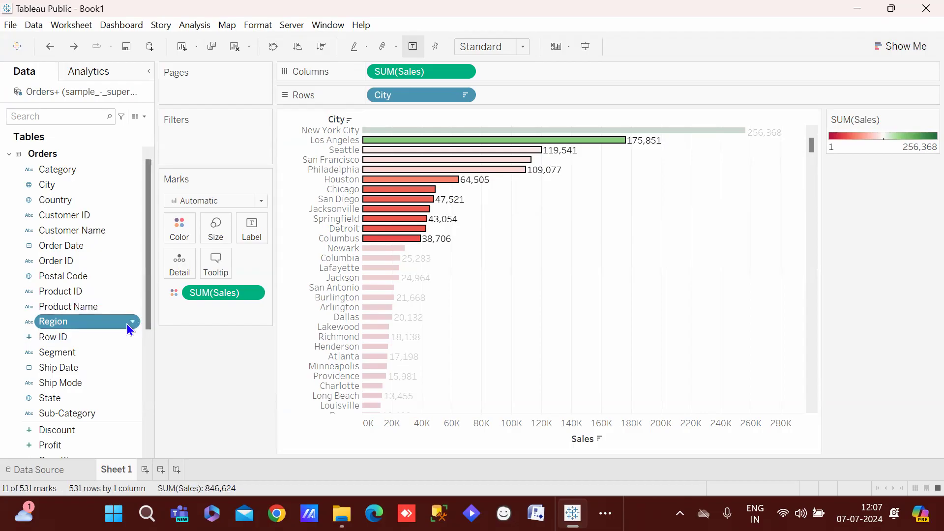
Show the Region filter card again and clear the chart's mark selection
{"action": "left_click", "coordinate": [126, 323]}
{"action": "left_click", "coordinate": [144, 362]}
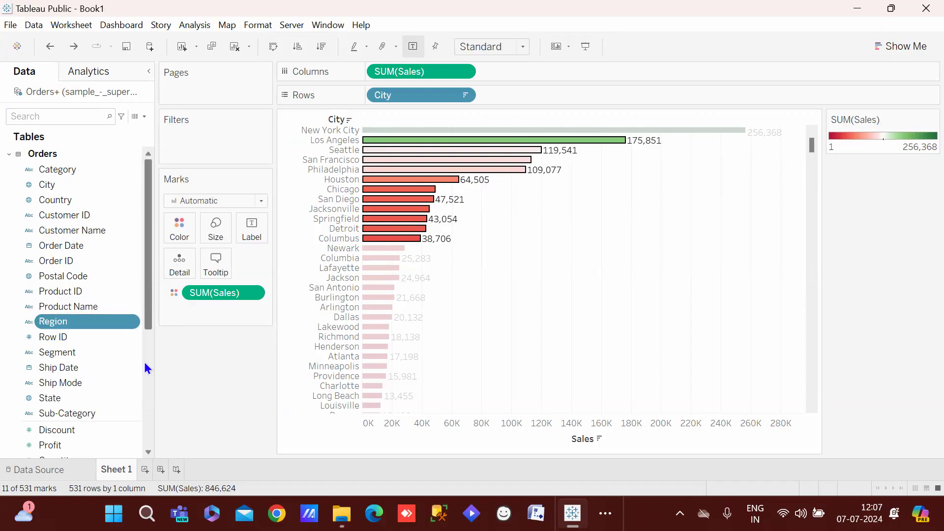
{"action": "left_click", "coordinate": [132, 321]}
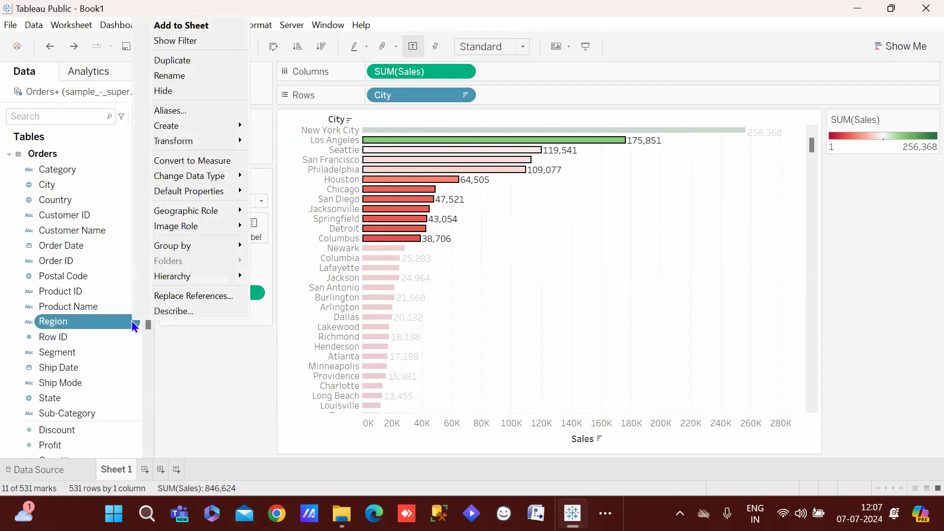
{"action": "left_click", "coordinate": [183, 40]}
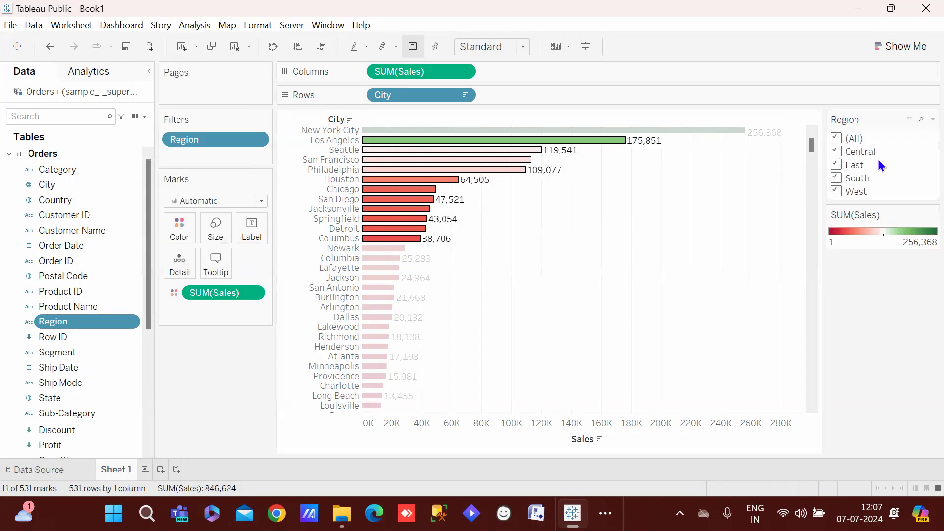
{"action": "left_click", "coordinate": [765, 234]}
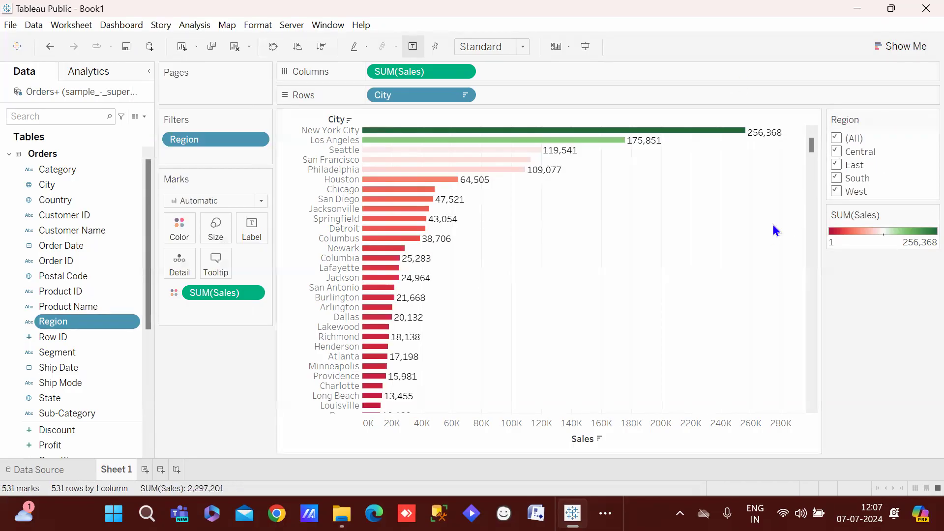
{"action": "left_click", "coordinate": [837, 138]}
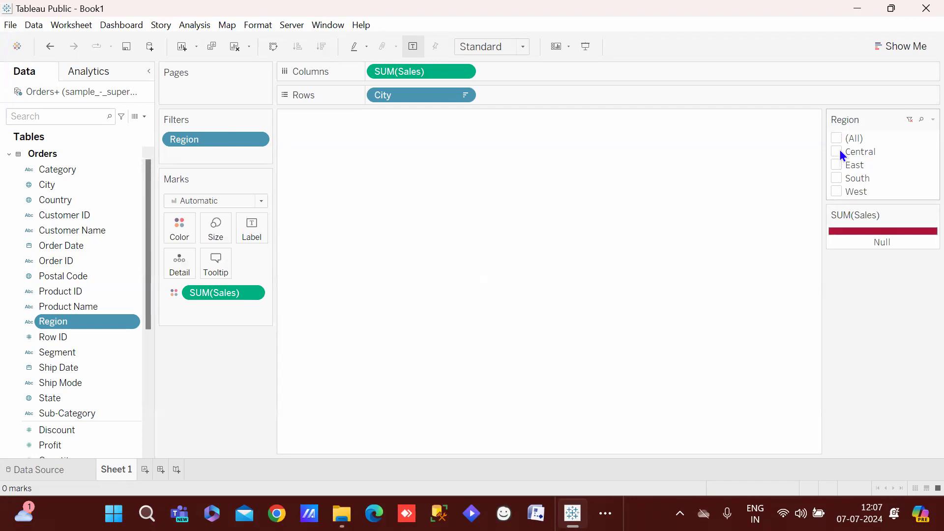
{"action": "left_click", "coordinate": [837, 151]}
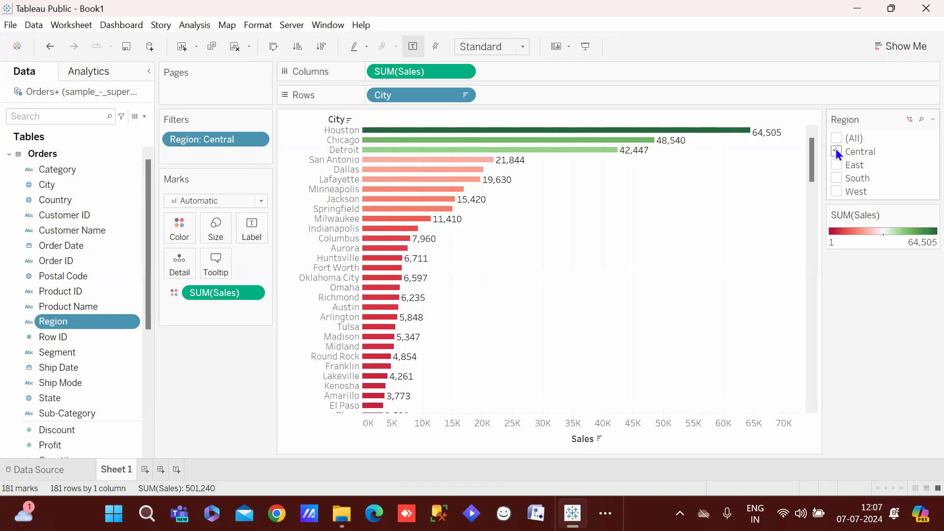
{"action": "left_click", "coordinate": [836, 152]}
{"action": "left_click", "coordinate": [837, 164]}
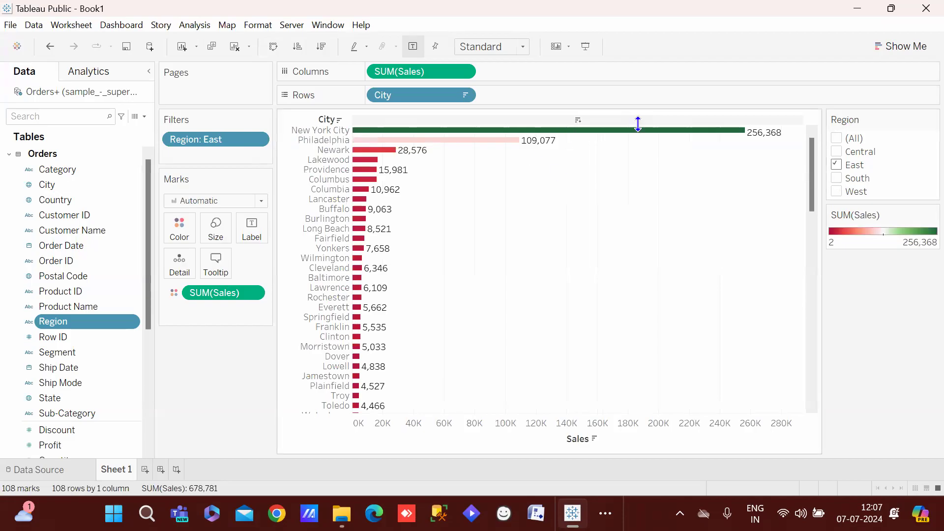
{"action": "left_click", "coordinate": [838, 178]}
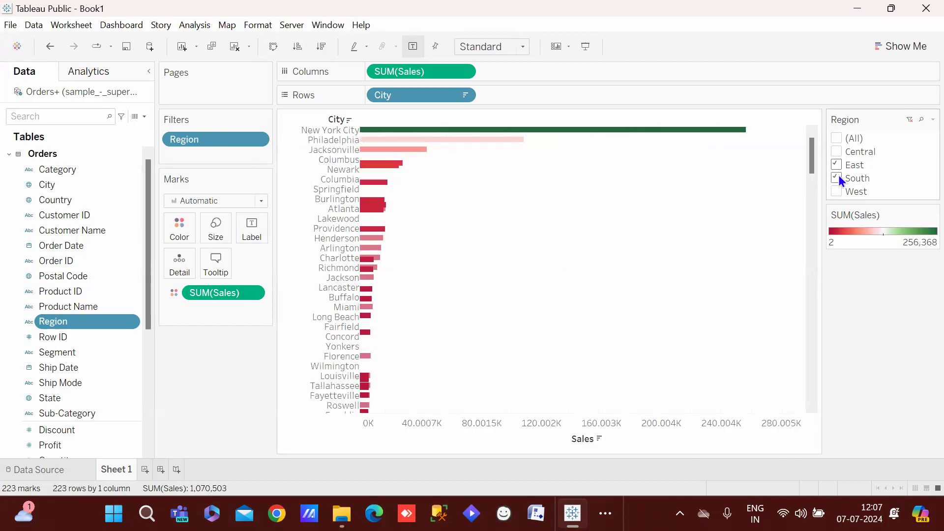
{"action": "left_click", "coordinate": [837, 180]}
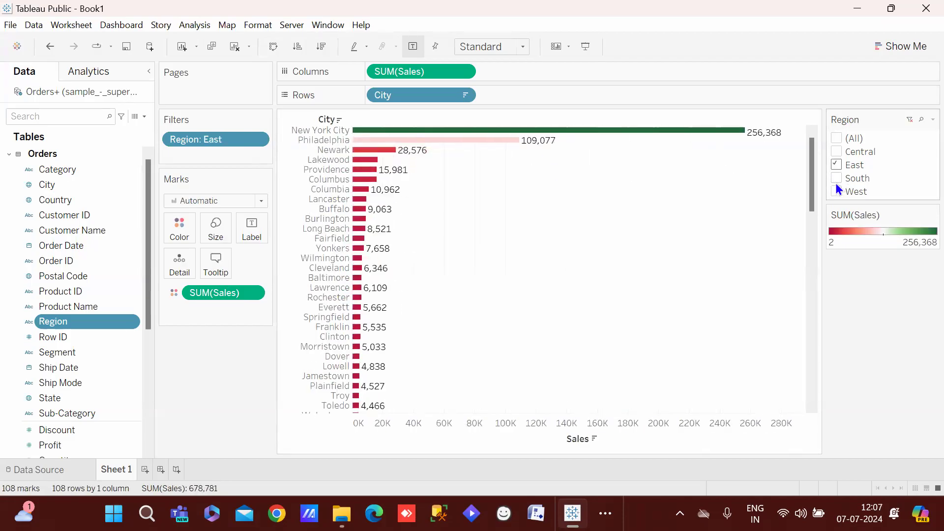
{"action": "left_click", "coordinate": [832, 162]}
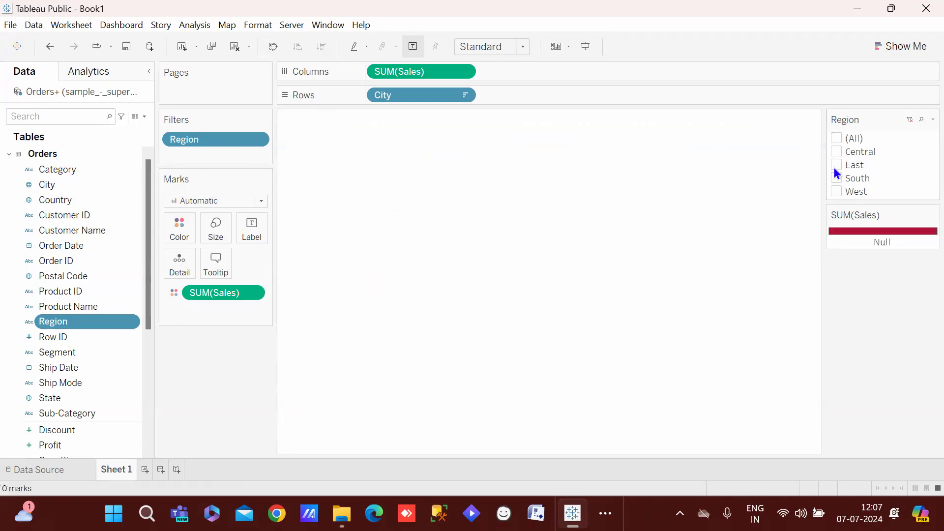
{"action": "left_click", "coordinate": [839, 189]}
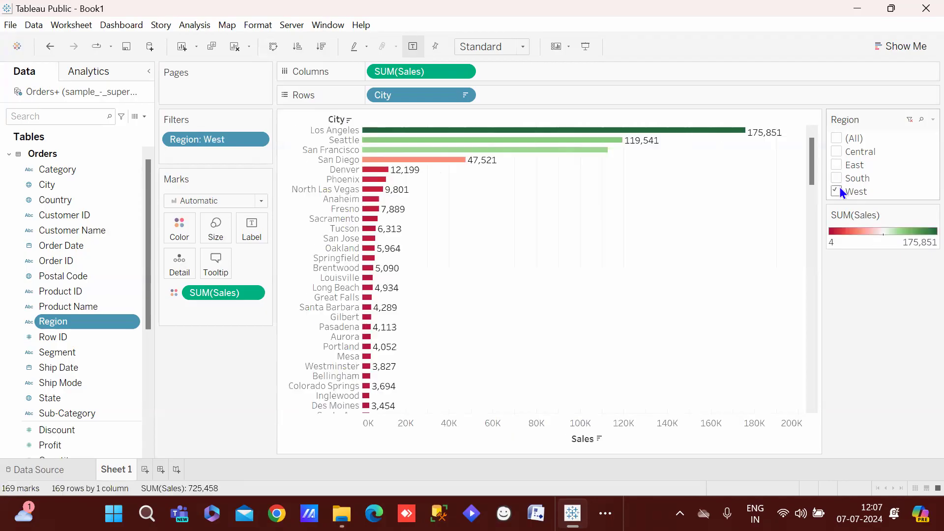
{"action": "left_click", "coordinate": [835, 138]}
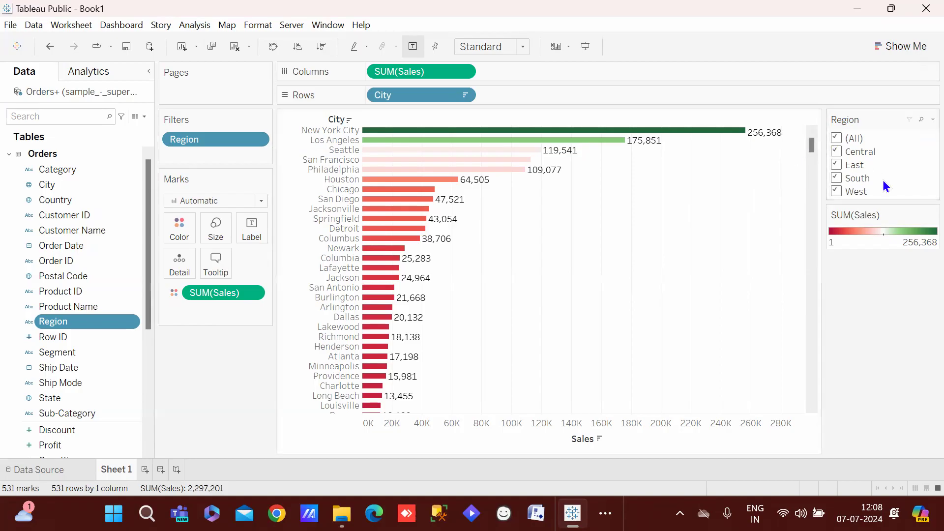
Create a new blank worksheet, Sheet 2
{"action": "left_click", "coordinate": [145, 470]}
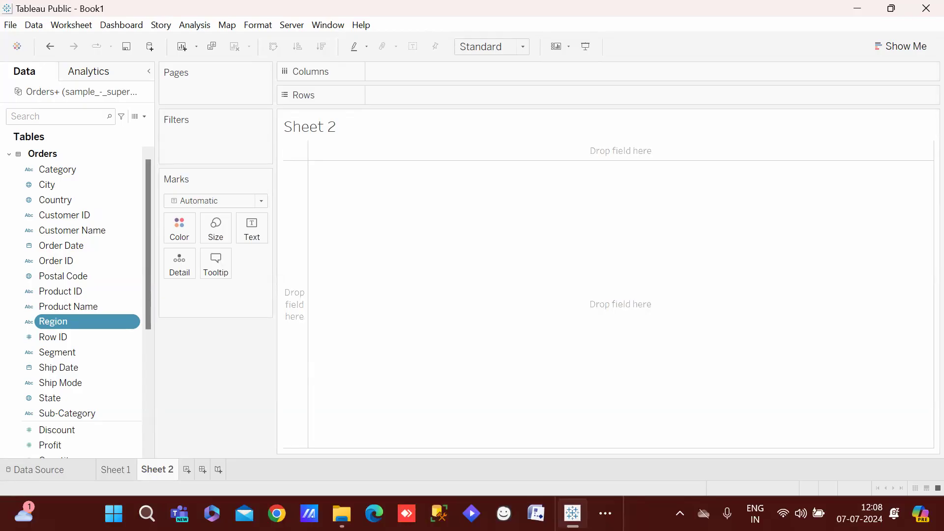
{"action": "left_click", "coordinate": [24, 513]}
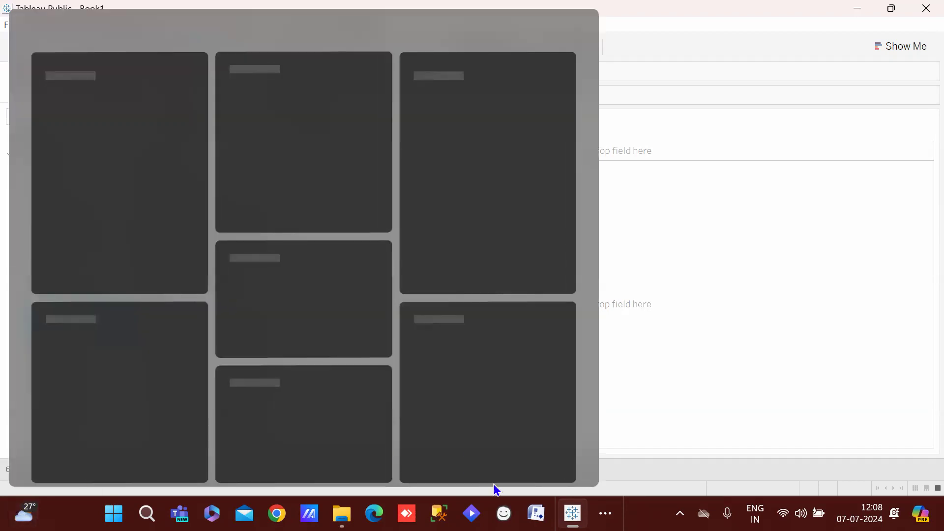
{"action": "left_click", "coordinate": [621, 374]}
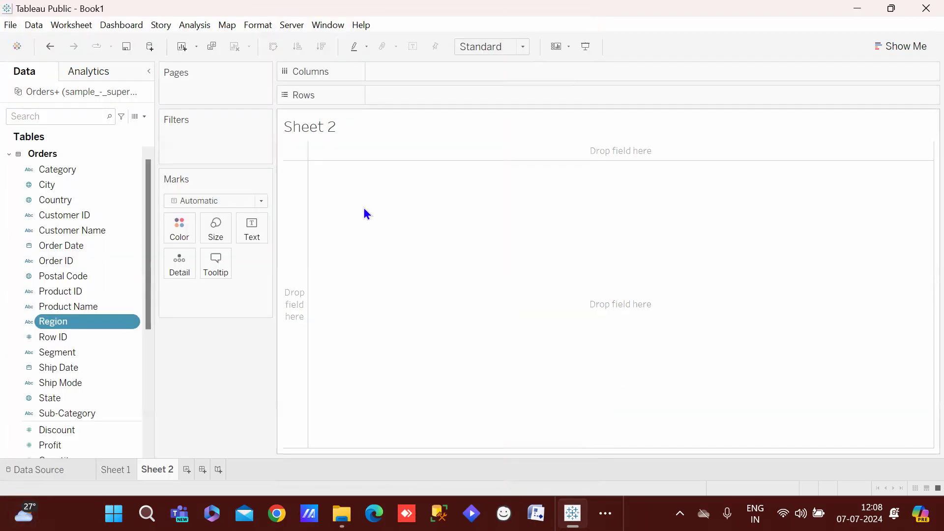
{"action": "left_click_drag", "start_coordinate": [146, 238], "coordinate": [147, 177]}
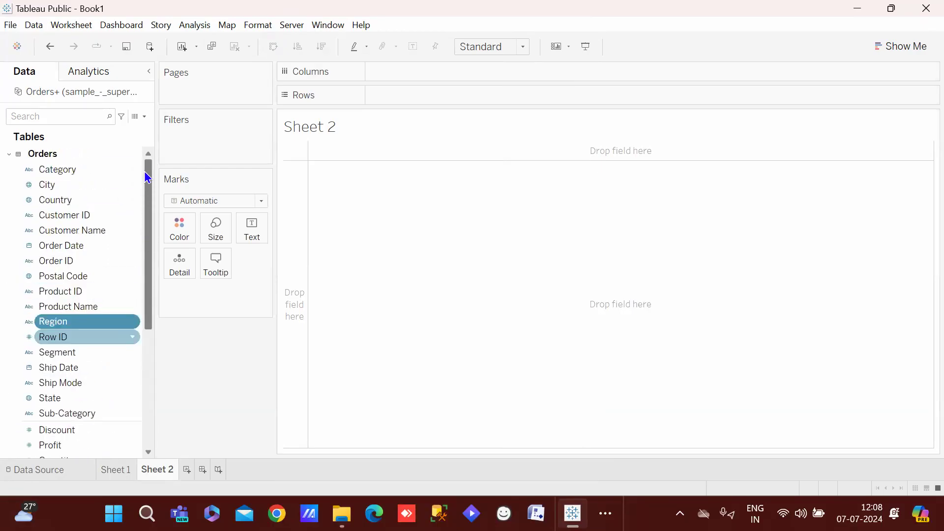
{"action": "left_click", "coordinate": [6, 266]}
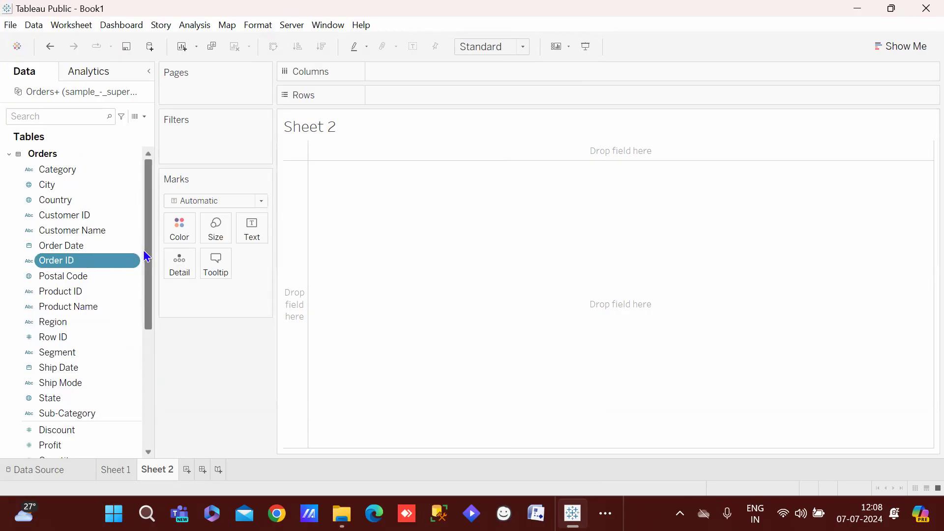
{"action": "mouse_move", "coordinate": [146, 256]}
{"action": "left_mouse_down"}
{"action": "mouse_move", "coordinate": [149, 307]}
{"action": "mouse_move", "coordinate": [149, 248]}
{"action": "left_mouse_up"}
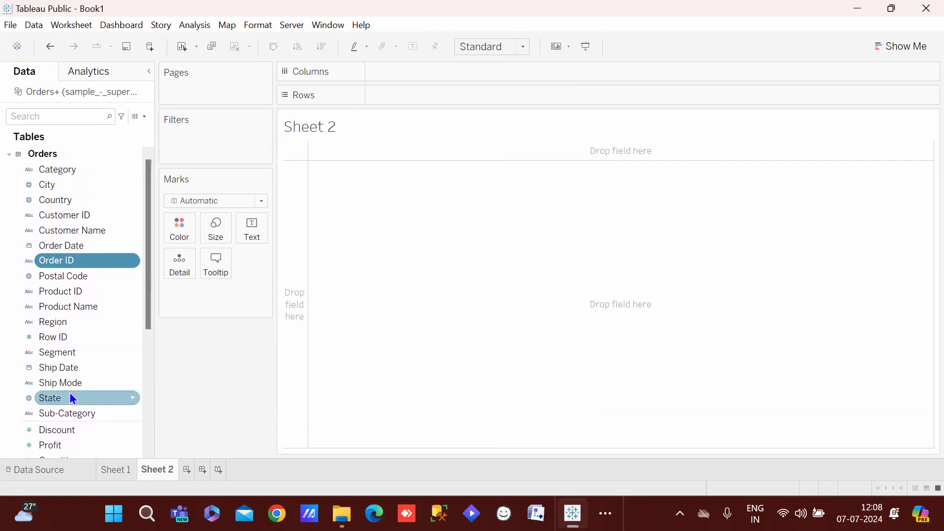
Put State on Rows and Sales on Columns to chart sales for each state
{"action": "left_click_drag", "start_coordinate": [63, 399], "coordinate": [421, 89]}
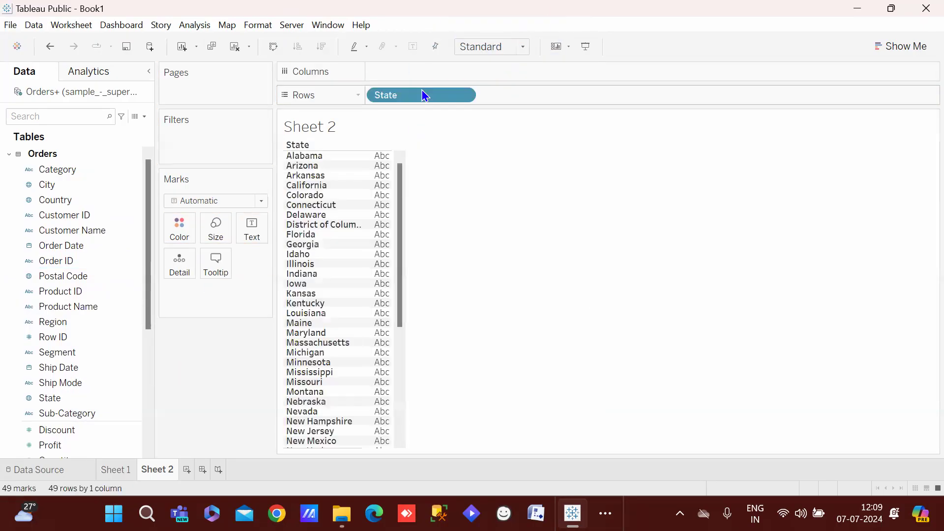
{"action": "left_click_drag", "start_coordinate": [143, 266], "coordinate": [140, 332]}
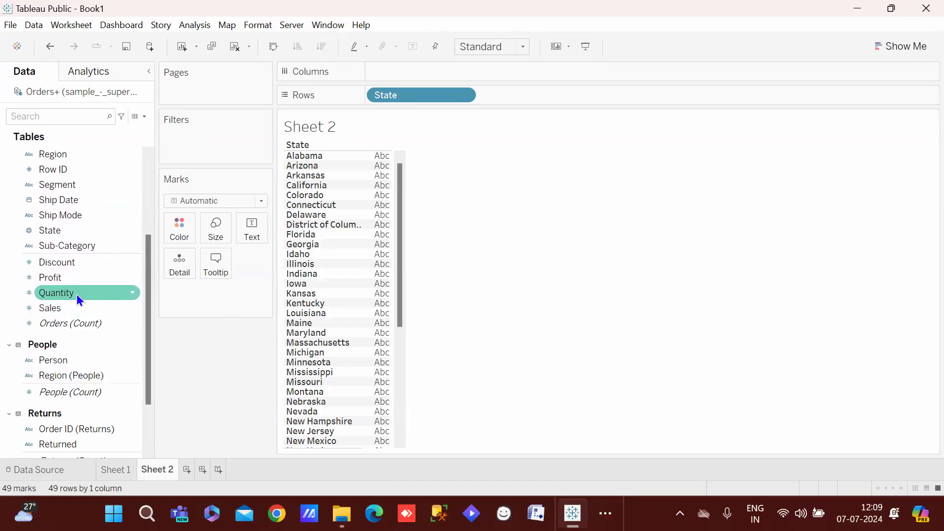
{"action": "left_click", "coordinate": [63, 308]}
{"action": "left_click_drag", "start_coordinate": [63, 308], "coordinate": [451, 70]}
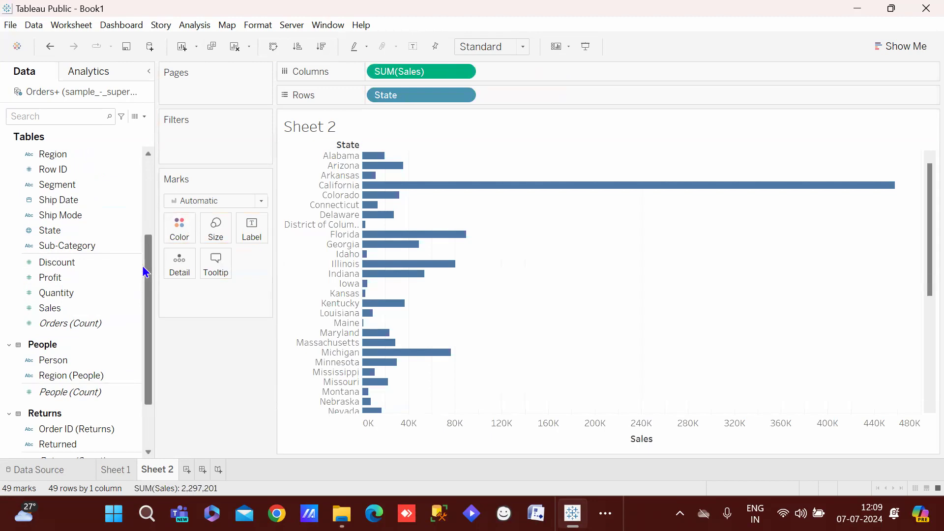
{"action": "left_click_drag", "start_coordinate": [143, 265], "coordinate": [134, 341]}
Sort states by Sales descending and add State to the Filters shelf
{"action": "left_click_drag", "start_coordinate": [148, 295], "coordinate": [150, 179]}
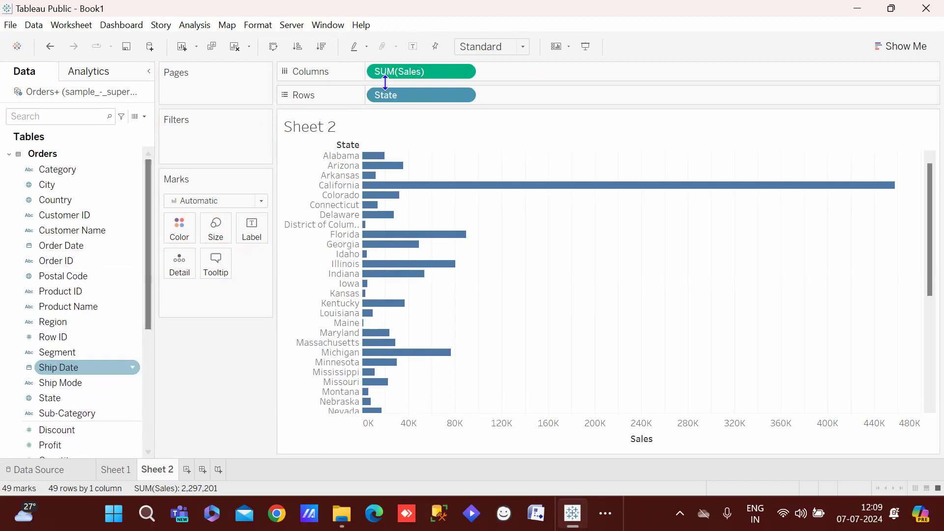
{"action": "left_click", "coordinate": [641, 143]}
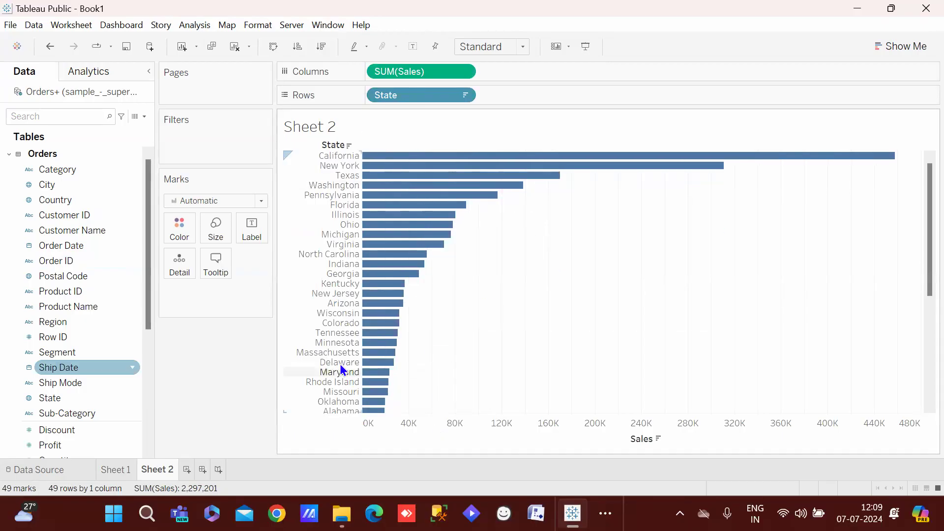
{"action": "left_click_drag", "start_coordinate": [57, 398], "coordinate": [196, 129]}
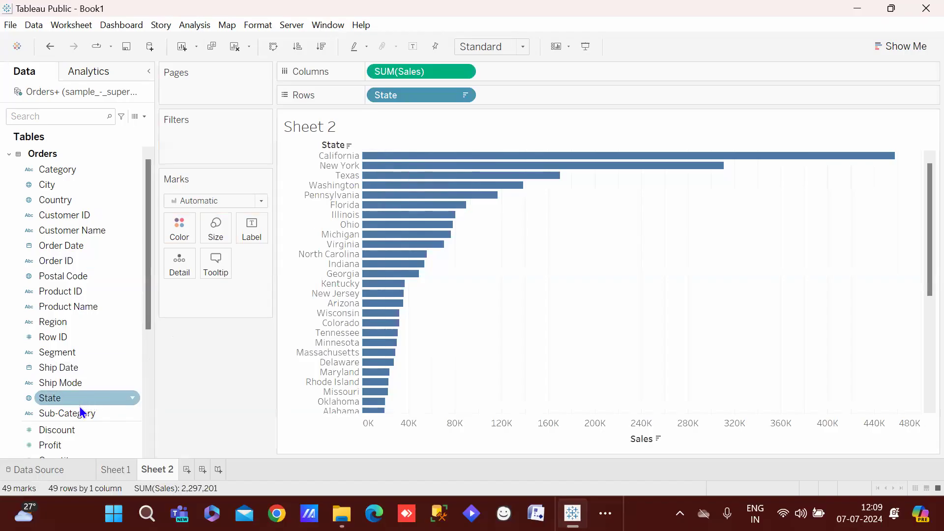
{"action": "left_click_drag", "start_coordinate": [69, 396], "coordinate": [196, 128]}
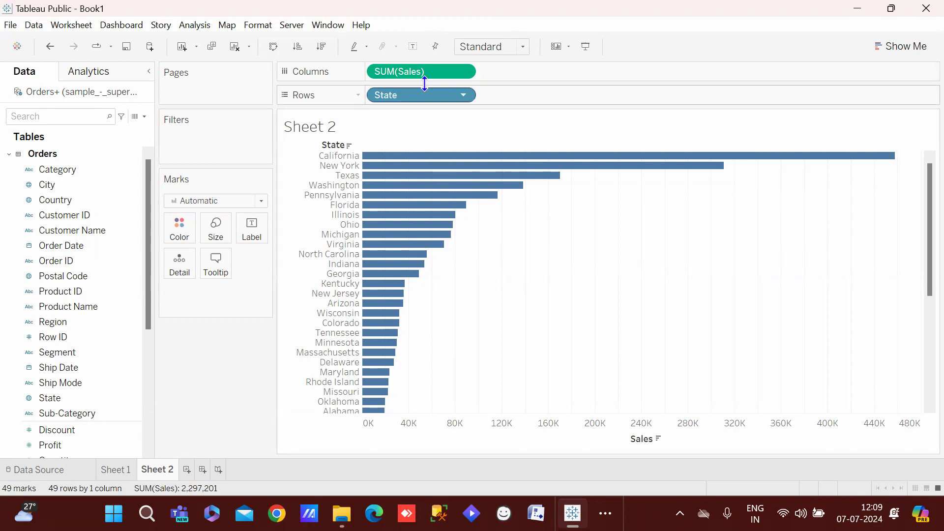
{"action": "left_click_drag", "start_coordinate": [423, 91], "coordinate": [213, 121]}
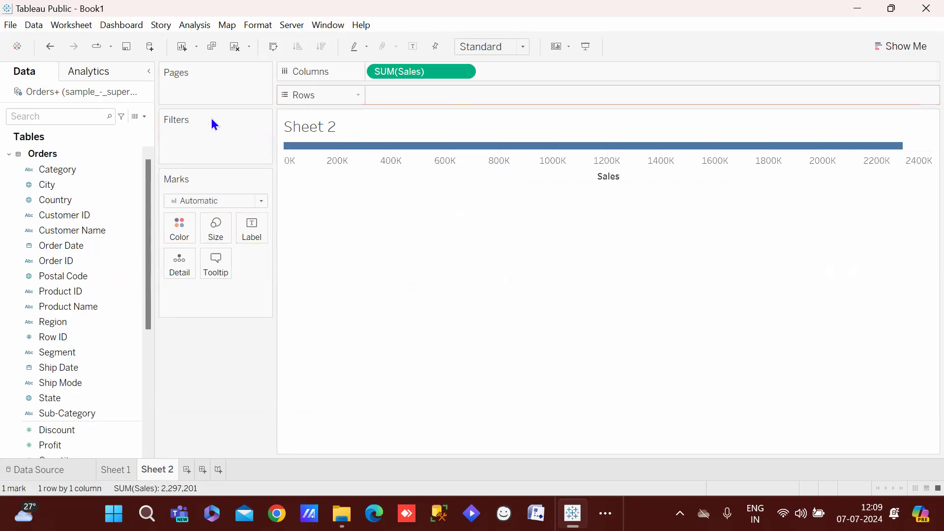
{"action": "key", "text": "ctrl+z"}
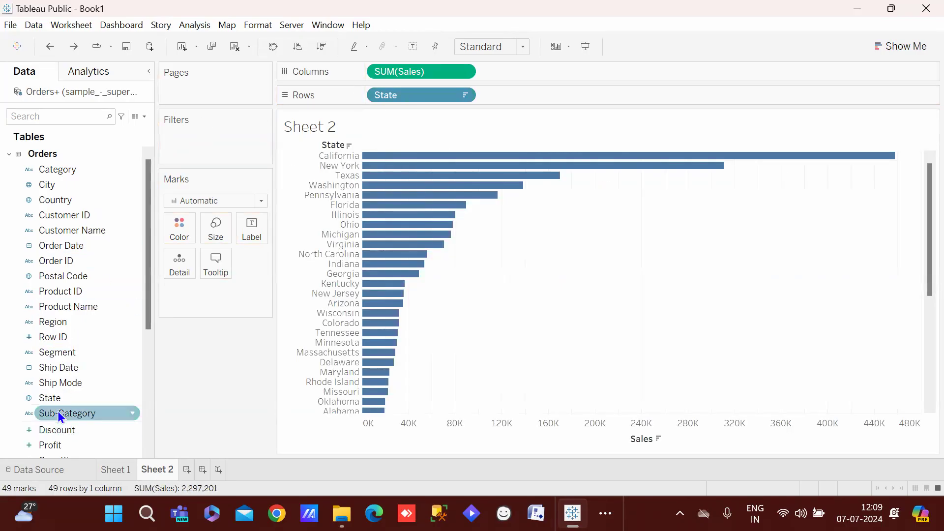
{"action": "left_click_drag", "start_coordinate": [50, 398], "coordinate": [175, 133]}
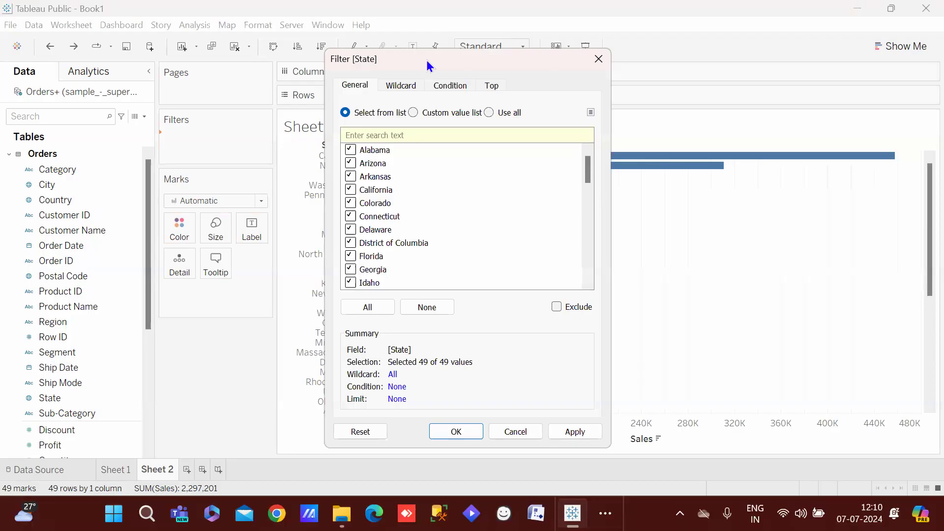
Explore the State filter's list, Wildcard and Condition options without keeping changes
{"action": "left_click_drag", "start_coordinate": [426, 60], "coordinate": [641, 67]}
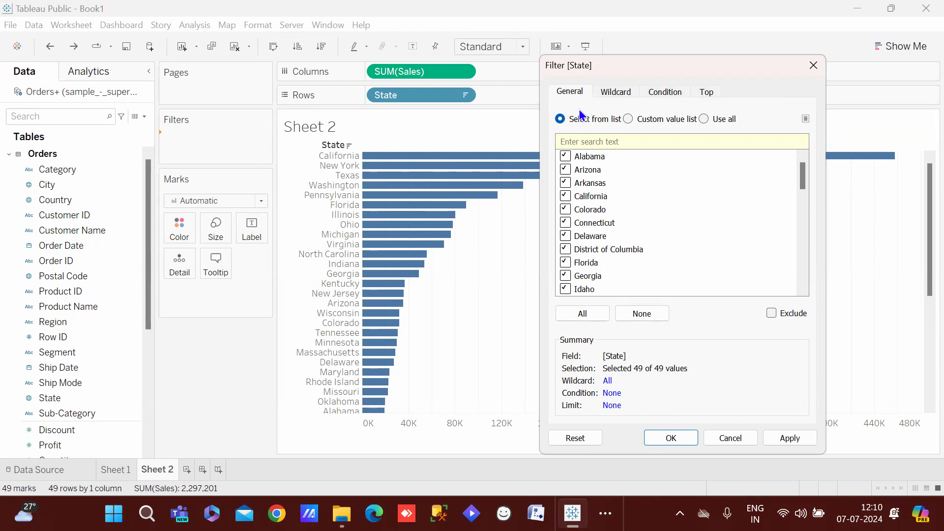
{"action": "left_click", "coordinate": [565, 156]}
{"action": "left_click", "coordinate": [558, 155]}
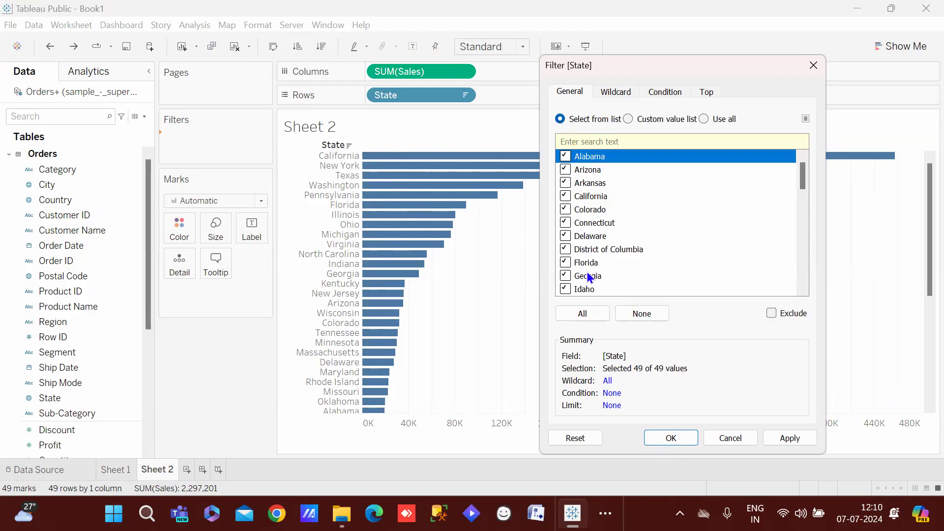
{"action": "left_click", "coordinate": [573, 238]}
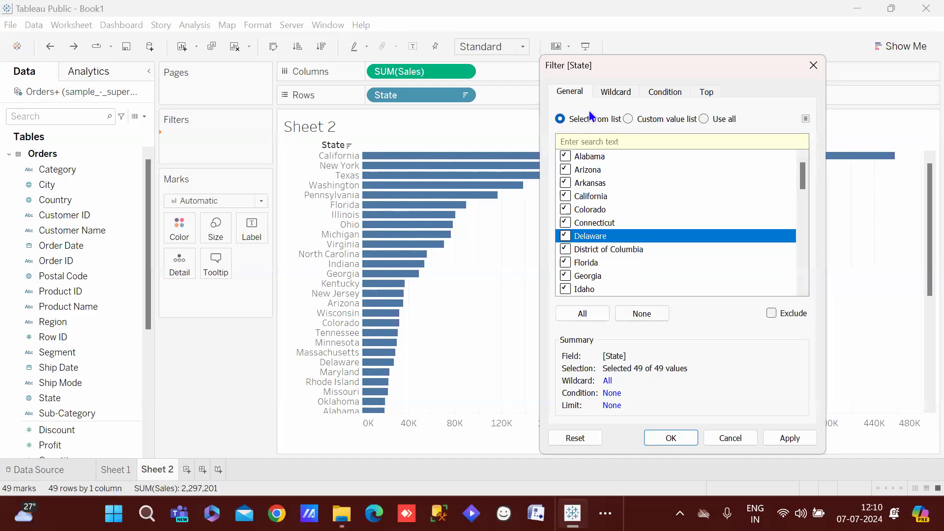
{"action": "left_click", "coordinate": [622, 91]}
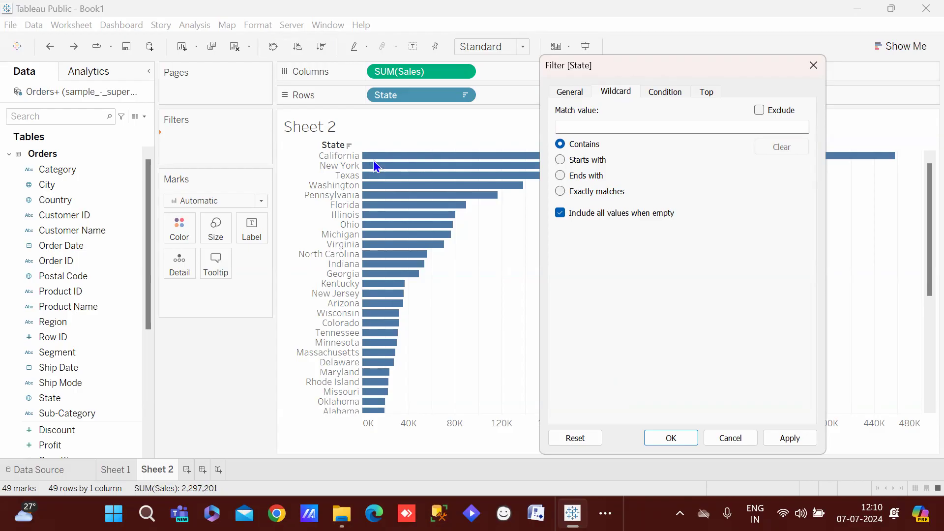
{"action": "left_click", "coordinate": [663, 90]}
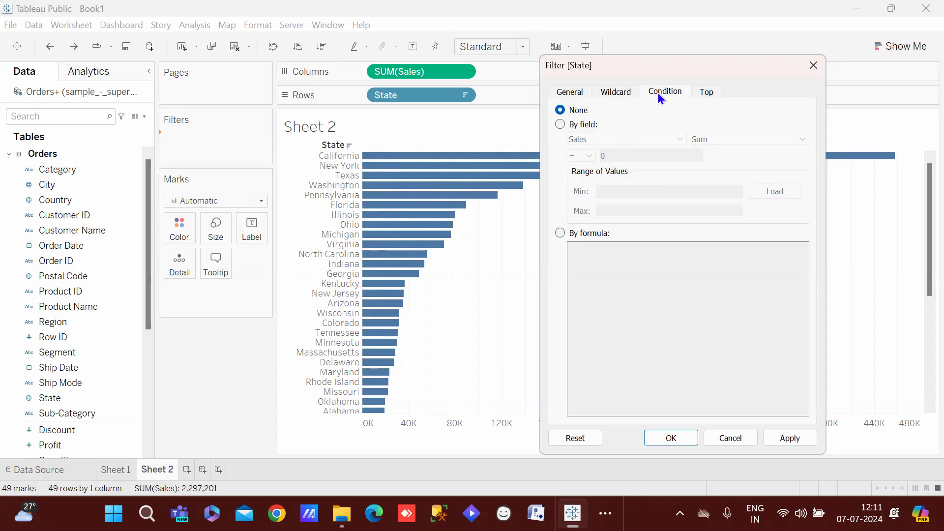
{"action": "left_click", "coordinate": [560, 125]}
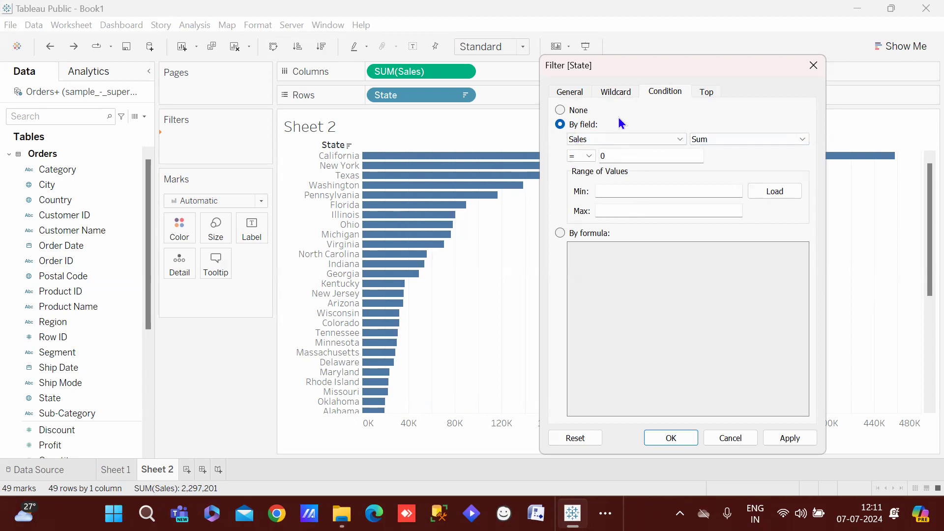
Apply a Top 10 by Sales limit on State, then cancel the filter
{"action": "left_click", "coordinate": [708, 93]}
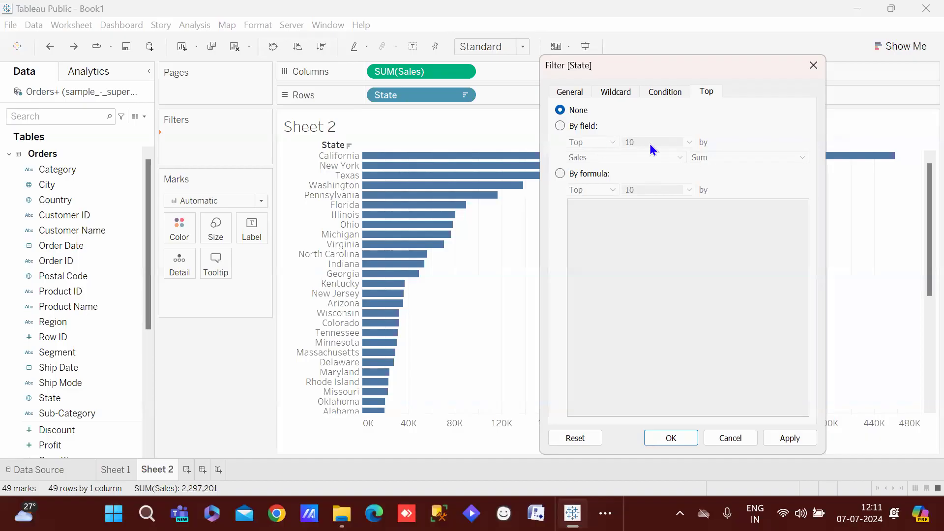
{"action": "left_click", "coordinate": [562, 125]}
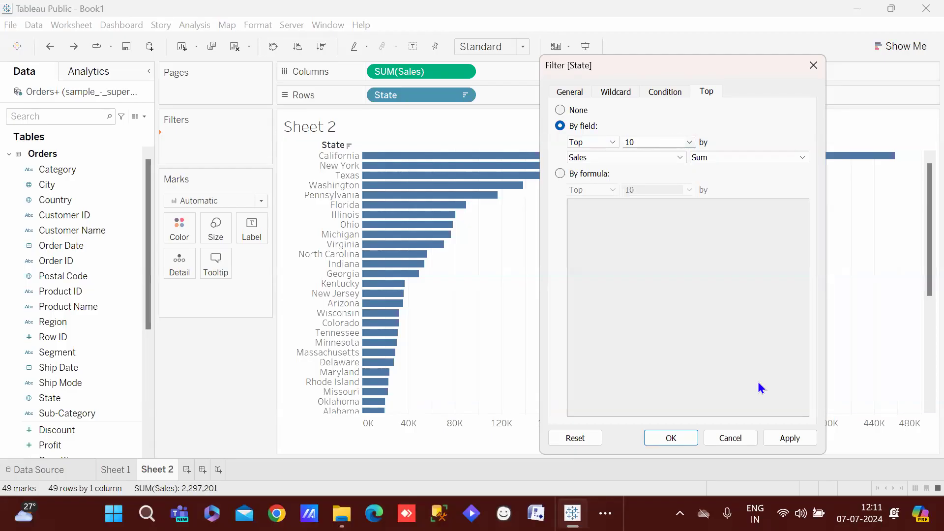
{"action": "left_click", "coordinate": [787, 438]}
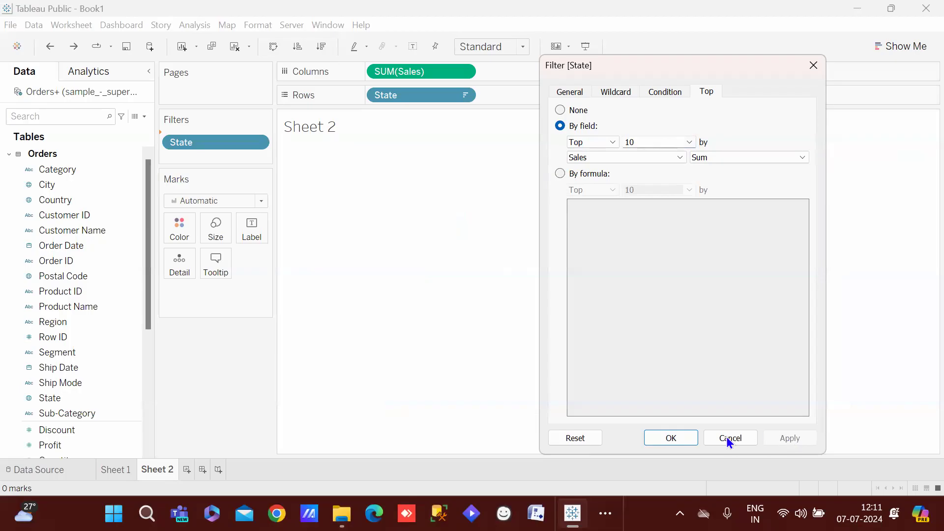
{"action": "left_click", "coordinate": [681, 437]}
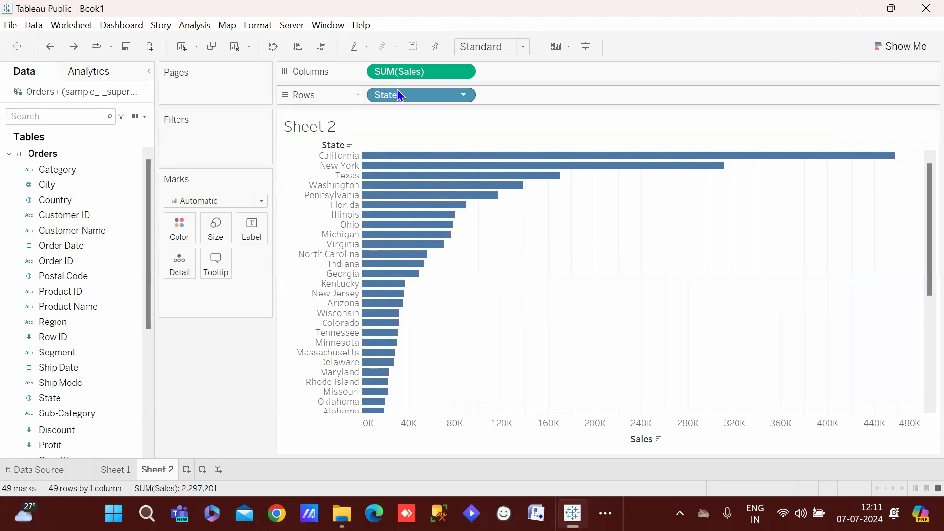
Filter State to the top 10 by Sales, then undo it
{"action": "left_click_drag", "start_coordinate": [394, 98], "coordinate": [182, 141]}
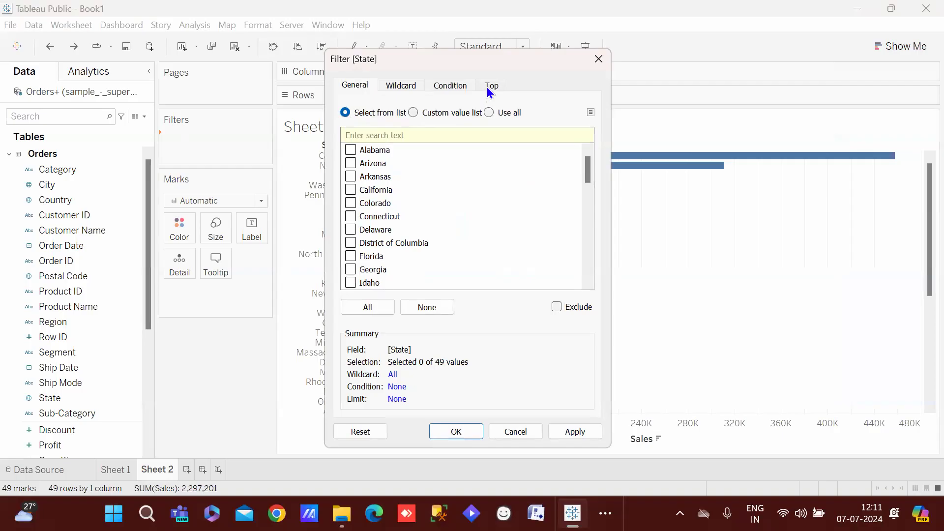
{"action": "left_click", "coordinate": [489, 87]}
{"action": "left_click", "coordinate": [345, 119]}
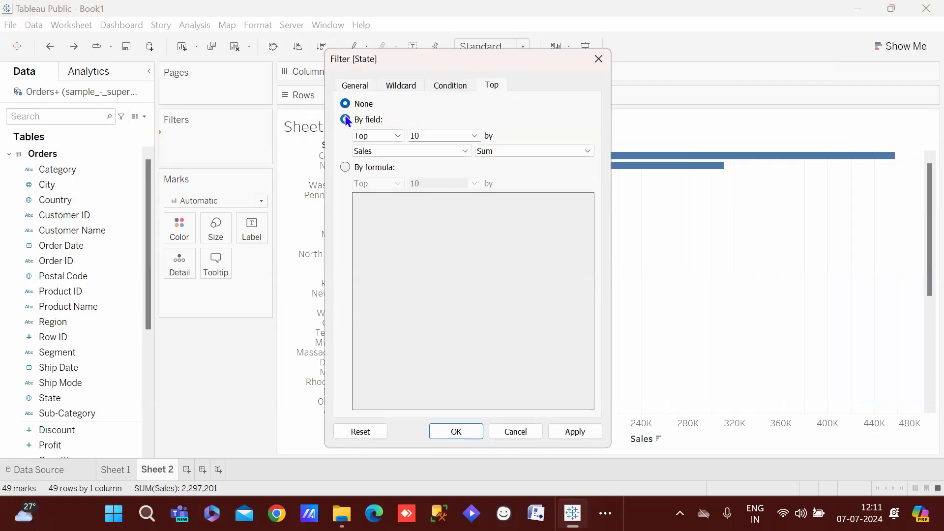
{"action": "left_click", "coordinate": [576, 435]}
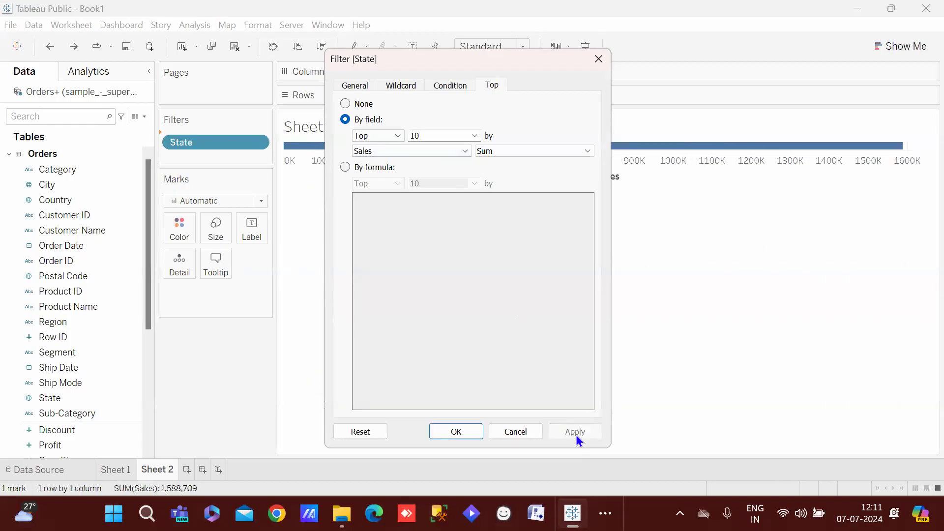
{"action": "left_click", "coordinate": [464, 431]}
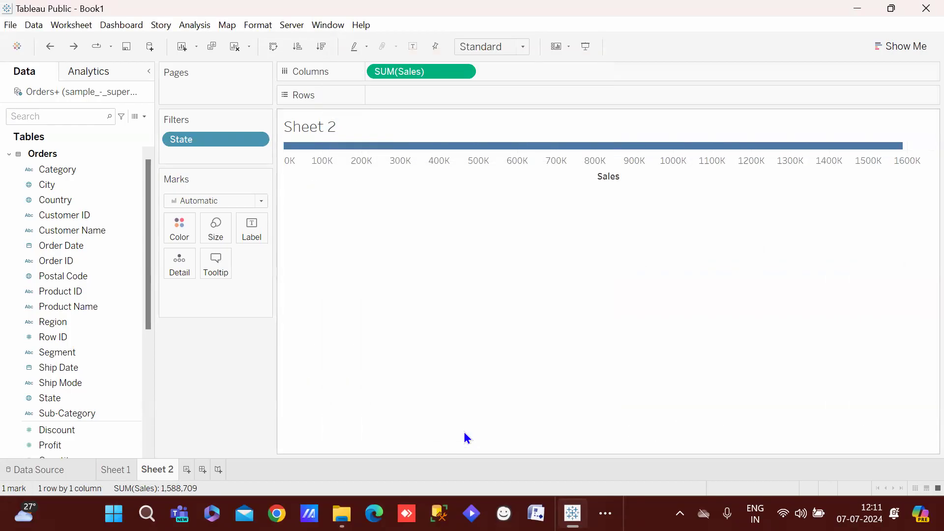
{"action": "key", "text": "ctrl+z"}
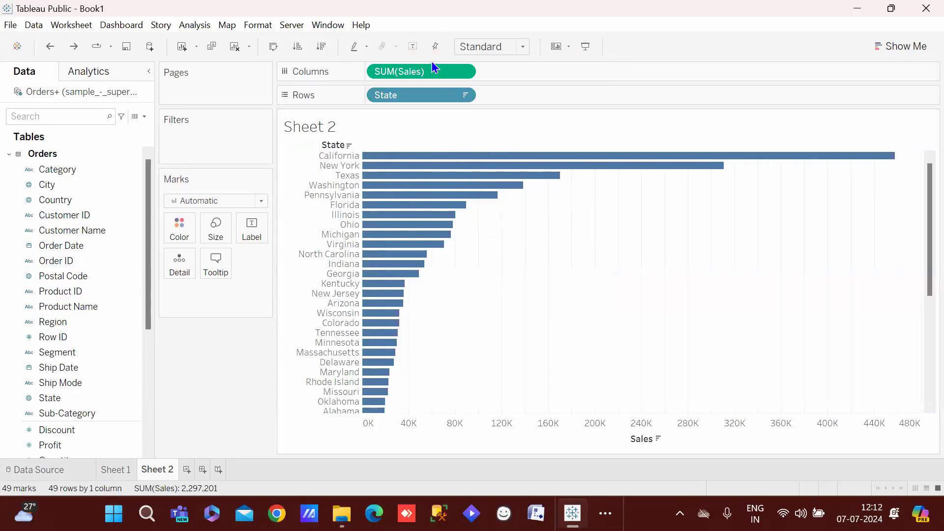
Rearrange the Sales and State pills and reapply the Top 10 by Sales State filter
{"action": "left_click_drag", "start_coordinate": [431, 70], "coordinate": [541, 96]}
{"action": "left_click_drag", "start_coordinate": [426, 93], "coordinate": [170, 140]}
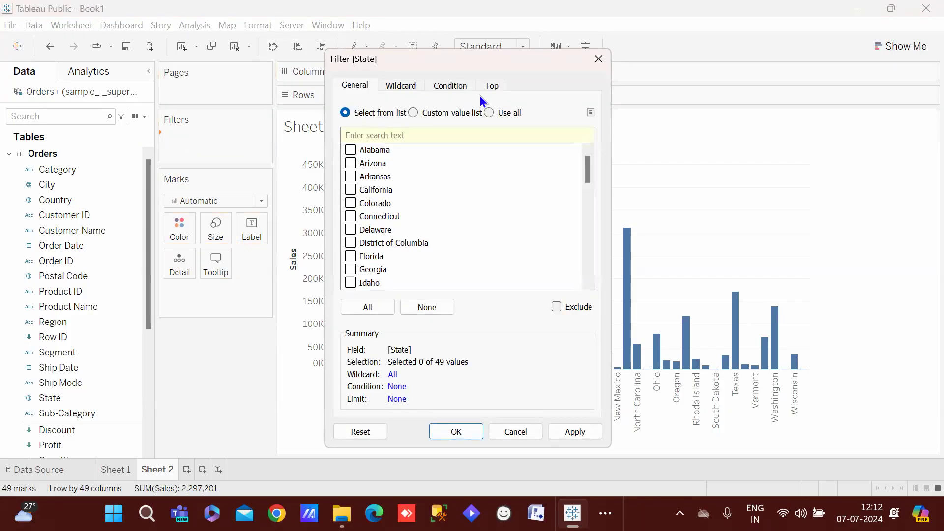
{"action": "left_click", "coordinate": [493, 86]}
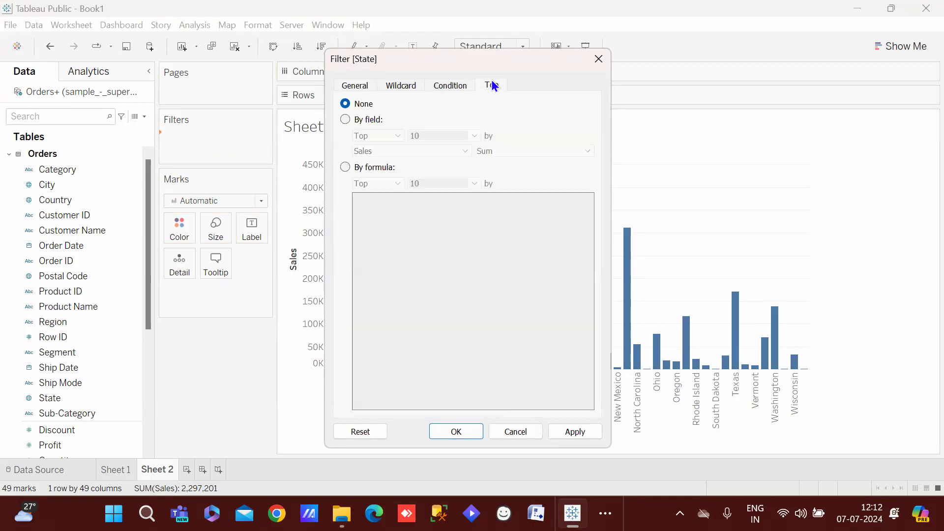
{"action": "left_click", "coordinate": [345, 120]}
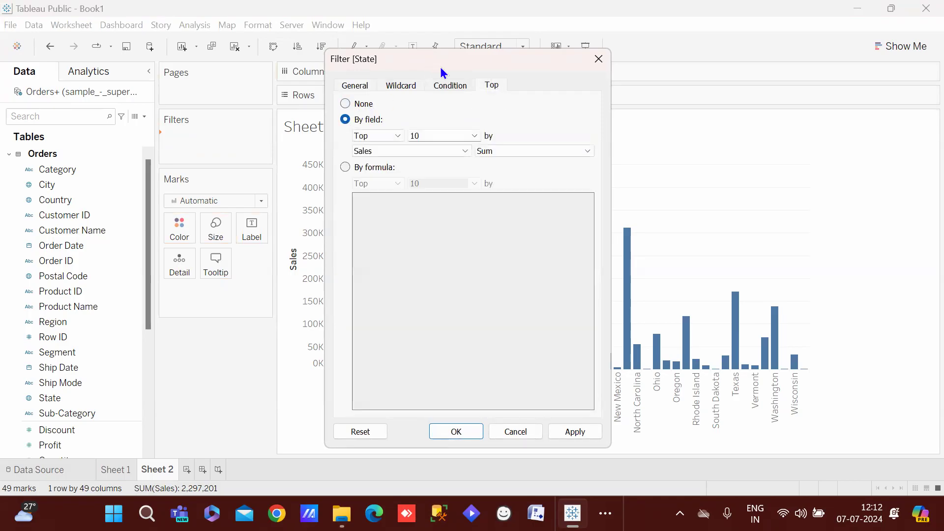
{"action": "left_click_drag", "start_coordinate": [507, 62], "coordinate": [665, 73]}
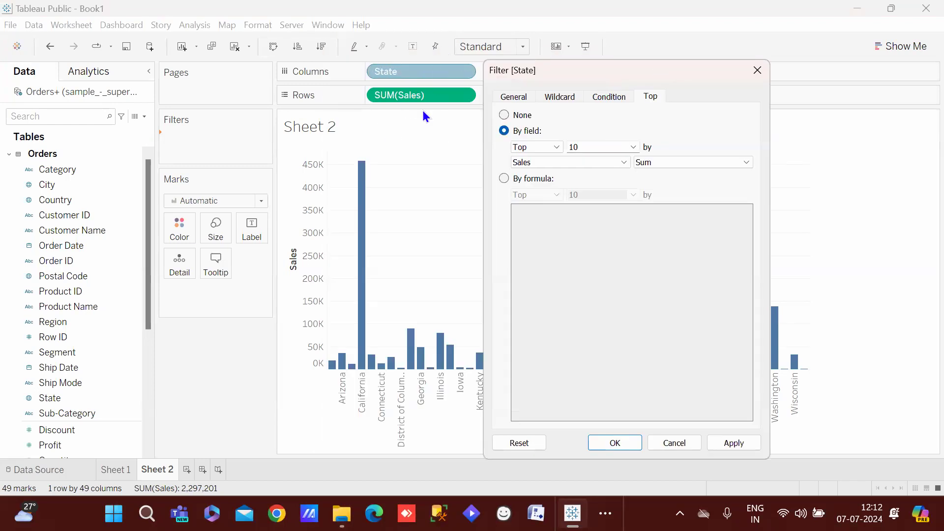
{"action": "left_click", "coordinate": [733, 444]}
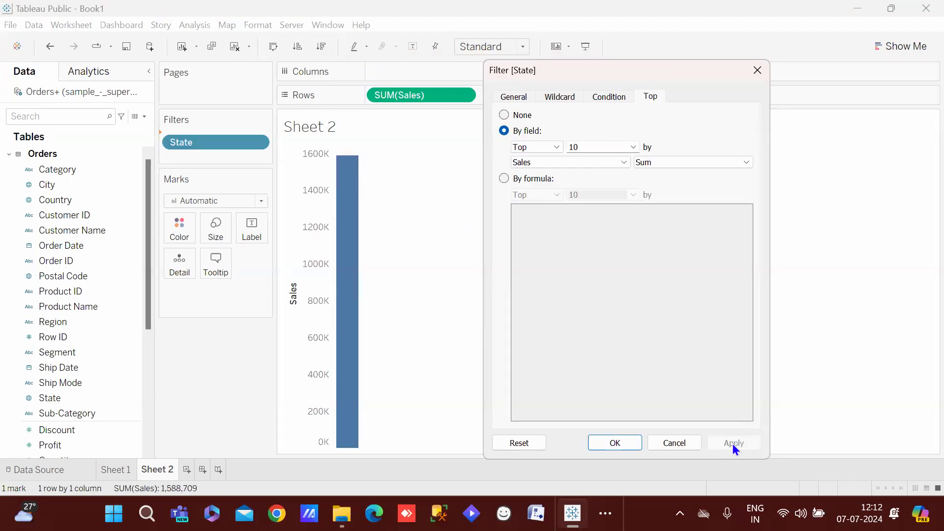
{"action": "left_click", "coordinate": [620, 446]}
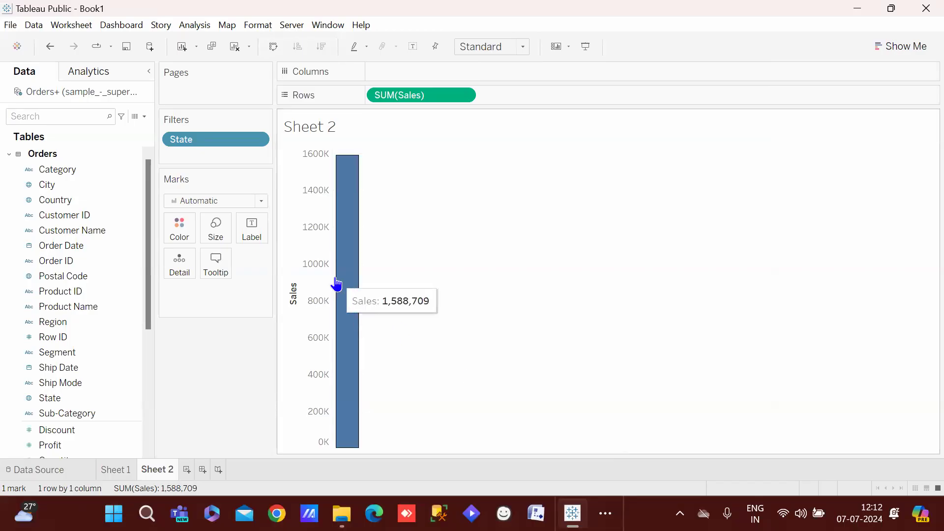
Add State to Columns, swap axes for horizontal bars, and show the State filter card
{"action": "left_click_drag", "start_coordinate": [107, 401], "coordinate": [456, 73]}
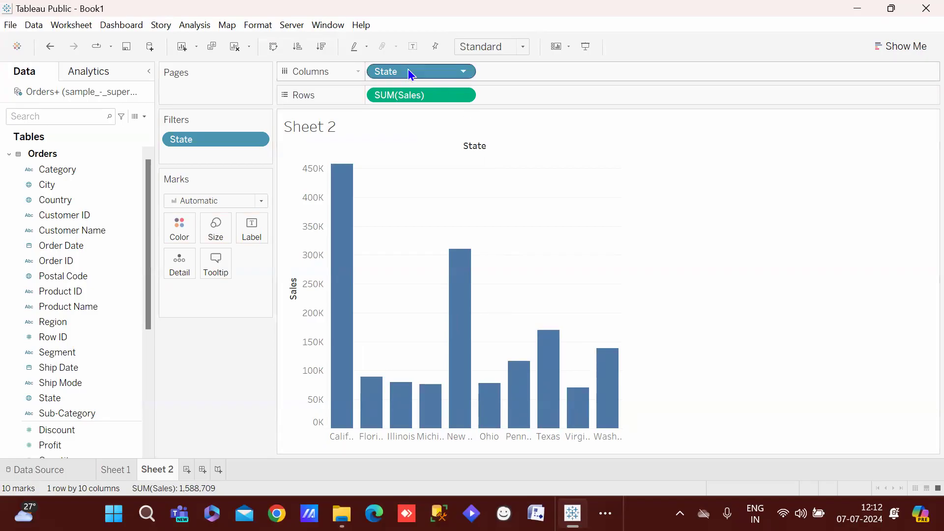
{"action": "left_click", "coordinate": [273, 46]}
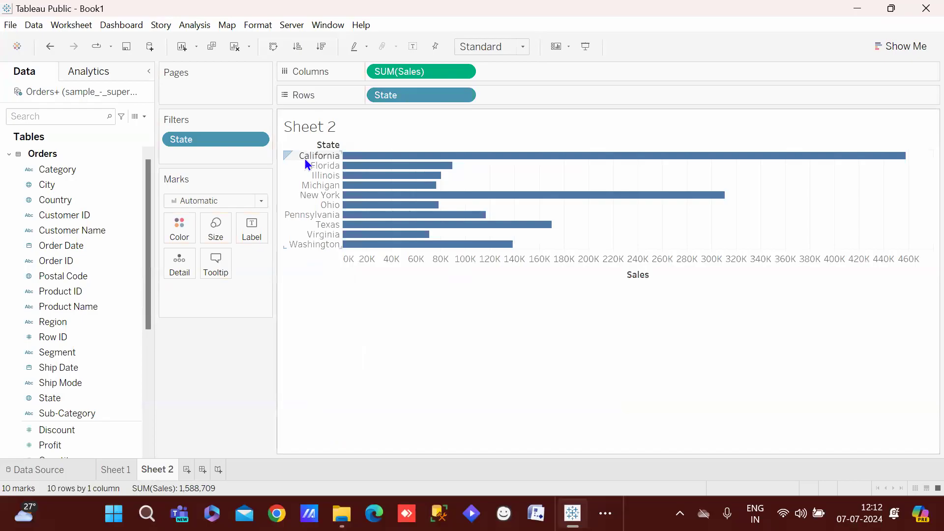
{"action": "left_click", "coordinate": [246, 134]}
{"action": "left_click", "coordinate": [253, 140]}
{"action": "left_click", "coordinate": [237, 178]}
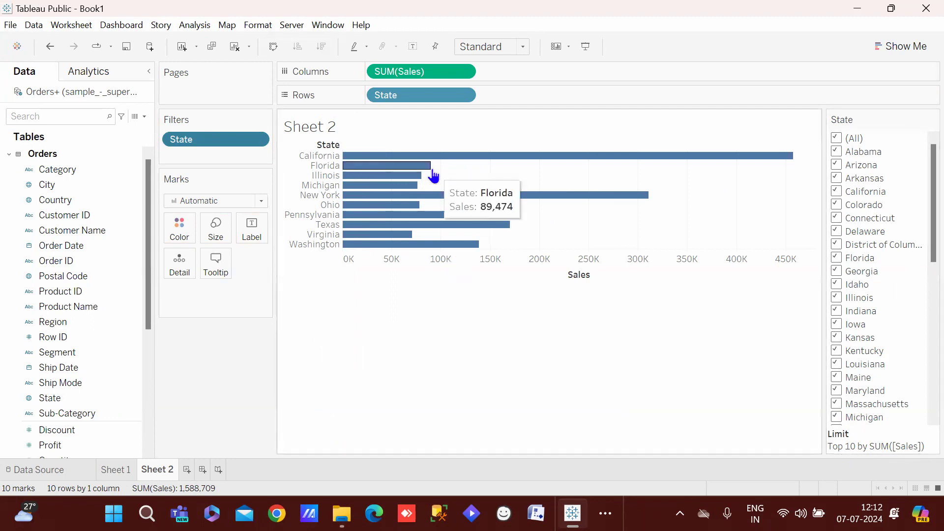
{"action": "mouse_move", "coordinate": [401, 188]}
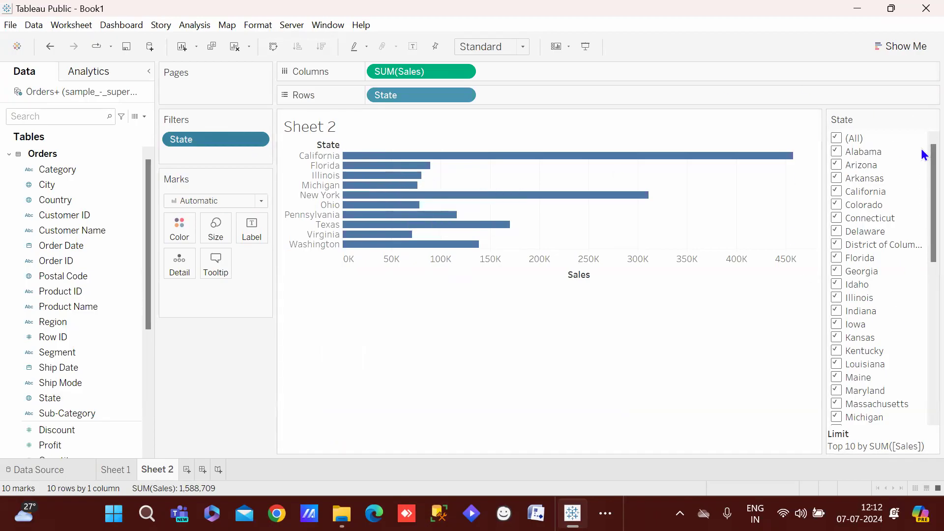
{"action": "scroll", "coordinate": [921, 295], "scroll_direction": "down", "scroll_amount": 9}
{"action": "scroll", "coordinate": [922, 335], "scroll_direction": "down", "scroll_amount": 1}
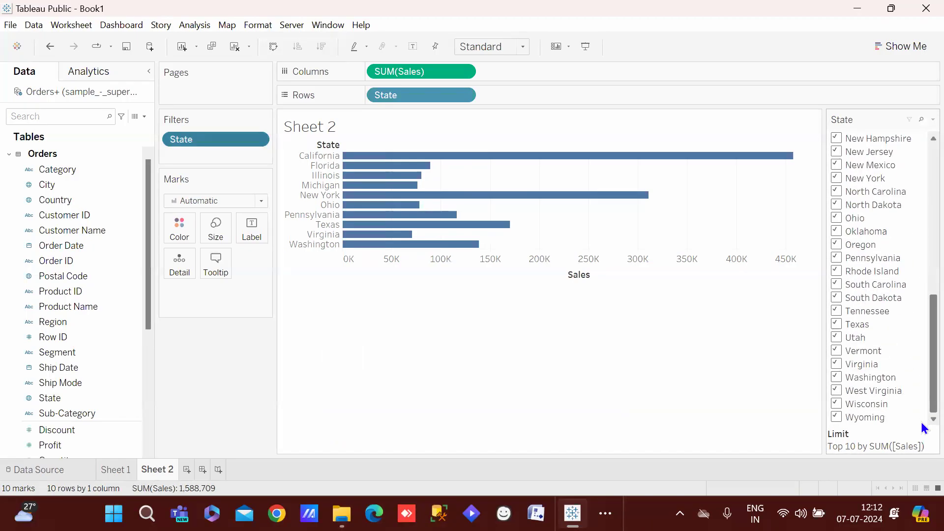
{"action": "scroll", "coordinate": [921, 294], "scroll_direction": "up", "scroll_amount": 10}
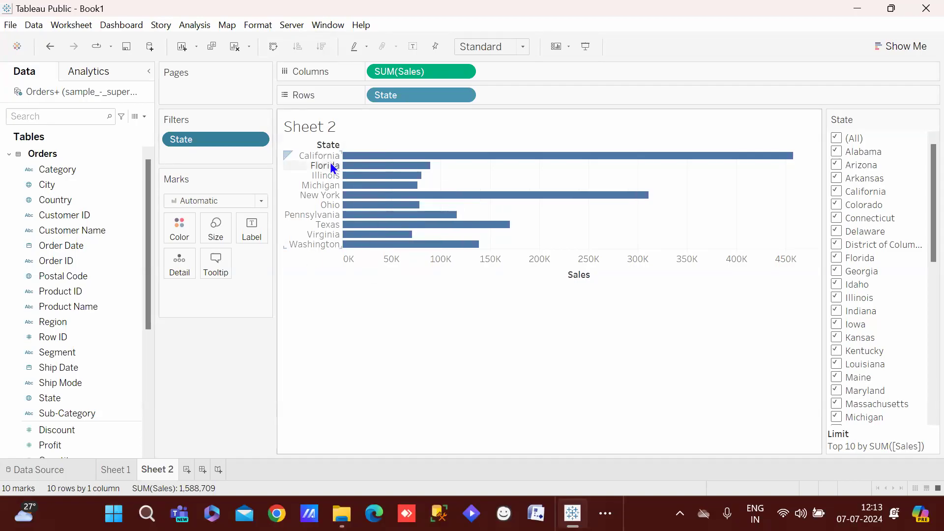
{"action": "left_click", "coordinate": [114, 470]}
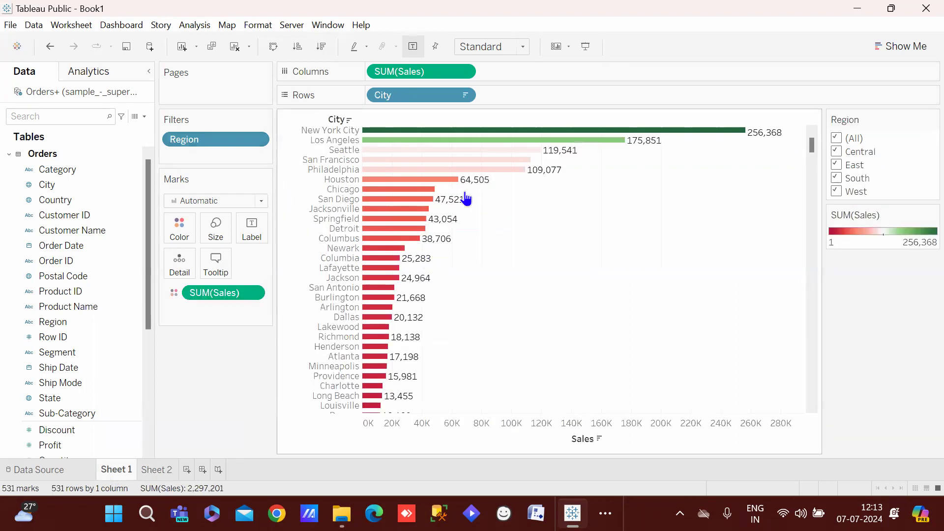
{"action": "left_click_drag", "start_coordinate": [516, 263], "coordinate": [364, 157]}
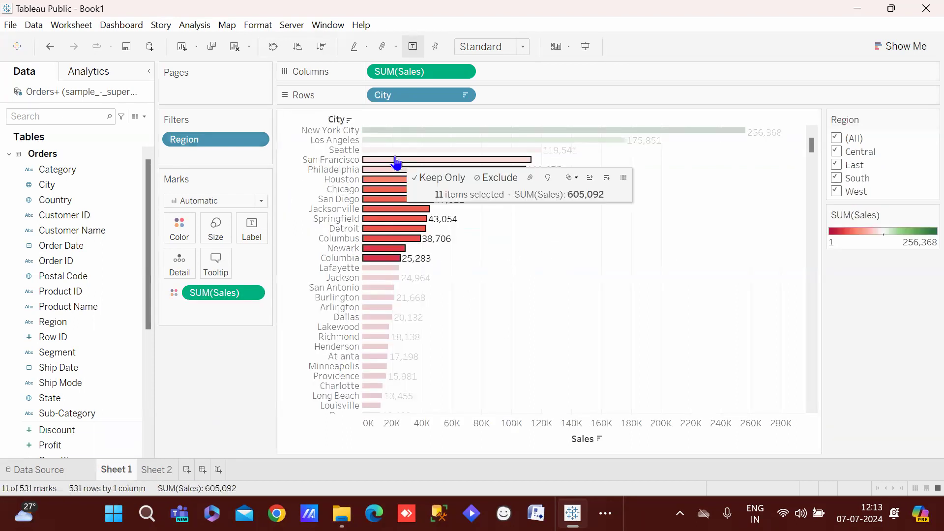
{"action": "left_click", "coordinate": [542, 323]}
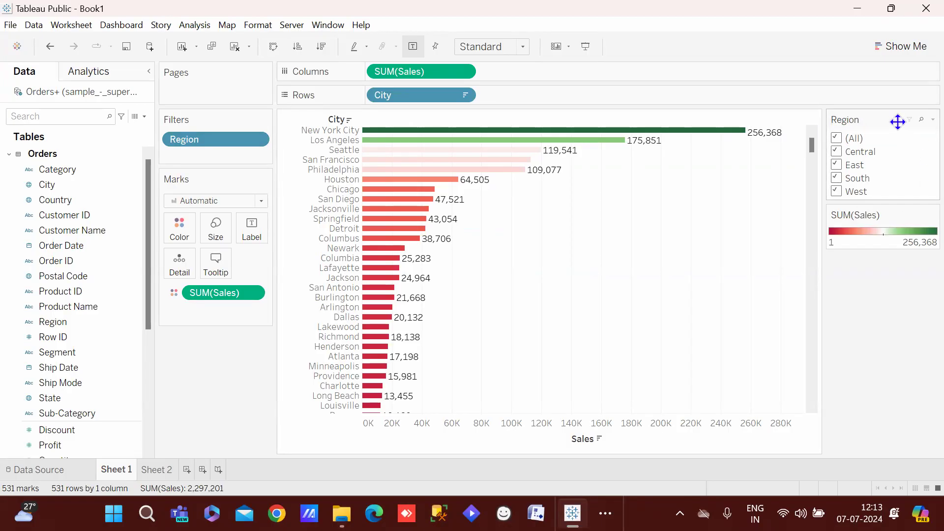
{"action": "left_click", "coordinate": [158, 469]}
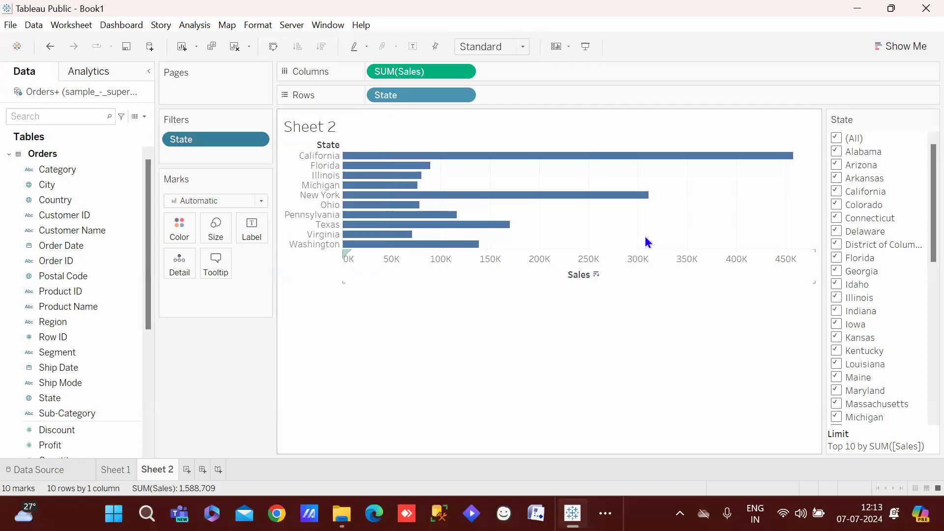
{"action": "mouse_move", "coordinate": [857, 218]}
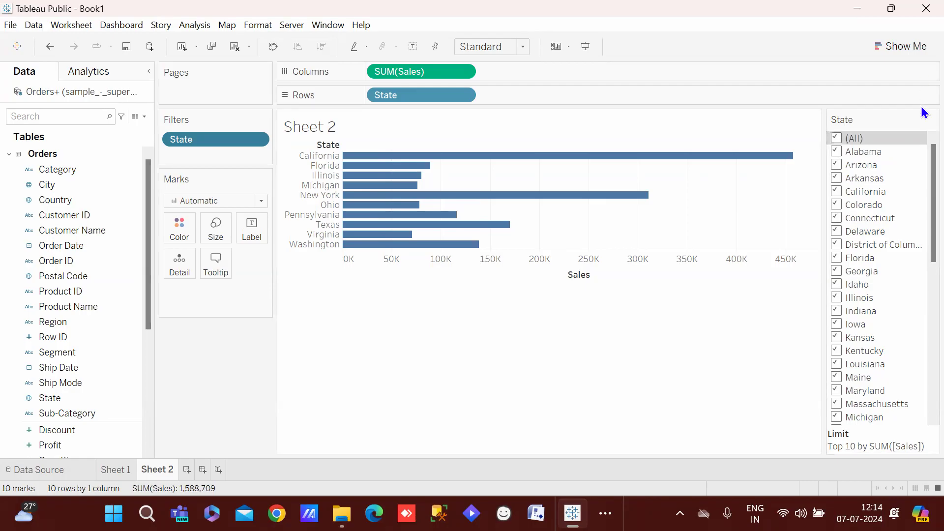
Bring up the State filter card's menu, then return to Sheet 1
{"action": "left_click", "coordinate": [932, 119]}
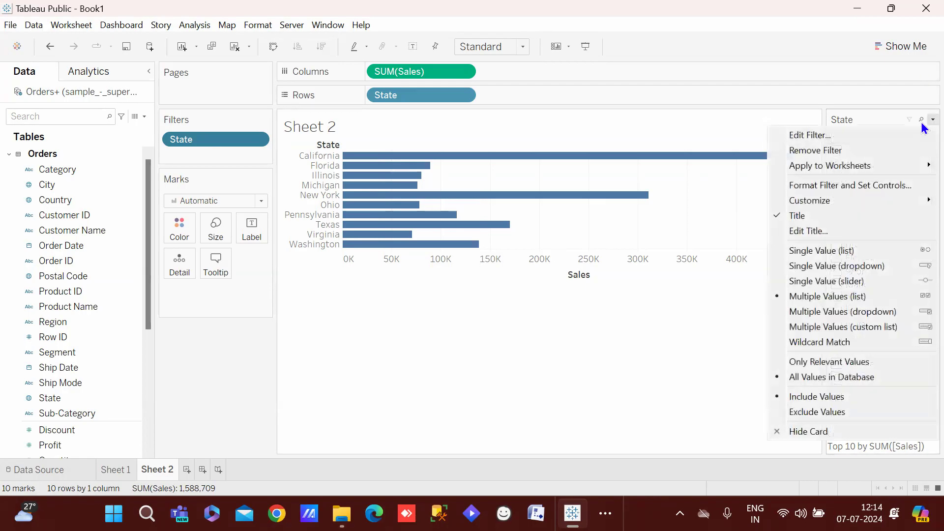
{"action": "left_click", "coordinate": [719, 122]}
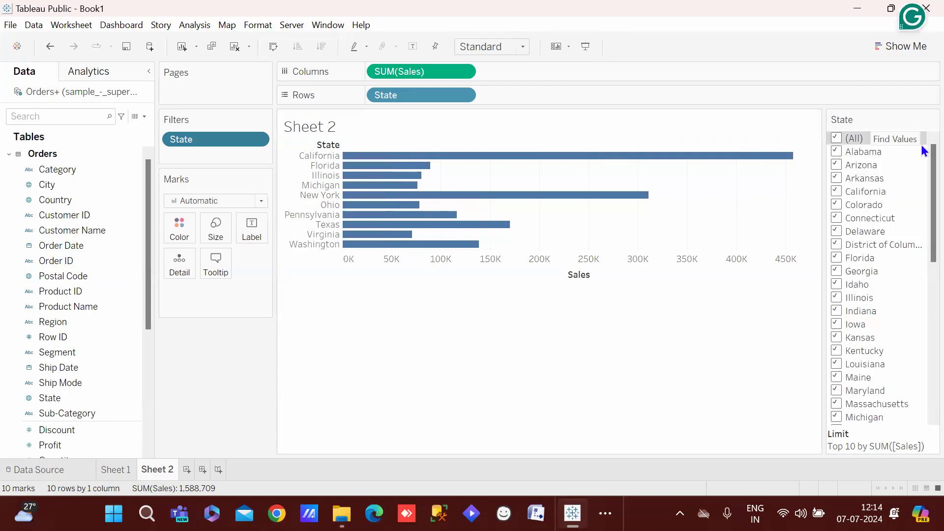
{"action": "right_click", "coordinate": [921, 119]}
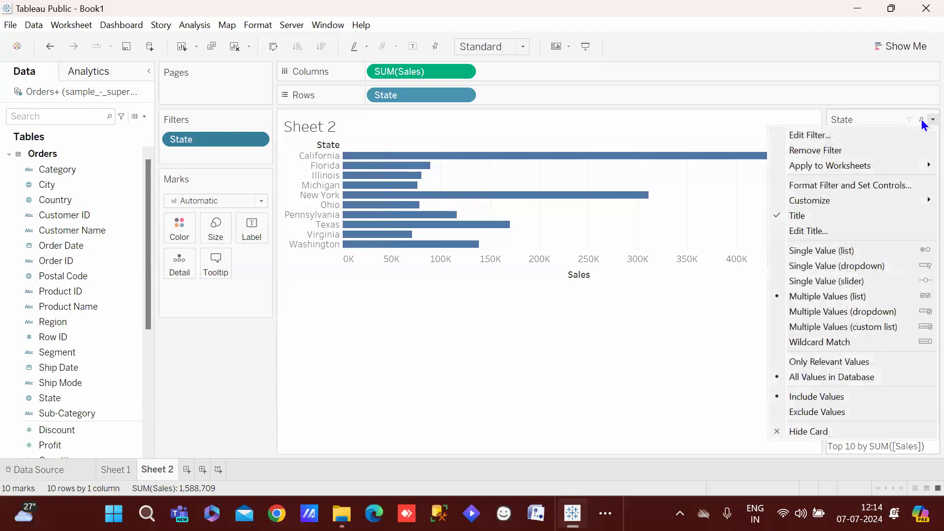
{"action": "left_click", "coordinate": [770, 113]}
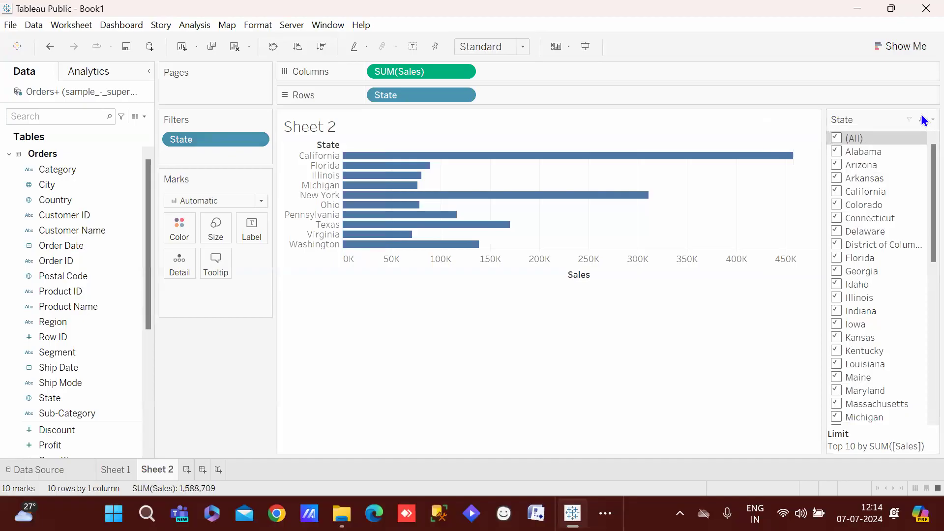
{"action": "right_click", "coordinate": [922, 121]}
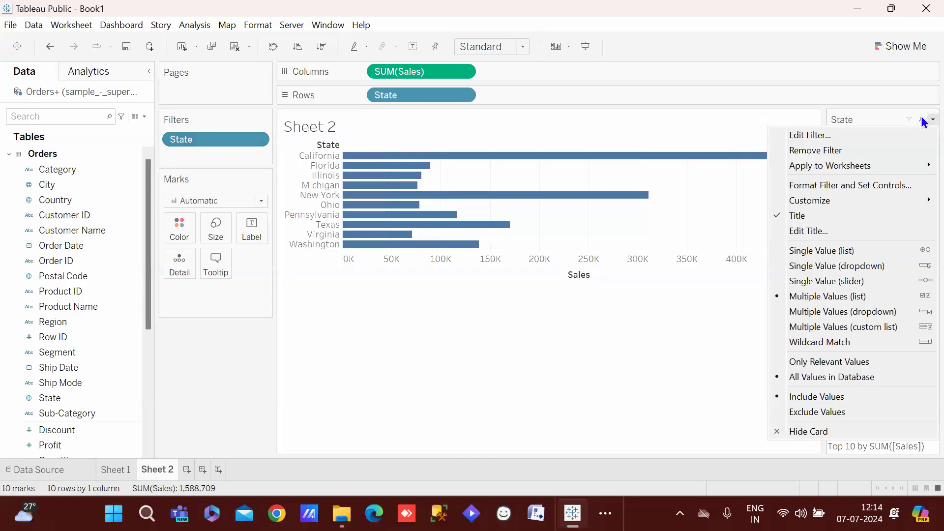
{"action": "right_click", "coordinate": [922, 116]}
{"action": "right_click", "coordinate": [921, 116]}
{"action": "right_click", "coordinate": [921, 116]}
{"action": "right_click", "coordinate": [921, 116]}
{"action": "left_click", "coordinate": [123, 470]}
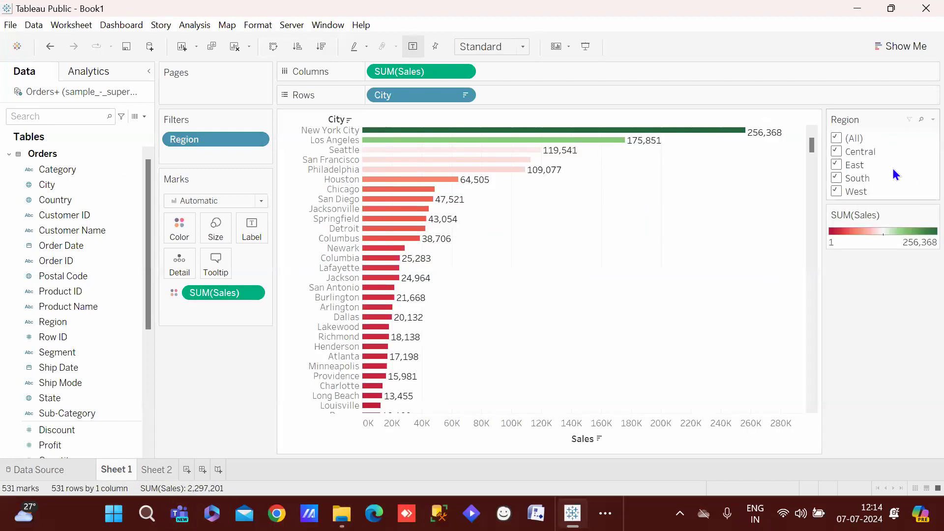
Set the Region filter card to Single Value (list)
{"action": "right_click", "coordinate": [921, 118]}
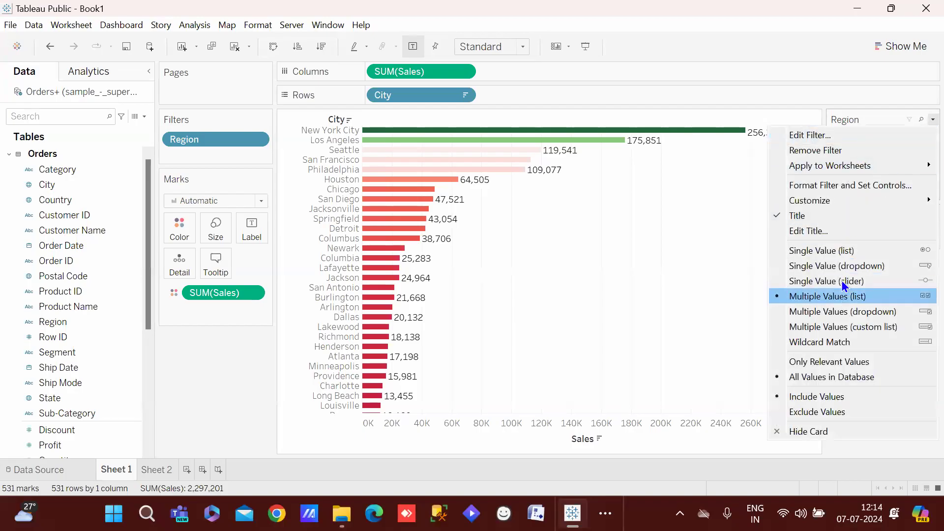
{"action": "left_click", "coordinate": [842, 74]}
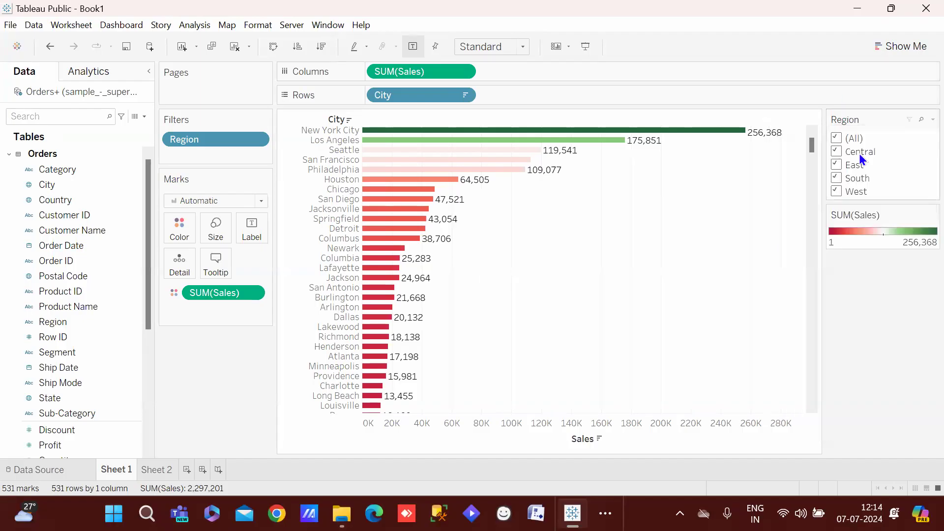
{"action": "right_click", "coordinate": [922, 118]}
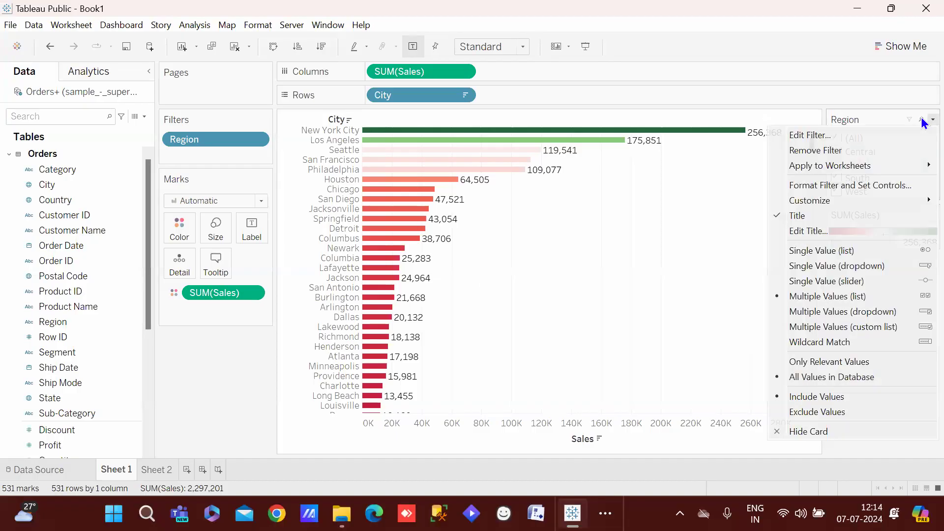
{"action": "left_click", "coordinate": [814, 250]}
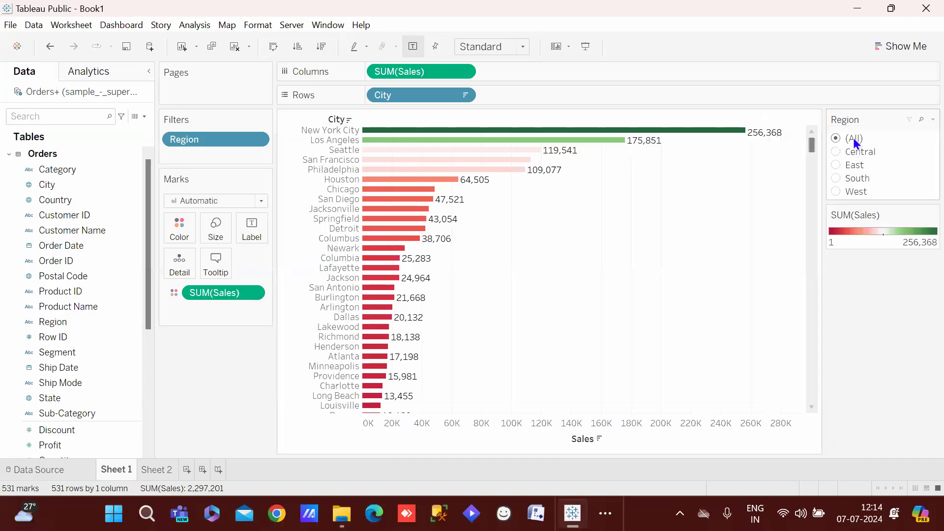
Try Central, East and West, settle on East, then make the filter Single Value (dropdown)
{"action": "left_click", "coordinate": [834, 152]}
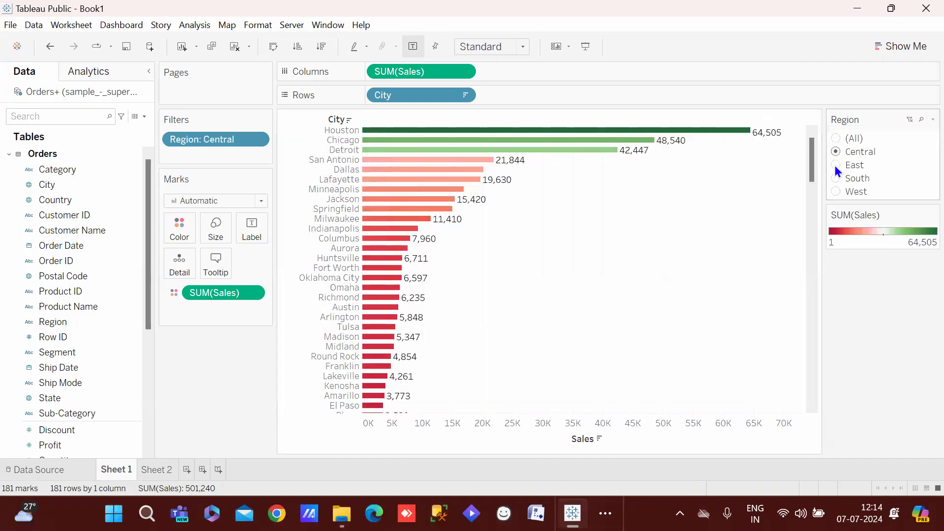
{"action": "left_click", "coordinate": [835, 165]}
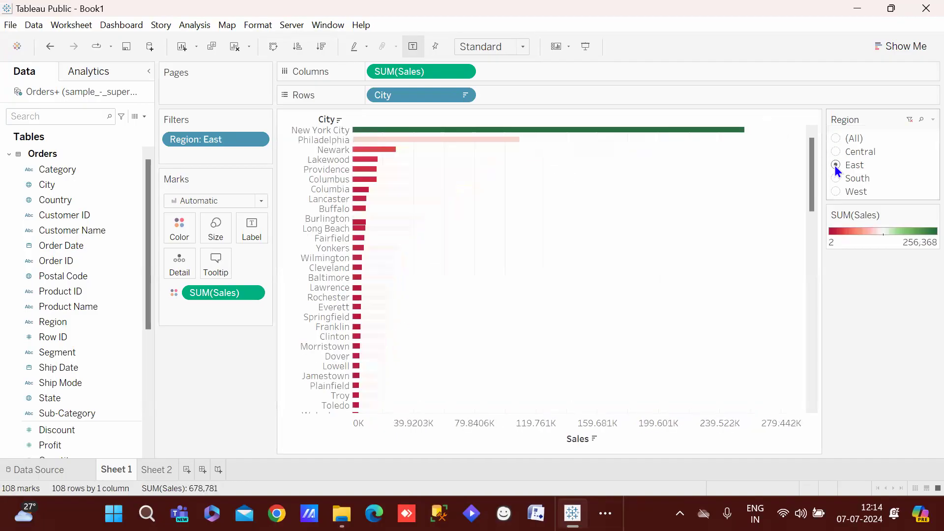
{"action": "left_click", "coordinate": [837, 190]}
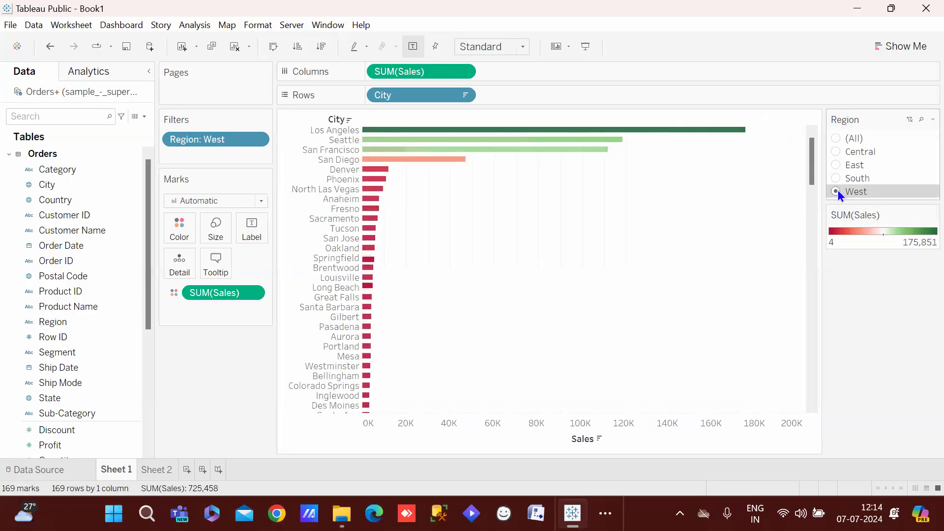
{"action": "left_click", "coordinate": [835, 165]}
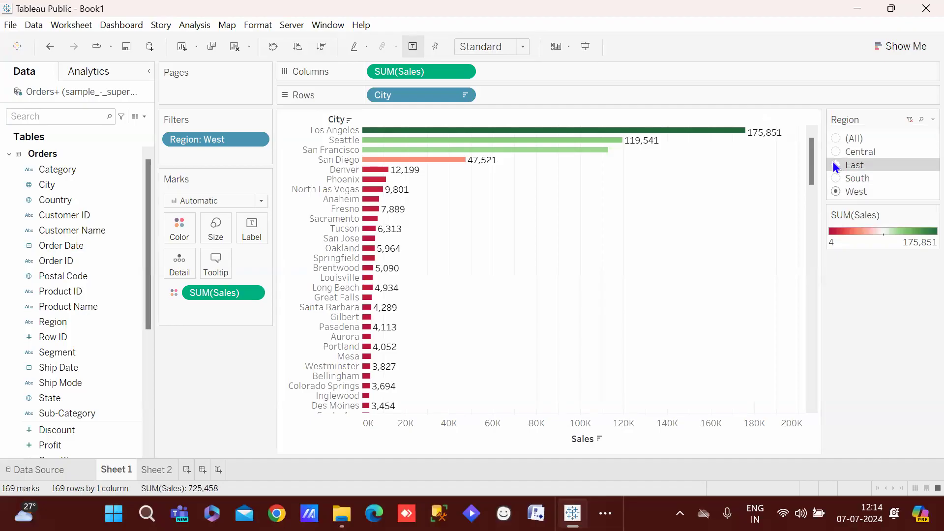
{"action": "left_click", "coordinate": [835, 152]}
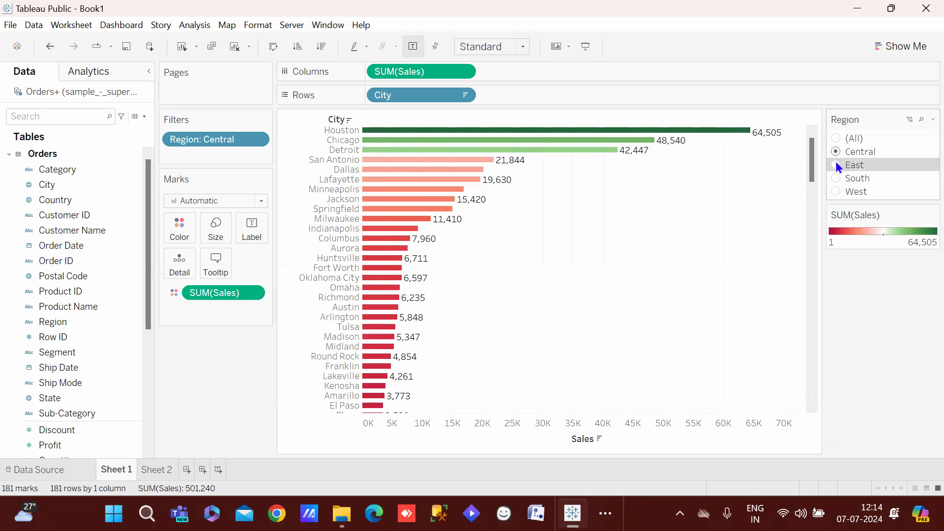
{"action": "left_click", "coordinate": [838, 166]}
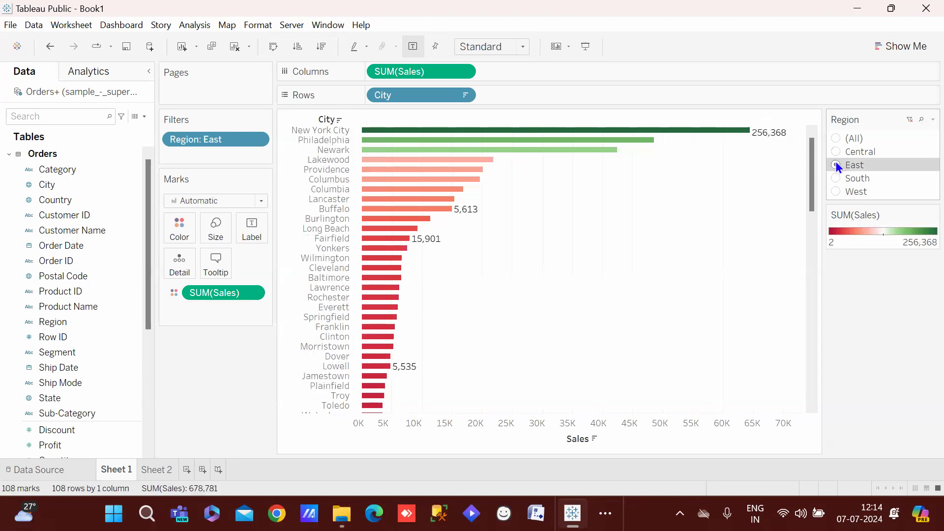
{"action": "left_click", "coordinate": [932, 120]}
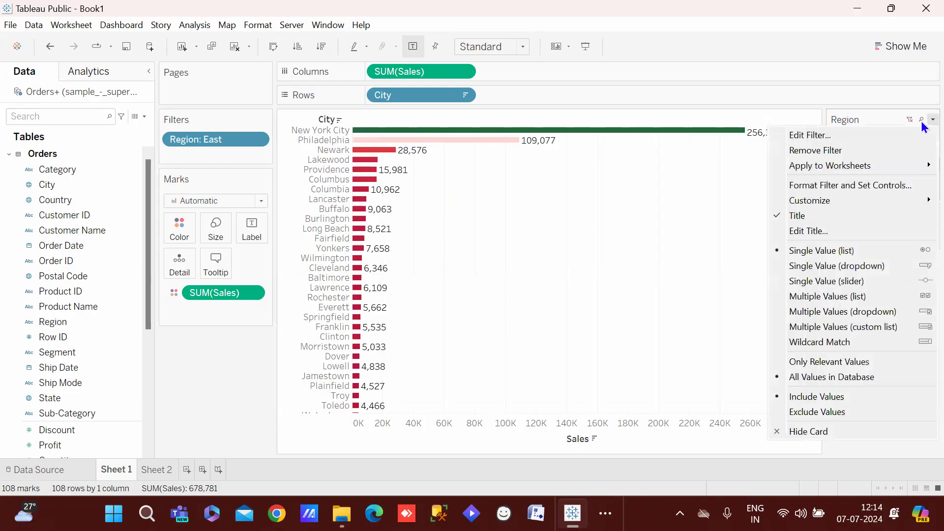
{"action": "left_click", "coordinate": [861, 266]}
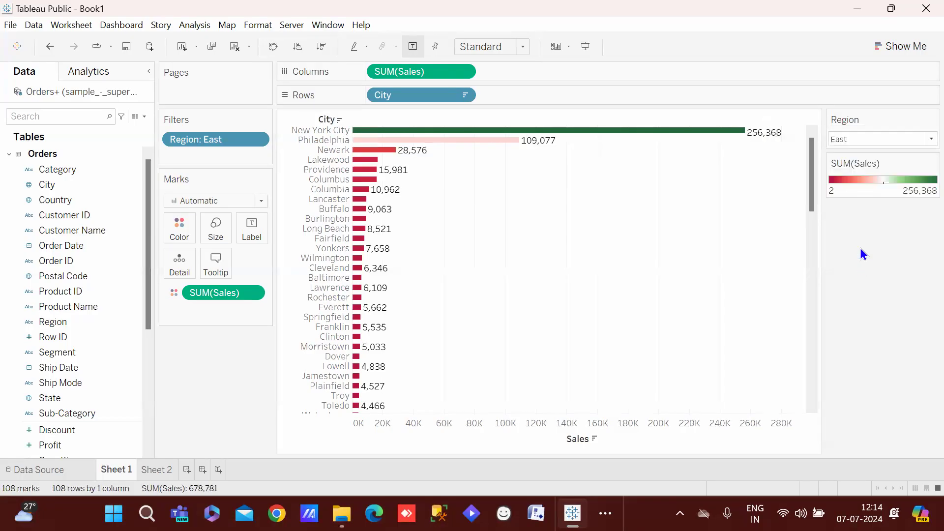
Switch the Region filter to Multiple Values (list) and tick South alongside East
{"action": "left_click", "coordinate": [924, 143]}
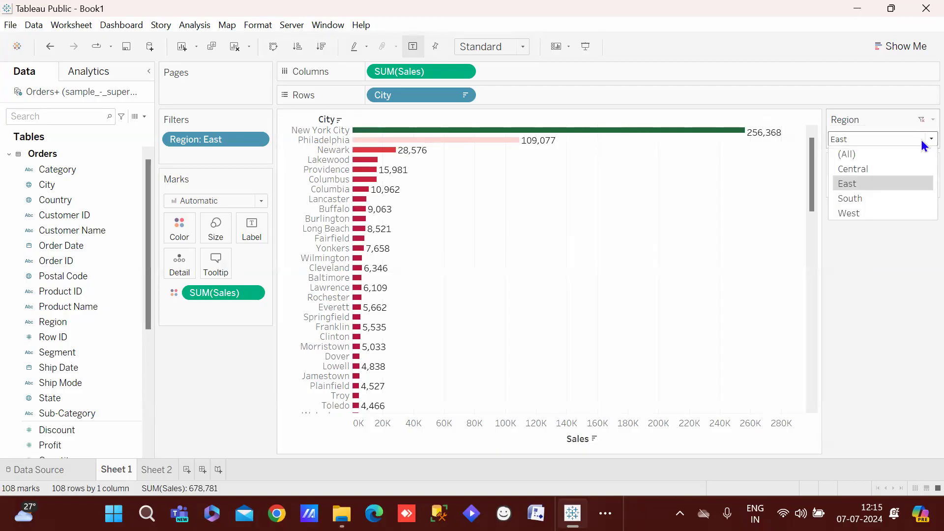
{"action": "left_click", "coordinate": [921, 122]}
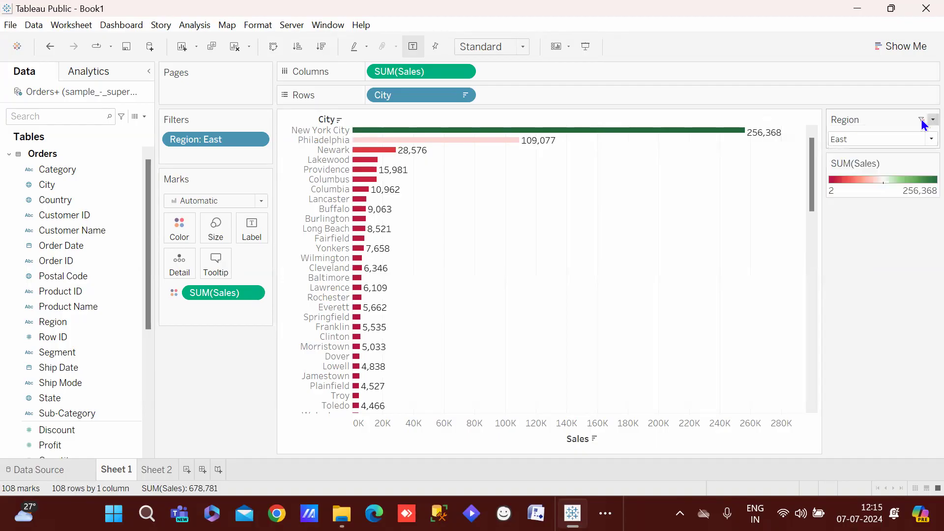
{"action": "right_click", "coordinate": [921, 120]}
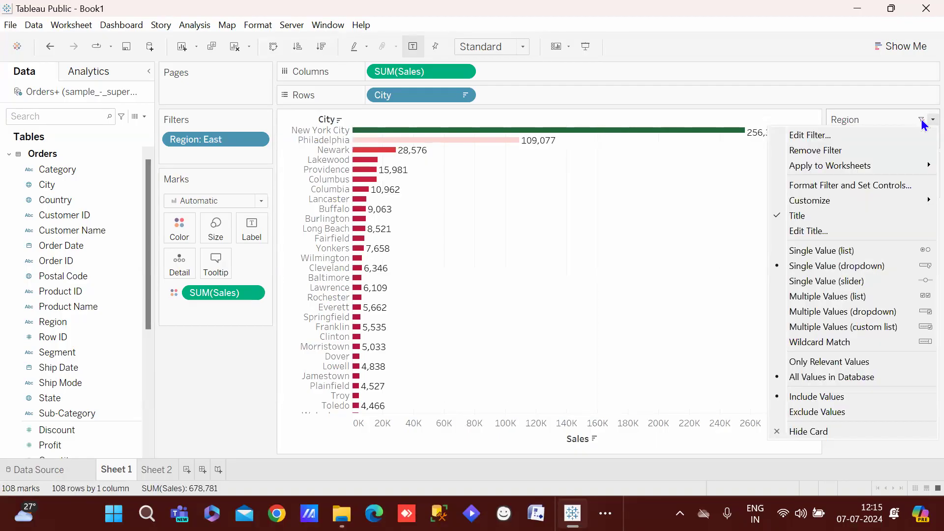
{"action": "left_click", "coordinate": [859, 299]}
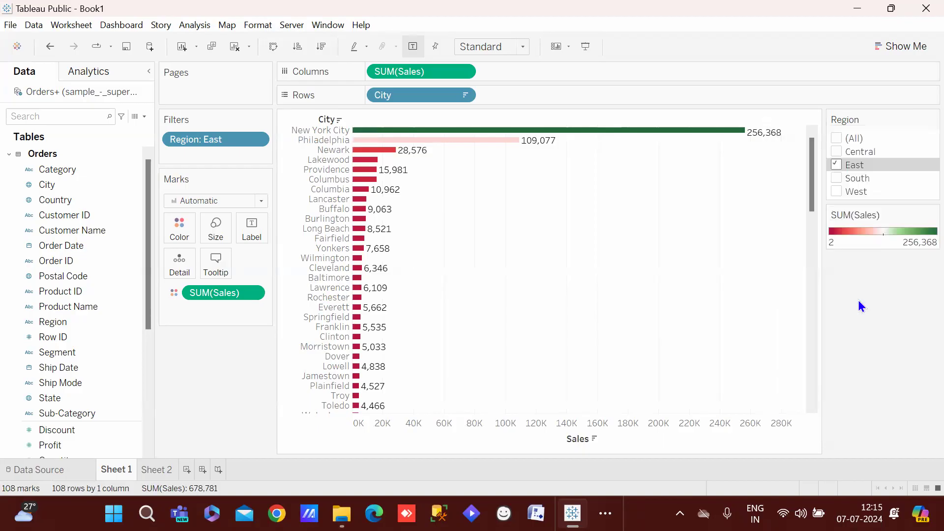
{"action": "left_click", "coordinate": [840, 175]}
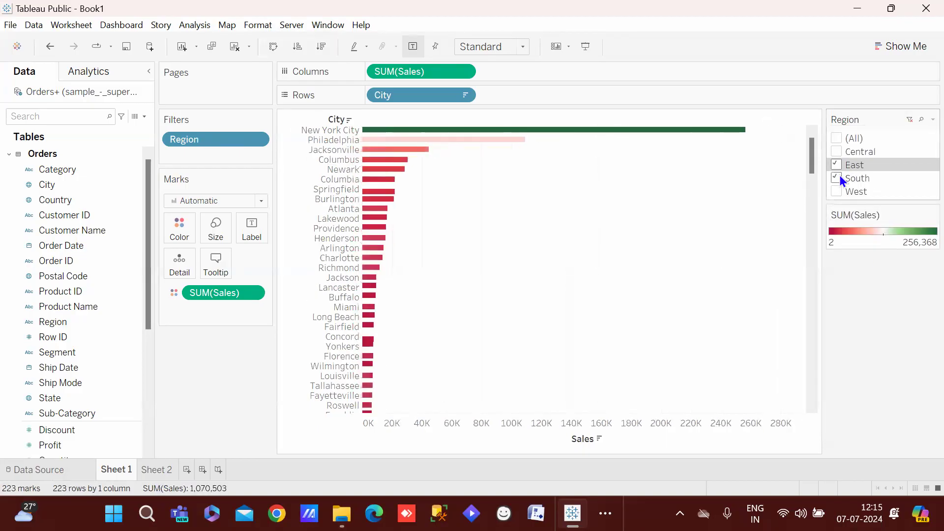
{"action": "left_click", "coordinate": [927, 120]}
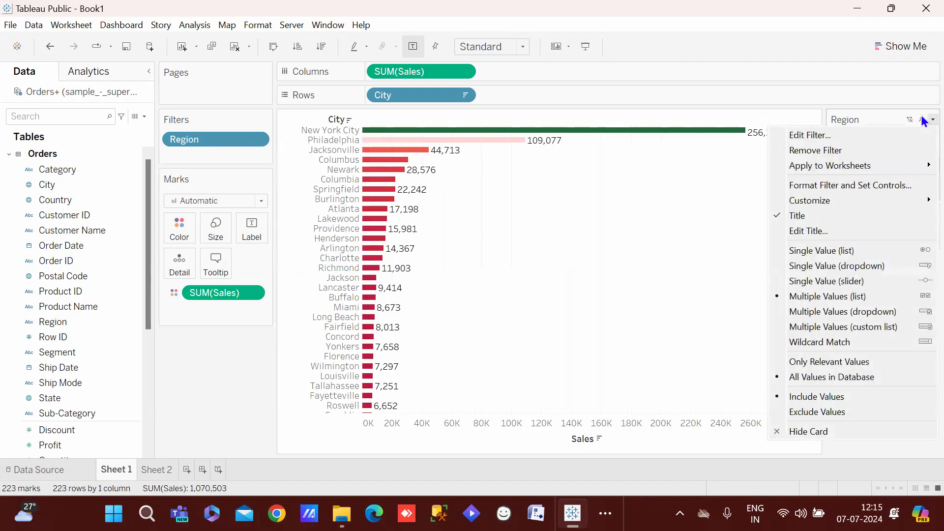
Make the Region filter a multi-select dropdown and include the Central region
{"action": "left_click", "coordinate": [821, 310]}
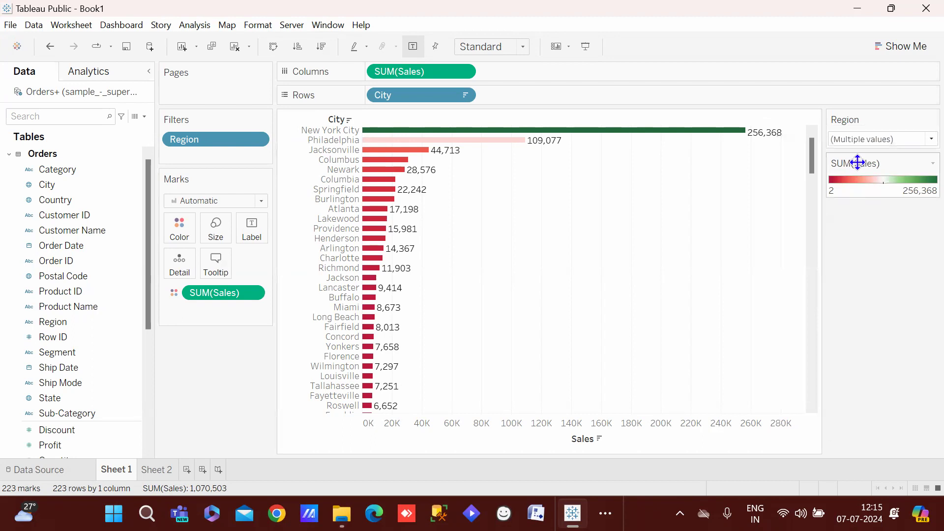
{"action": "left_click", "coordinate": [854, 140]}
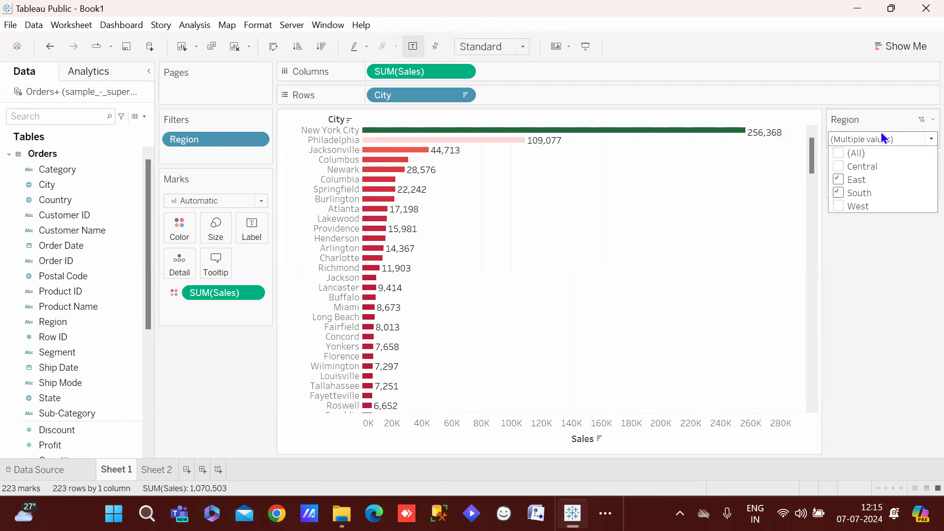
{"action": "left_click", "coordinate": [921, 135]}
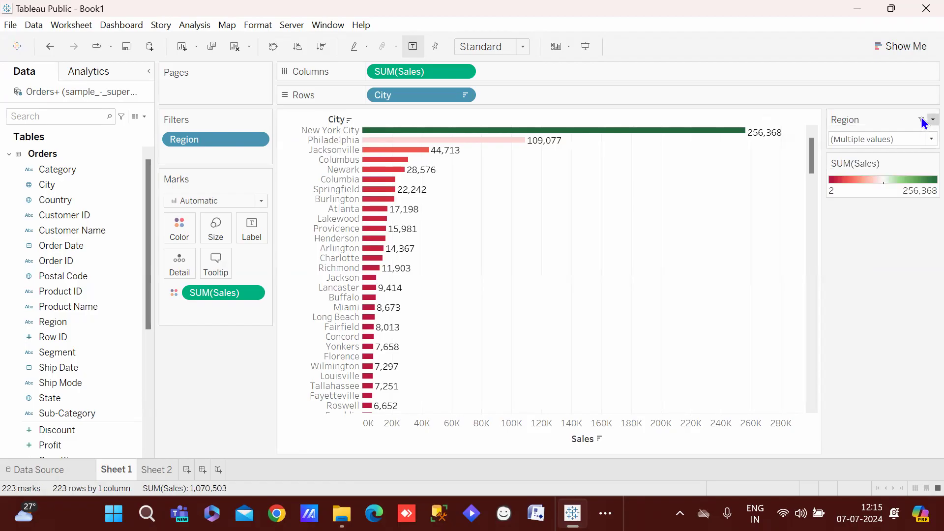
{"action": "left_click", "coordinate": [932, 120]}
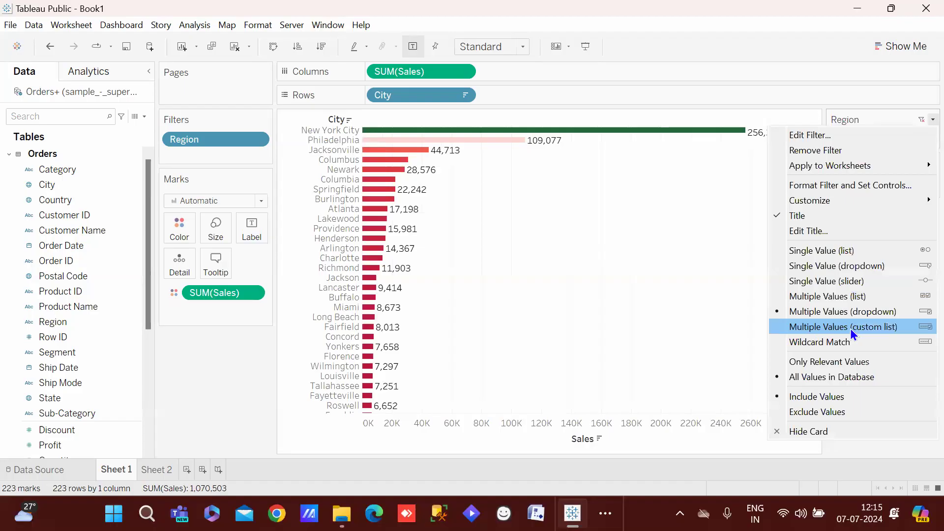
{"action": "left_click", "coordinate": [842, 97]}
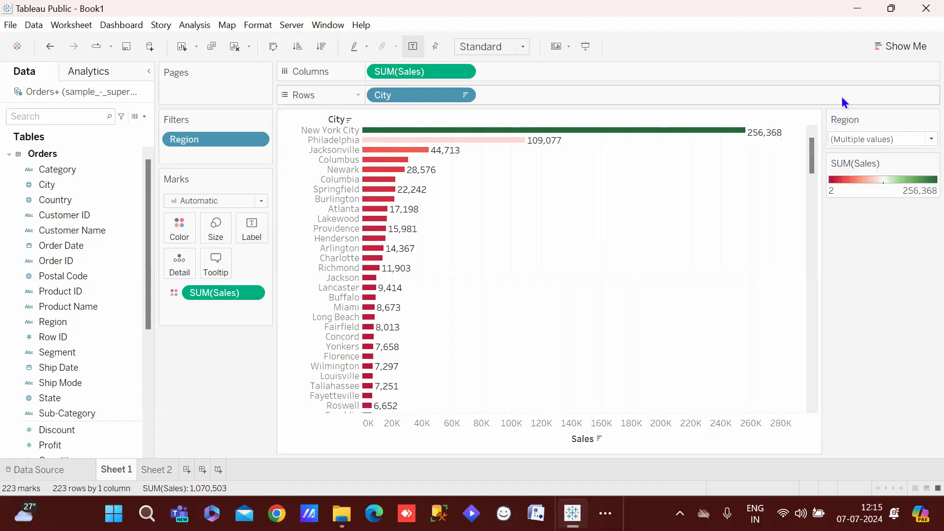
{"action": "left_click", "coordinate": [860, 137]}
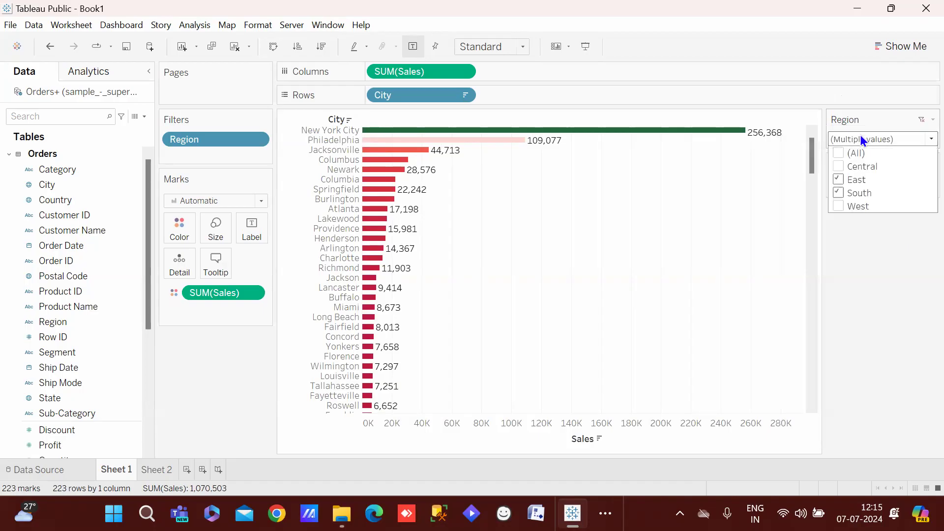
{"action": "left_click", "coordinate": [838, 166]}
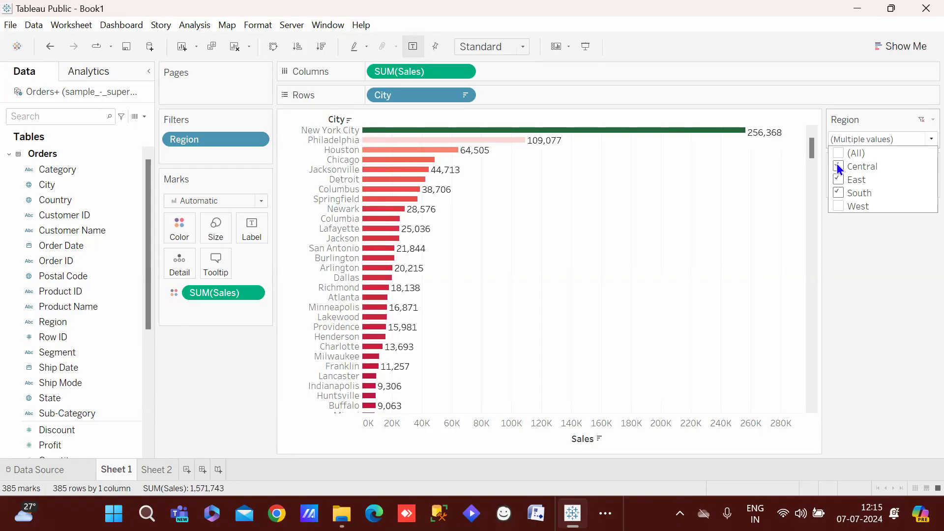
{"action": "left_click", "coordinate": [932, 120]}
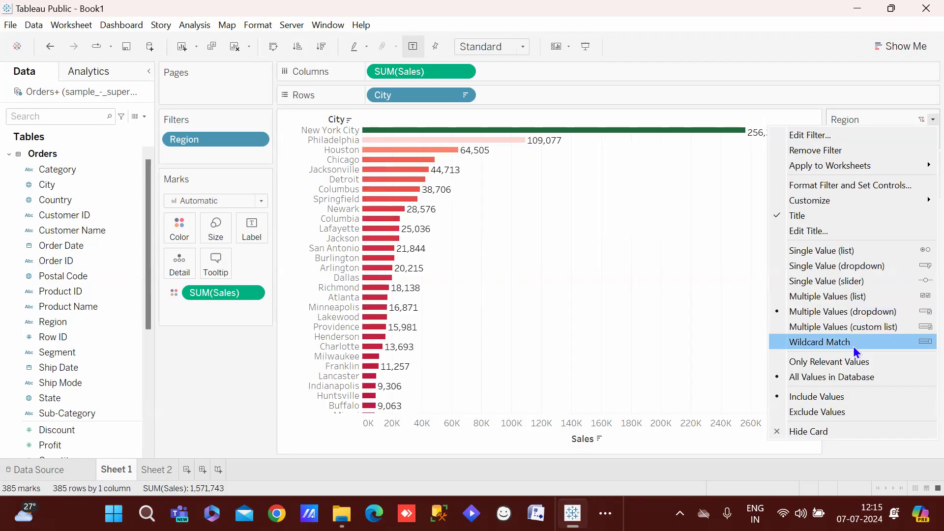
{"action": "left_click", "coordinate": [878, 97]}
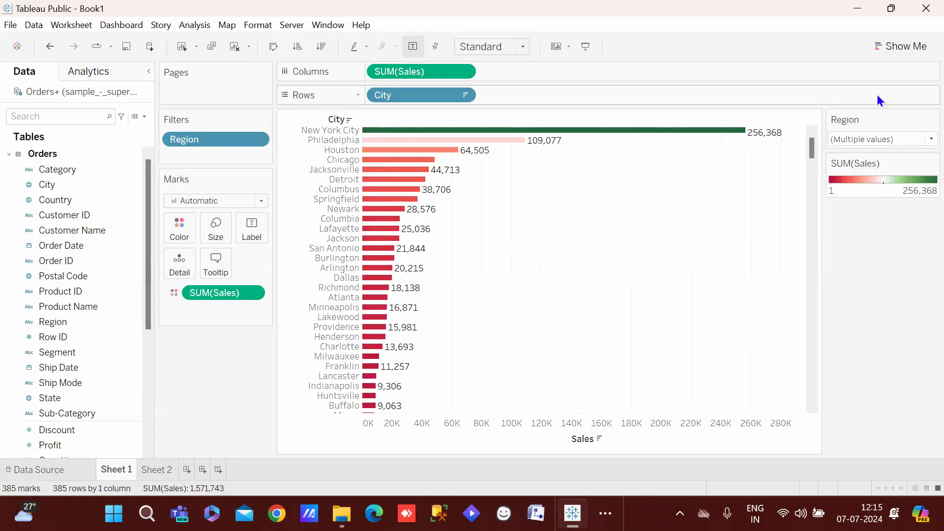
Leave the Region filter options unchanged and return to Sheet 2's top-10 states Sales chart
{"action": "left_click", "coordinate": [893, 139]}
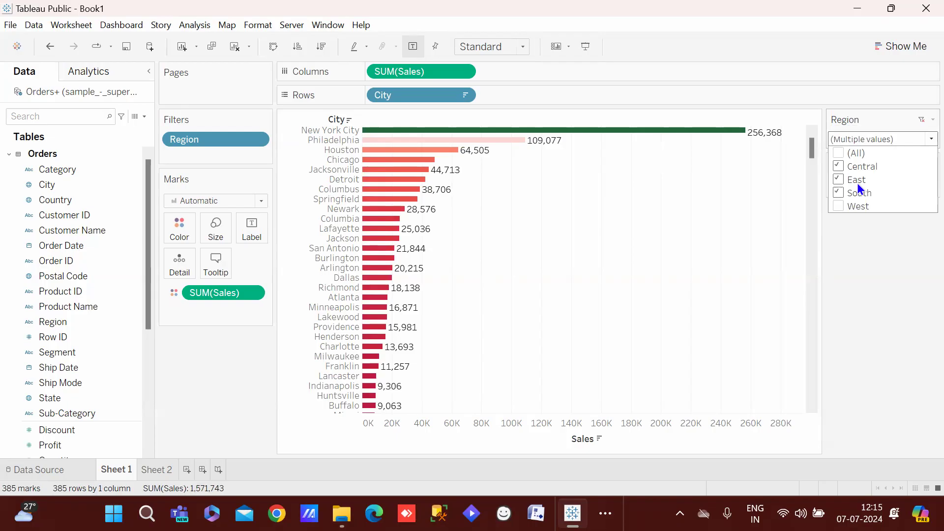
{"action": "left_click", "coordinate": [921, 124]}
{"action": "left_click", "coordinate": [921, 120]}
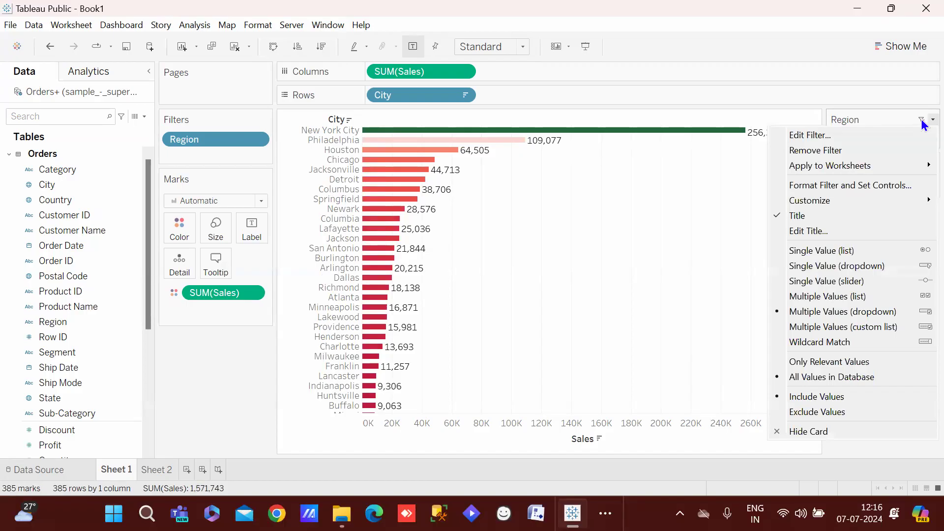
{"action": "left_click", "coordinate": [922, 122]}
{"action": "left_click", "coordinate": [922, 122]}
{"action": "left_click", "coordinate": [923, 122]}
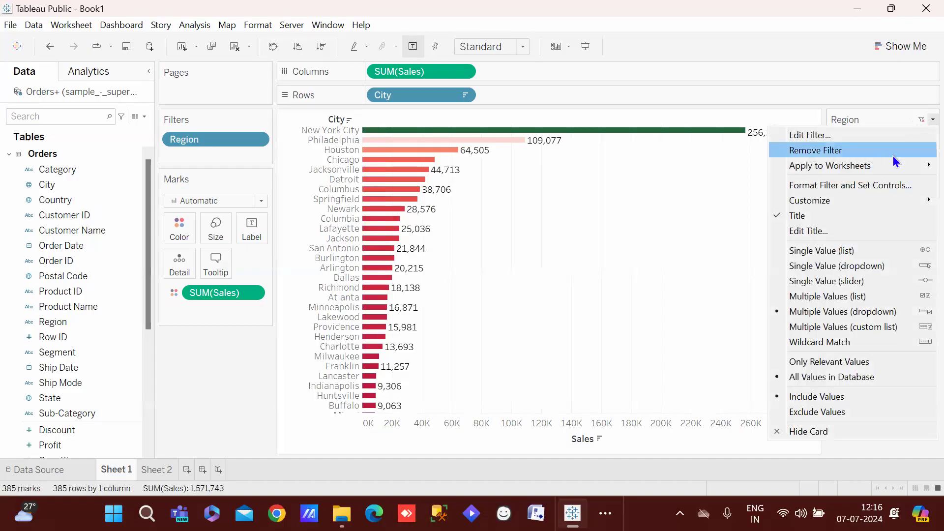
{"action": "left_click", "coordinate": [875, 72]}
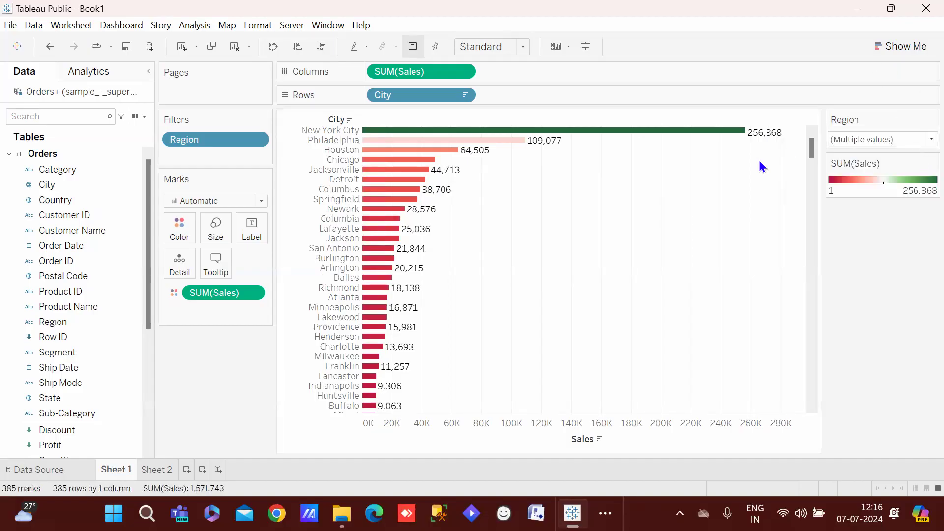
{"action": "left_click", "coordinate": [163, 469]}
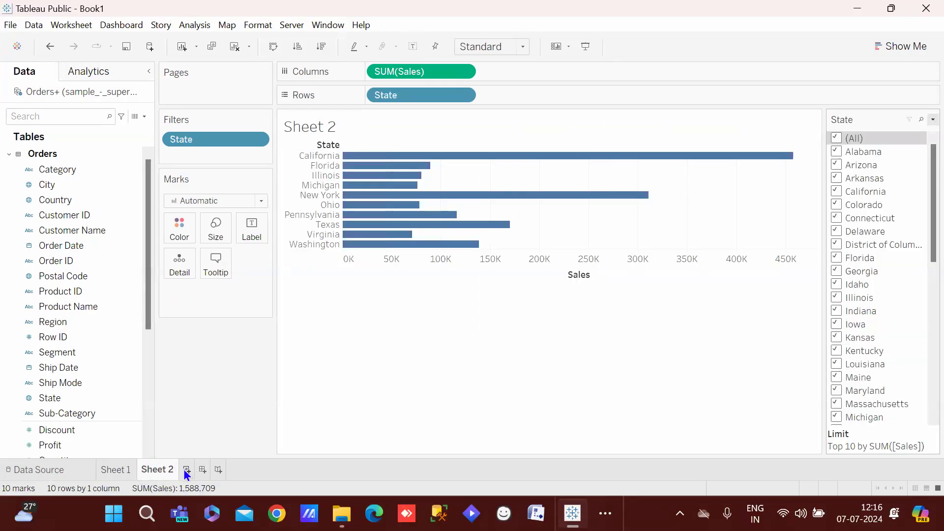
Create Sheet 3 with Order Date on Rows, drilled down through quarter, month and day
{"action": "left_click", "coordinate": [186, 470]}
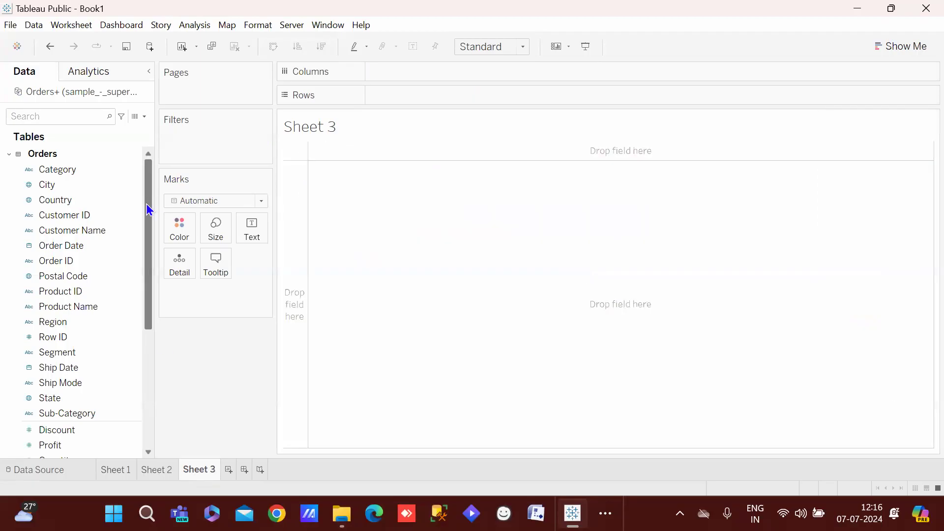
{"action": "left_click_drag", "start_coordinate": [146, 210], "coordinate": [148, 143]}
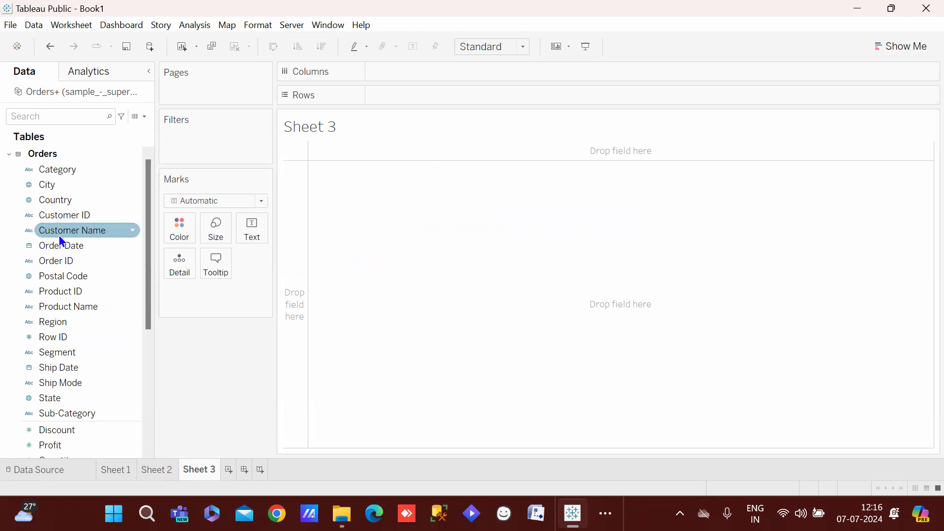
{"action": "left_click_drag", "start_coordinate": [49, 245], "coordinate": [389, 98]}
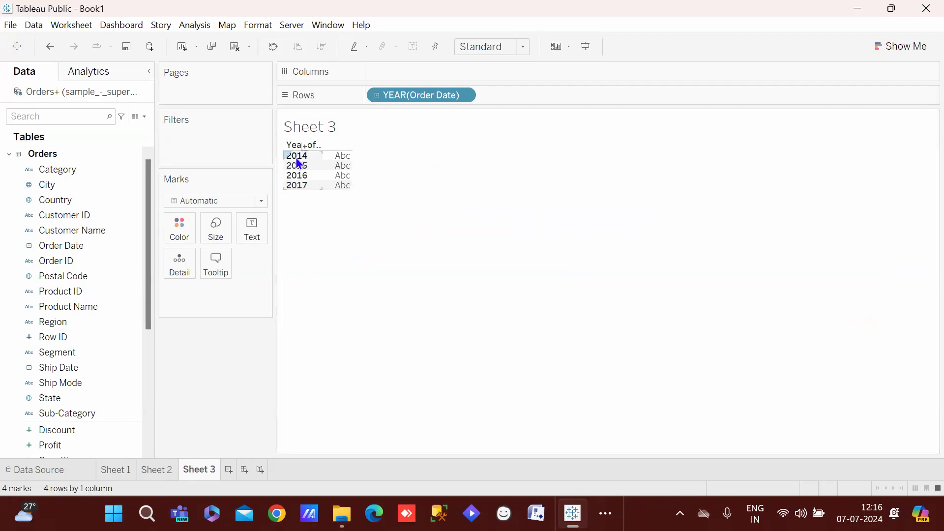
{"action": "mouse_move", "coordinate": [343, 181]}
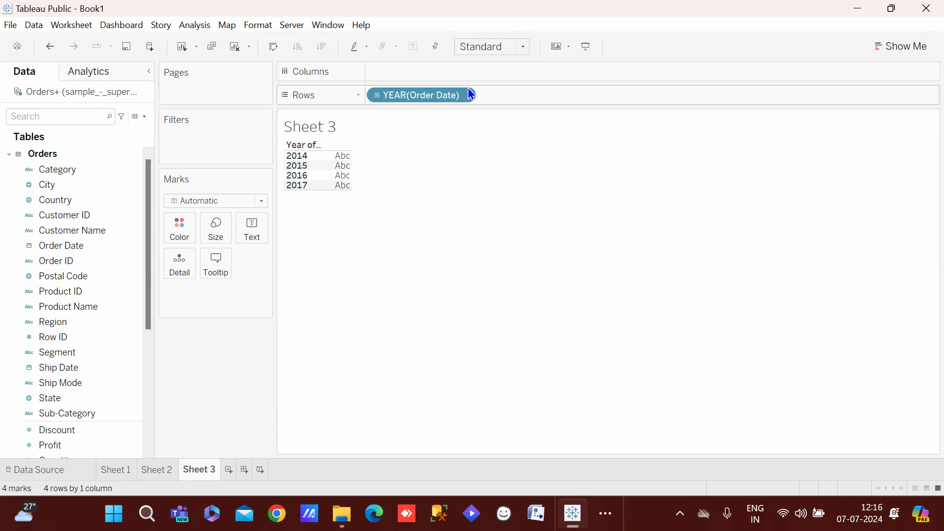
{"action": "left_click", "coordinate": [377, 95]}
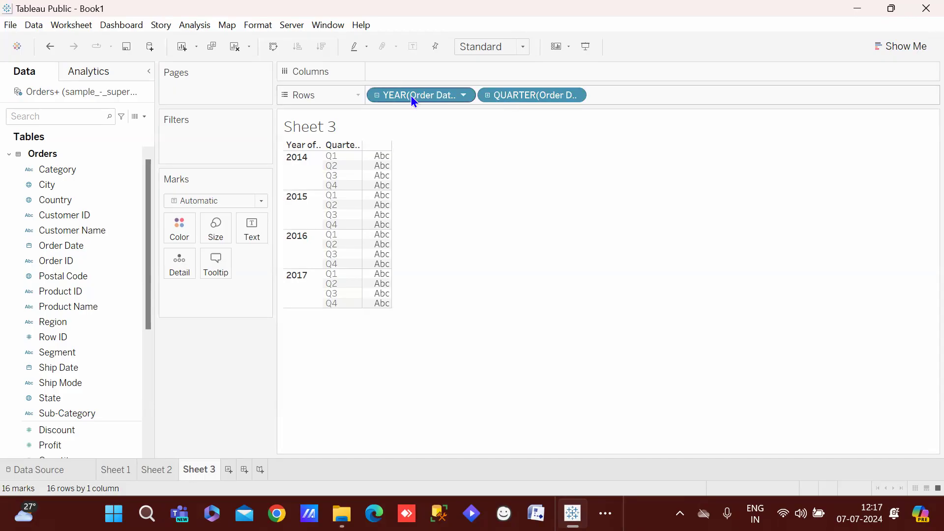
{"action": "left_click", "coordinate": [488, 95]}
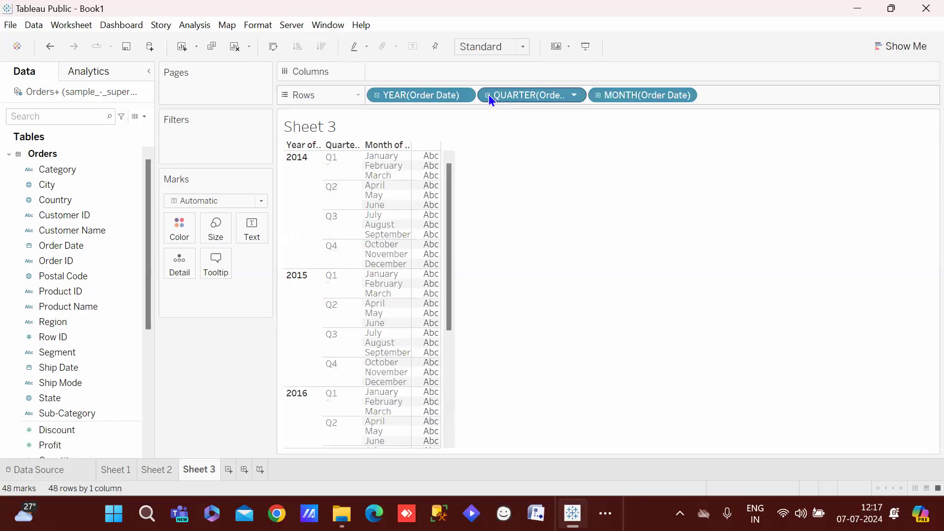
{"action": "left_click", "coordinate": [598, 95]}
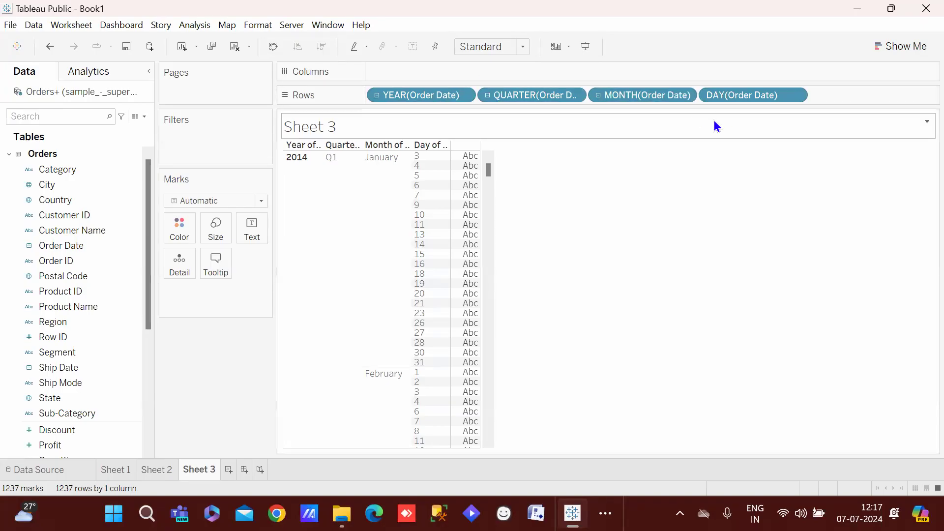
Remove the day, month, quarter and year Order Date pills, leaving Sheet 3 empty
{"action": "left_click_drag", "start_coordinate": [720, 91], "coordinate": [681, 235]}
{"action": "left_click_drag", "start_coordinate": [606, 92], "coordinate": [576, 217]}
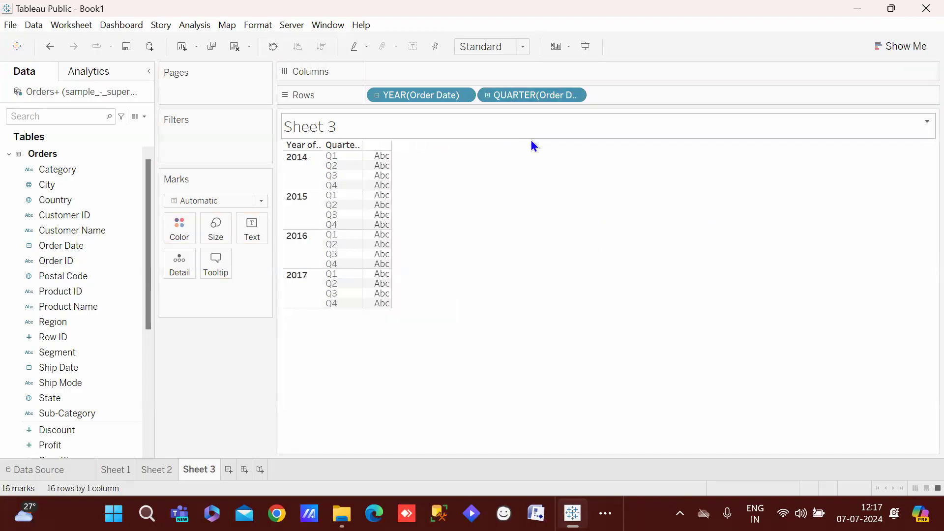
{"action": "left_click_drag", "start_coordinate": [520, 93], "coordinate": [535, 247]}
{"action": "left_click_drag", "start_coordinate": [413, 94], "coordinate": [455, 286]}
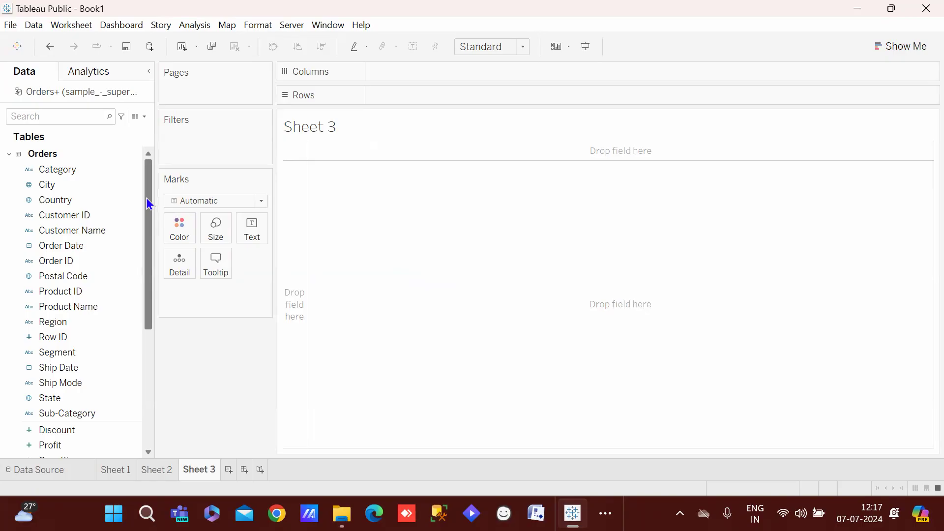
{"action": "scroll", "coordinate": [148, 203], "scroll_direction": "down", "scroll_amount": 2}
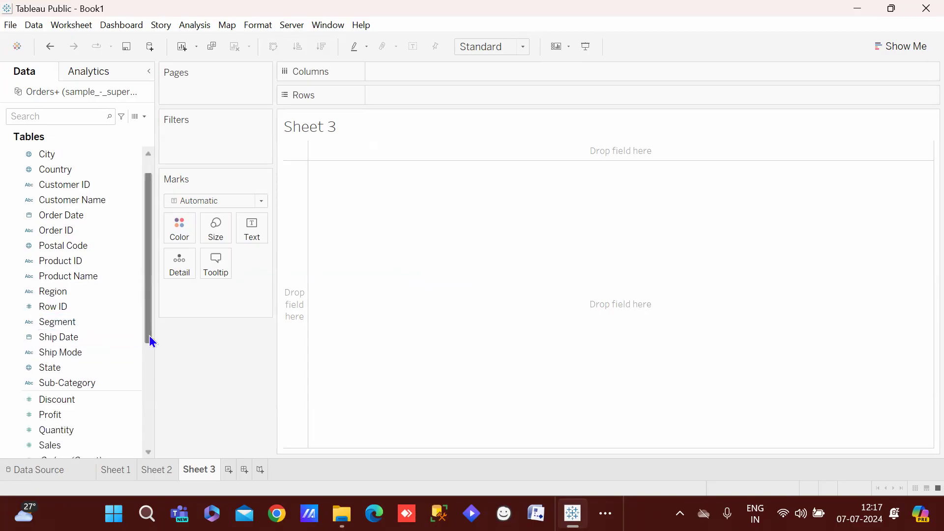
{"action": "scroll", "coordinate": [145, 329], "scroll_direction": "up", "scroll_amount": 2}
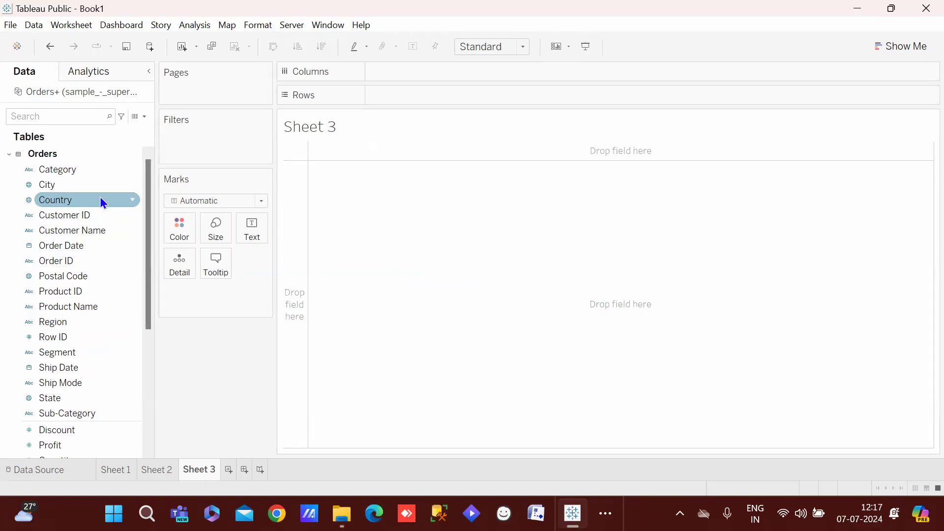
{"action": "left_click", "coordinate": [134, 200]}
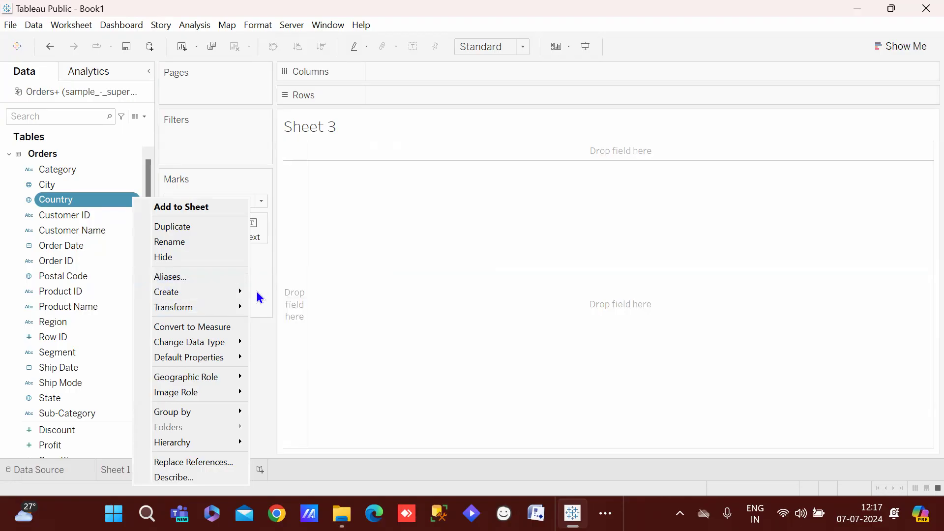
{"action": "mouse_move", "coordinate": [240, 294]}
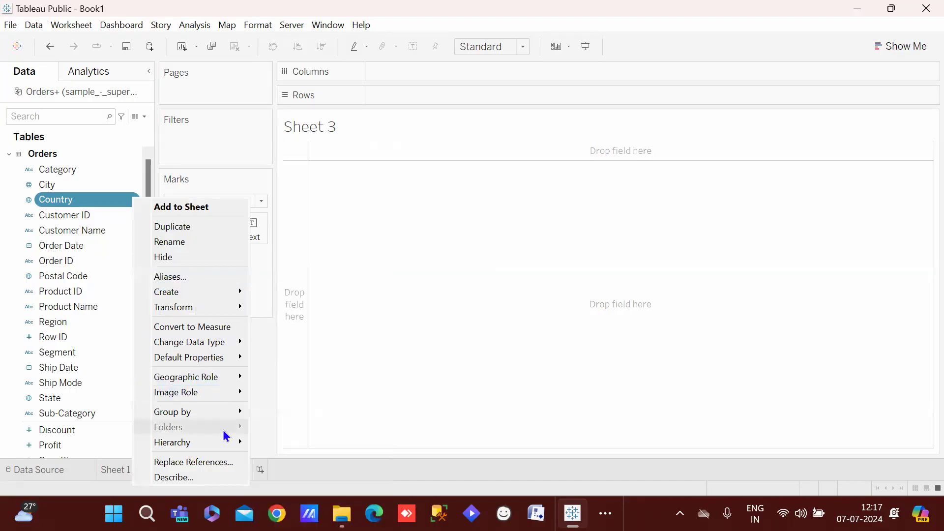
{"action": "mouse_move", "coordinate": [225, 441]}
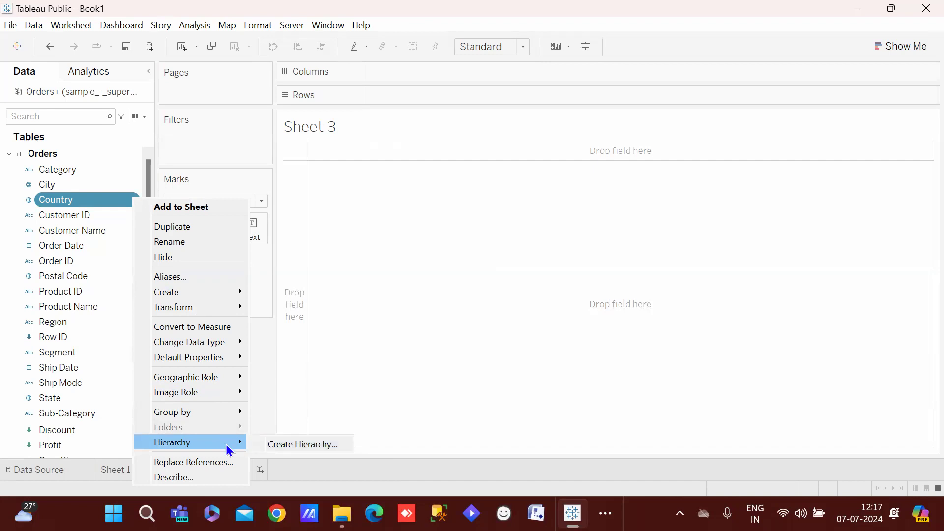
{"action": "left_click", "coordinate": [302, 450]}
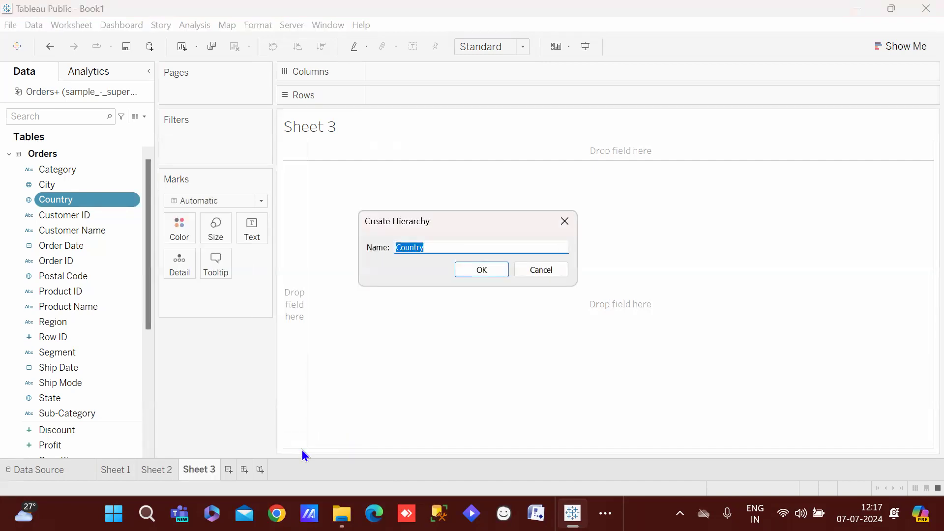
{"action": "key", "text": "BackSpace"}
{"action": "type", "text": "loc"}
{"action": "key", "text": "BackSpace"}
{"action": "key", "text": "BackSpace"}
{"action": "key", "text": "BackSpace"}
{"action": "type", "text": "locations"}
{"action": "left_click", "coordinate": [485, 265]}
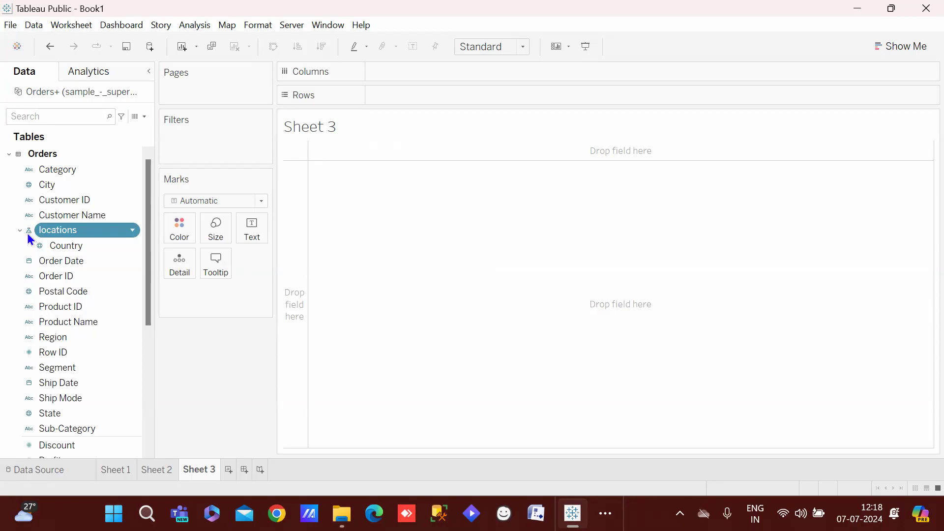
{"action": "left_click", "coordinate": [131, 228]}
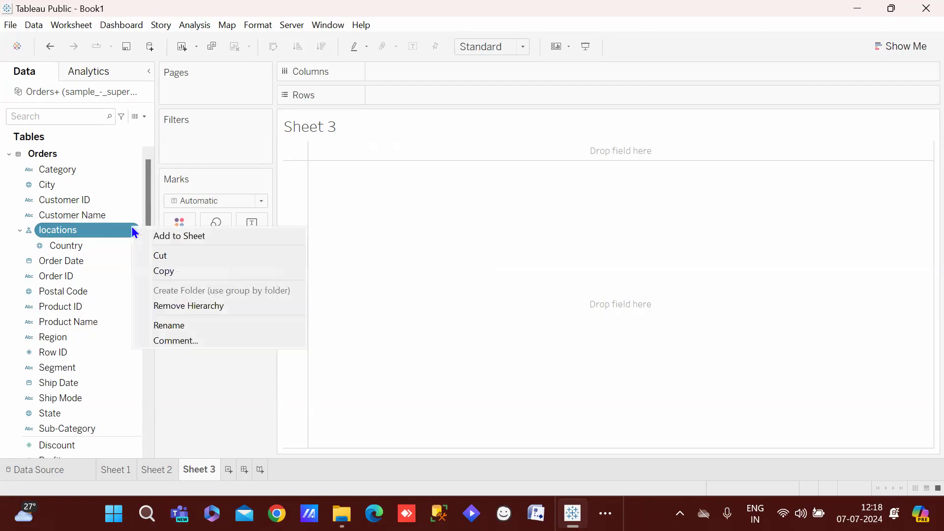
{"action": "left_click", "coordinate": [19, 230]}
{"action": "left_click", "coordinate": [19, 230]}
{"action": "left_click", "coordinate": [19, 230]}
{"action": "left_click", "coordinate": [19, 230]}
{"action": "left_click", "coordinate": [19, 230]}
{"action": "left_click", "coordinate": [19, 230]}
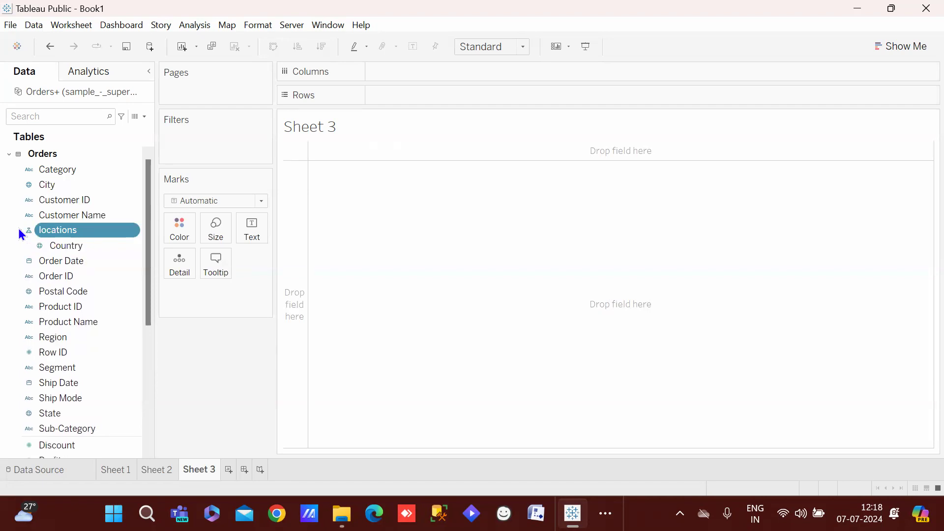
{"action": "left_click", "coordinate": [20, 232]}
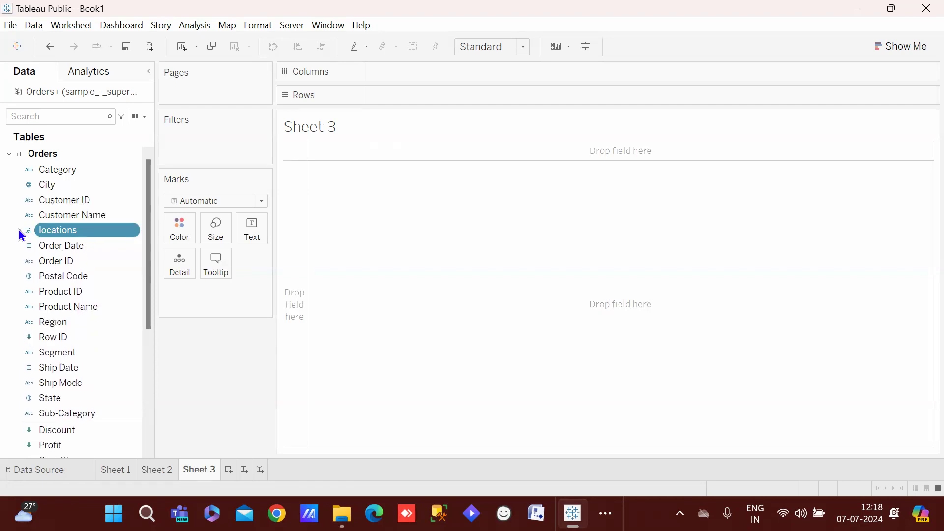
{"action": "key", "text": "ctrl+z"}
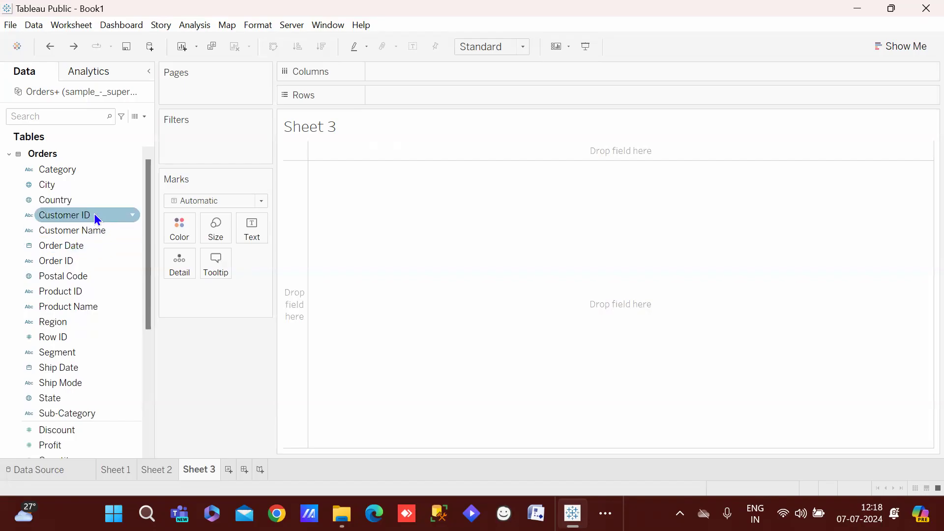
Duplicate the Country field and create a hierarchy named 'loc' from Country (copy)
{"action": "right_click", "coordinate": [84, 206]}
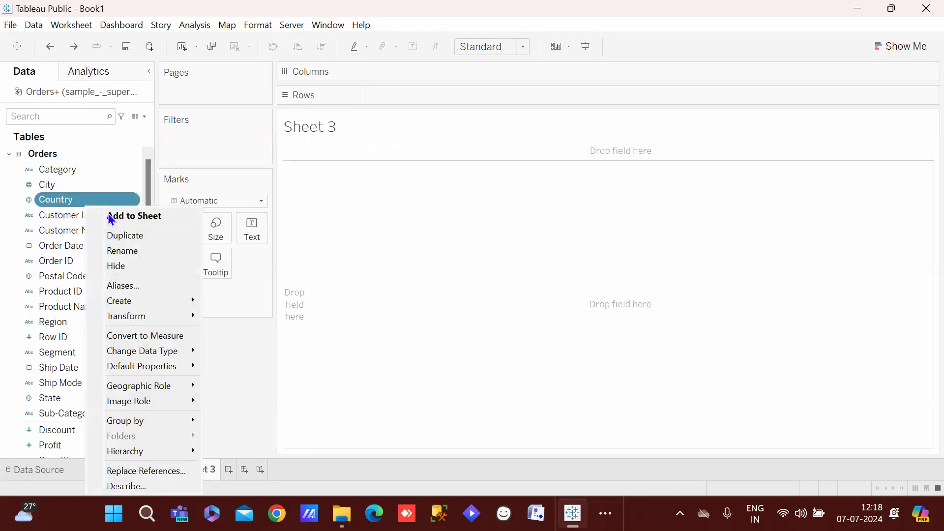
{"action": "left_click", "coordinate": [141, 235]}
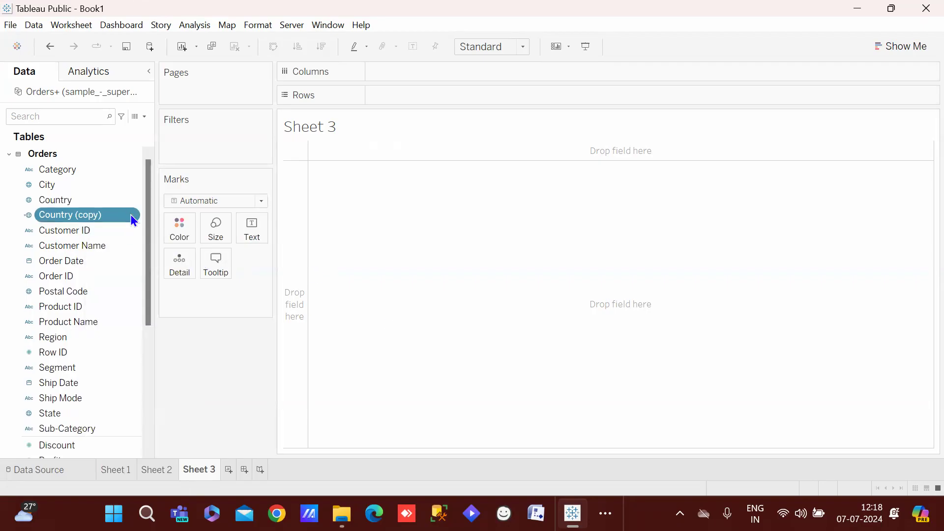
{"action": "left_click", "coordinate": [131, 216]}
{"action": "mouse_move", "coordinate": [206, 313]}
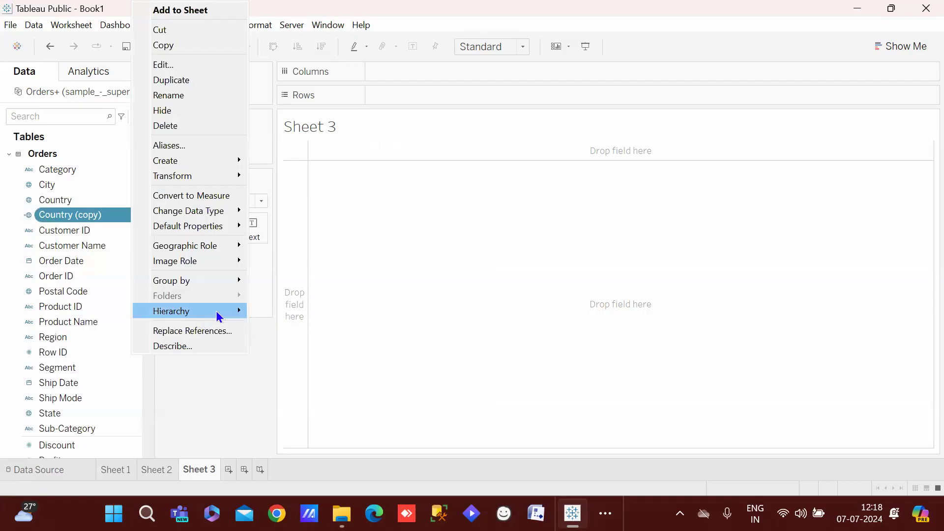
{"action": "left_click", "coordinate": [290, 311]}
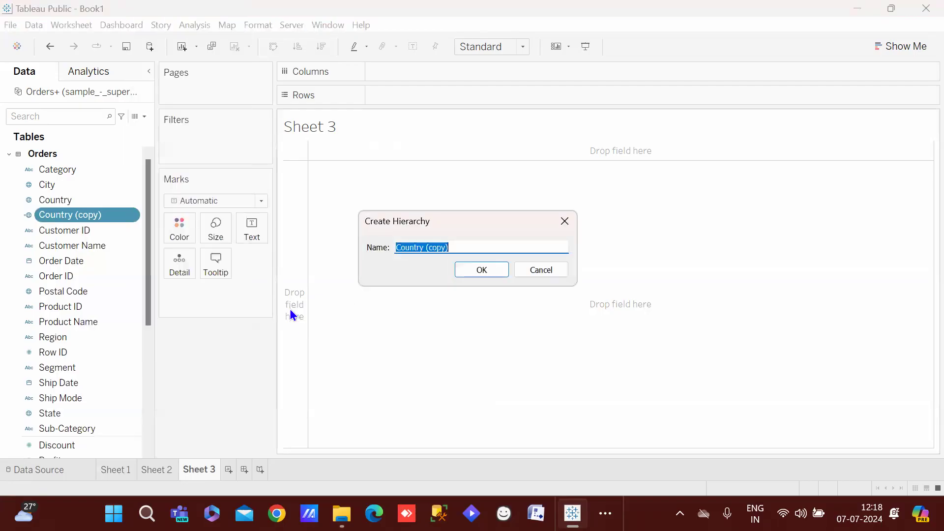
{"action": "key", "text": "BackSpace"}
{"action": "type", "text": "loc"}
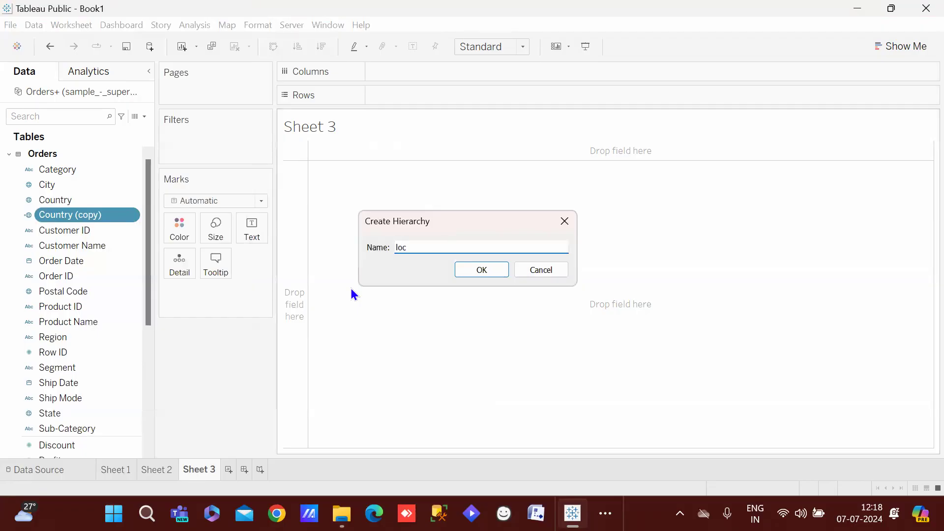
{"action": "key", "text": "Return"}
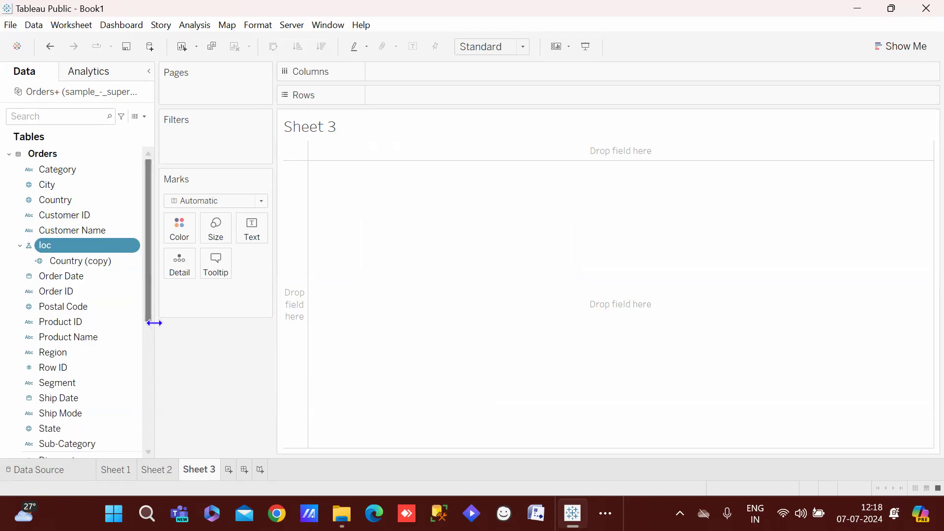
Drag the State field toward the loc hierarchy
{"action": "scroll", "coordinate": [148, 300], "scroll_direction": "down", "scroll_amount": 2}
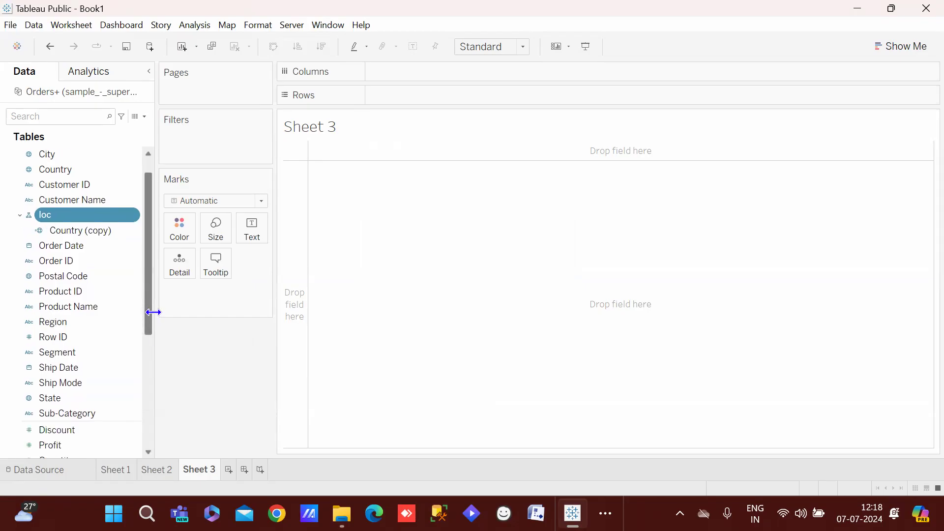
{"action": "scroll", "coordinate": [148, 308], "scroll_direction": "down", "scroll_amount": 3}
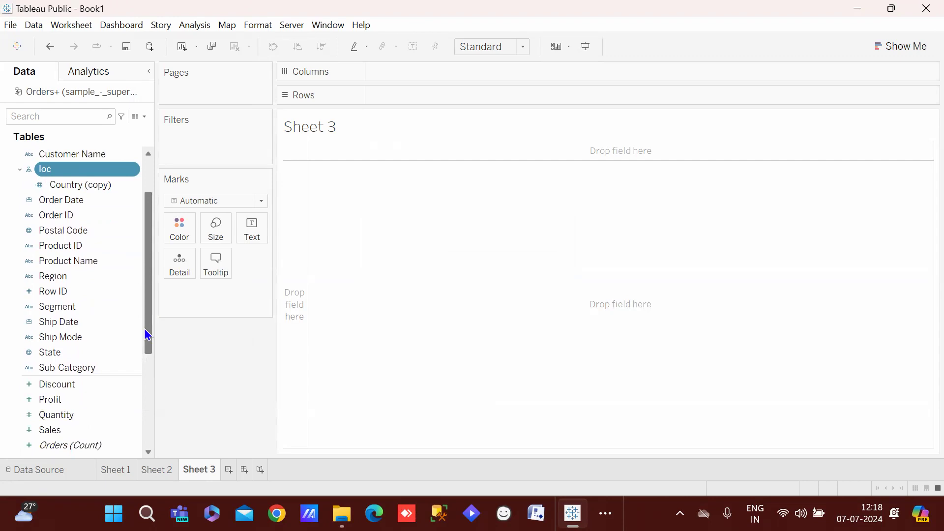
{"action": "mouse_move", "coordinate": [63, 353]}
{"action": "left_mouse_down"}
{"action": "mouse_move", "coordinate": [113, 189]}
{"action": "mouse_move", "coordinate": [85, 188]}
{"action": "mouse_move", "coordinate": [51, 343]}
{"action": "left_mouse_up"}
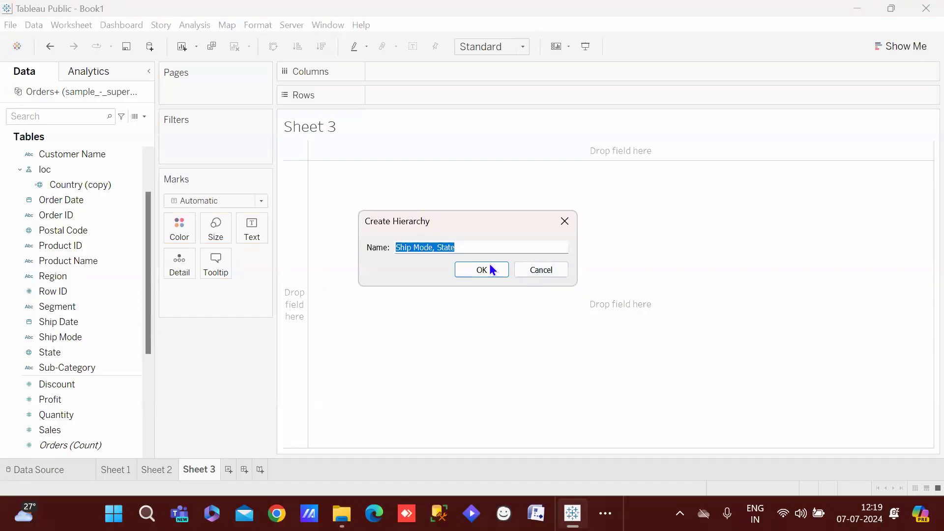
Cancel the 'Ship Mode, State' hierarchy, duplicate State and add State (copy) to loc
{"action": "left_click", "coordinate": [530, 276]}
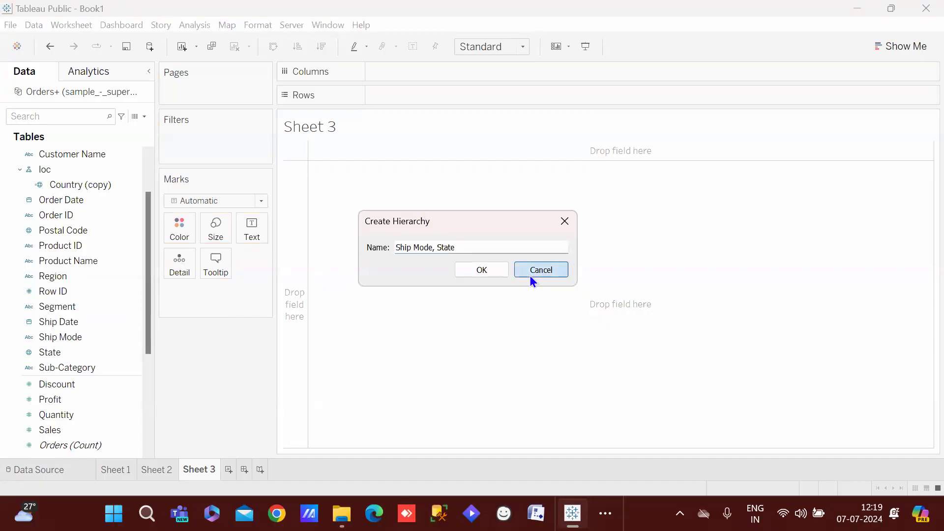
{"action": "right_click", "coordinate": [90, 352]}
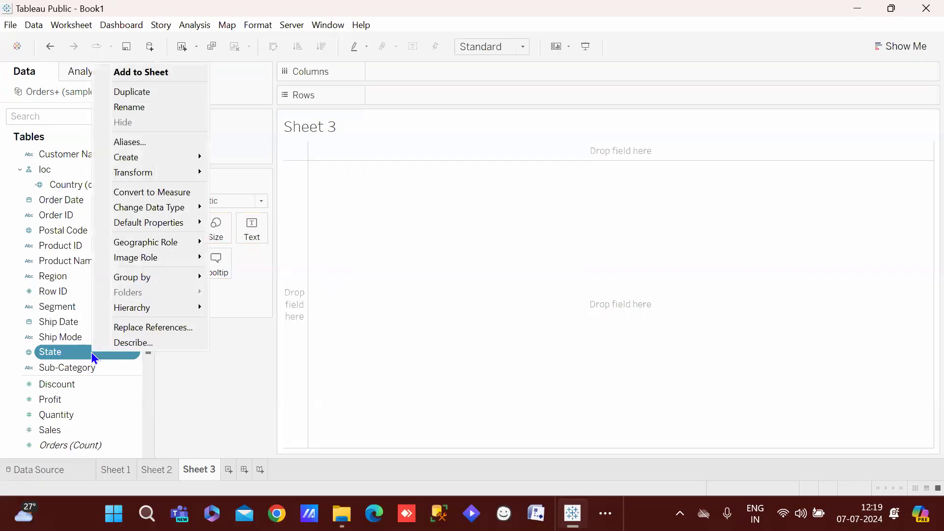
{"action": "left_click", "coordinate": [142, 92]}
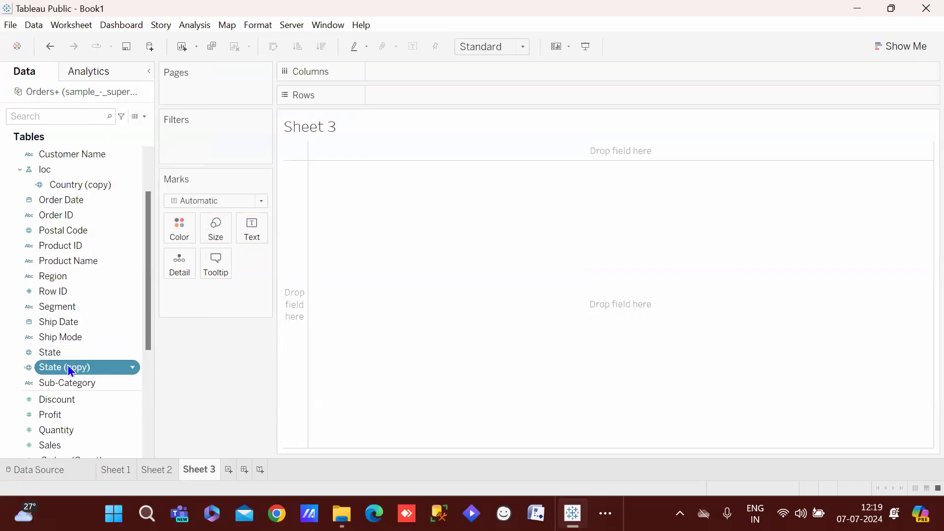
{"action": "left_click_drag", "start_coordinate": [69, 370], "coordinate": [87, 187]}
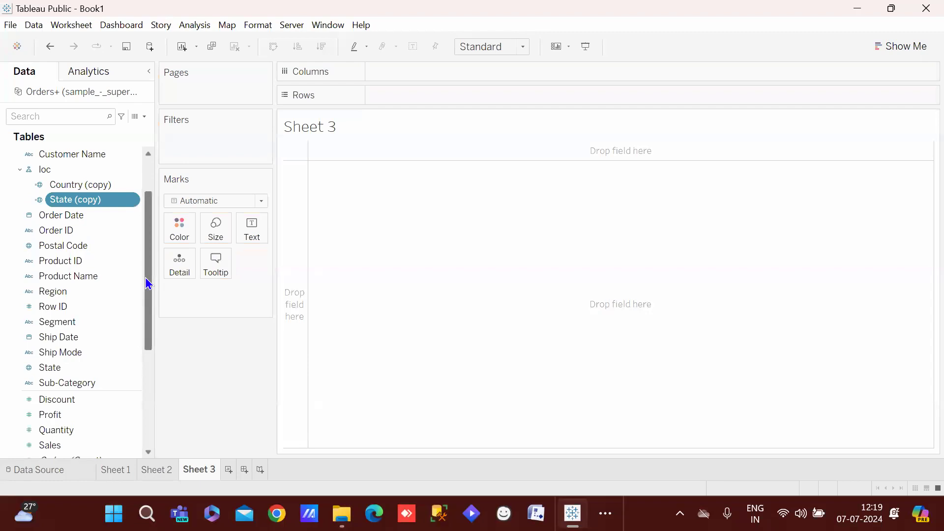
Add City to the loc hierarchy below State (copy)
{"action": "left_click_drag", "start_coordinate": [147, 283], "coordinate": [151, 244]}
{"action": "left_click", "coordinate": [92, 184]}
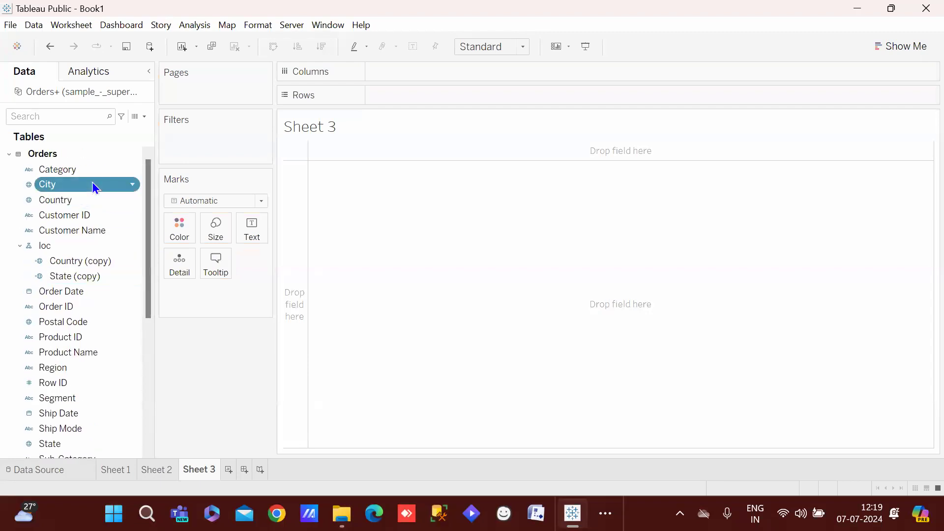
{"action": "left_click_drag", "start_coordinate": [93, 184], "coordinate": [99, 278]}
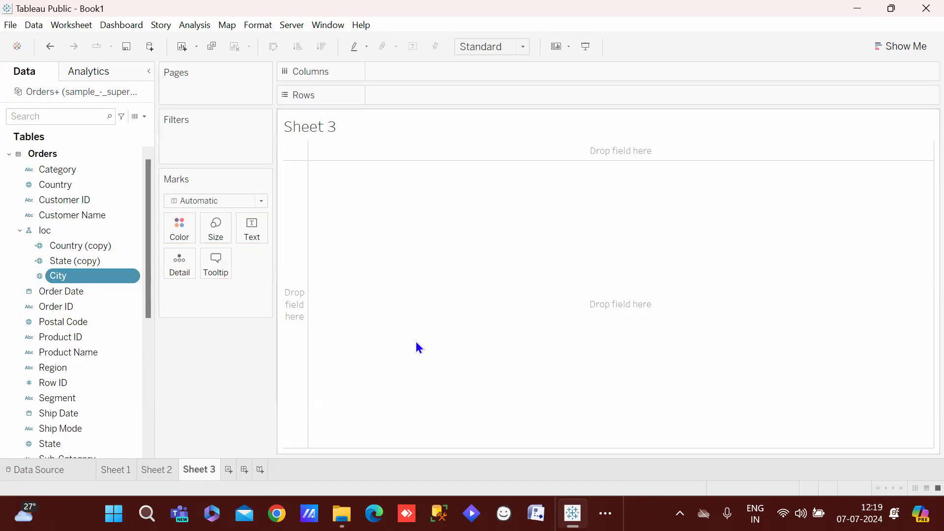
{"action": "left_click_drag", "start_coordinate": [147, 229], "coordinate": [135, 330]}
{"action": "left_click", "coordinate": [125, 233]}
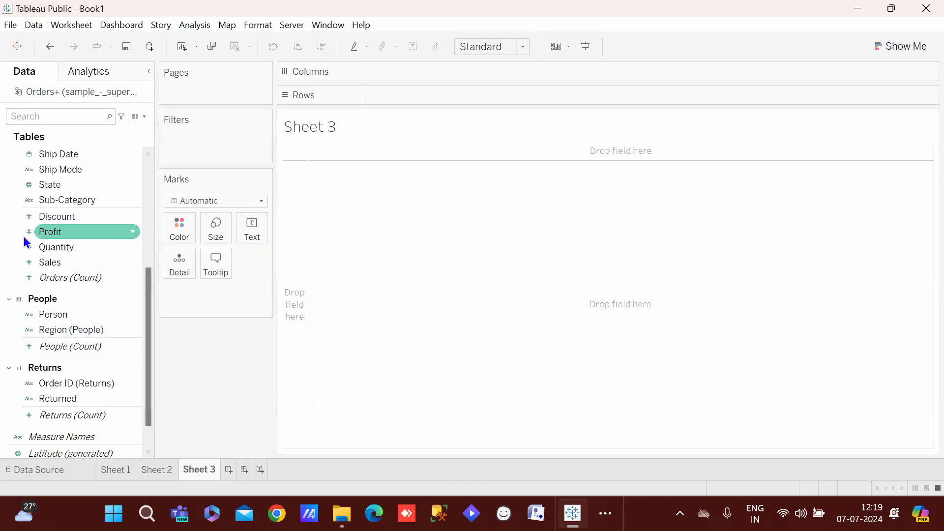
{"action": "left_click", "coordinate": [72, 187]}
{"action": "right_click", "coordinate": [81, 245]}
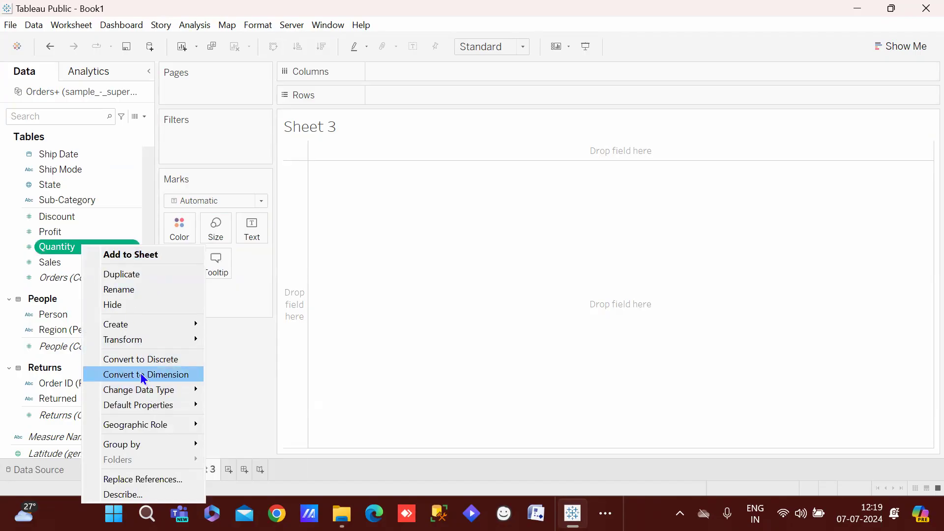
{"action": "left_click", "coordinate": [37, 231]}
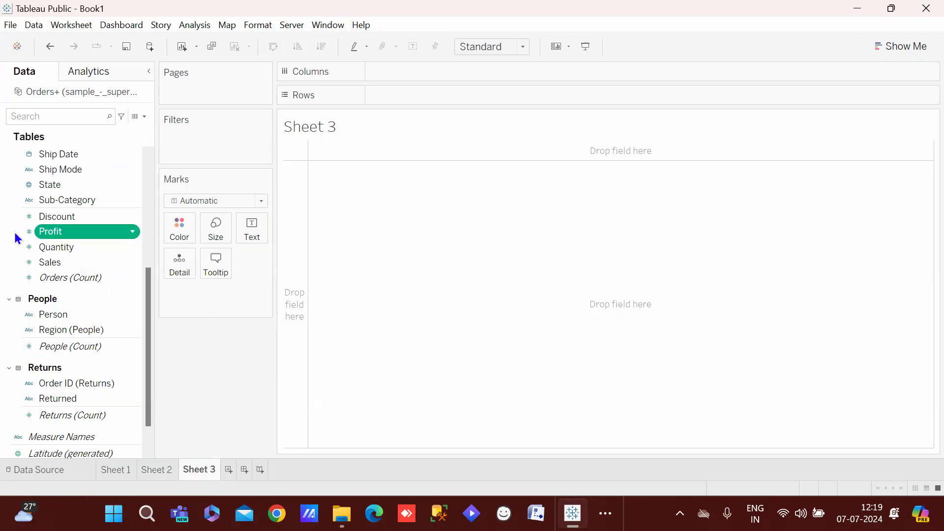
{"action": "right_click", "coordinate": [67, 235]}
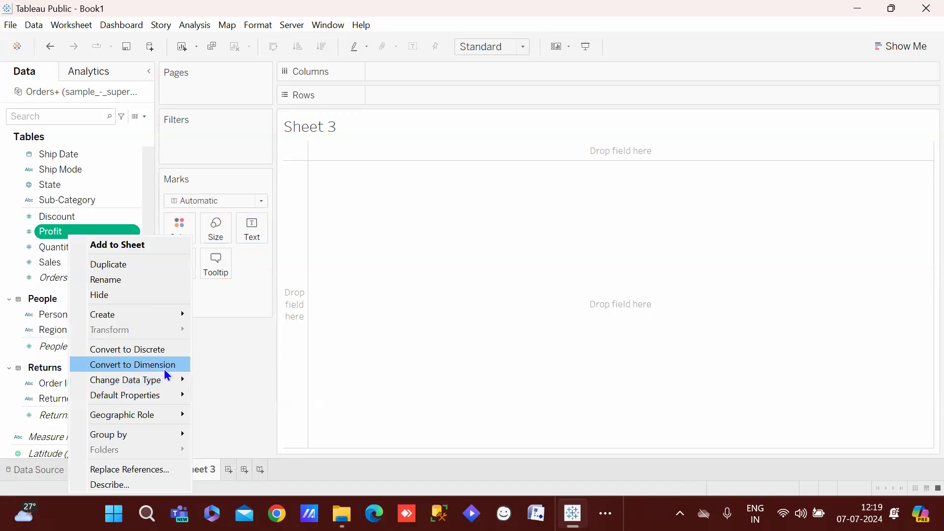
{"action": "left_click", "coordinate": [231, 359]}
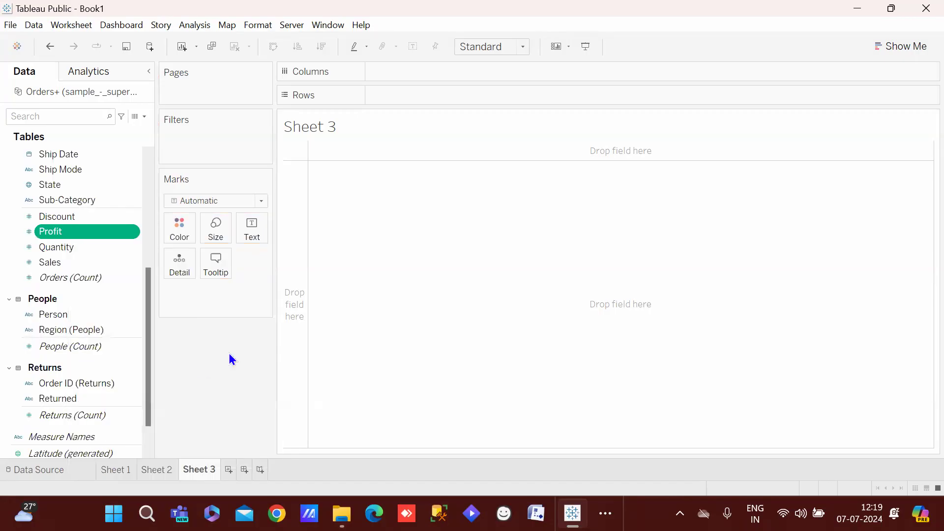
{"action": "left_click_drag", "start_coordinate": [148, 331], "coordinate": [167, 207]}
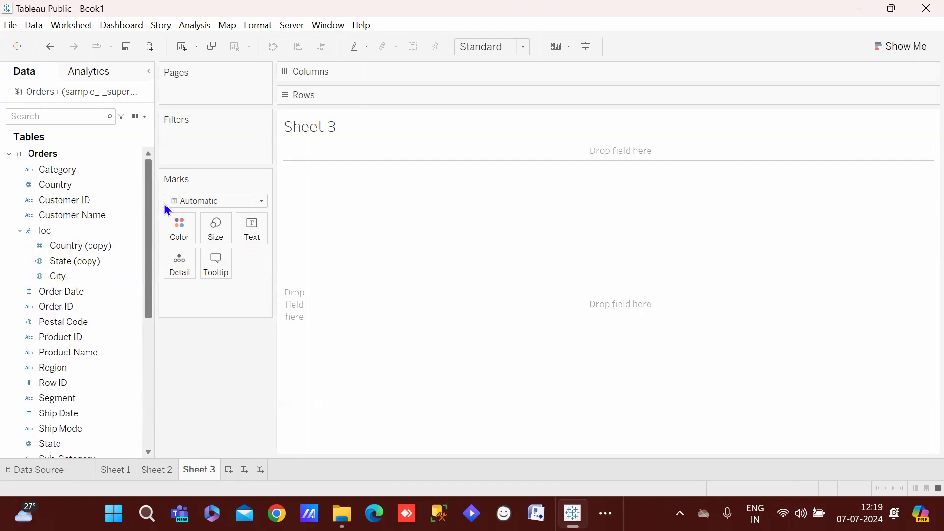
{"action": "mouse_move", "coordinate": [164, 203]}
{"action": "left_mouse_down"}
{"action": "mouse_move", "coordinate": [160, 279]}
{"action": "mouse_move", "coordinate": [154, 176]}
{"action": "mouse_move", "coordinate": [163, 305]}
{"action": "mouse_move", "coordinate": [151, 193]}
{"action": "left_mouse_up"}
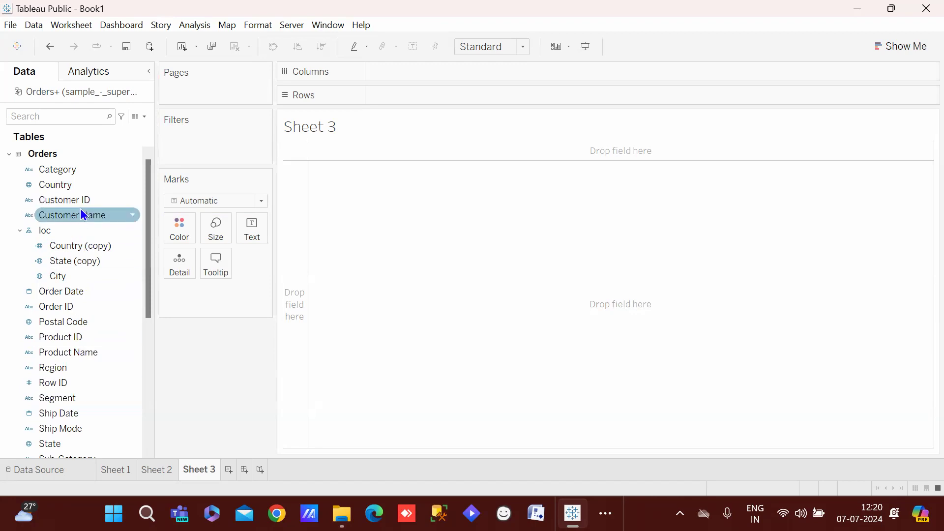
{"action": "left_click", "coordinate": [69, 182]}
{"action": "left_click", "coordinate": [69, 174]}
{"action": "left_click", "coordinate": [84, 184]}
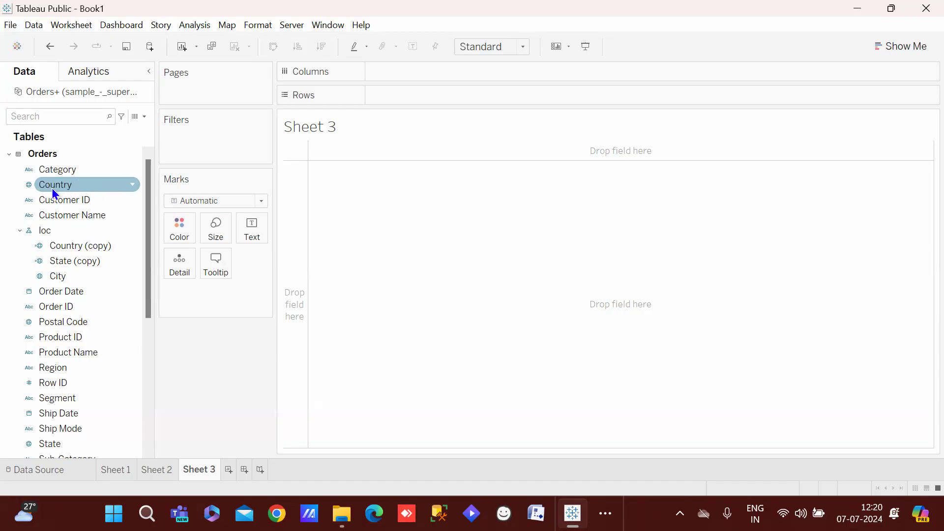
{"action": "left_click", "coordinate": [80, 173]}
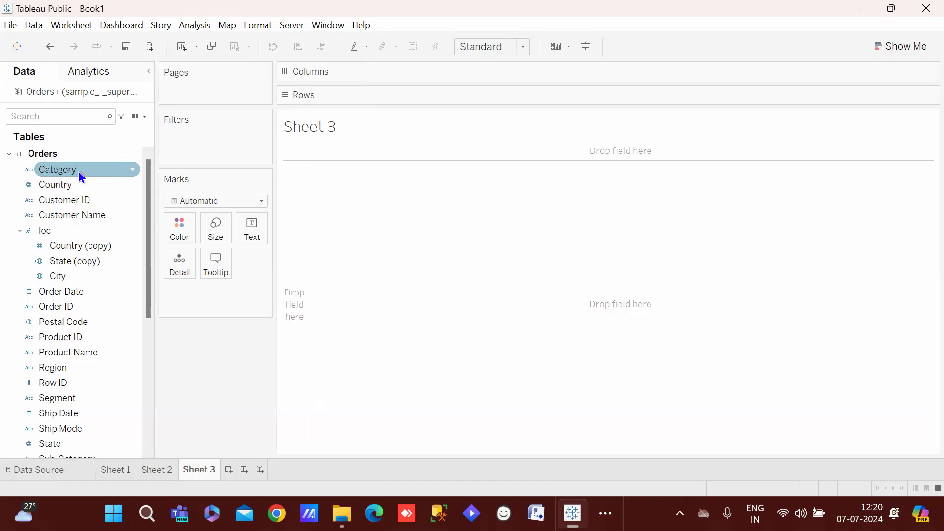
{"action": "left_click", "coordinate": [458, 265]}
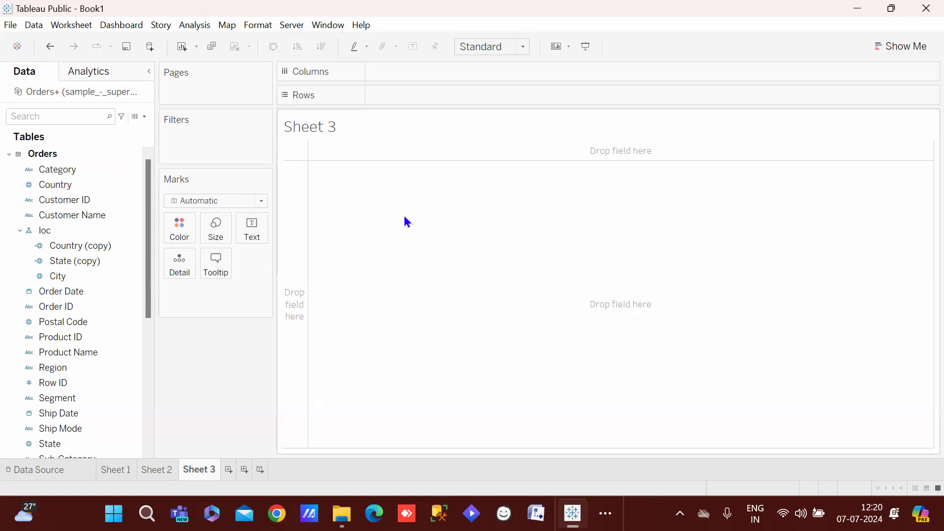
{"action": "left_click", "coordinate": [53, 188]}
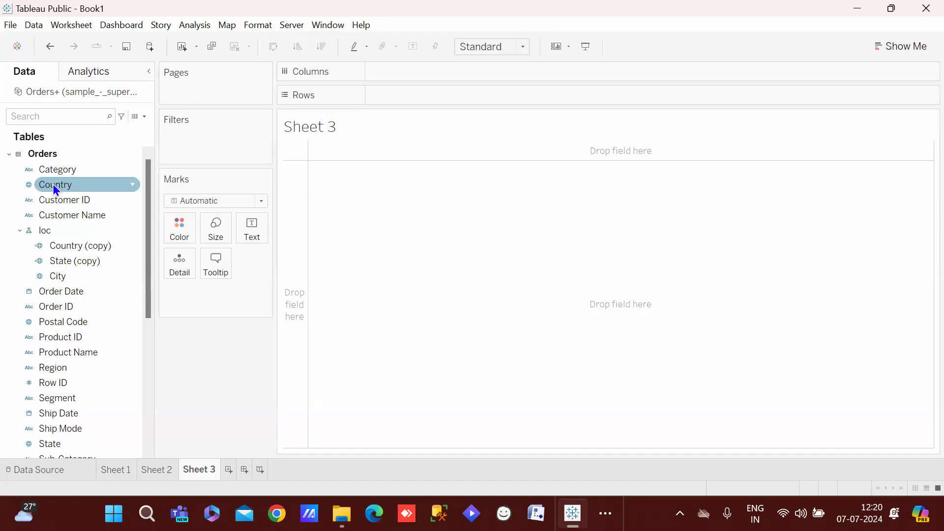
{"action": "left_click", "coordinate": [113, 142]}
{"action": "left_click", "coordinate": [101, 171]}
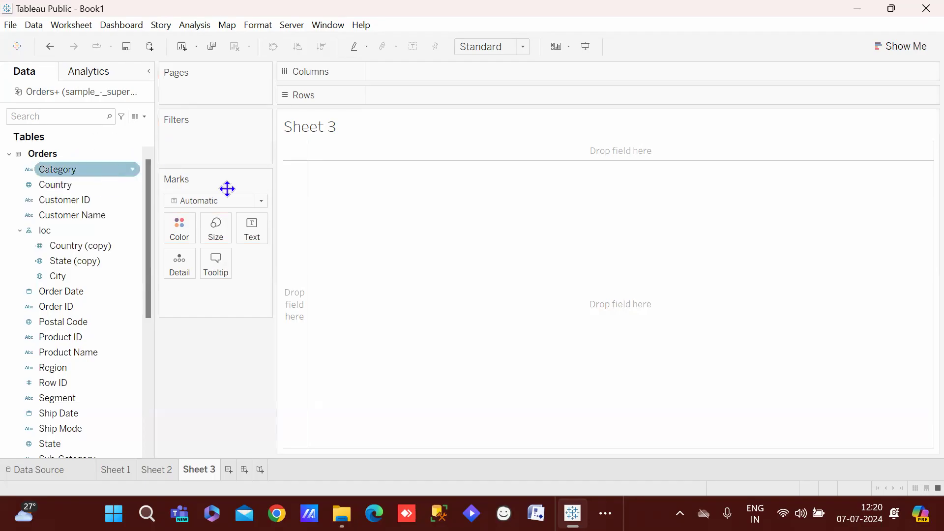
{"action": "left_click", "coordinate": [444, 219]}
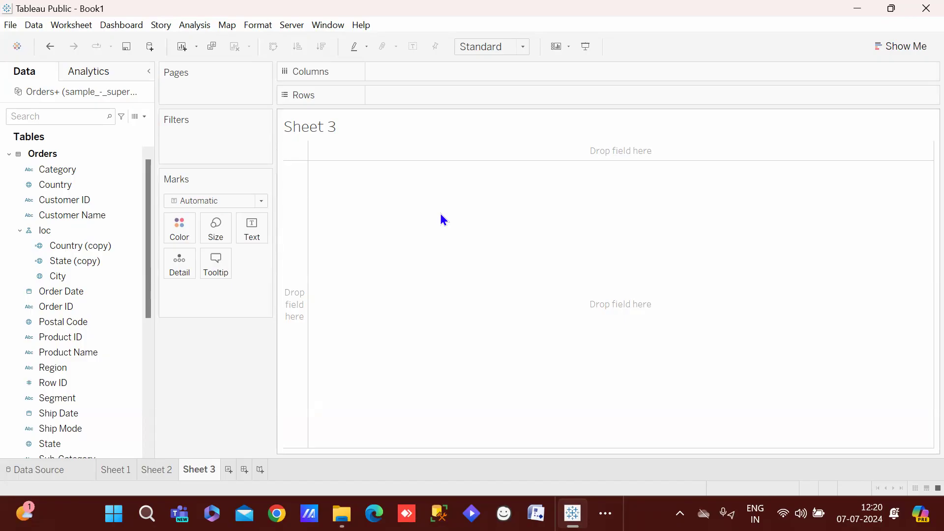
{"action": "left_click", "coordinate": [68, 278]}
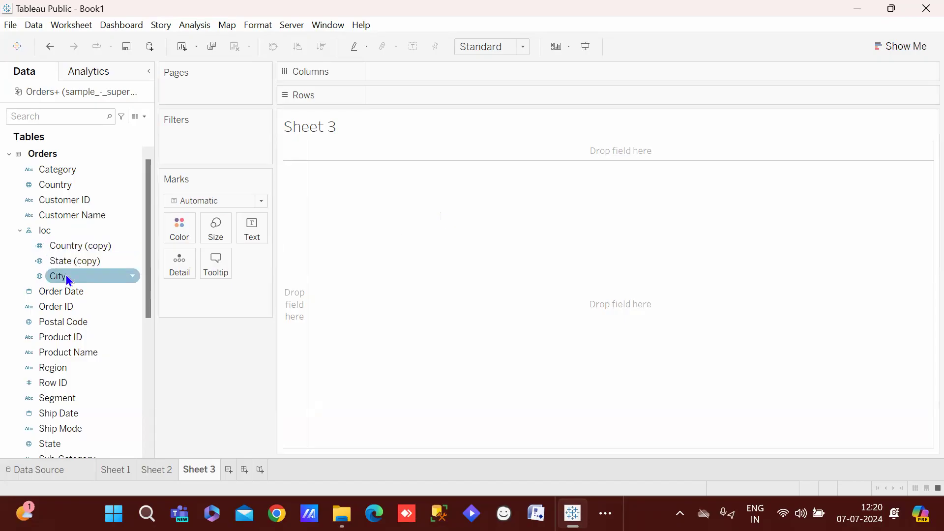
{"action": "left_click", "coordinate": [80, 258]}
{"action": "left_click", "coordinate": [55, 276]}
{"action": "left_click", "coordinate": [75, 243]}
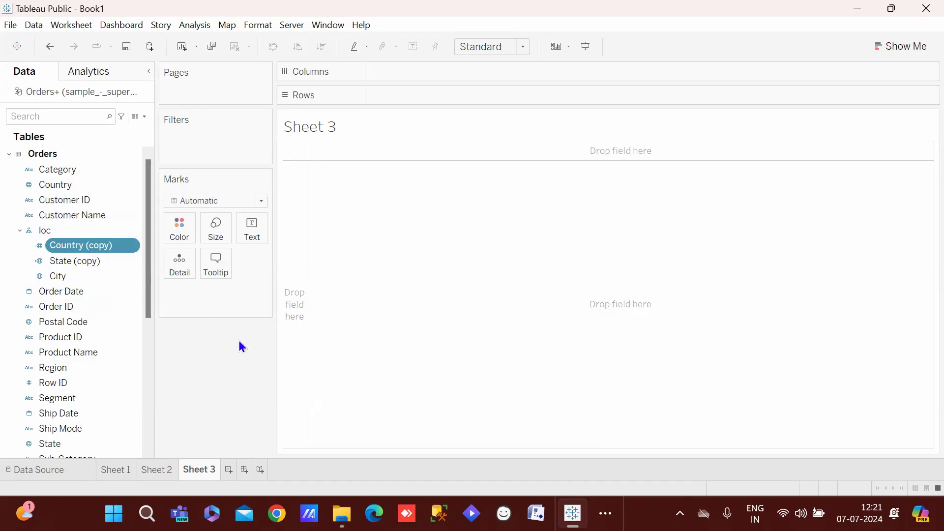
Put loc on Rows, drill down to states and cities, and show each city's SUM(Sales) as text
{"action": "left_click", "coordinate": [50, 230]}
{"action": "left_click_drag", "start_coordinate": [51, 231], "coordinate": [440, 96]}
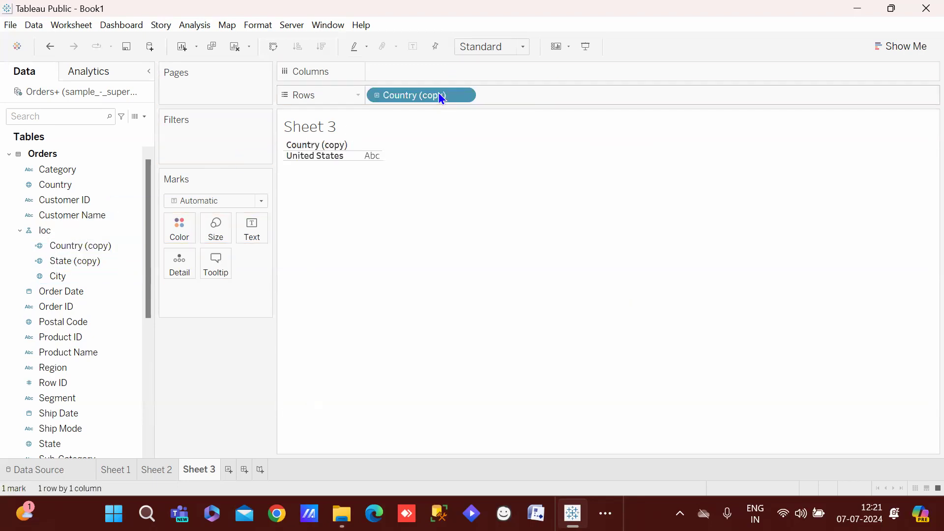
{"action": "left_click", "coordinate": [378, 95]}
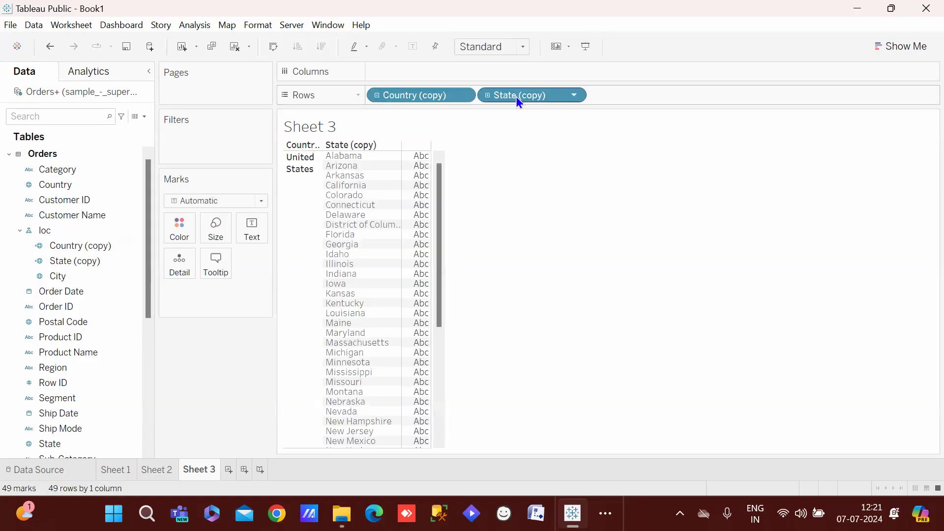
{"action": "left_click", "coordinate": [487, 96]}
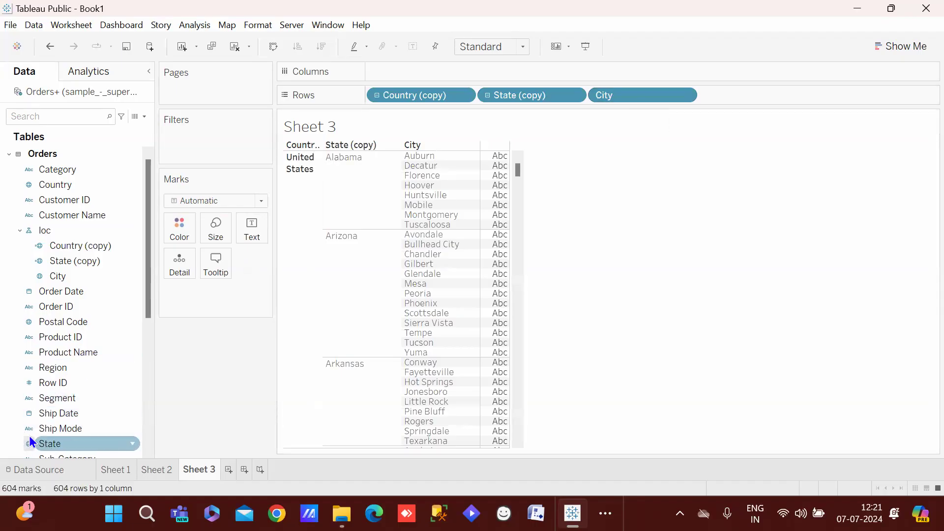
{"action": "left_click_drag", "start_coordinate": [150, 273], "coordinate": [140, 328]}
{"action": "left_click_drag", "start_coordinate": [81, 404], "coordinate": [505, 222]}
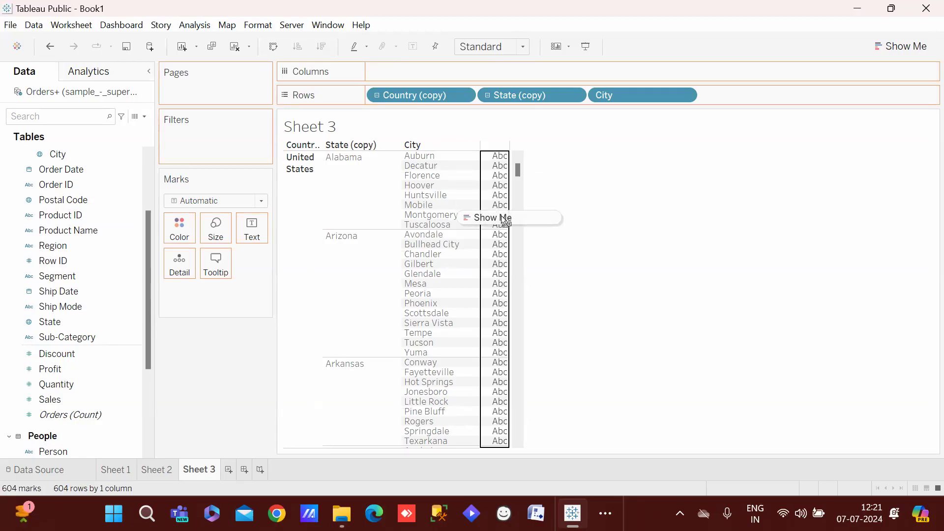
{"action": "left_click_drag", "start_coordinate": [504, 222], "coordinate": [504, 221]}
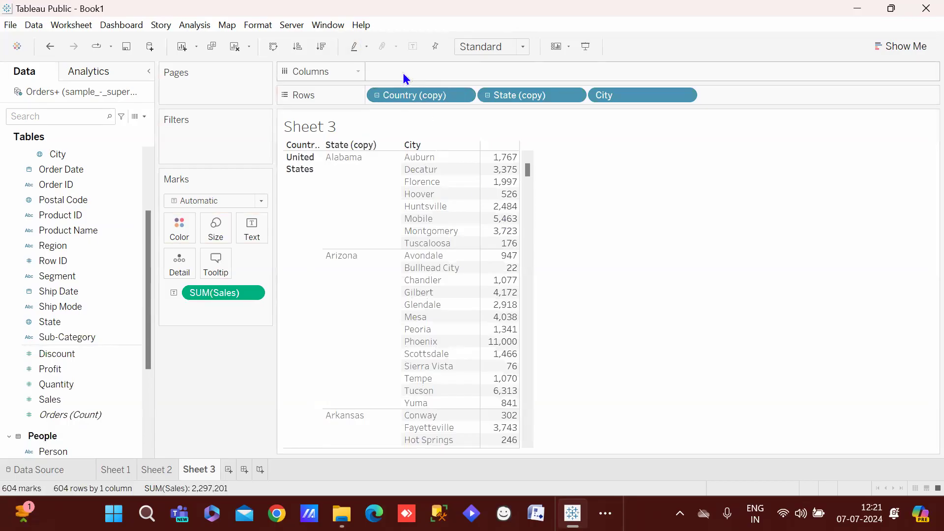
Undo the Sales text, put Sales on Columns as city bars, and sort them descending
{"action": "key", "text": "ctrl+z"}
{"action": "left_click", "coordinate": [86, 369]}
{"action": "left_click_drag", "start_coordinate": [55, 399], "coordinate": [391, 78]}
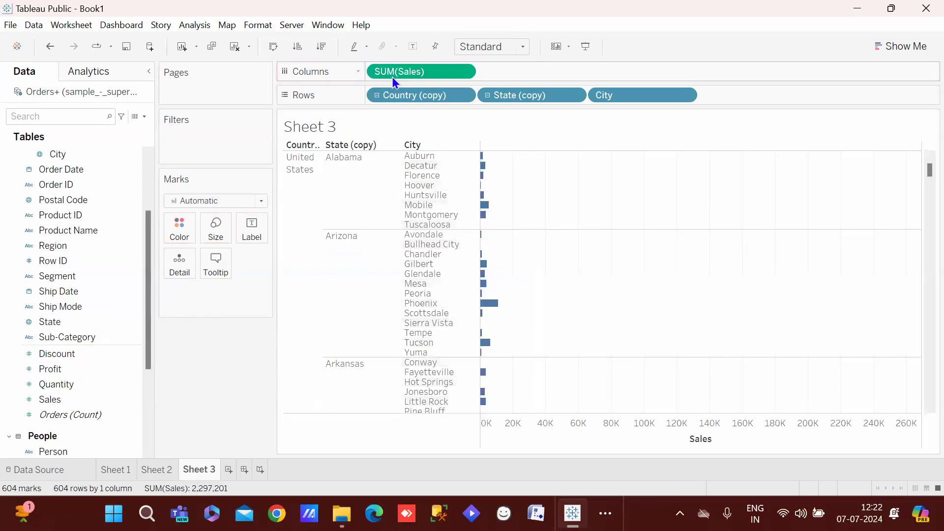
{"action": "left_click", "coordinate": [321, 45]}
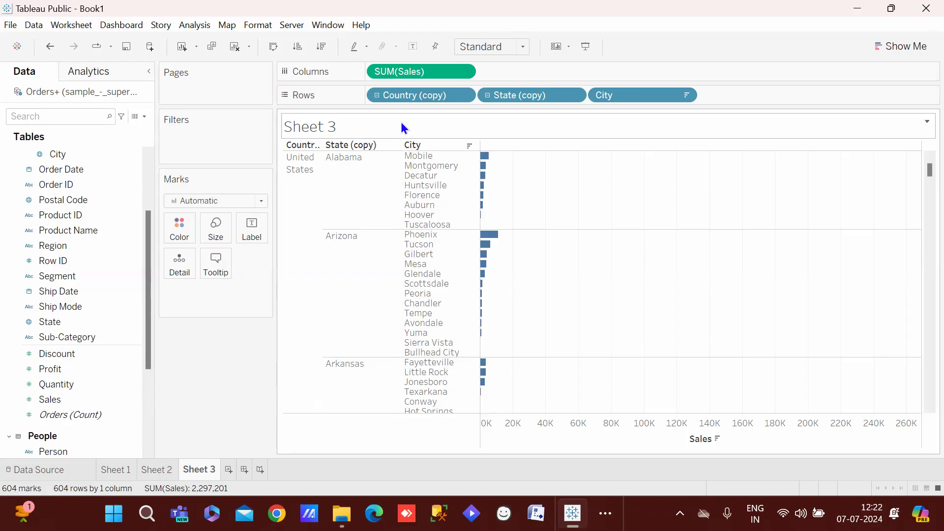
Remove the Country (copy), State (copy), City and SUM(Sales) pills from the shelves
{"action": "left_click_drag", "start_coordinate": [403, 94], "coordinate": [178, 382]}
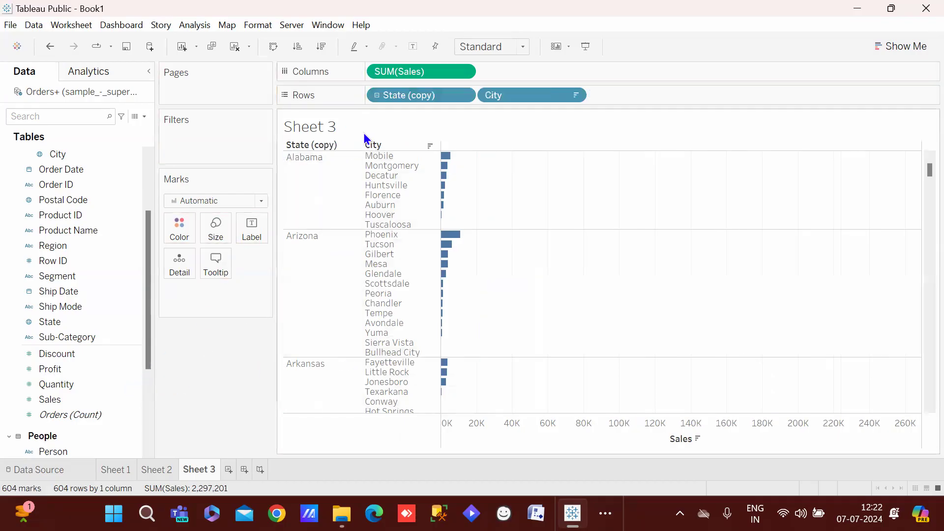
{"action": "left_click_drag", "start_coordinate": [397, 96], "coordinate": [191, 381]}
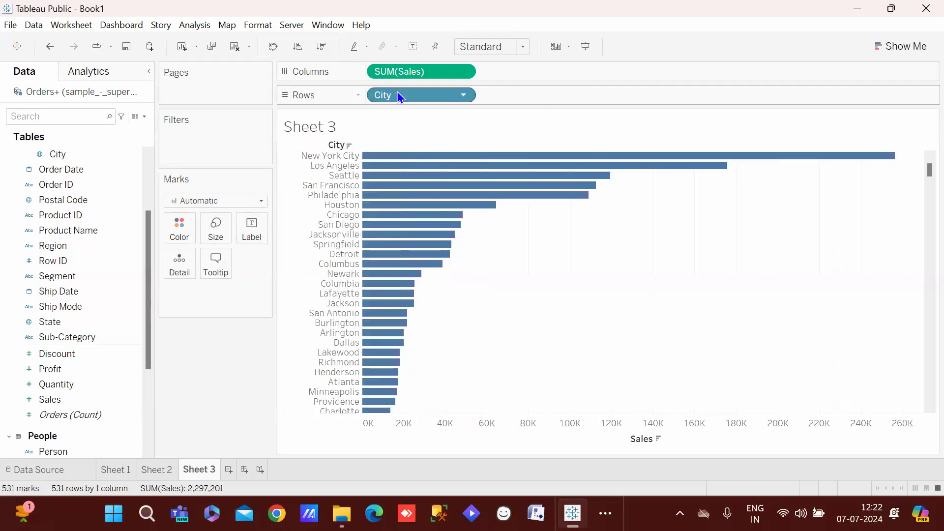
{"action": "left_click_drag", "start_coordinate": [394, 92], "coordinate": [168, 359]}
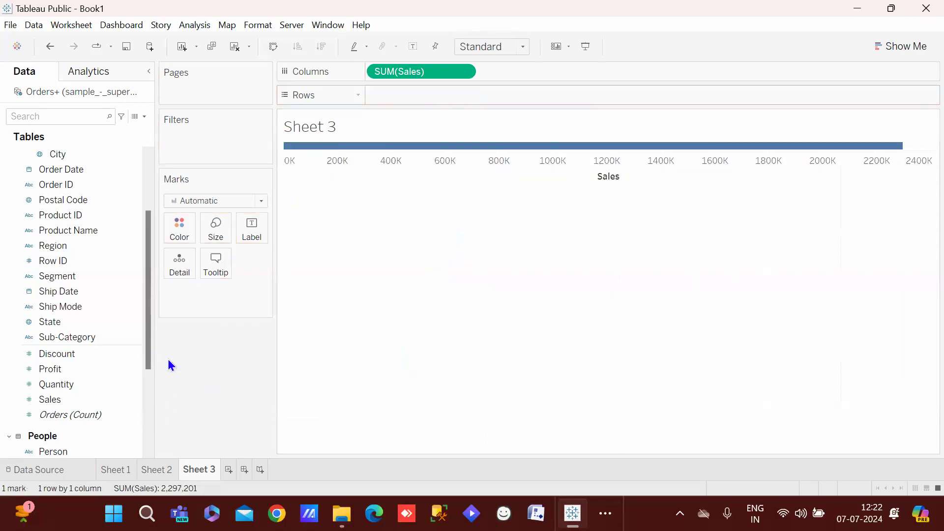
{"action": "left_click_drag", "start_coordinate": [399, 74], "coordinate": [350, 378]}
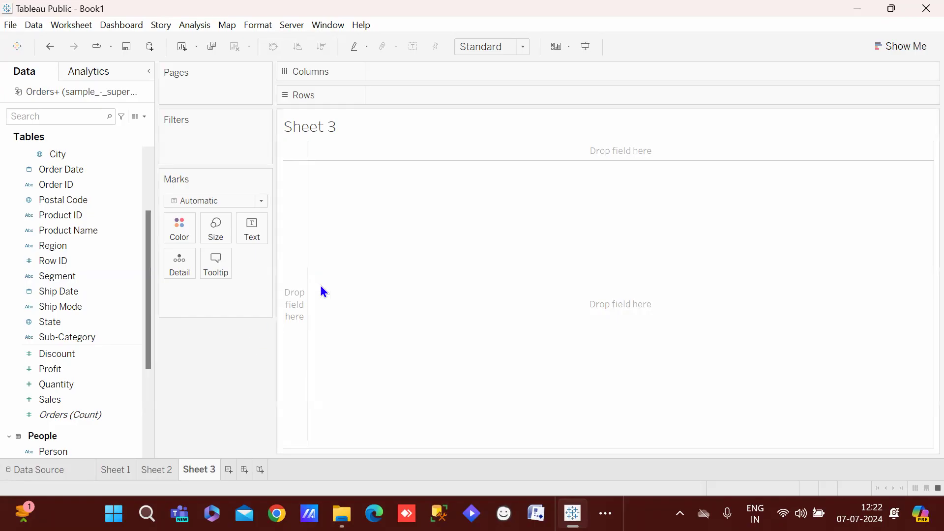
{"action": "left_click_drag", "start_coordinate": [25, 215], "coordinate": [287, 270]}
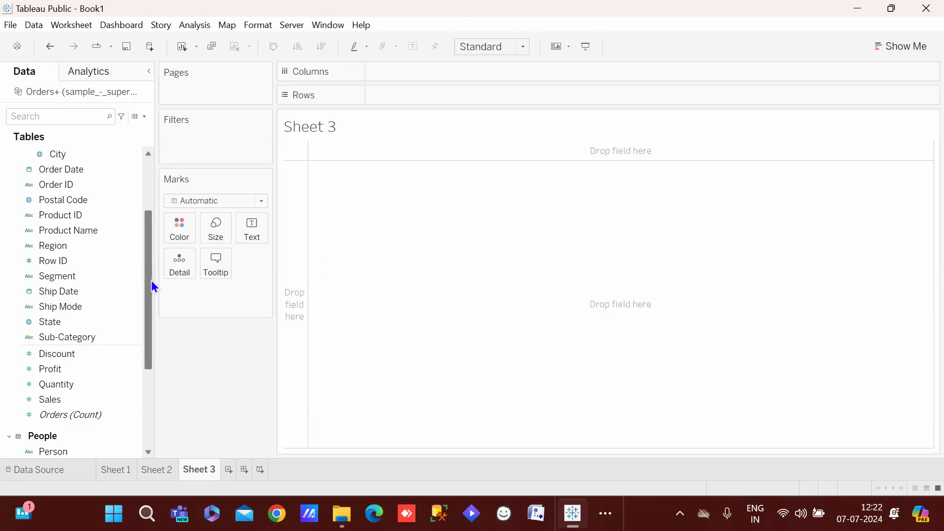
{"action": "scroll", "coordinate": [150, 277], "scroll_direction": "up", "scroll_amount": 1}
Chart Sub-Category by Sales sorted descending, then replace Sales with Profit on Columns
{"action": "left_click_drag", "start_coordinate": [64, 352], "coordinate": [442, 104]}
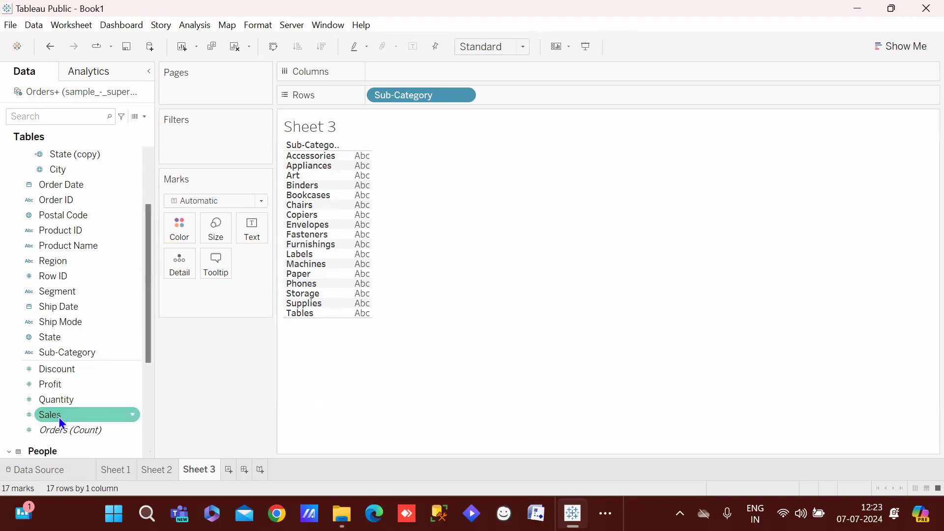
{"action": "left_click_drag", "start_coordinate": [58, 416], "coordinate": [430, 78]}
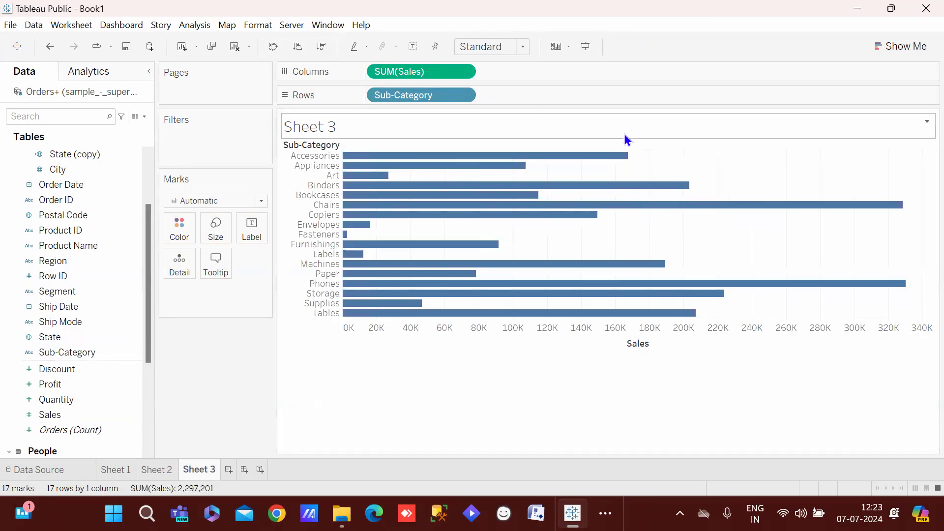
{"action": "left_click", "coordinate": [637, 146]}
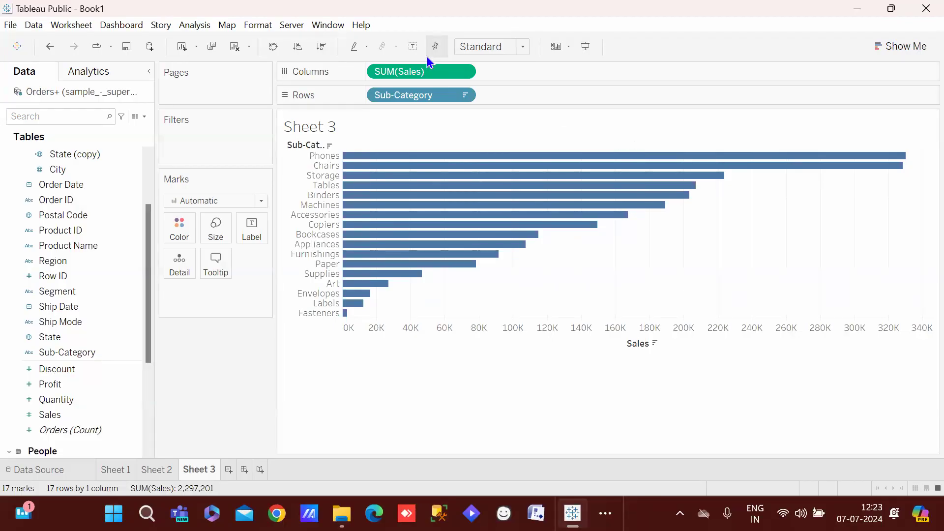
{"action": "left_click_drag", "start_coordinate": [406, 69], "coordinate": [222, 405]}
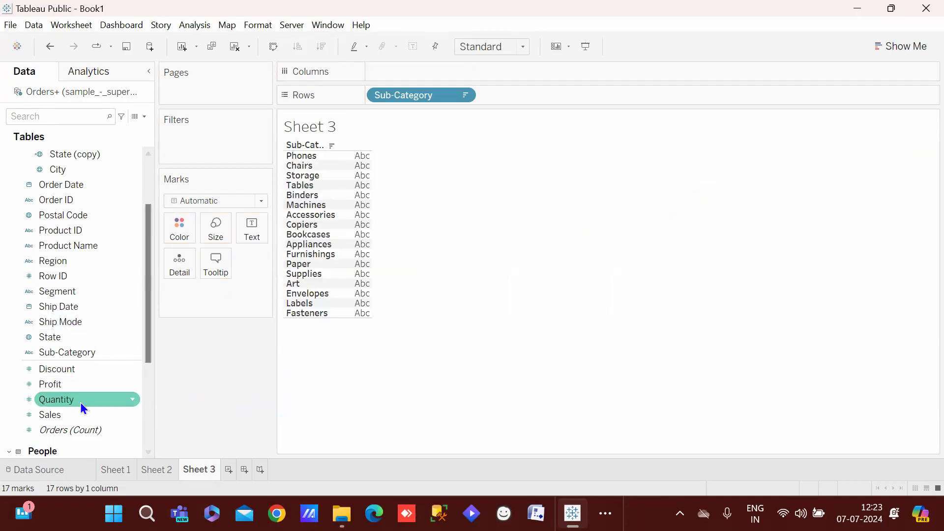
{"action": "left_click_drag", "start_coordinate": [73, 390], "coordinate": [426, 74]}
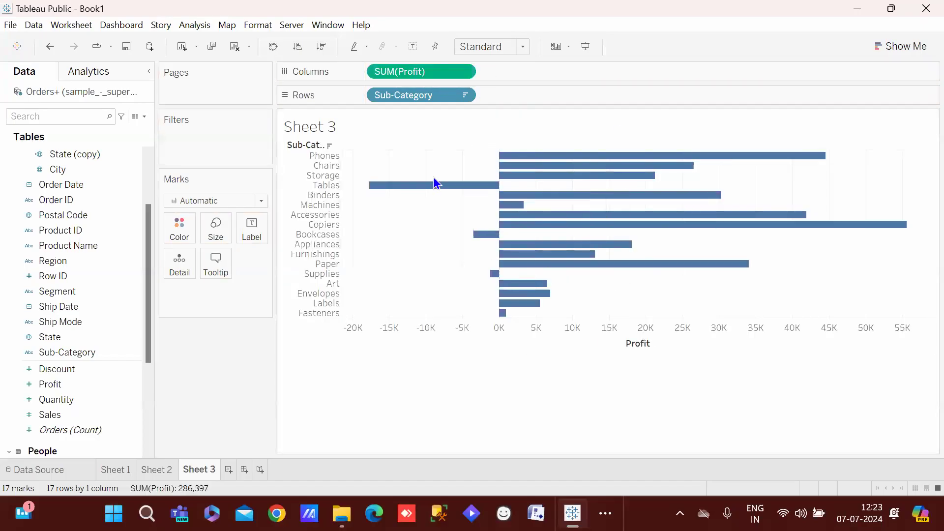
Sort the Profit bars descending and select the Supplies, Bookcases and Tables bars
{"action": "mouse_move", "coordinate": [573, 169]}
{"action": "left_click", "coordinate": [638, 147]}
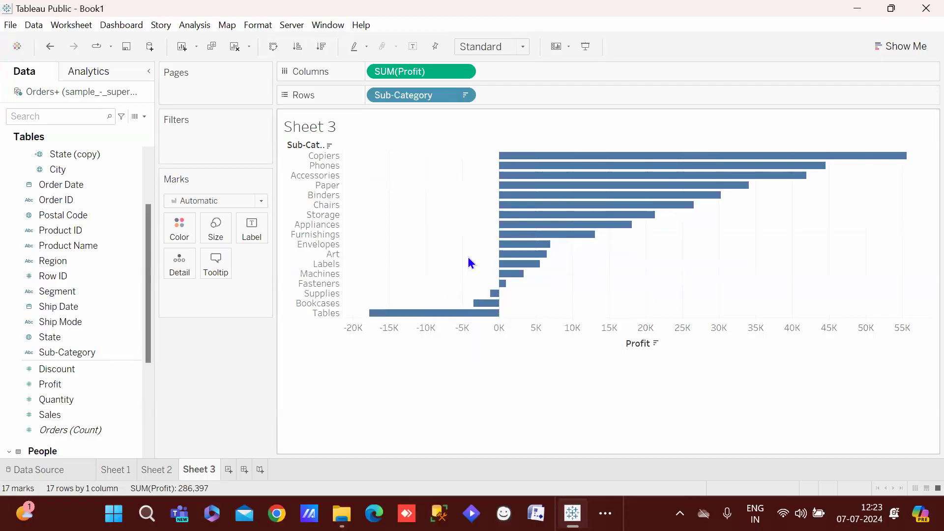
{"action": "left_click_drag", "start_coordinate": [460, 274], "coordinate": [497, 371]}
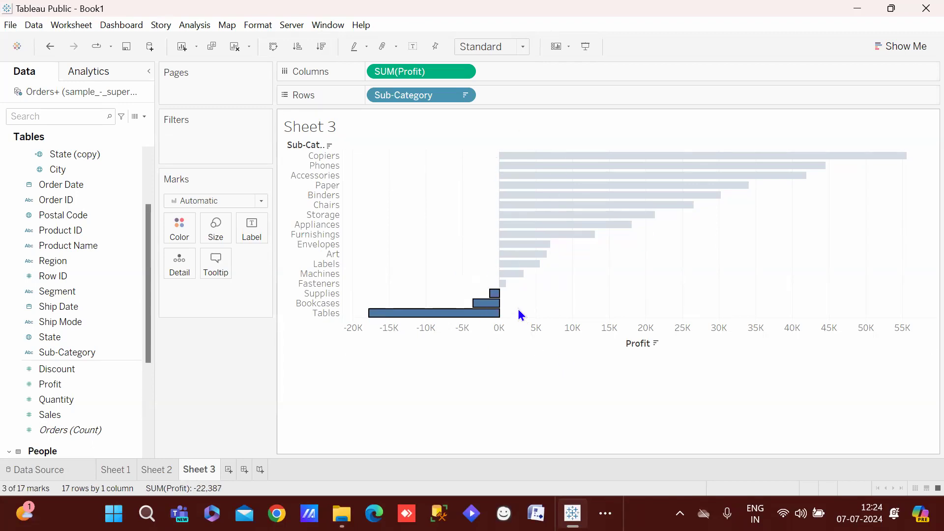
Group Bookcases, Supplies and Tables so they are coloured apart from Other sub-categories
{"action": "mouse_move", "coordinate": [490, 306]}
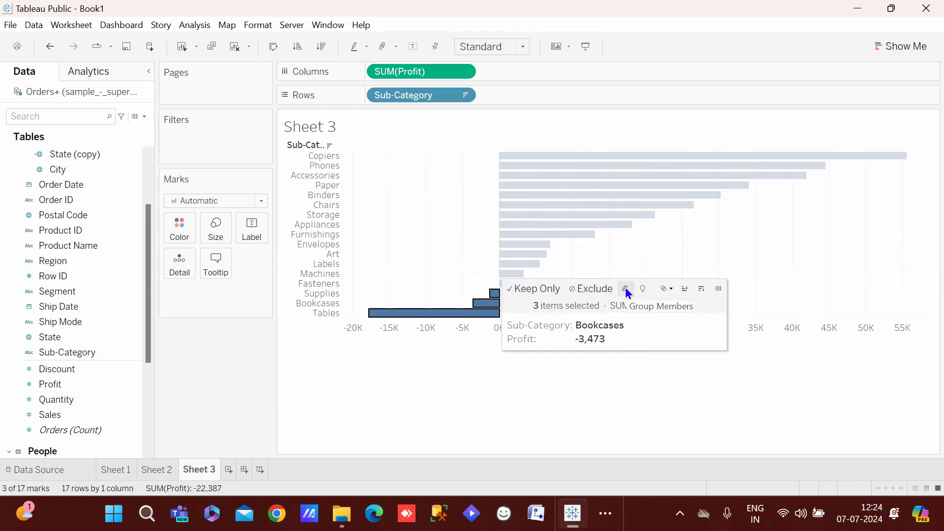
{"action": "left_click", "coordinate": [625, 290]}
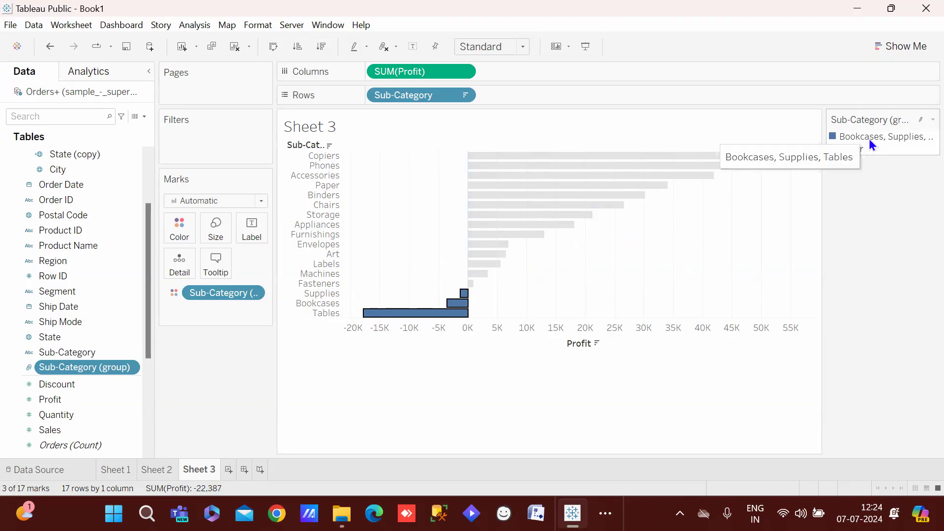
{"action": "mouse_move", "coordinate": [451, 312]}
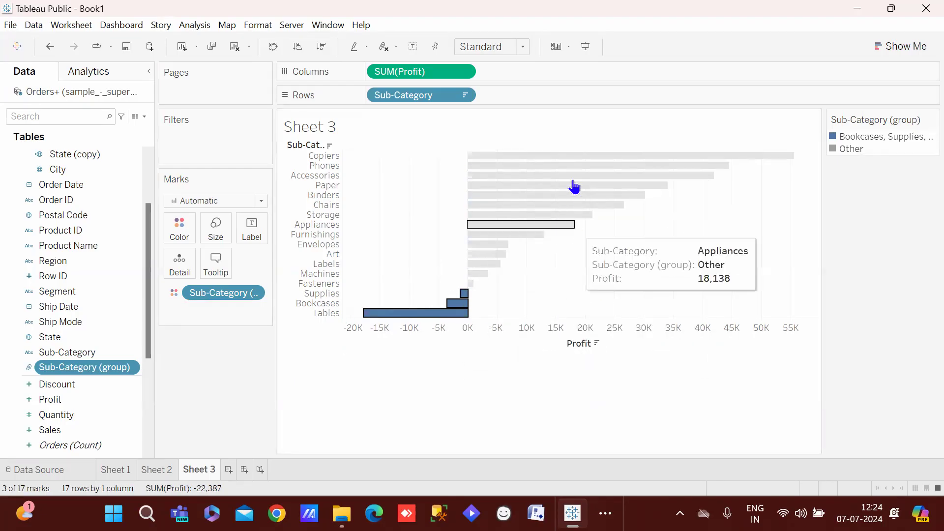
Colour the Bookcases, Supplies and Tables group red and the Other group green
{"action": "double_click", "coordinate": [869, 135]}
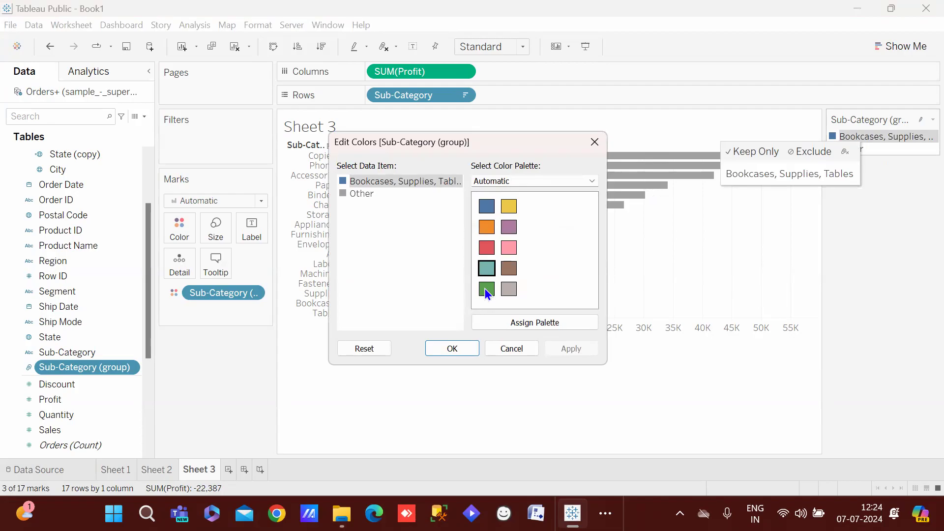
{"action": "left_click", "coordinate": [487, 248]}
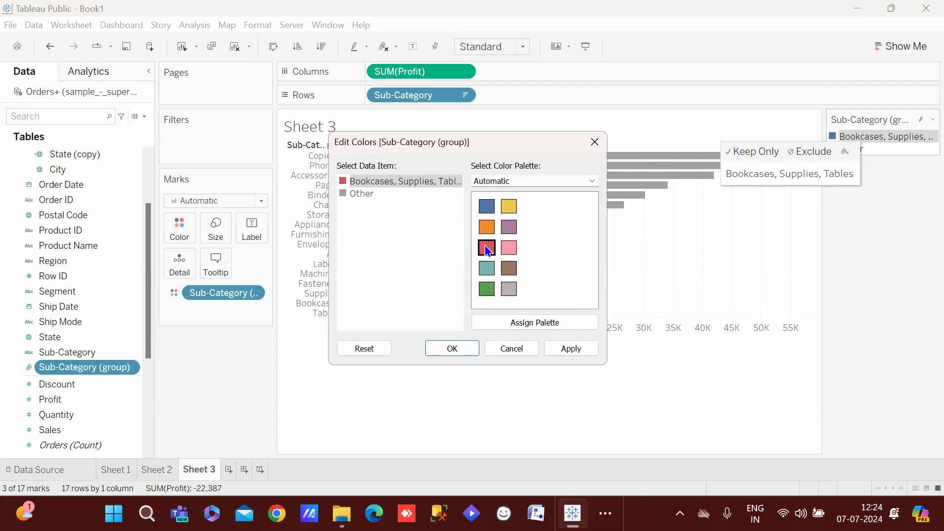
{"action": "left_click", "coordinate": [362, 194]}
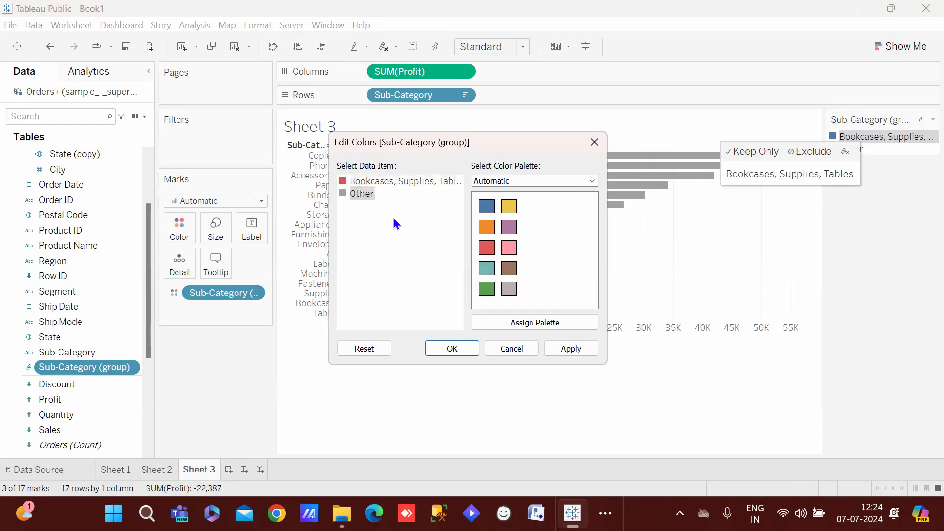
{"action": "left_click", "coordinate": [487, 289]}
{"action": "left_click", "coordinate": [571, 348]}
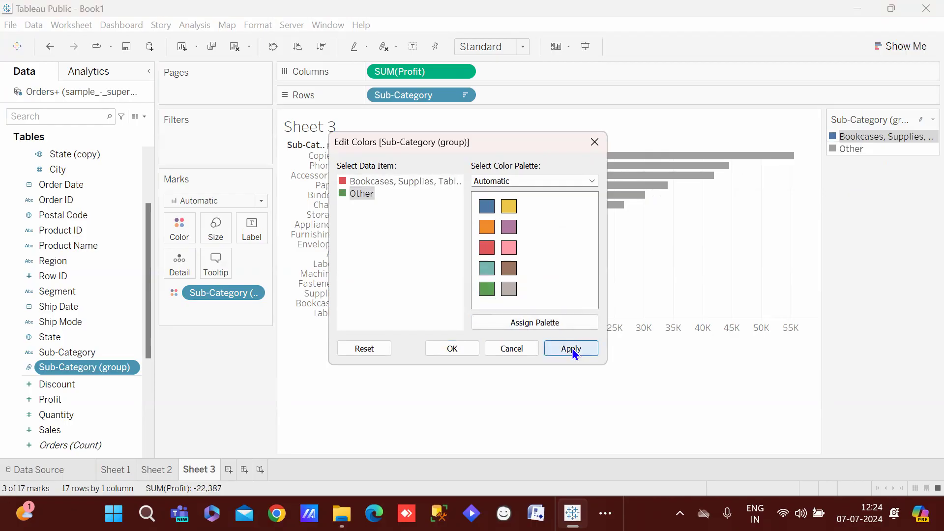
{"action": "left_click", "coordinate": [447, 347]}
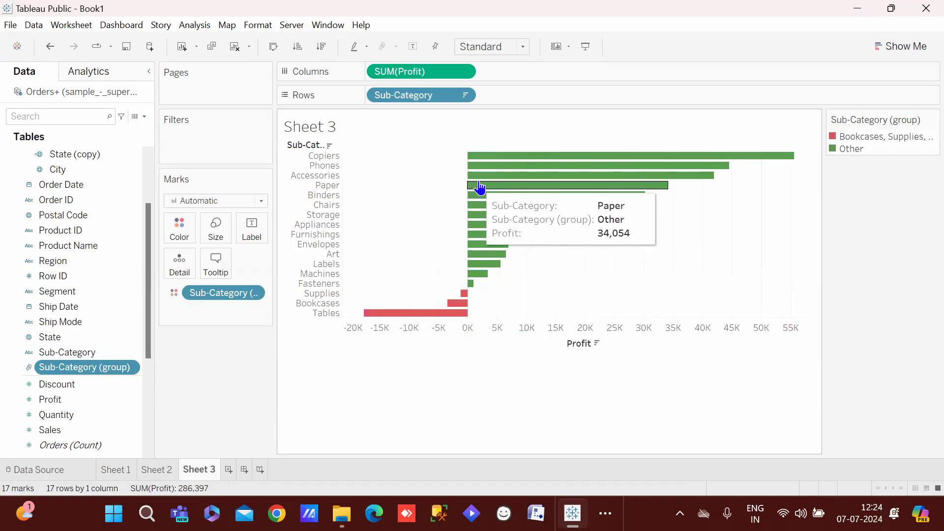
Turn on mark labels so each bar shows its profit, e.g. Copiers 55,618, Tables -17,725
{"action": "left_click", "coordinate": [261, 234]}
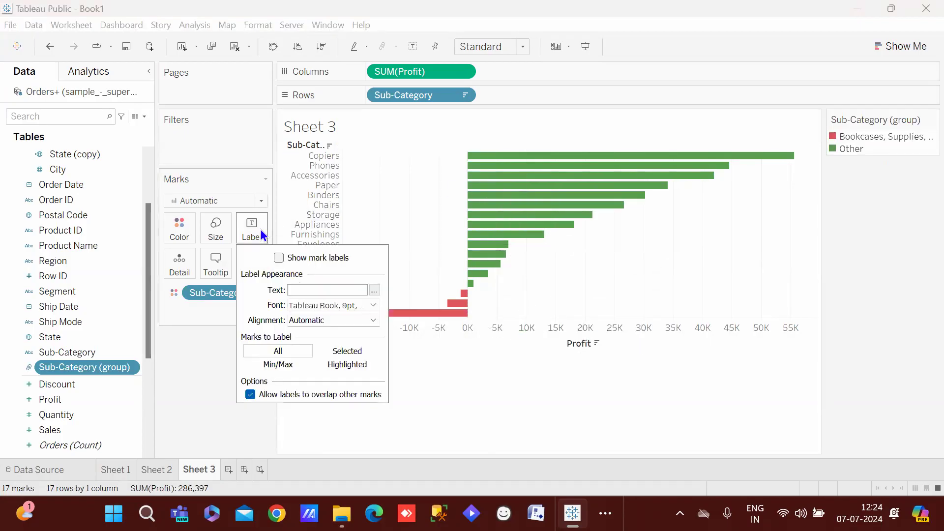
{"action": "left_click", "coordinate": [280, 258]}
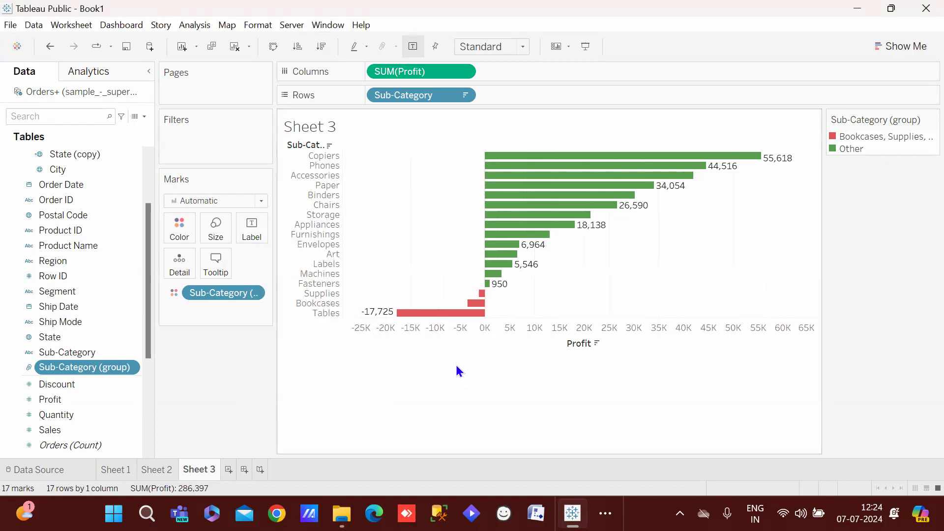
{"action": "mouse_move", "coordinate": [401, 314]}
{"action": "mouse_move", "coordinate": [563, 228]}
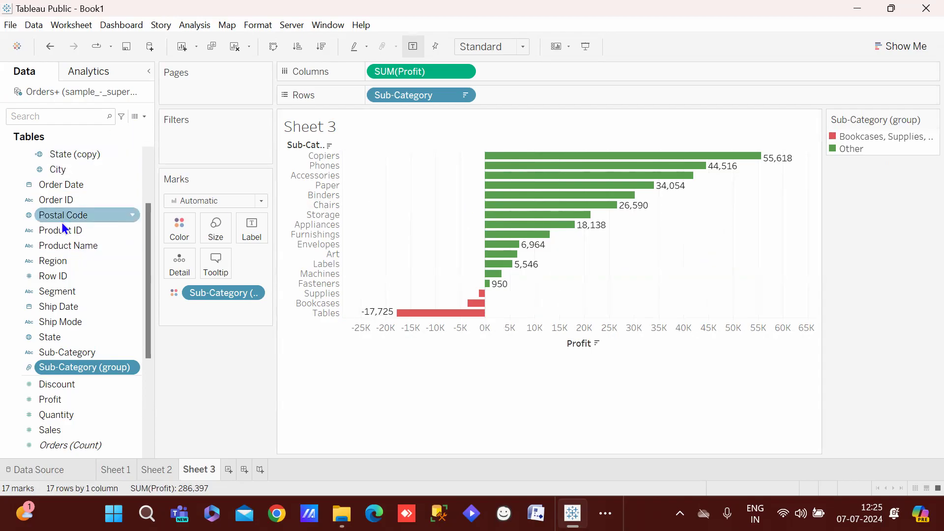
{"action": "right_click", "coordinate": [78, 164]}
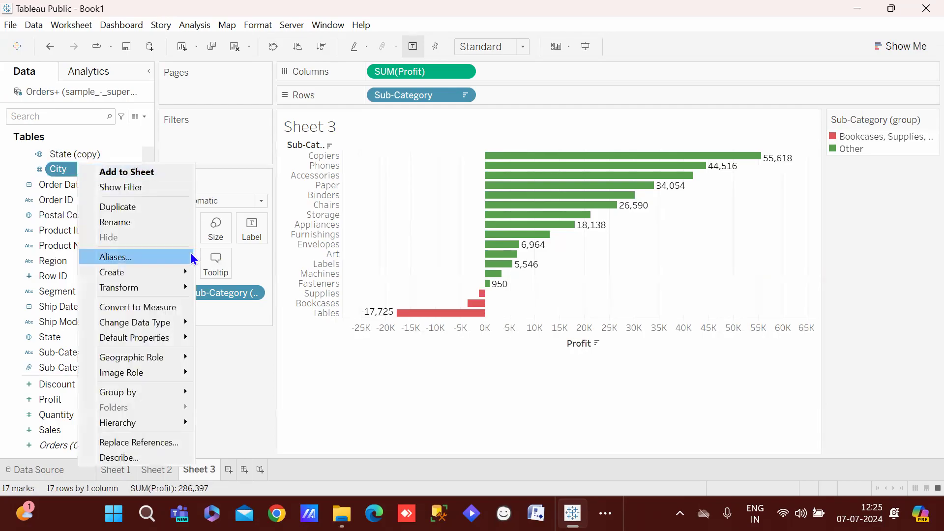
{"action": "mouse_move", "coordinate": [184, 272]}
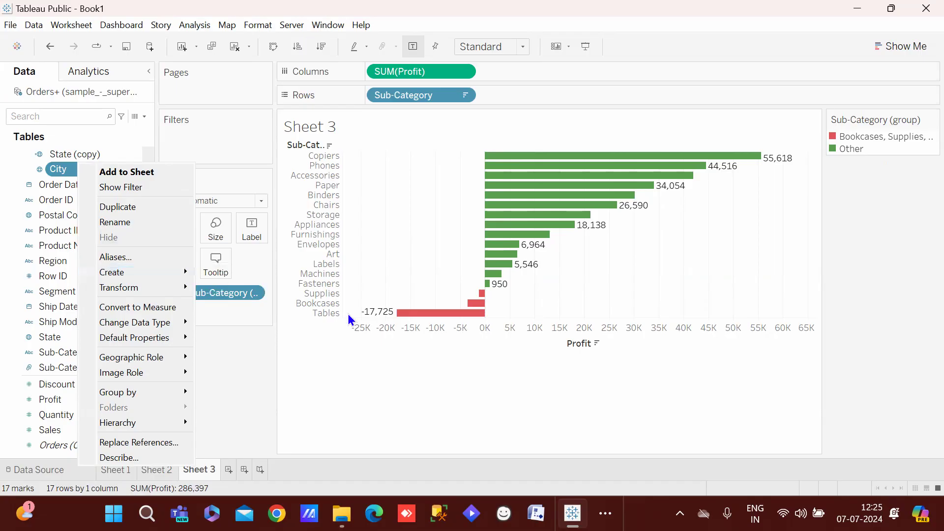
{"action": "left_click", "coordinate": [371, 420]}
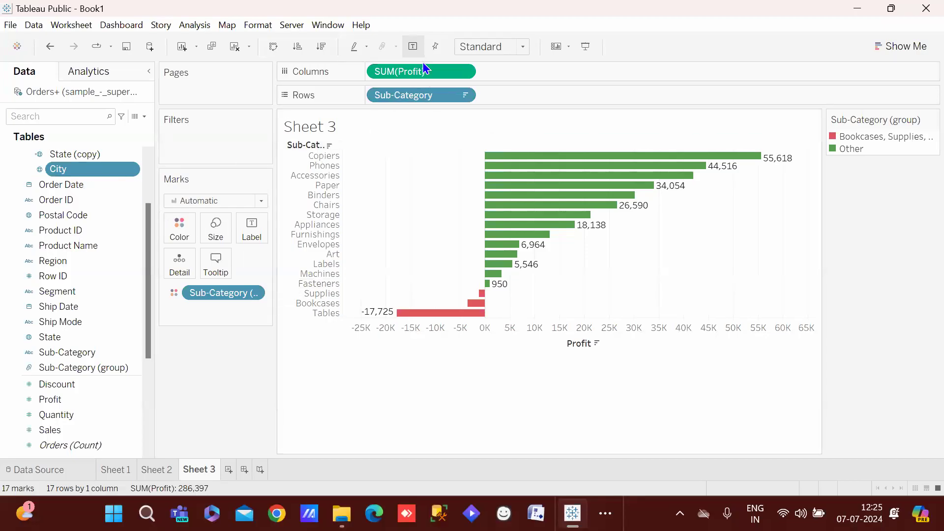
Colour the bars by SUM(Profit) using the Red-Green-White Diverging palette
{"action": "left_click_drag", "start_coordinate": [420, 63], "coordinate": [188, 231]}
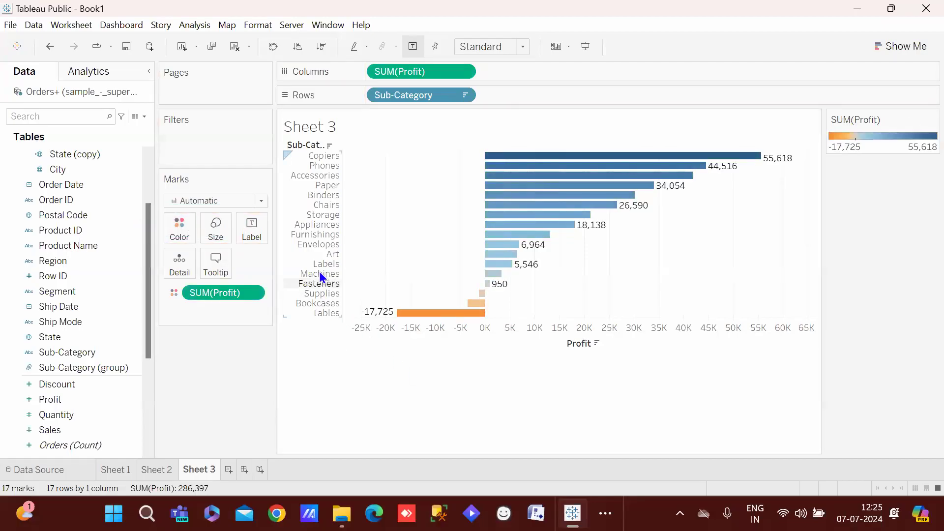
{"action": "left_click", "coordinate": [172, 237]}
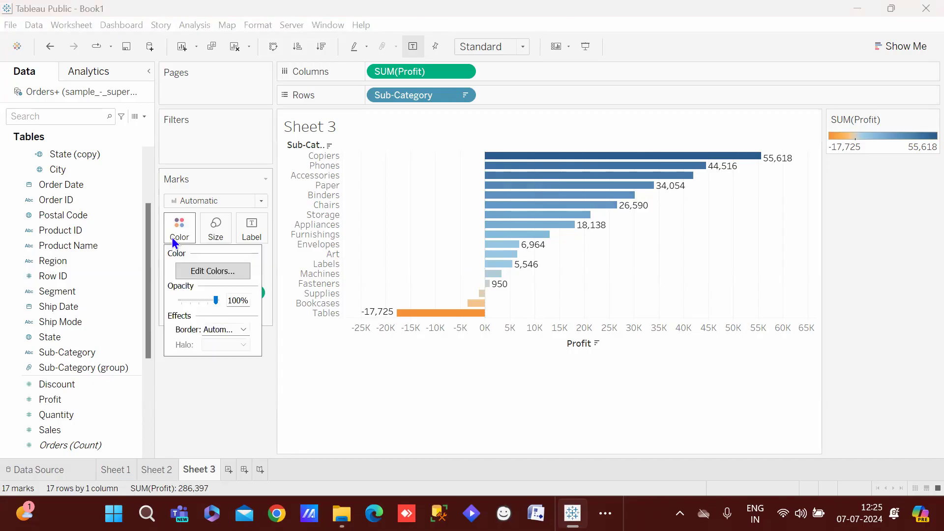
{"action": "left_click", "coordinate": [219, 273]}
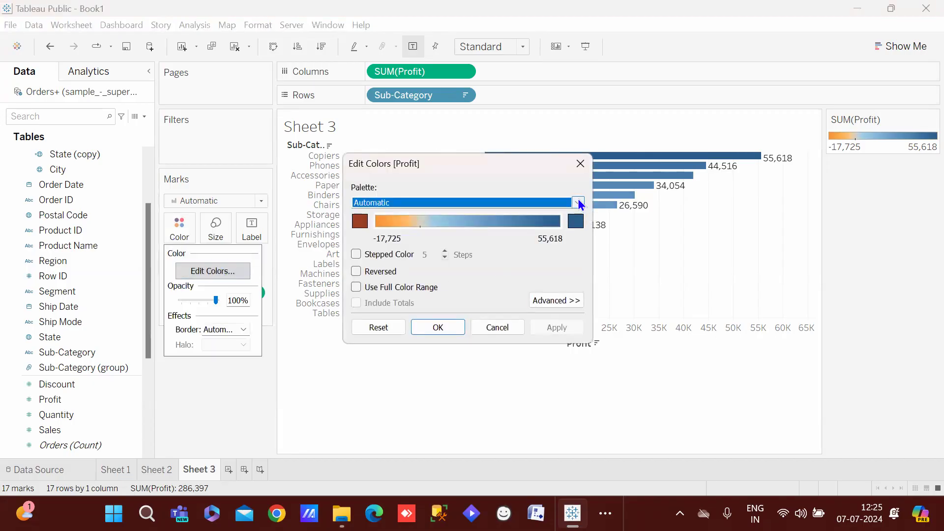
{"action": "left_click", "coordinate": [577, 201]}
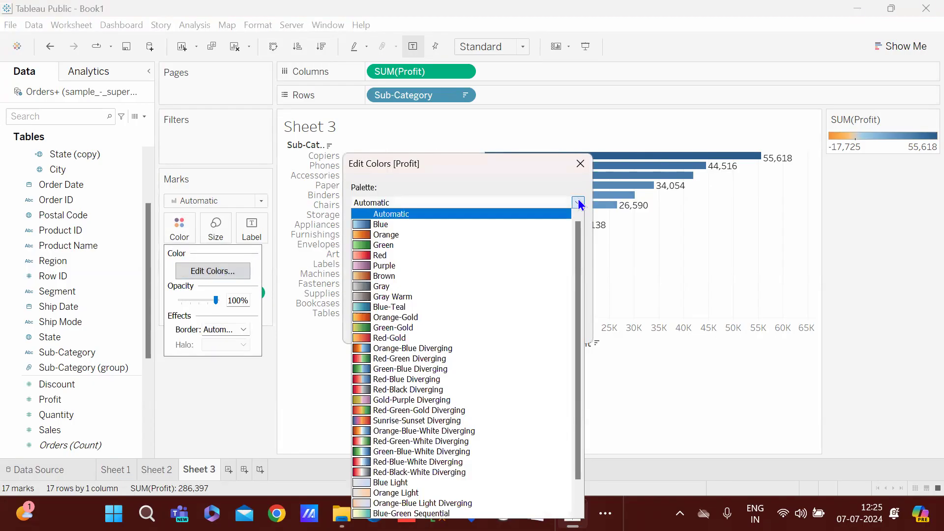
{"action": "left_click", "coordinate": [413, 440]}
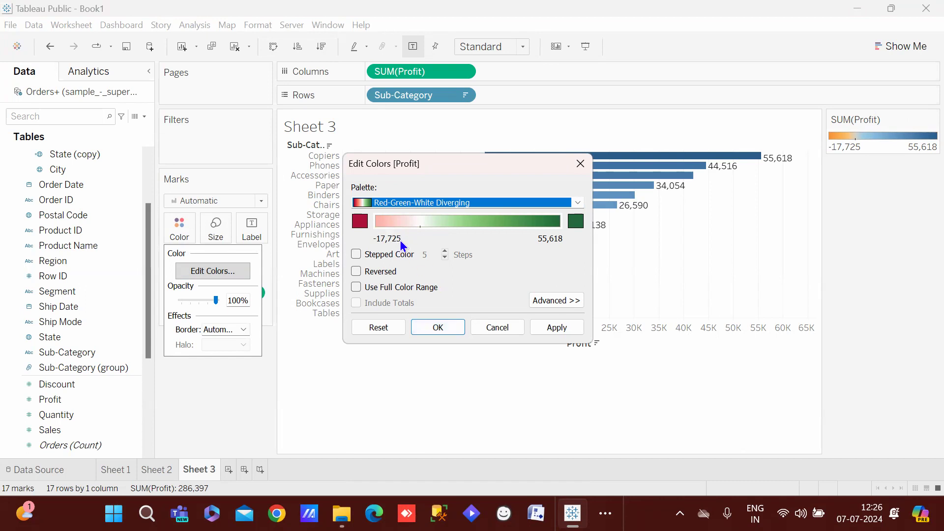
{"action": "left_click", "coordinate": [435, 326]}
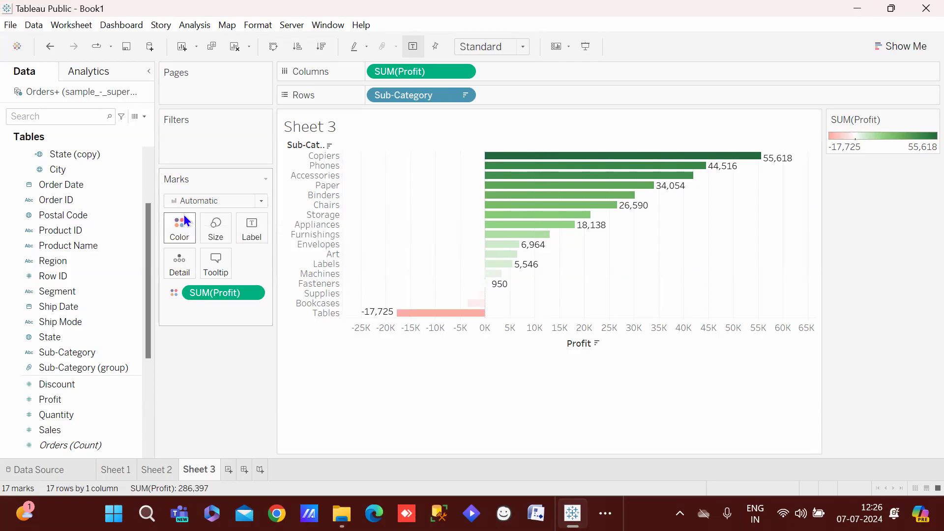
Check the lowest-profit red colour in the Profit colour settings, leaving it unchanged
{"action": "left_click", "coordinate": [180, 228]}
{"action": "left_click", "coordinate": [227, 281]}
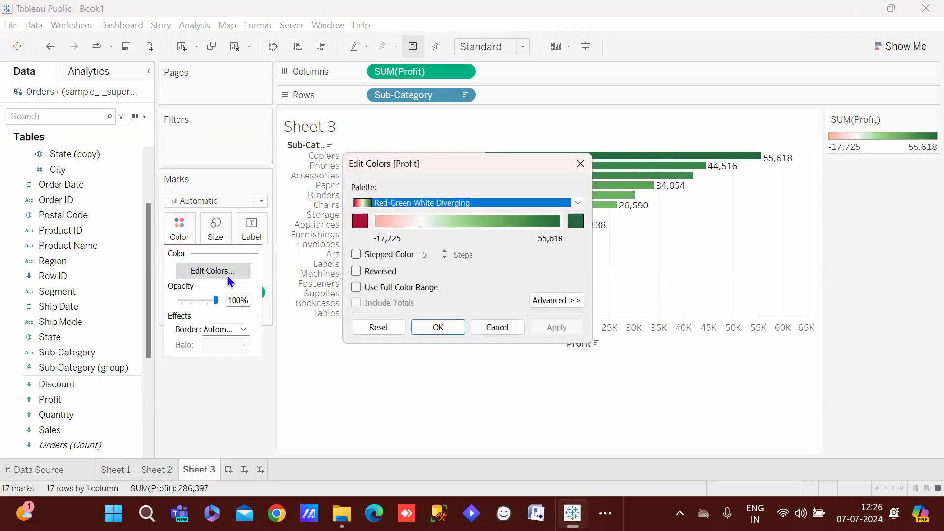
{"action": "left_click", "coordinate": [364, 224]}
{"action": "left_click", "coordinate": [592, 362]}
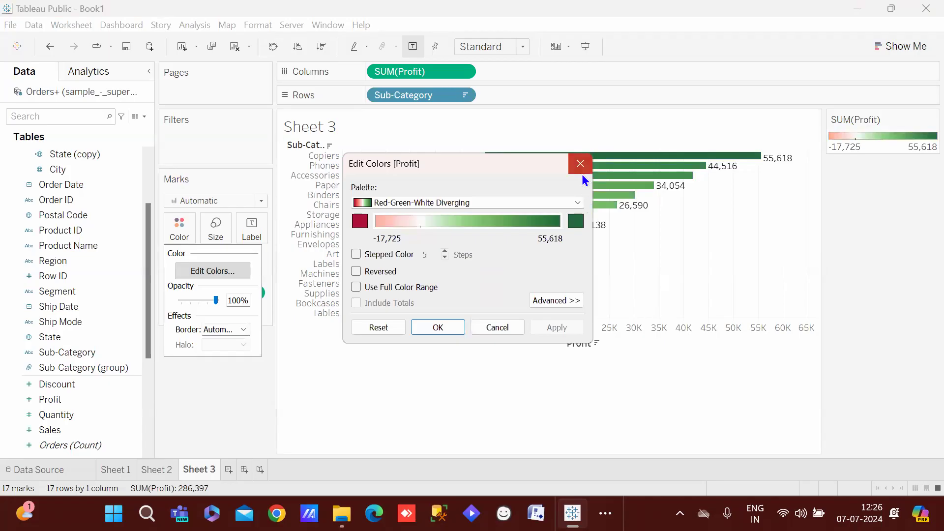
{"action": "left_click", "coordinate": [580, 163]}
{"action": "mouse_move", "coordinate": [406, 320]}
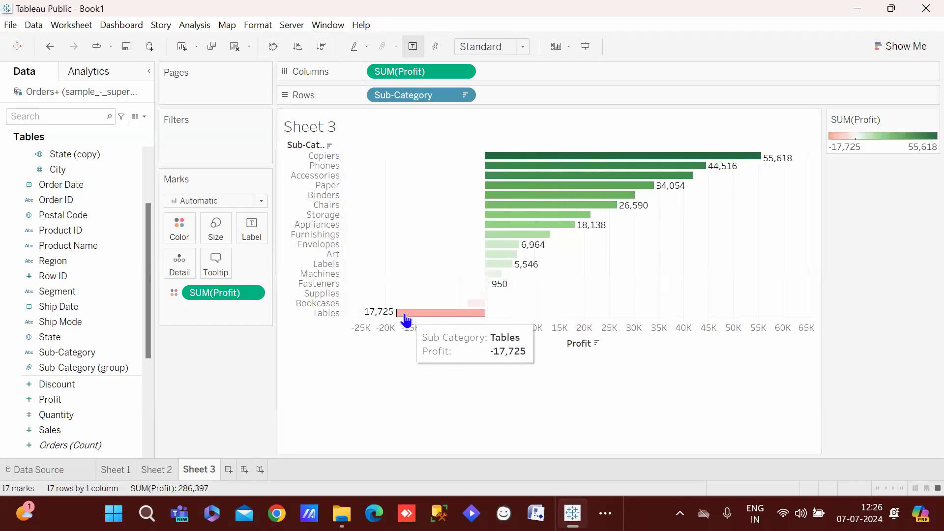
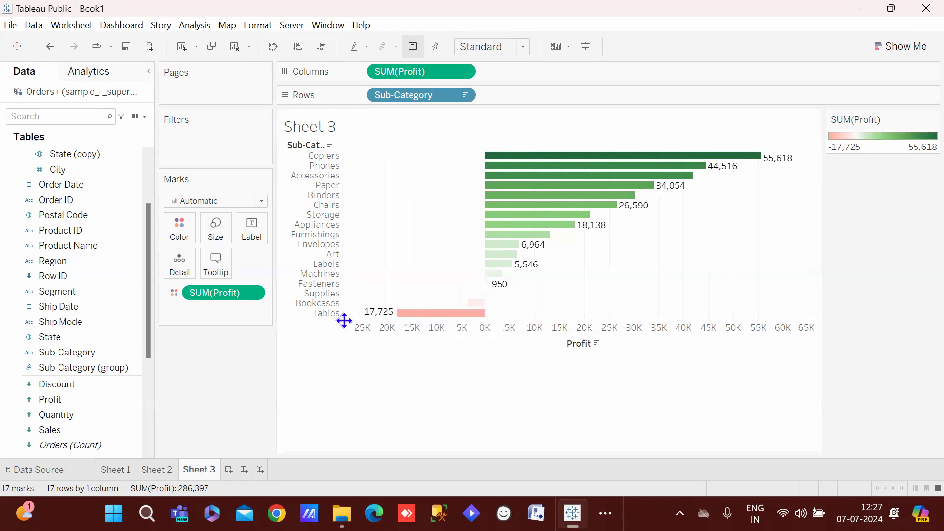
Undo the diverging palette on the Sheet 3 profit bars, then go to Sheet 1's city sales chart
{"action": "key", "text": "ctrl+z"}
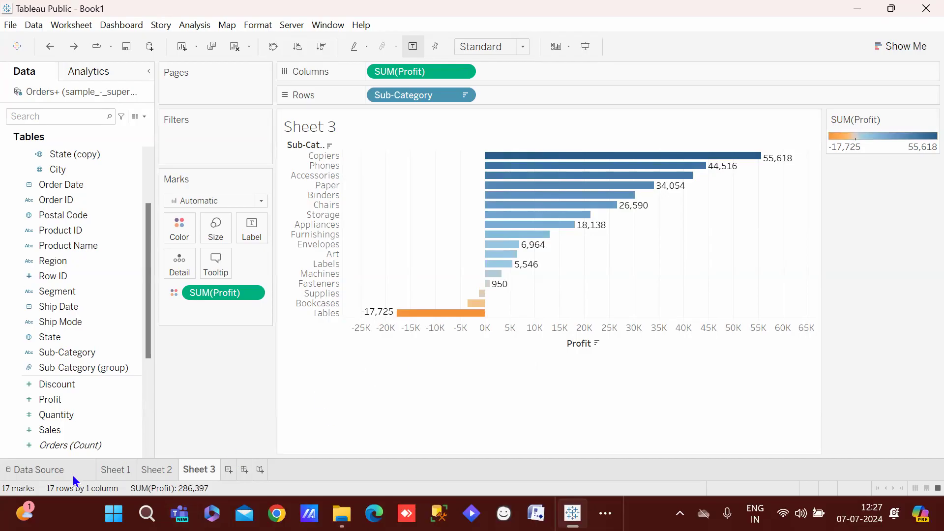
{"action": "left_click", "coordinate": [112, 471]}
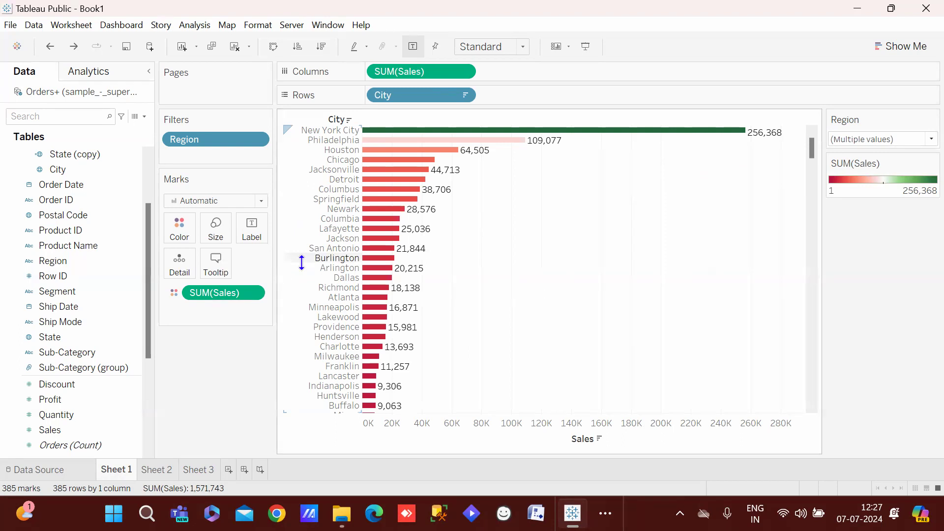
Add a blank Sheet 4, then move the Sheet 2 tab to sit after Sheet 3
{"action": "left_click", "coordinate": [228, 469]}
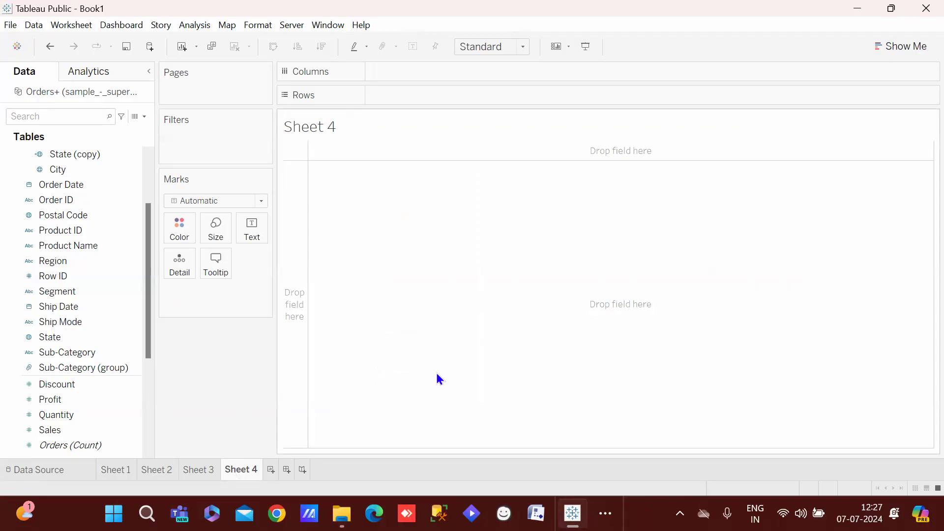
{"action": "left_click", "coordinate": [922, 46]}
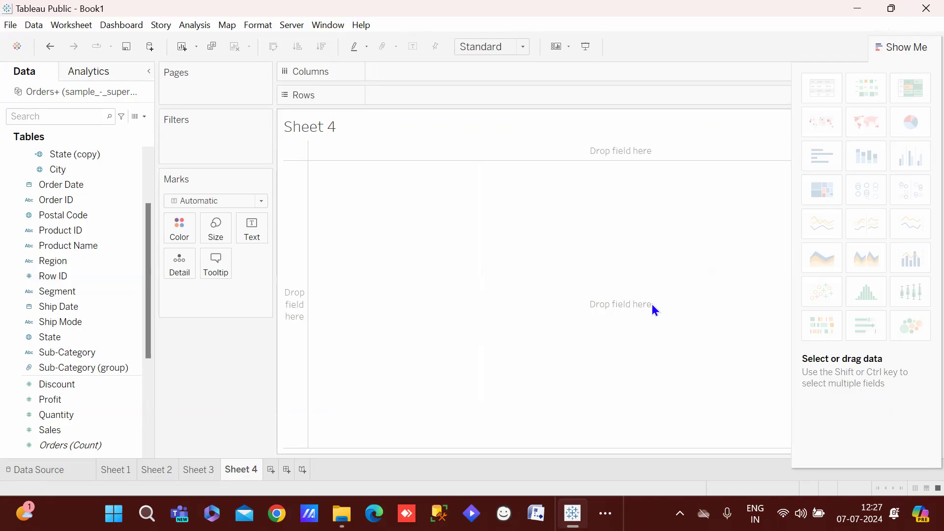
{"action": "left_click", "coordinate": [916, 47]}
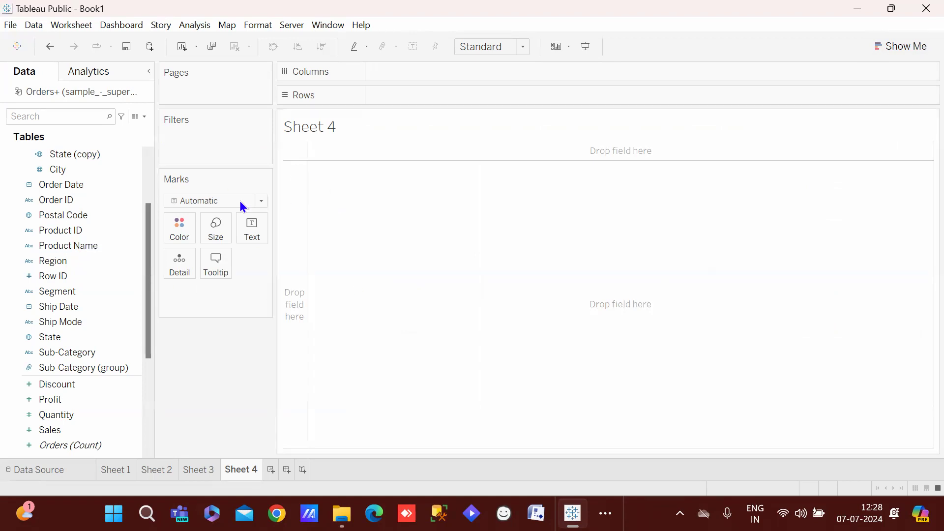
{"action": "left_click", "coordinate": [898, 44]}
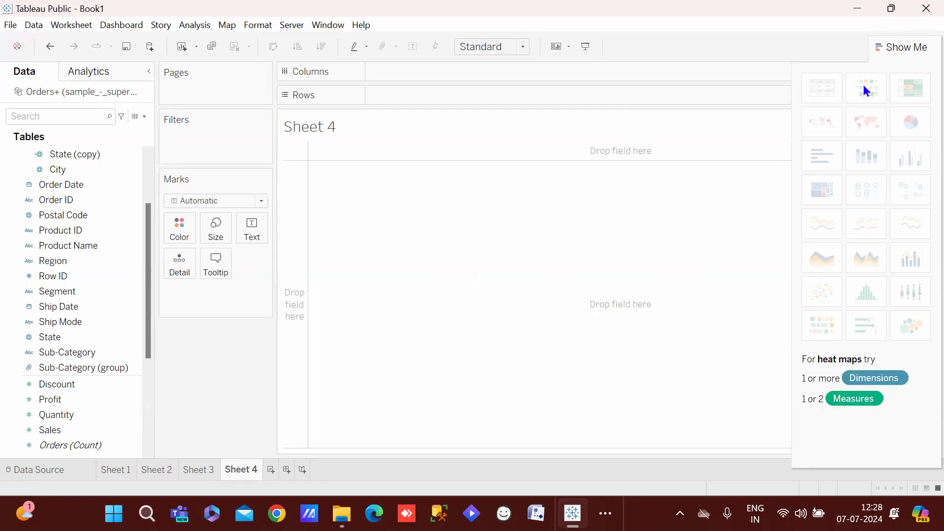
{"action": "left_click", "coordinate": [887, 44]}
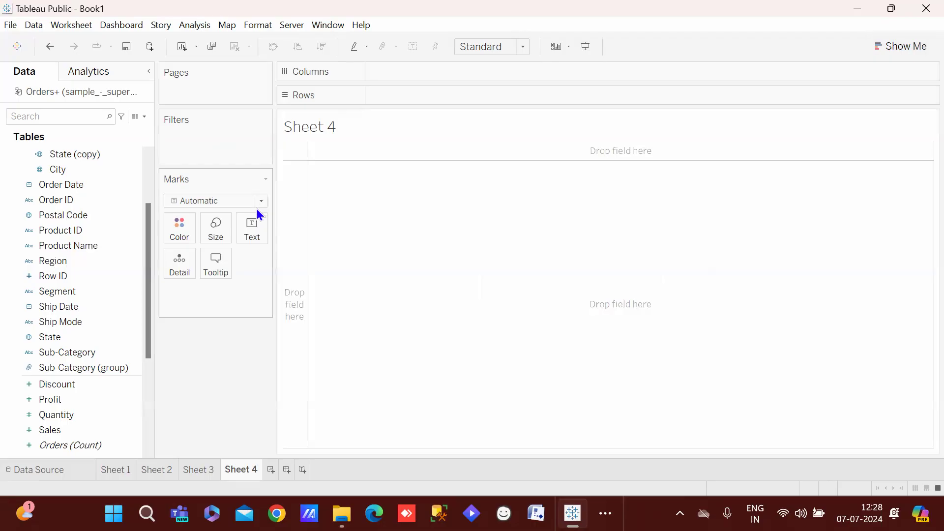
{"action": "left_click", "coordinate": [230, 201]}
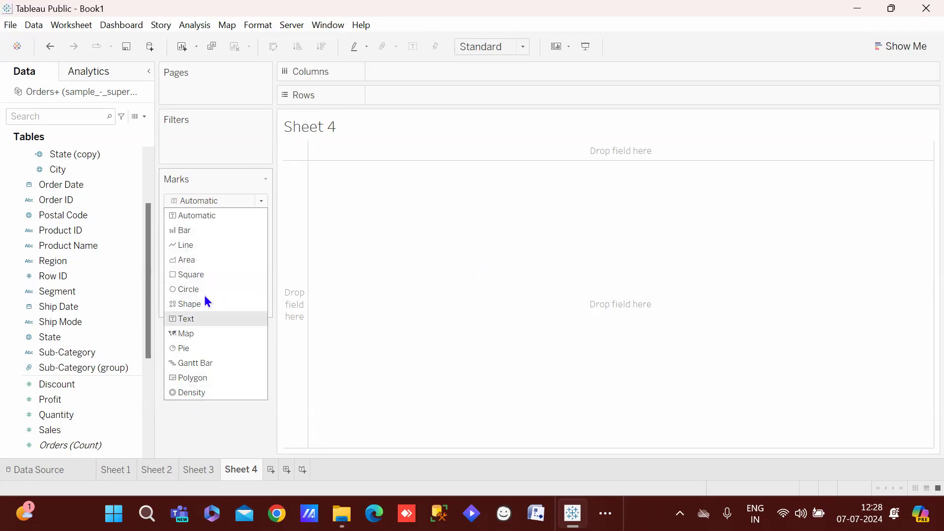
{"action": "left_click", "coordinate": [392, 284]}
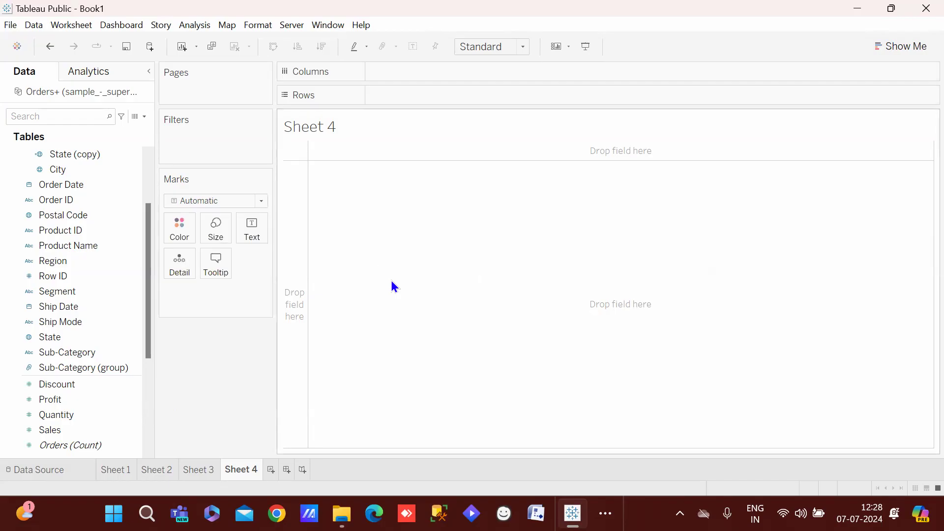
{"action": "left_click", "coordinate": [102, 475]}
{"action": "left_click_drag", "start_coordinate": [146, 467], "coordinate": [213, 466]}
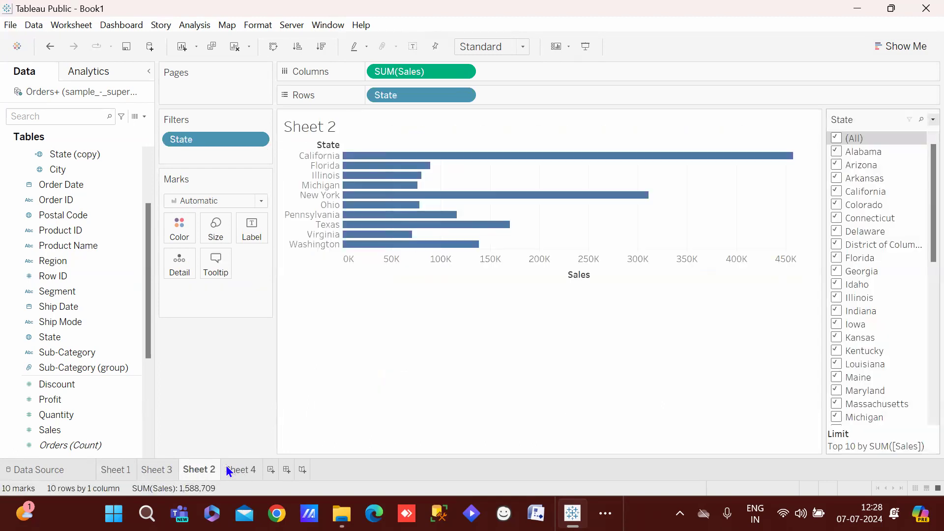
On Sheet 4, plot SUM(Sales) bars for each Sub-Category
{"action": "left_click", "coordinate": [229, 471]}
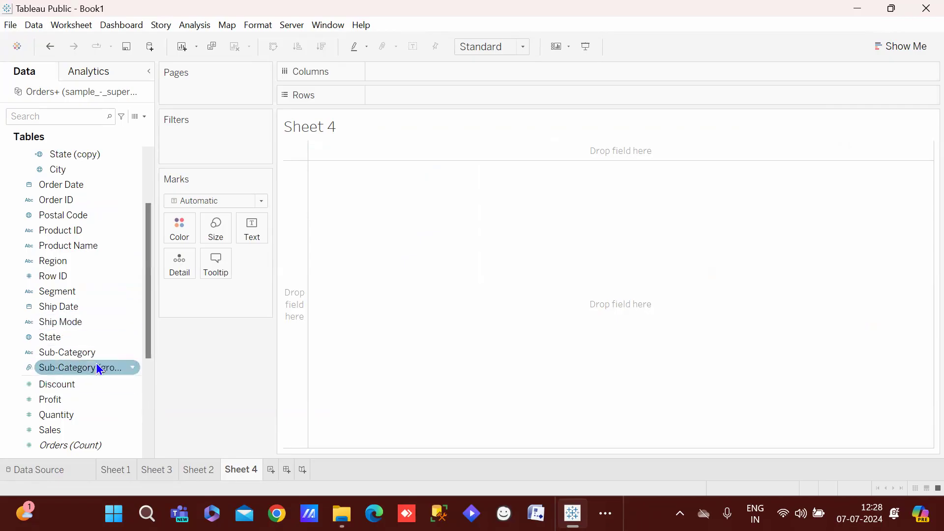
{"action": "left_click_drag", "start_coordinate": [87, 353], "coordinate": [481, 103]}
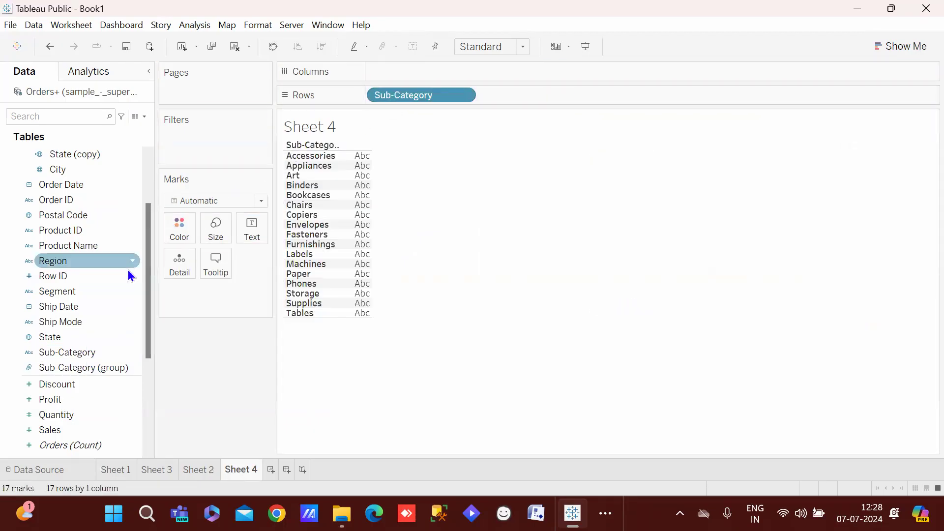
{"action": "left_click_drag", "start_coordinate": [147, 280], "coordinate": [148, 292]}
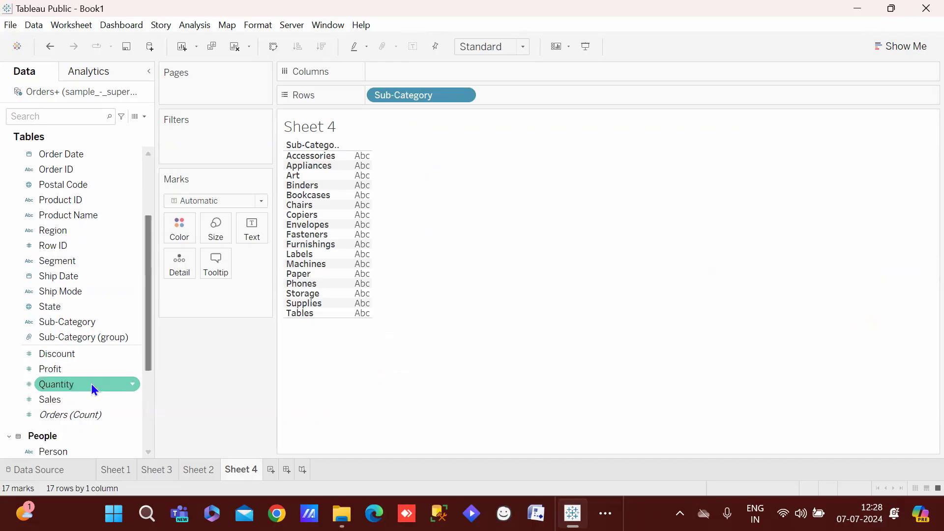
{"action": "left_click_drag", "start_coordinate": [70, 399], "coordinate": [426, 76]}
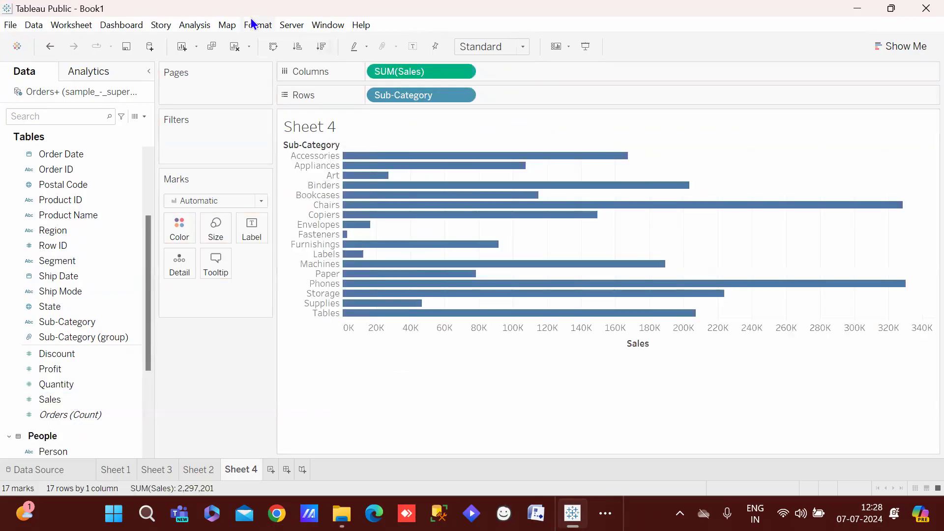
Sort sub-categories by descending Sales as vertical columns, then add a blank Sheet 5
{"action": "left_click", "coordinate": [296, 46]}
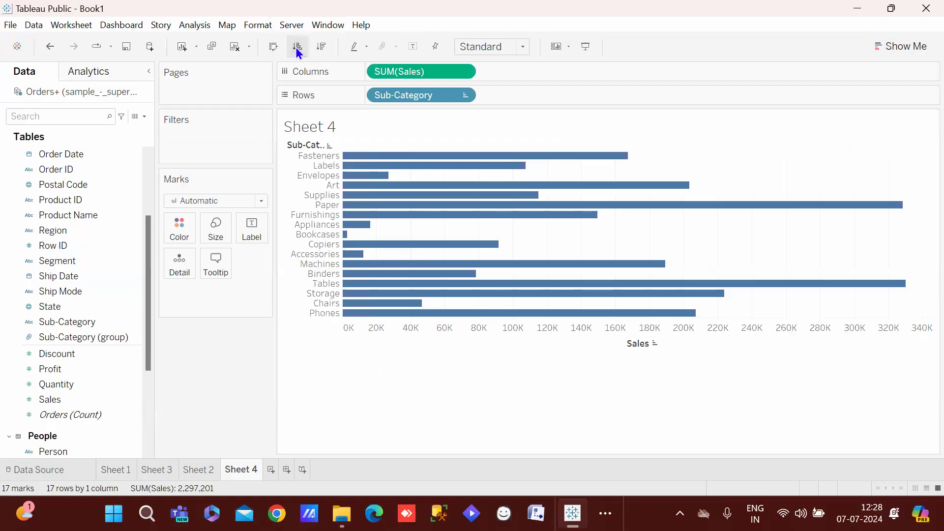
{"action": "left_click", "coordinate": [273, 46]}
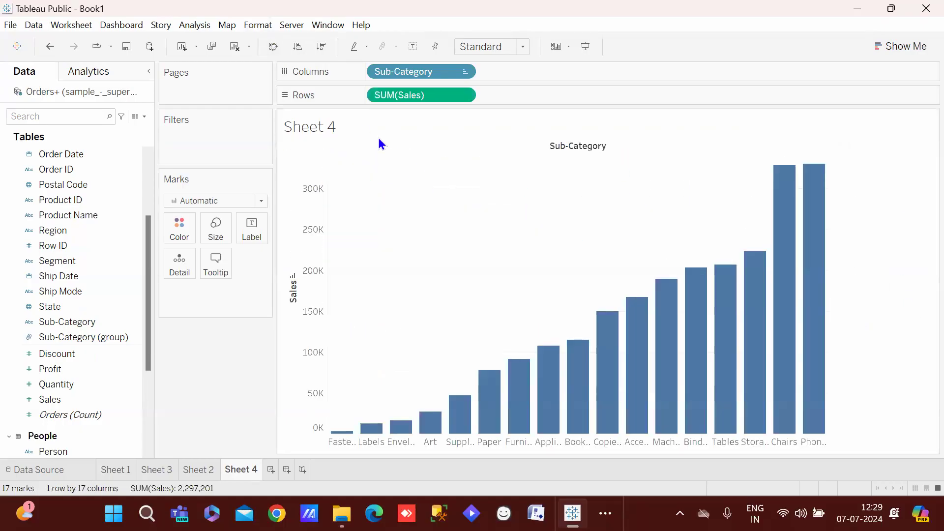
{"action": "left_click", "coordinate": [276, 52]}
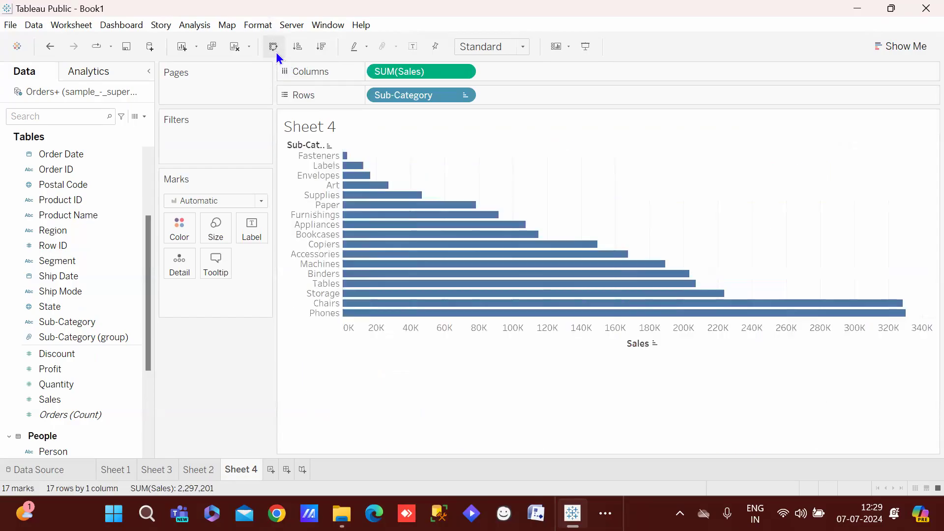
{"action": "left_click", "coordinate": [324, 47]}
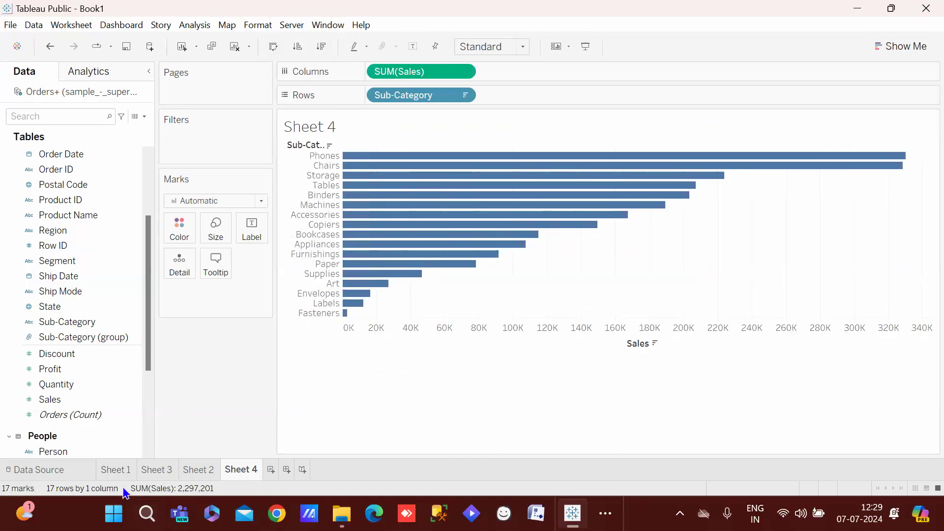
{"action": "mouse_move", "coordinate": [116, 479]}
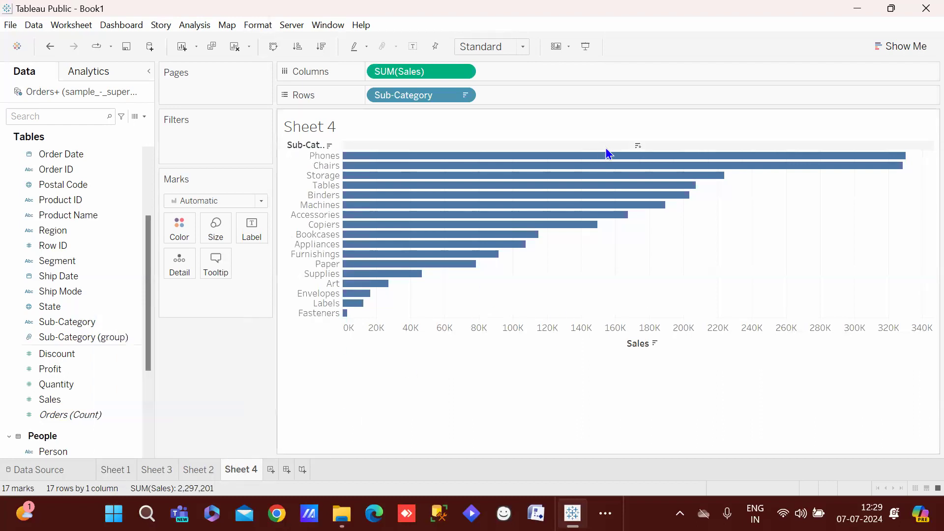
{"action": "mouse_move", "coordinate": [348, 317]}
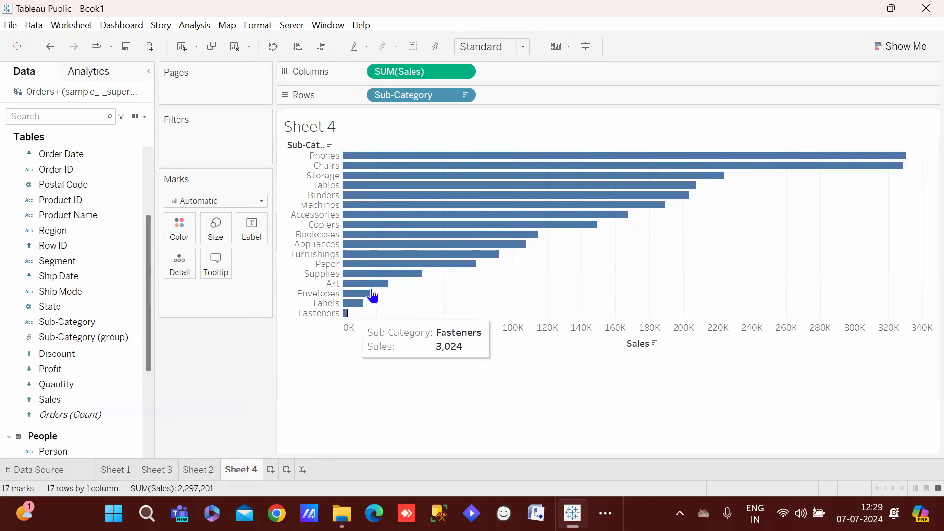
{"action": "mouse_move", "coordinate": [676, 158]}
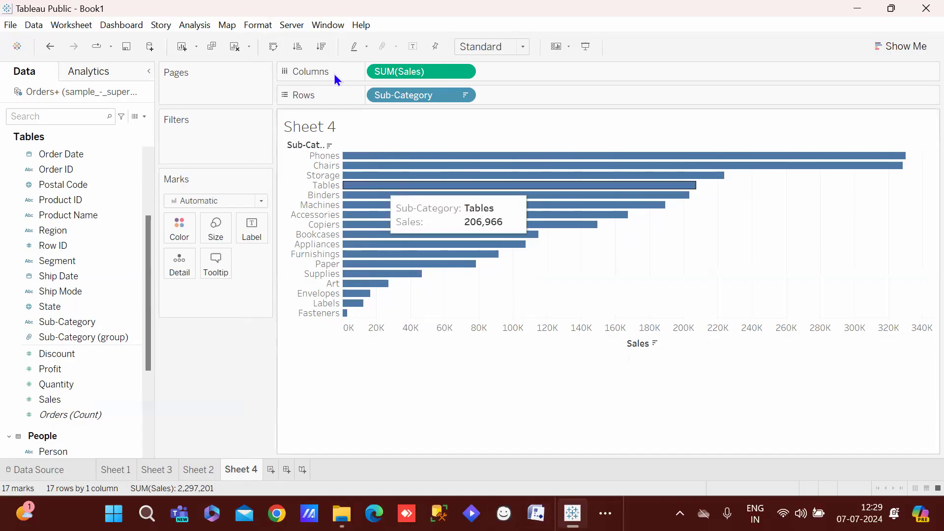
{"action": "left_click", "coordinate": [272, 46]}
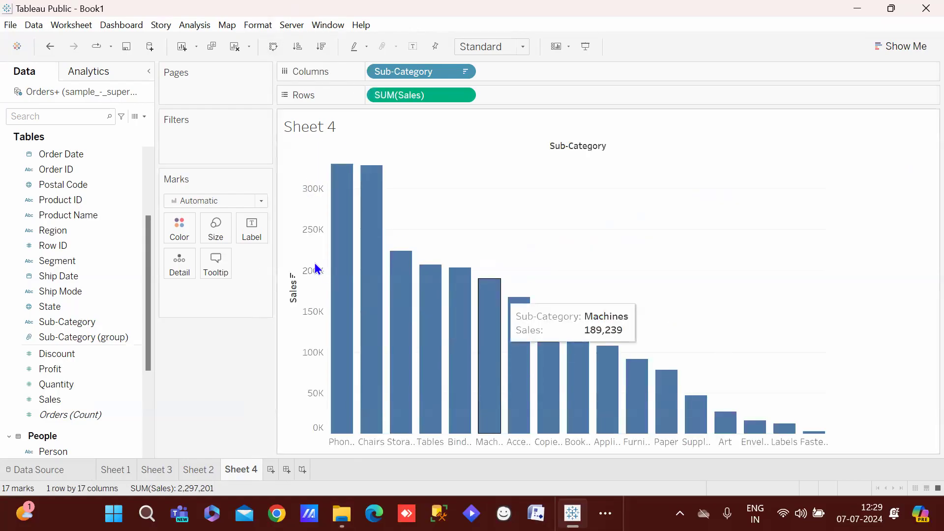
{"action": "left_click", "coordinate": [264, 45]}
{"action": "left_click", "coordinate": [264, 44]}
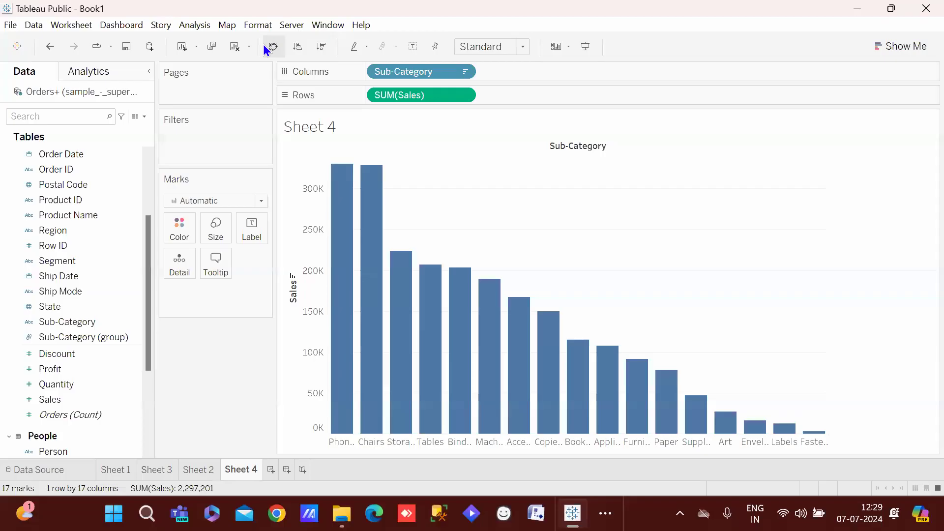
{"action": "left_click", "coordinate": [270, 470]}
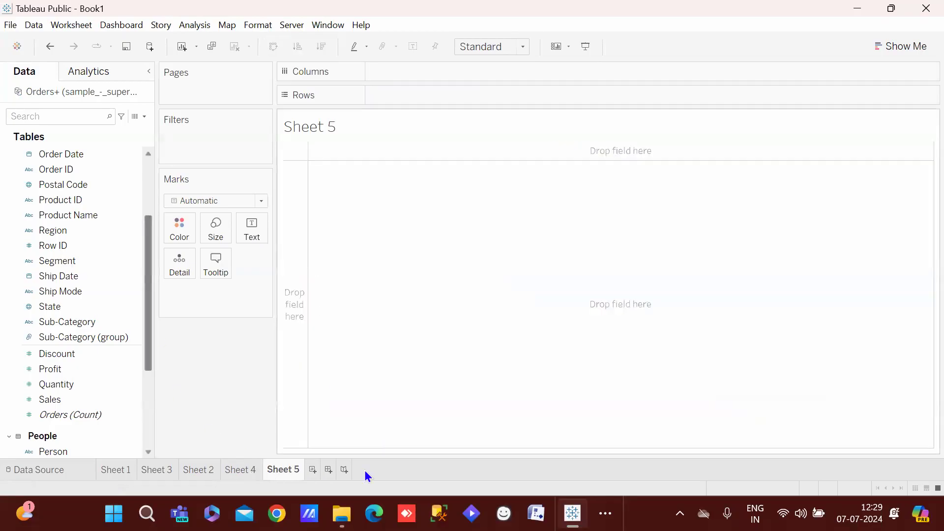
{"action": "left_click", "coordinate": [237, 470]}
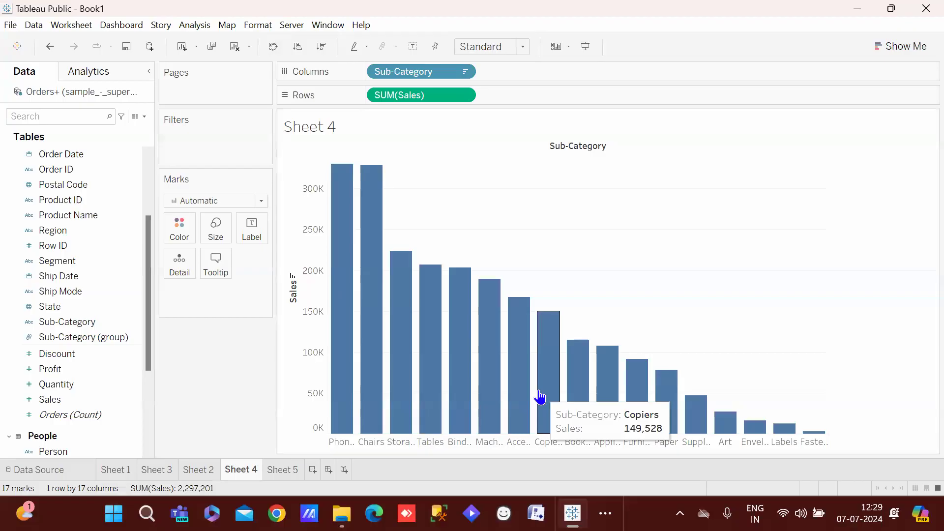
{"action": "left_click", "coordinate": [285, 471]}
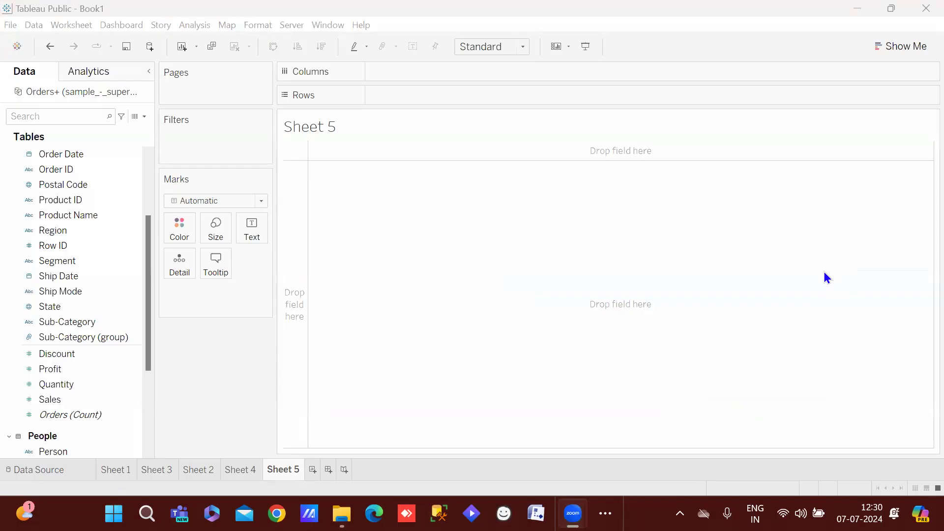
{"action": "left_click_drag", "start_coordinate": [74, 231], "coordinate": [424, 67]}
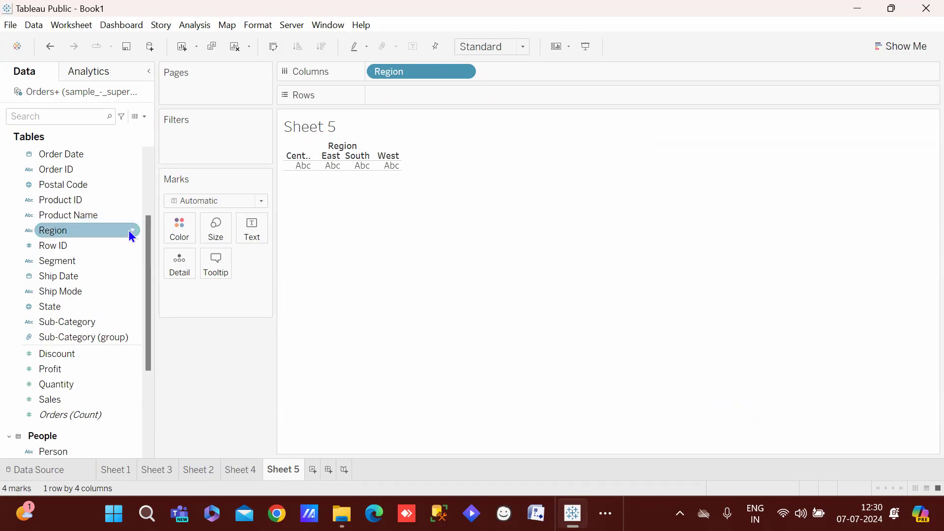
{"action": "left_click_drag", "start_coordinate": [149, 260], "coordinate": [157, 197]}
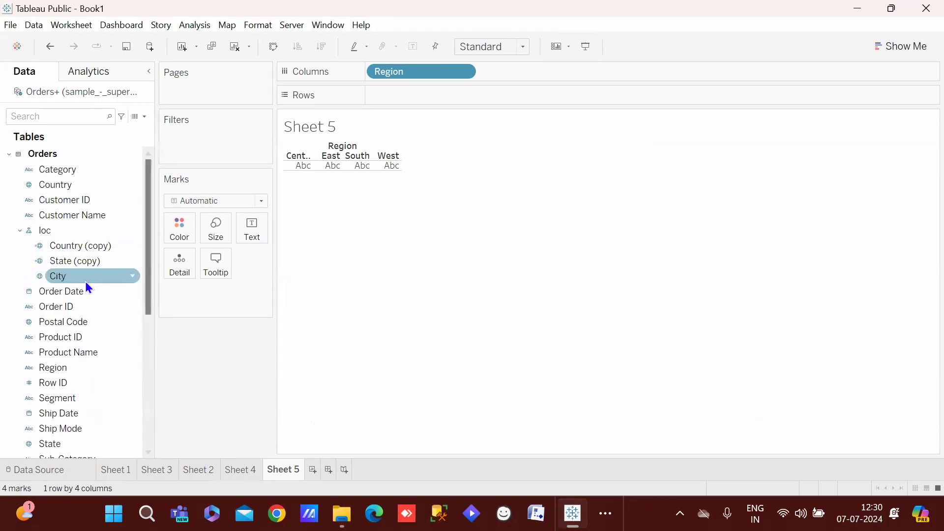
{"action": "left_click_drag", "start_coordinate": [50, 297], "coordinate": [526, 78]}
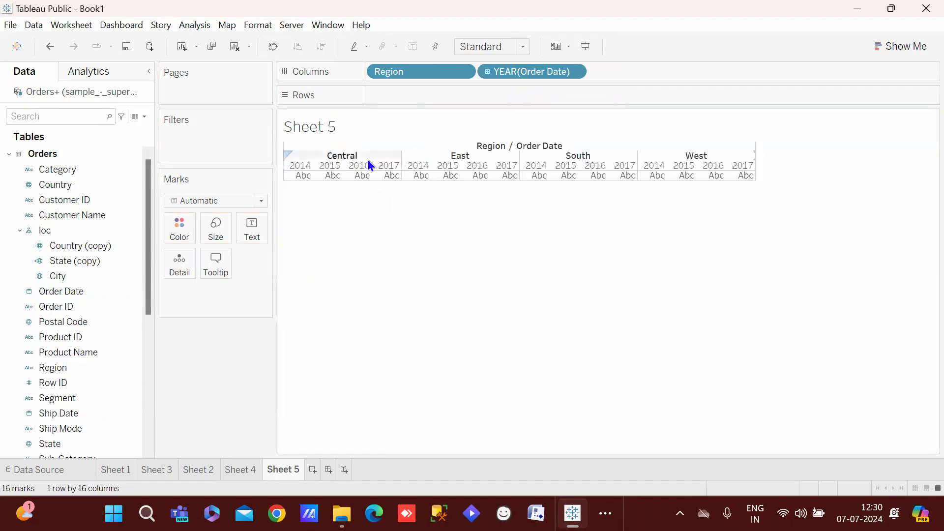
{"action": "mouse_move", "coordinate": [372, 181]}
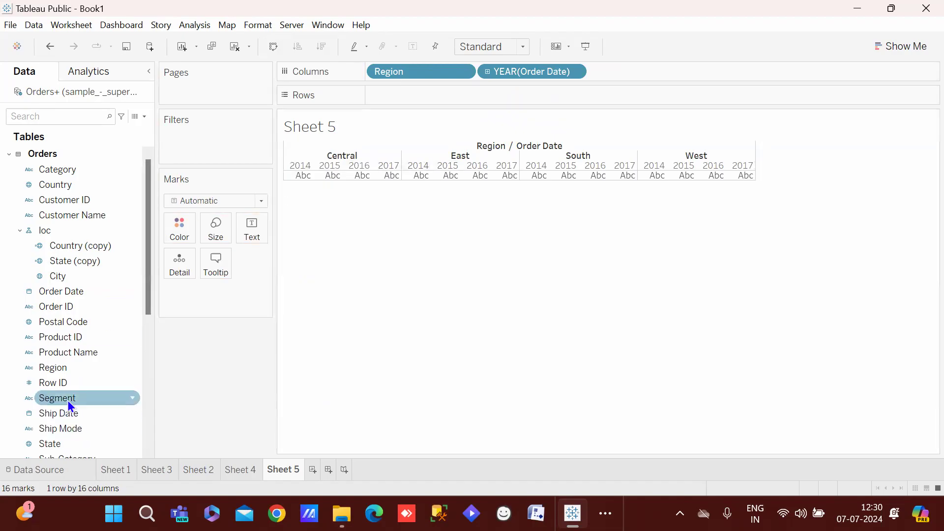
{"action": "left_click", "coordinate": [60, 444]}
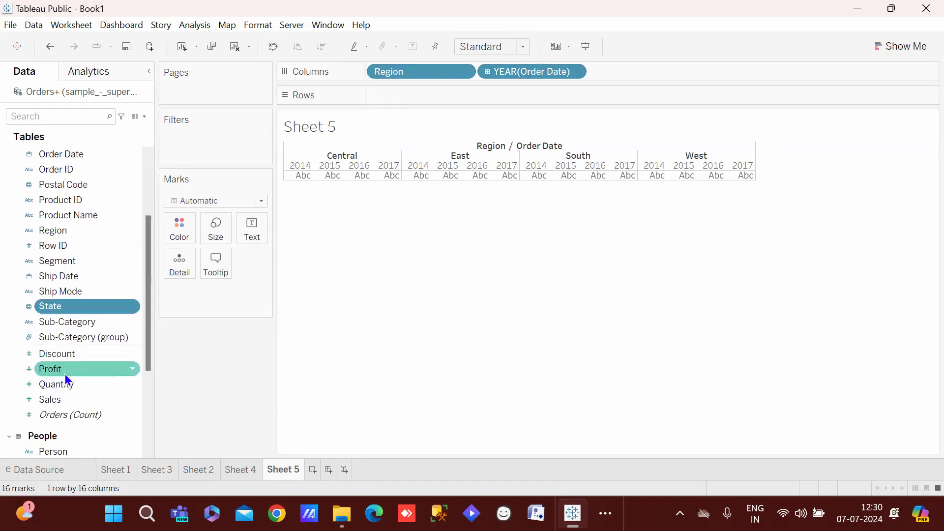
{"action": "double_click", "coordinate": [56, 405]}
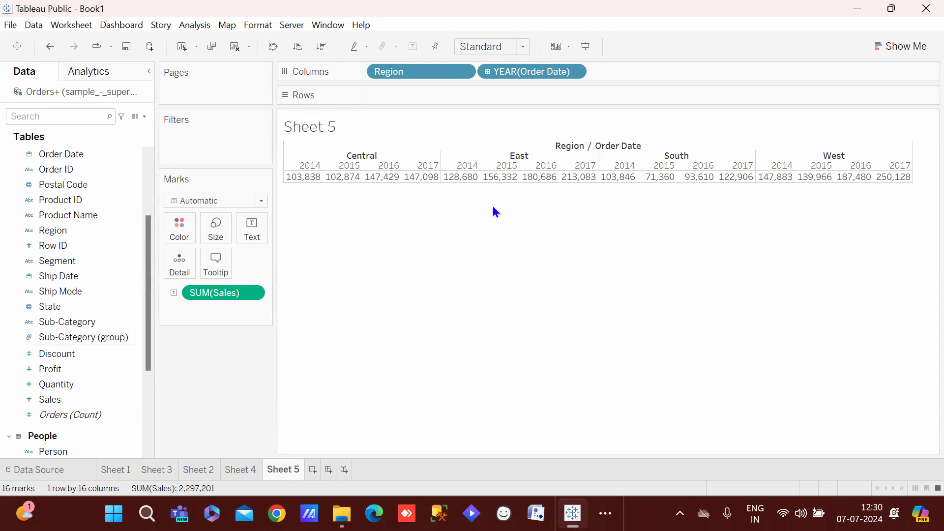
{"action": "key", "text": "ctrl+z"}
Put SUM(Sales) on Rows against region and year, with the mark type set to Bar
{"action": "left_click_drag", "start_coordinate": [90, 396], "coordinate": [432, 96]}
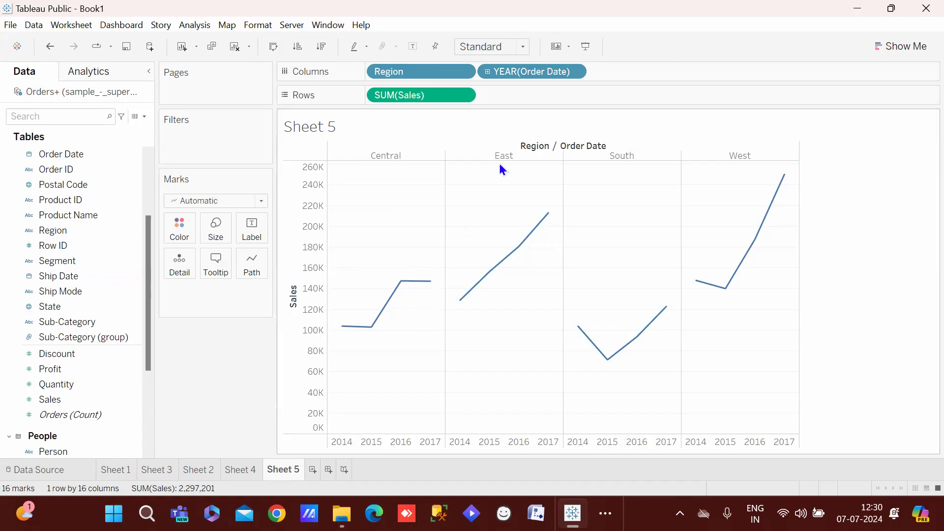
{"action": "mouse_move", "coordinate": [340, 328]}
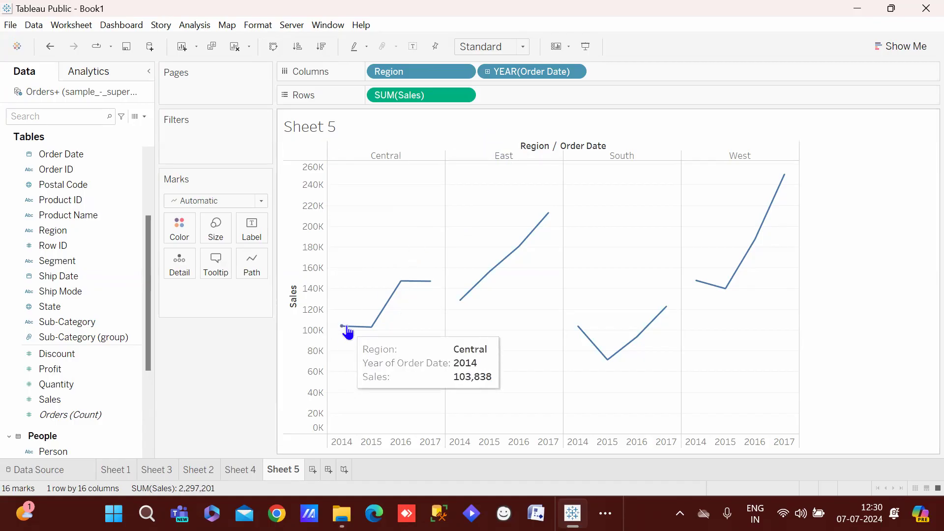
{"action": "left_click", "coordinate": [218, 201]}
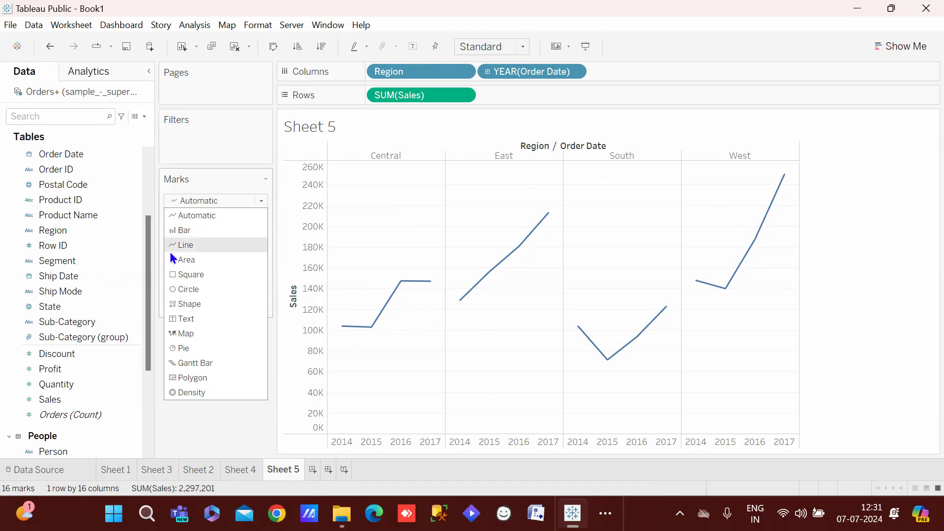
{"action": "left_click", "coordinate": [211, 229]}
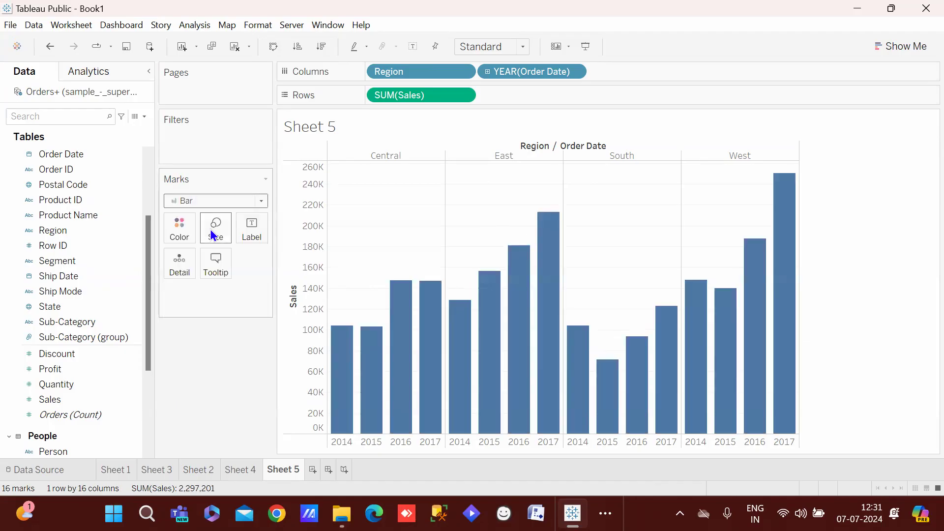
{"action": "left_click", "coordinate": [258, 234]}
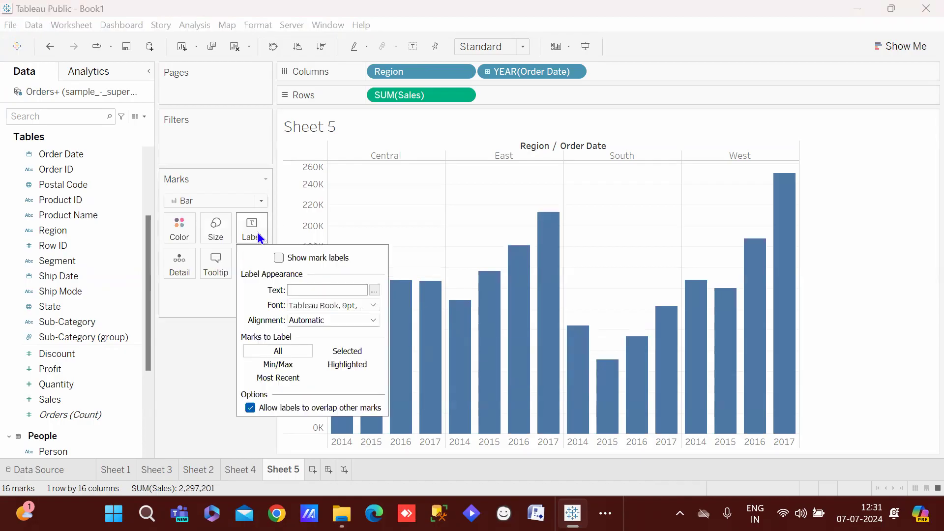
Show sales value labels on the bars and stack each year's bar coloured by Region
{"action": "left_click", "coordinate": [415, 45]}
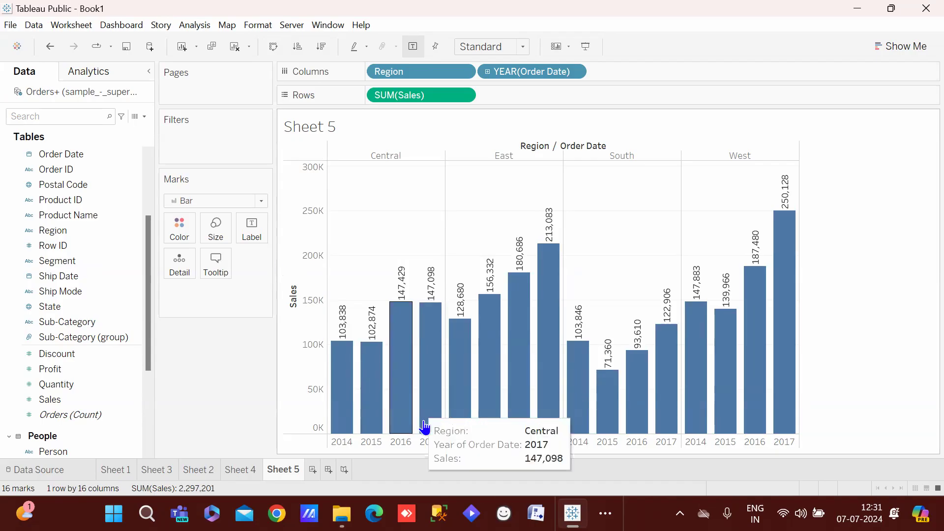
{"action": "left_click", "coordinate": [179, 227]}
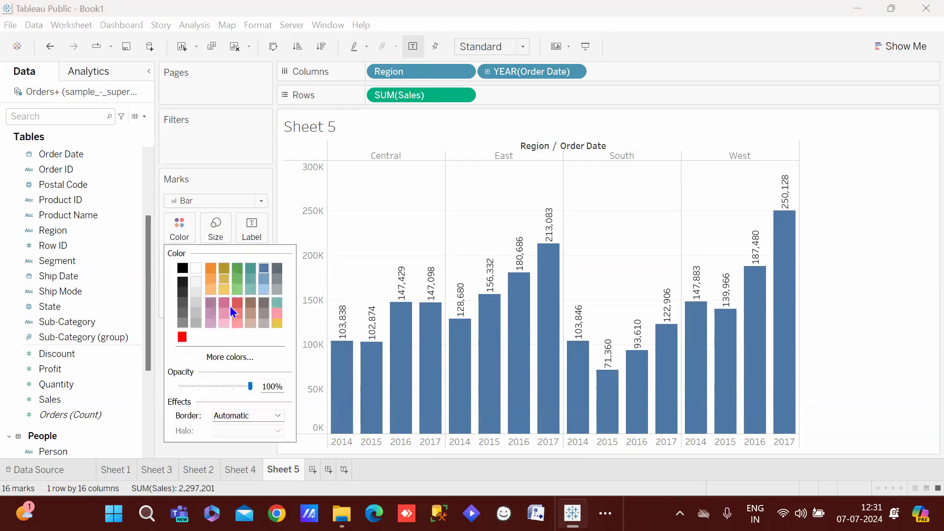
{"action": "left_click", "coordinate": [377, 256]}
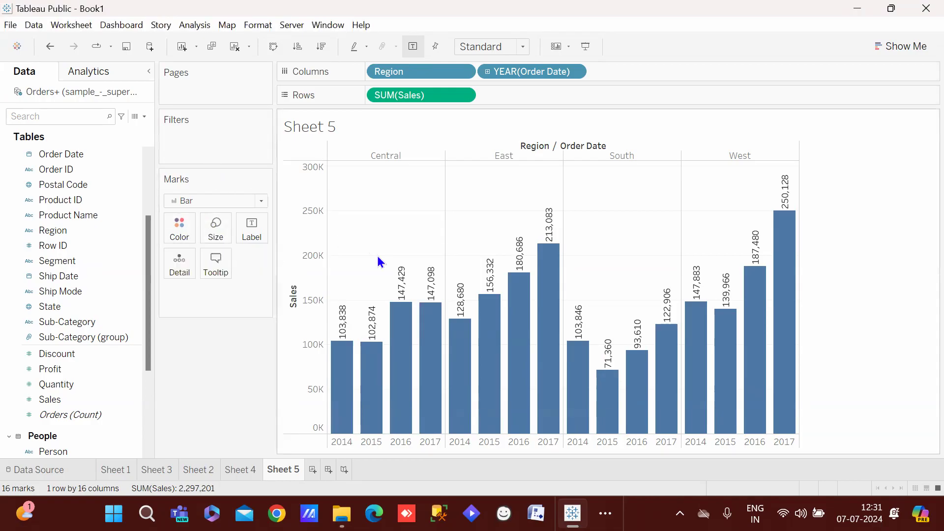
{"action": "left_click_drag", "start_coordinate": [441, 69], "coordinate": [185, 233]}
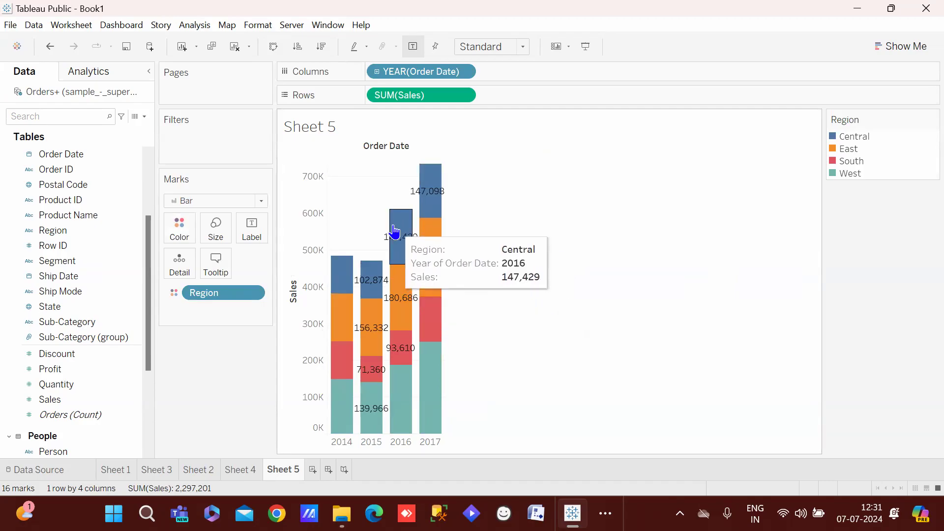
Undo the Region and trial Sales colouring, restoring uncoloured labelled region panels on Sheet 5
{"action": "key", "text": "ctrl+z"}
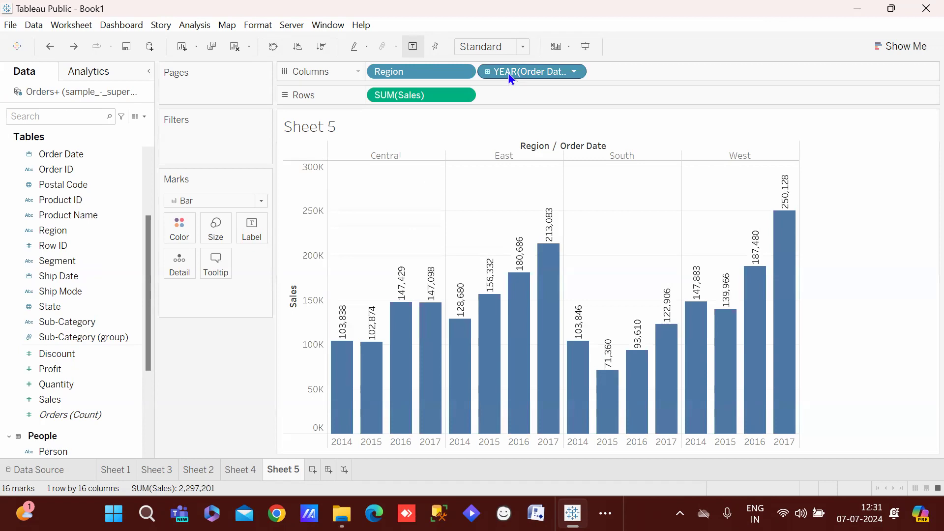
{"action": "left_click_drag", "start_coordinate": [508, 73], "coordinate": [163, 230]}
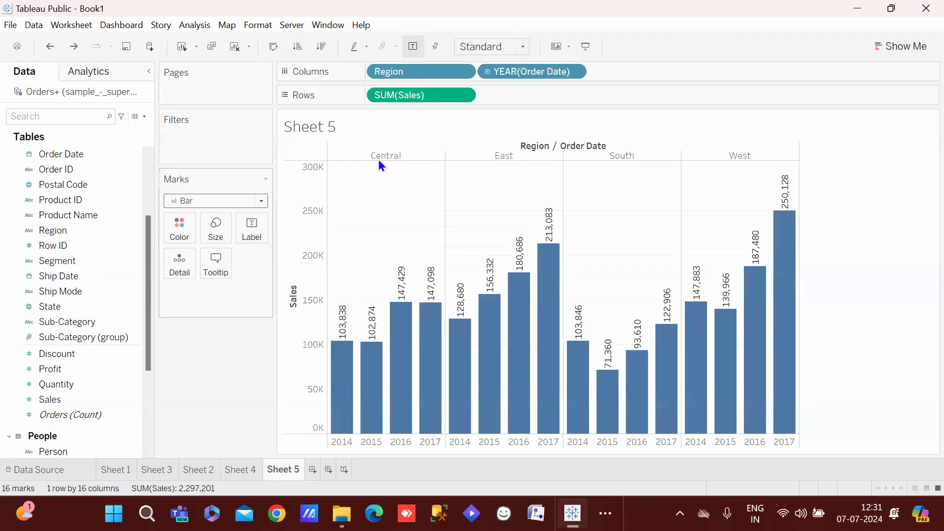
{"action": "left_click_drag", "start_coordinate": [416, 105], "coordinate": [188, 245]}
{"action": "key", "text": "ctrl+z"}
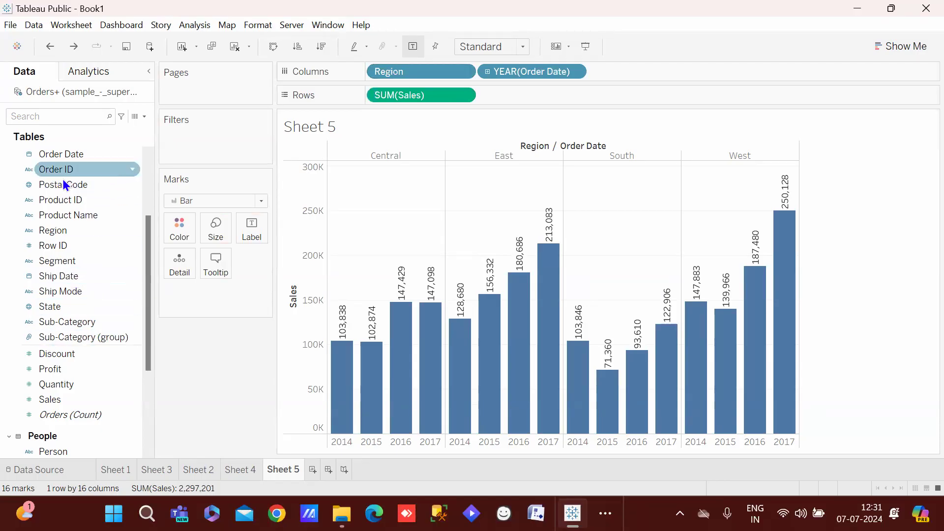
{"action": "mouse_move", "coordinate": [507, 419]}
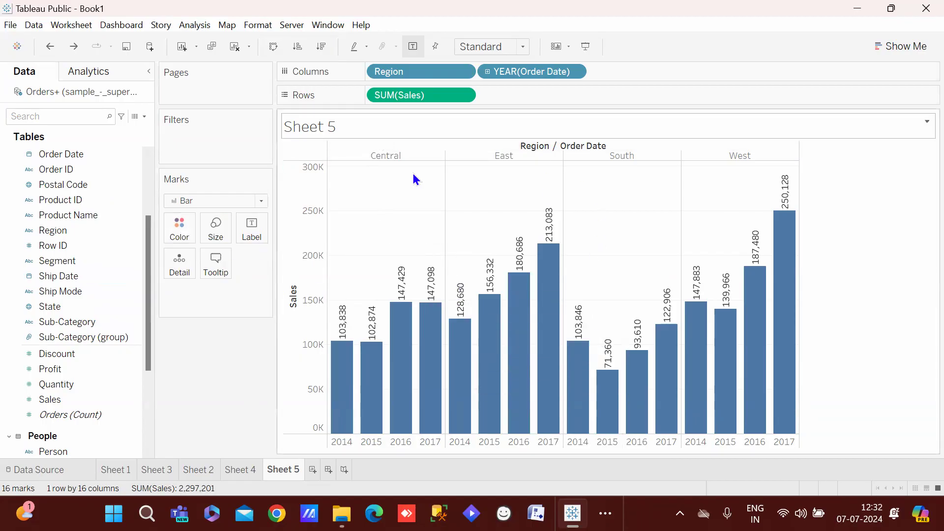
{"action": "left_click", "coordinate": [240, 471]}
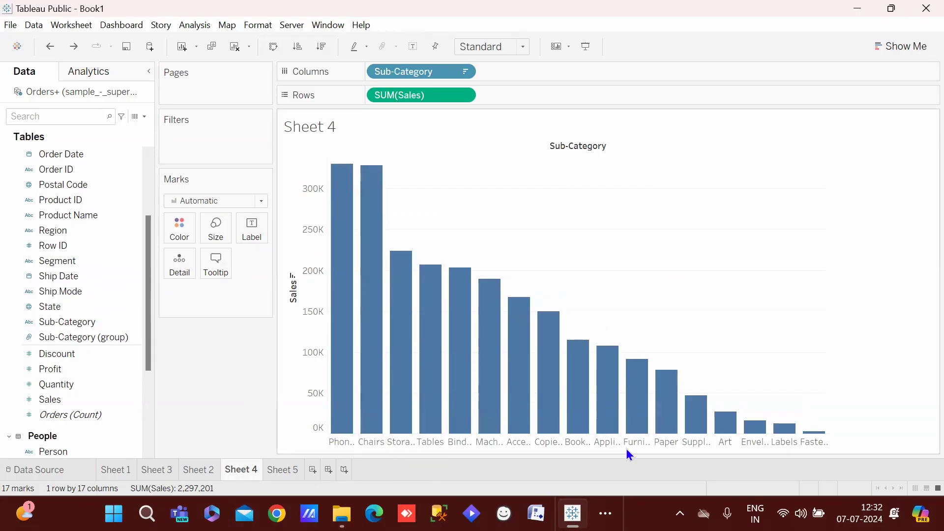
{"action": "left_click", "coordinate": [275, 469]}
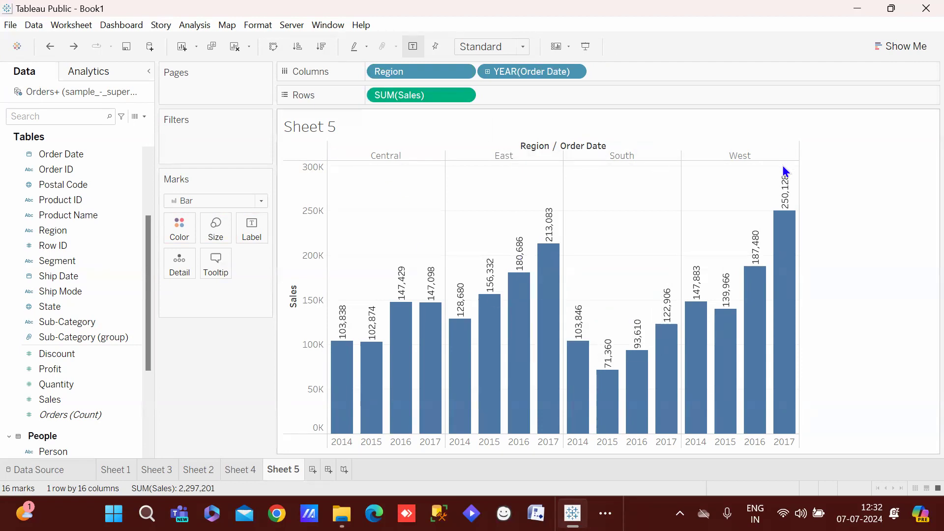
Pull the Sheet 5 title into its own card and hide it, then add a blank Sheet 6
{"action": "left_click_drag", "start_coordinate": [484, 396], "coordinate": [355, 128]}
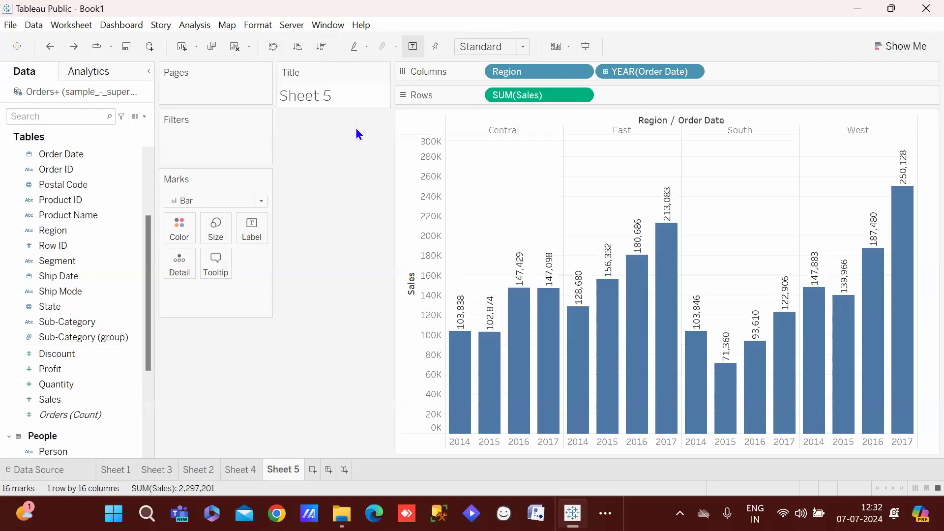
{"action": "left_click", "coordinate": [383, 72]}
{"action": "left_click", "coordinate": [355, 158]}
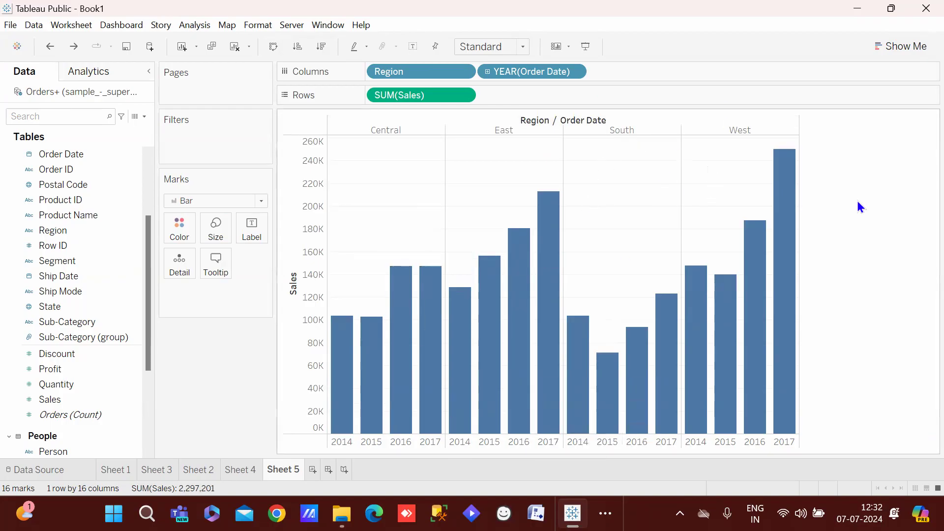
{"action": "left_click", "coordinate": [313, 469]}
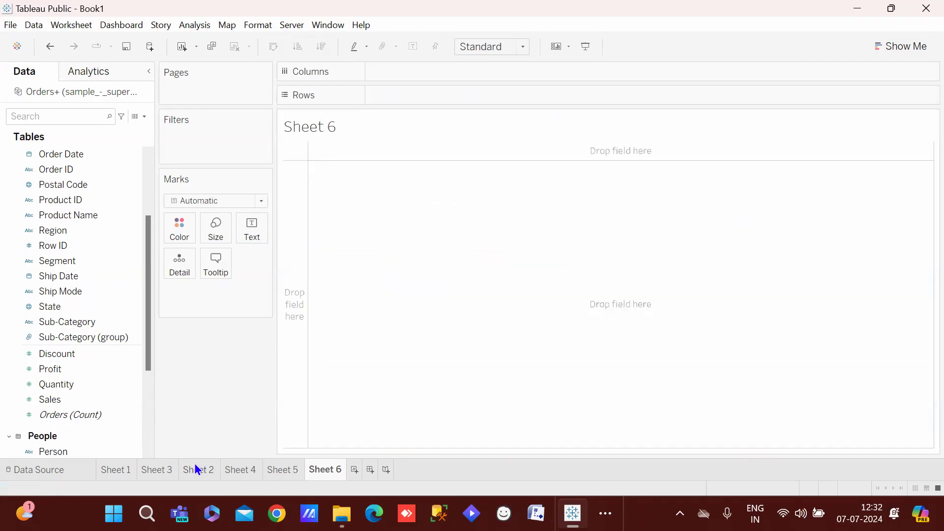
On Sheet 6, place YEAR(Order Date) across the Columns shelf
{"action": "mouse_move", "coordinate": [195, 466]}
{"action": "scroll", "coordinate": [149, 288], "scroll_direction": "up", "scroll_amount": 1}
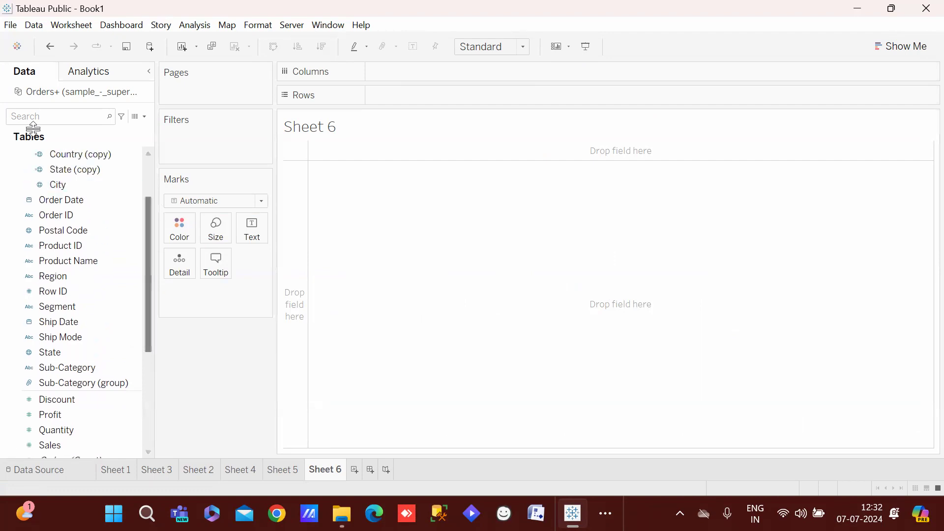
{"action": "left_click", "coordinate": [280, 474]}
{"action": "left_click", "coordinate": [333, 471]}
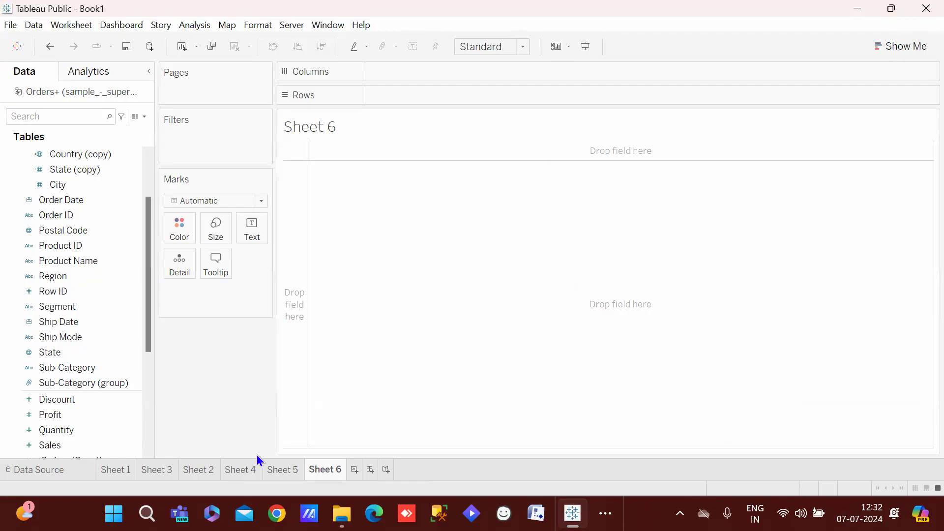
{"action": "left_click", "coordinate": [283, 470]}
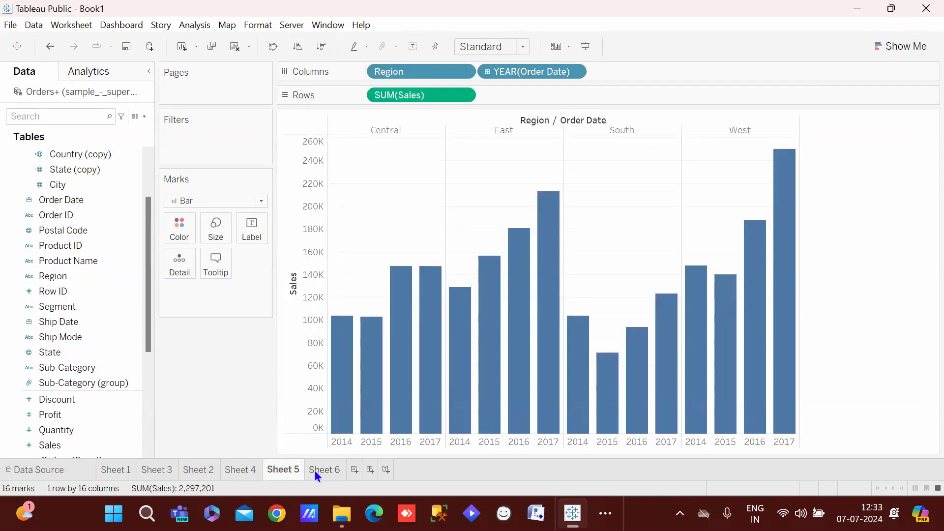
{"action": "left_click", "coordinate": [315, 470]}
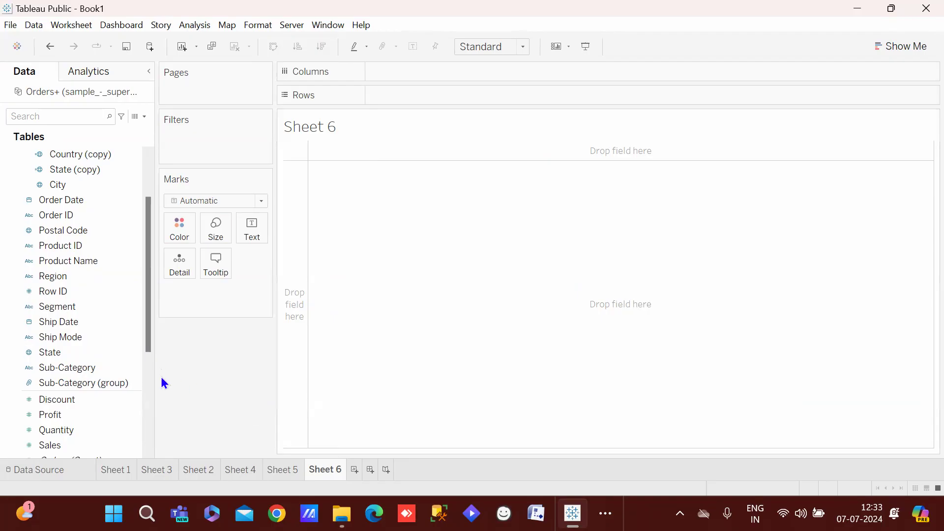
{"action": "scroll", "coordinate": [143, 315], "scroll_direction": "up", "scroll_amount": 3}
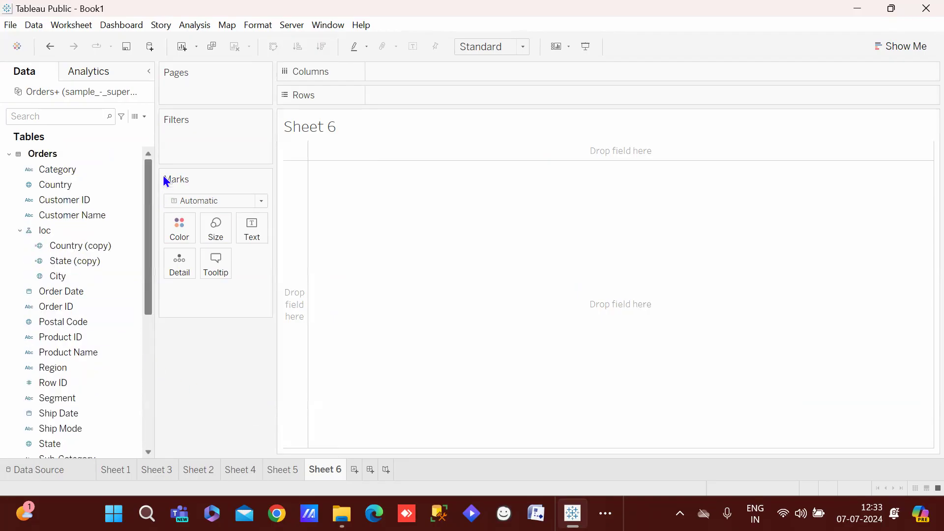
{"action": "left_click", "coordinate": [107, 321]}
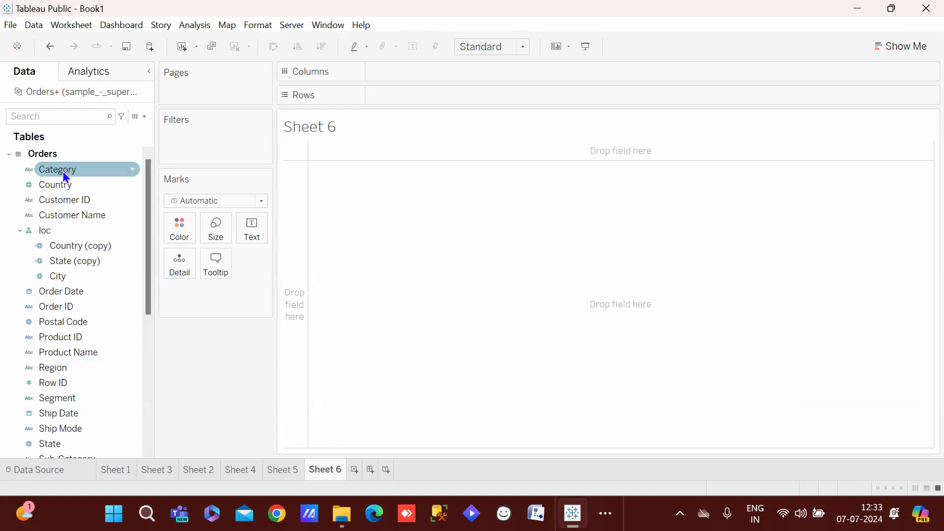
{"action": "left_click_drag", "start_coordinate": [75, 295], "coordinate": [430, 76]}
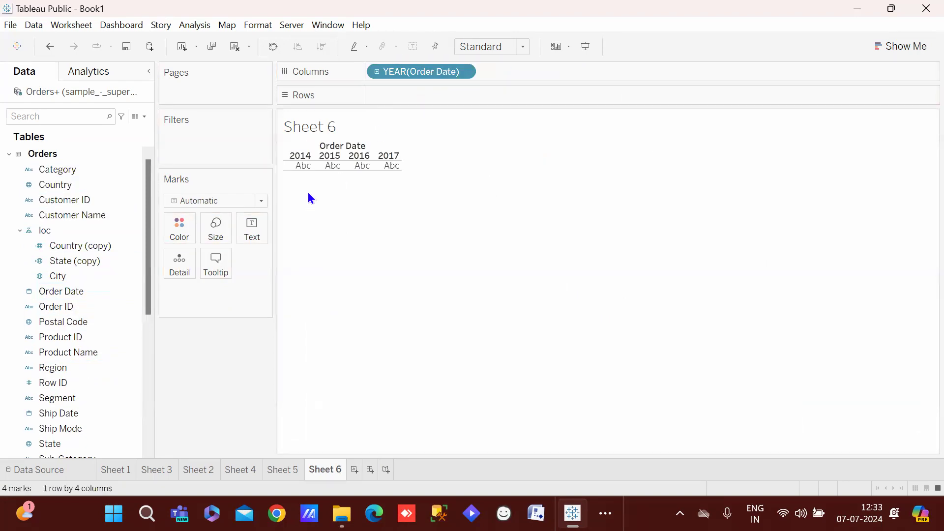
Add SUM(Sales) to Rows for a yearly line from 2014 to 2017
{"action": "left_click", "coordinate": [212, 473]}
{"action": "left_click", "coordinate": [229, 472]}
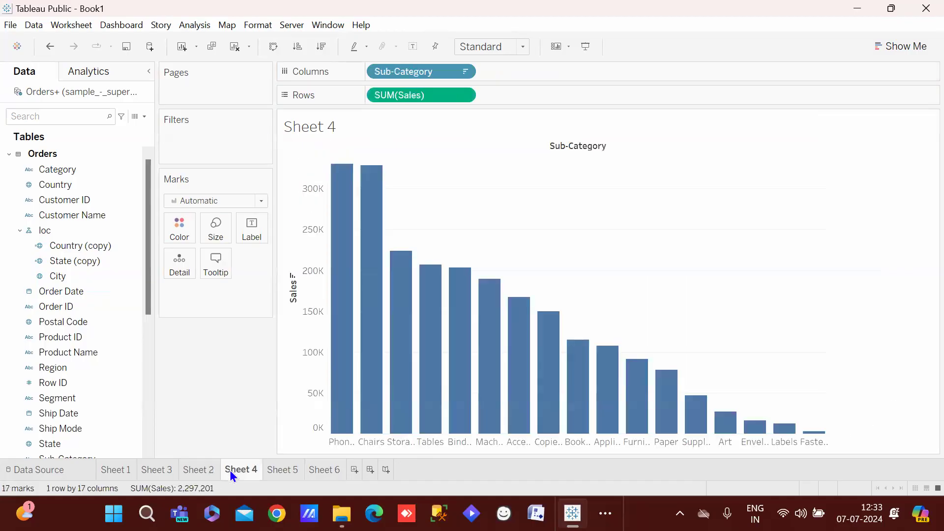
{"action": "left_click", "coordinate": [272, 473]}
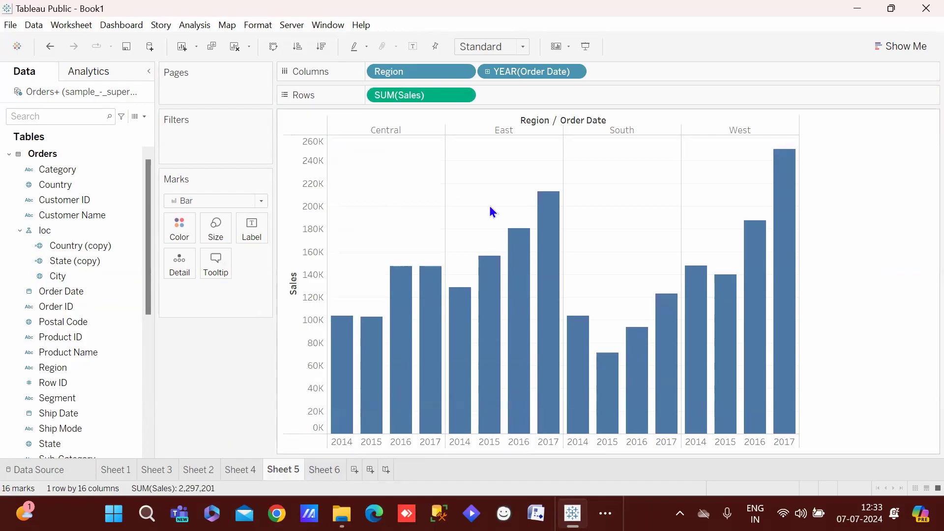
{"action": "left_click", "coordinate": [324, 474]}
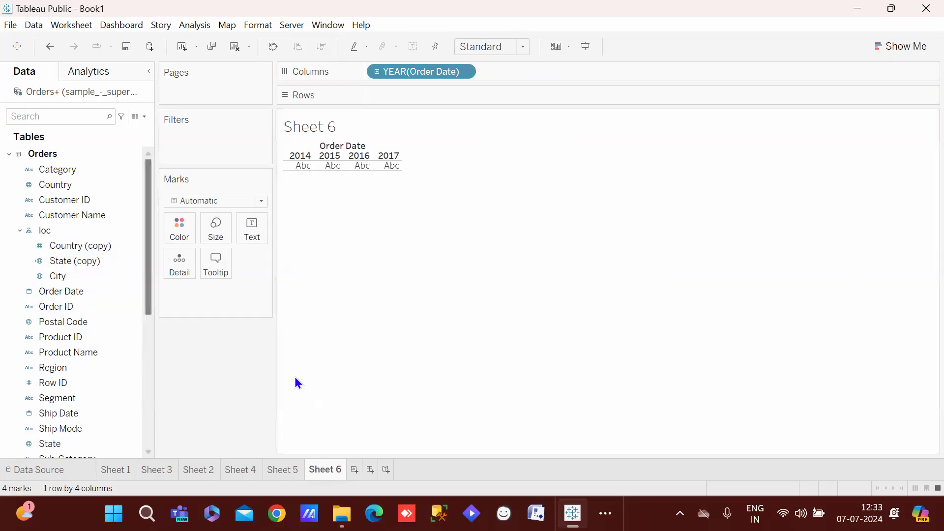
{"action": "left_click_drag", "start_coordinate": [149, 296], "coordinate": [149, 309]}
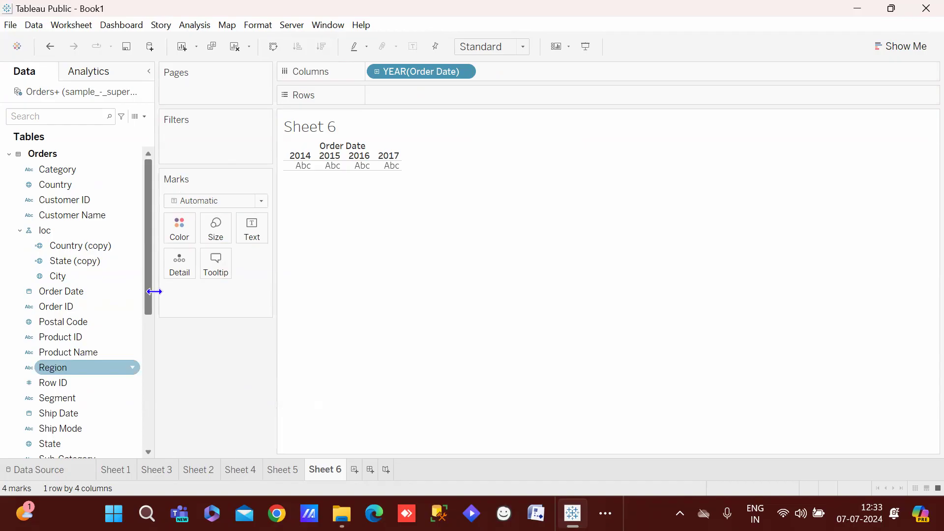
{"action": "scroll", "coordinate": [148, 342], "scroll_direction": "down", "scroll_amount": 3}
{"action": "left_click_drag", "start_coordinate": [70, 434], "coordinate": [431, 95]}
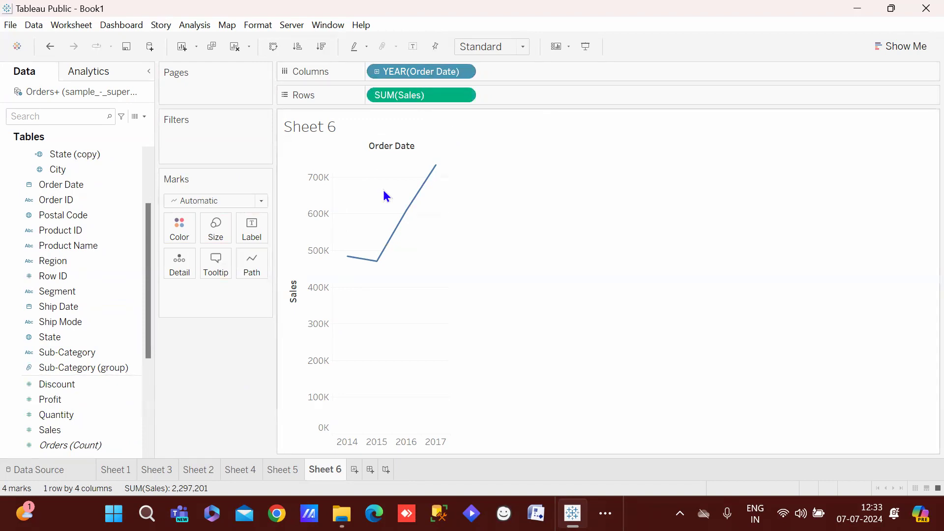
Keep Order Date by year, switch marks to Bar, and stack them coloured by Region
{"action": "right_click", "coordinate": [403, 70]}
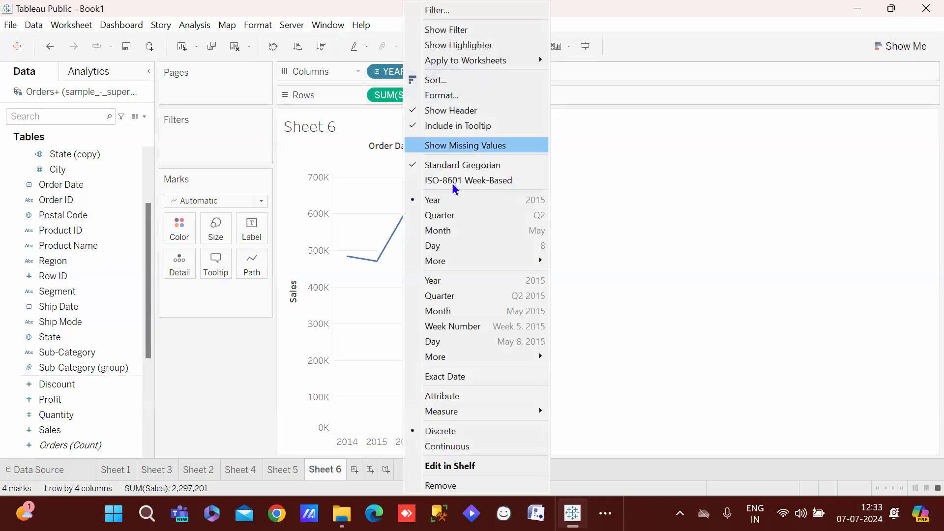
{"action": "left_click", "coordinate": [455, 310]}
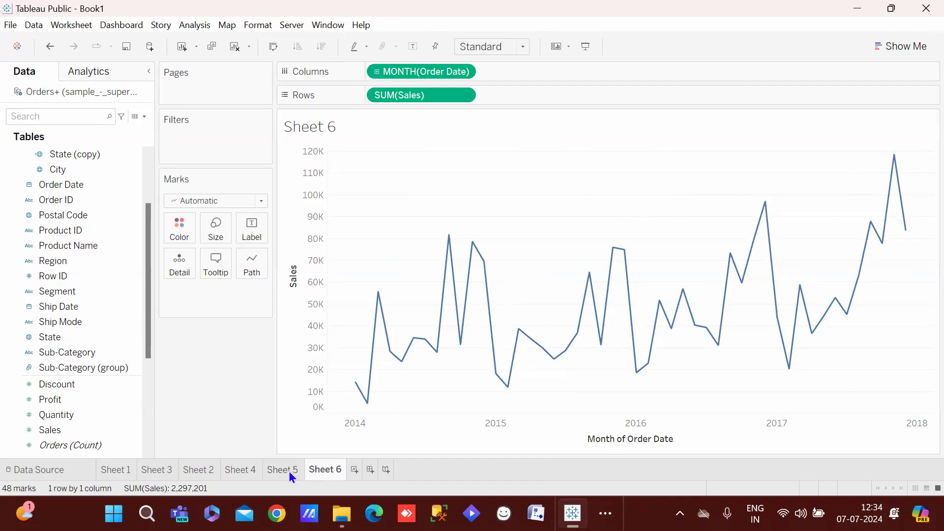
{"action": "mouse_move", "coordinate": [374, 298]}
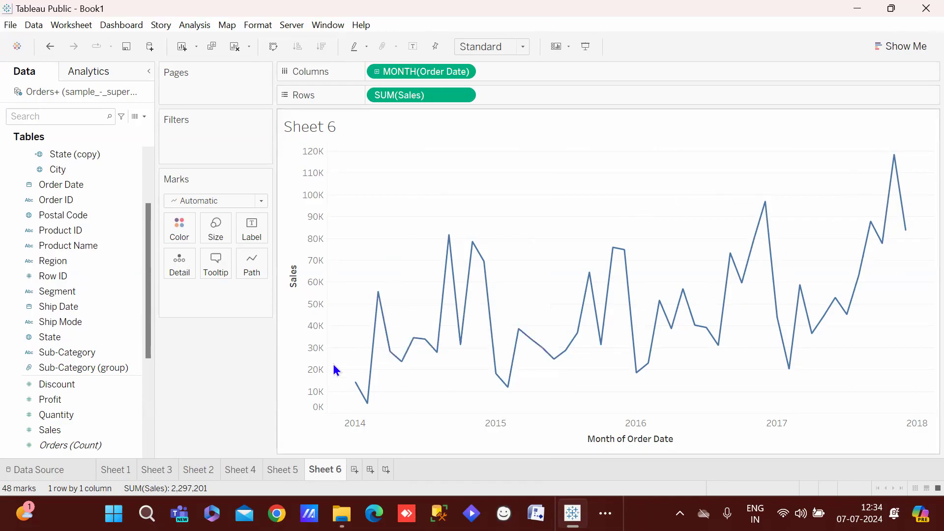
{"action": "key", "text": "ctrl+z"}
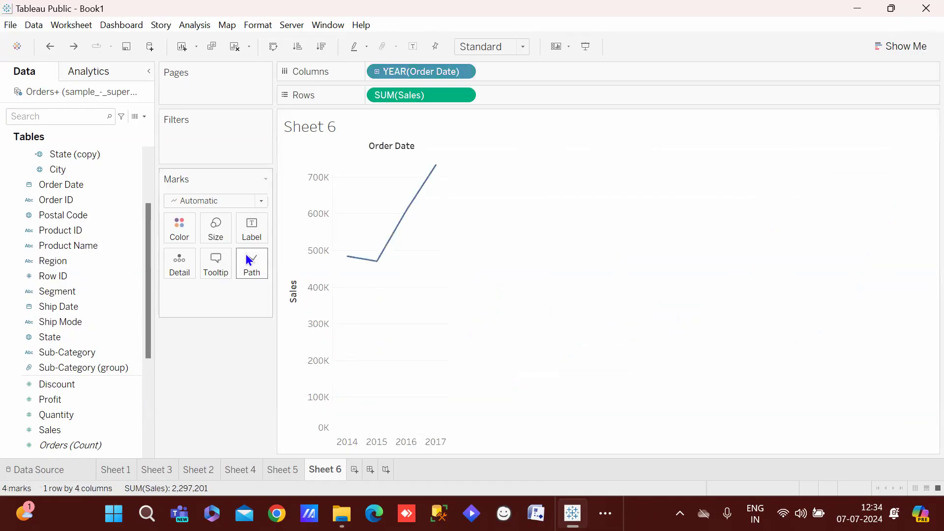
{"action": "left_click", "coordinate": [240, 202]}
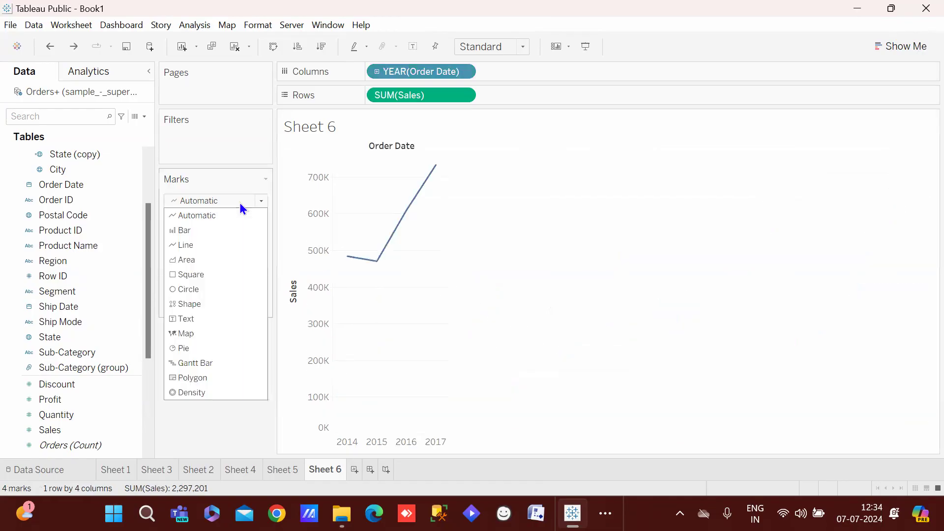
{"action": "left_click", "coordinate": [205, 231]}
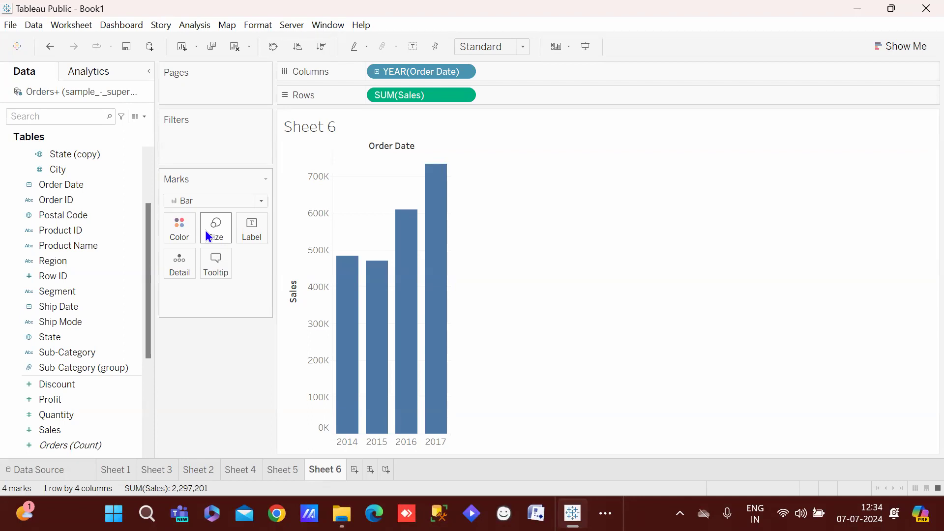
{"action": "left_click", "coordinate": [205, 230]}
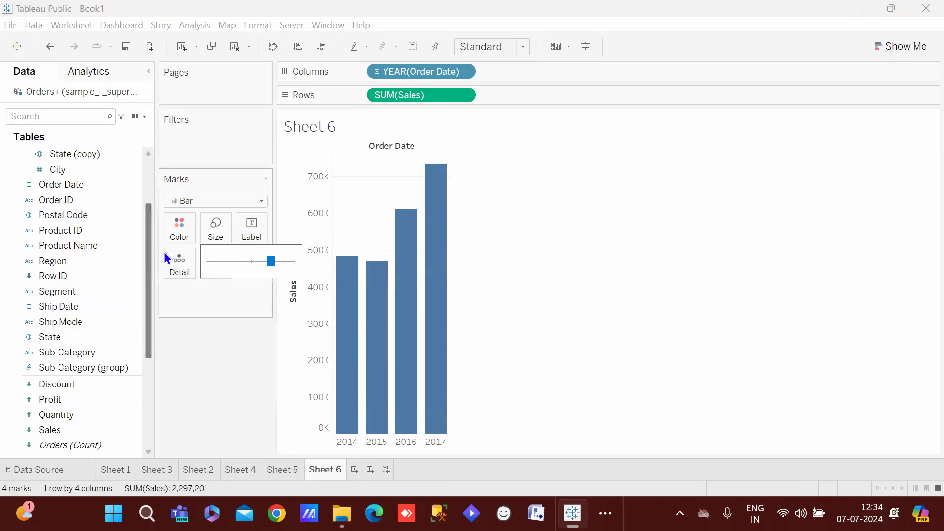
{"action": "left_click", "coordinate": [142, 296]}
{"action": "left_click_drag", "start_coordinate": [72, 266], "coordinate": [184, 236]}
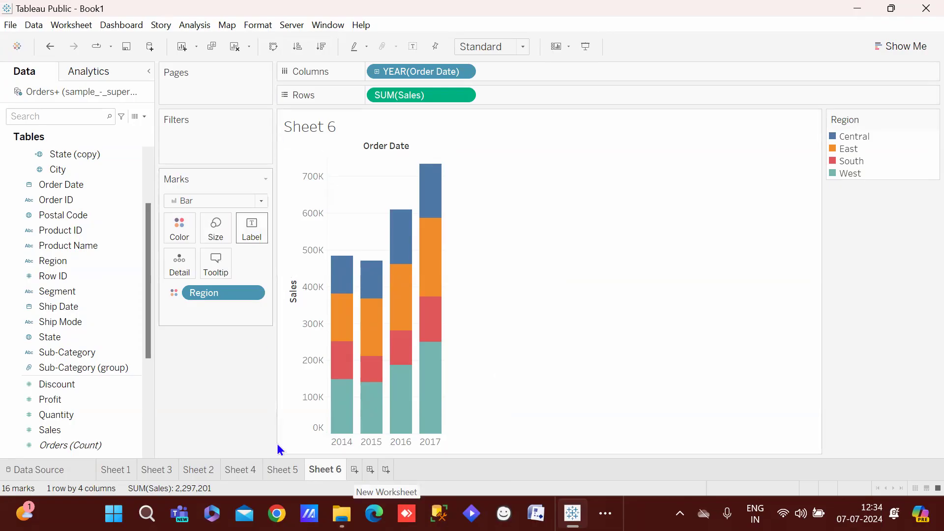
{"action": "mouse_move", "coordinate": [312, 472]}
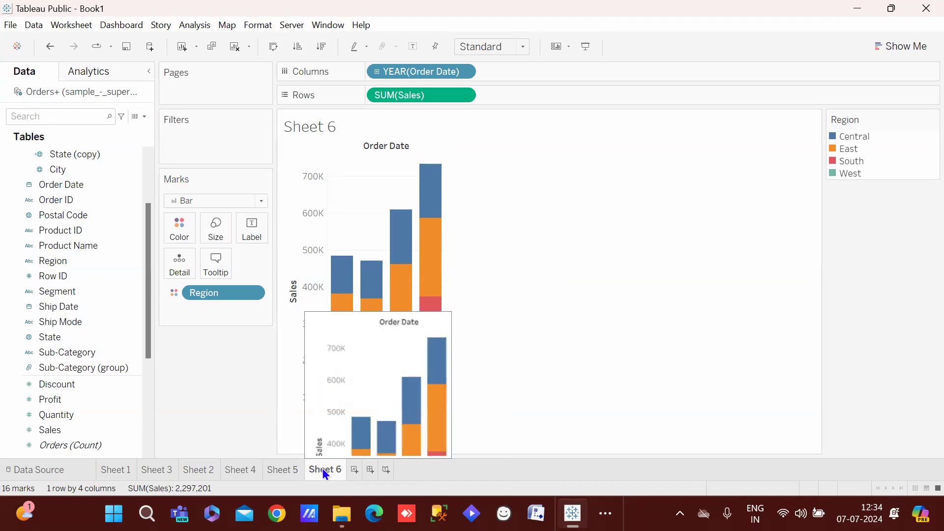
Duplicate Sheet 6 as Sheet 6 (2) and remove Region from Color
{"action": "right_click", "coordinate": [323, 471]}
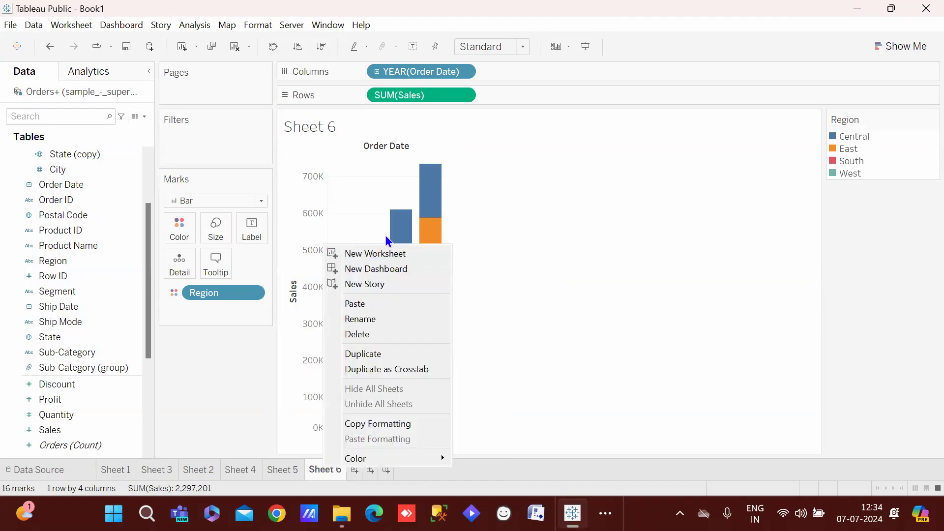
{"action": "left_click", "coordinate": [402, 361]}
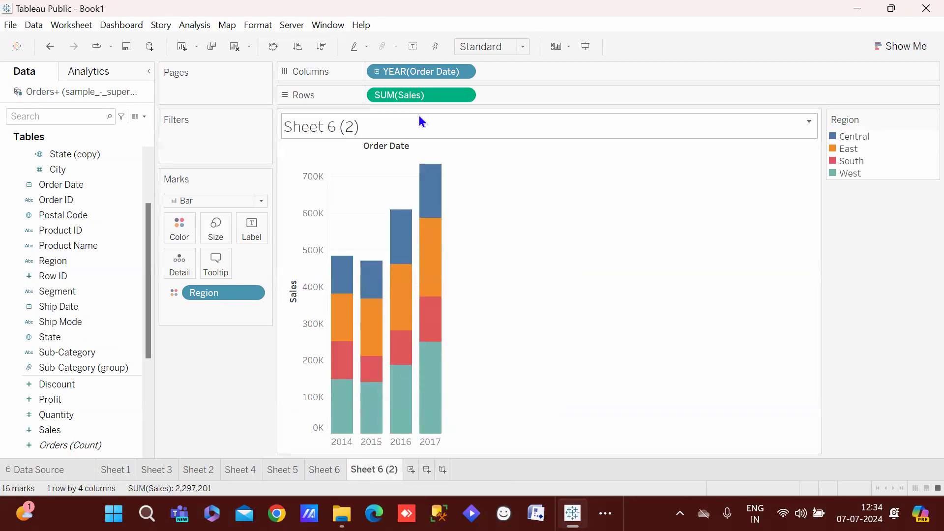
{"action": "left_click_drag", "start_coordinate": [226, 294], "coordinate": [223, 392]}
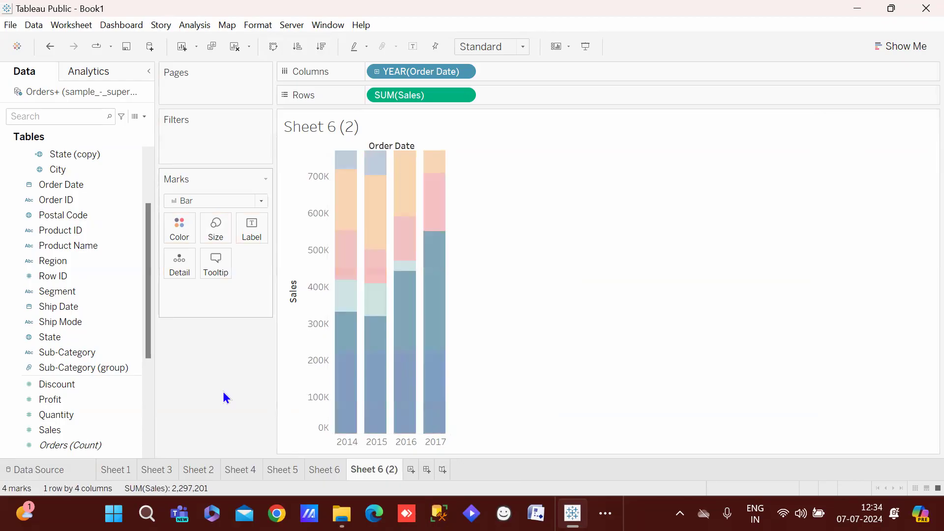
Show monthly Sales as a line coloured by SUM(Sales), 4,520 to 118,448
{"action": "left_click", "coordinate": [235, 200]}
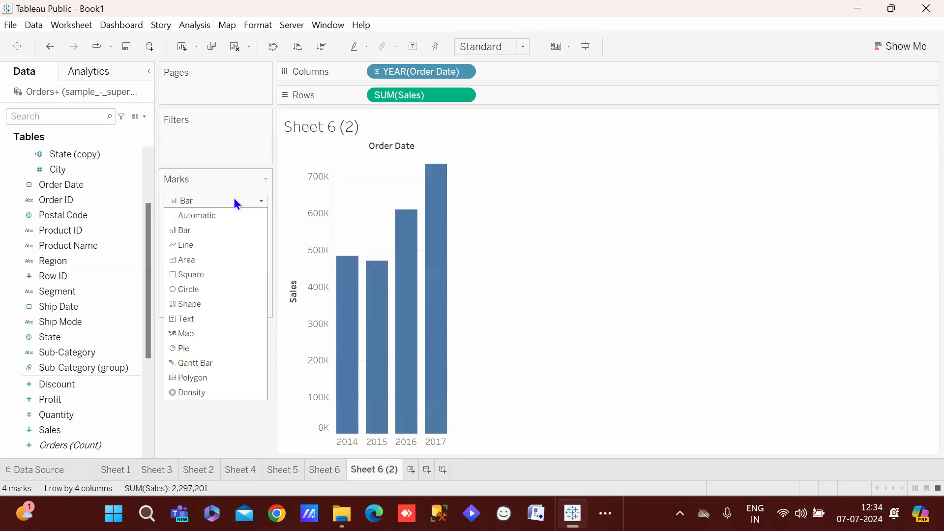
{"action": "left_click", "coordinate": [199, 244]}
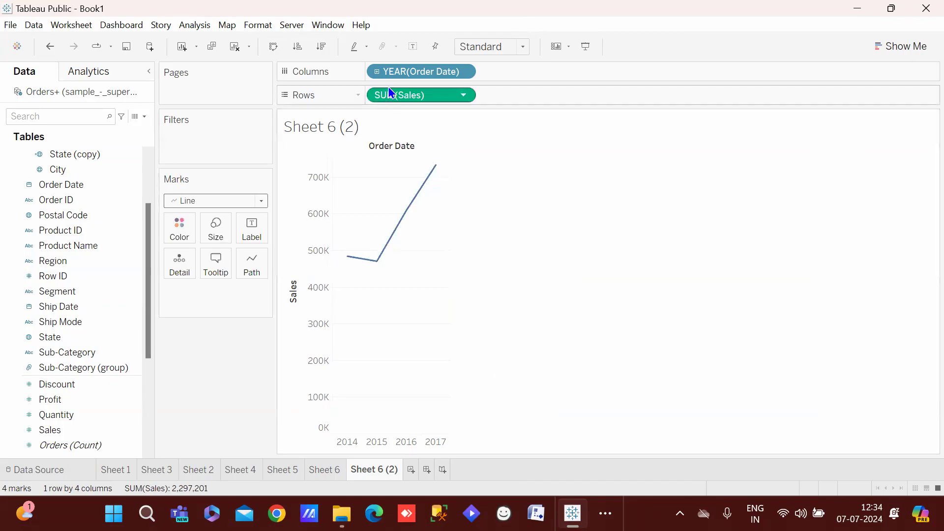
{"action": "right_click", "coordinate": [415, 71]}
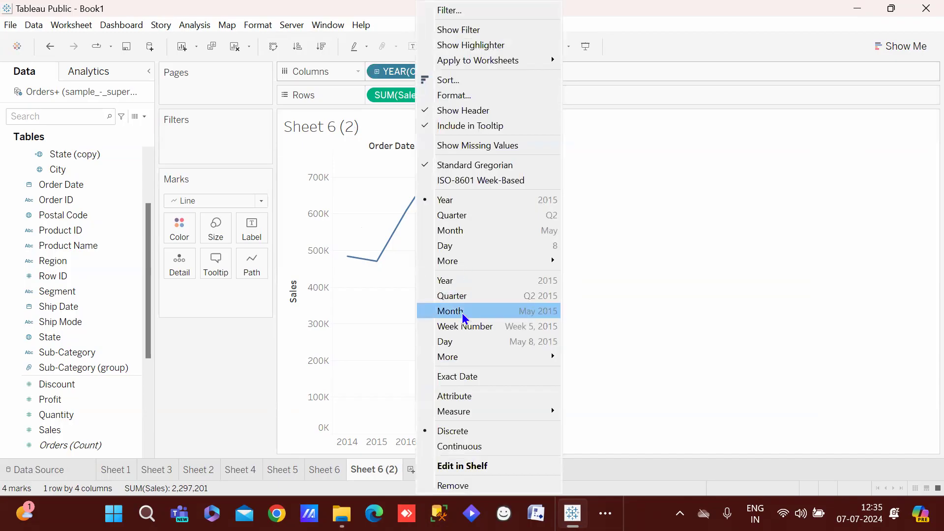
{"action": "left_click", "coordinate": [461, 313]}
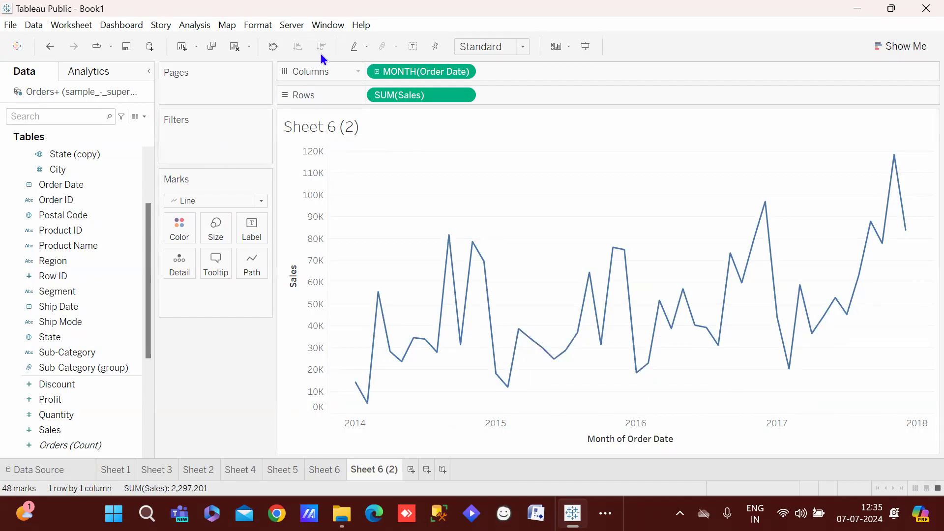
{"action": "mouse_move", "coordinate": [51, 430]}
{"action": "left_mouse_down"}
{"action": "mouse_move", "coordinate": [193, 259]}
{"action": "mouse_move", "coordinate": [175, 227]}
{"action": "left_mouse_up"}
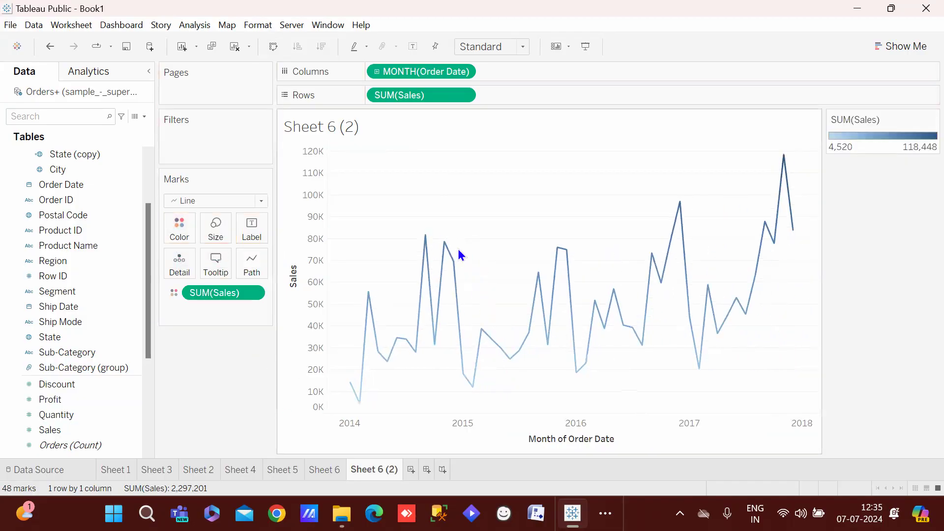
Try stepped and jump line types on the sales line, then restore straight segments
{"action": "mouse_move", "coordinate": [785, 156]}
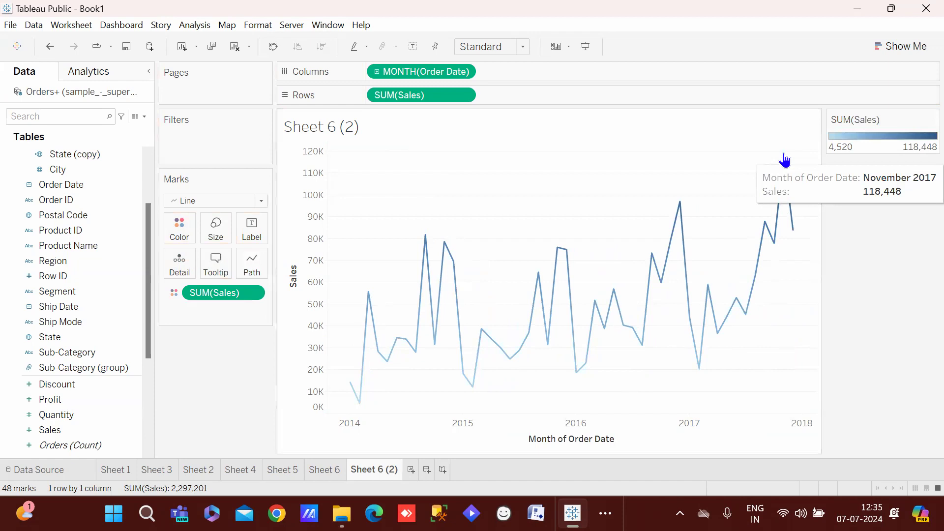
{"action": "mouse_move", "coordinate": [361, 372]}
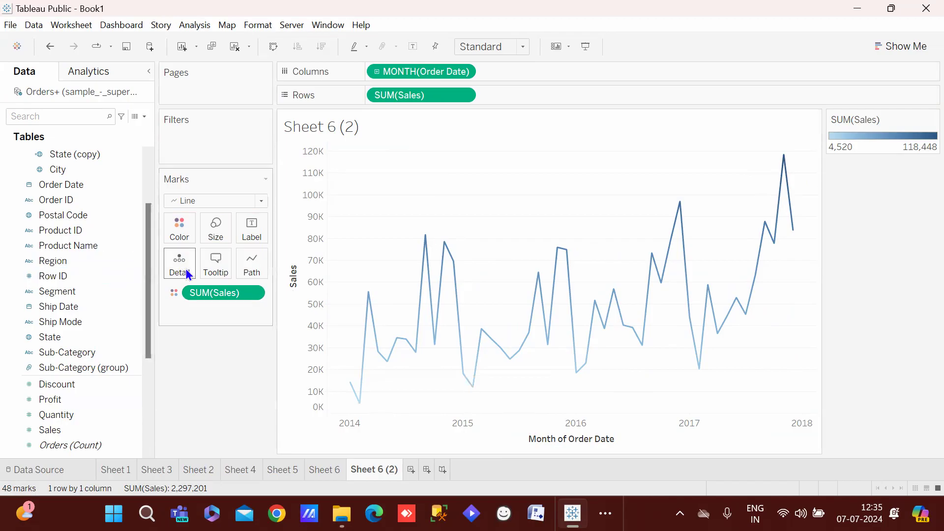
{"action": "left_click", "coordinate": [253, 266]}
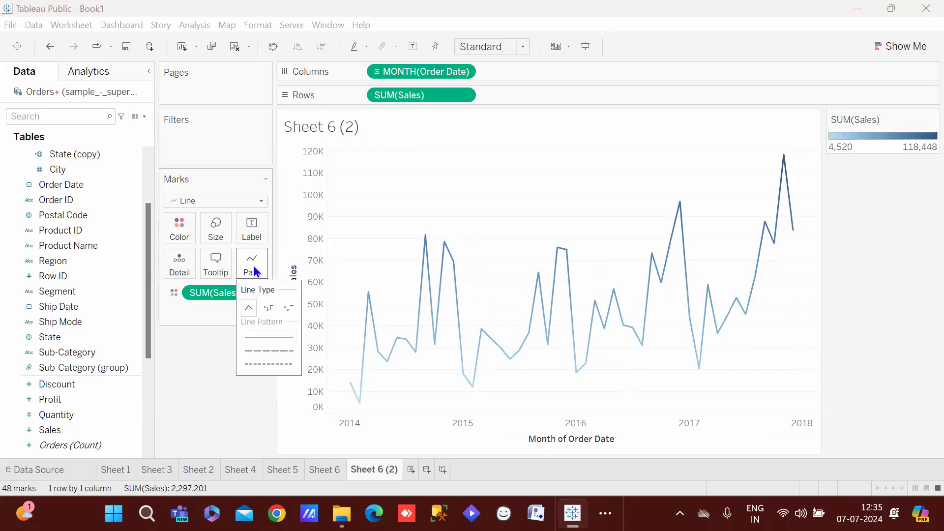
{"action": "left_click", "coordinate": [267, 313]}
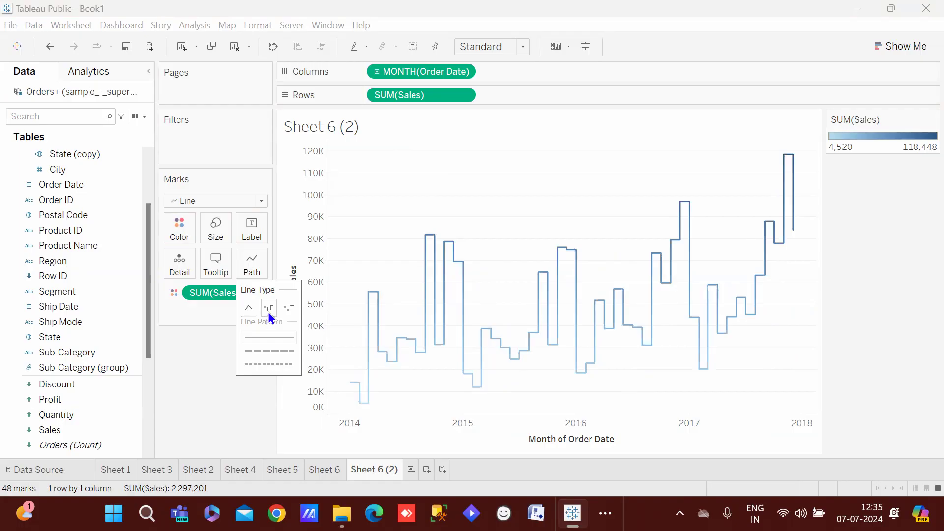
{"action": "left_click", "coordinate": [288, 312]}
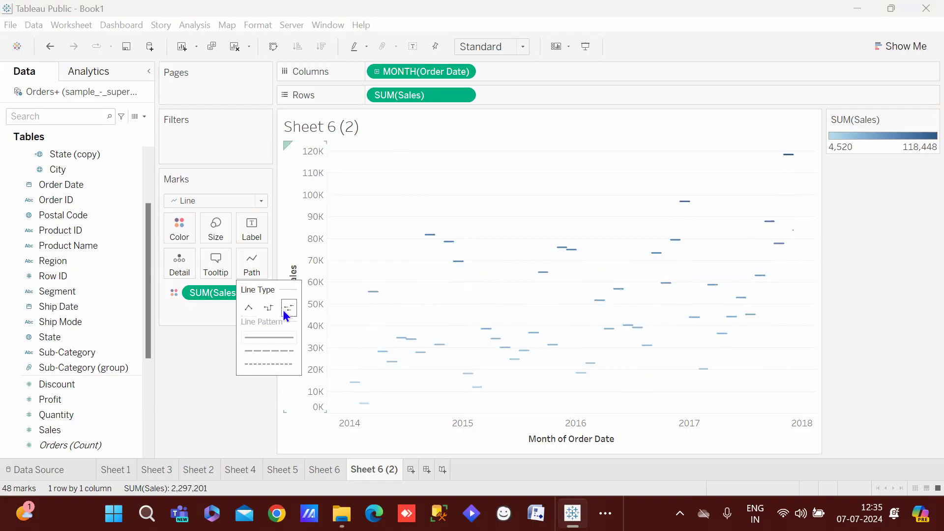
{"action": "left_click", "coordinate": [269, 308]}
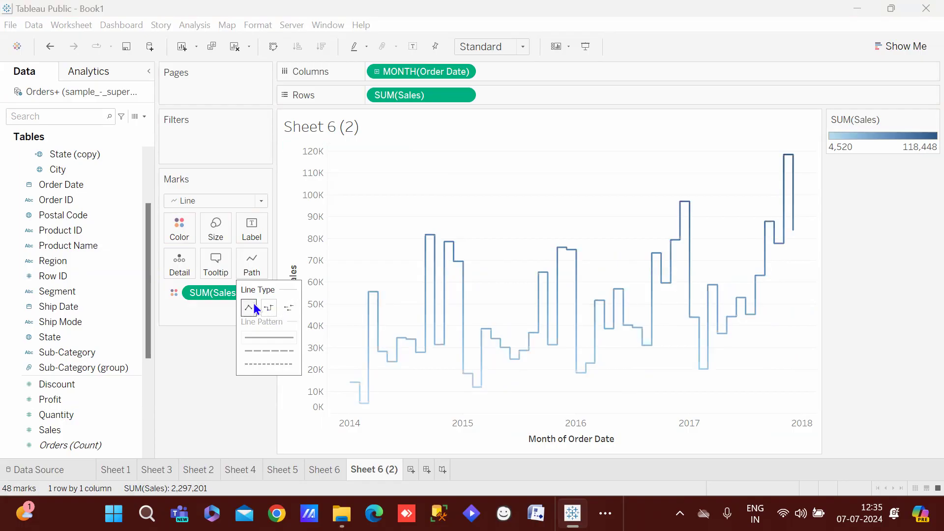
{"action": "left_click", "coordinate": [256, 309]}
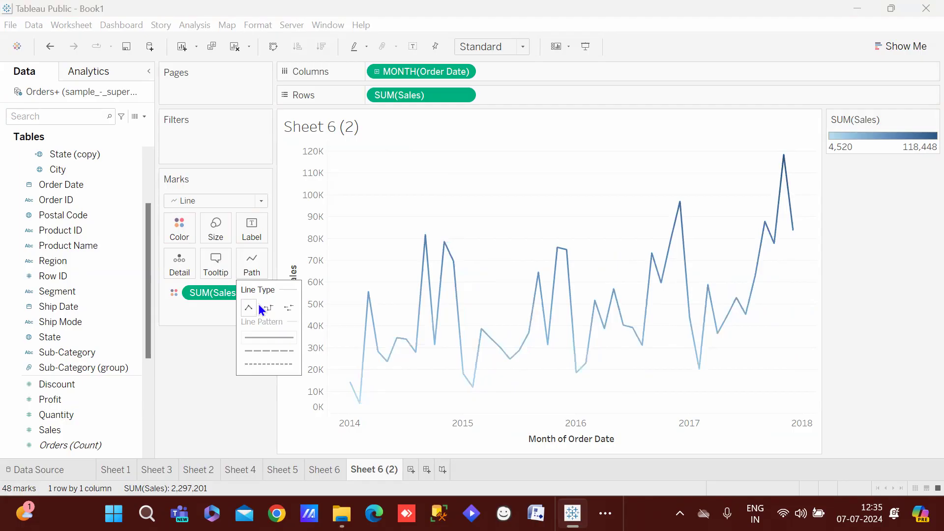
Adjust the sales line's size setting, leaving the line thinner
{"action": "mouse_move", "coordinate": [421, 243]}
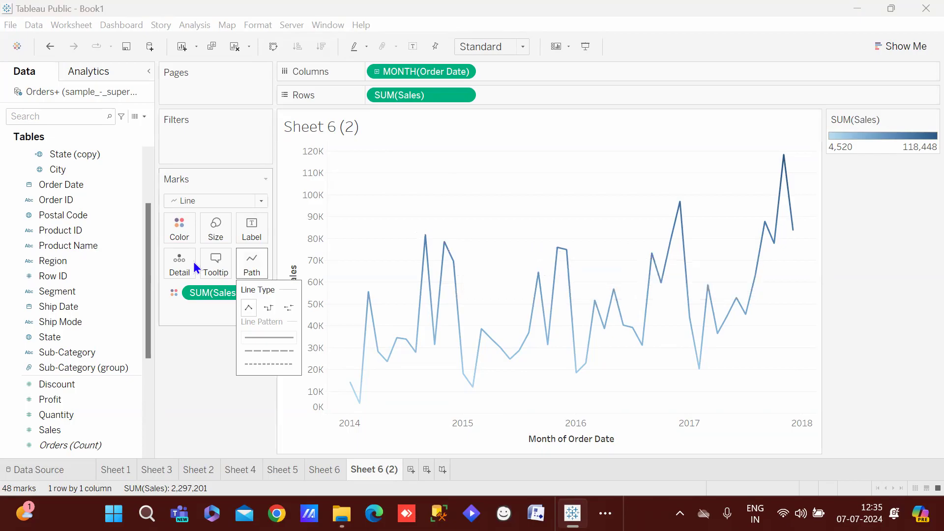
{"action": "left_click", "coordinate": [184, 230]}
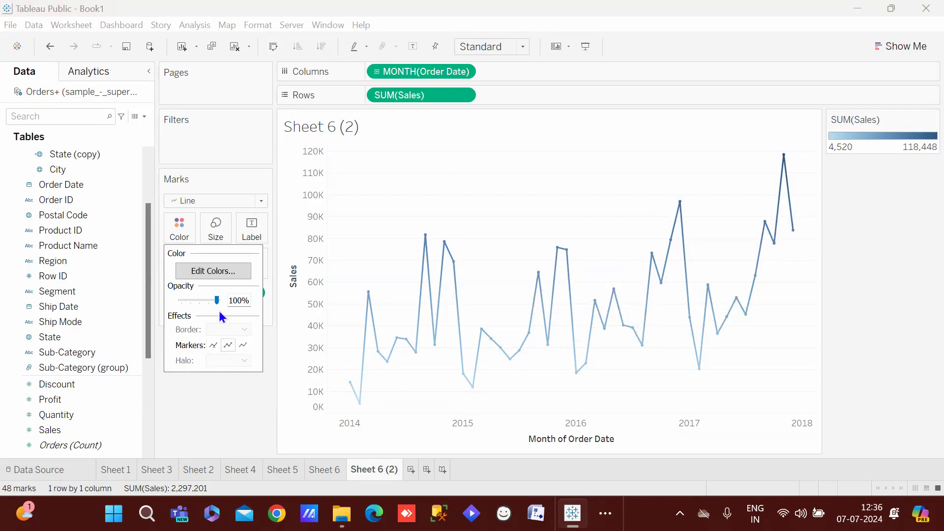
{"action": "left_click", "coordinate": [215, 226]}
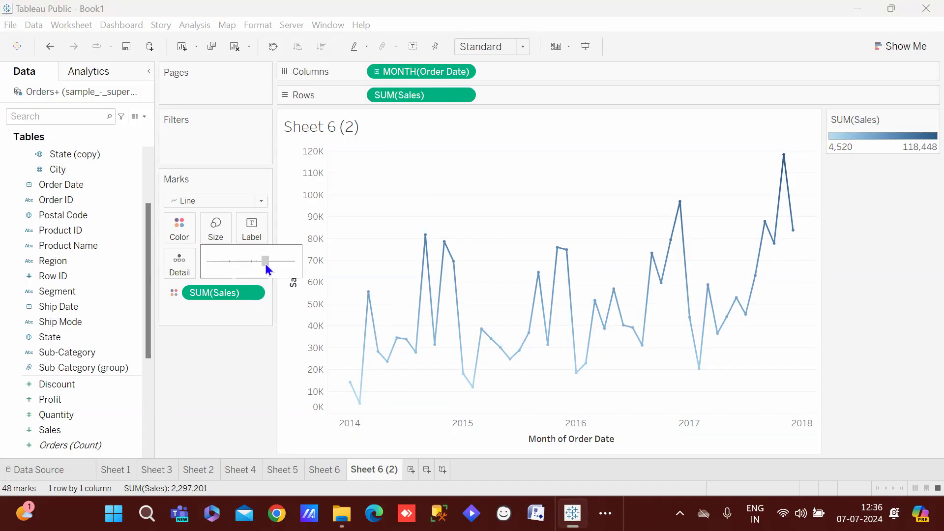
{"action": "left_click_drag", "start_coordinate": [265, 264], "coordinate": [266, 265]}
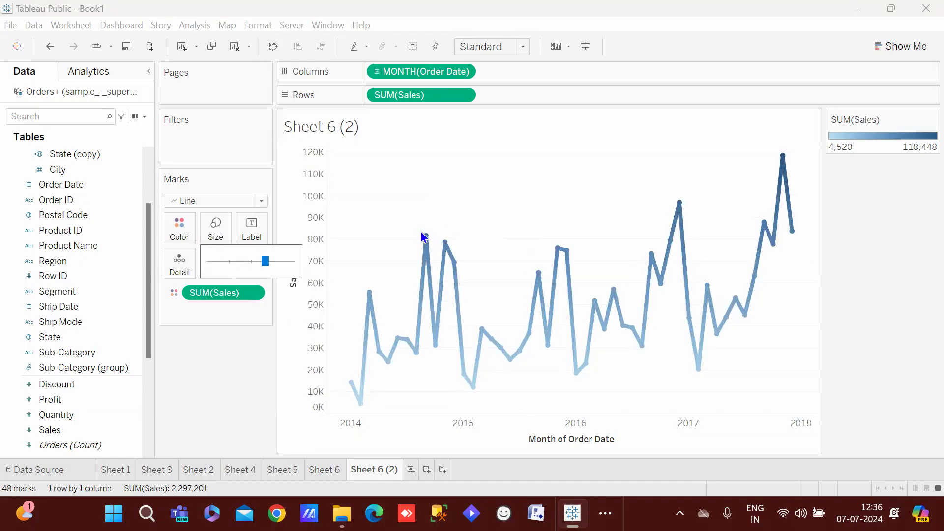
{"action": "left_click", "coordinate": [231, 258]}
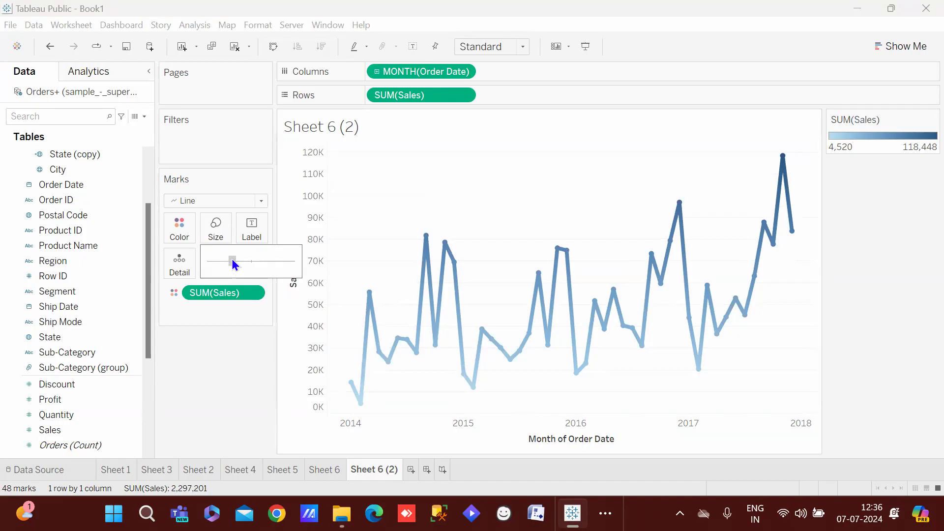
{"action": "left_click_drag", "start_coordinate": [232, 259], "coordinate": [253, 264]}
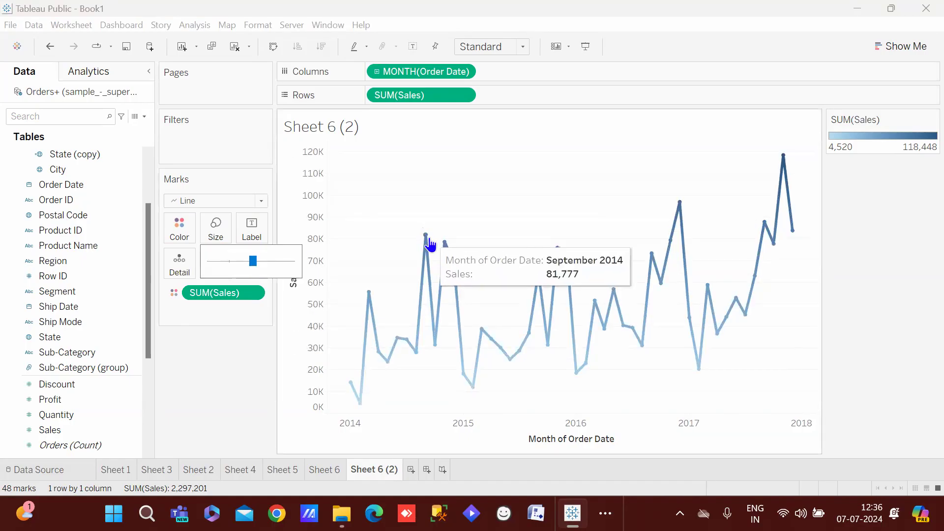
Turn on mark labels so each point shows its sales value, 4,520 to 118,448
{"action": "left_click", "coordinate": [254, 235]}
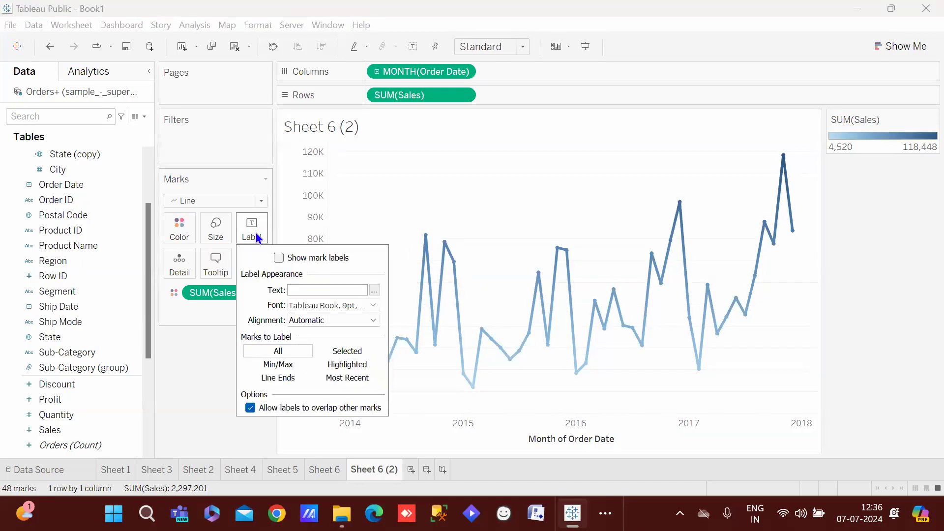
{"action": "left_click", "coordinate": [281, 259]}
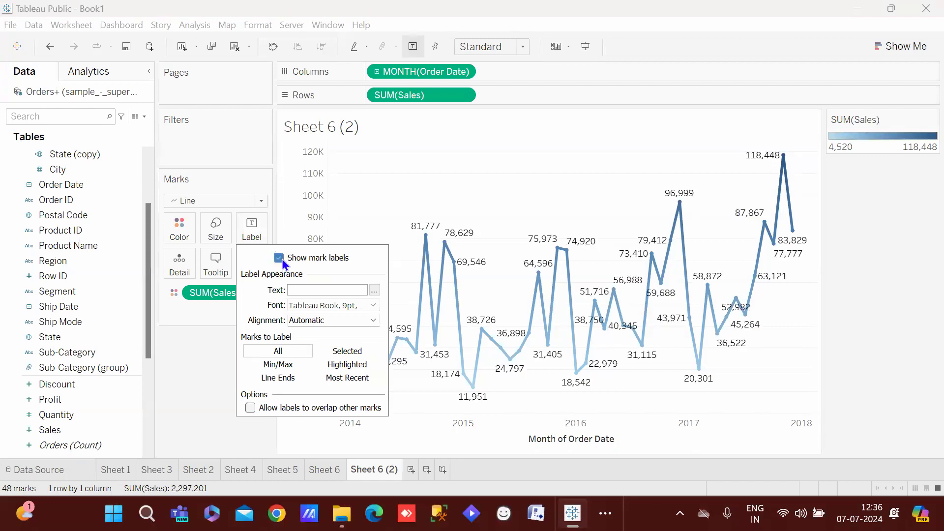
{"action": "left_click", "coordinate": [533, 212]}
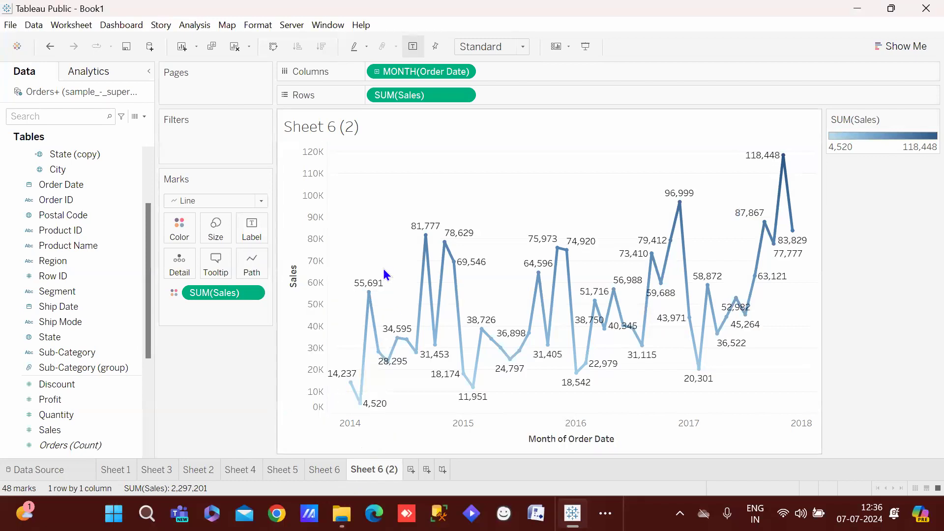
{"action": "mouse_move", "coordinate": [378, 299]}
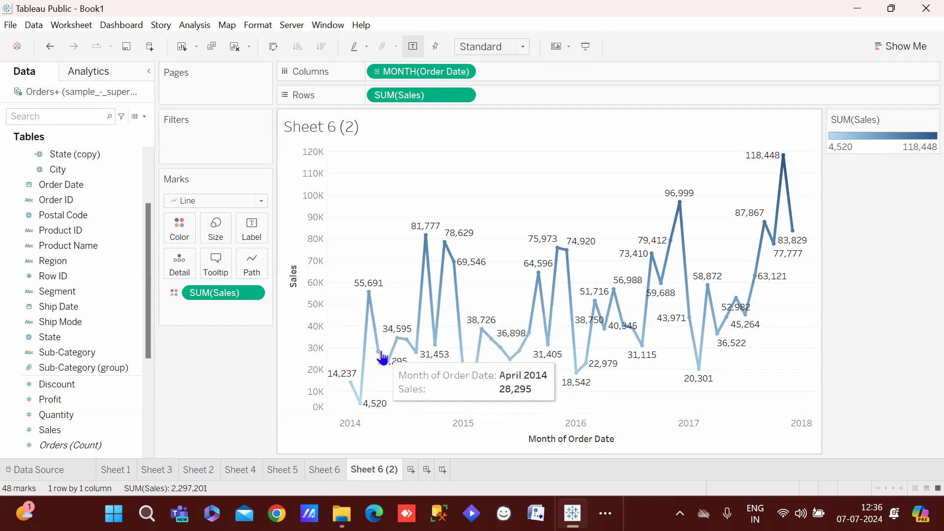
{"action": "mouse_move", "coordinate": [400, 340]}
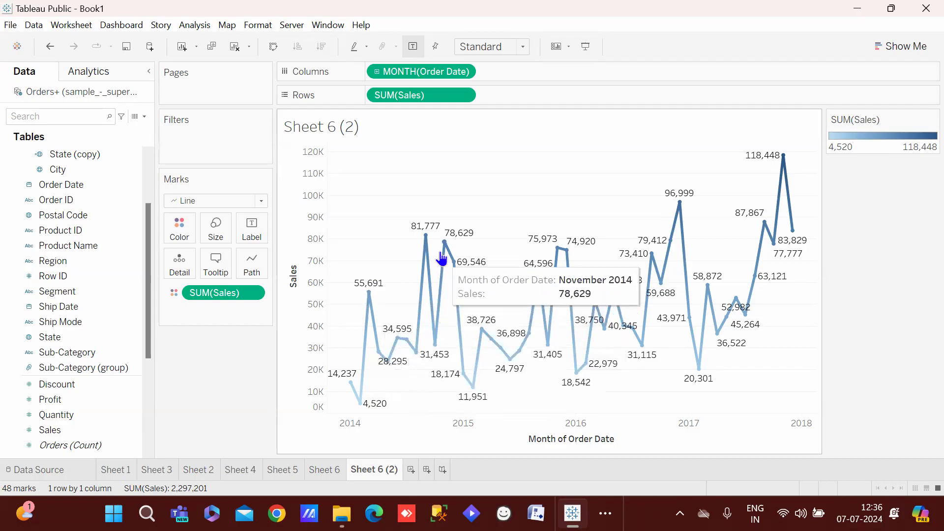
{"action": "mouse_move", "coordinate": [449, 280]}
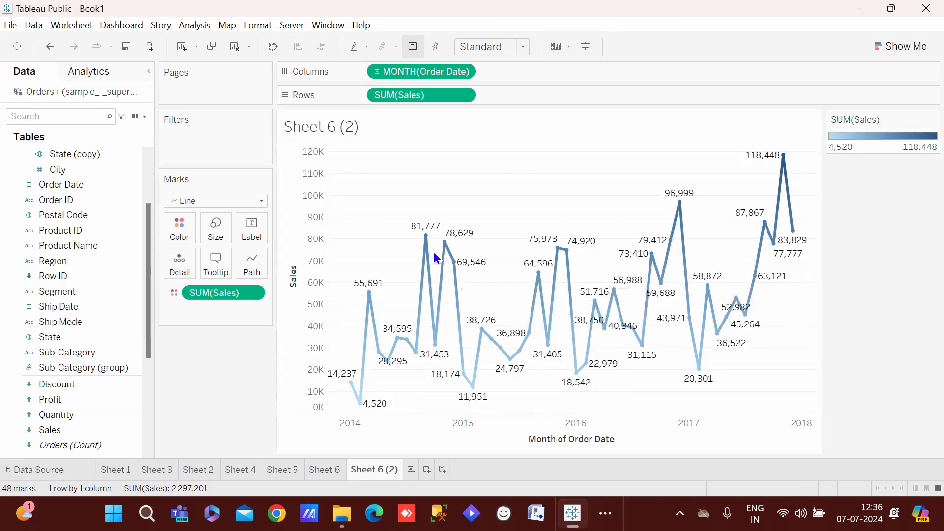
{"action": "mouse_move", "coordinate": [573, 251]}
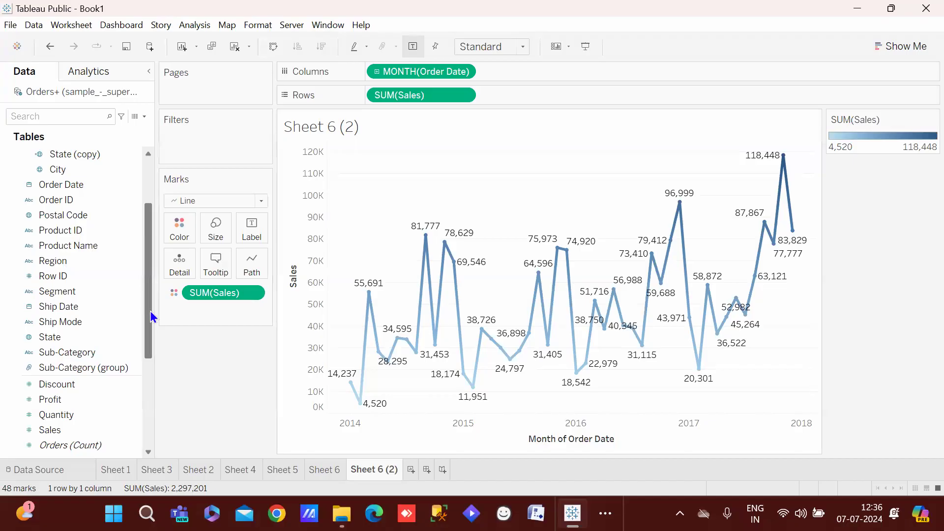
Put Category on Color for separate Furniture, Office Supplies and Technology lines, then return to Sheet 6
{"action": "left_click_drag", "start_coordinate": [149, 311], "coordinate": [161, 151]}
{"action": "left_click_drag", "start_coordinate": [74, 166], "coordinate": [179, 264]}
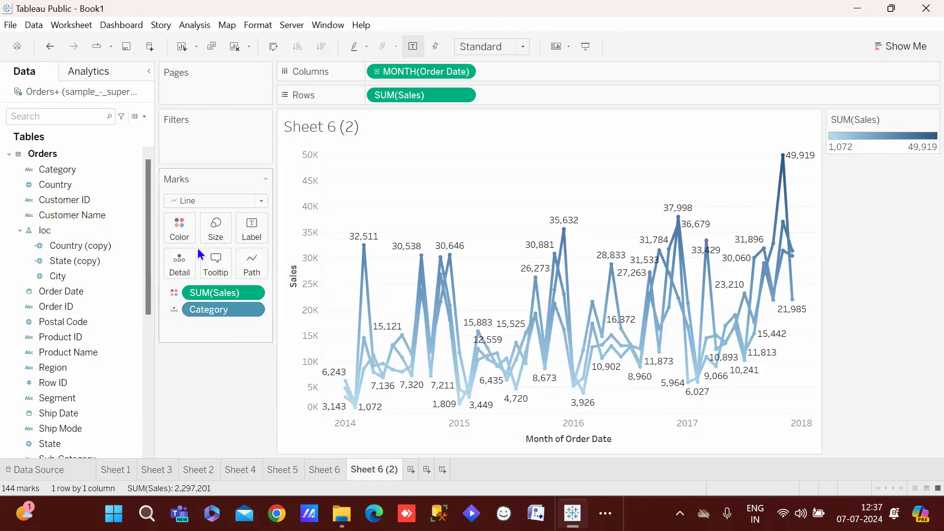
{"action": "left_click_drag", "start_coordinate": [218, 301], "coordinate": [190, 236]}
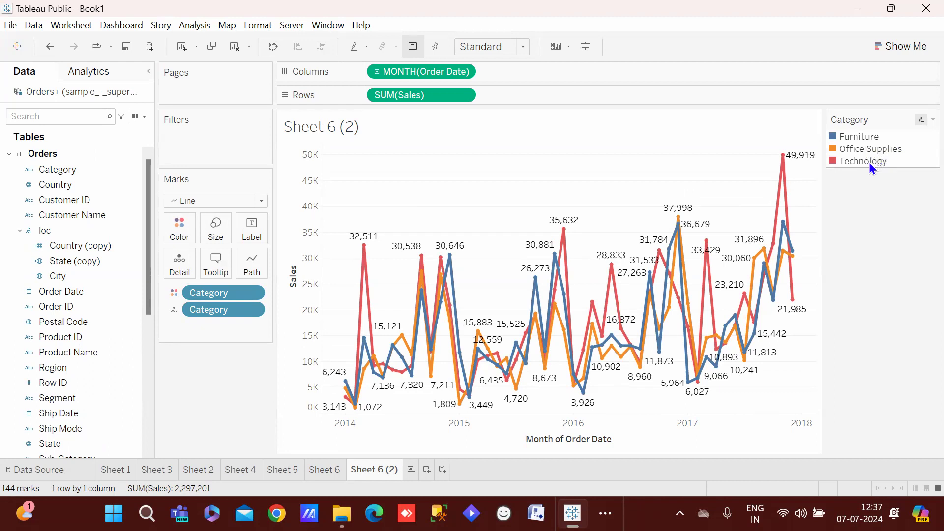
{"action": "mouse_move", "coordinate": [781, 194]}
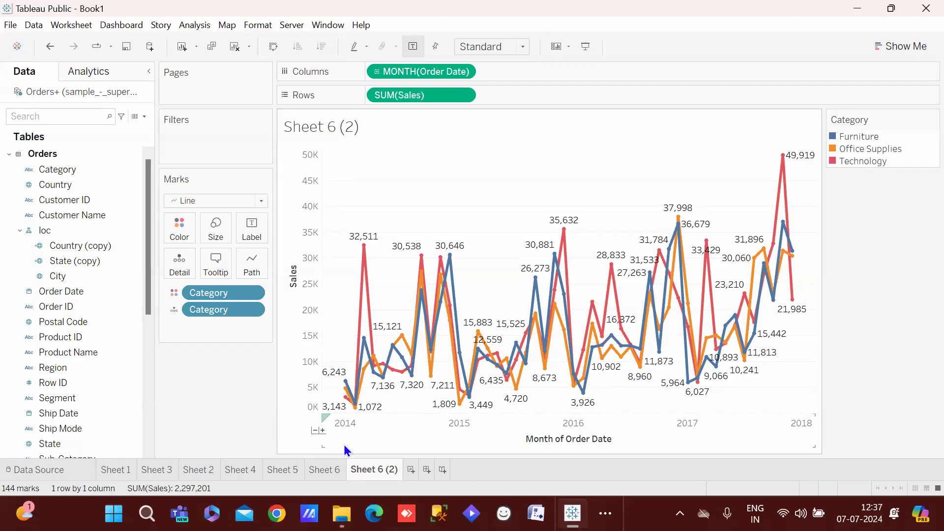
{"action": "mouse_move", "coordinate": [634, 350]}
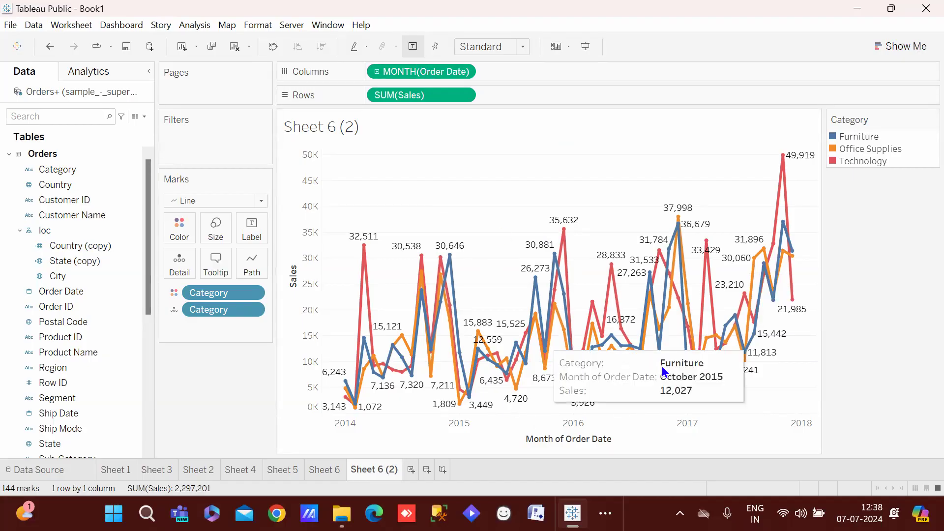
{"action": "mouse_move", "coordinate": [575, 302]}
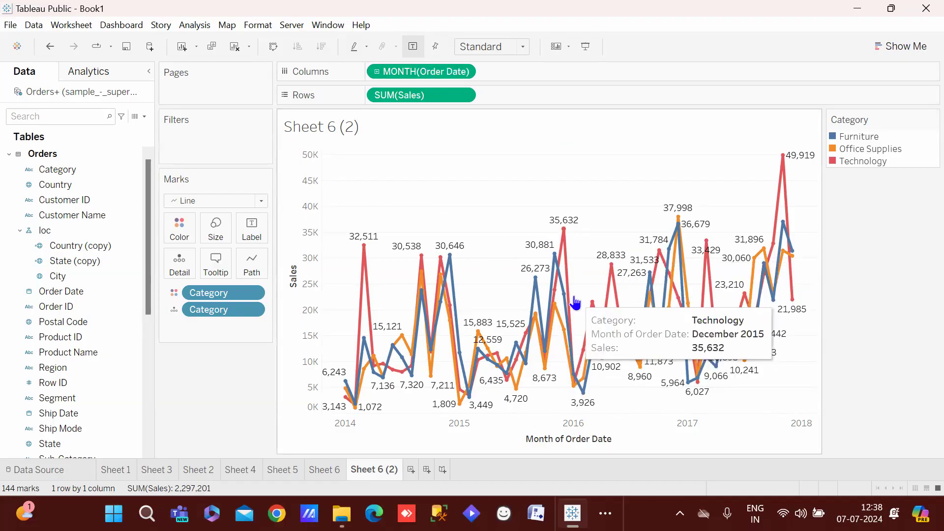
{"action": "left_click", "coordinate": [323, 468]}
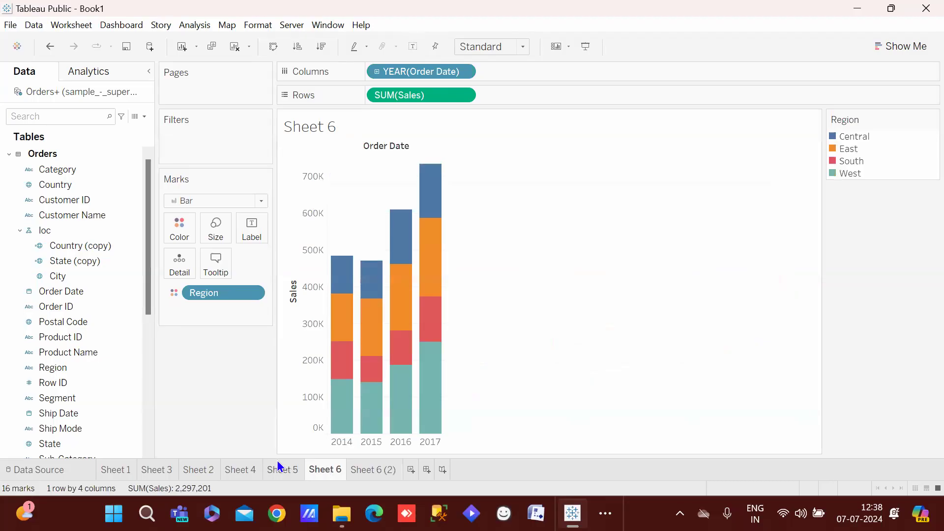
Rename the Sheet 6 (2) worksheet to 'Line chart'
{"action": "left_click", "coordinate": [273, 466]}
{"action": "left_click", "coordinate": [365, 468]}
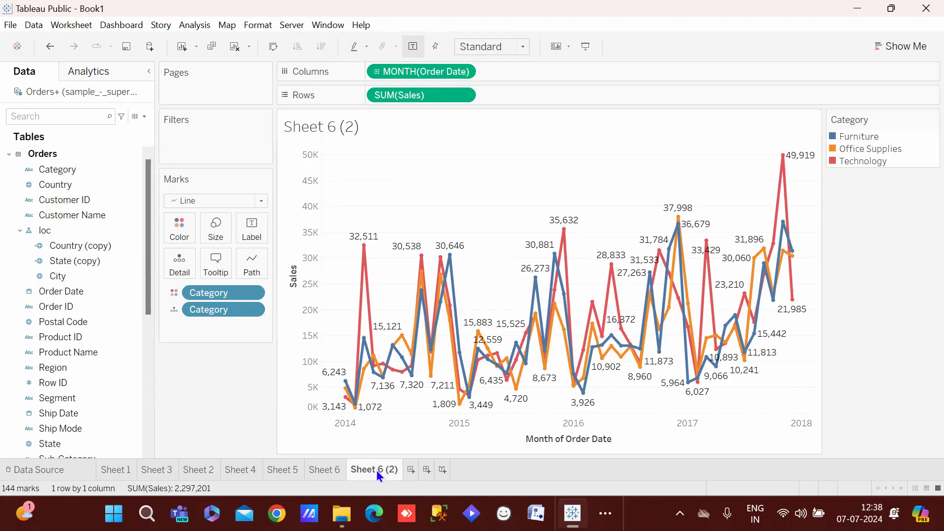
{"action": "key", "text": "BackSpace"}
{"action": "type", "text": "Line chart"}
{"action": "key", "text": "Return"}
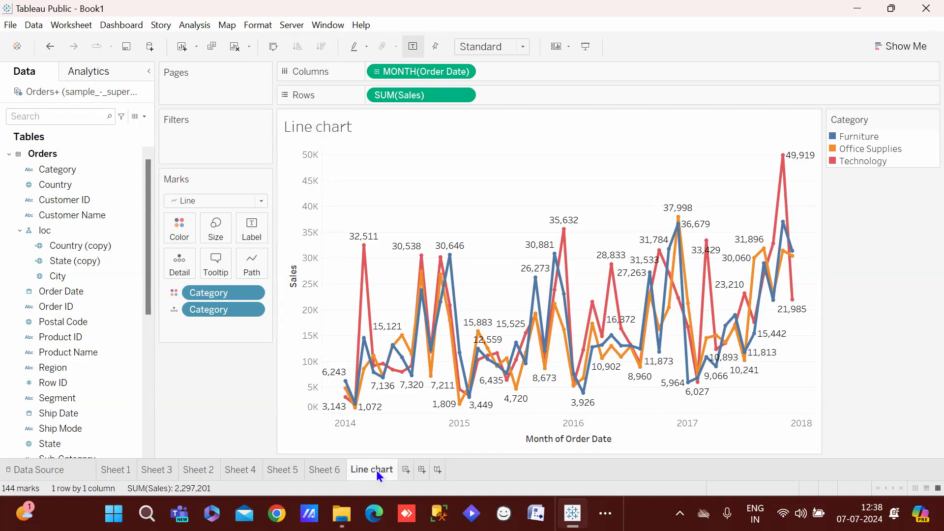
Rename the Sheet 6 worksheet to 'Stacked bar'
{"action": "double_click", "coordinate": [331, 472]}
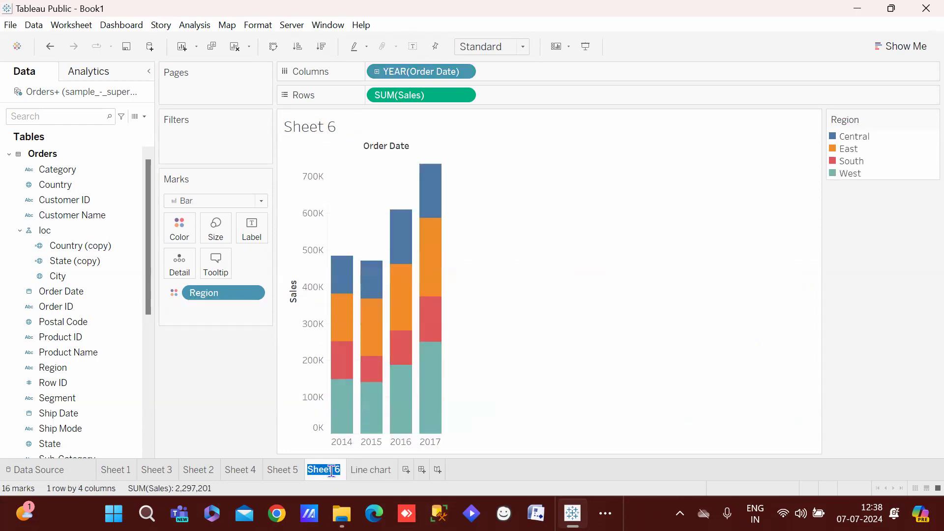
{"action": "key", "text": "BackSpace"}
{"action": "type", "text": "Stacked c"}
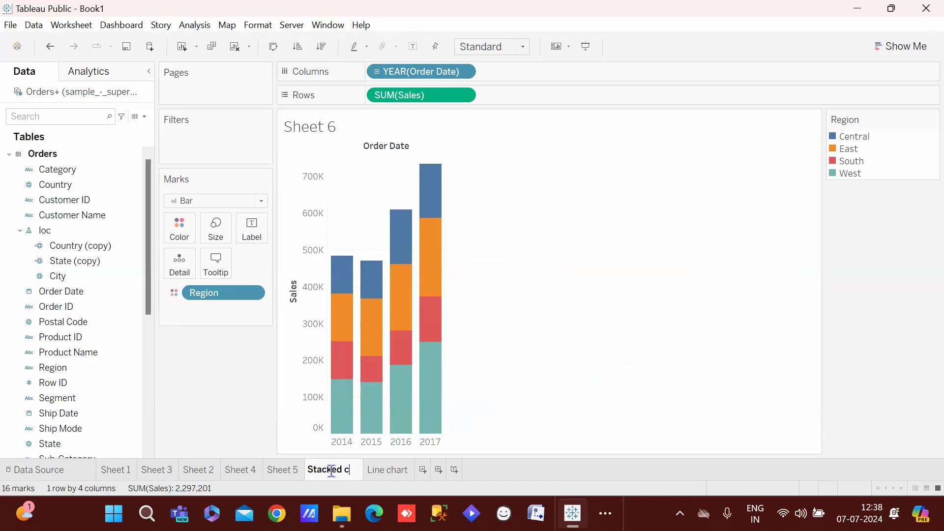
{"action": "key", "text": "BackSpace"}
{"action": "type", "text": "bar"}
{"action": "key", "text": "Return"}
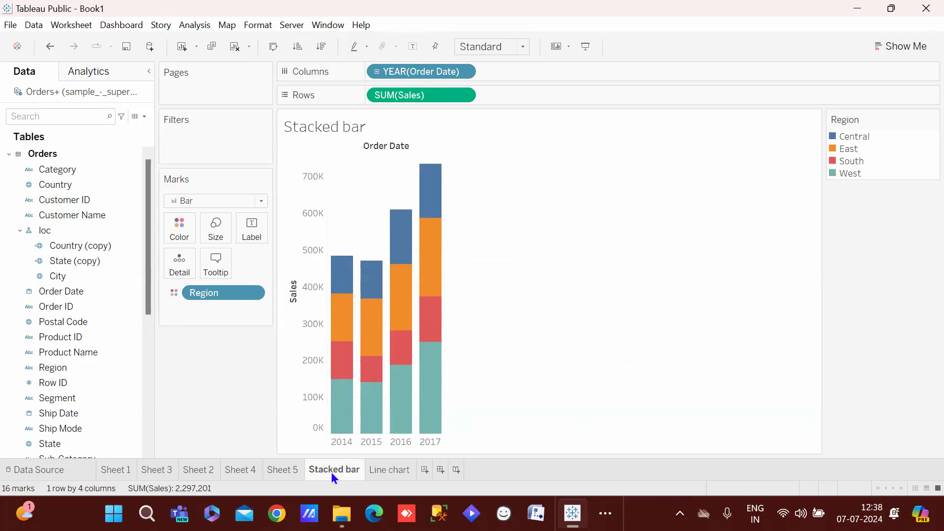
Check the Line chart and Stacked bar sheets, ending on Sheet 5's region bars
{"action": "left_click", "coordinate": [385, 473]}
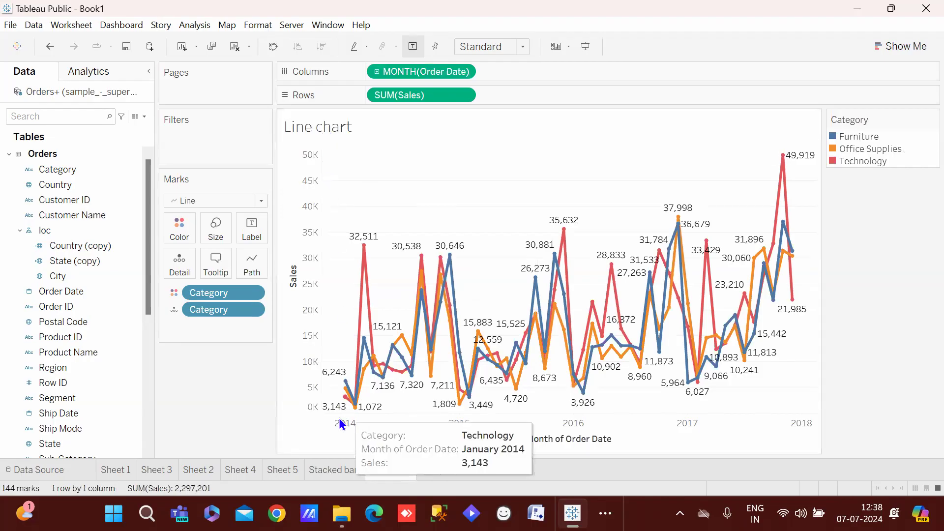
{"action": "left_click", "coordinate": [317, 470]}
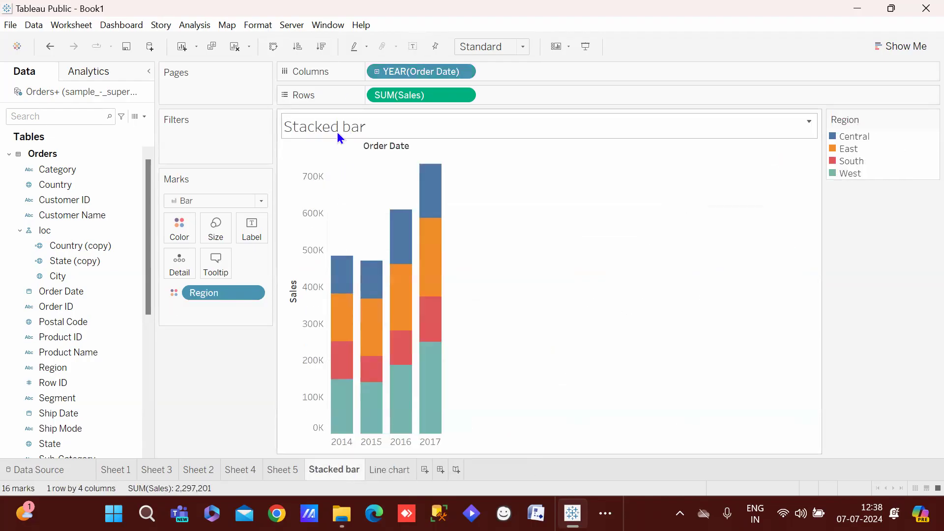
{"action": "left_click", "coordinate": [395, 471]}
{"action": "left_click", "coordinate": [279, 473]}
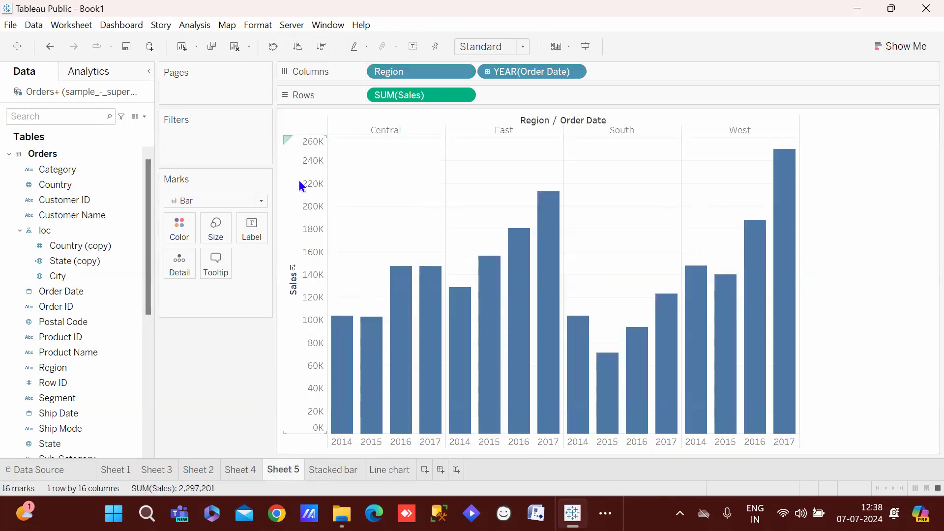
Replace the Line chart sheet's title with centred text 'line chart'
{"action": "left_click", "coordinate": [162, 473]}
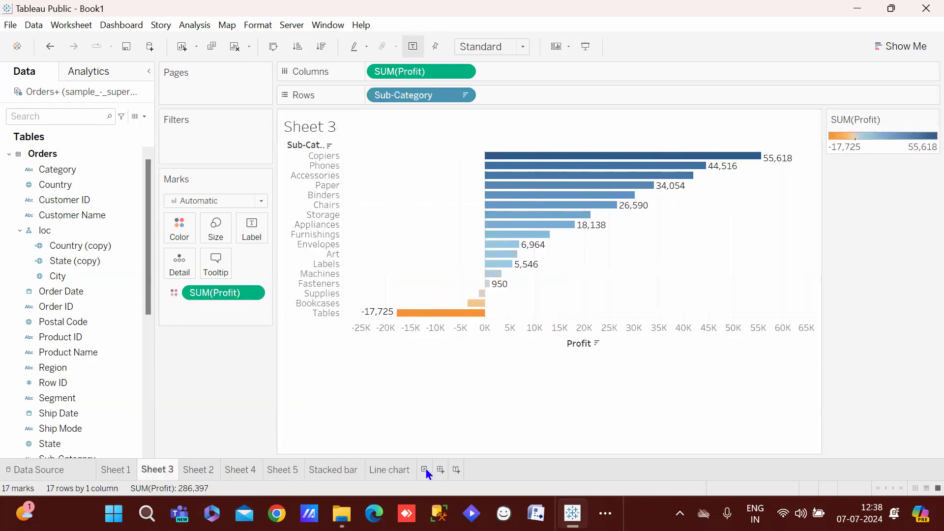
{"action": "left_click", "coordinate": [394, 473]}
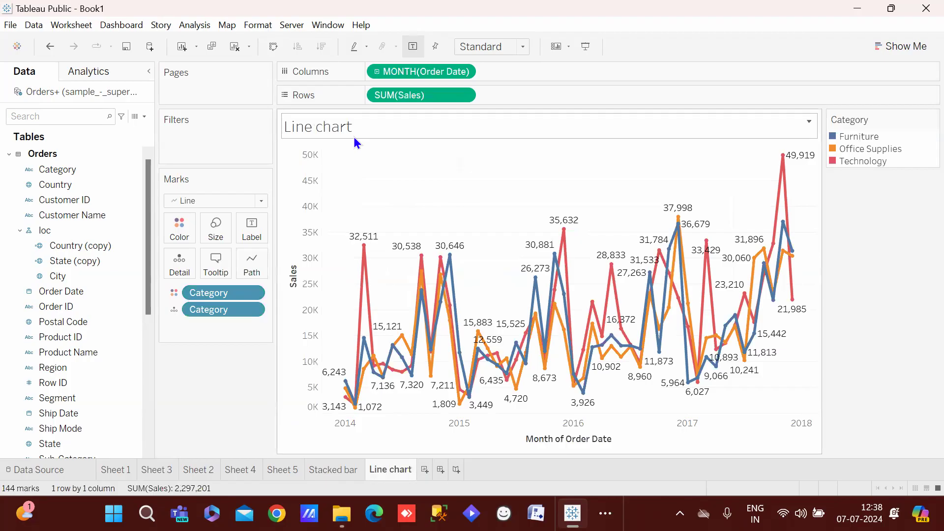
{"action": "double_click", "coordinate": [365, 128]}
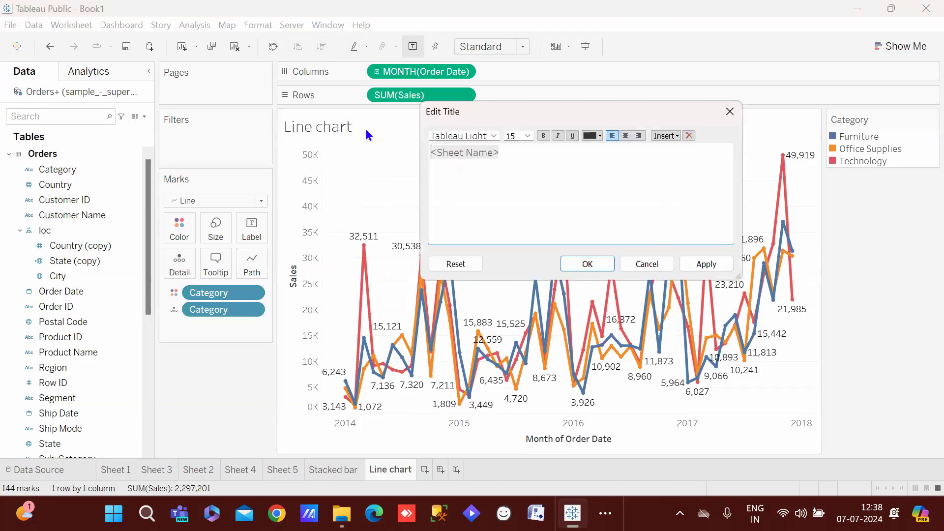
{"action": "left_click", "coordinate": [505, 159]}
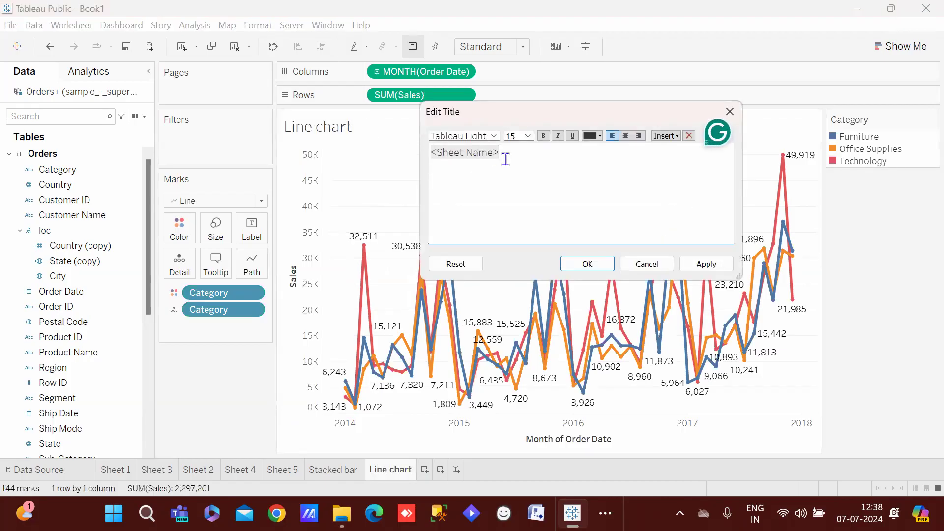
{"action": "left_click", "coordinate": [625, 136]}
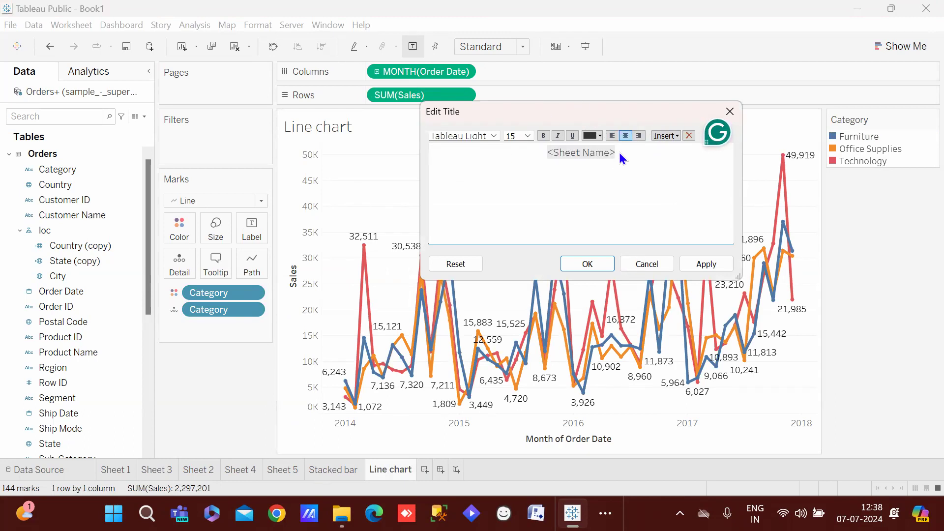
{"action": "key", "text": "BackSpace"}
{"action": "key", "text": "BackSpace"}
{"action": "key", "text": "BackSpace"}
{"action": "key", "text": "BackSpace"}
{"action": "key", "text": "BackSpace"}
{"action": "key", "text": "BackSpace"}
{"action": "key", "text": "BackSpace"}
{"action": "key", "text": "BackSpace"}
{"action": "key", "text": "BackSpace"}
{"action": "key", "text": "BackSpace"}
{"action": "key", "text": "BackSpace"}
{"action": "key", "text": "BackSpace"}
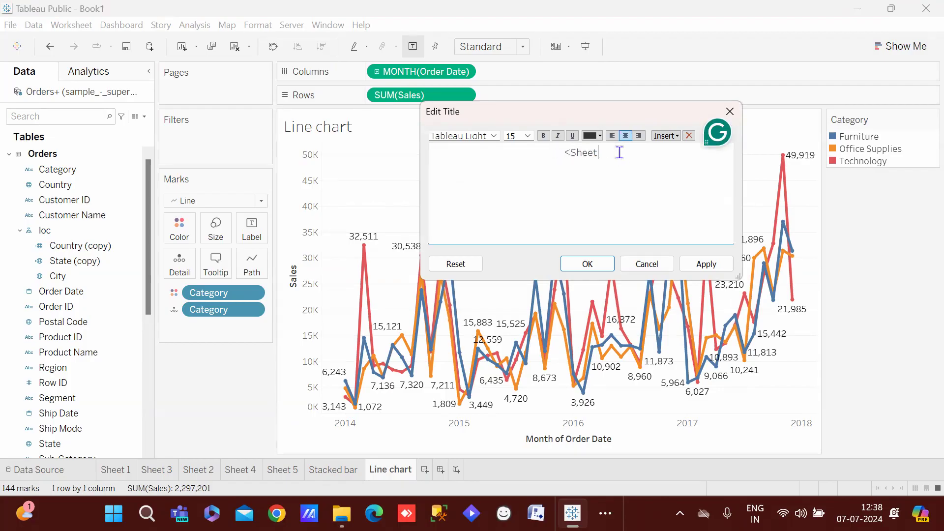
{"action": "type", "text": "Linr c"}
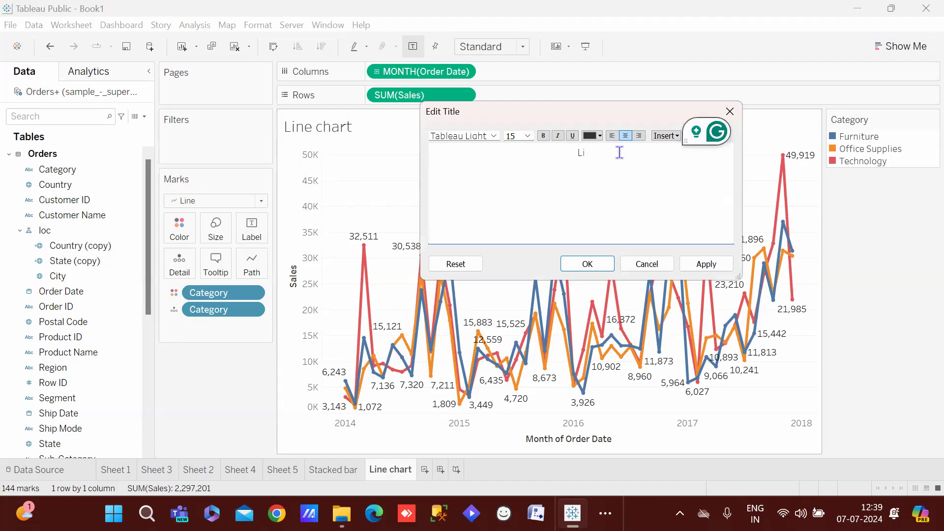
{"action": "key", "text": "BackSpace"}
{"action": "key", "text": "BackSpace"}
{"action": "key", "text": "BackSpace"}
{"action": "key", "text": "BackSpace"}
{"action": "key", "text": "BackSpace"}
{"action": "key", "text": "BackSpace"}
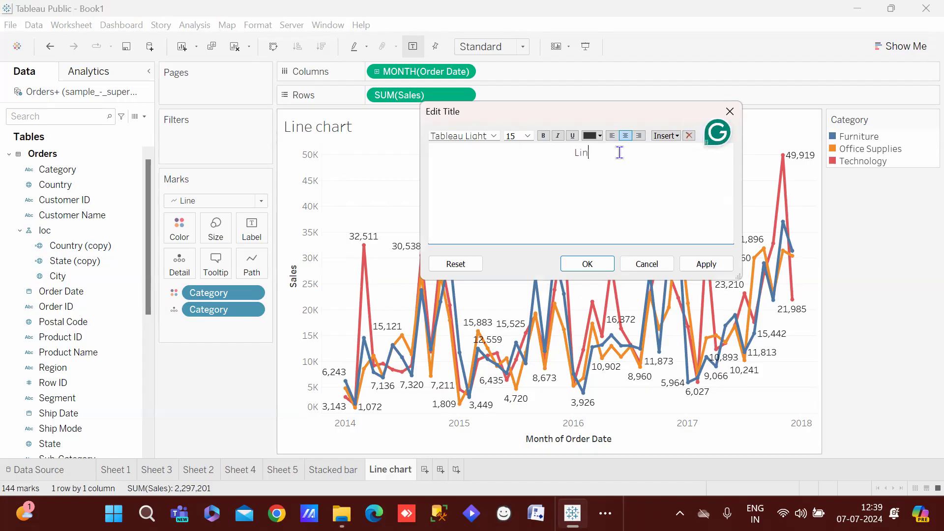
{"action": "type", "text": "li"}
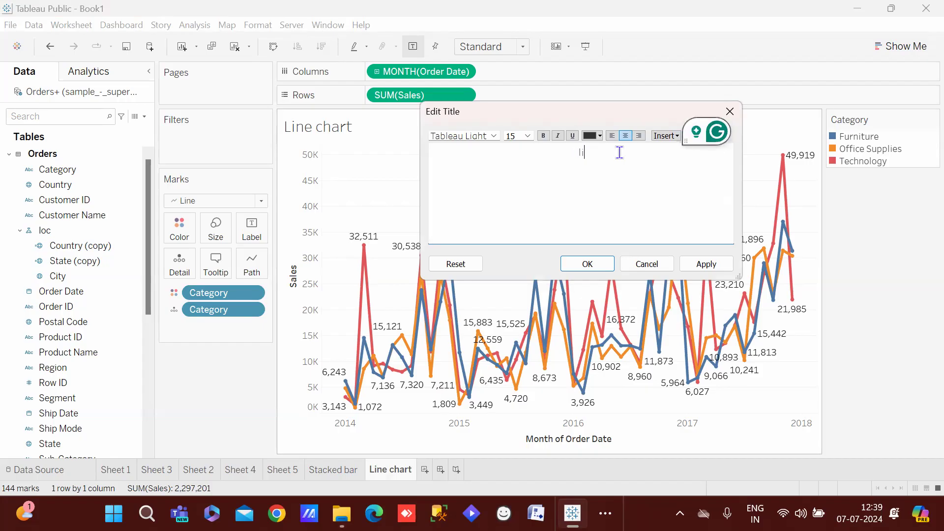
{"action": "type", "text": "ne chart"}
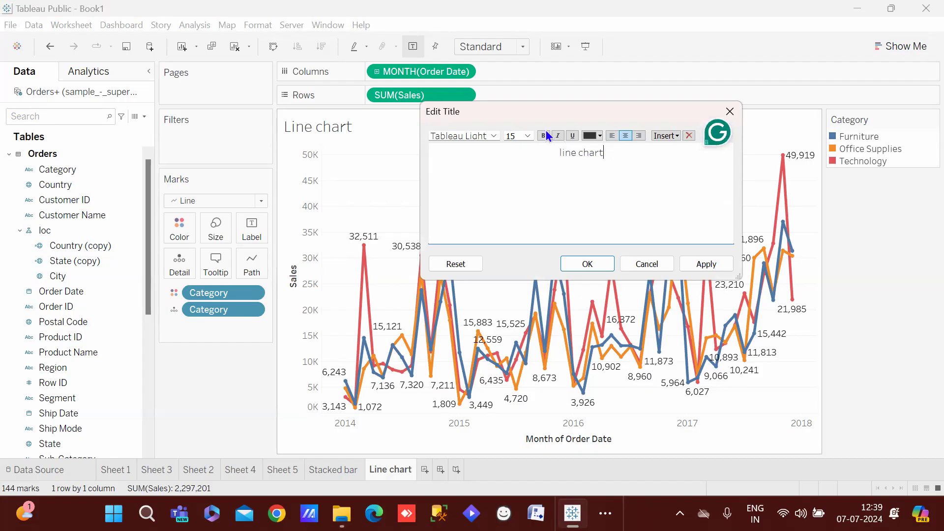
Make the title bold, size 22 and green, then show Sheet 1's city sales bars
{"action": "double_click", "coordinate": [587, 153]}
{"action": "left_click_drag", "start_coordinate": [587, 154], "coordinate": [560, 153]}
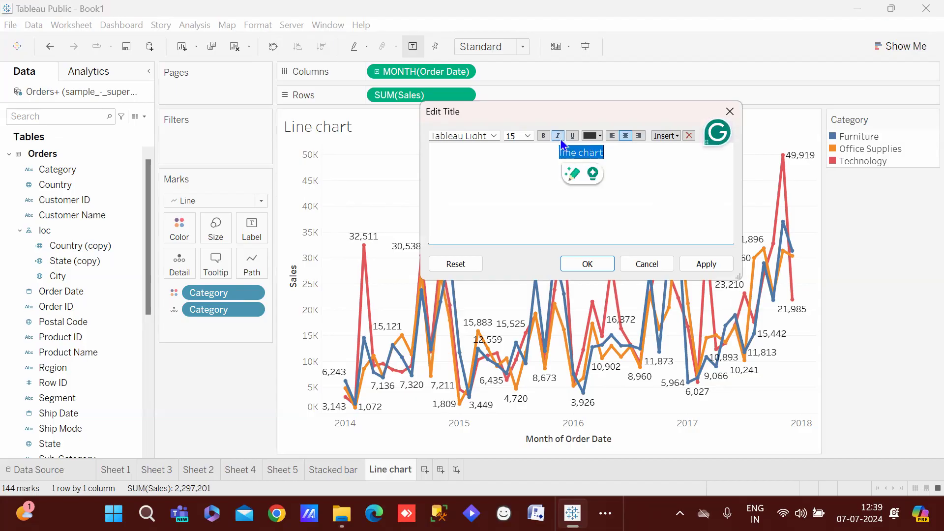
{"action": "left_click", "coordinate": [544, 137]}
{"action": "left_click", "coordinate": [527, 135]}
{"action": "left_click", "coordinate": [511, 239]}
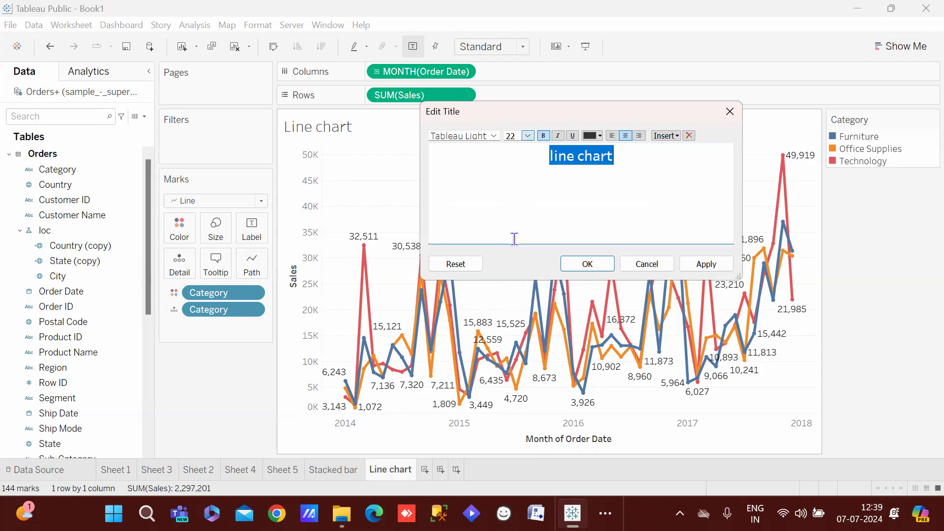
{"action": "left_click", "coordinate": [598, 136]}
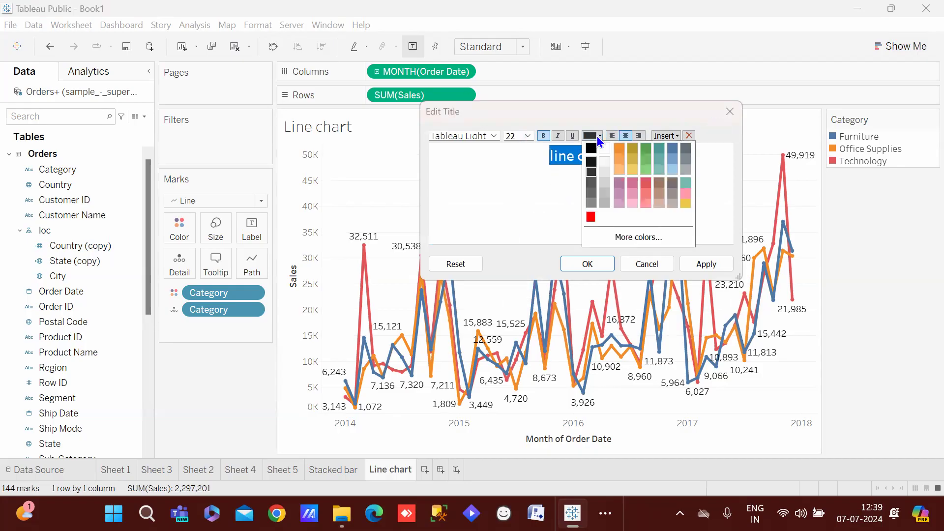
{"action": "left_click", "coordinate": [647, 164]}
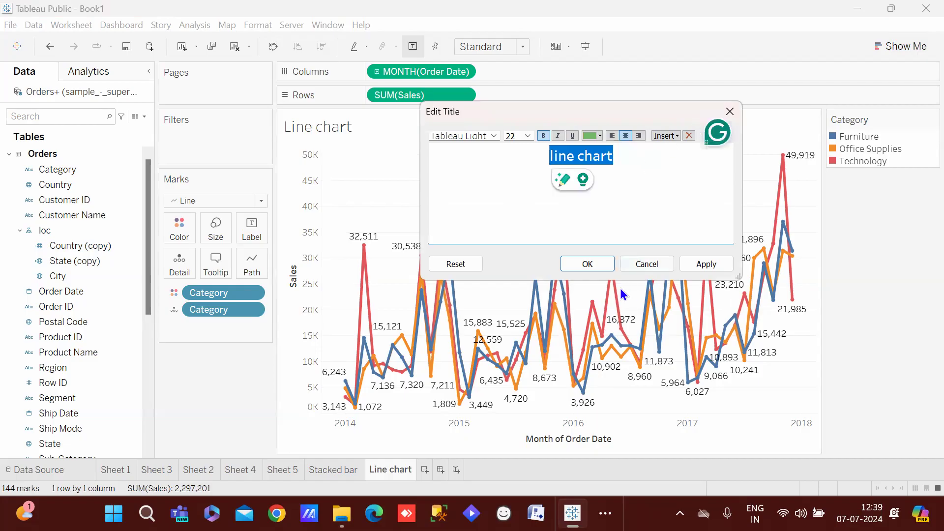
{"action": "left_click", "coordinate": [597, 265]}
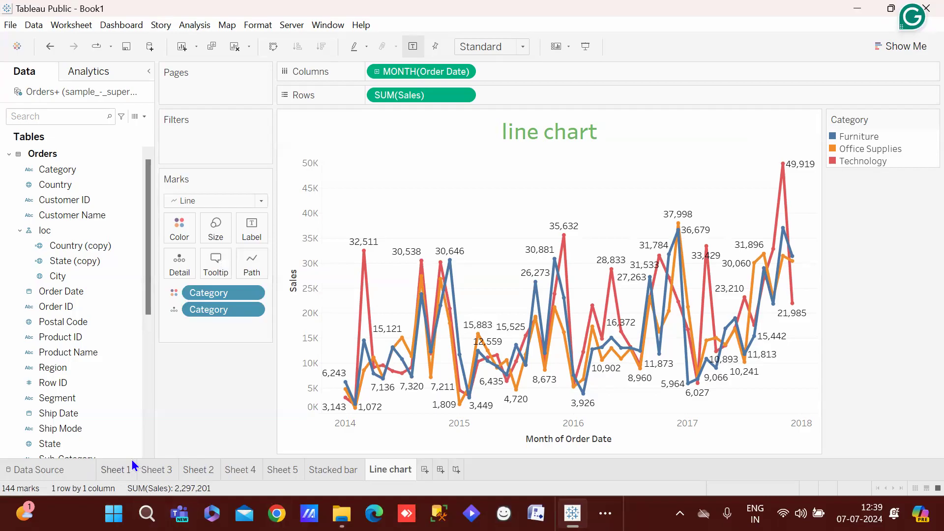
{"action": "left_click", "coordinate": [111, 468]}
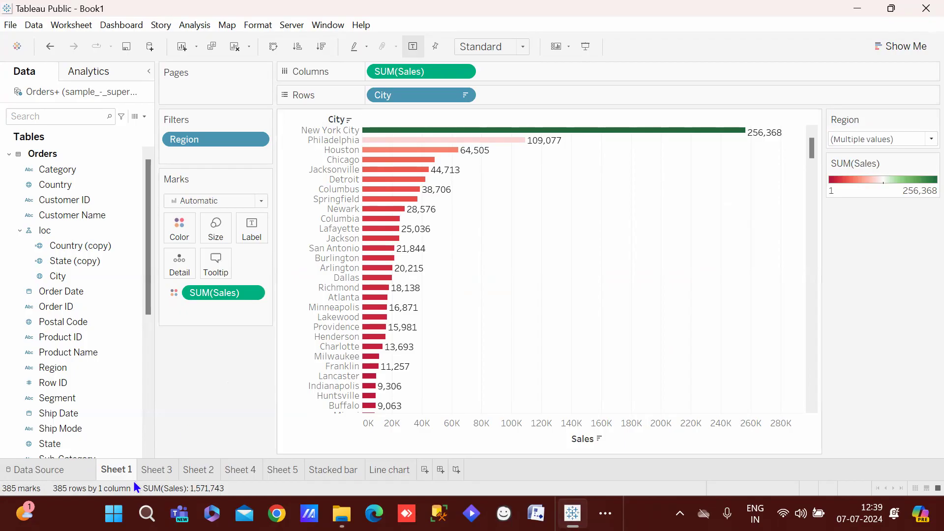
Insert the Sheet Name field into Sheet 3's title, then delete it again
{"action": "left_click", "coordinate": [154, 471]}
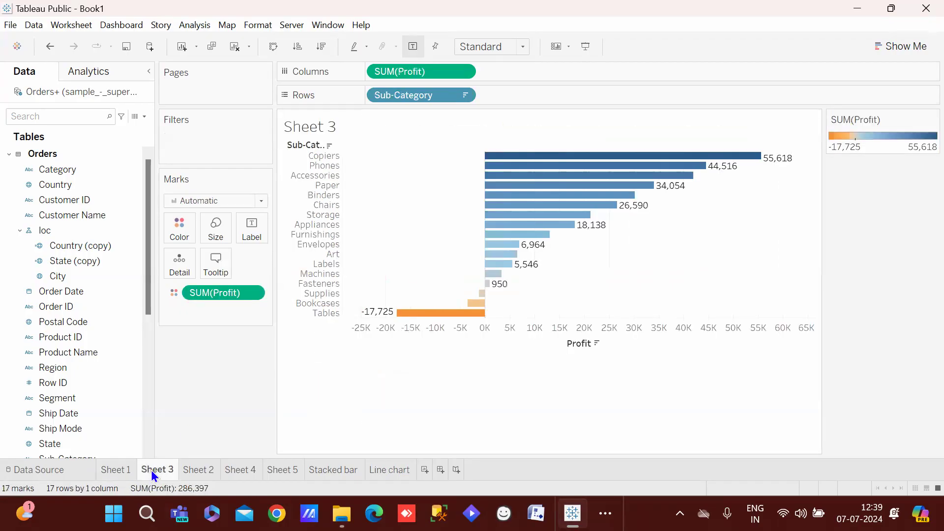
{"action": "double_click", "coordinate": [332, 125]}
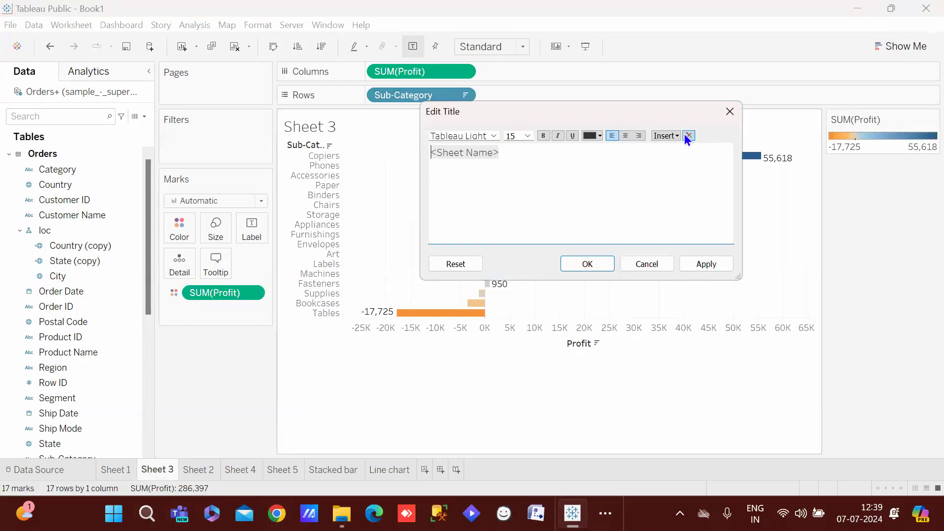
{"action": "left_click", "coordinate": [668, 136]}
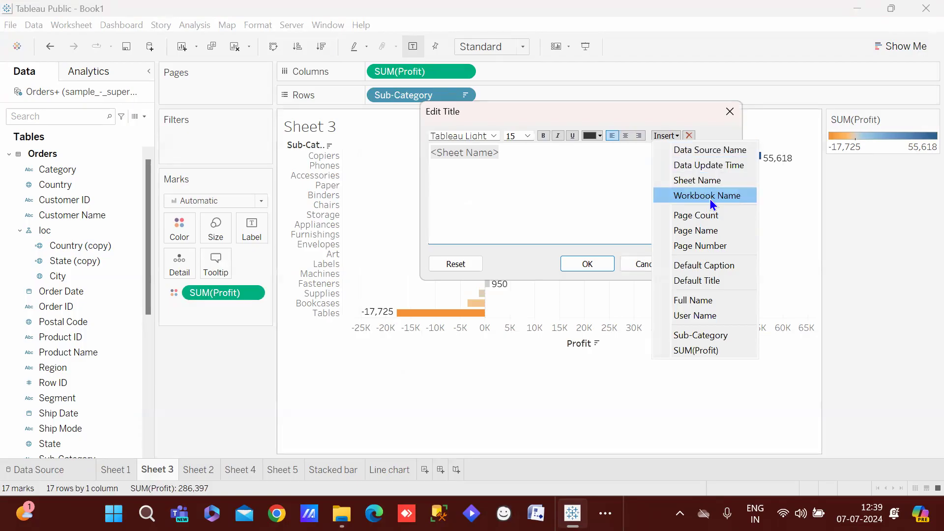
{"action": "left_click", "coordinate": [706, 180]}
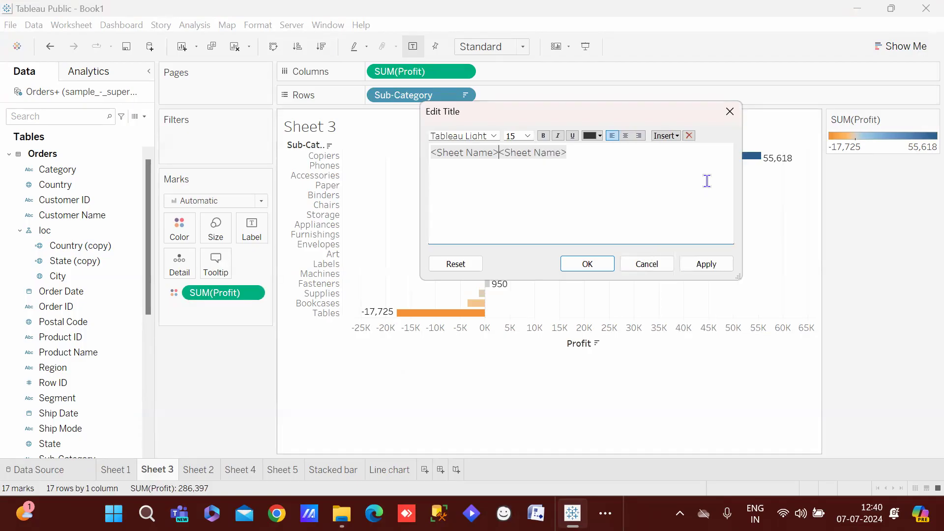
{"action": "key", "text": "BackSpace"}
Close Sheet 3's title editor unchanged and add blank Sheet 8 after Line chart
{"action": "left_click", "coordinate": [675, 137]}
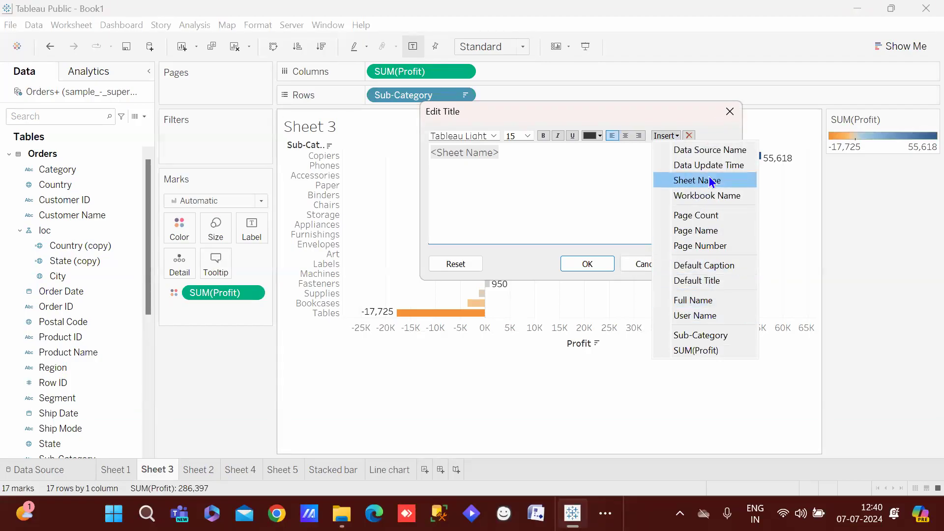
{"action": "left_click", "coordinate": [675, 136]}
{"action": "left_click", "coordinate": [675, 136]}
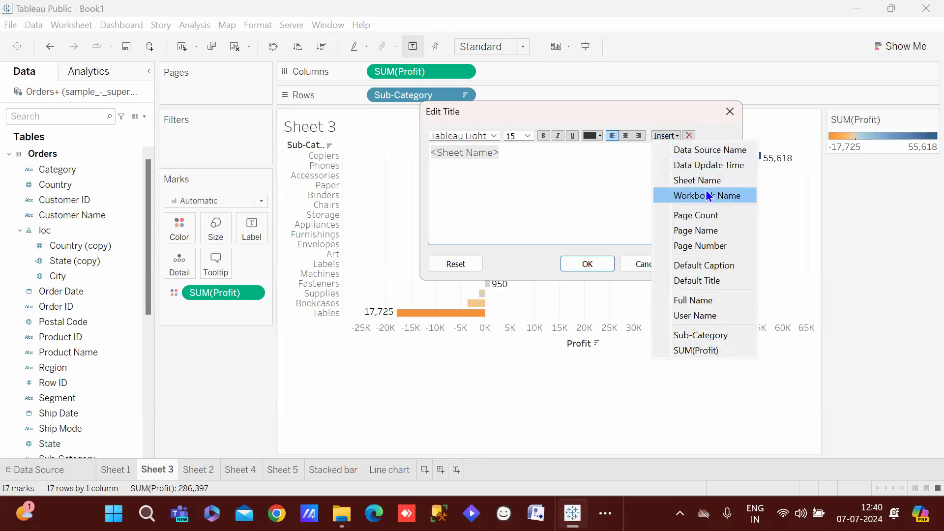
{"action": "left_click", "coordinate": [627, 180]}
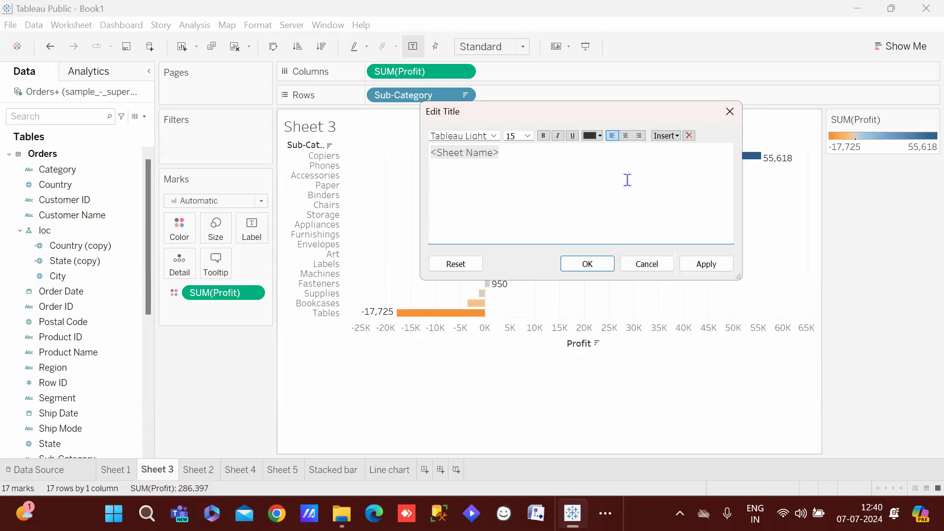
{"action": "left_click", "coordinate": [673, 136]}
{"action": "left_click", "coordinate": [731, 107]}
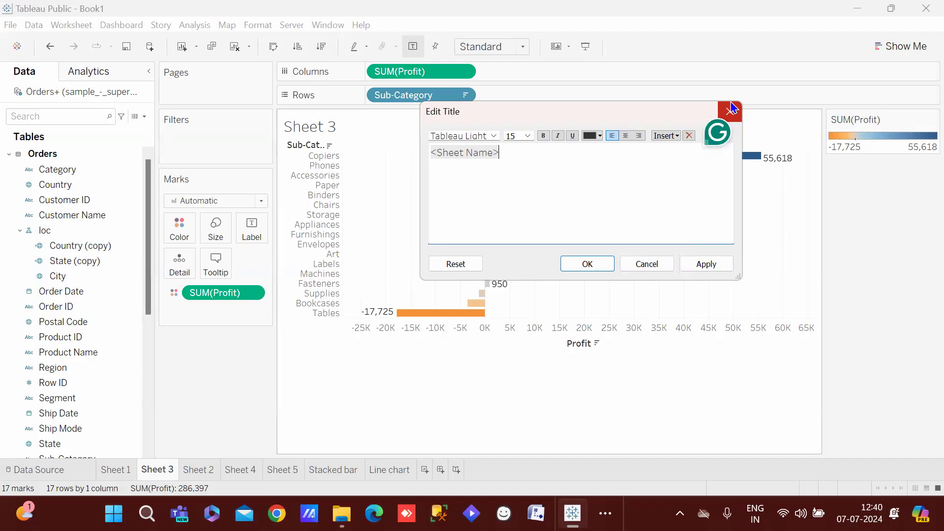
{"action": "left_click", "coordinate": [676, 136]}
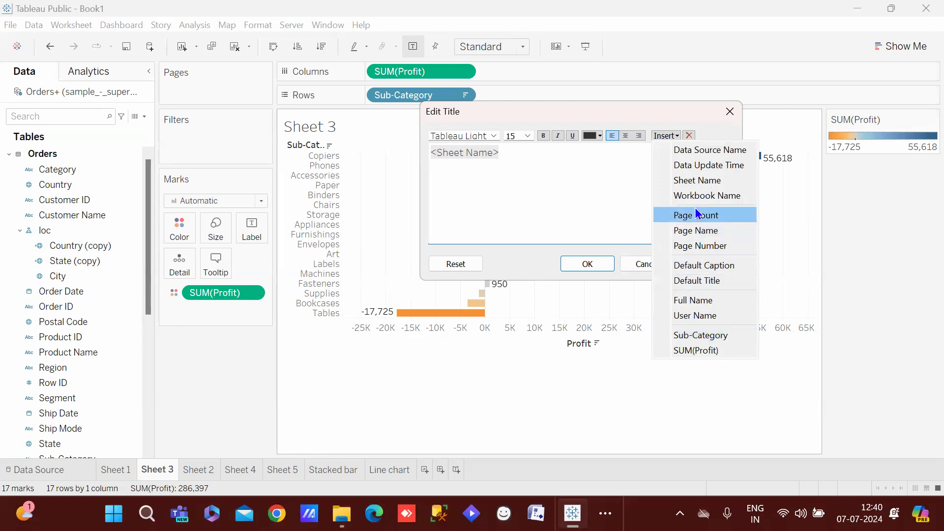
{"action": "left_click", "coordinate": [623, 163]}
{"action": "key", "text": "ctrl+a"}
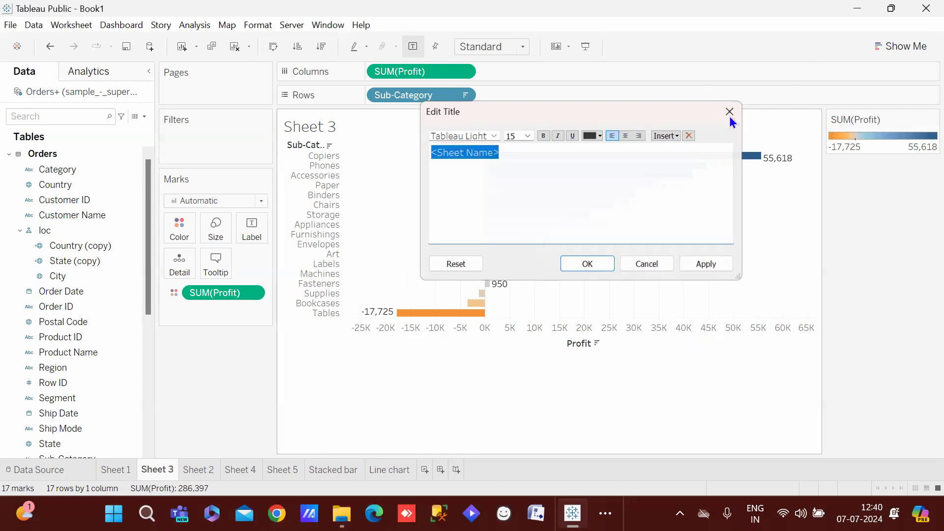
{"action": "left_click", "coordinate": [730, 116]}
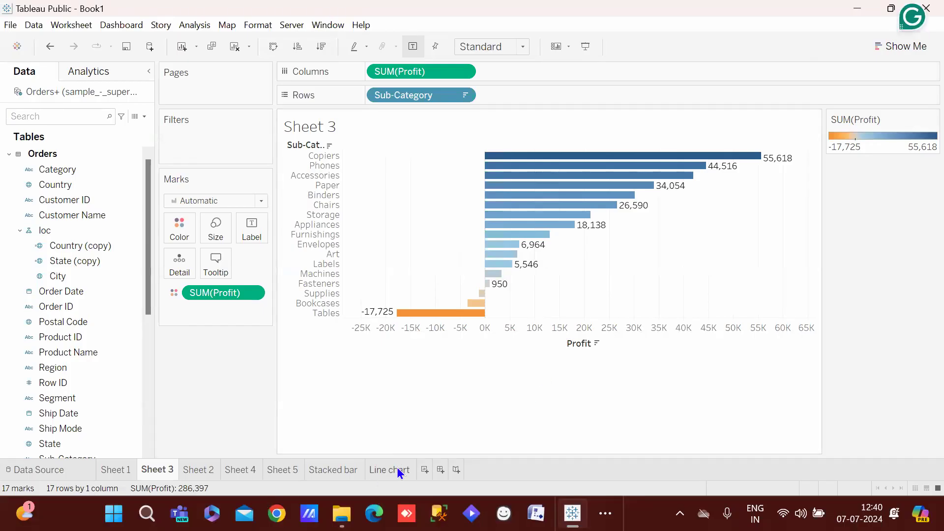
{"action": "left_click", "coordinate": [397, 468]}
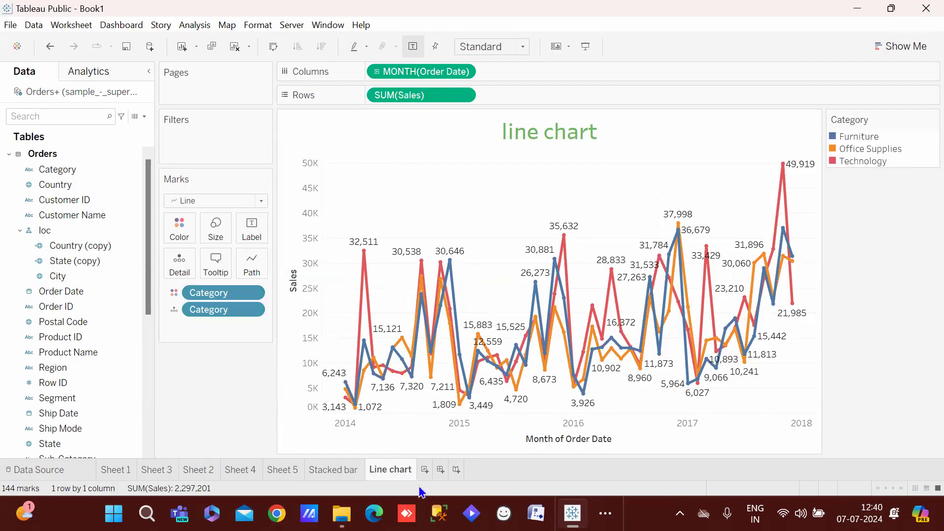
{"action": "left_click", "coordinate": [422, 468]}
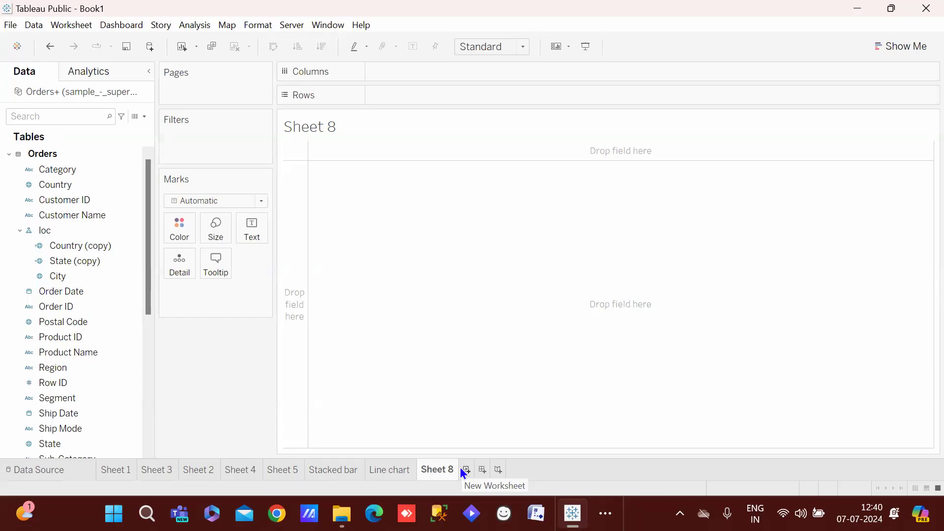
Plot SUM(Sales) as a line over continuous MONTH(Order Date) in Sheet 8
{"action": "left_click", "coordinate": [387, 468]}
{"action": "left_click", "coordinate": [425, 469]}
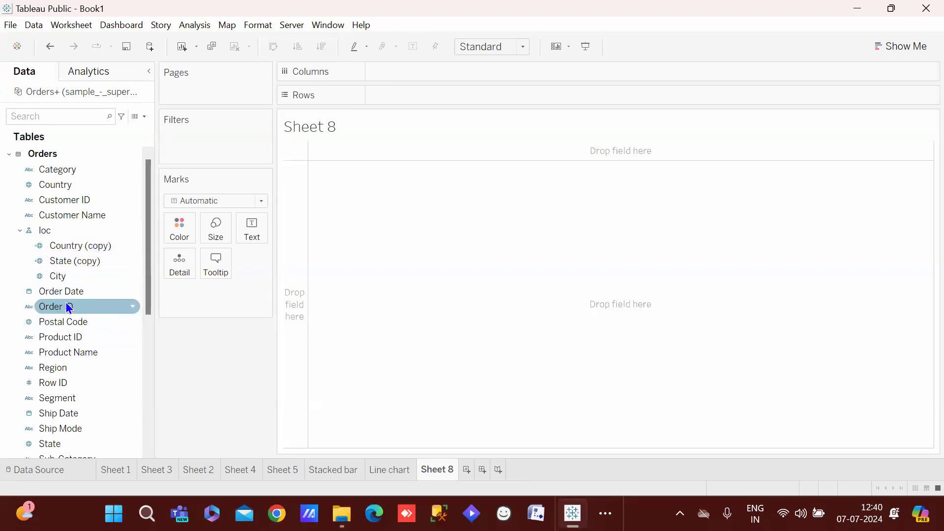
{"action": "left_click_drag", "start_coordinate": [67, 289], "coordinate": [448, 72]}
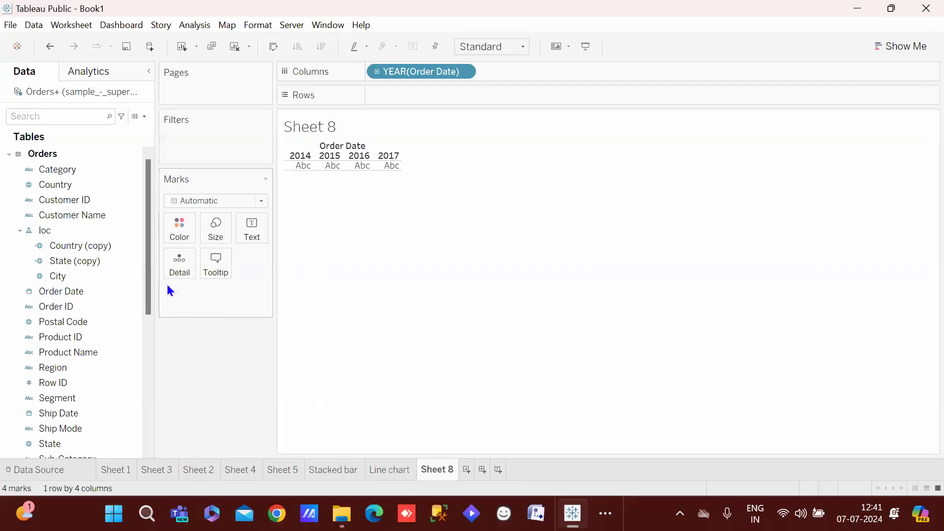
{"action": "scroll", "coordinate": [140, 320], "scroll_direction": "down", "scroll_amount": 3}
{"action": "scroll", "coordinate": [84, 395], "scroll_direction": "up", "scroll_amount": 1}
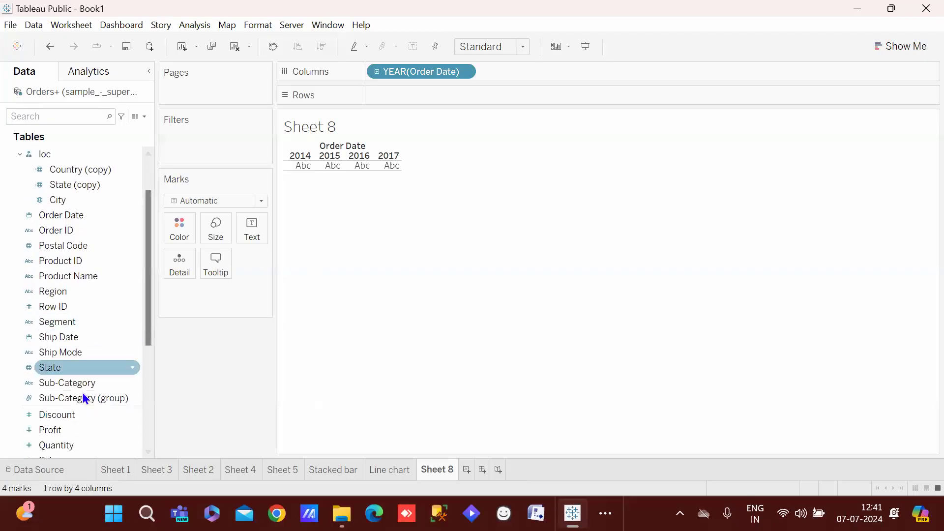
{"action": "left_click_drag", "start_coordinate": [148, 323], "coordinate": [134, 368]}
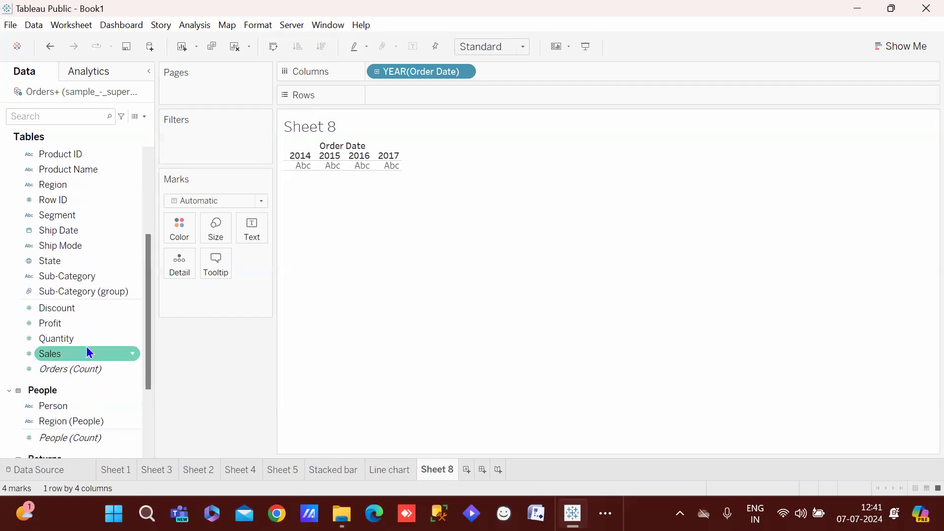
{"action": "left_click_drag", "start_coordinate": [77, 354], "coordinate": [415, 95]}
{"action": "right_click", "coordinate": [418, 71]}
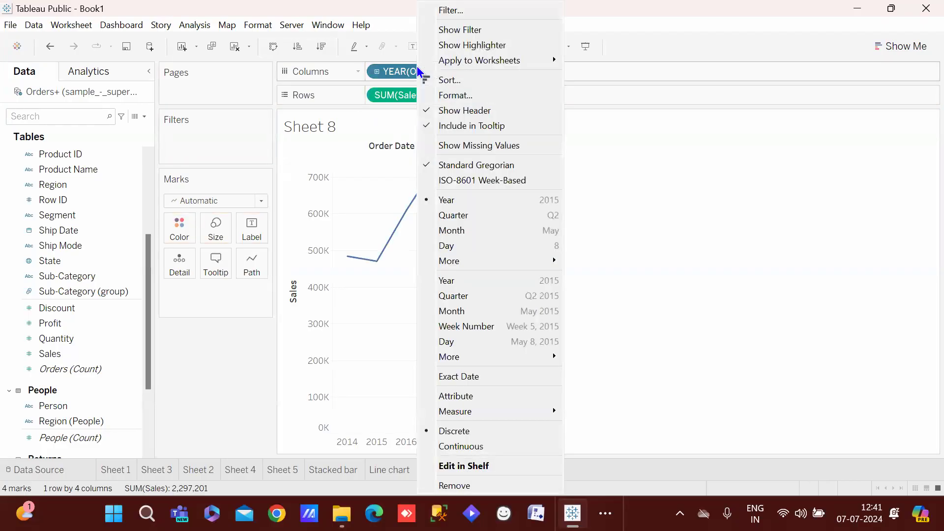
{"action": "left_click", "coordinate": [468, 314]}
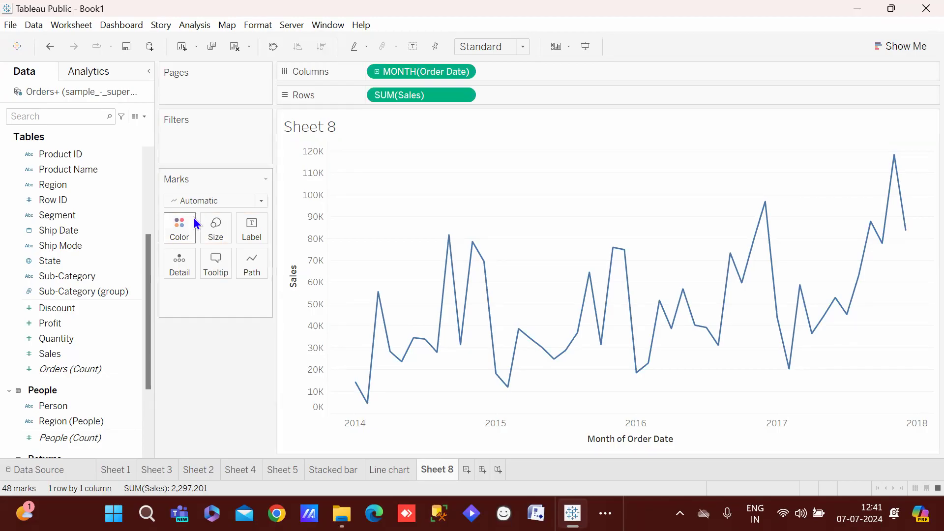
{"action": "left_click", "coordinate": [193, 199]}
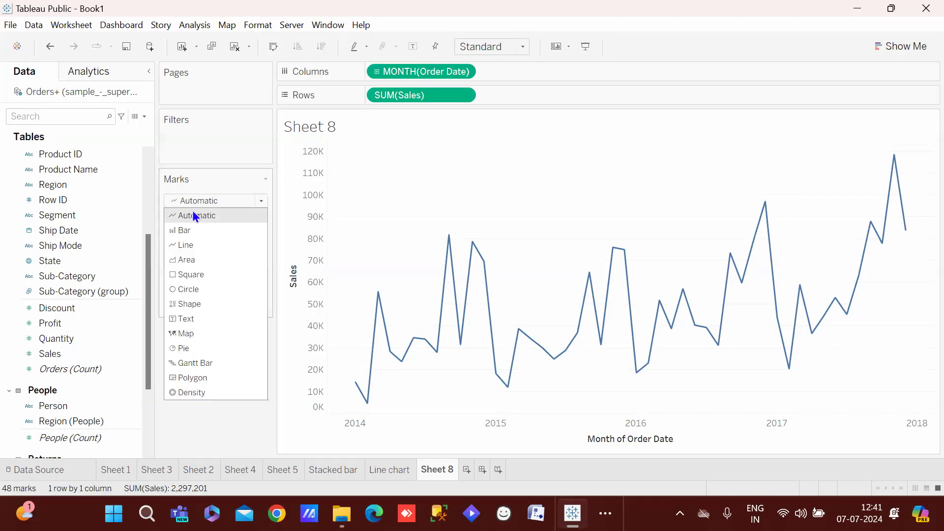
{"action": "left_click", "coordinate": [193, 230]}
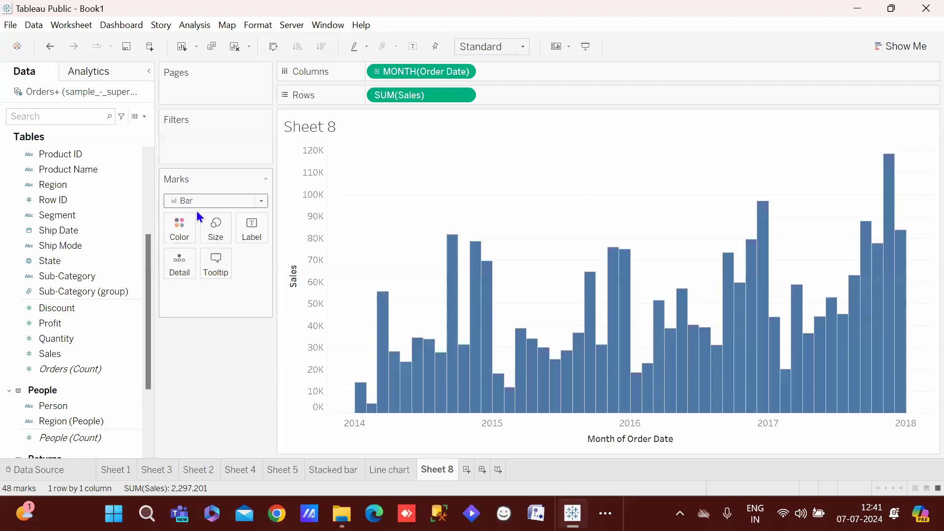
{"action": "left_click", "coordinate": [199, 199]}
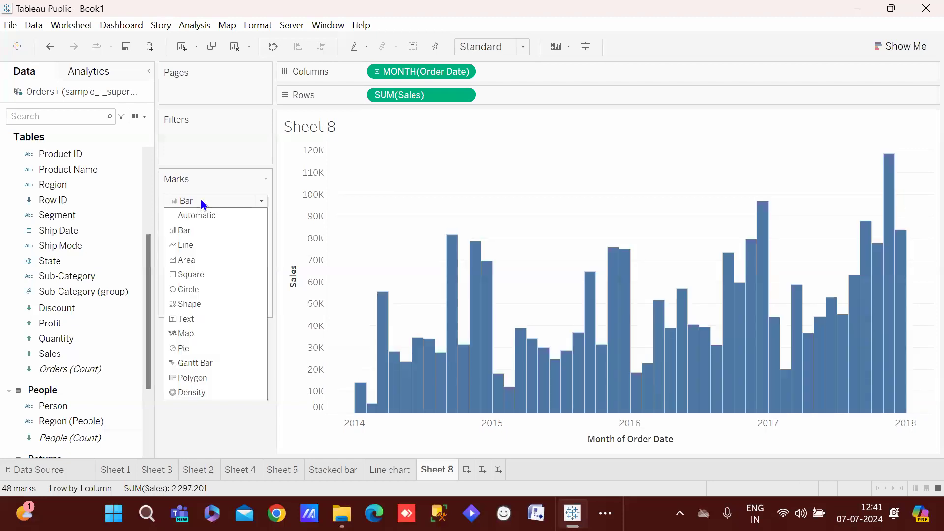
{"action": "left_click", "coordinate": [193, 260]}
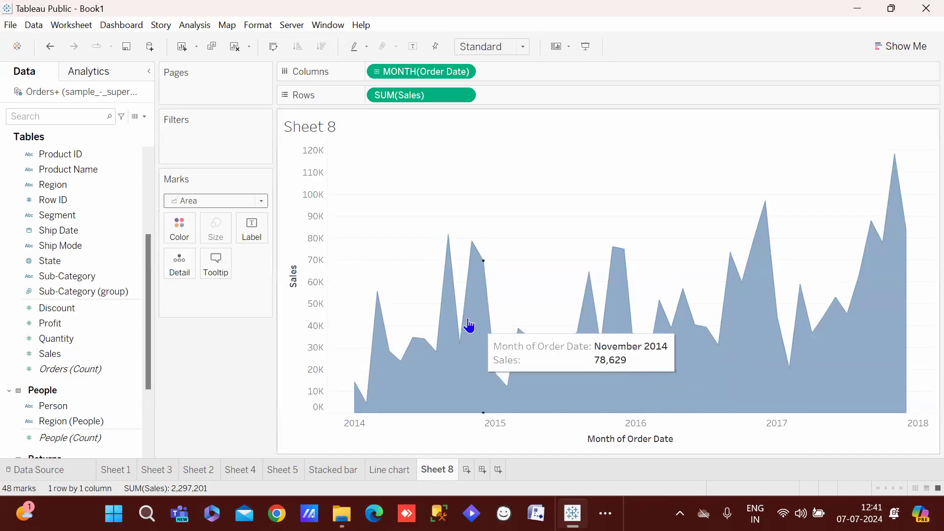
{"action": "left_click", "coordinate": [224, 200]}
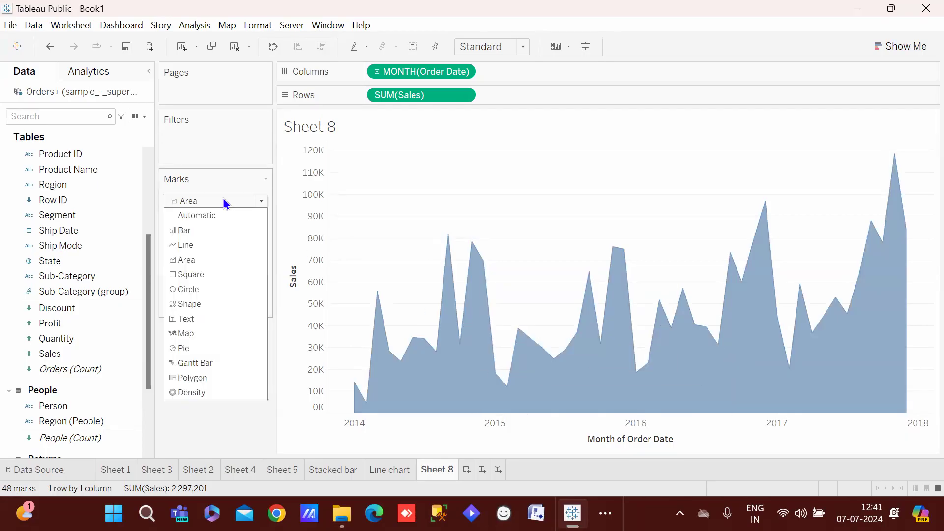
{"action": "left_click", "coordinate": [202, 292]}
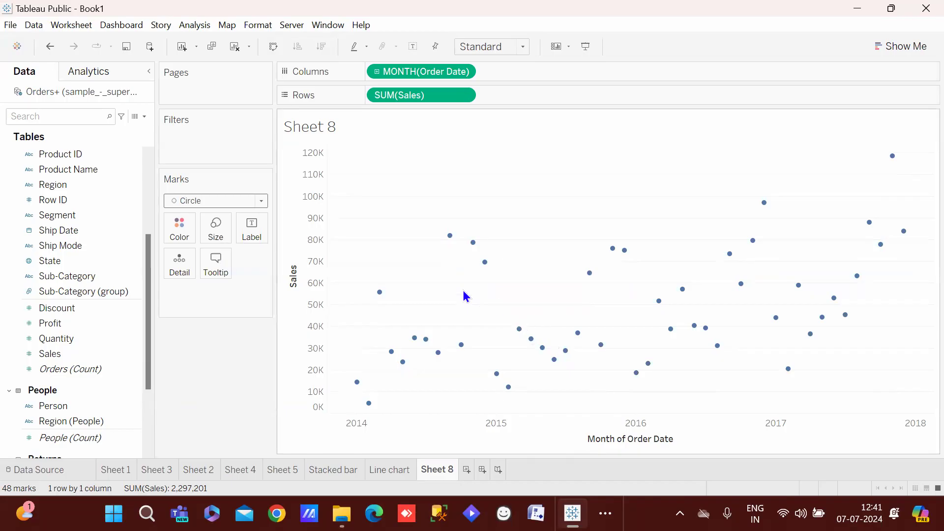
{"action": "left_click", "coordinate": [229, 201]}
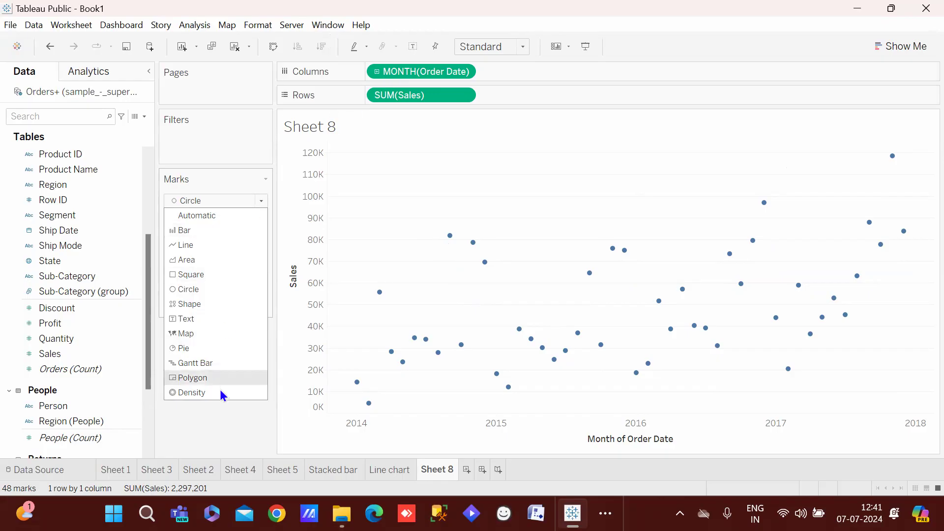
{"action": "left_click", "coordinate": [208, 304]}
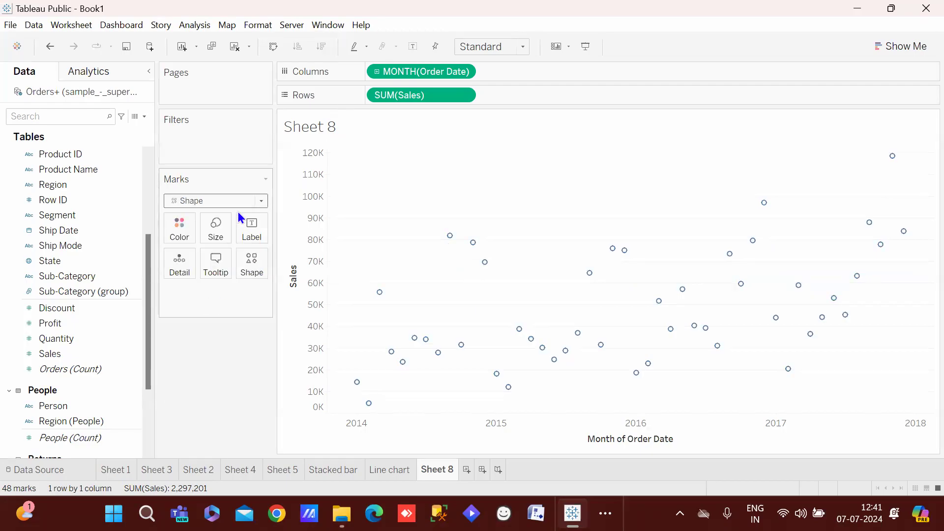
{"action": "left_click", "coordinate": [252, 264]}
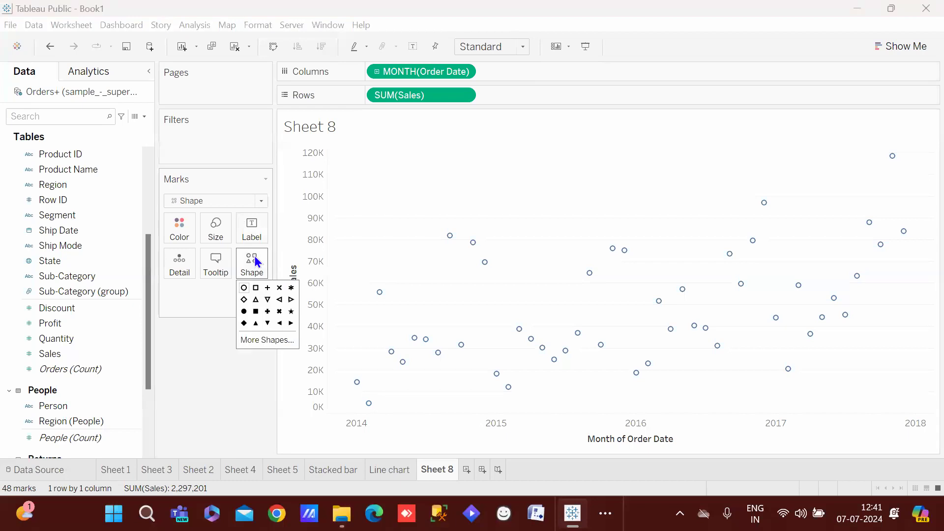
{"action": "left_click", "coordinate": [279, 288]}
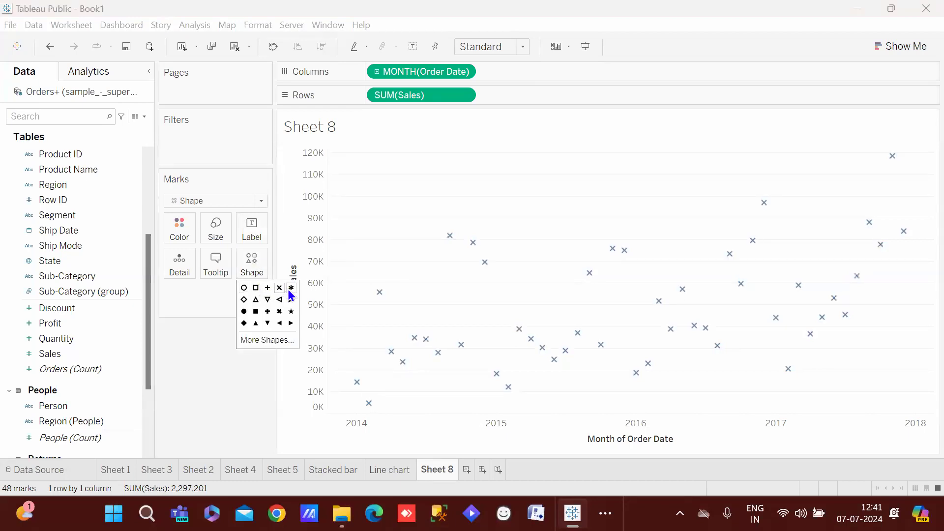
{"action": "left_click", "coordinate": [267, 311]}
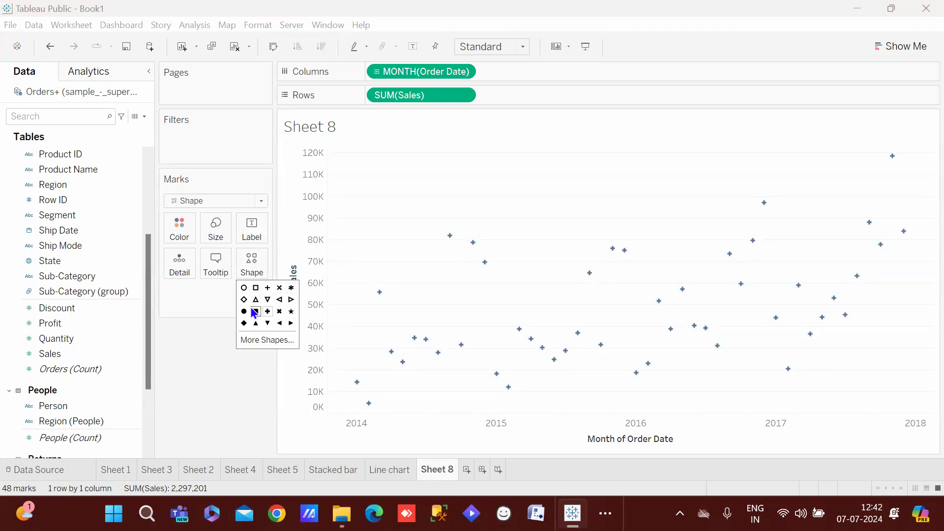
{"action": "left_click", "coordinate": [249, 290]}
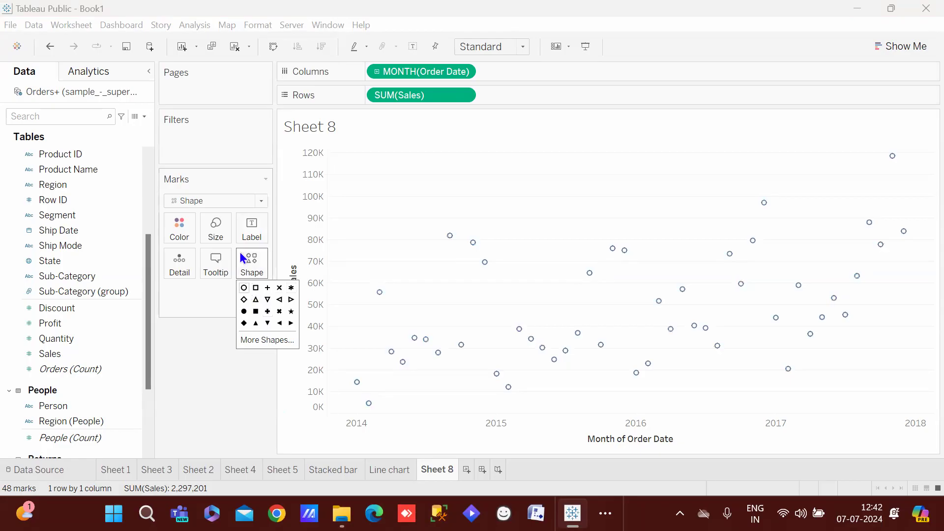
{"action": "left_click", "coordinate": [222, 201]}
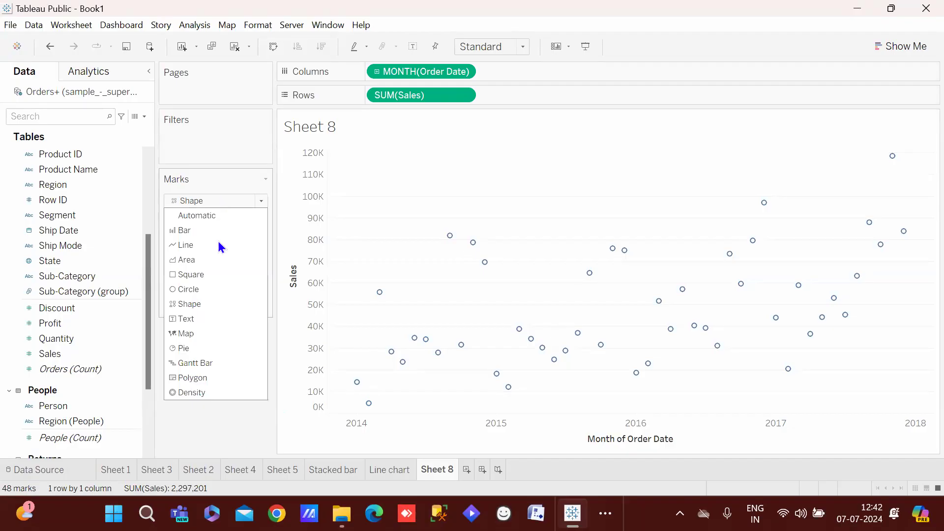
{"action": "left_click", "coordinate": [215, 290]}
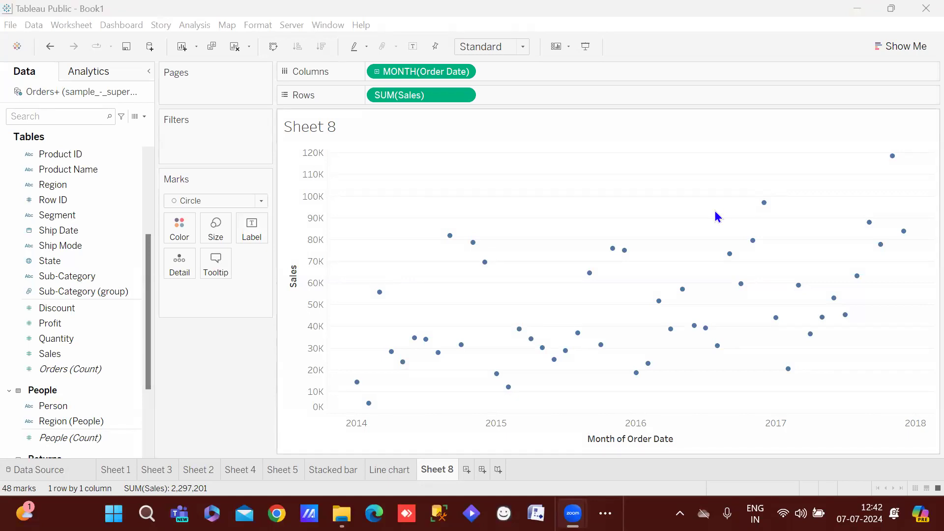
Create blank worksheet Sheet 9 after Sheet 8
{"action": "left_click", "coordinate": [464, 472]}
Put YEAR(Order Date) on Columns and SUM(Sales) on Rows in Sheet 9
{"action": "left_click", "coordinate": [438, 468]}
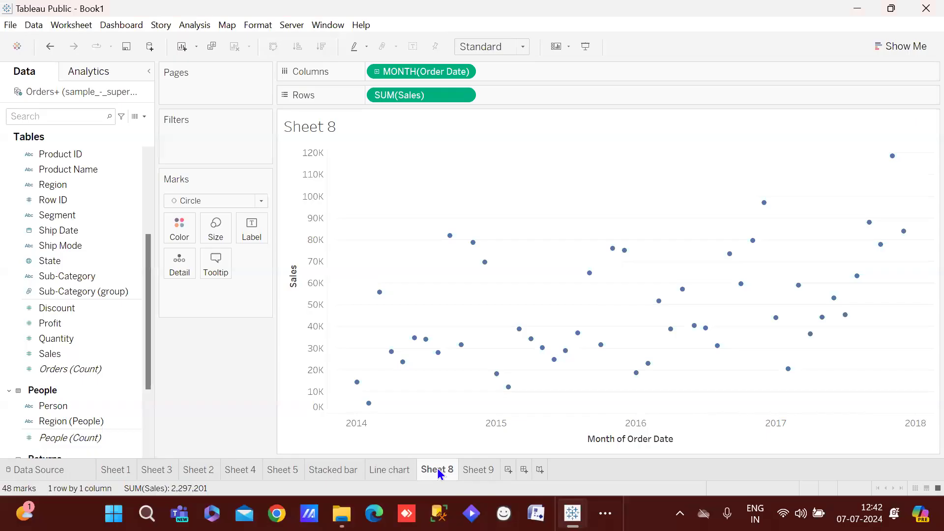
{"action": "left_click", "coordinate": [473, 471]}
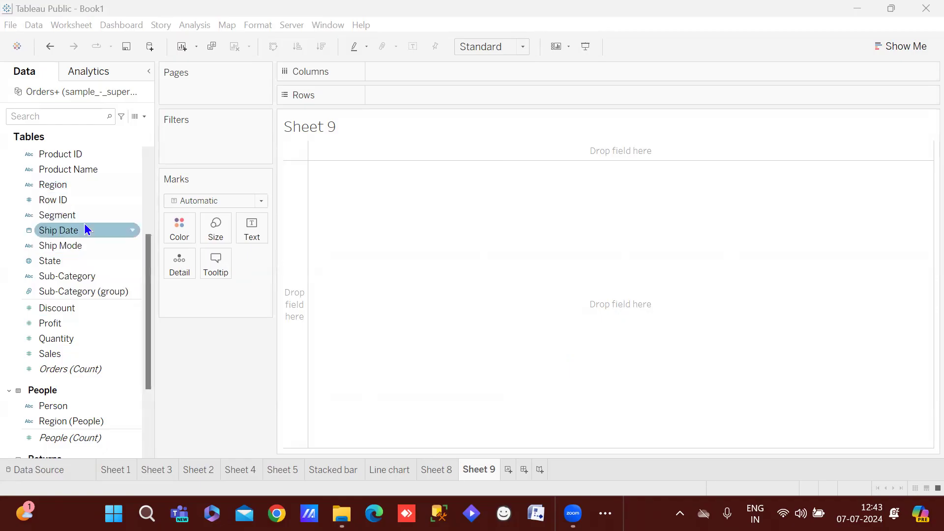
{"action": "left_click_drag", "start_coordinate": [147, 254], "coordinate": [149, 178]}
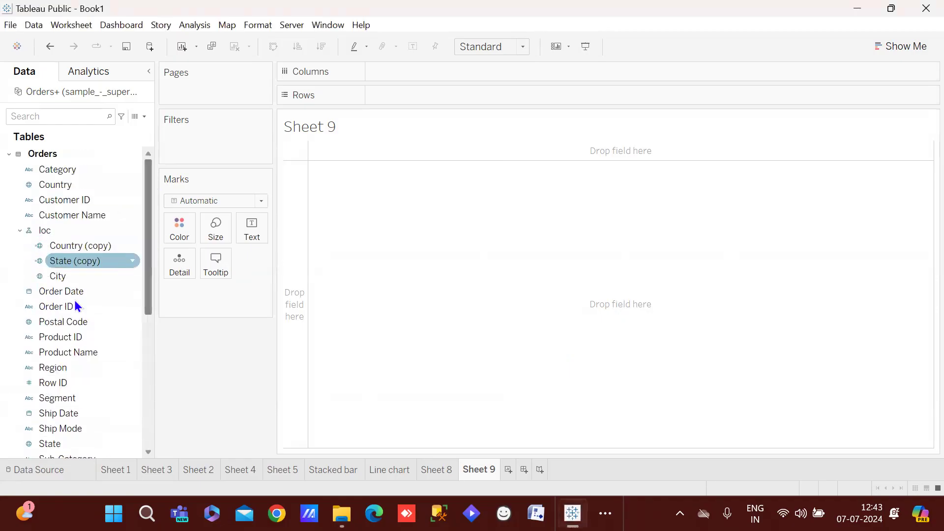
{"action": "left_click_drag", "start_coordinate": [69, 295], "coordinate": [412, 78]}
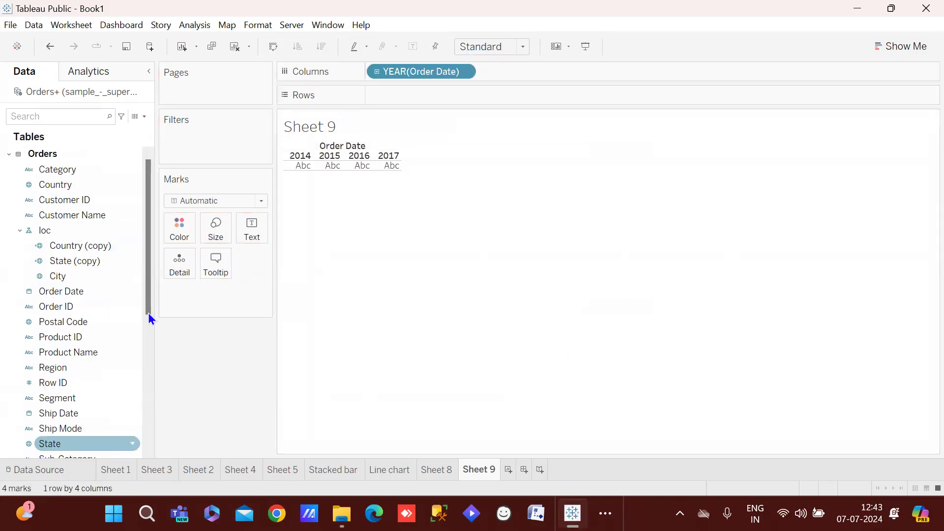
{"action": "left_click_drag", "start_coordinate": [151, 261], "coordinate": [148, 308]}
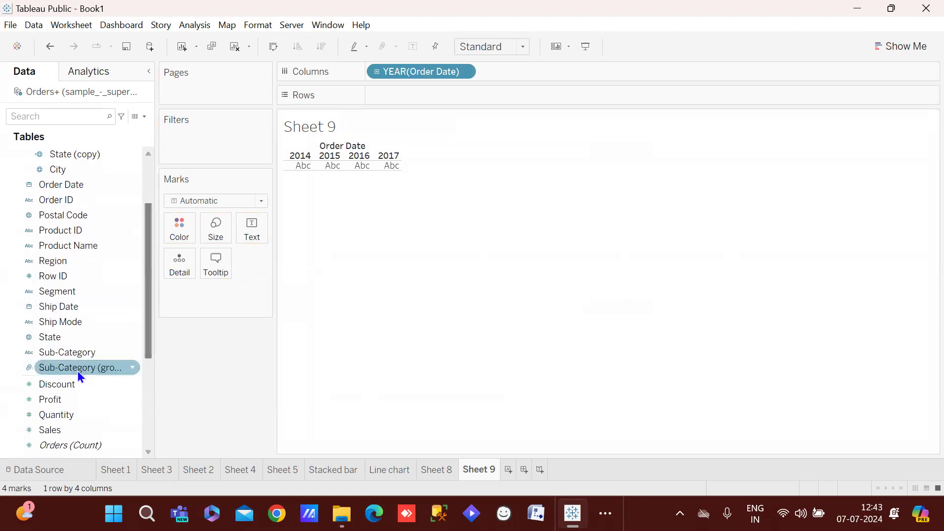
{"action": "left_click_drag", "start_coordinate": [61, 431], "coordinate": [417, 99]}
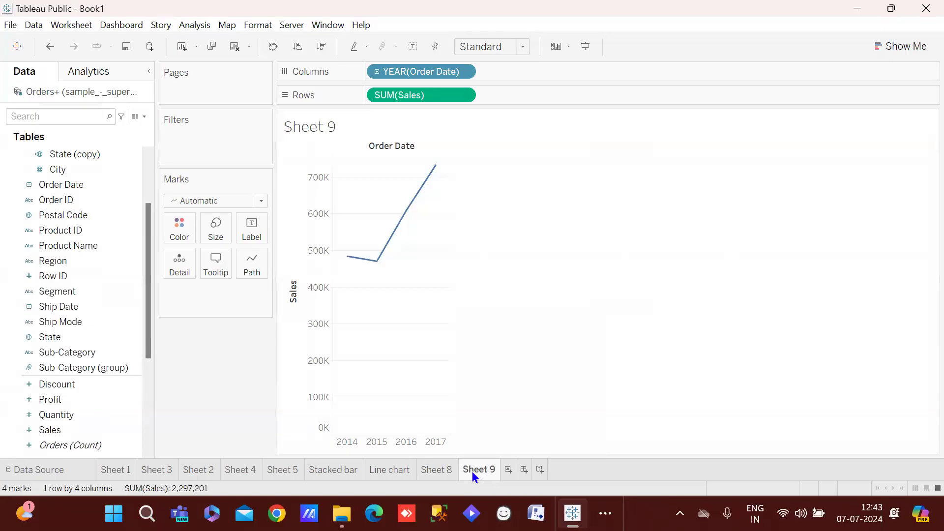
Duplicate Sheet 9 as Sheet 9 (2) and add Profit, Discount and Quantity to Rows
{"action": "right_click", "coordinate": [472, 474]}
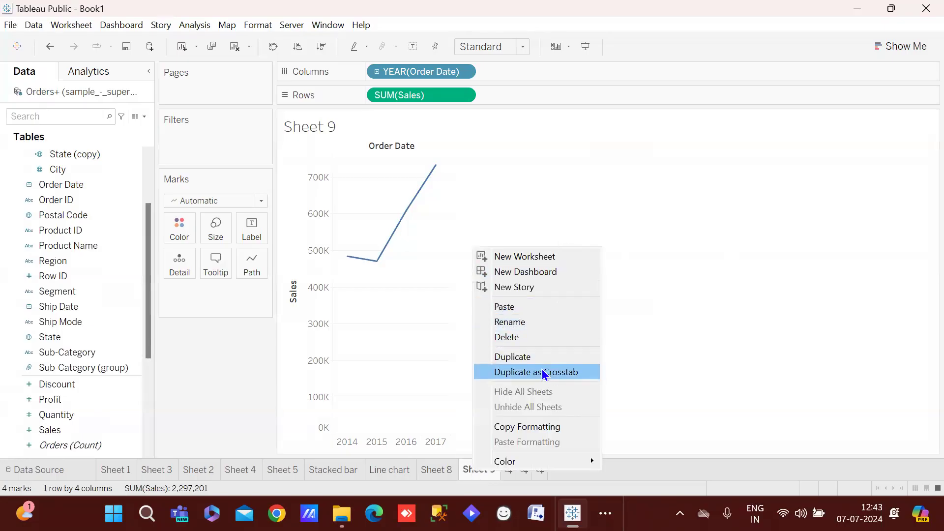
{"action": "left_click", "coordinate": [536, 358]}
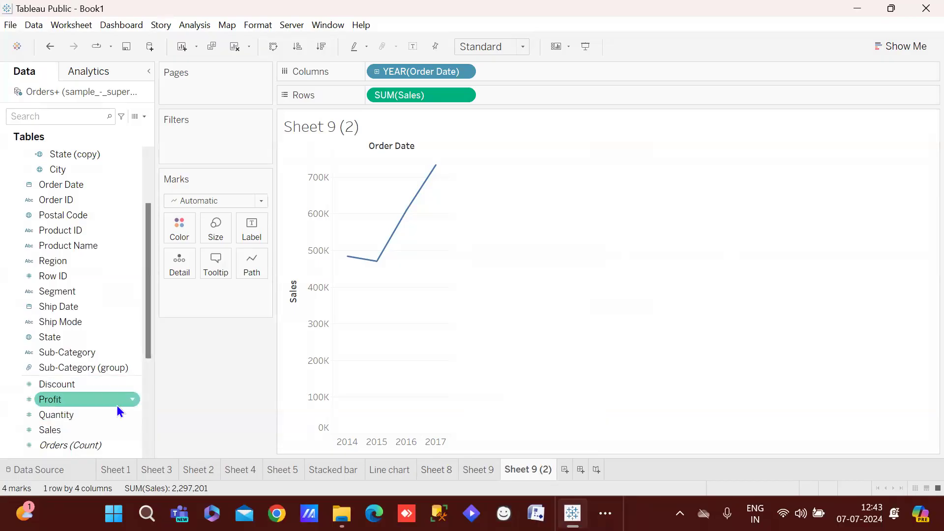
{"action": "left_click_drag", "start_coordinate": [85, 400], "coordinate": [548, 97]}
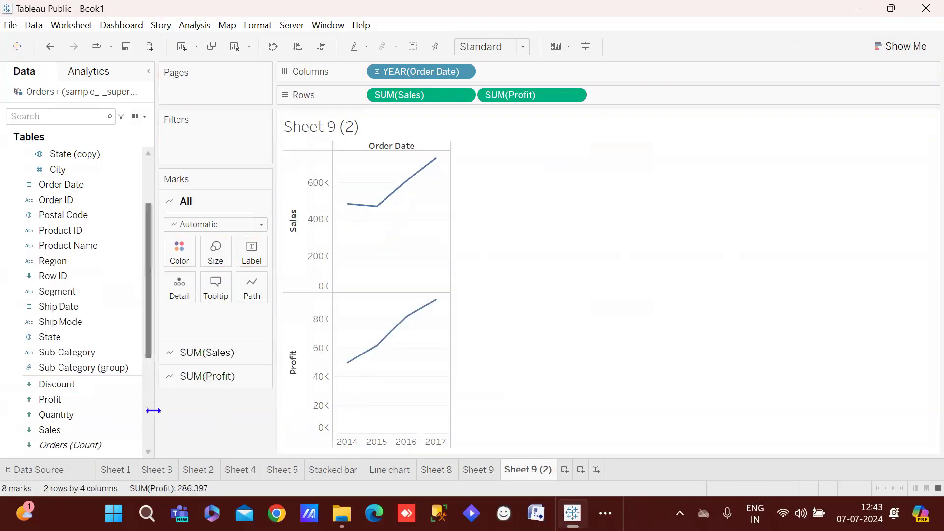
{"action": "left_click", "coordinate": [93, 386]}
{"action": "left_click_drag", "start_coordinate": [94, 386], "coordinate": [665, 96]}
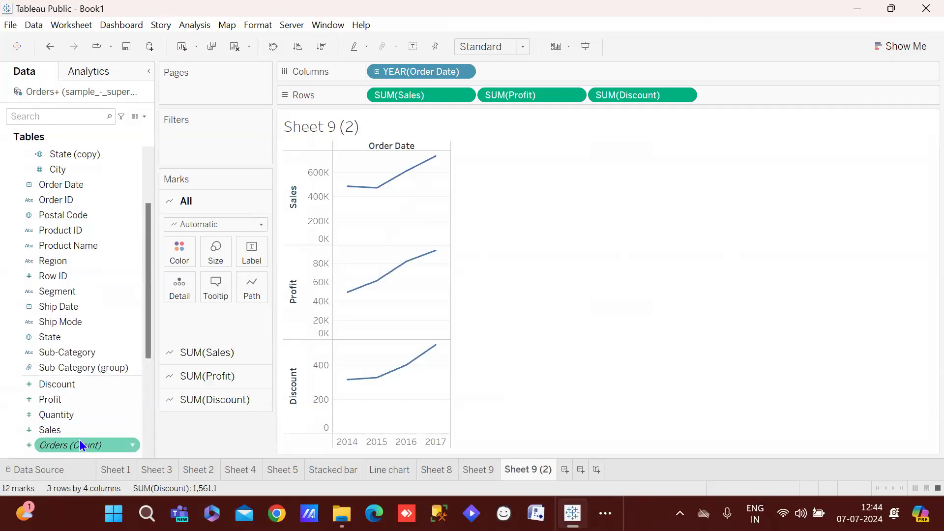
{"action": "left_click", "coordinate": [100, 416]}
{"action": "left_click_drag", "start_coordinate": [100, 414], "coordinate": [748, 96]}
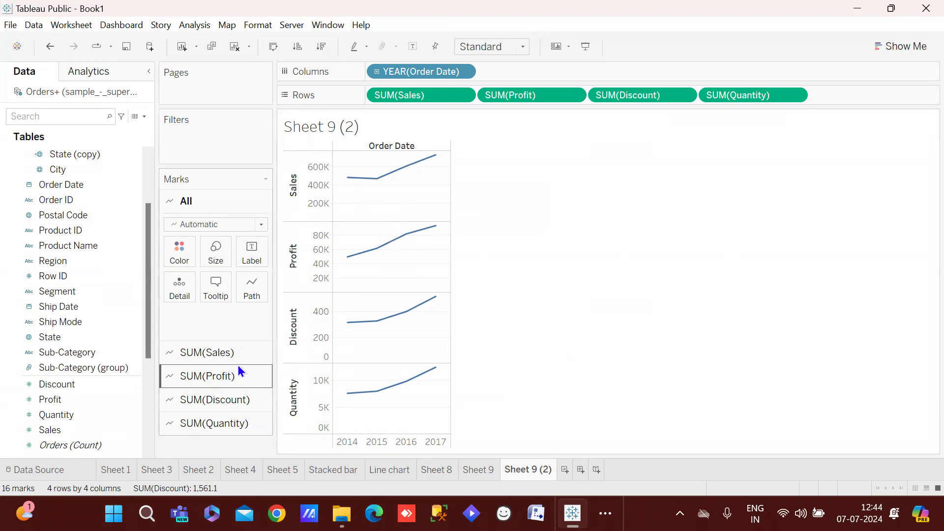
{"action": "mouse_move", "coordinate": [375, 184]}
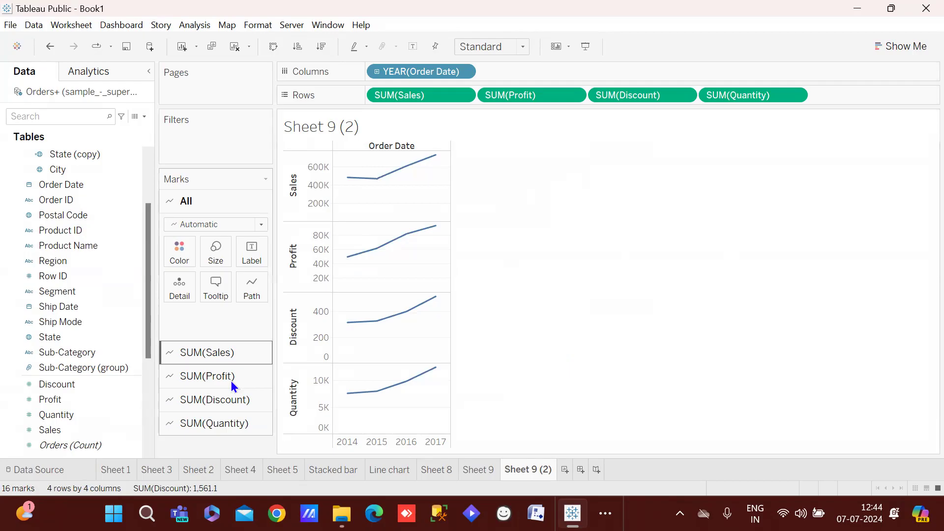
Draw the yearly Sales chart as bars and the Profit chart as area
{"action": "left_click", "coordinate": [216, 352]}
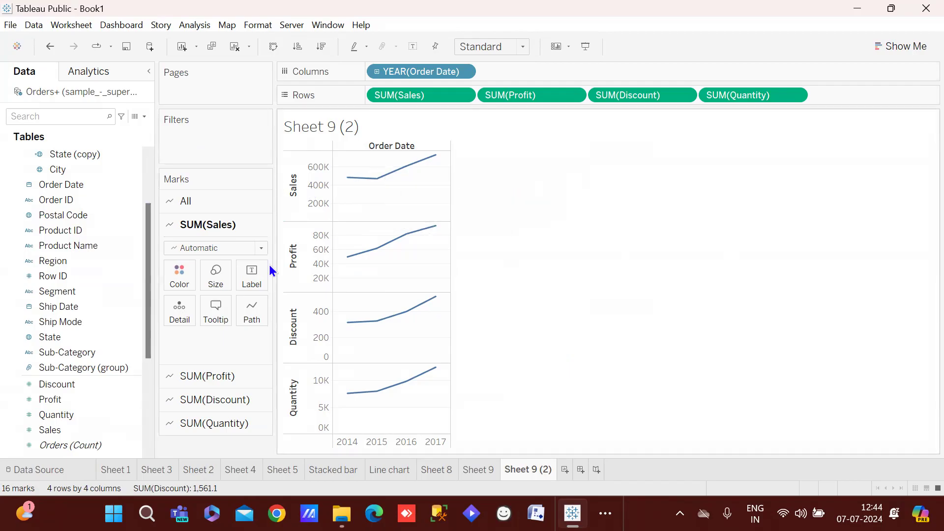
{"action": "left_click", "coordinate": [244, 247]}
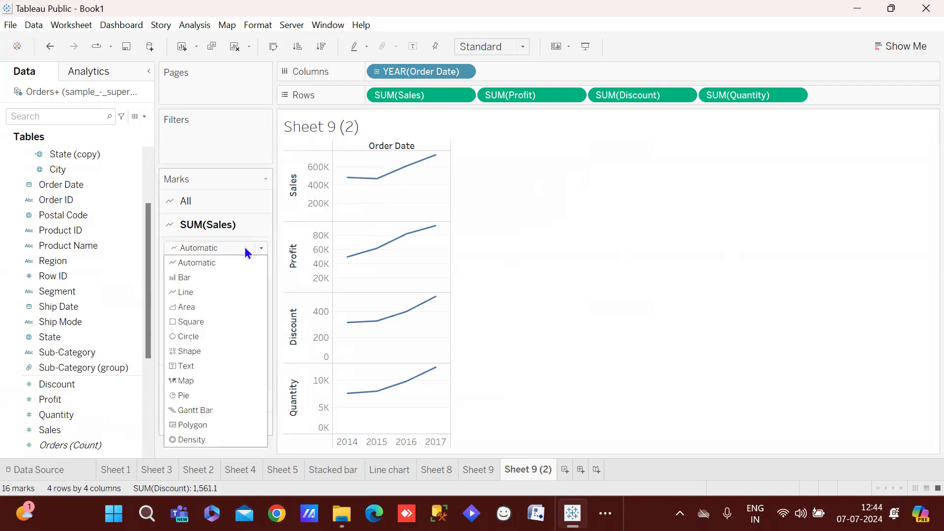
{"action": "left_click", "coordinate": [199, 277]}
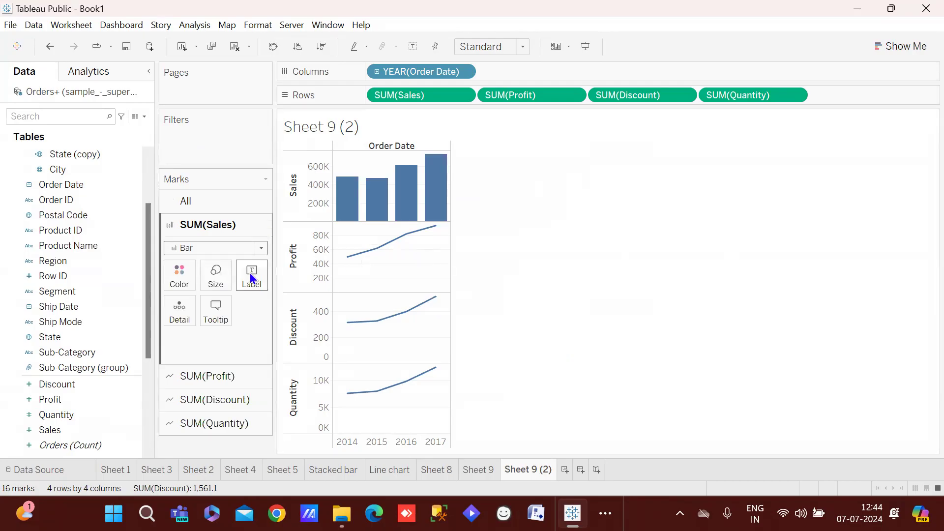
{"action": "left_click", "coordinate": [206, 375]}
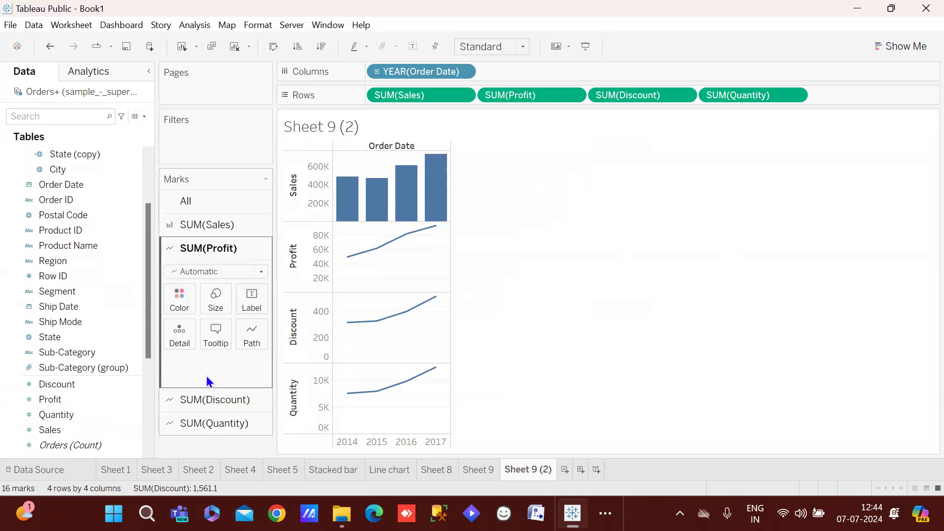
{"action": "left_click", "coordinate": [235, 270]}
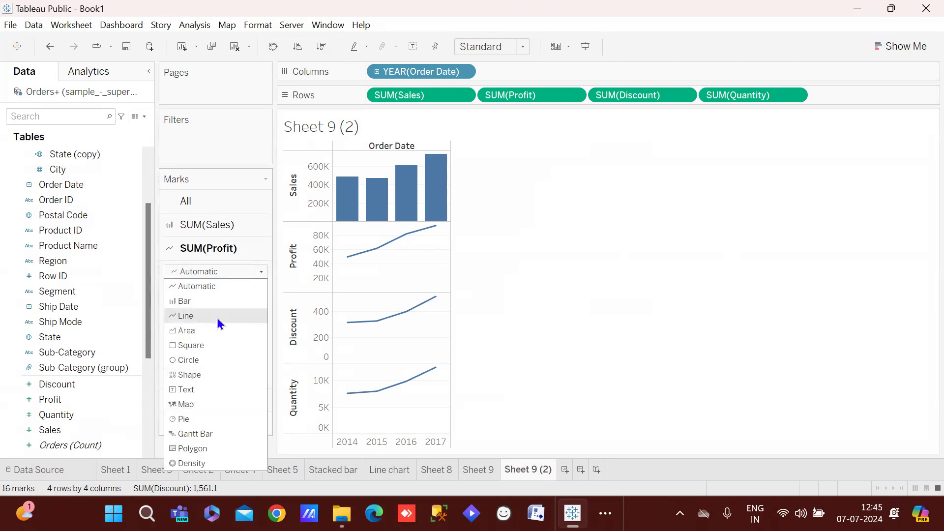
{"action": "left_click", "coordinate": [196, 332]}
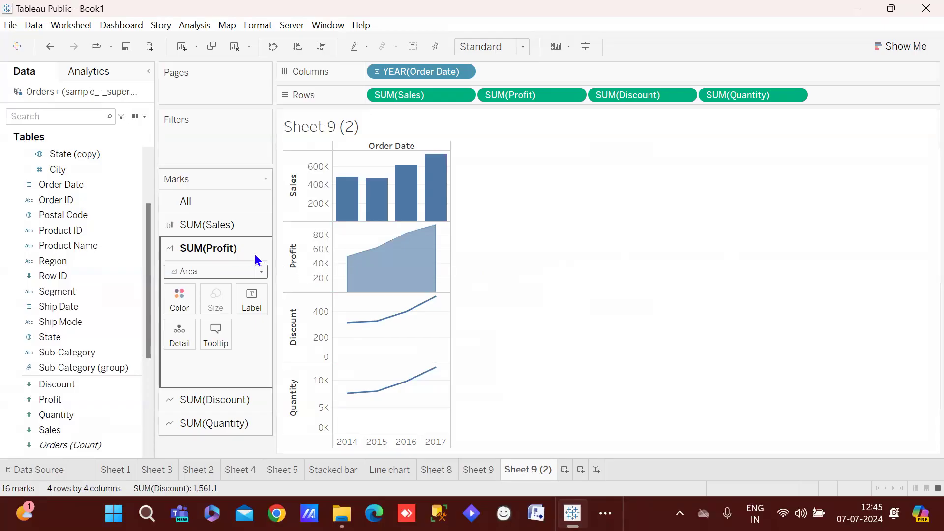
Show Discount marks as circles and open the view-fit options to fill the entire view
{"action": "left_click", "coordinate": [223, 404]}
{"action": "left_click", "coordinate": [247, 296]}
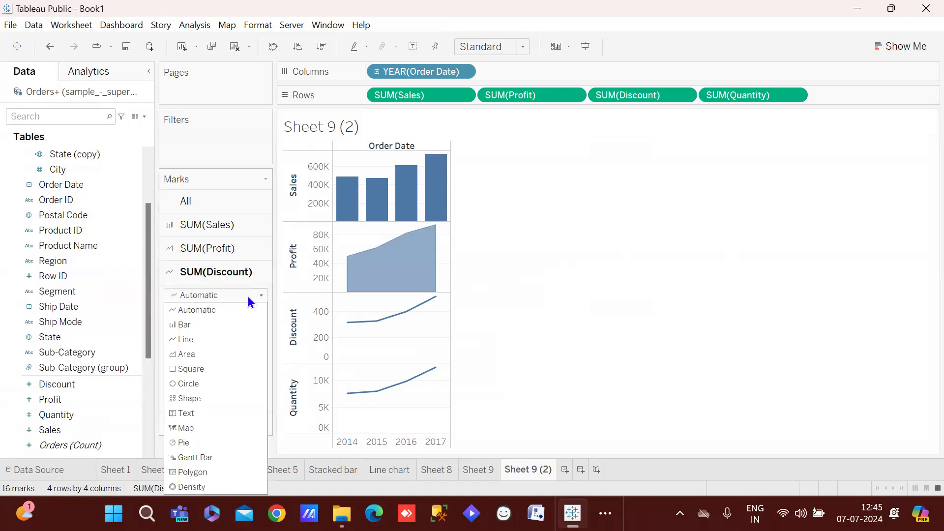
{"action": "left_click", "coordinate": [188, 387]}
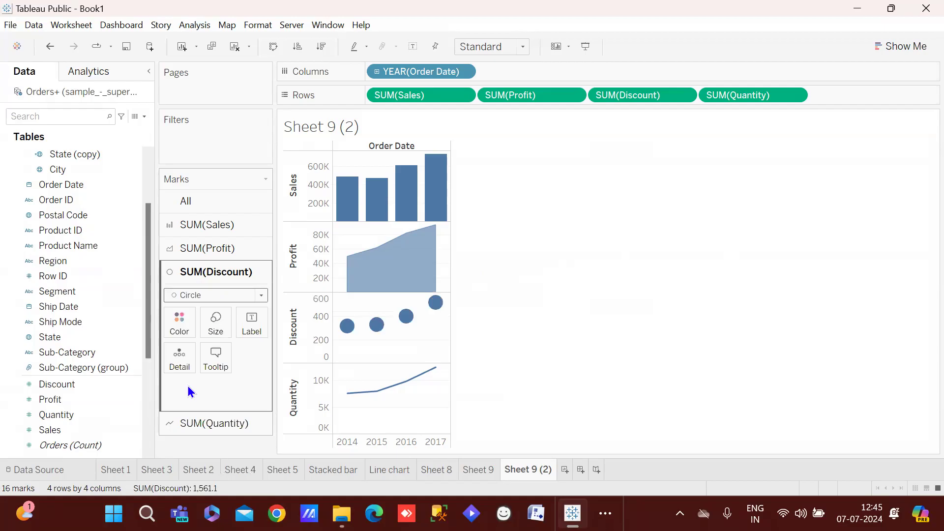
{"action": "left_click", "coordinate": [220, 293]}
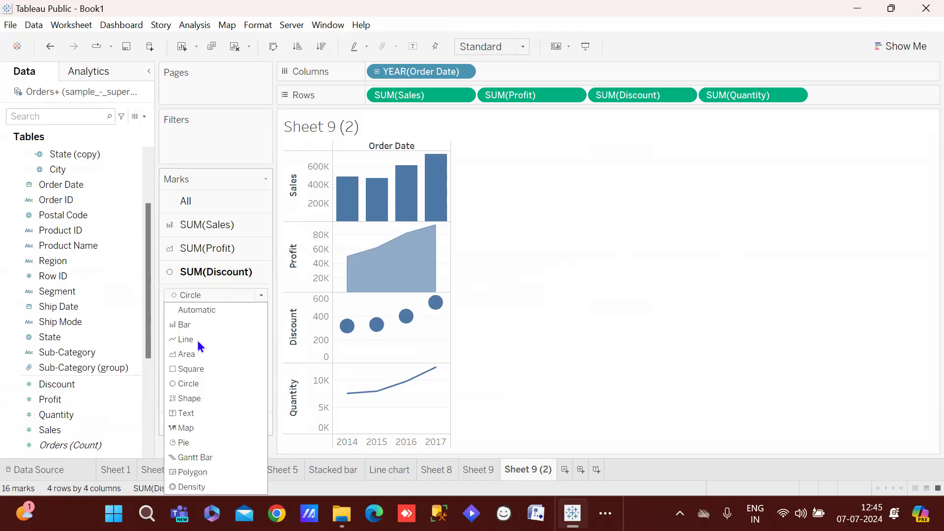
{"action": "left_click", "coordinate": [189, 370]}
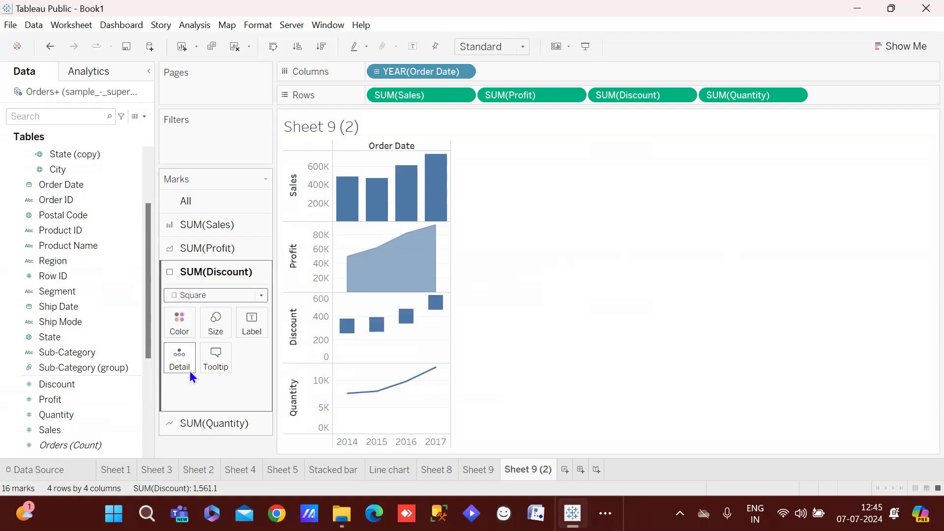
{"action": "left_click", "coordinate": [235, 295]}
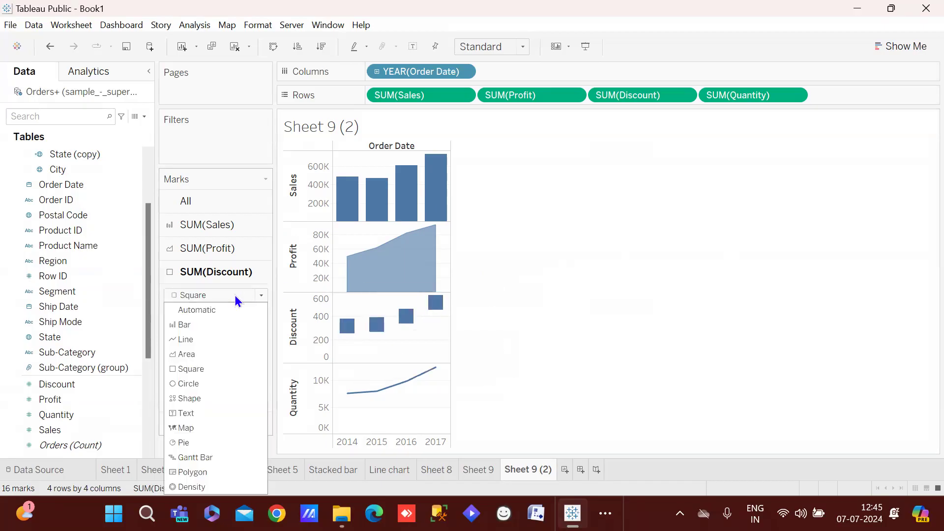
{"action": "left_click", "coordinate": [206, 387]}
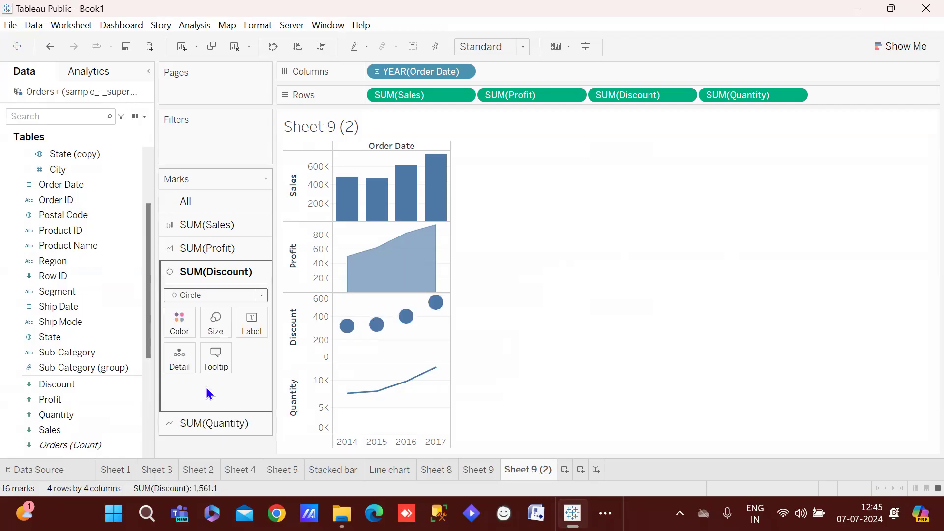
{"action": "left_click", "coordinate": [495, 46]}
{"action": "key", "text": "Escape"}
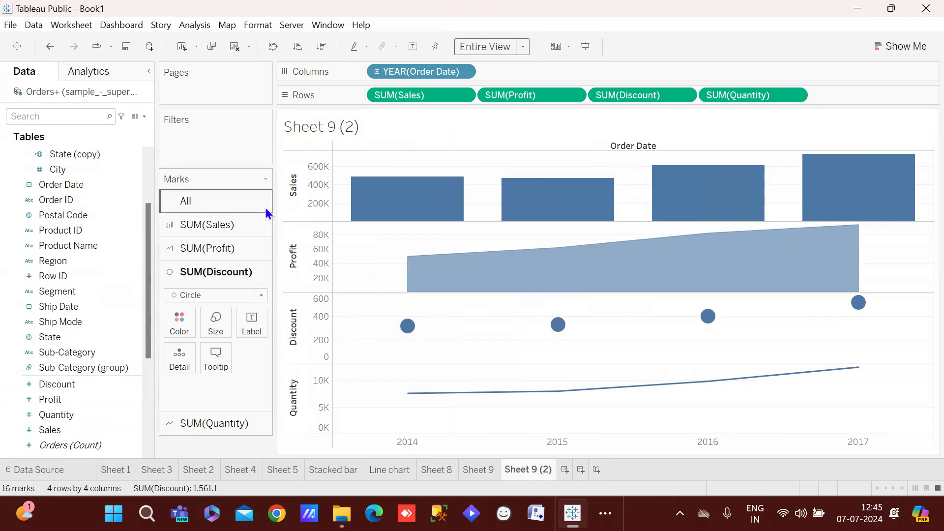
Switch Order Date to continuous months, add blank Sheet 11, and return to Sheet 9 (2)
{"action": "right_click", "coordinate": [413, 75]}
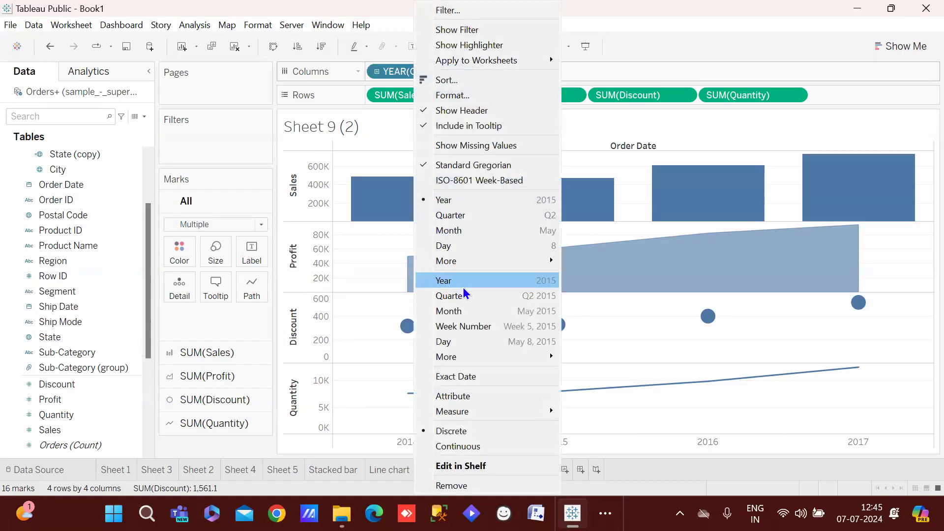
{"action": "left_click", "coordinate": [464, 312]}
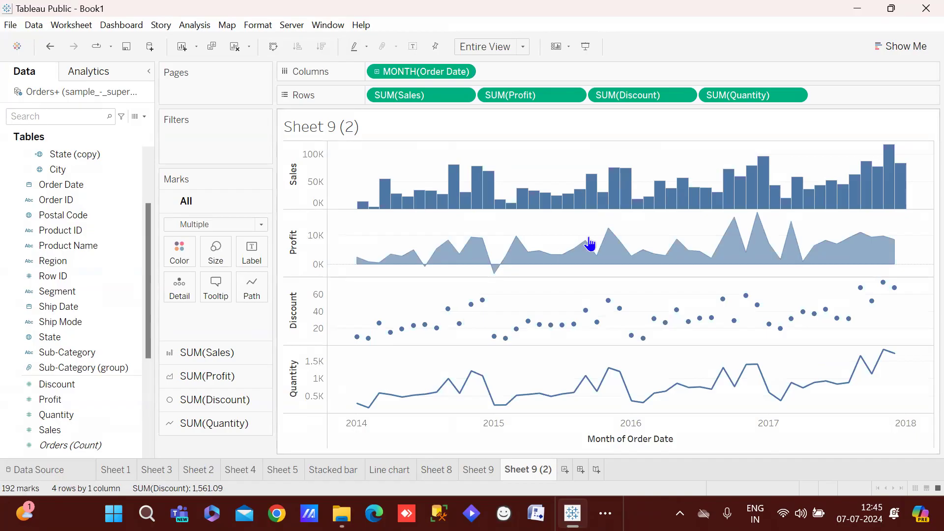
{"action": "mouse_move", "coordinate": [609, 256]}
{"action": "mouse_move", "coordinate": [566, 200]}
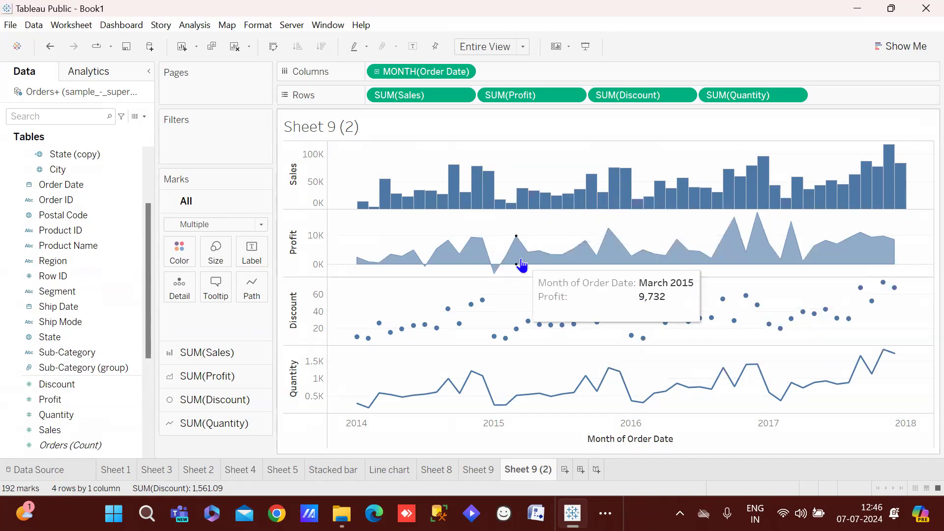
{"action": "left_click", "coordinate": [564, 469]}
{"action": "left_click", "coordinate": [530, 470]}
In Sheet 11, put Sub-Category on Rows and SUM(Sales) on Columns as horizontal bars
{"action": "left_click", "coordinate": [579, 470]}
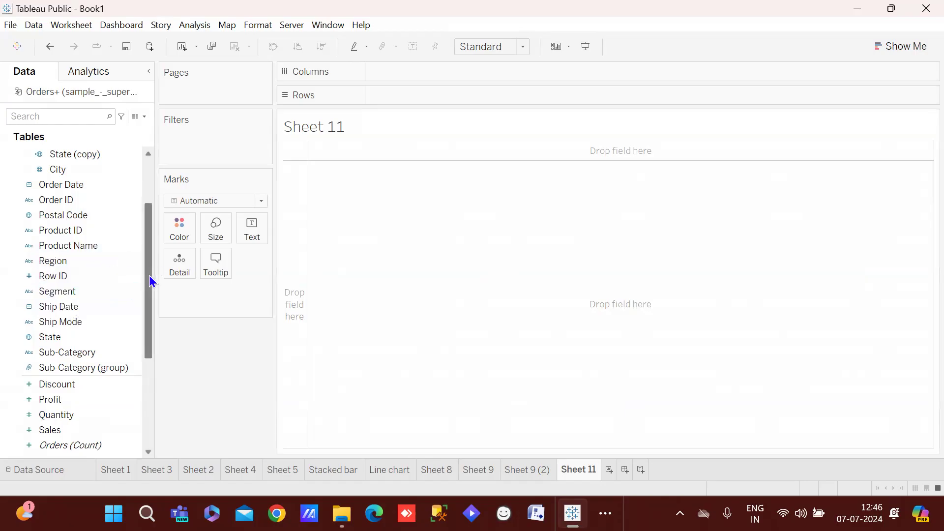
{"action": "left_click_drag", "start_coordinate": [150, 275], "coordinate": [139, 373]}
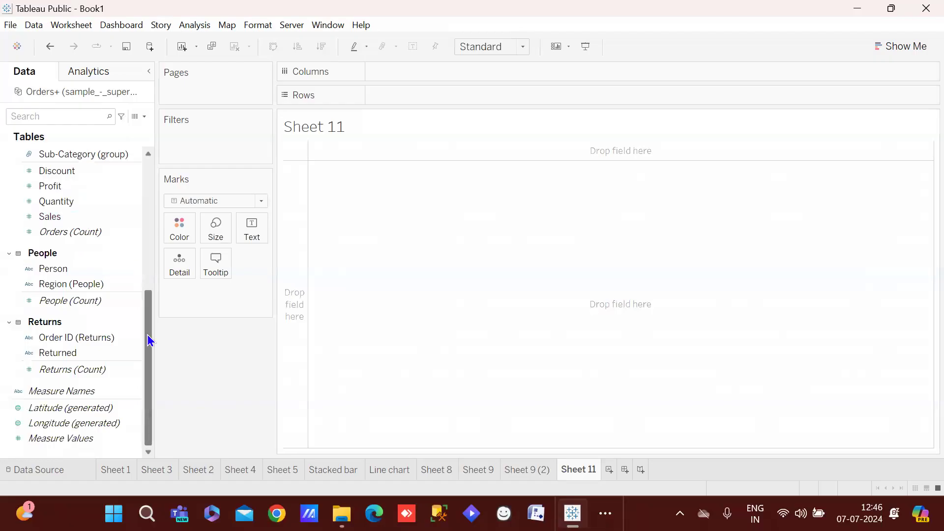
{"action": "left_click_drag", "start_coordinate": [146, 335], "coordinate": [151, 297]}
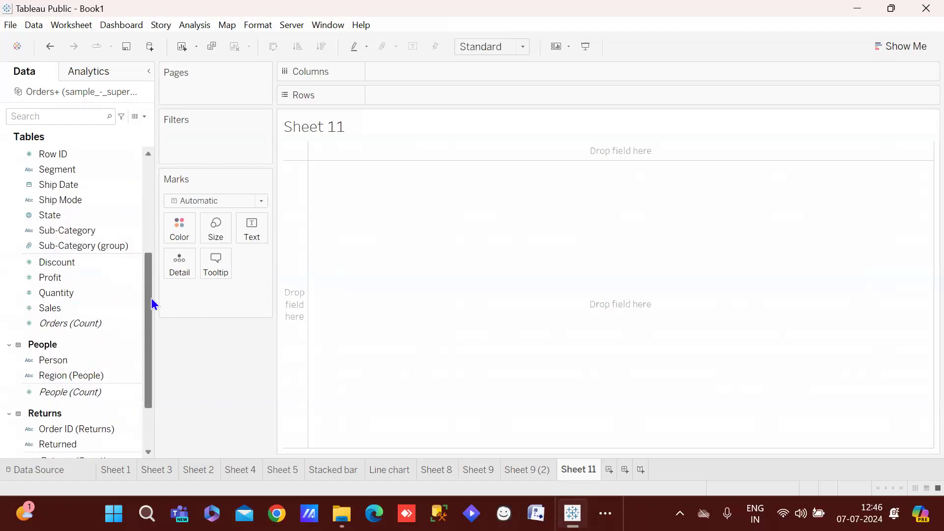
{"action": "left_click_drag", "start_coordinate": [70, 233], "coordinate": [414, 96]}
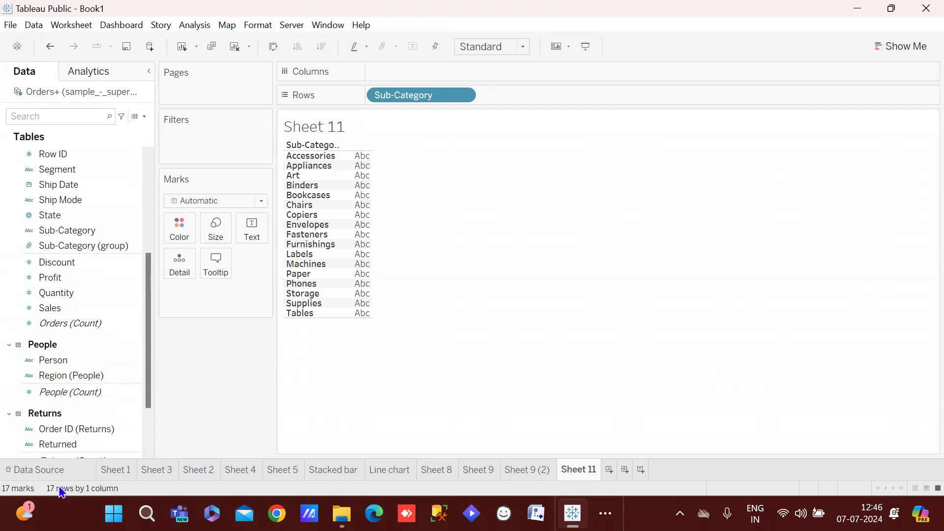
{"action": "left_click_drag", "start_coordinate": [75, 309], "coordinate": [453, 72]}
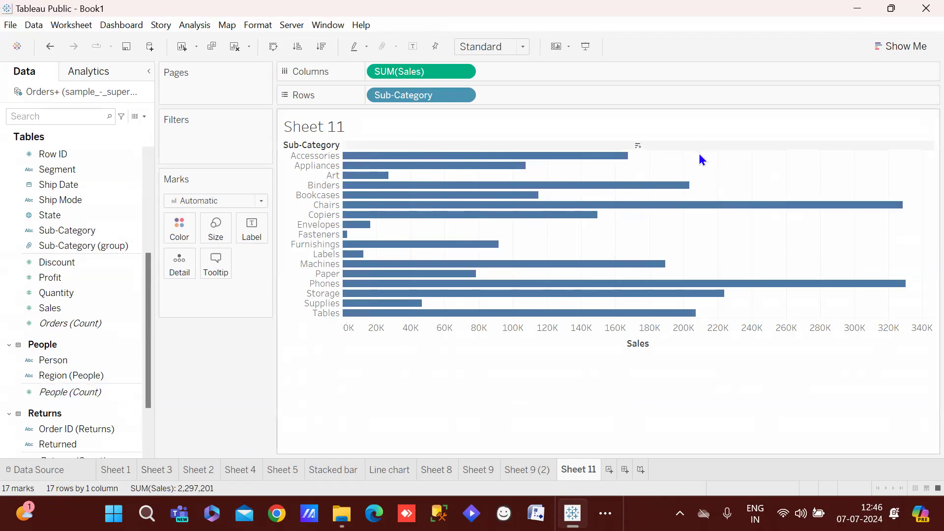
{"action": "left_click", "coordinate": [110, 378]}
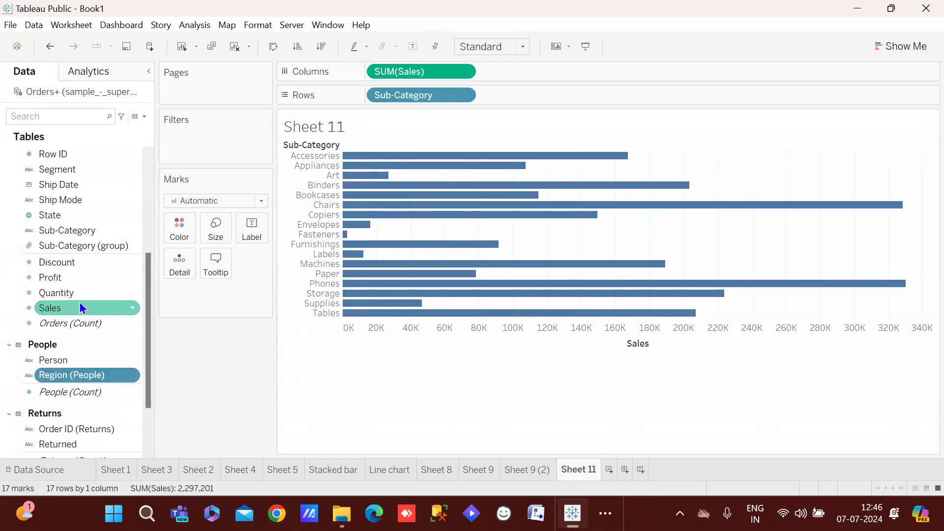
Add SUM(Profit) to Columns beside Sales and combine them on a dual axis
{"action": "left_click_drag", "start_coordinate": [78, 278], "coordinate": [559, 71]}
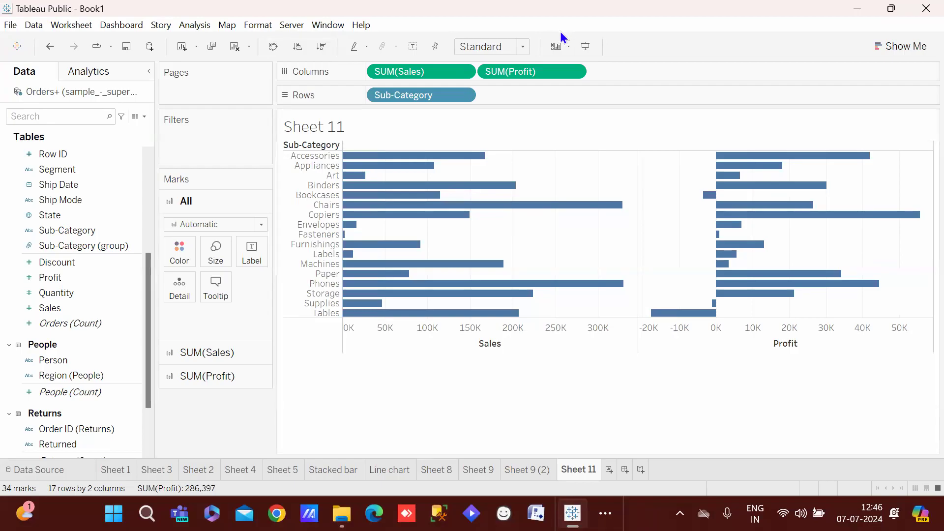
{"action": "right_click", "coordinate": [534, 77]}
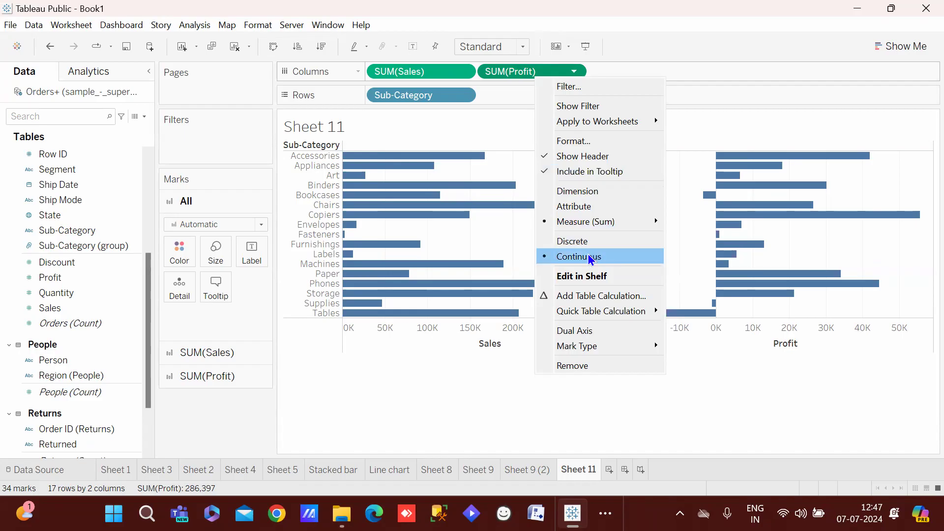
{"action": "left_click", "coordinate": [595, 334]}
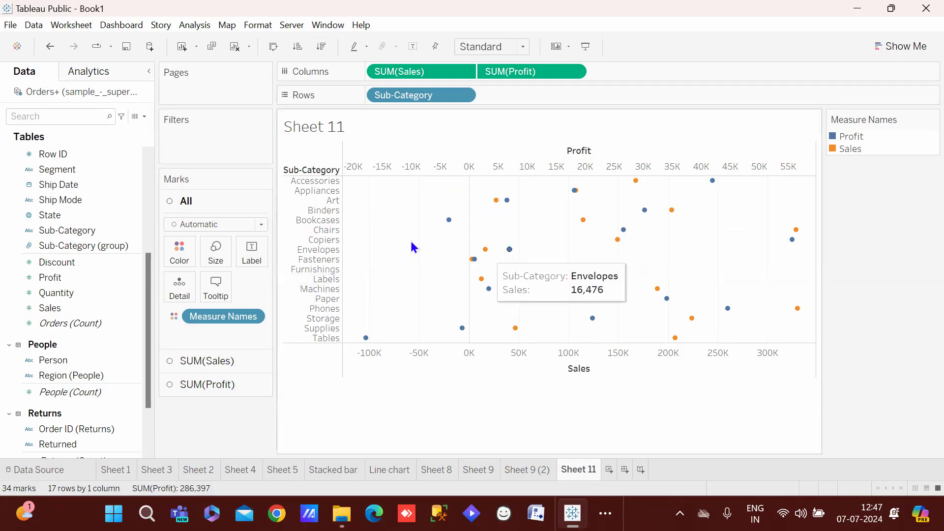
Draw Sales as bars and Profit as a line, swap rows and columns, then add Sheet 12
{"action": "left_click", "coordinate": [240, 364]}
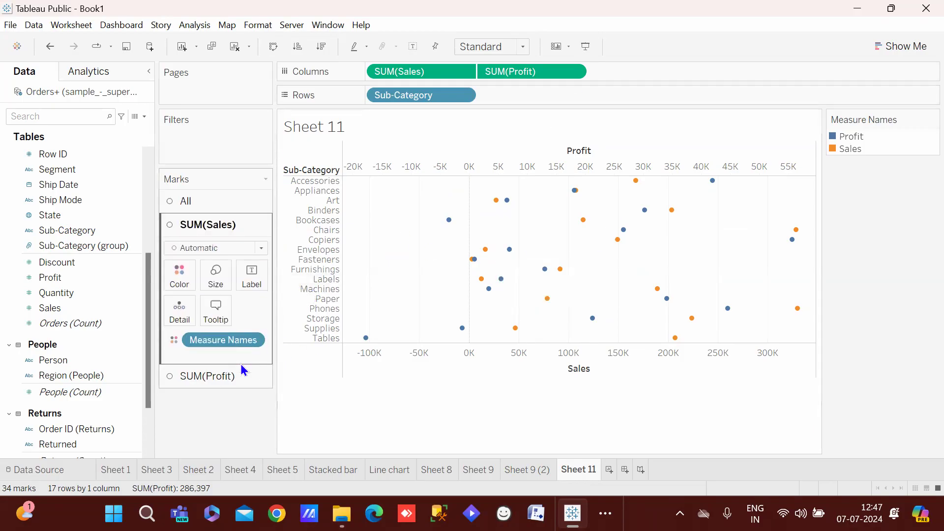
{"action": "left_click", "coordinate": [225, 245]}
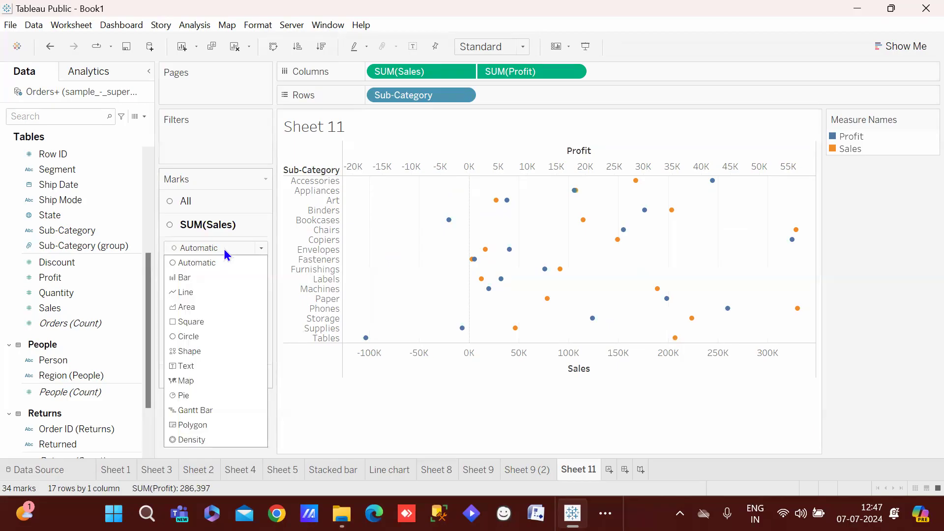
{"action": "left_click", "coordinate": [210, 276]}
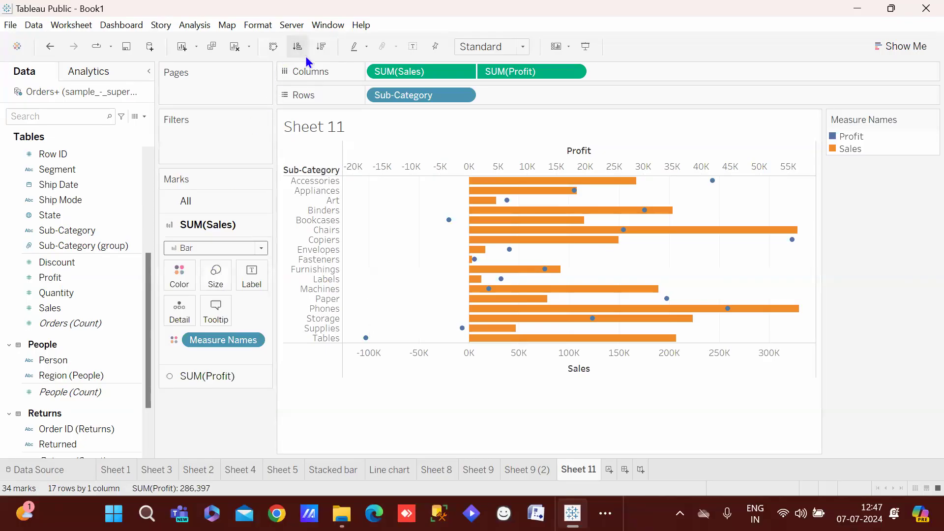
{"action": "left_click", "coordinate": [224, 378]}
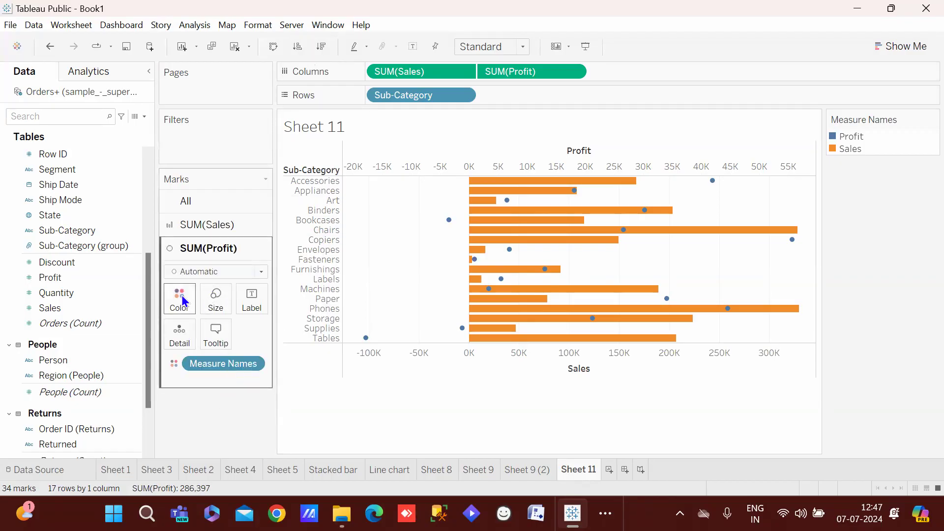
{"action": "left_click", "coordinate": [207, 274]}
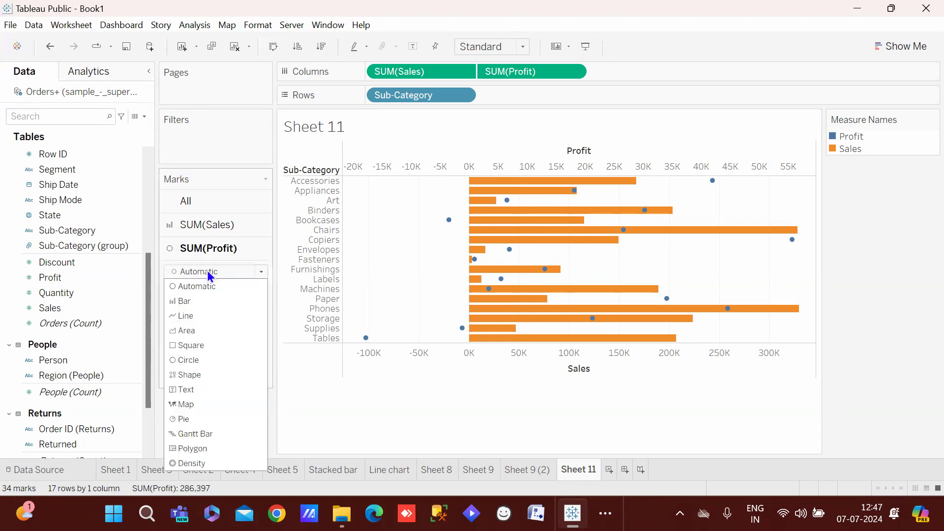
{"action": "left_click", "coordinate": [200, 317]}
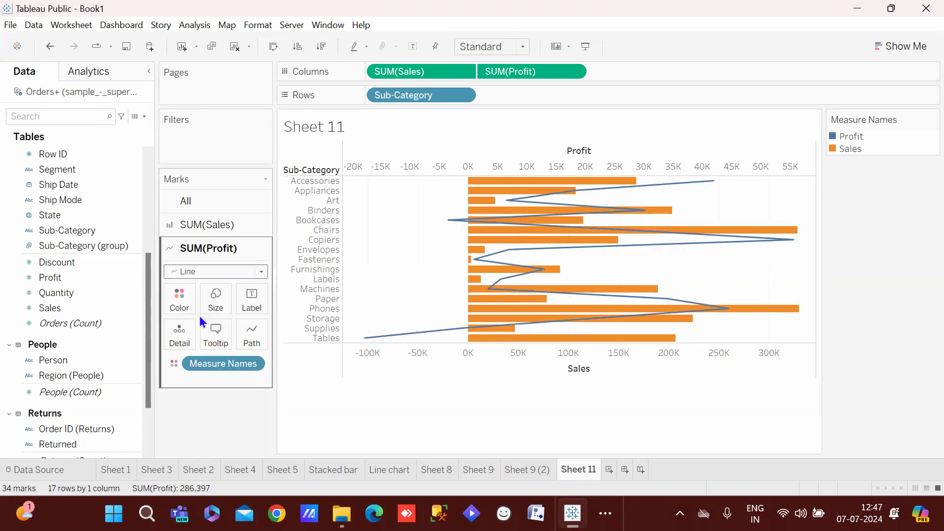
{"action": "left_click", "coordinate": [273, 46]}
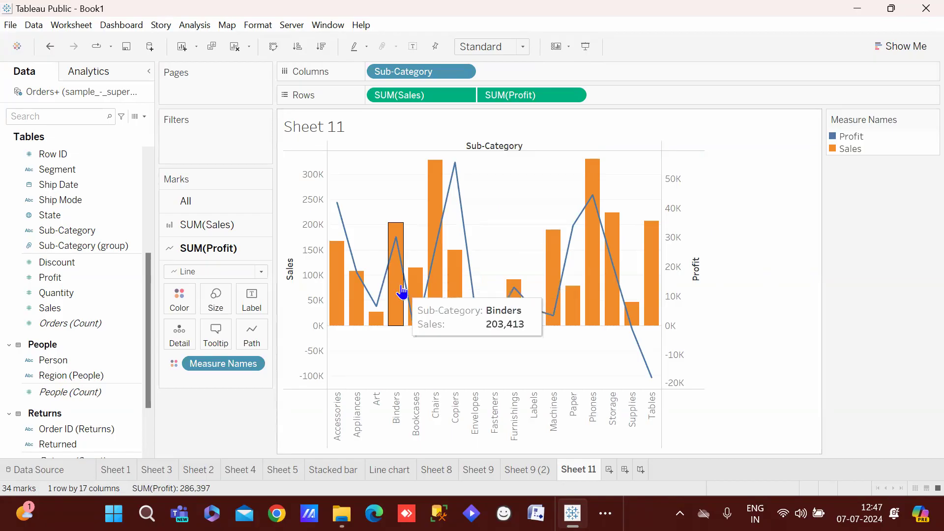
{"action": "mouse_move", "coordinate": [337, 203]}
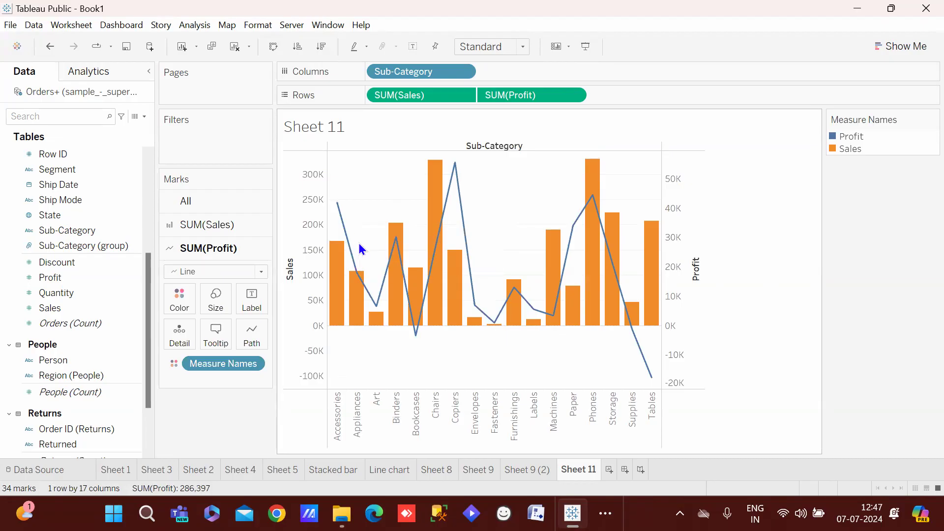
{"action": "left_click", "coordinate": [602, 469]}
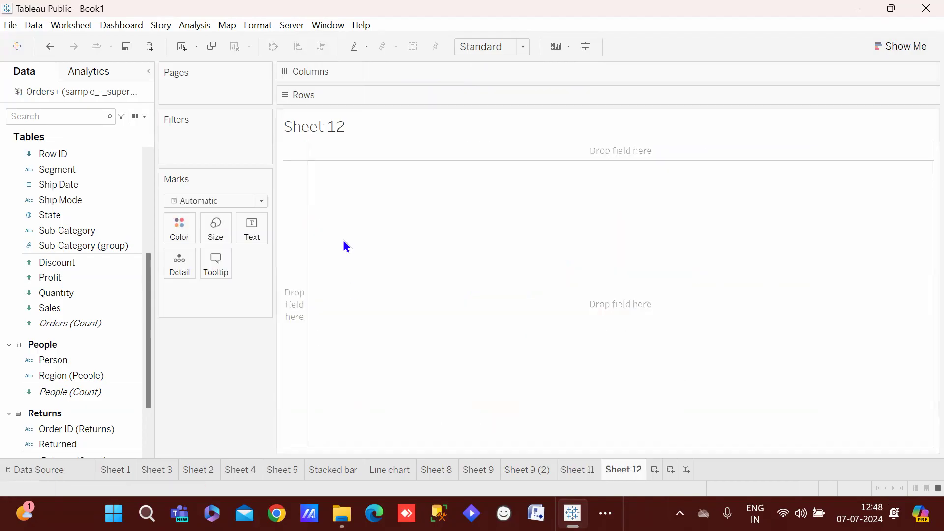
Put Sub-Category on Rows and Sales on Columns in Sheet 12, then return to Sheet 9 (2)
{"action": "left_click_drag", "start_coordinate": [74, 236], "coordinate": [447, 100]}
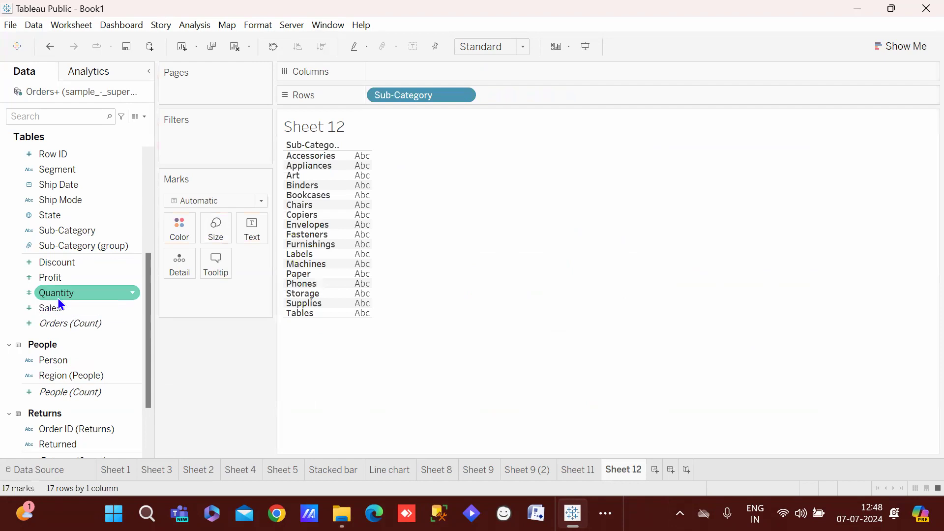
{"action": "left_click_drag", "start_coordinate": [59, 309], "coordinate": [388, 72]}
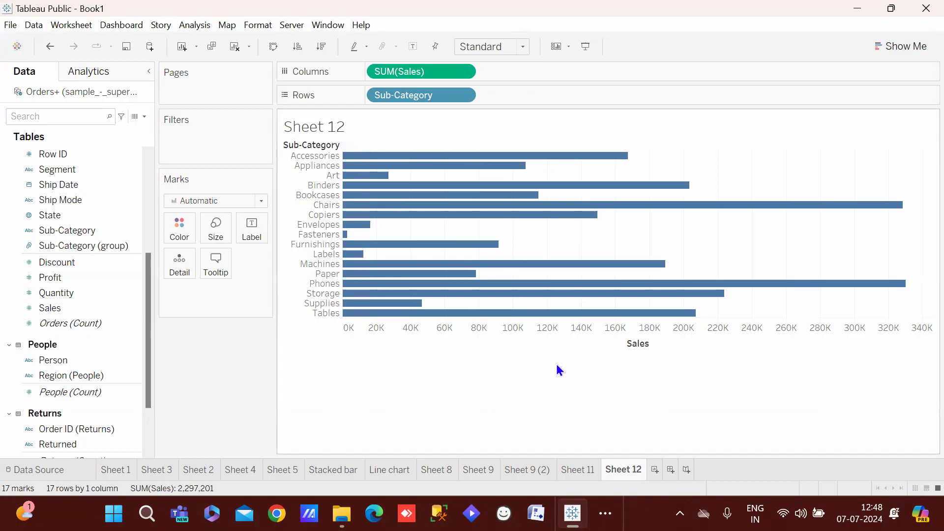
{"action": "left_click", "coordinate": [525, 469]}
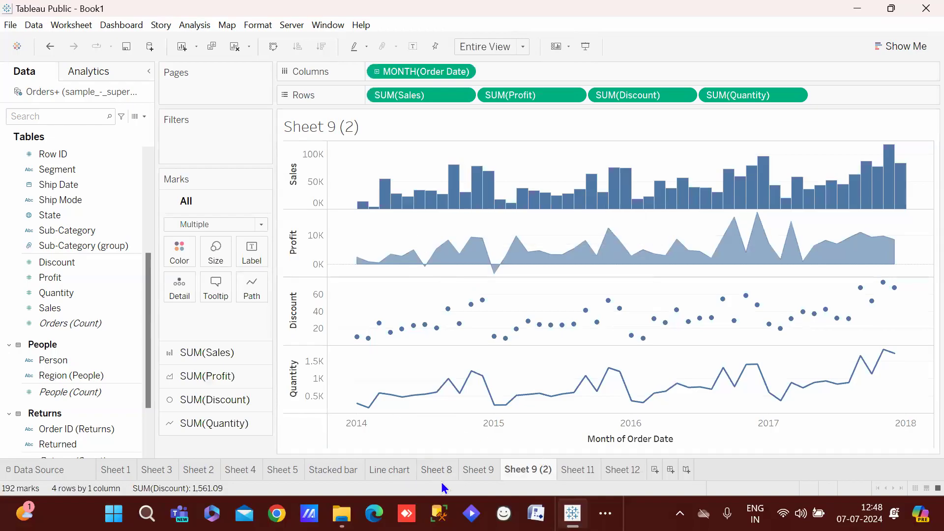
Browse the earlier sheets and move Sheet 5 to sit after the Stacked bar sheet
{"action": "left_click", "coordinate": [157, 470]}
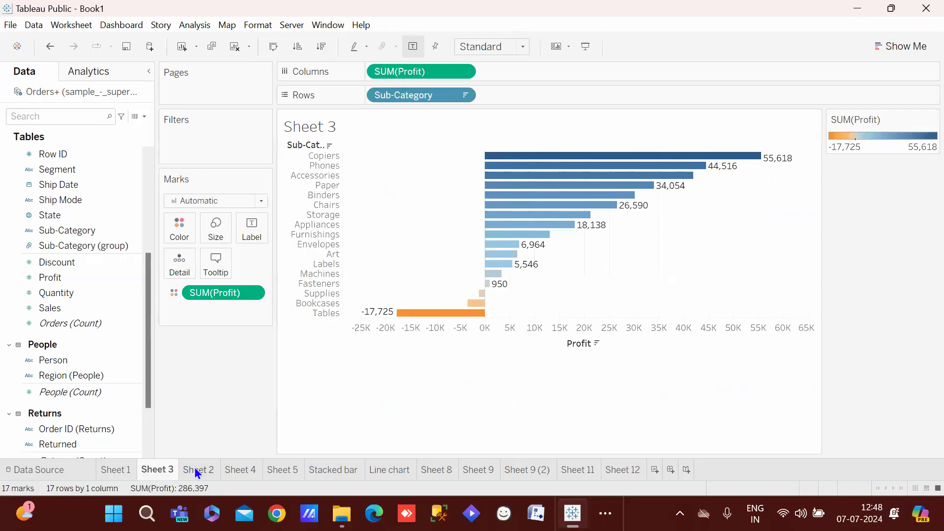
{"action": "left_click", "coordinate": [195, 471]}
{"action": "left_click", "coordinate": [241, 470]}
{"action": "left_click", "coordinate": [272, 467]}
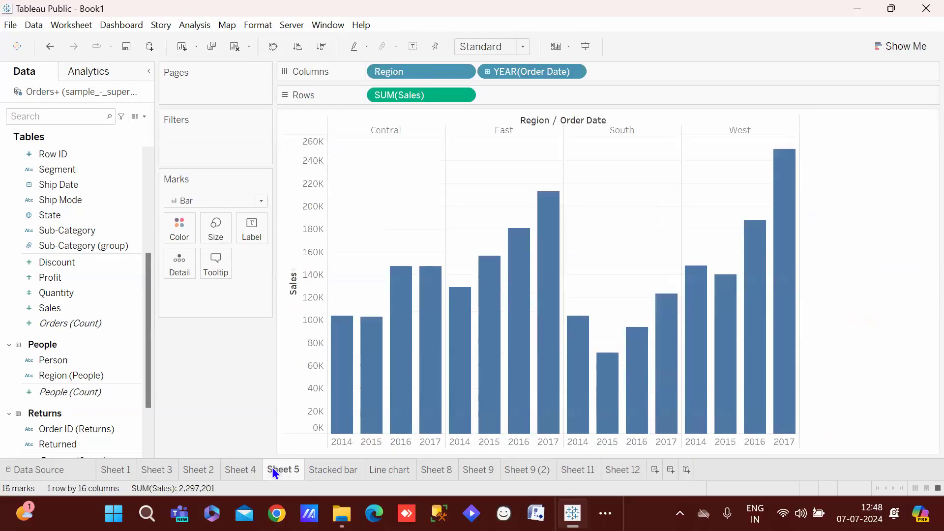
{"action": "left_click_drag", "start_coordinate": [272, 467], "coordinate": [340, 475]}
{"action": "left_click", "coordinate": [379, 469]}
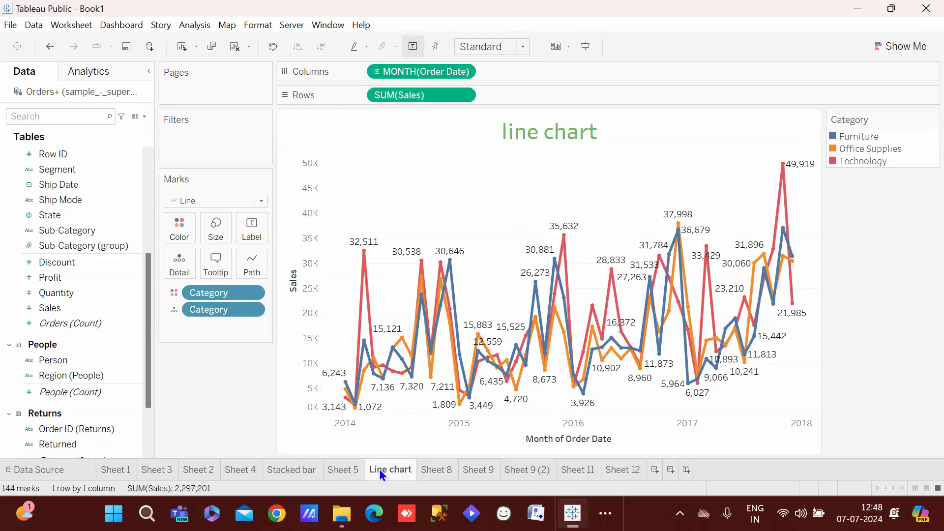
{"action": "left_click", "coordinate": [300, 468]}
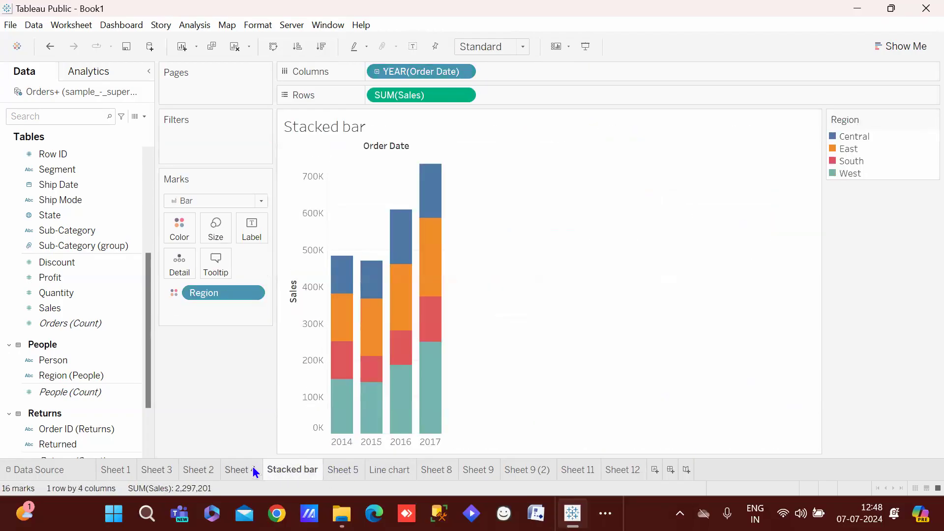
{"action": "left_click", "coordinate": [254, 471]}
{"action": "left_click", "coordinate": [279, 468]}
{"action": "left_click", "coordinate": [324, 471]}
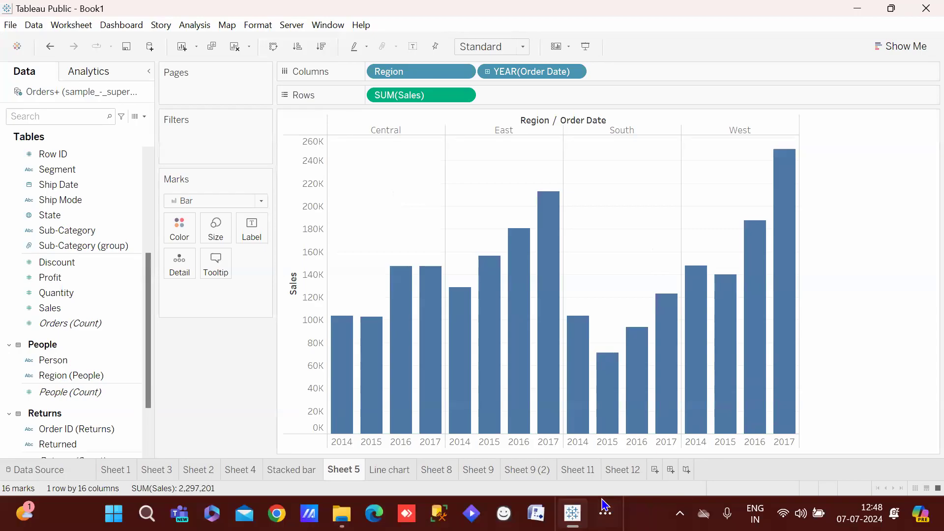
Open Sheet 12, compare with Sheet 11's finished chart, and return to Sheet 12
{"action": "left_click", "coordinate": [628, 474]}
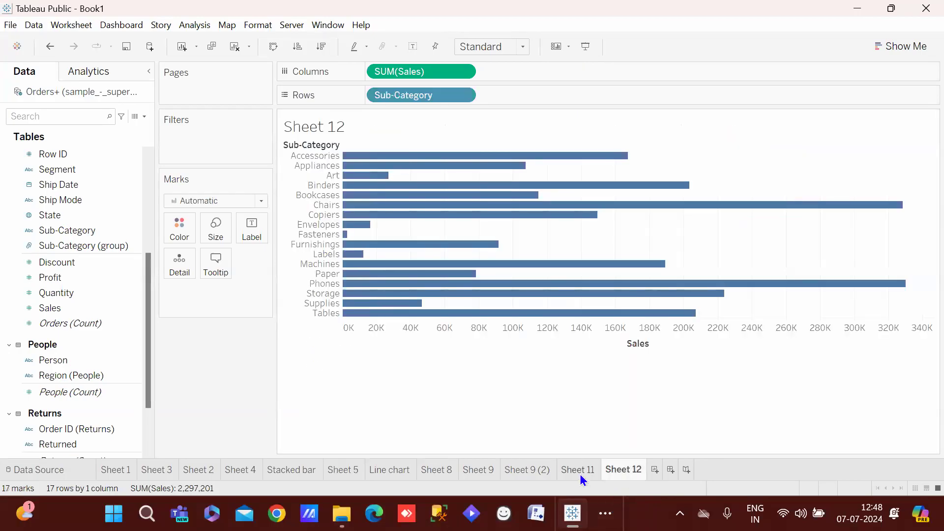
{"action": "left_click", "coordinate": [580, 473]}
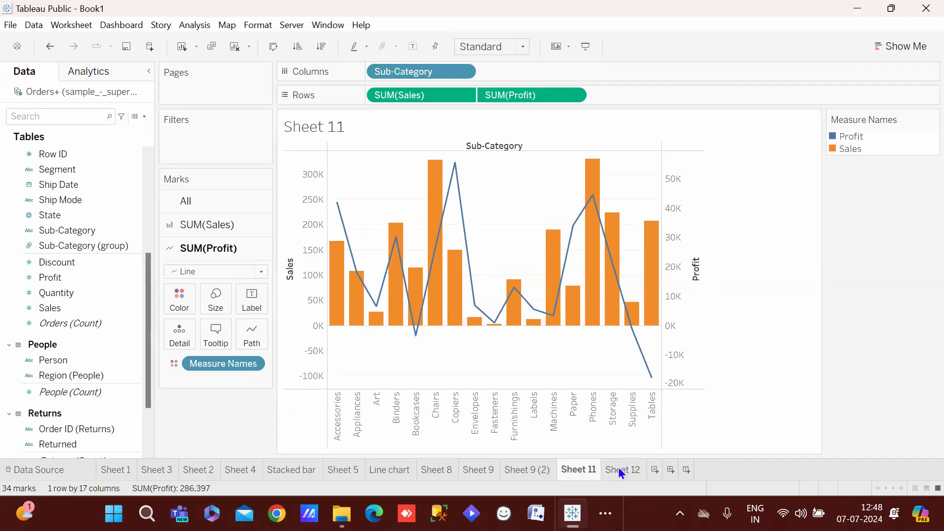
{"action": "left_click", "coordinate": [619, 468]}
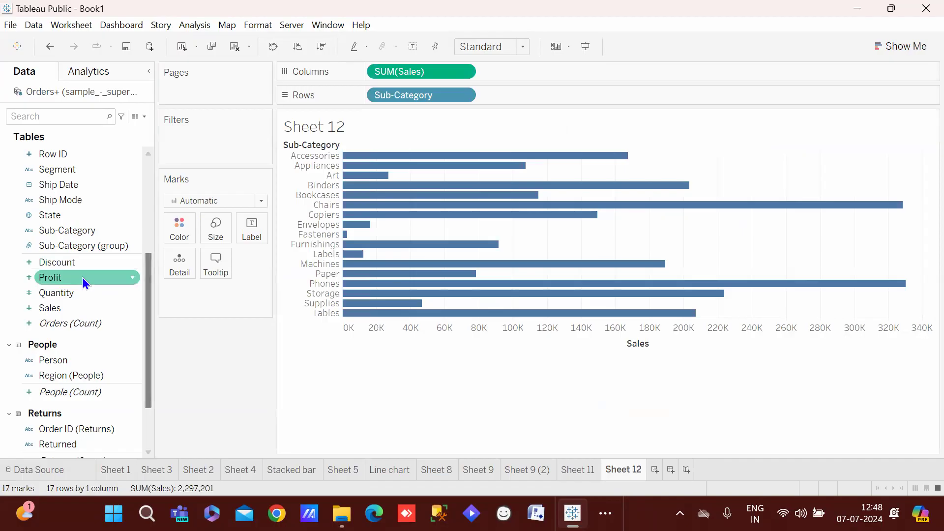
Add Profit beside Sales on Columns in Sheet 12 and merge them onto a dual axis
{"action": "left_click_drag", "start_coordinate": [64, 279], "coordinate": [553, 73]}
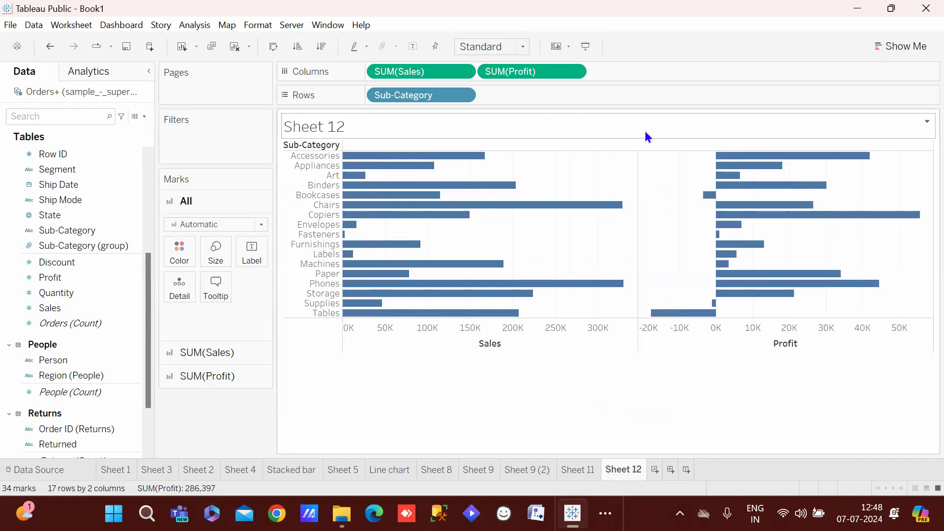
{"action": "left_click", "coordinate": [568, 468]}
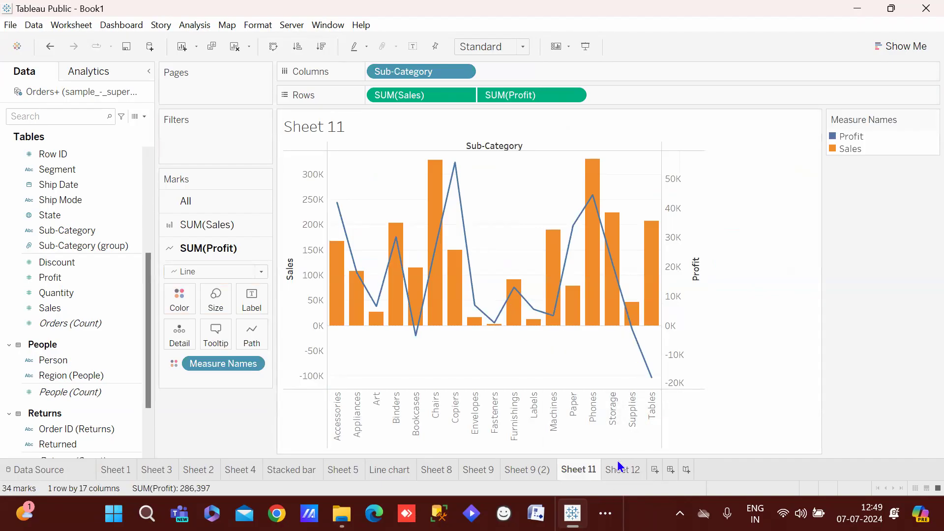
{"action": "double_click", "coordinate": [620, 468]}
{"action": "left_click", "coordinate": [578, 471]}
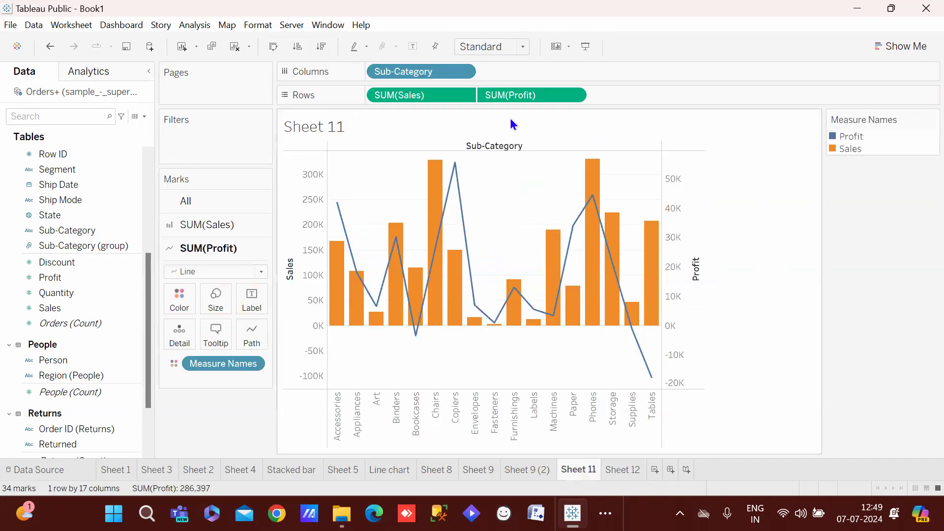
{"action": "left_click", "coordinate": [620, 471]}
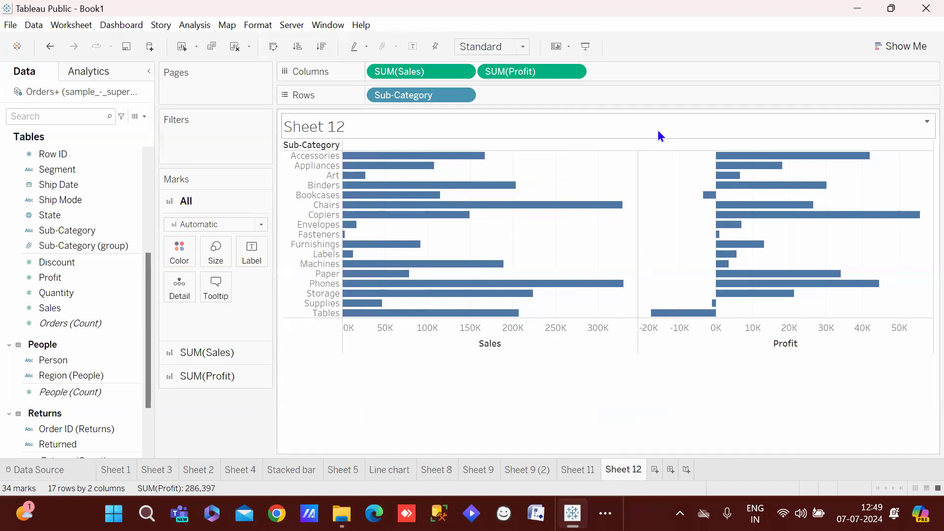
{"action": "right_click", "coordinate": [524, 78]}
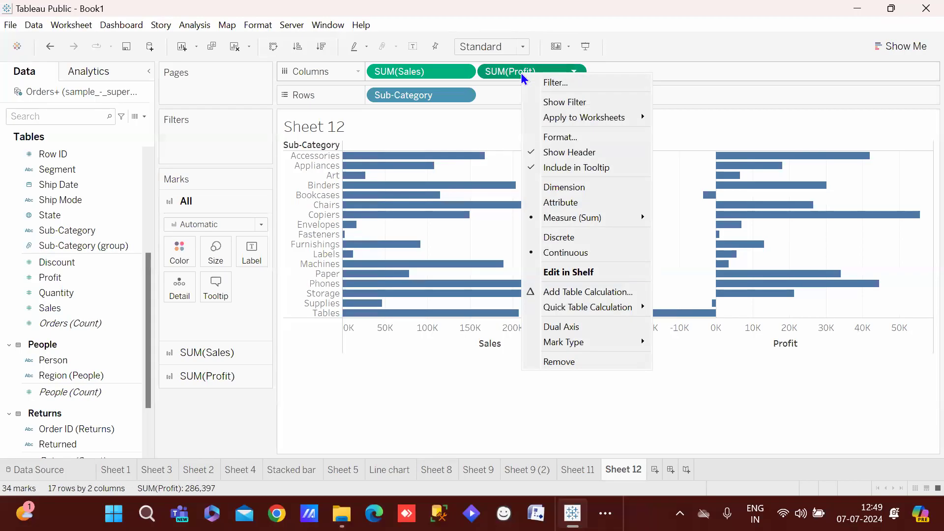
{"action": "left_click", "coordinate": [561, 327]}
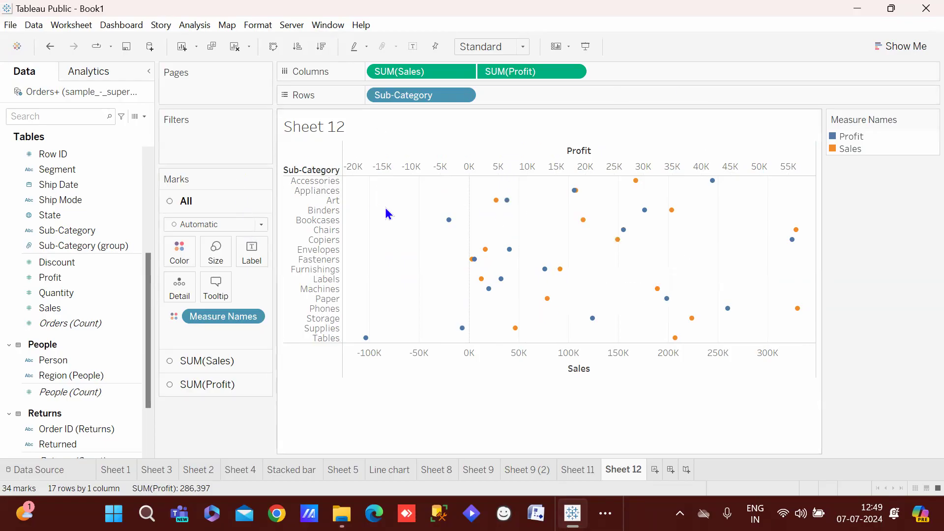
Set the Sales marks to Bar, keeping the existing measure colours
{"action": "left_click", "coordinate": [228, 359]}
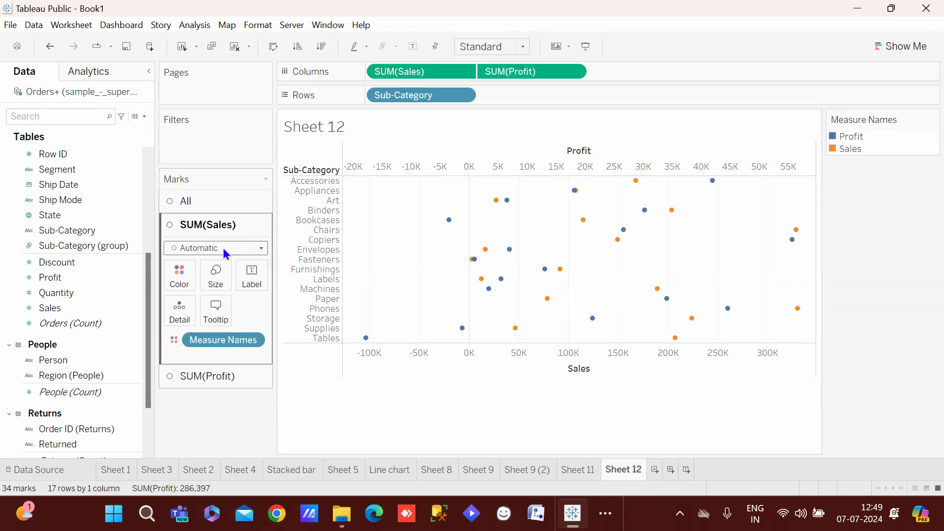
{"action": "left_click", "coordinate": [223, 248]}
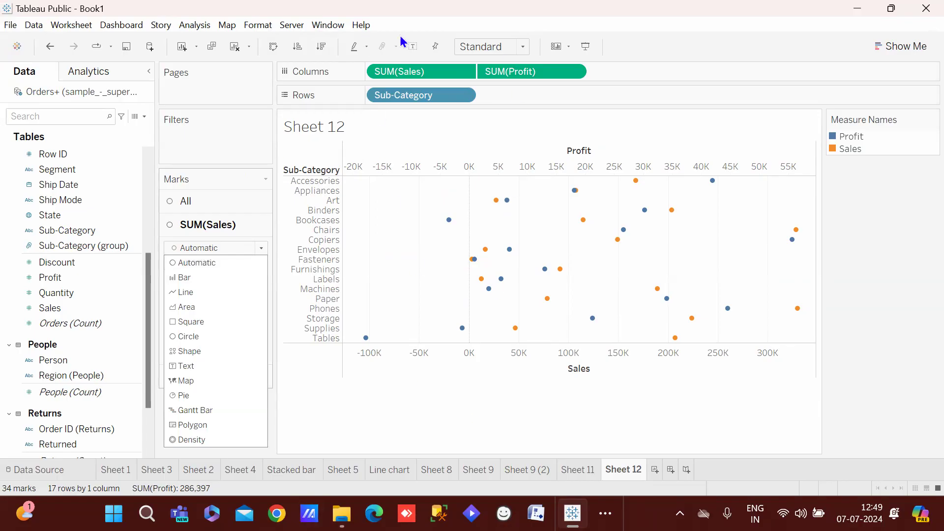
{"action": "left_click", "coordinate": [229, 278]}
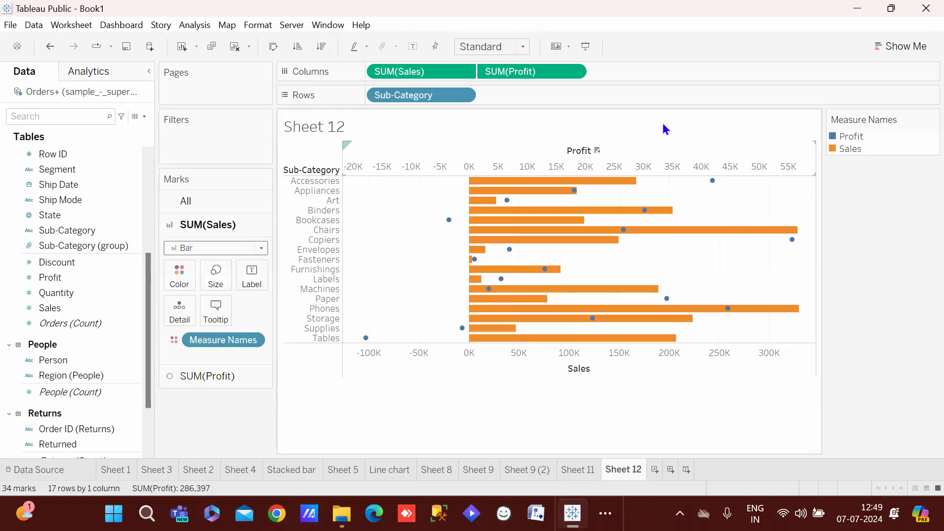
{"action": "left_click", "coordinate": [188, 285]}
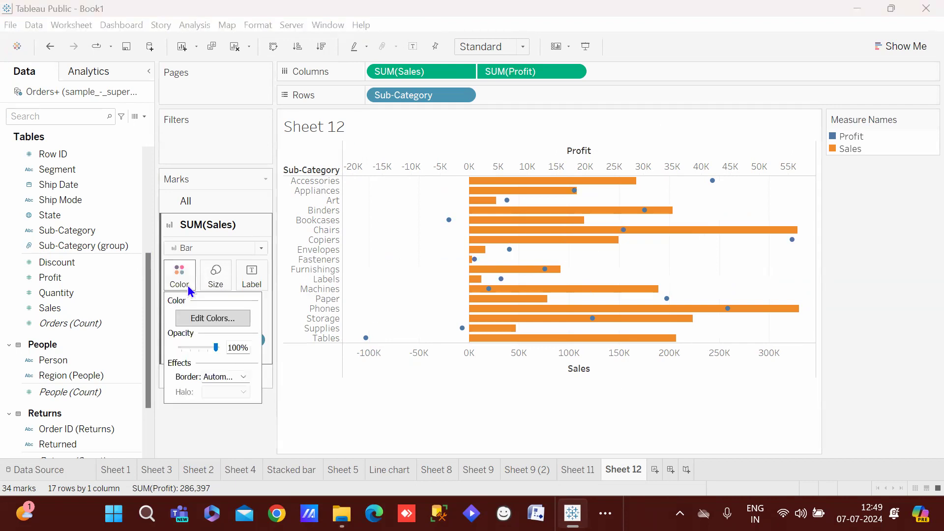
{"action": "left_click", "coordinate": [217, 317]}
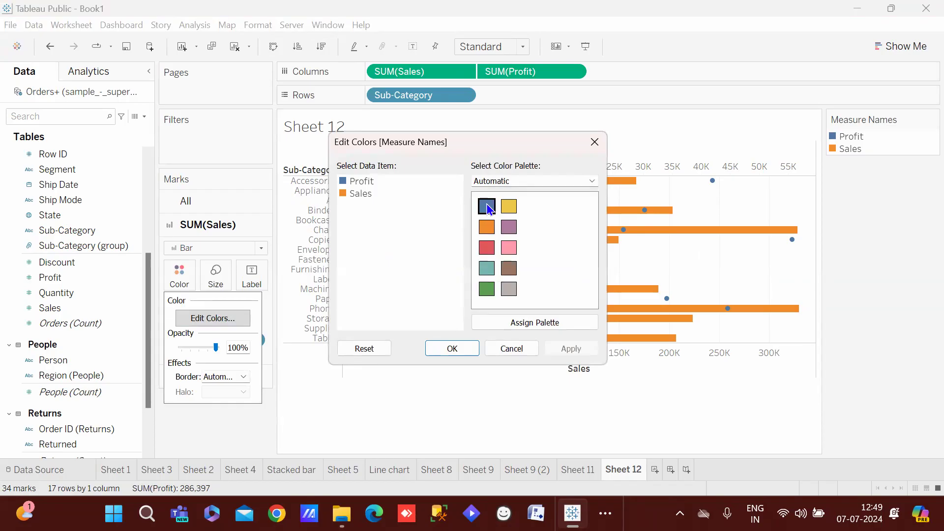
{"action": "left_click", "coordinate": [447, 347]}
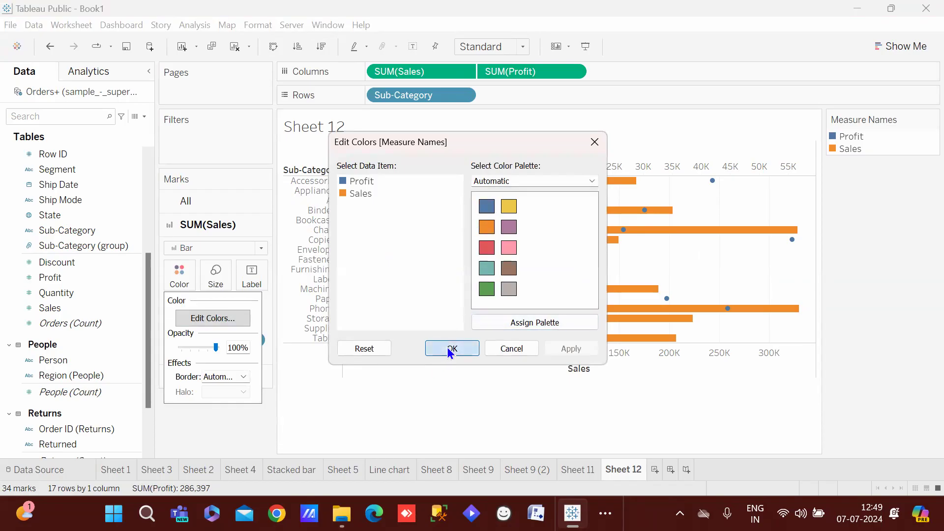
Draw Profit as a line and swap rows and columns so sub-categories run horizontally
{"action": "left_click", "coordinate": [231, 372]}
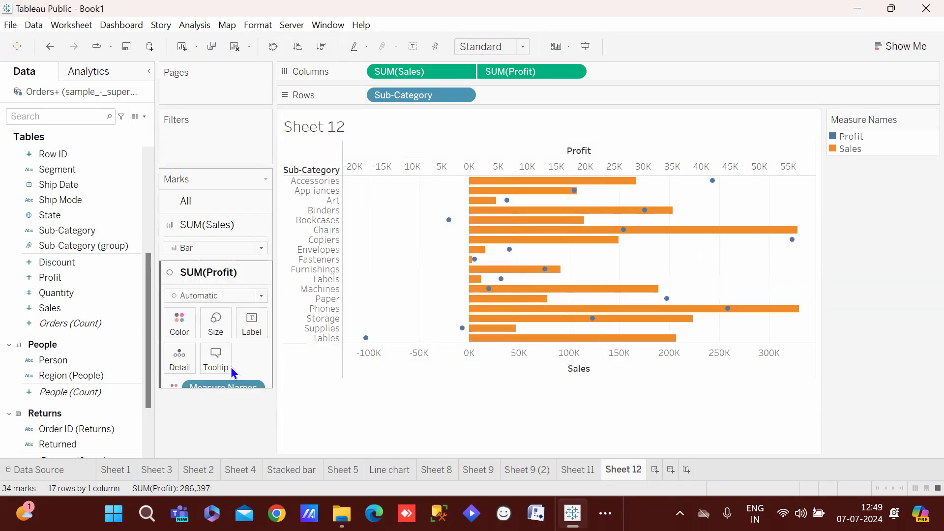
{"action": "left_click", "coordinate": [208, 272]}
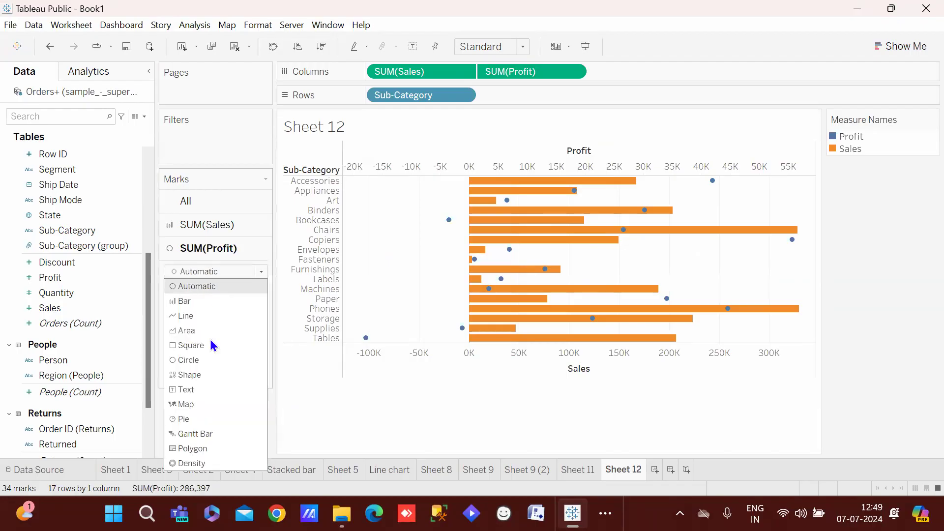
{"action": "left_click", "coordinate": [216, 315]}
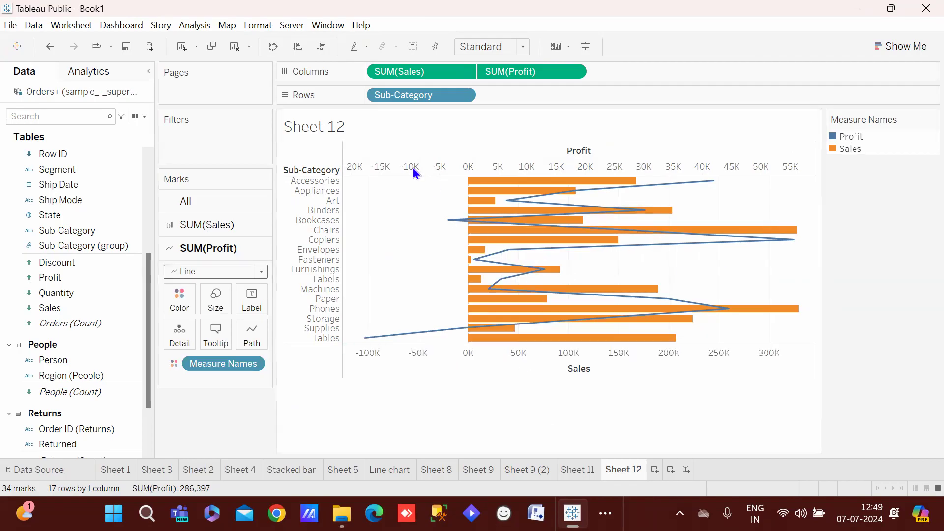
{"action": "left_click", "coordinate": [274, 47]}
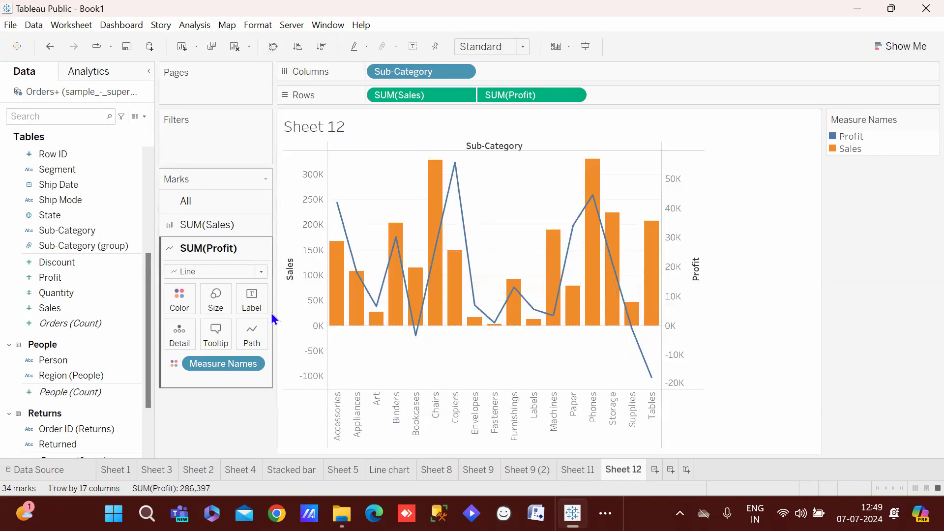
Turn on mark labels for the Profit line points
{"action": "left_click", "coordinate": [251, 297]}
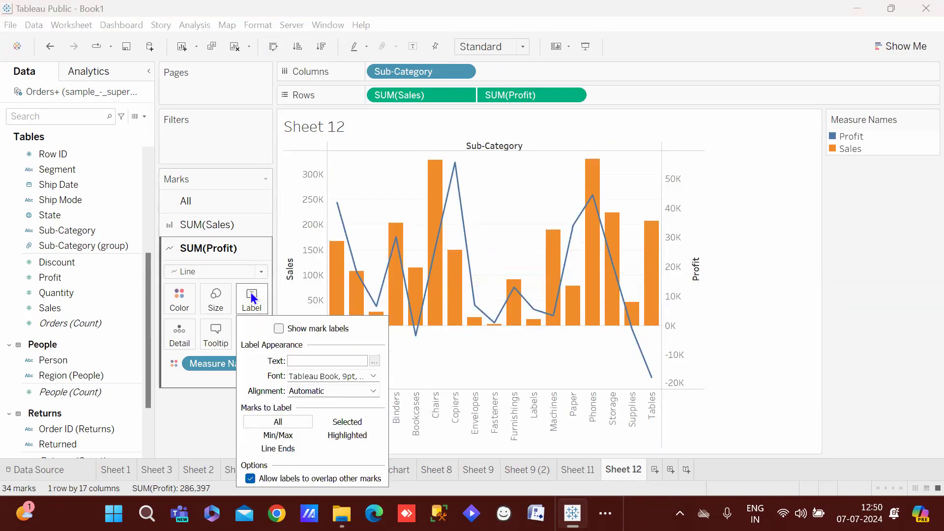
{"action": "left_click", "coordinate": [278, 328]}
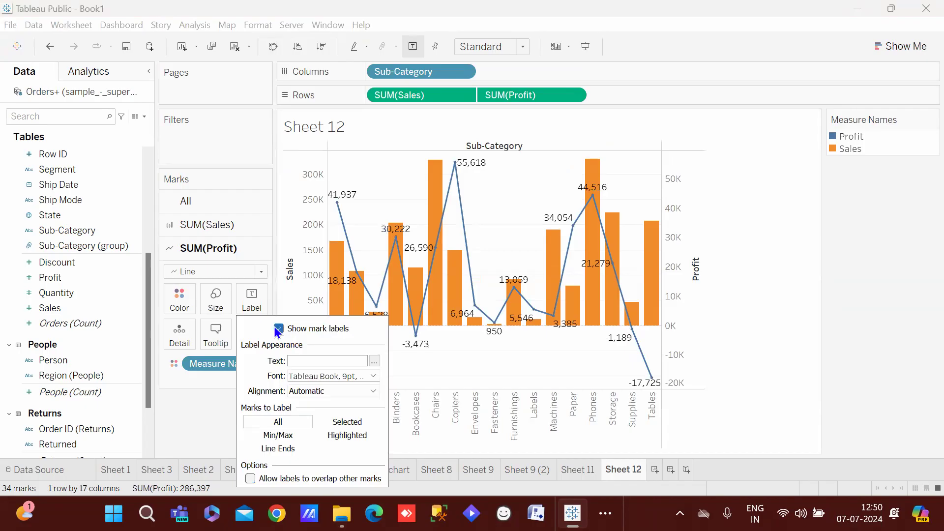
{"action": "left_click", "coordinate": [740, 308]}
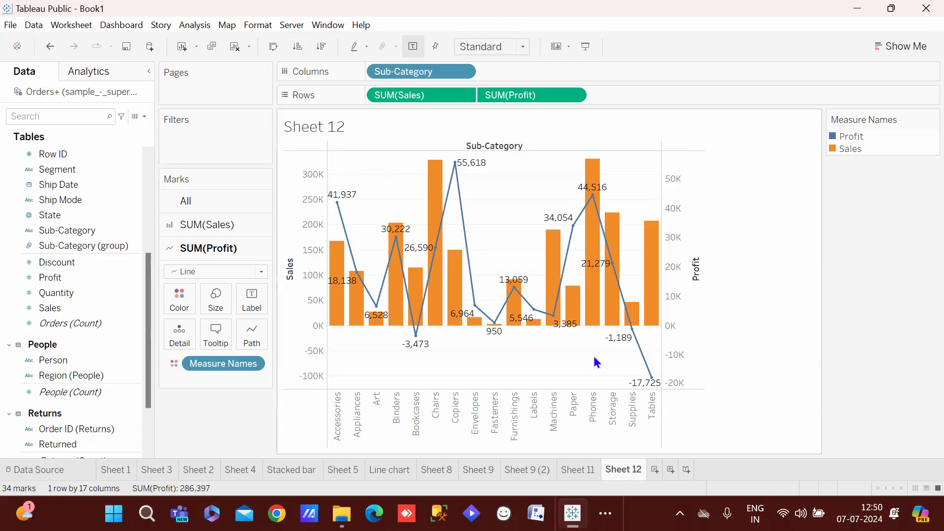
Look through Sheet 9, Sheet 9 (2) and Sheet 11, then return to Sheet 12
{"action": "mouse_move", "coordinate": [654, 291]}
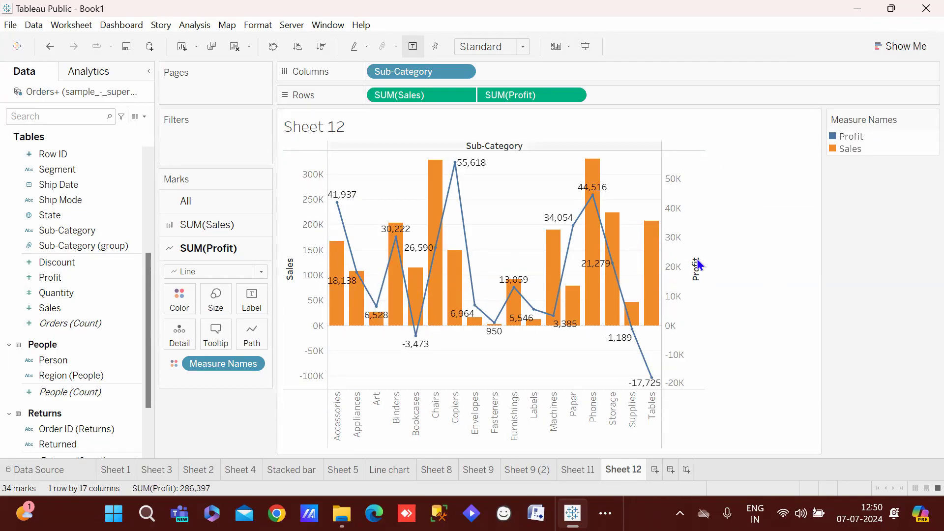
{"action": "mouse_move", "coordinate": [624, 323]}
{"action": "left_click", "coordinate": [482, 479]}
{"action": "left_click", "coordinate": [523, 469]}
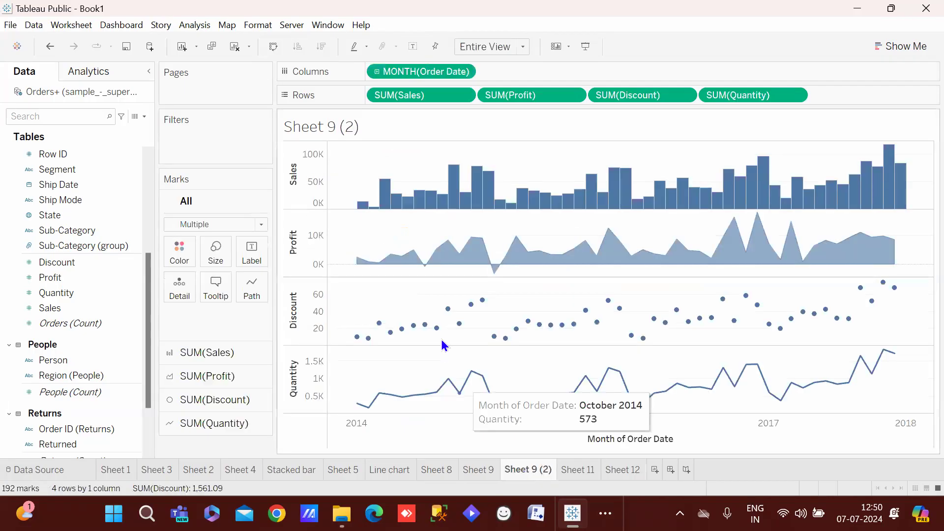
{"action": "left_click", "coordinate": [568, 469]}
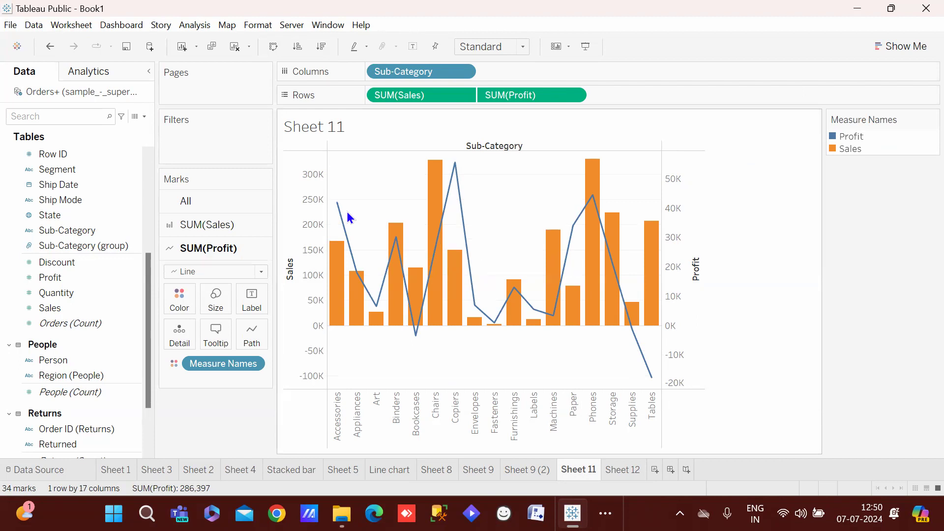
{"action": "mouse_move", "coordinate": [361, 278]}
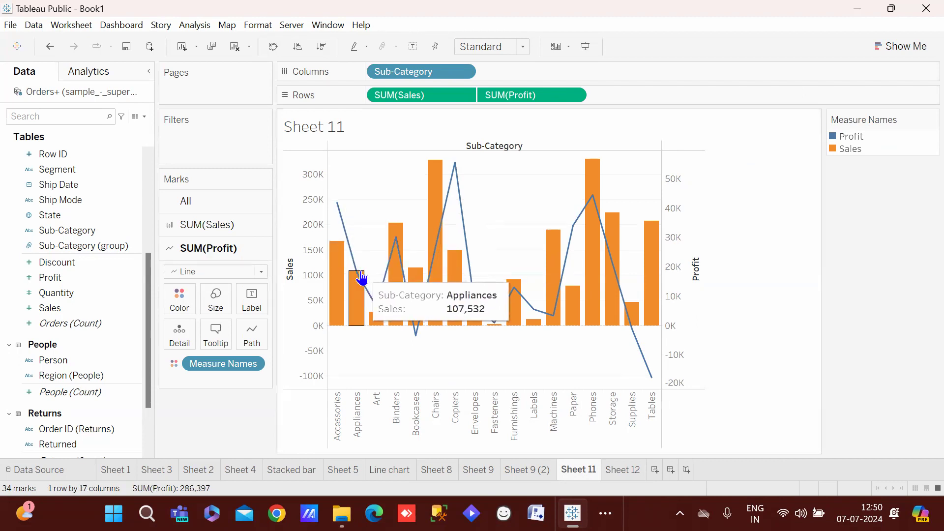
{"action": "left_click", "coordinate": [618, 469]}
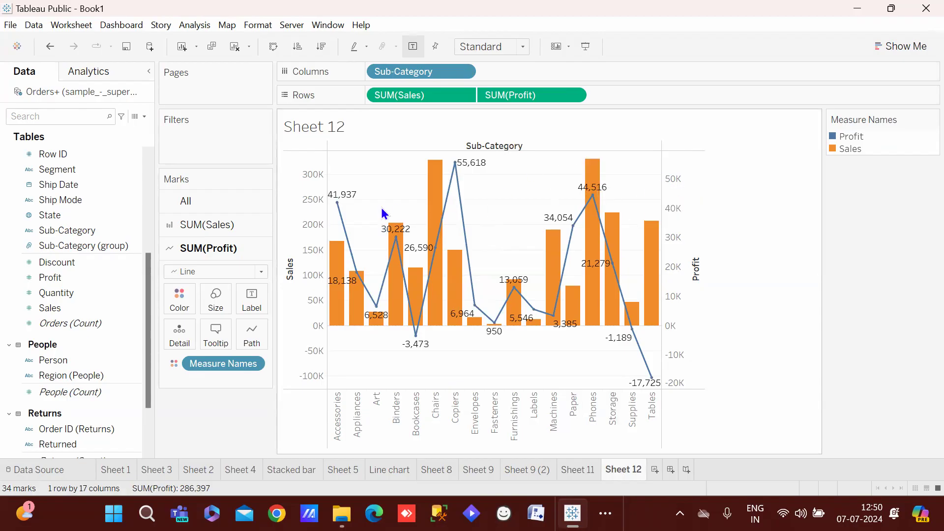
Turn on value labels for the Sales bars
{"action": "left_click", "coordinate": [243, 230]}
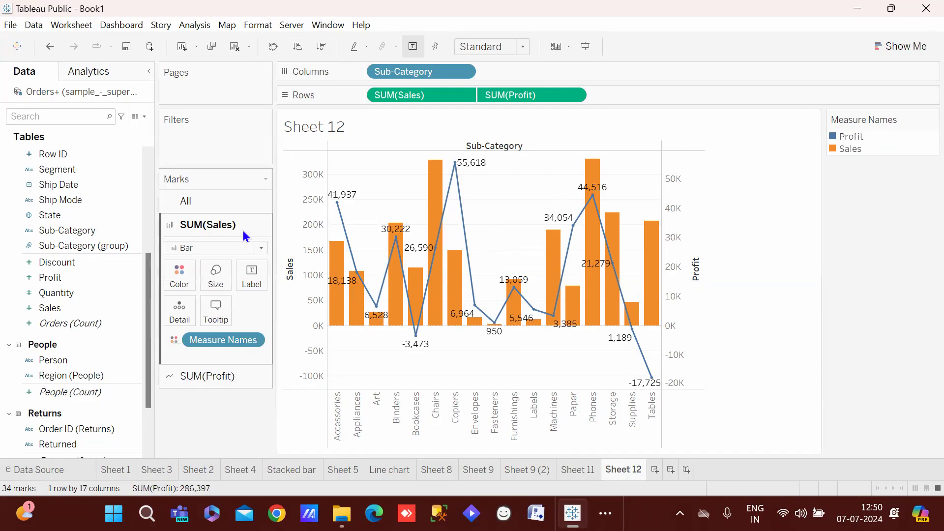
{"action": "left_click", "coordinate": [259, 274]}
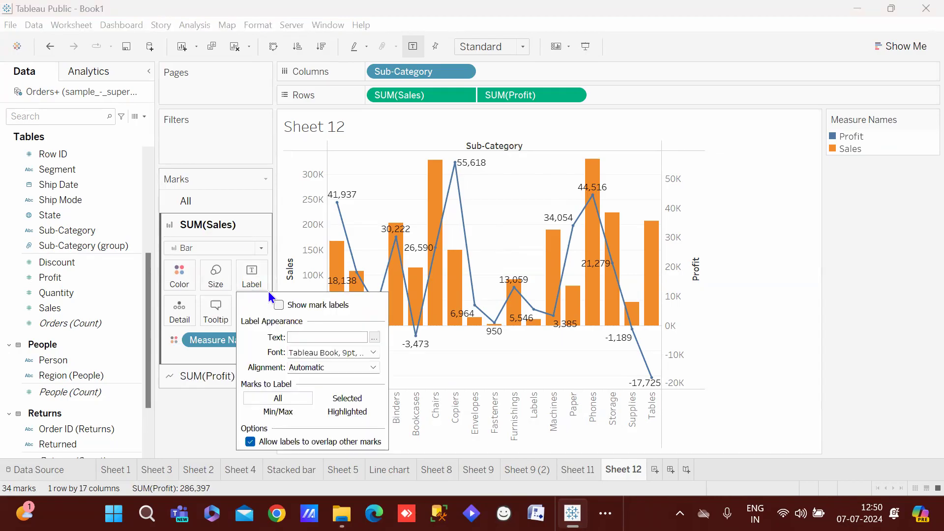
{"action": "left_click", "coordinate": [238, 230]}
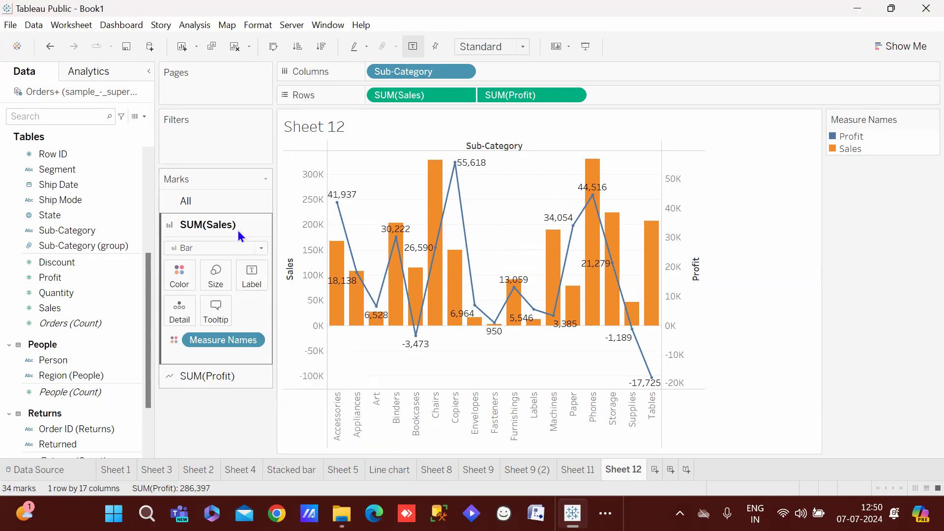
{"action": "left_click", "coordinate": [217, 376]}
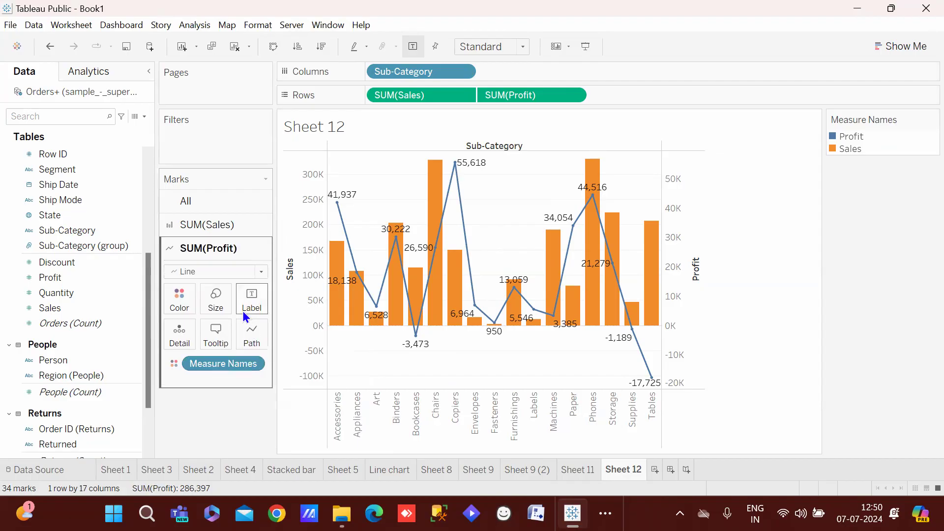
{"action": "left_click", "coordinate": [225, 232]}
{"action": "left_click", "coordinate": [258, 271]}
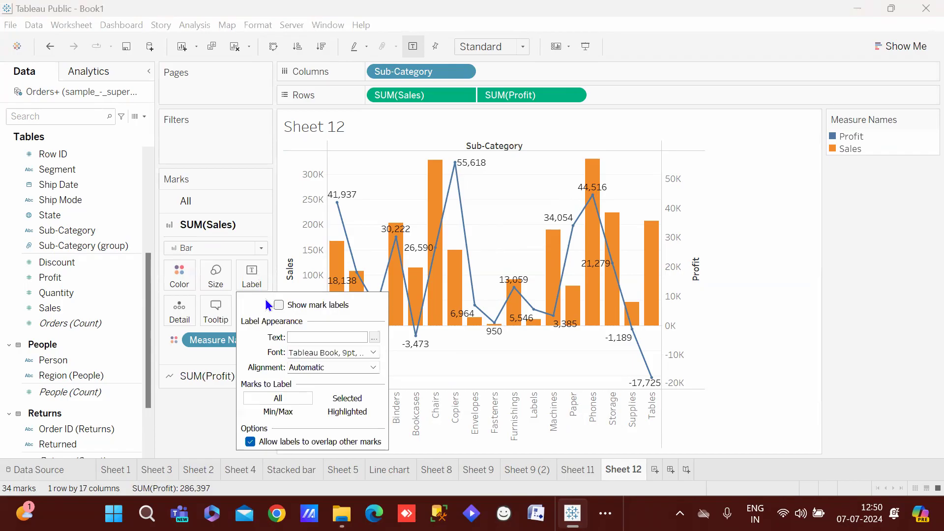
{"action": "left_click", "coordinate": [279, 305]}
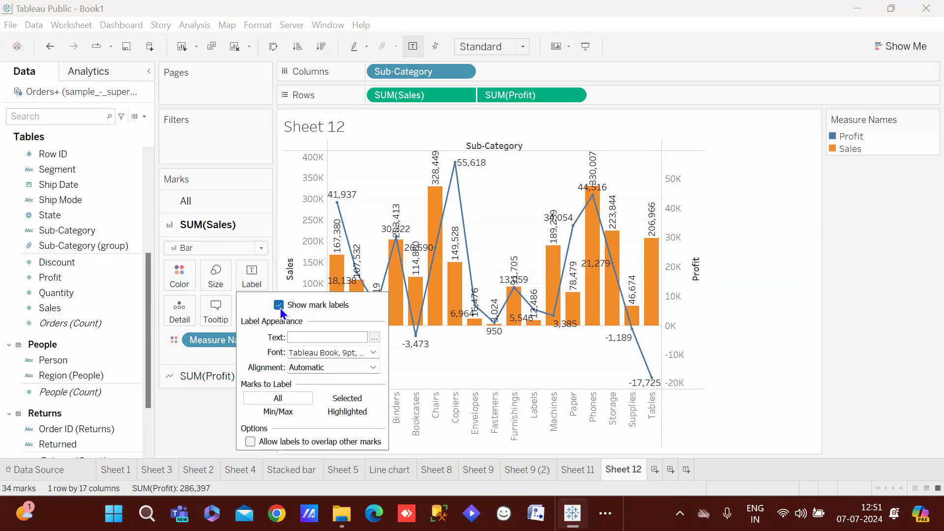
Remove the value labels from the Sales bars again
{"action": "mouse_move", "coordinate": [435, 229]}
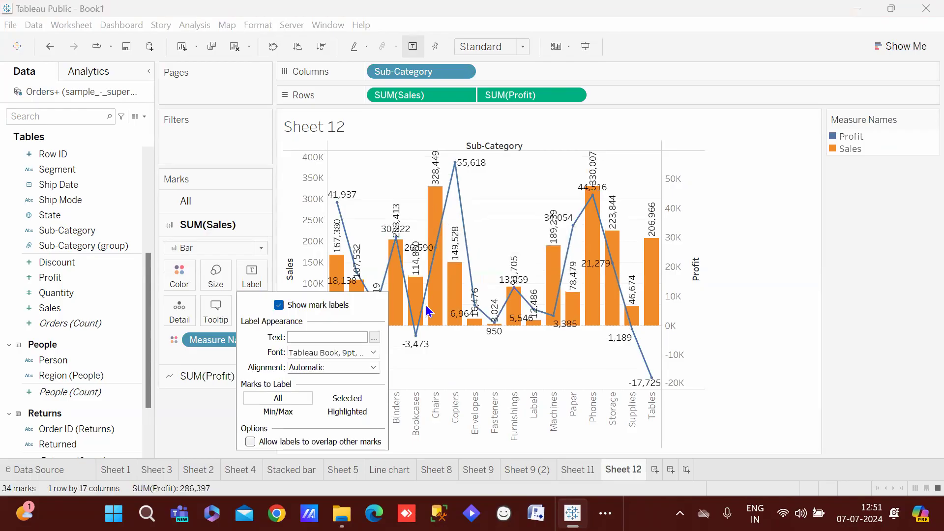
{"action": "mouse_move", "coordinate": [393, 239]}
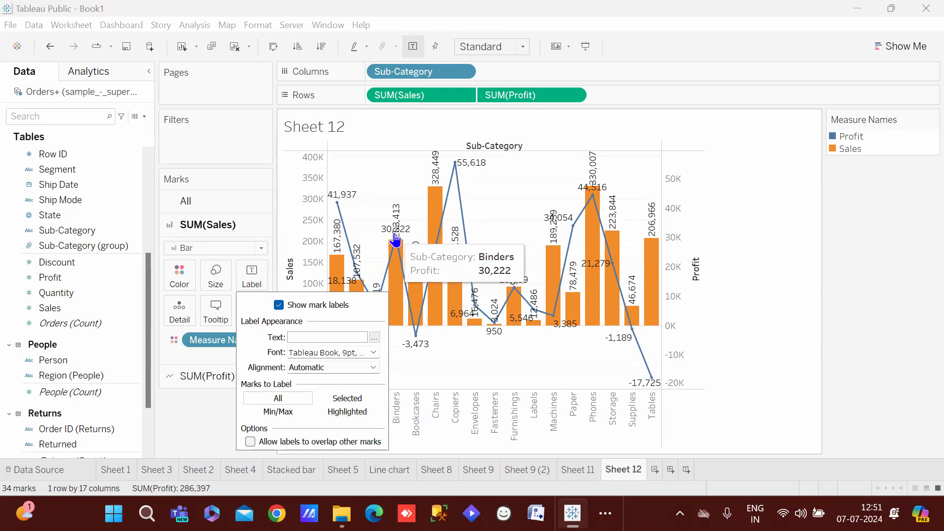
{"action": "mouse_move", "coordinate": [437, 178]}
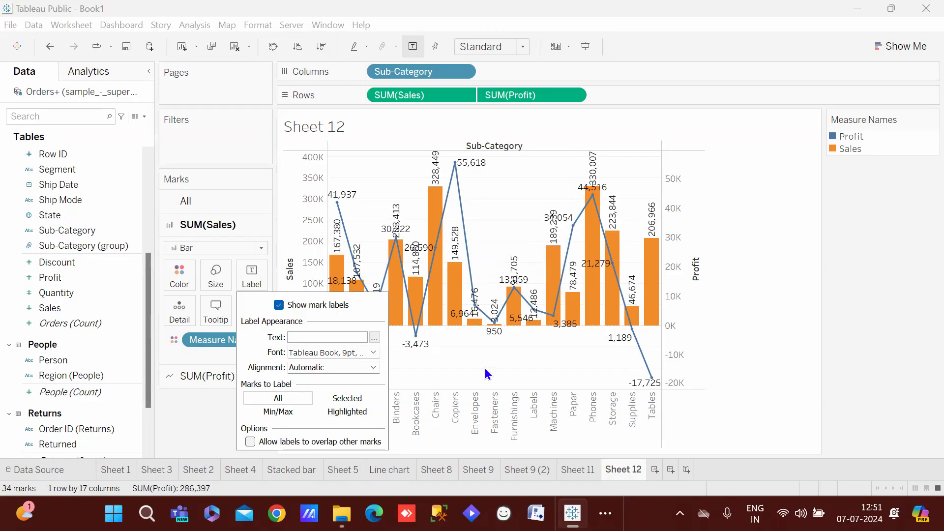
{"action": "left_click", "coordinate": [282, 306]}
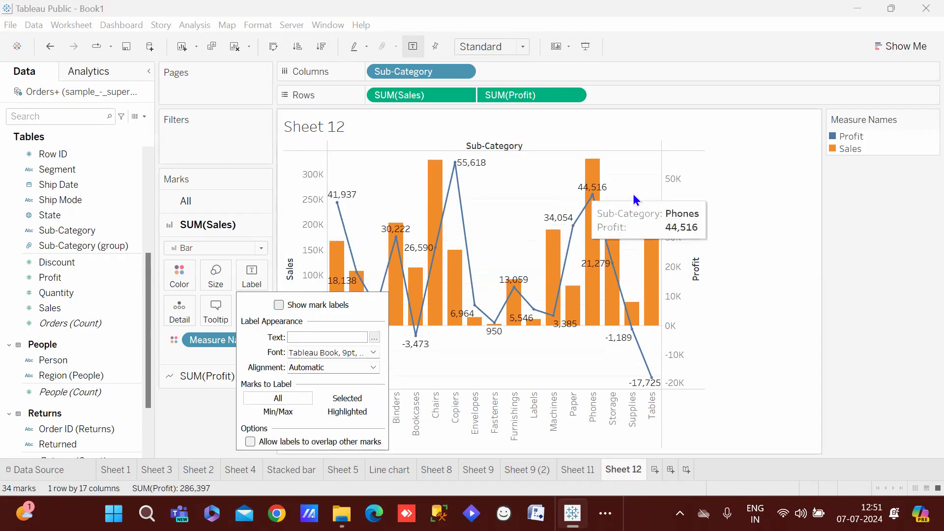
{"action": "left_click", "coordinate": [764, 178]}
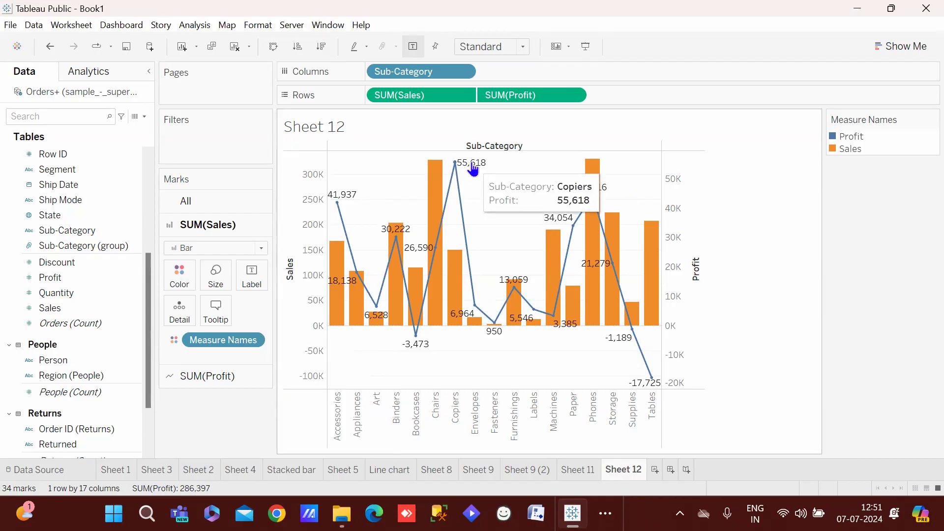
Reopen the Sales label settings and view the alignment options without changing them
{"action": "mouse_move", "coordinate": [445, 196]}
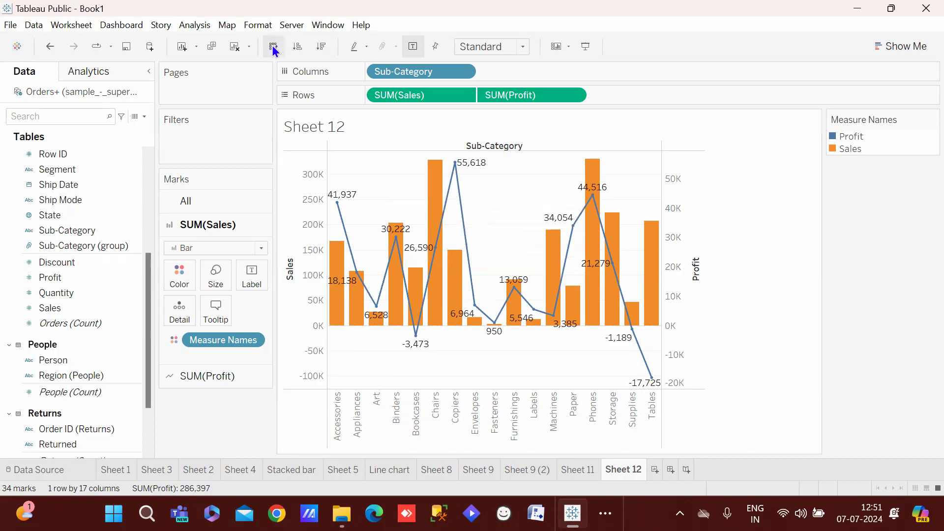
{"action": "left_click", "coordinate": [252, 278]}
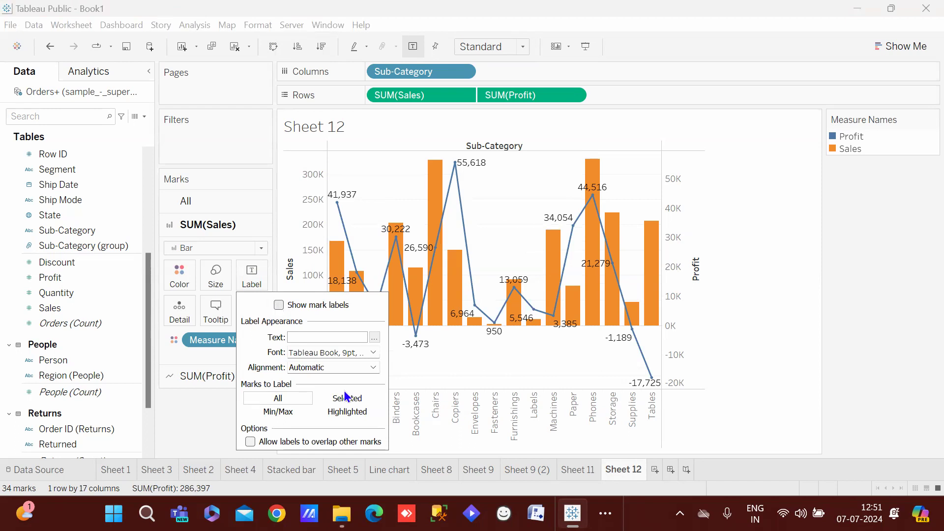
{"action": "left_click", "coordinate": [346, 368]}
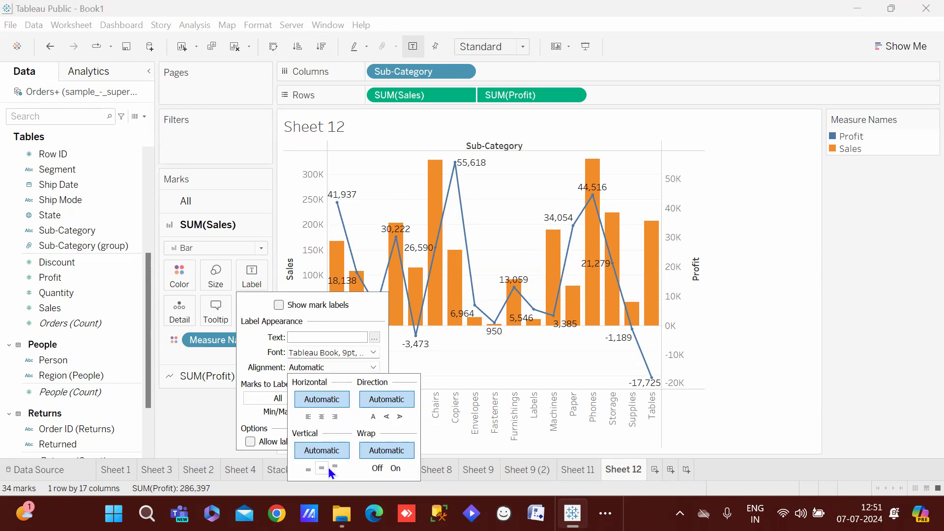
{"action": "left_click", "coordinate": [258, 274]}
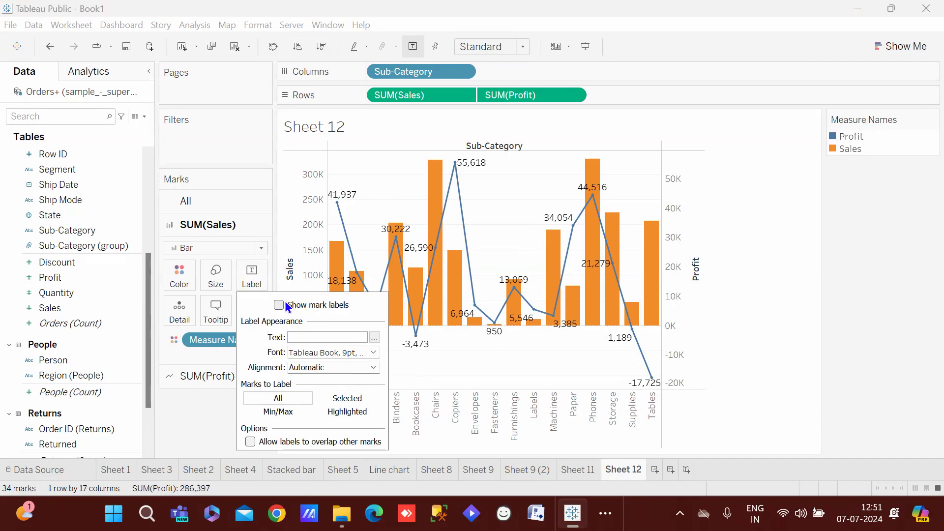
Left-align the Profit line labels, keeping their direction horizontal after trying other alignments
{"action": "left_click", "coordinate": [202, 400]}
{"action": "left_click", "coordinate": [209, 379]}
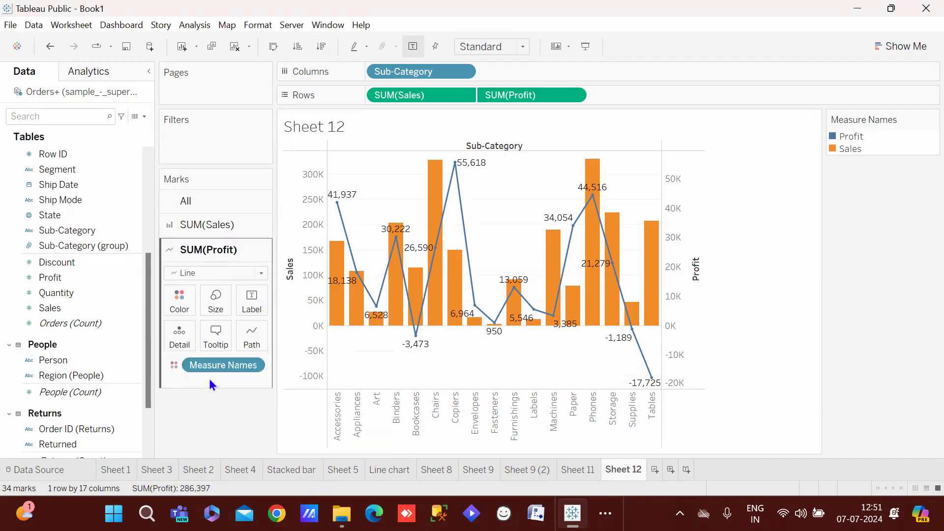
{"action": "left_click", "coordinate": [244, 305]}
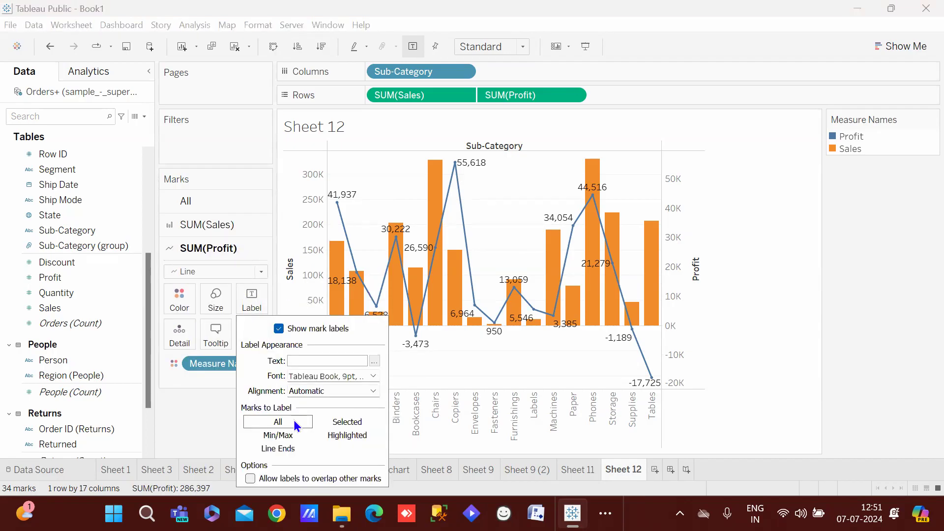
{"action": "left_click", "coordinate": [323, 391]}
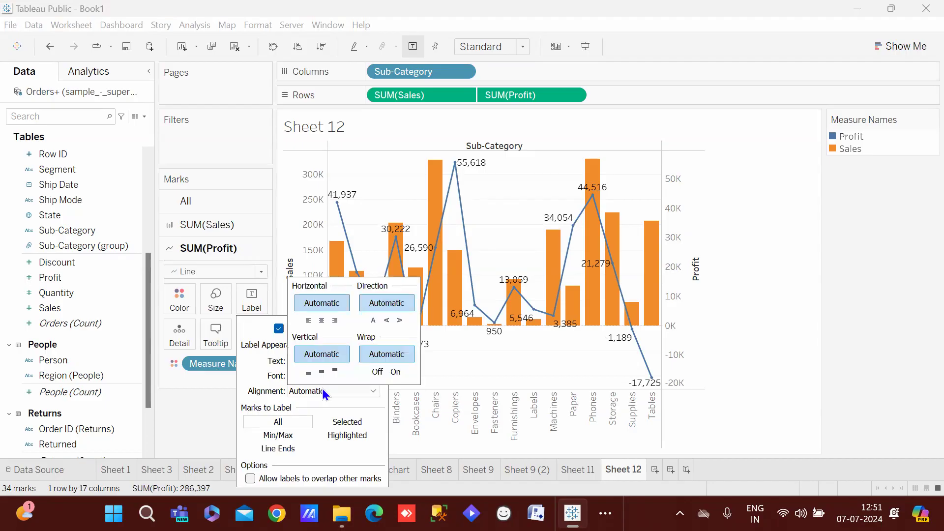
{"action": "left_click", "coordinate": [322, 320]}
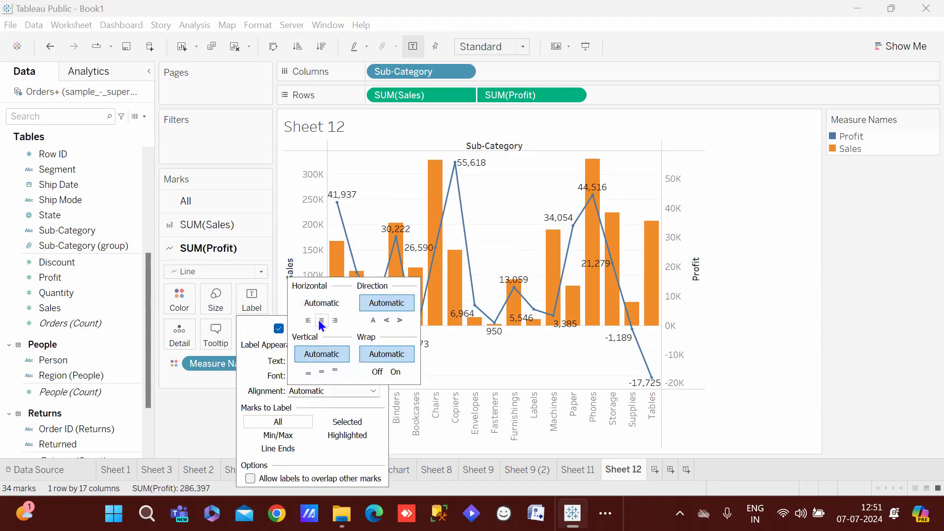
{"action": "left_click", "coordinate": [335, 320]}
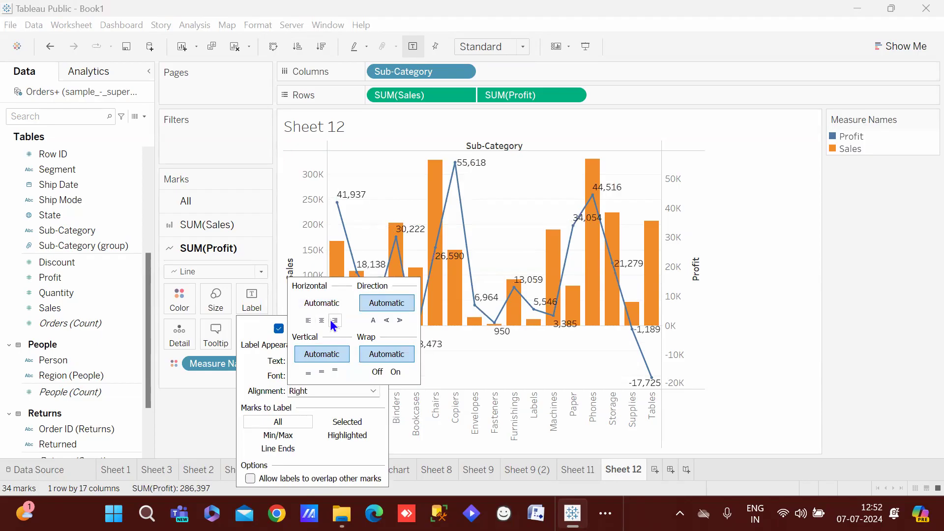
{"action": "left_click", "coordinate": [310, 320]}
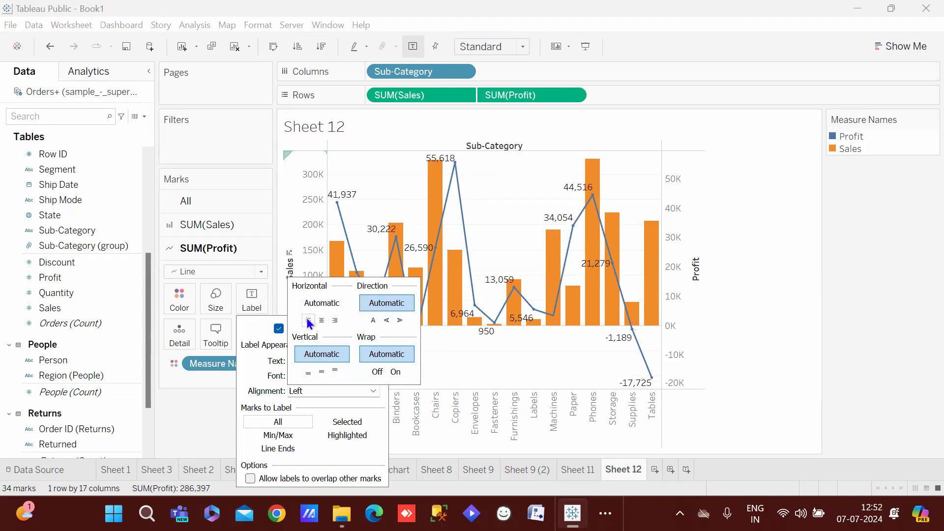
{"action": "left_click", "coordinate": [387, 320]}
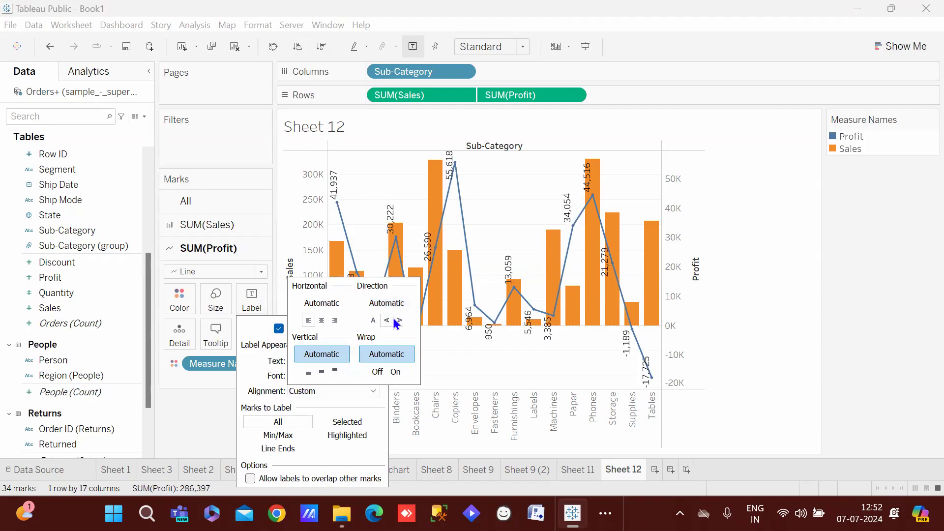
{"action": "left_click", "coordinate": [400, 320]}
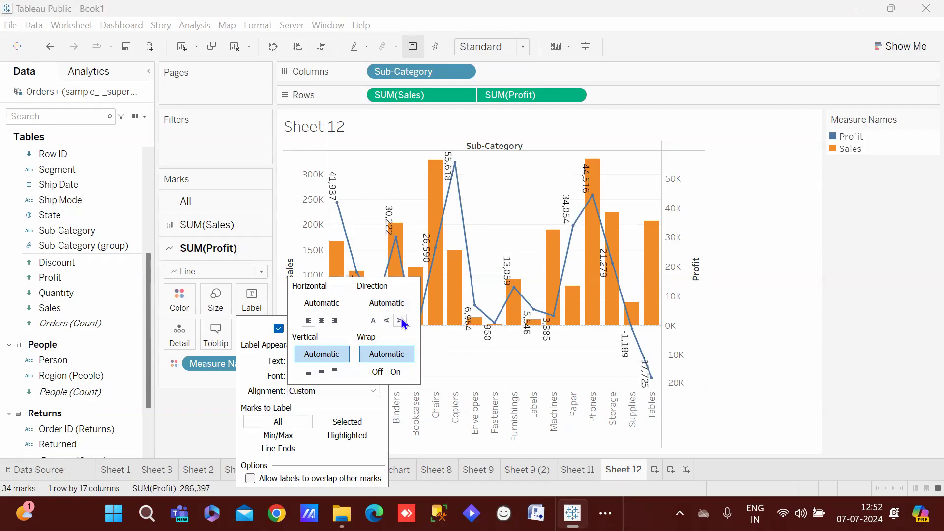
{"action": "left_click", "coordinate": [373, 320]}
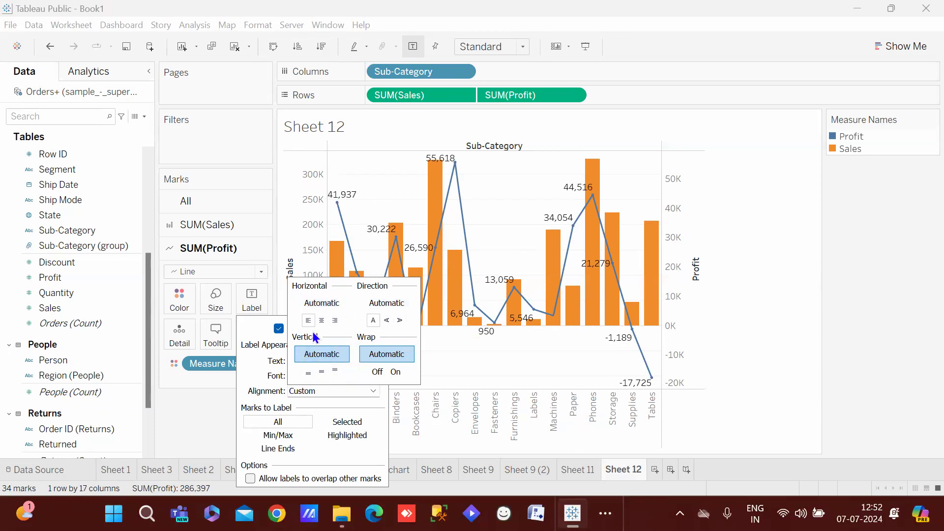
{"action": "left_click", "coordinate": [495, 191]}
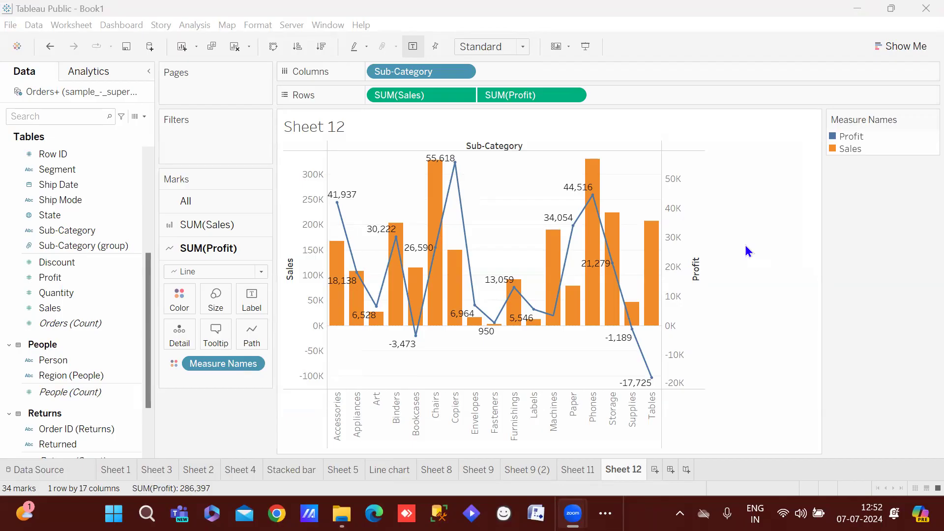
Synchronize Sheet 12's Profit axis with the Sales axis so both share one scale
{"action": "left_click", "coordinate": [620, 468]}
{"action": "left_click", "coordinate": [583, 470]}
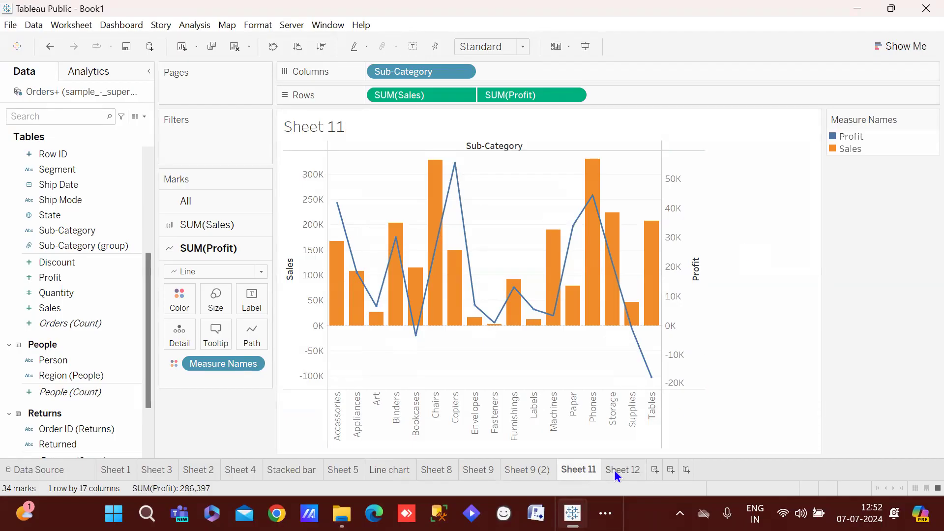
{"action": "left_click", "coordinate": [615, 470]}
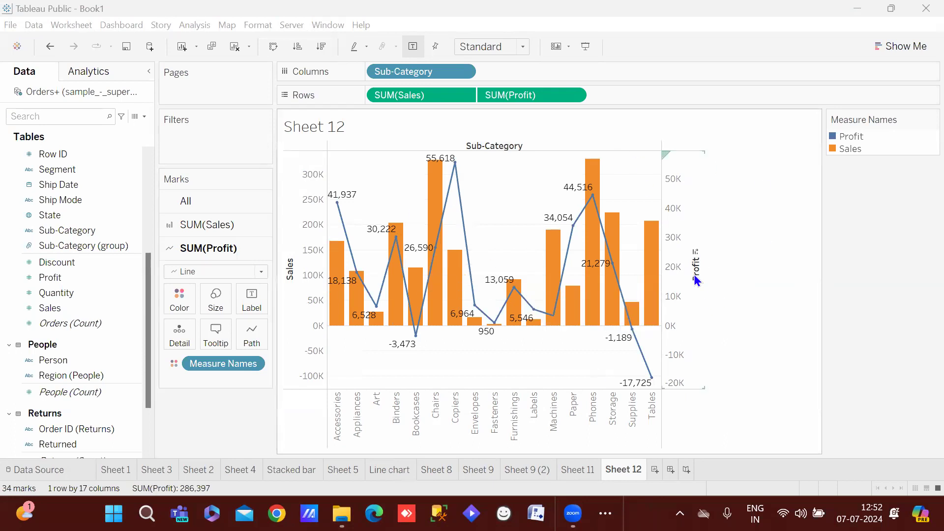
{"action": "right_click", "coordinate": [683, 181]}
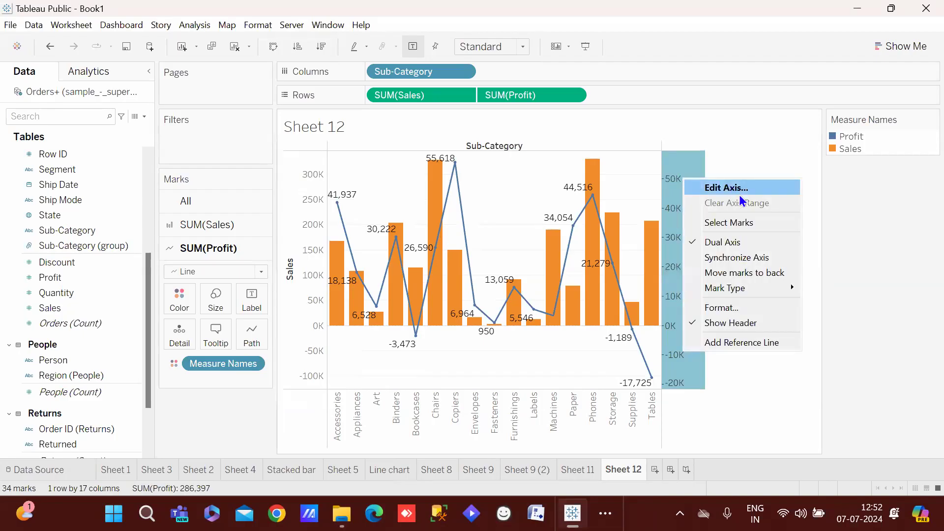
{"action": "left_click", "coordinate": [729, 260]}
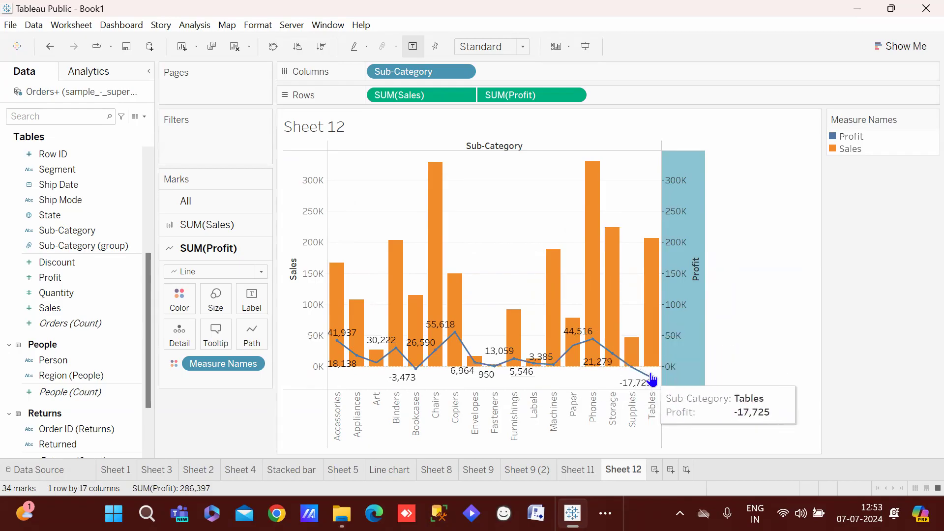
Compare Sheet 12's synchronized 0K–300K chart against Sheet 11's dual-axis chart
{"action": "mouse_move", "coordinate": [699, 237]}
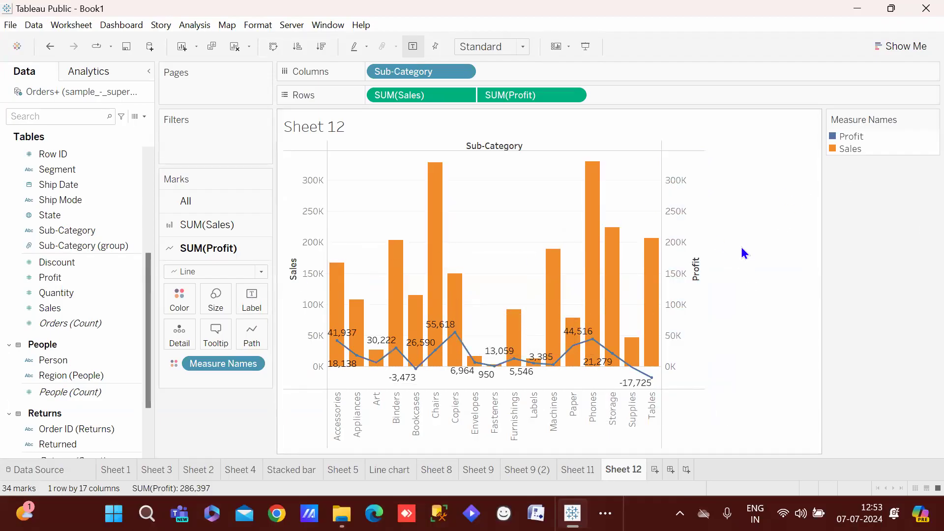
{"action": "left_click", "coordinate": [580, 468]}
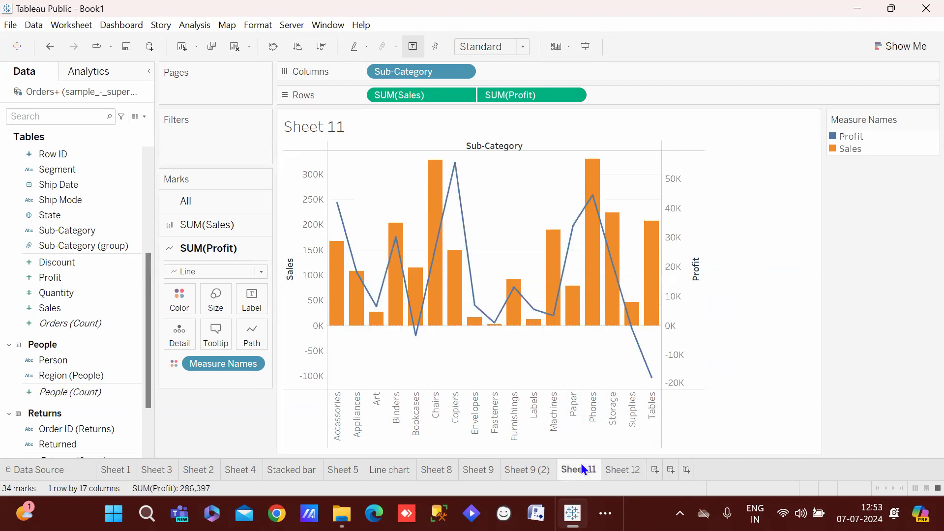
{"action": "left_click", "coordinate": [629, 470]}
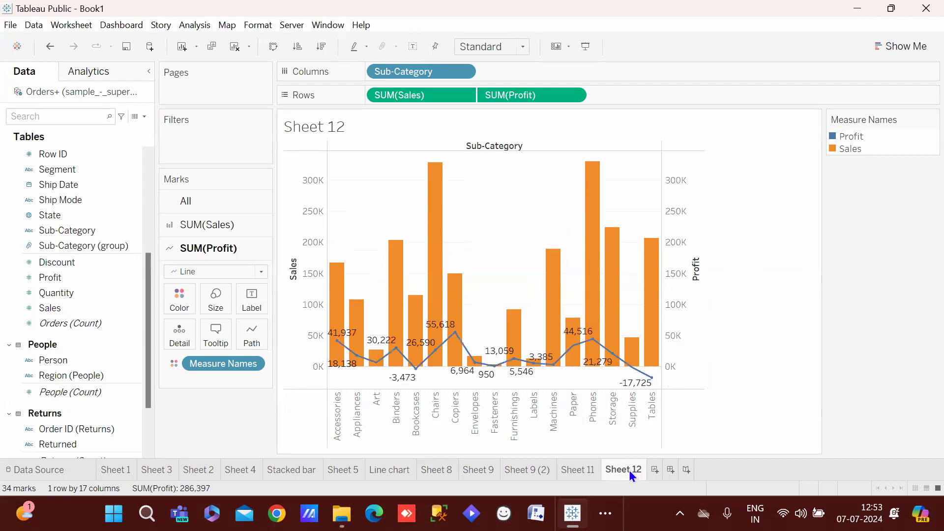
{"action": "left_click", "coordinate": [557, 473]}
{"action": "left_click", "coordinate": [616, 469]}
{"action": "left_click", "coordinate": [560, 470]}
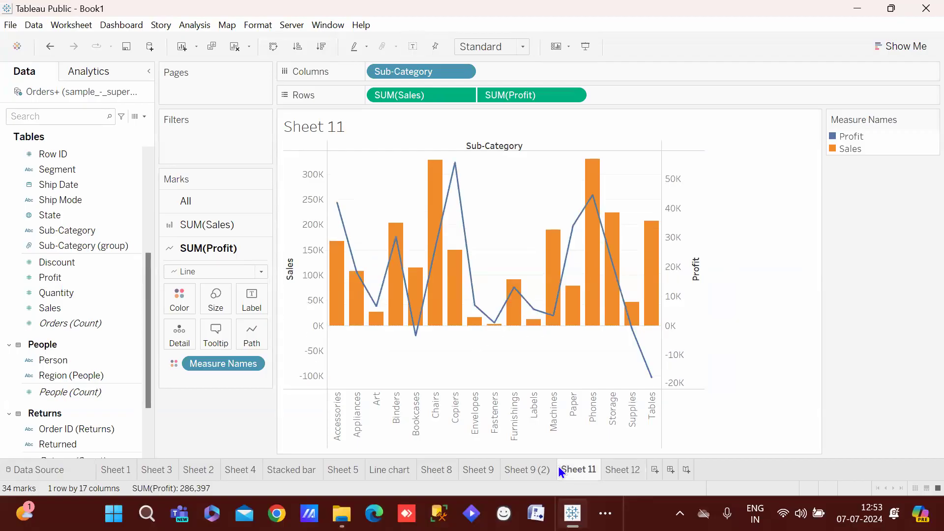
{"action": "left_click", "coordinate": [610, 472]}
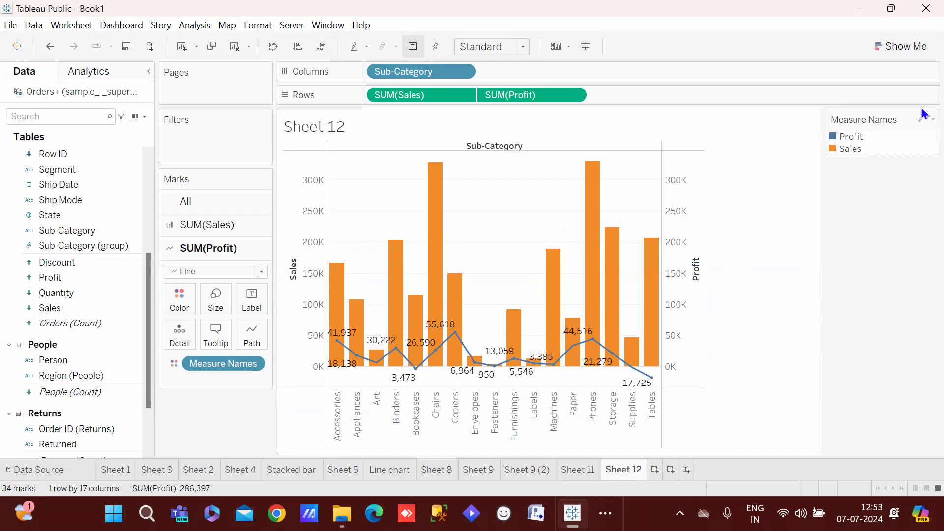
Bring up the Show Me panel of suggested chart types for Sheet 12
{"action": "left_click", "coordinate": [904, 49]}
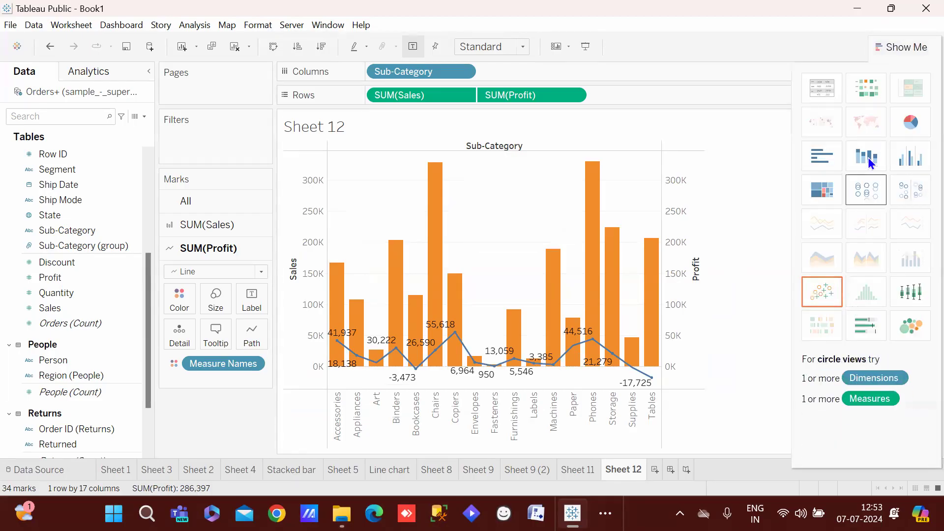
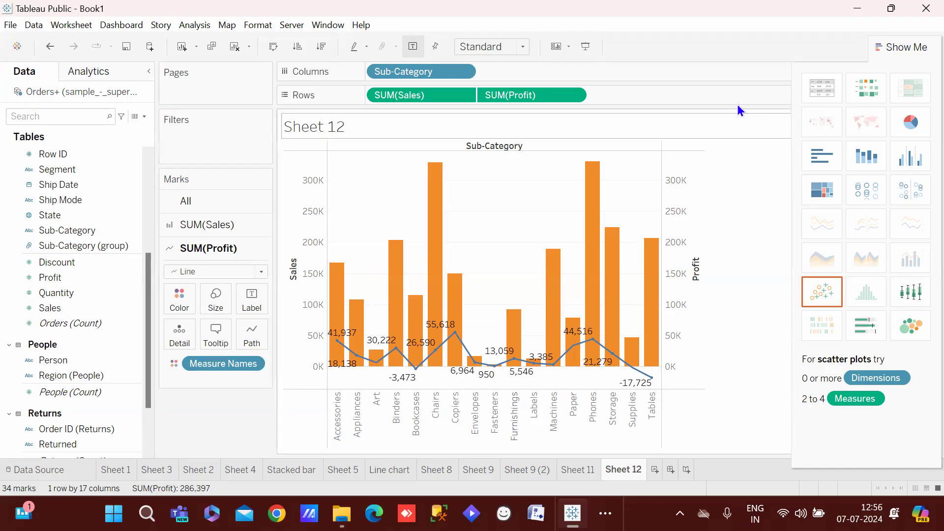
Collapse Show Me and review the Sales bars and Profit line mark cards
{"action": "left_click", "coordinate": [891, 47]}
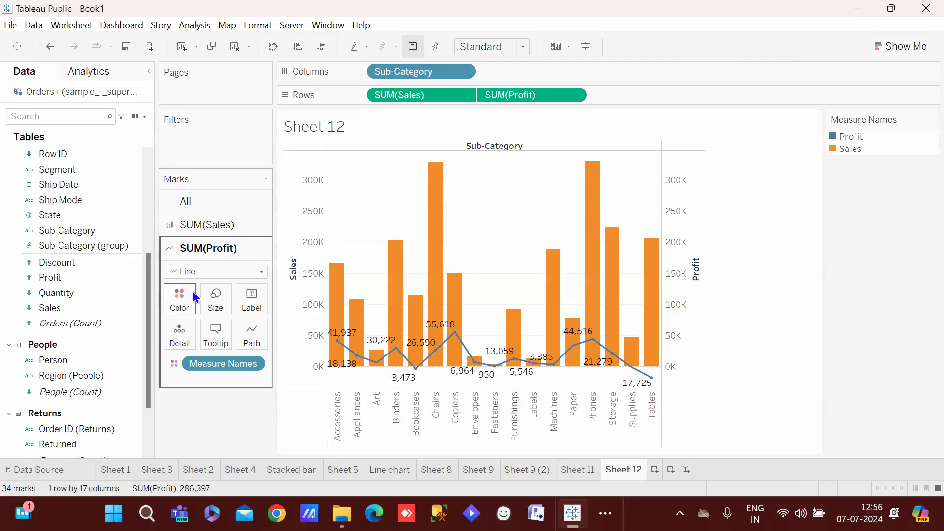
{"action": "left_click", "coordinate": [214, 219]}
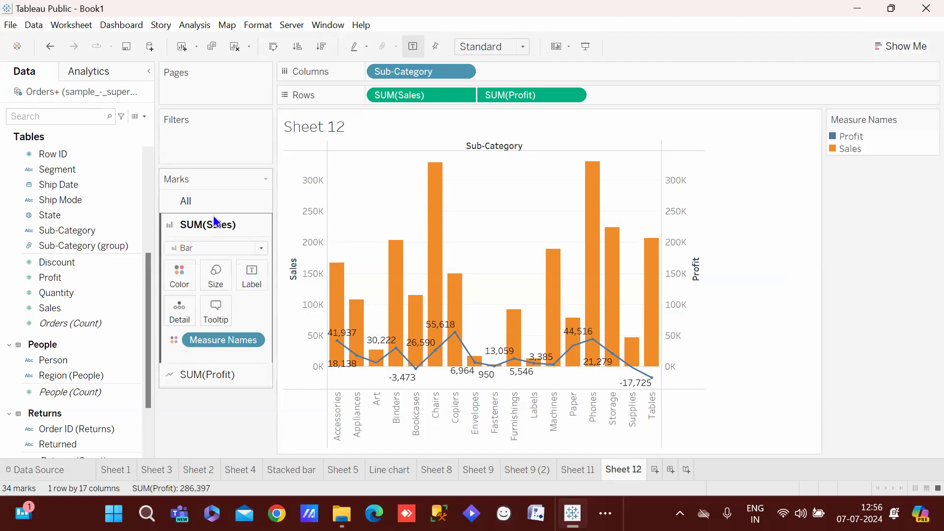
{"action": "left_click", "coordinate": [205, 375]}
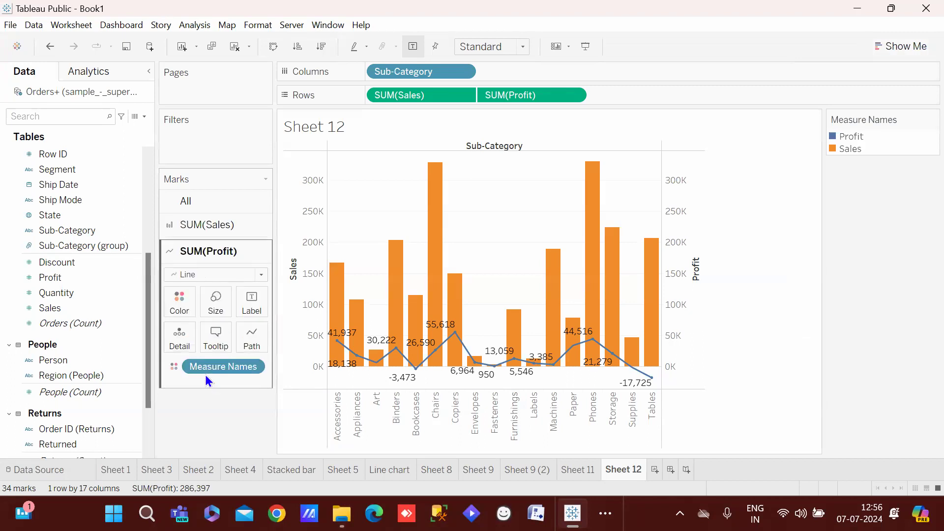
{"action": "left_click", "coordinate": [214, 224]}
Open Edit Colors for the Sales bars' Color, then cancel without changes
{"action": "left_click", "coordinate": [177, 279]}
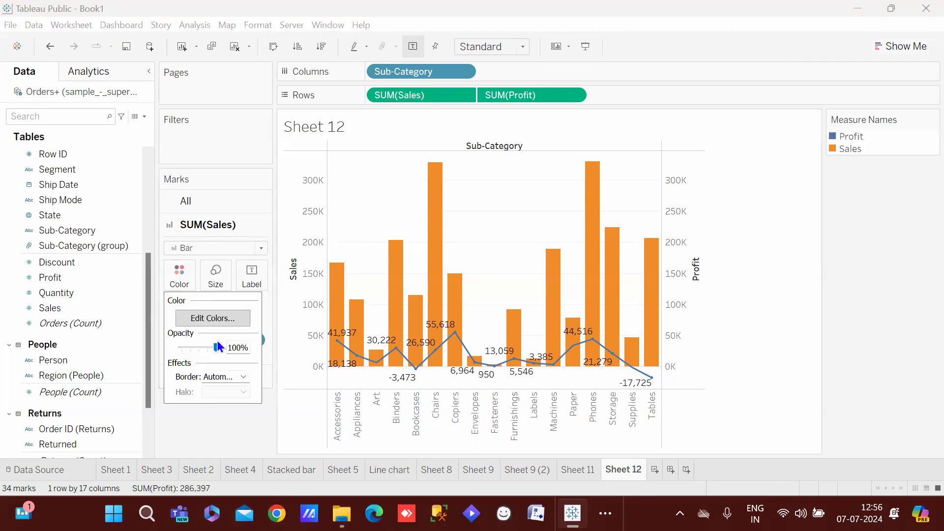
{"action": "left_click", "coordinate": [218, 317]}
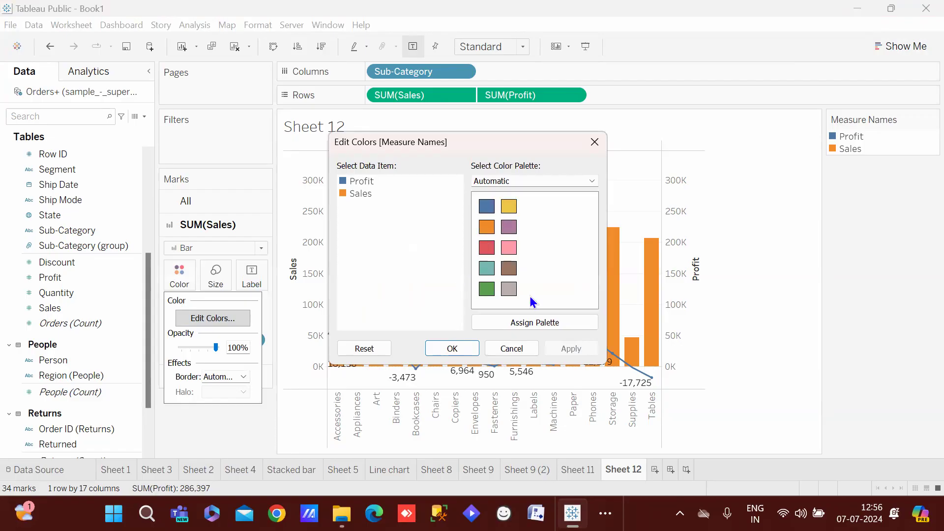
{"action": "left_click", "coordinate": [441, 351]}
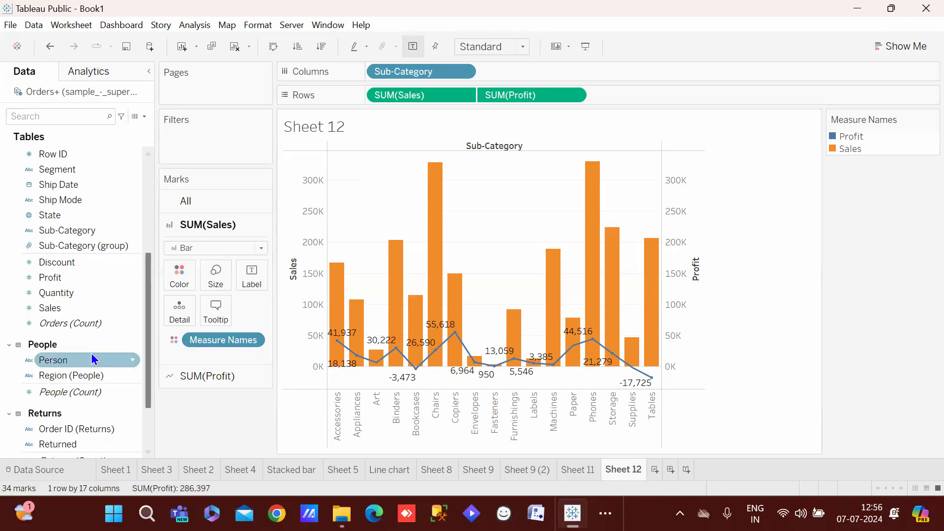
Colour the SUM(Sales) bars by Sales value
{"action": "left_click_drag", "start_coordinate": [50, 308], "coordinate": [157, 275]}
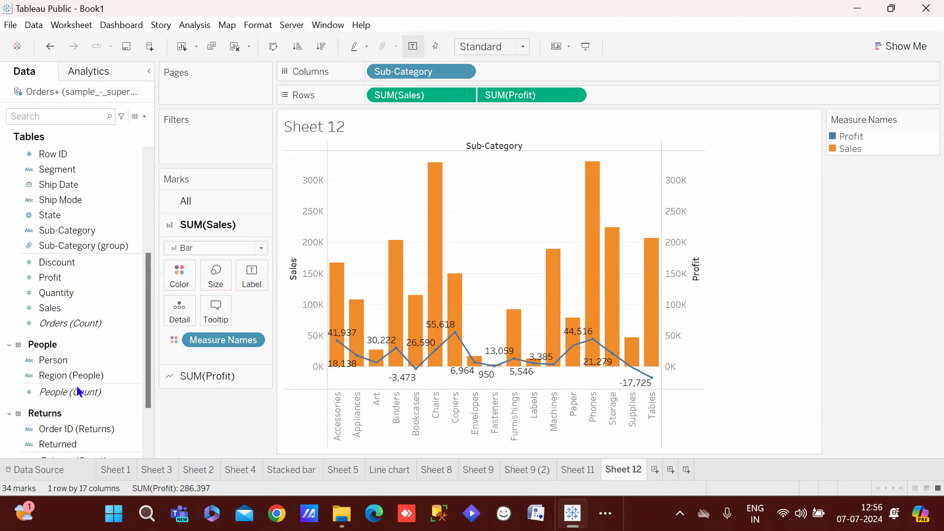
{"action": "left_click_drag", "start_coordinate": [54, 307], "coordinate": [184, 278]}
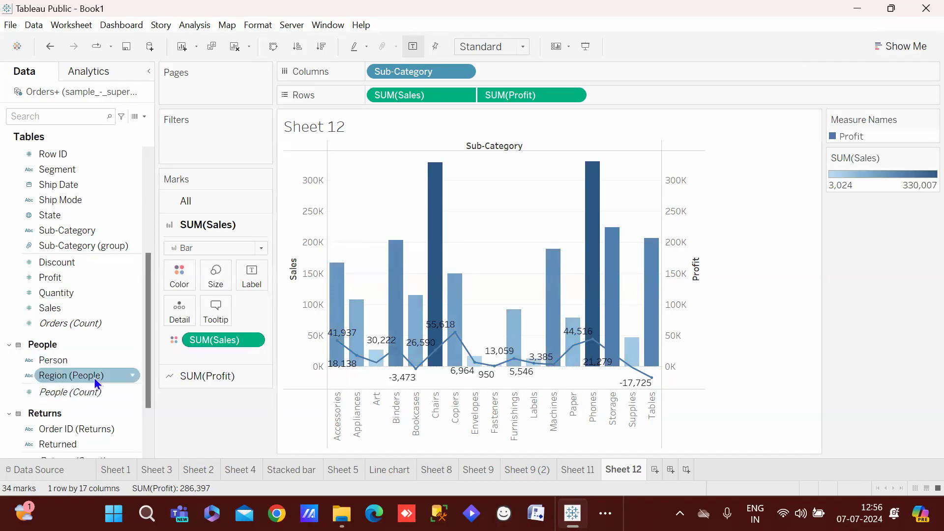
{"action": "left_click", "coordinate": [69, 295]}
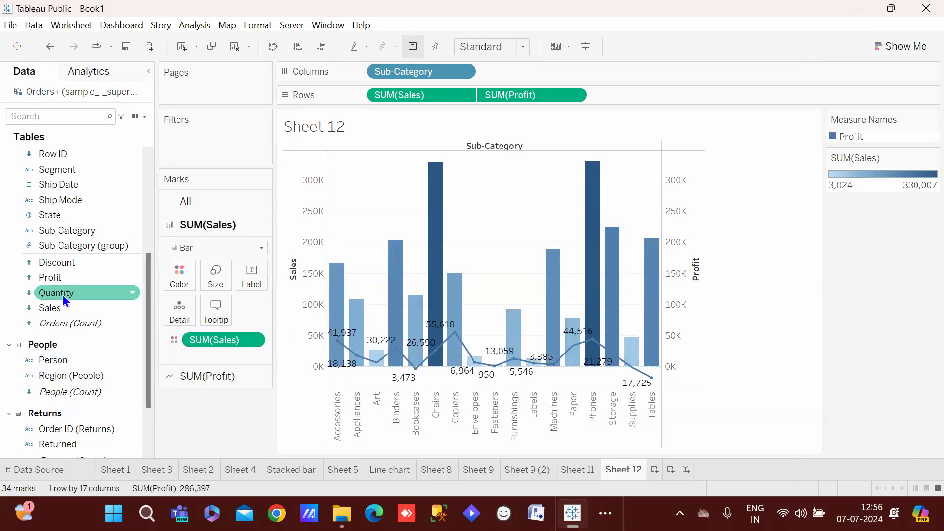
Colour the Profit line by Profit using the Red-Green-Gold Diverging palette
{"action": "left_click", "coordinate": [193, 372]}
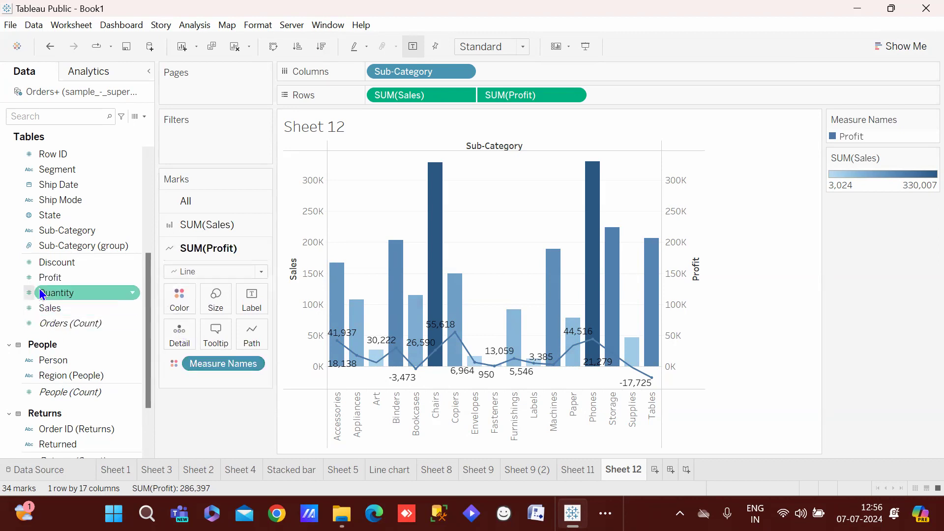
{"action": "left_click_drag", "start_coordinate": [45, 277], "coordinate": [167, 294]}
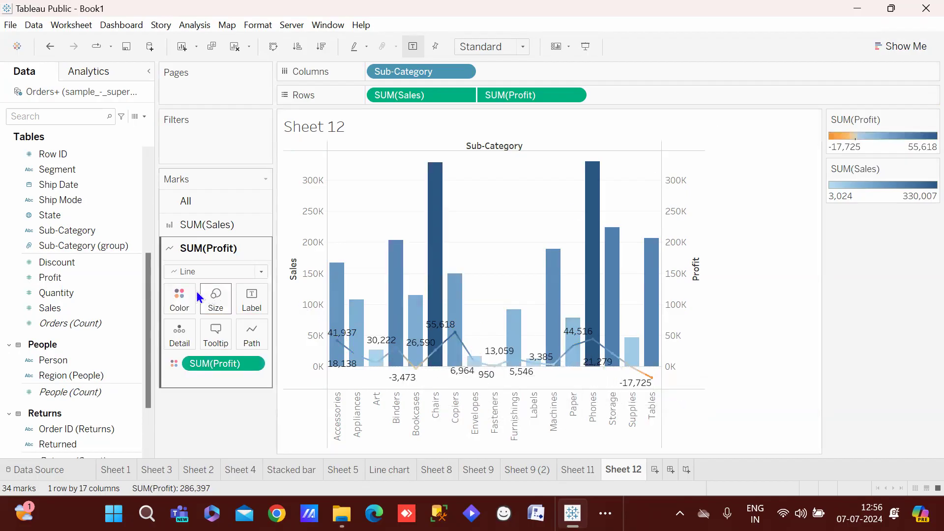
{"action": "left_click", "coordinate": [171, 302]}
{"action": "left_click", "coordinate": [203, 339]}
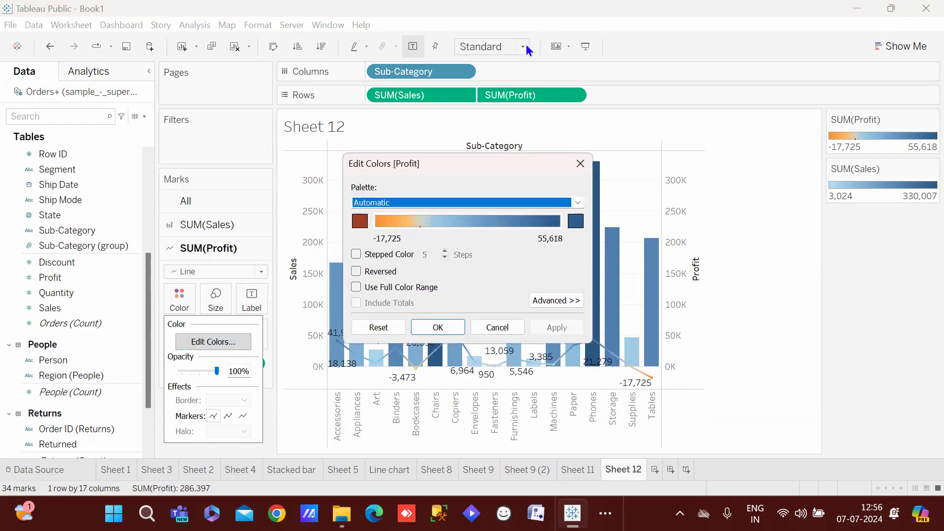
{"action": "left_click", "coordinate": [578, 202]}
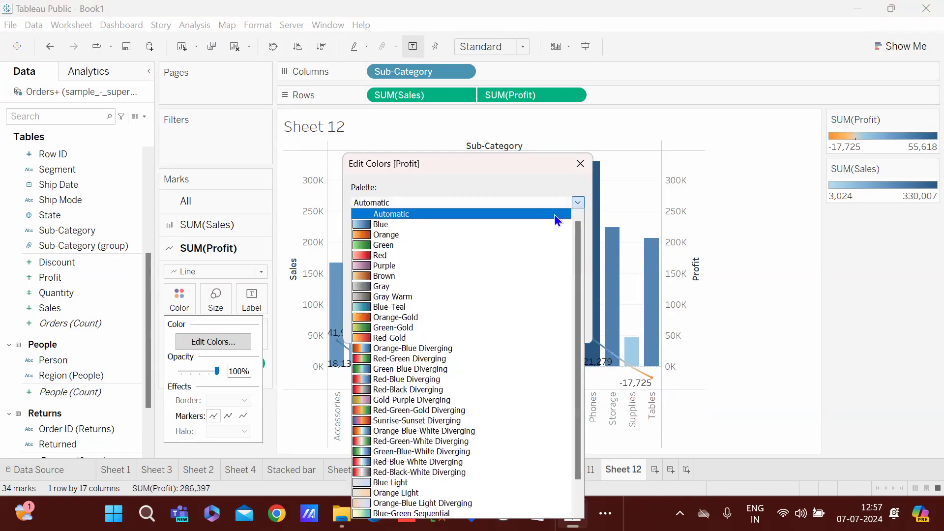
{"action": "left_click", "coordinate": [409, 411]}
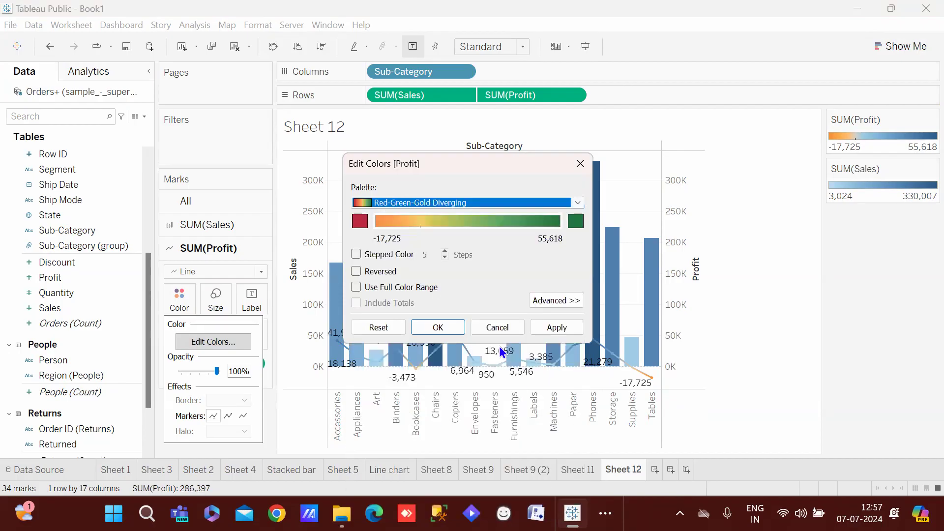
{"action": "left_click", "coordinate": [447, 327]}
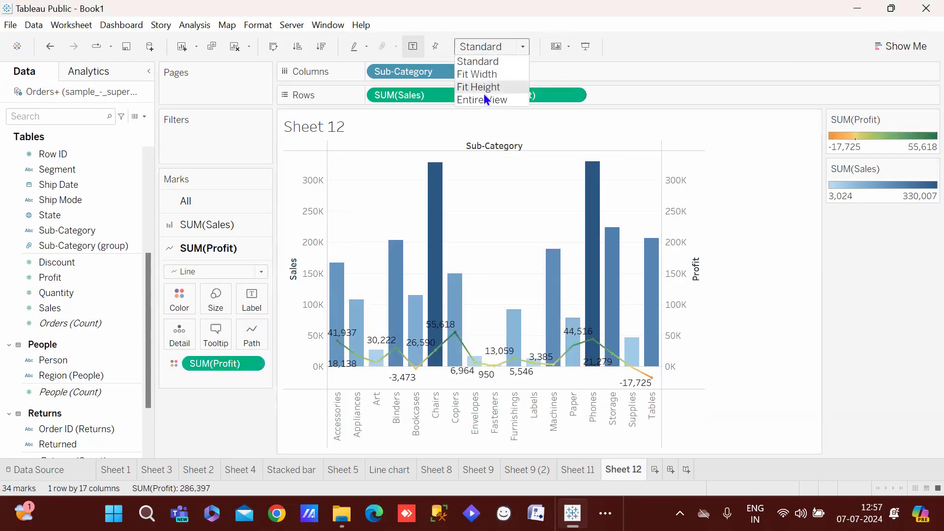
Fit Sheet 12 to Entire View and read tooltips on Sales bars and Profit points
{"action": "left_click", "coordinate": [480, 103]}
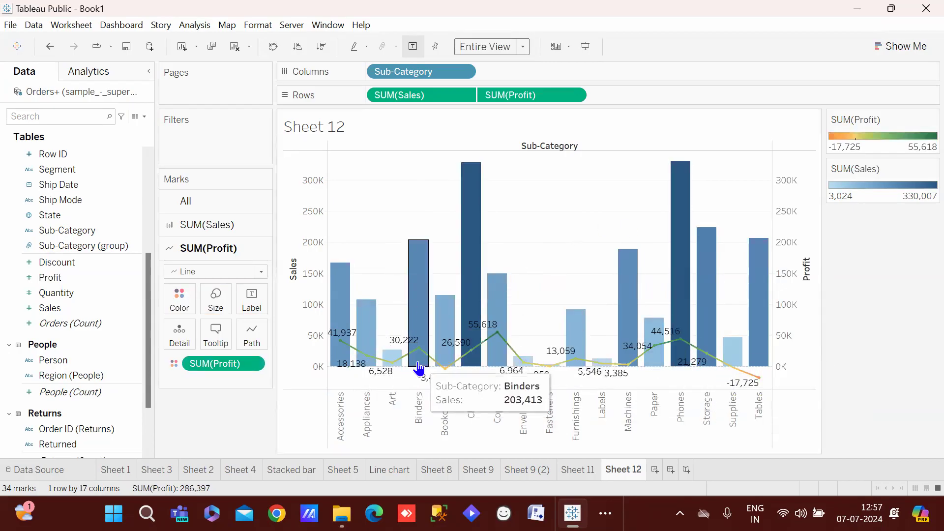
{"action": "mouse_move", "coordinate": [480, 196]}
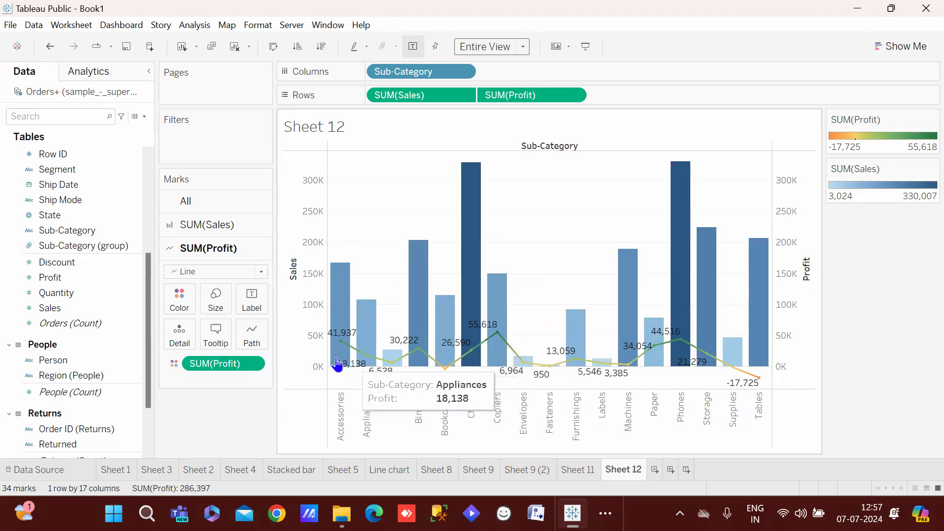
{"action": "mouse_move", "coordinate": [340, 350]}
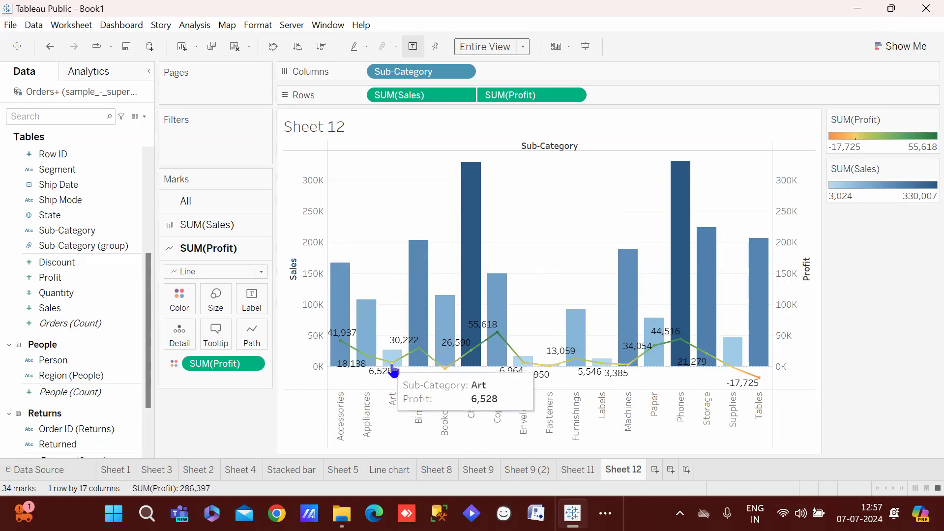
{"action": "mouse_move", "coordinate": [760, 380]}
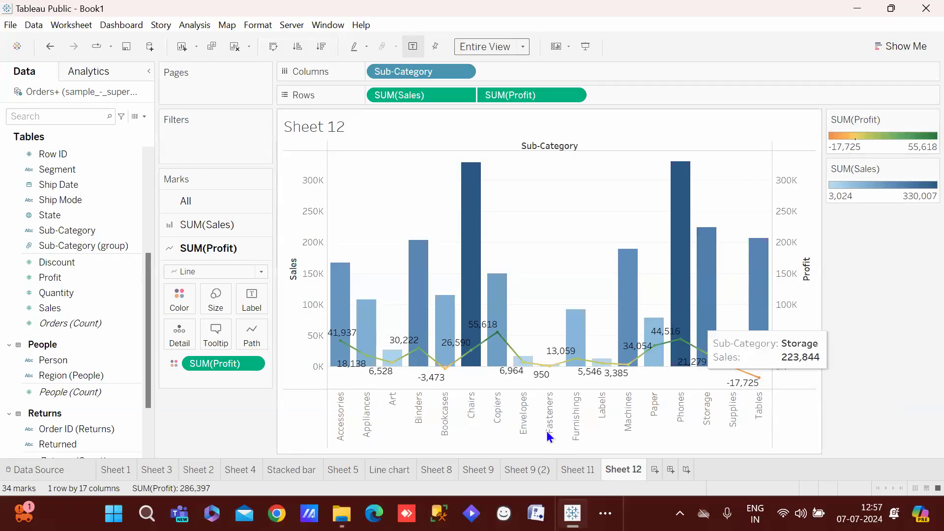
{"action": "mouse_move", "coordinate": [682, 366]}
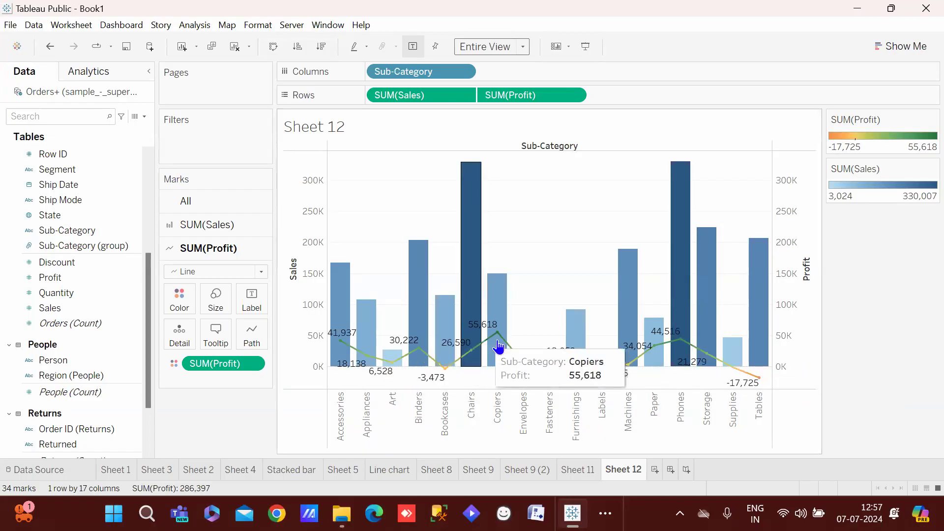
{"action": "mouse_move", "coordinate": [490, 336]}
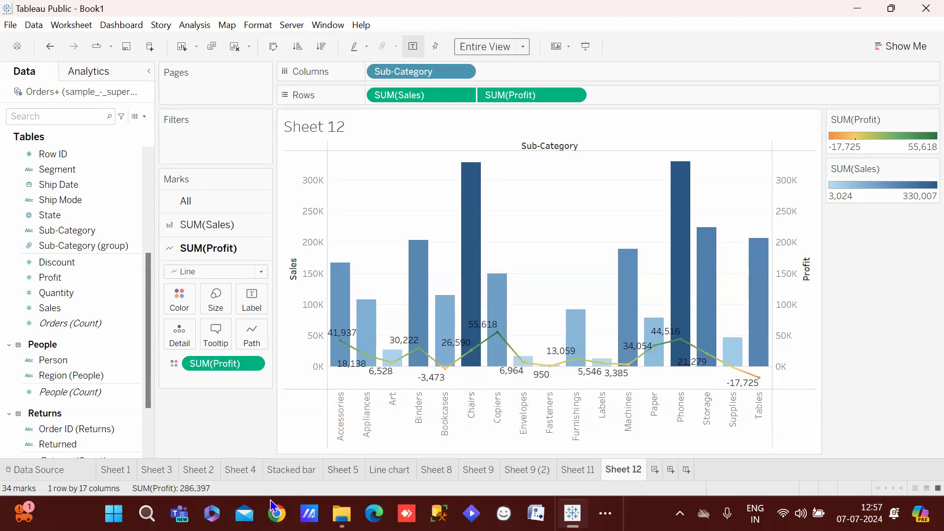
Add blank Sheet 13, compare with Sheet 11, return to Sheet 12, then start a new dashboard
{"action": "left_click", "coordinate": [654, 470]}
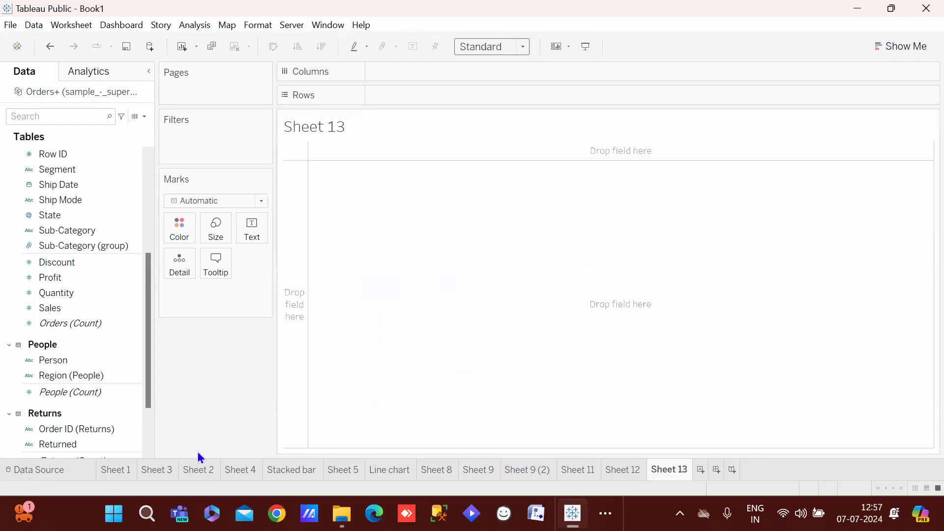
{"action": "left_click", "coordinate": [569, 471]}
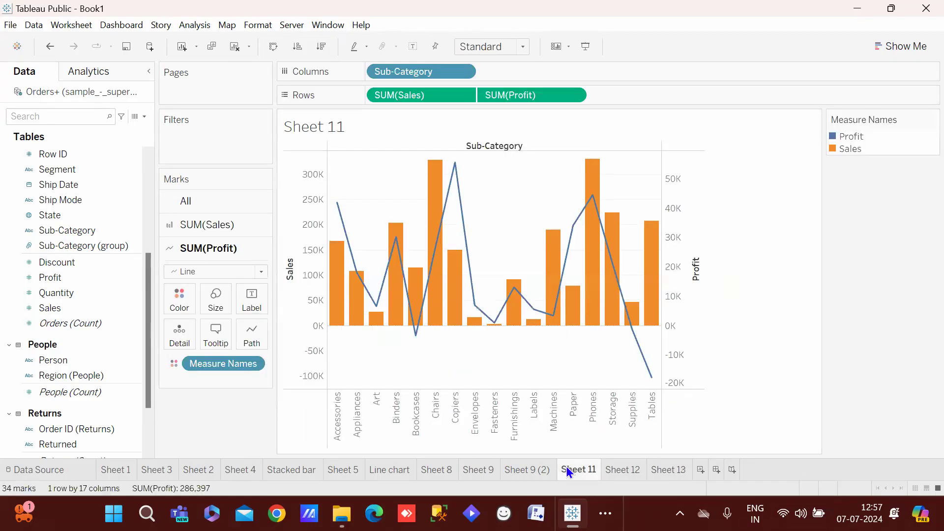
{"action": "left_click", "coordinate": [682, 472]}
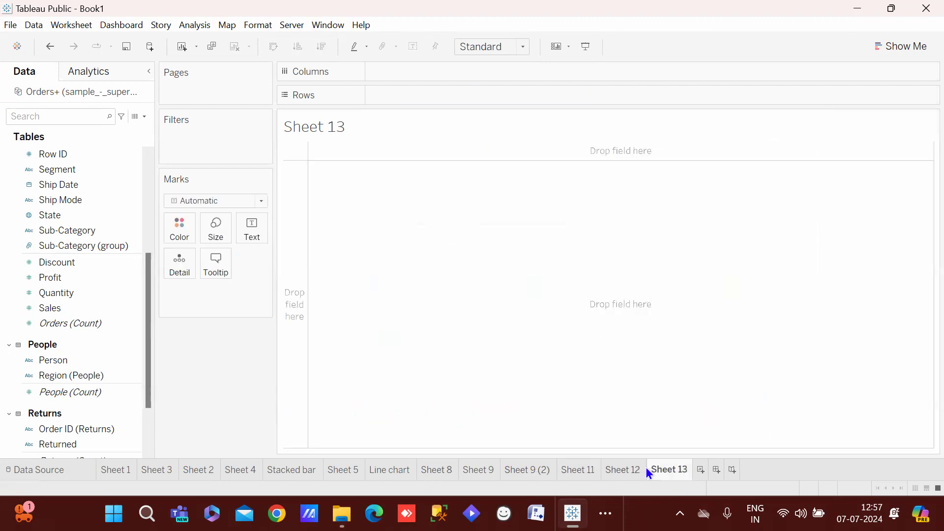
{"action": "left_click", "coordinate": [609, 472]}
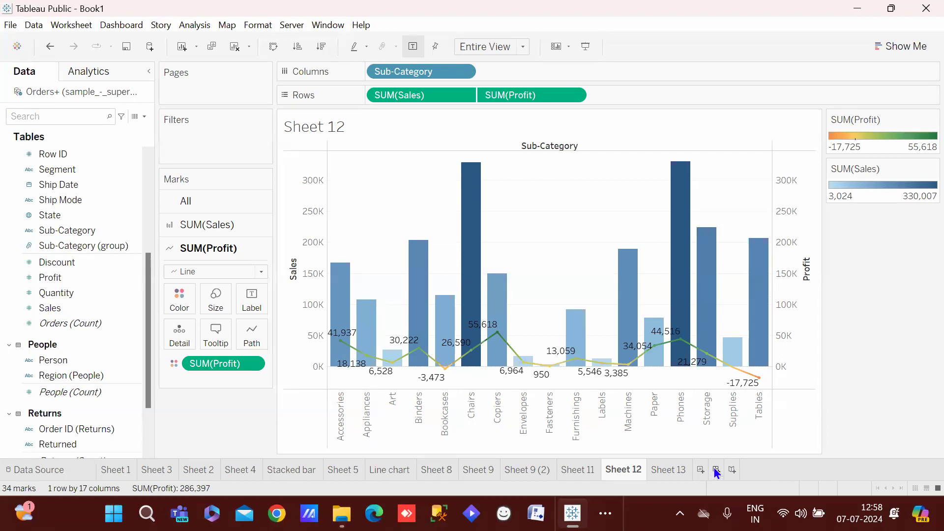
{"action": "left_click", "coordinate": [715, 470]}
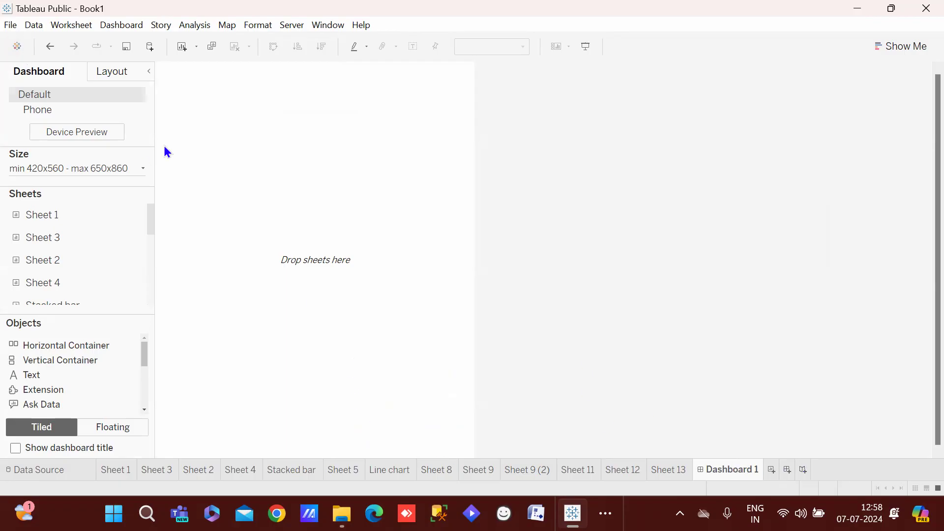
Set Dashboard 1's size range to minimum 720x560 and maximum 1520x1260 px
{"action": "left_click", "coordinate": [119, 173]}
{"action": "left_click", "coordinate": [140, 296]}
{"action": "left_click", "coordinate": [140, 296]}
{"action": "left_click", "coordinate": [141, 296]}
{"action": "left_click", "coordinate": [140, 296]}
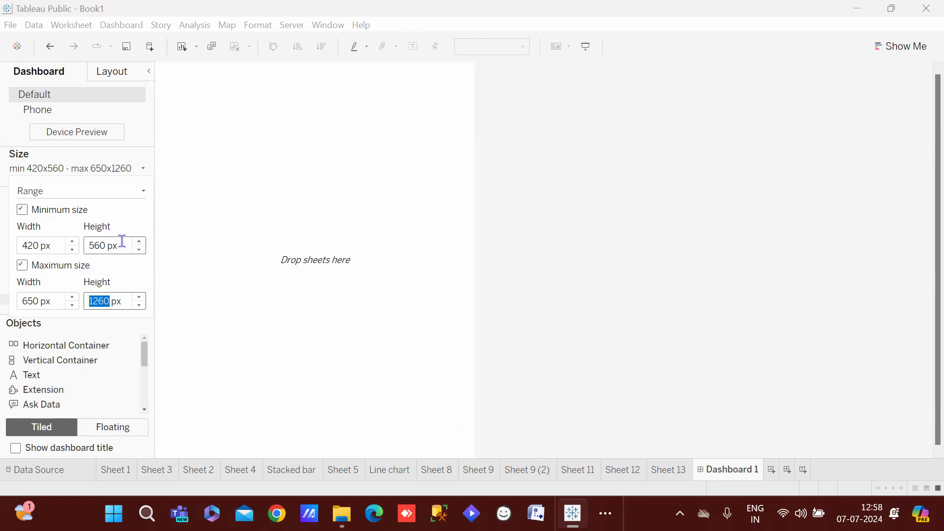
{"action": "left_click", "coordinate": [72, 242]}
{"action": "left_click", "coordinate": [72, 242]}
{"action": "left_click", "coordinate": [72, 242]}
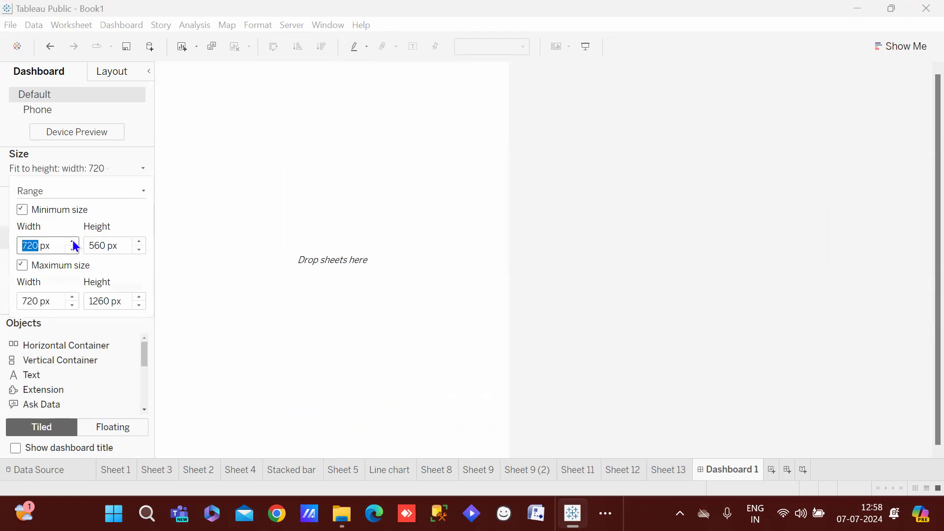
{"action": "left_click", "coordinate": [73, 297]}
{"action": "left_click", "coordinate": [72, 297]}
{"action": "left_click", "coordinate": [73, 297]}
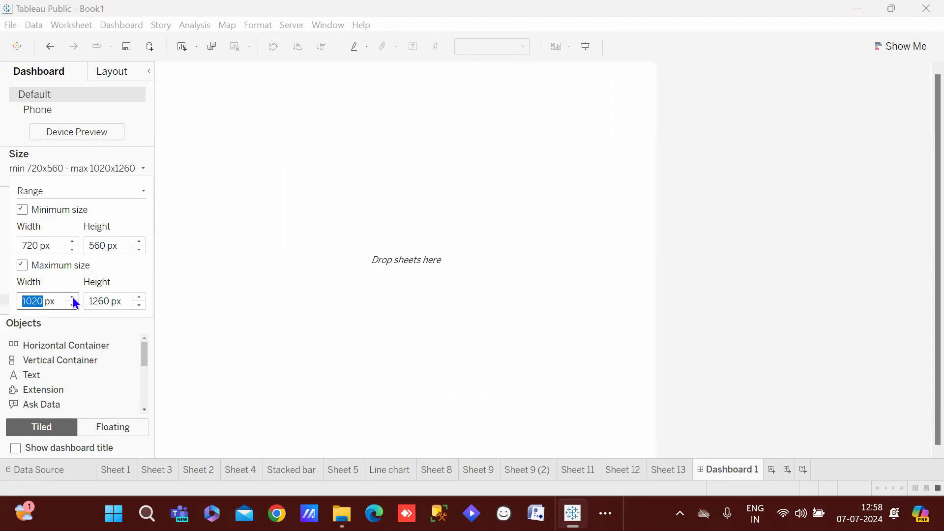
{"action": "left_click", "coordinate": [72, 297]}
{"action": "left_click", "coordinate": [72, 297]}
{"action": "left_click", "coordinate": [72, 297]}
{"action": "left_click", "coordinate": [72, 297]}
{"action": "left_click", "coordinate": [72, 297]}
{"action": "left_click", "coordinate": [72, 297]}
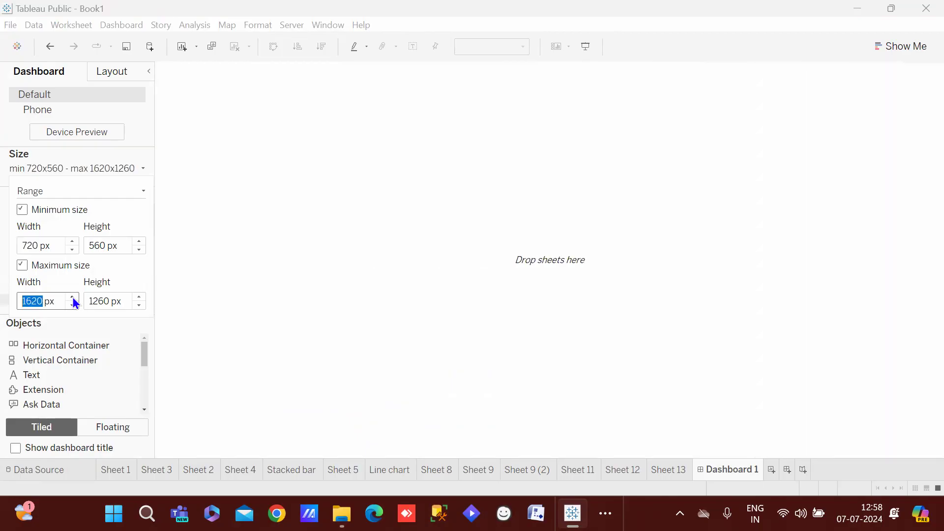
{"action": "left_click", "coordinate": [72, 306]}
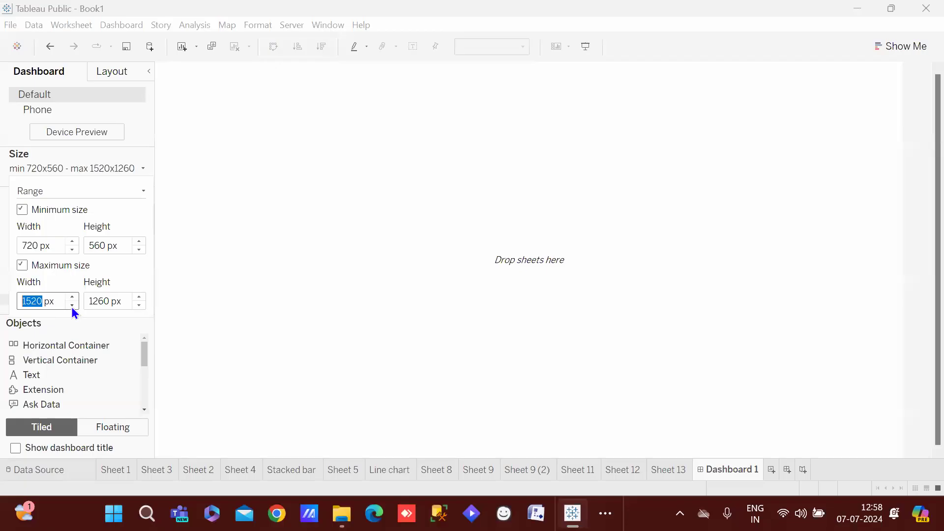
{"action": "left_click", "coordinate": [432, 145]}
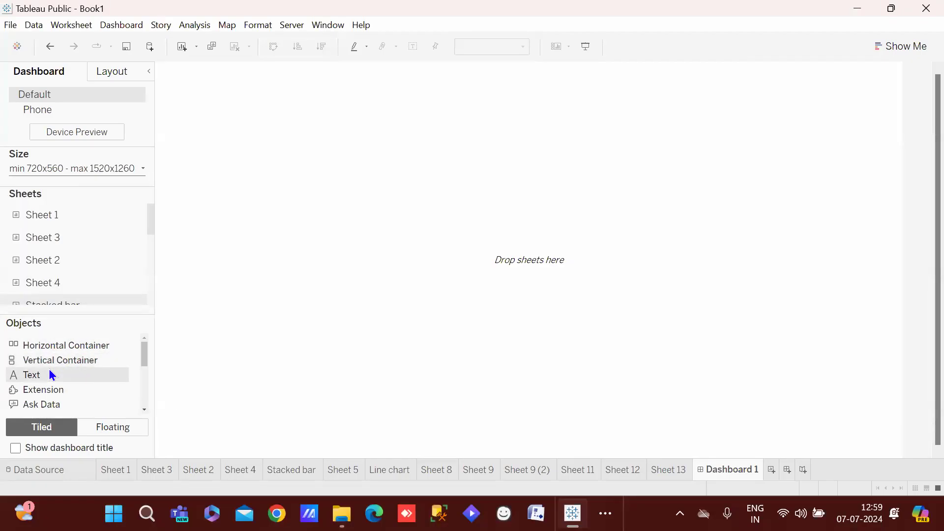
Place Sheet 1's city sales chart on the dashboard as a tiled item
{"action": "mouse_move", "coordinate": [55, 346]}
{"action": "left_mouse_down"}
{"action": "mouse_move", "coordinate": [255, 167]}
{"action": "mouse_move", "coordinate": [58, 345]}
{"action": "left_mouse_up"}
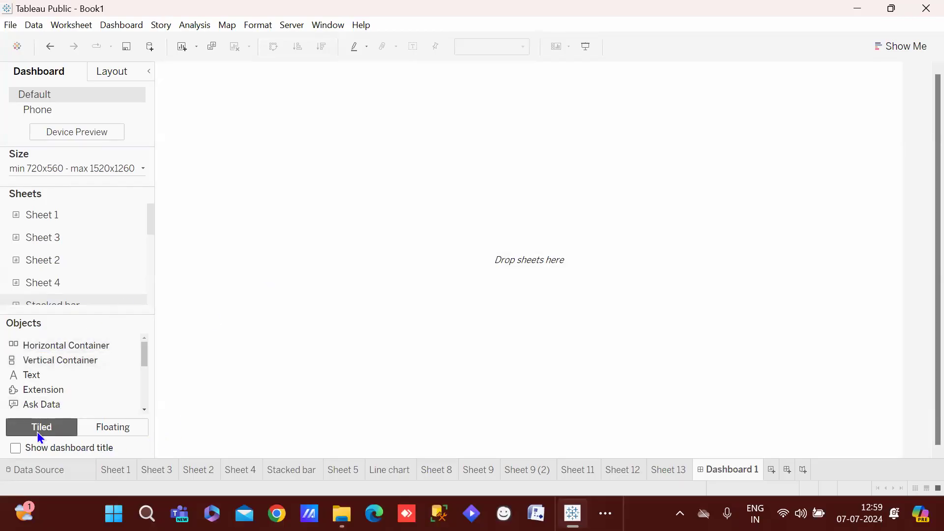
{"action": "left_click", "coordinate": [111, 428]}
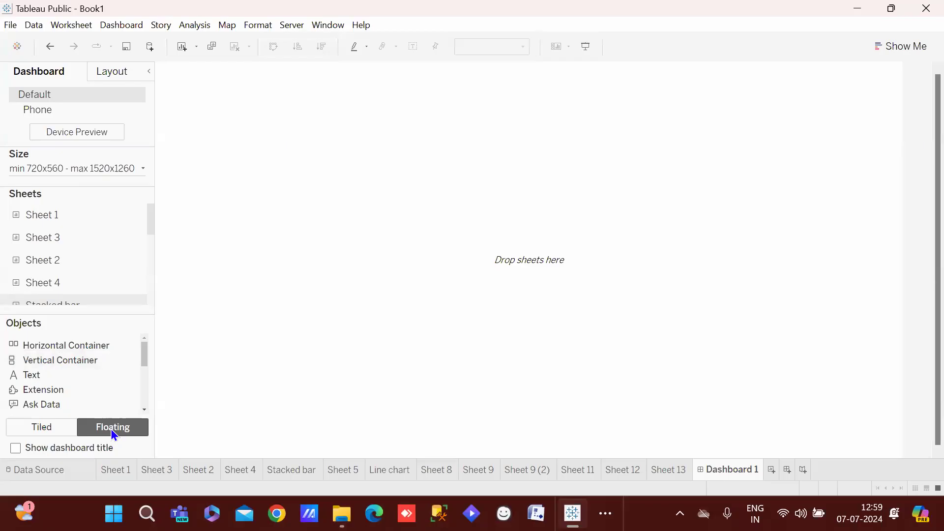
{"action": "left_click", "coordinate": [55, 427]}
{"action": "mouse_move", "coordinate": [5, 235]}
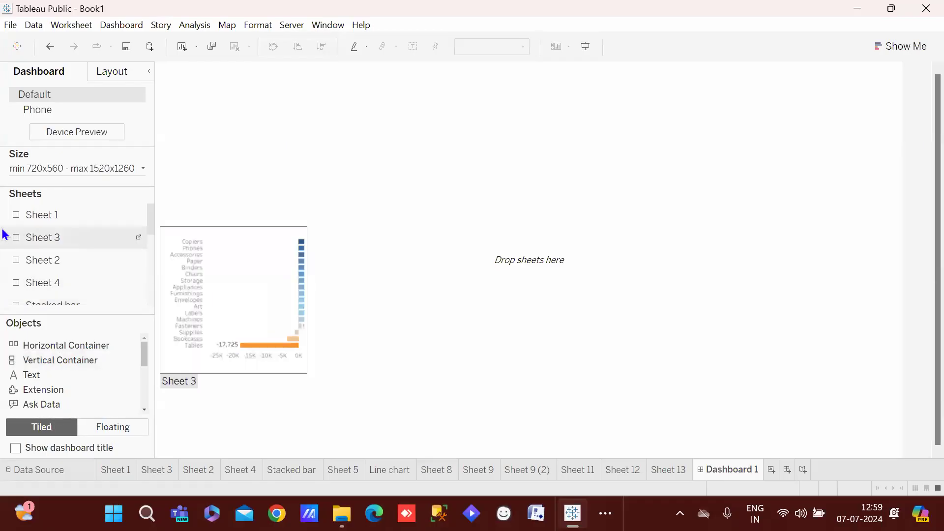
{"action": "left_click_drag", "start_coordinate": [19, 216], "coordinate": [299, 160]}
Undo a tiled Sheet 3 drop and float Sheet 3's profit chart at top right
{"action": "mouse_move", "coordinate": [64, 260]}
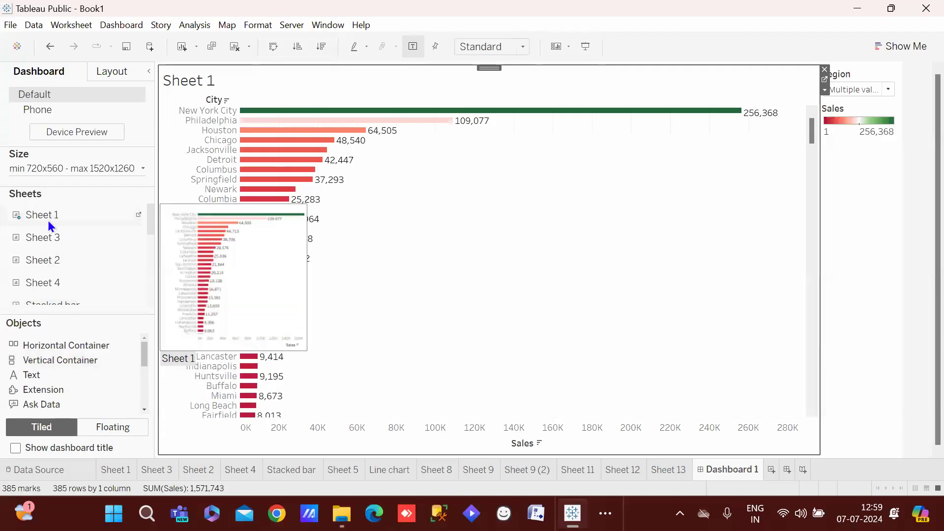
{"action": "left_click_drag", "start_coordinate": [40, 243], "coordinate": [435, 196]}
{"action": "left_click_drag", "start_coordinate": [517, 306], "coordinate": [249, 153]}
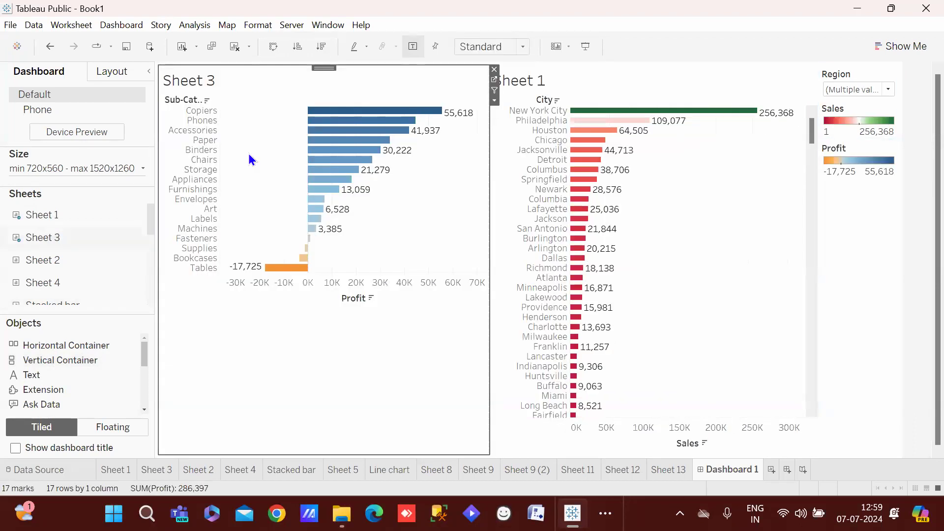
{"action": "key", "text": "ctrl+z"}
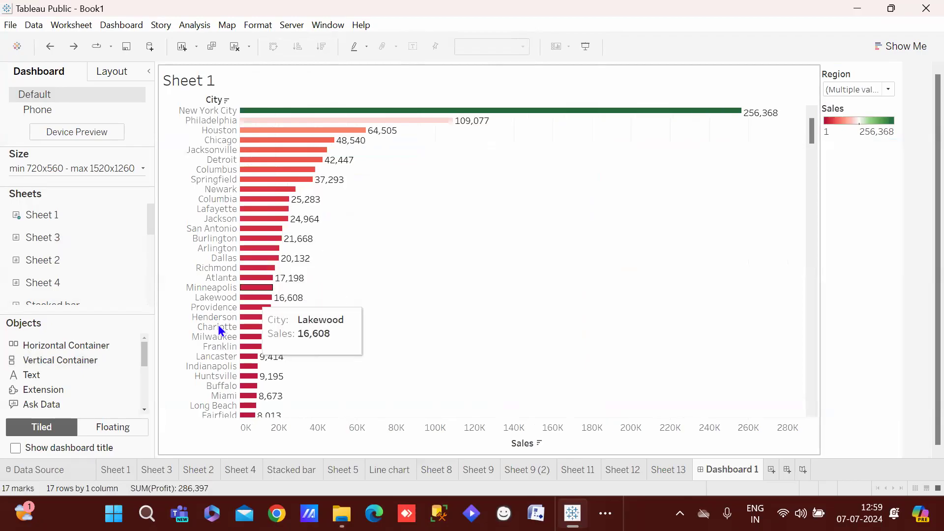
{"action": "left_click", "coordinate": [109, 427]}
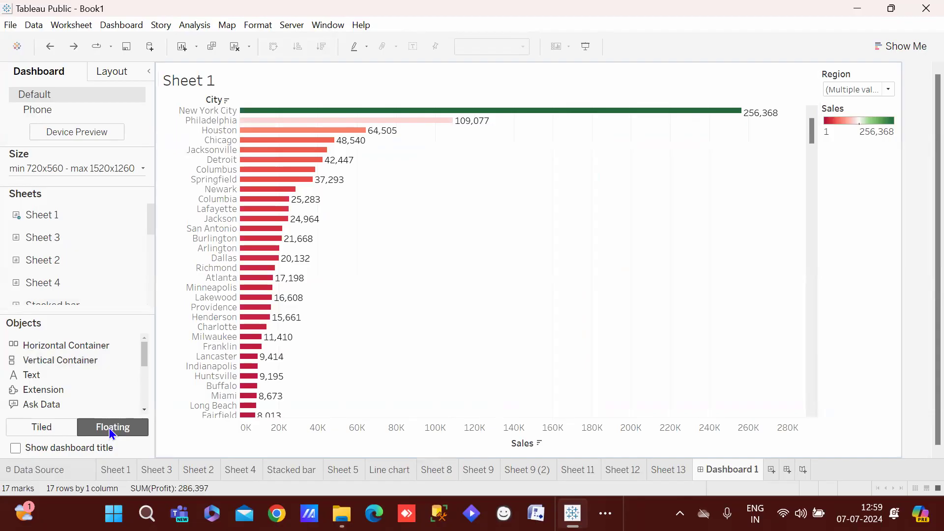
{"action": "left_click_drag", "start_coordinate": [43, 240], "coordinate": [505, 133]}
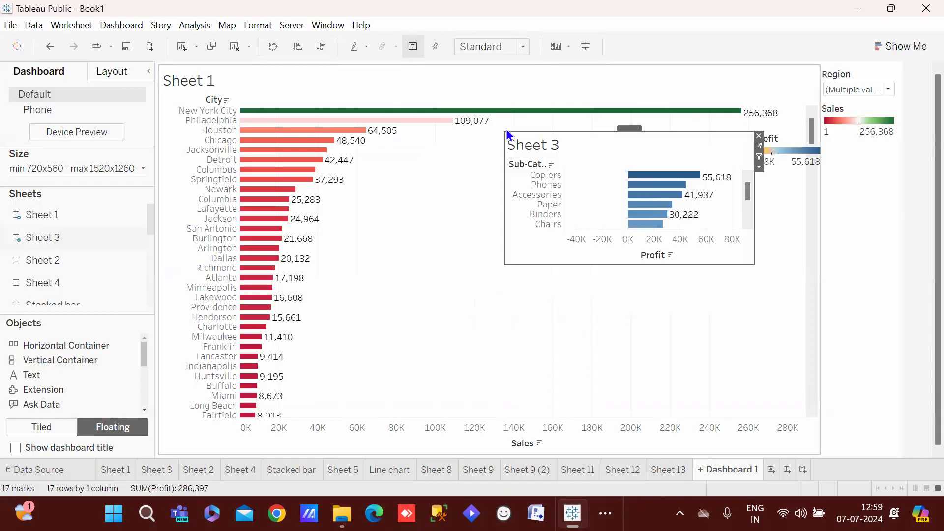
{"action": "left_click", "coordinate": [529, 74]}
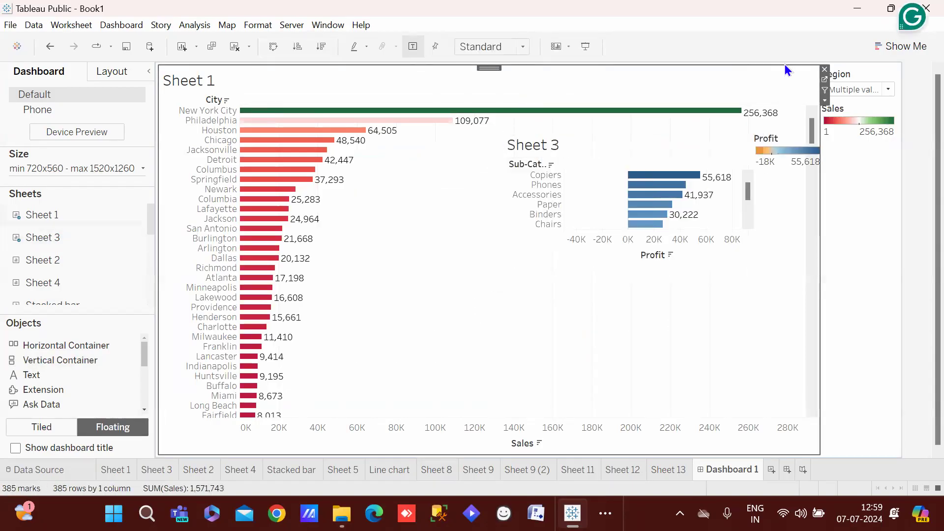
Clear the dashboard and float Sheet 1 at top left, stretched taller
{"action": "key", "text": "ctrl+z"}
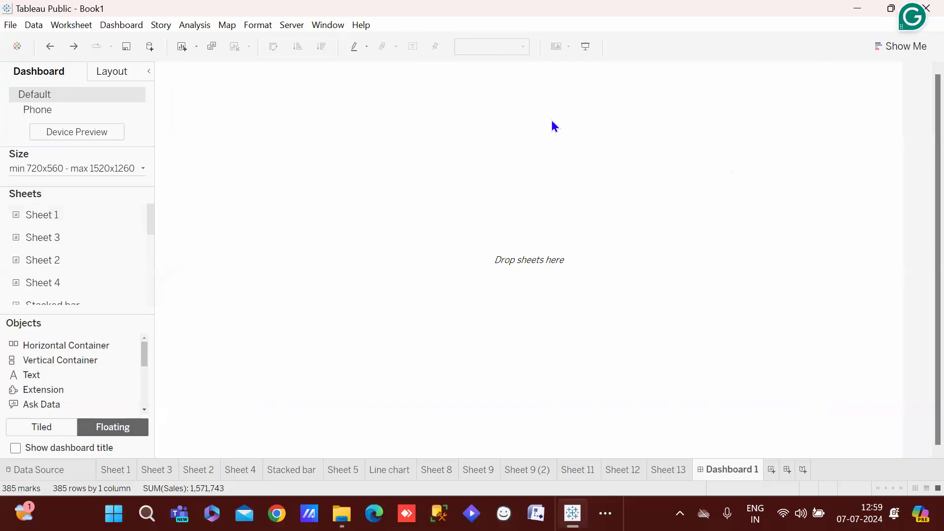
{"action": "left_click_drag", "start_coordinate": [51, 212], "coordinate": [161, 67]}
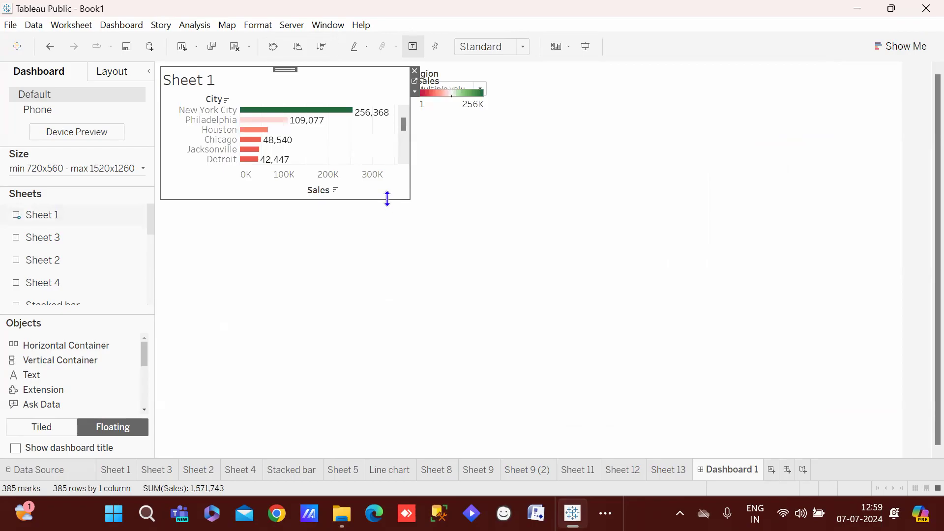
{"action": "left_click_drag", "start_coordinate": [387, 199], "coordinate": [388, 327]}
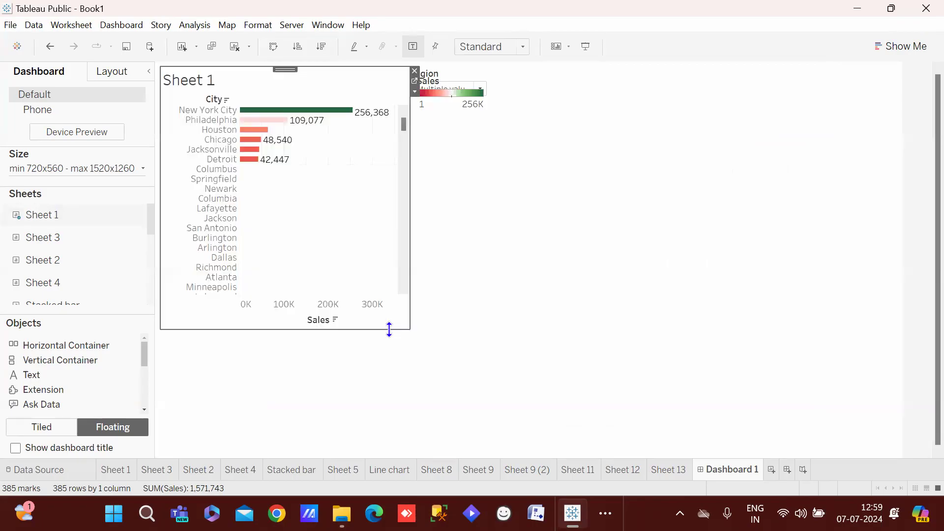
{"action": "left_click", "coordinate": [695, 313]}
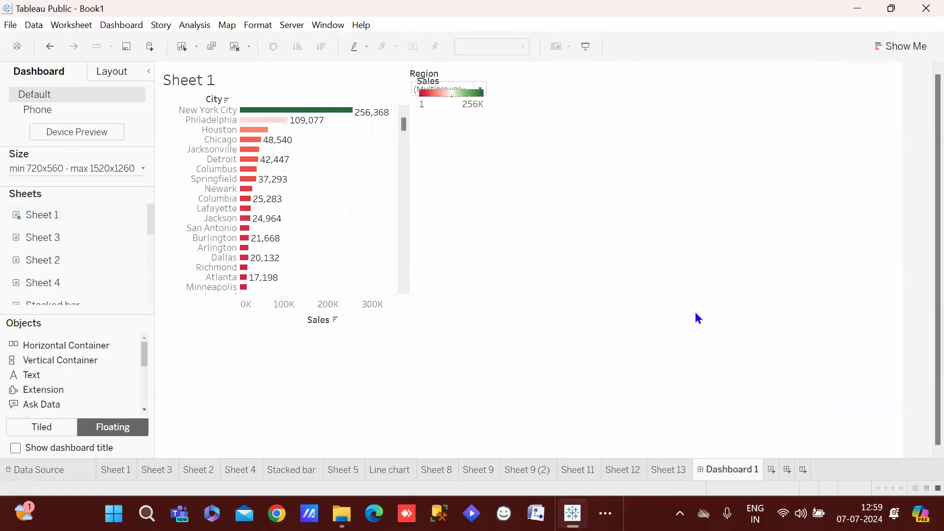
Remove the Region filter and Sales colour legend from the dashboard
{"action": "left_click", "coordinate": [477, 76]}
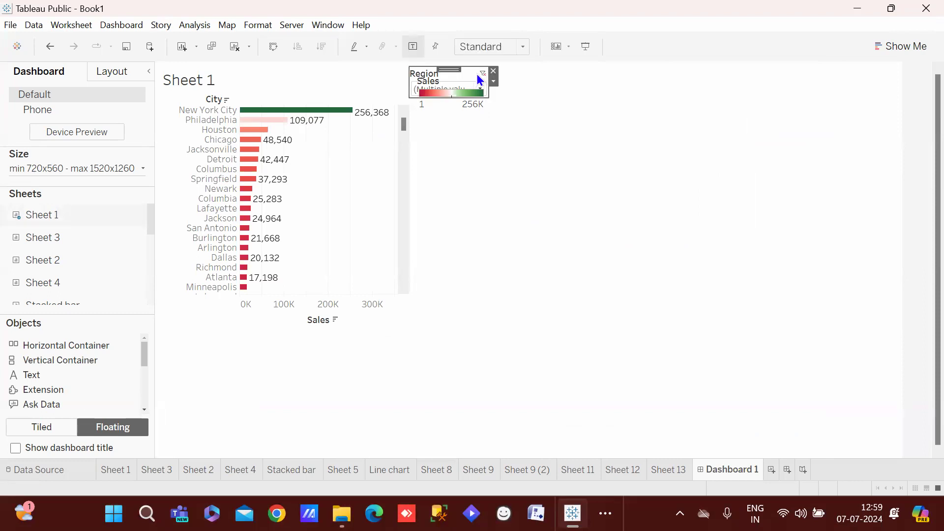
{"action": "left_click", "coordinate": [493, 71]}
{"action": "left_click", "coordinate": [471, 83]}
{"action": "left_click", "coordinate": [490, 80]}
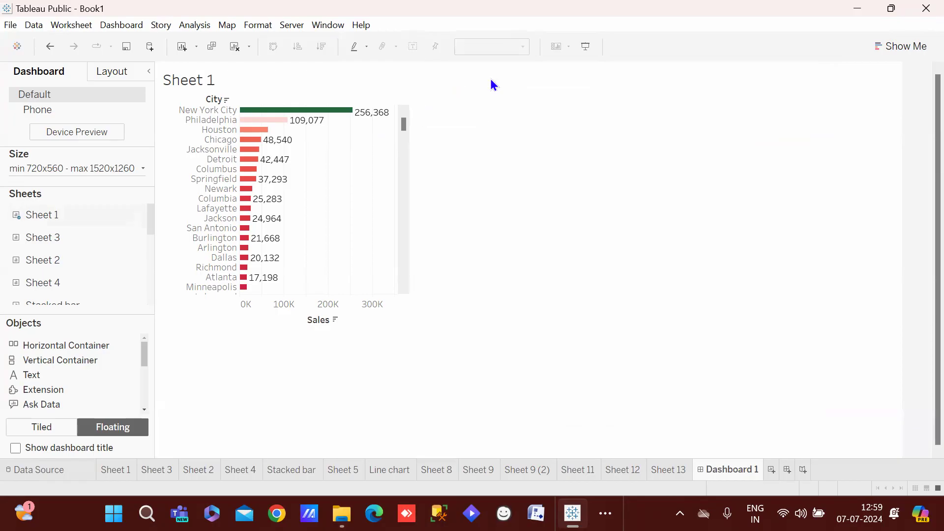
Float Sheet 2's state sales chart below Sheet 1, restoring it after an accidental removal
{"action": "mouse_move", "coordinate": [47, 257]}
{"action": "left_click_drag", "start_coordinate": [47, 258], "coordinate": [172, 326]}
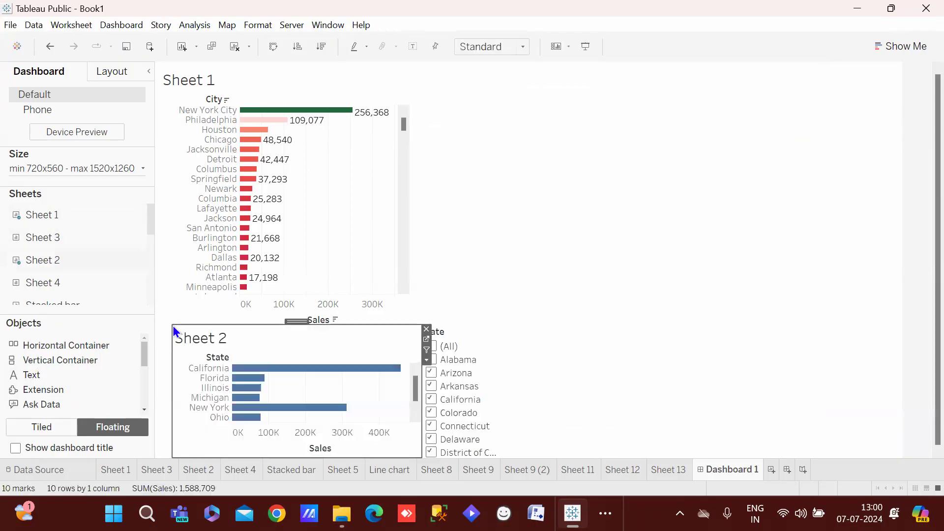
{"action": "left_click", "coordinate": [427, 329]}
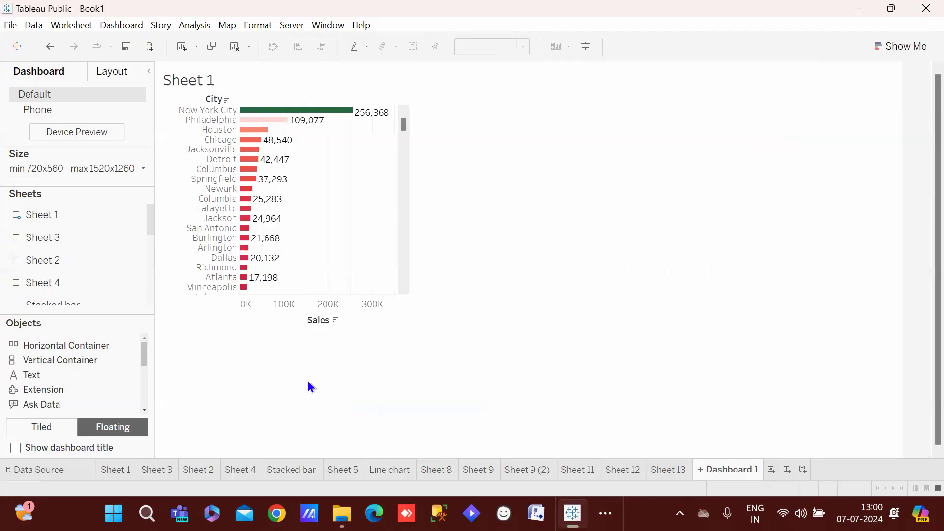
{"action": "key", "text": "ctrl+z"}
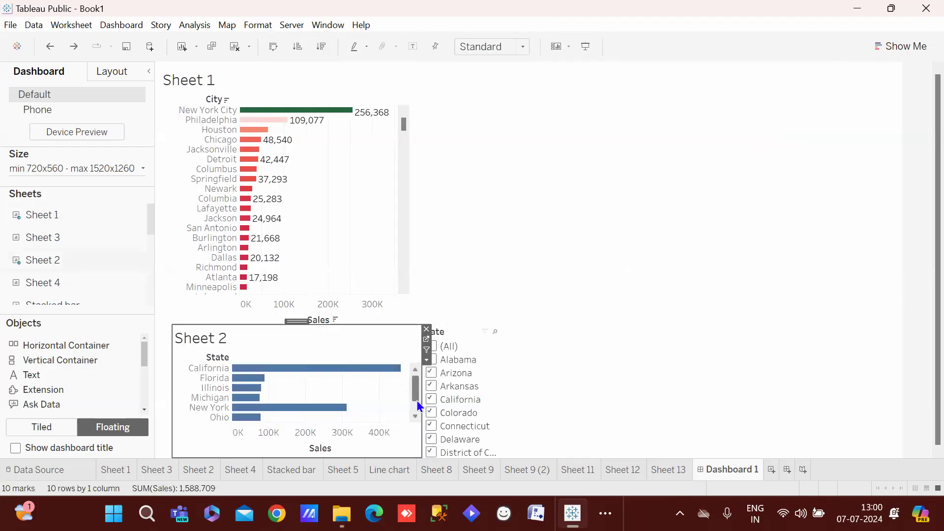
Remove the State filter card, then check the Sheet 1 worksheet and return to Dashboard 1
{"action": "left_click", "coordinate": [465, 337]}
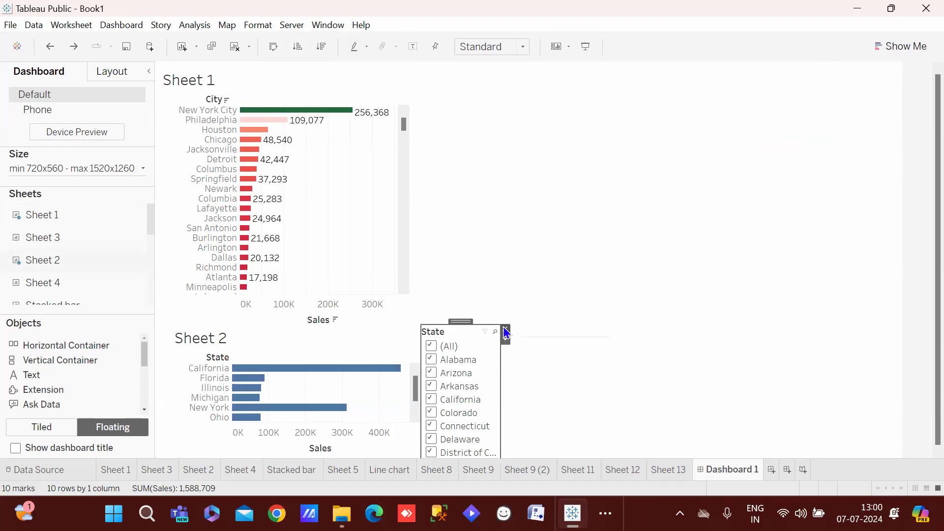
{"action": "left_click", "coordinate": [505, 331]}
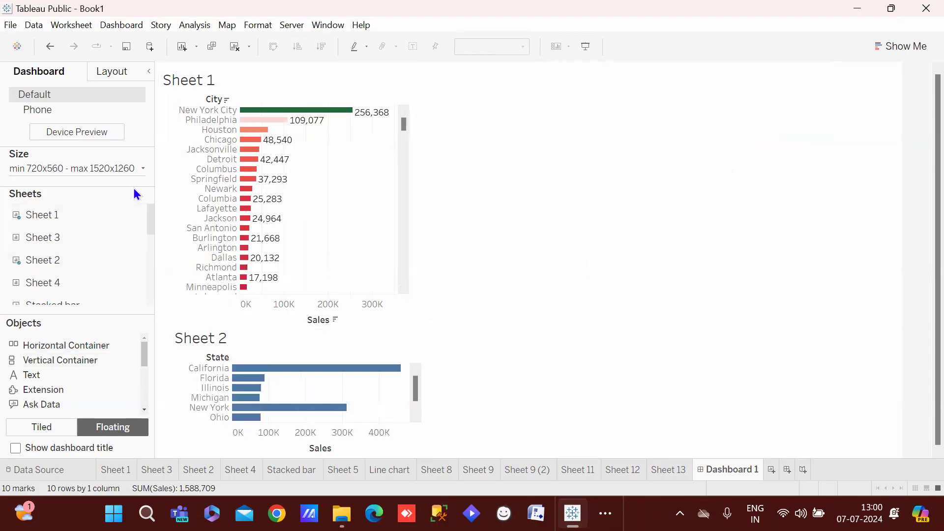
{"action": "left_click", "coordinate": [145, 223]}
{"action": "left_click", "coordinate": [146, 224]}
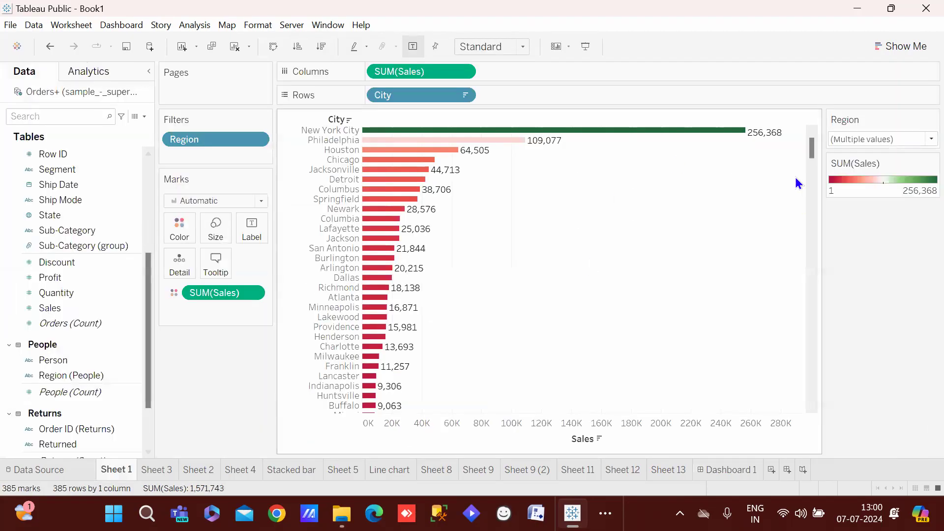
{"action": "left_click", "coordinate": [736, 472]}
{"action": "scroll", "coordinate": [149, 219], "scroll_direction": "down", "scroll_amount": 1}
Place Sheet 4's sub-category chart at the dashboard's lower right
{"action": "mouse_move", "coordinate": [78, 229]}
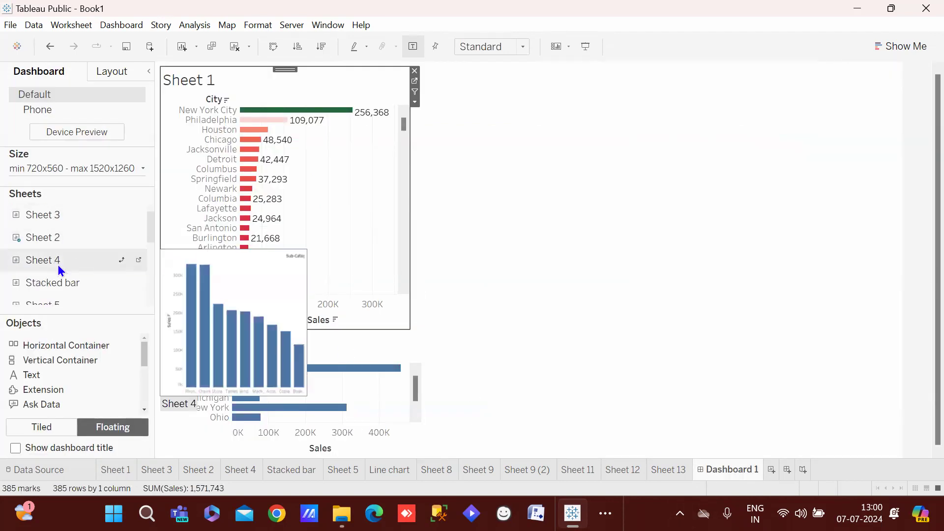
{"action": "left_click_drag", "start_coordinate": [55, 268], "coordinate": [433, 315]}
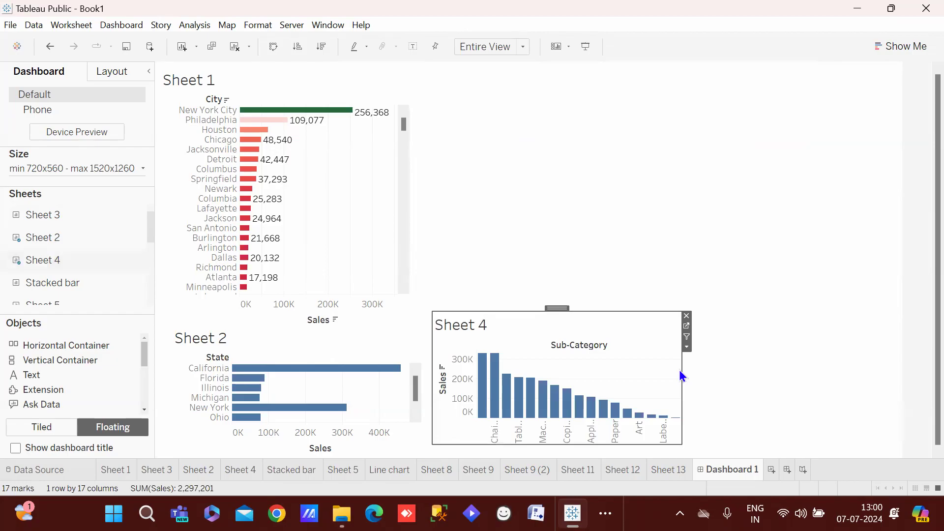
{"action": "left_click", "coordinate": [737, 383]}
Add the Line chart sheet and enlarge it across the upper right
{"action": "mouse_move", "coordinate": [22, 305]}
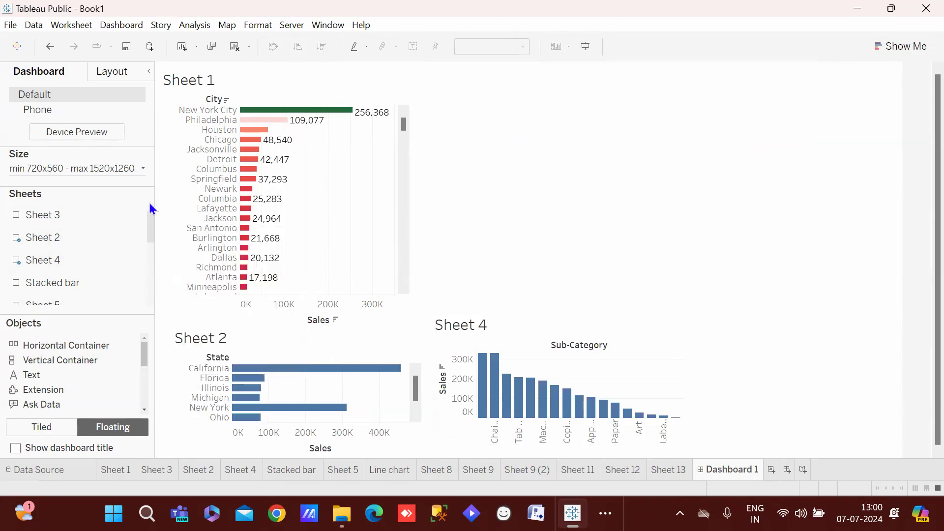
{"action": "left_click_drag", "start_coordinate": [149, 230], "coordinate": [151, 257]}
{"action": "mouse_move", "coordinate": [81, 235]}
{"action": "left_click_drag", "start_coordinate": [80, 235], "coordinate": [418, 104]}
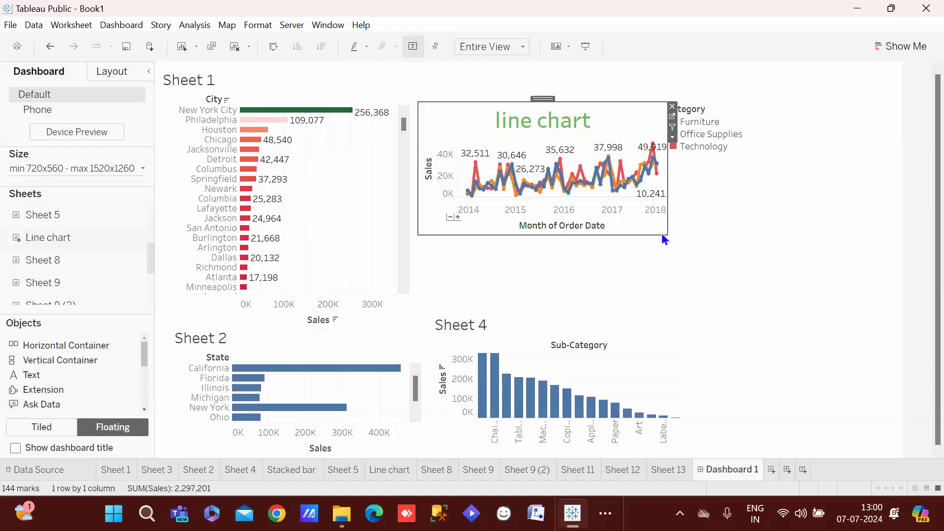
{"action": "left_click_drag", "start_coordinate": [663, 234], "coordinate": [899, 305]}
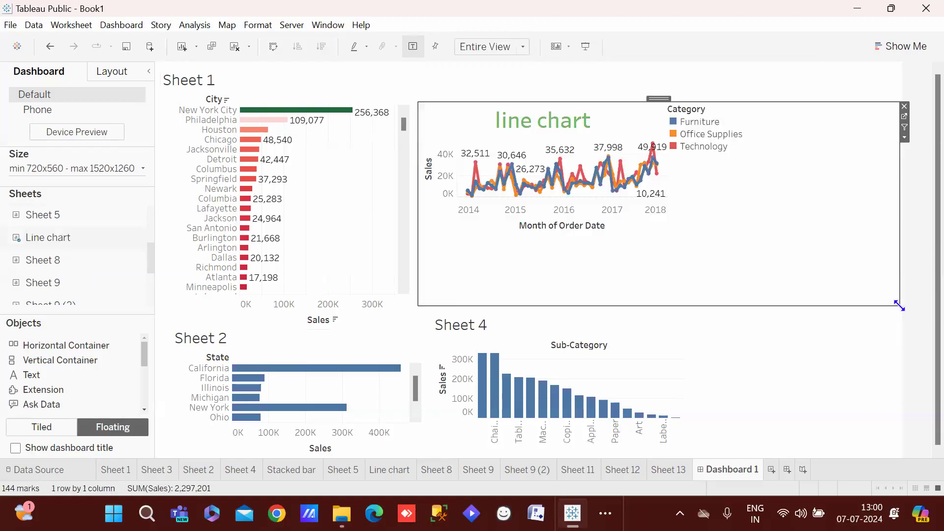
{"action": "left_click", "coordinate": [845, 383]}
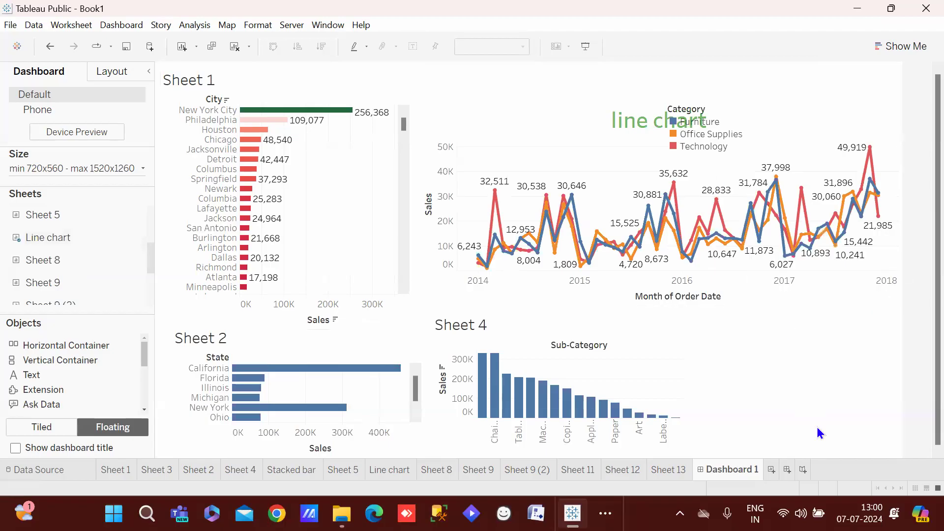
Add Sheet 11 fitted to Entire View and move it to the bottom right beside Sheet 4
{"action": "mouse_move", "coordinate": [141, 239]}
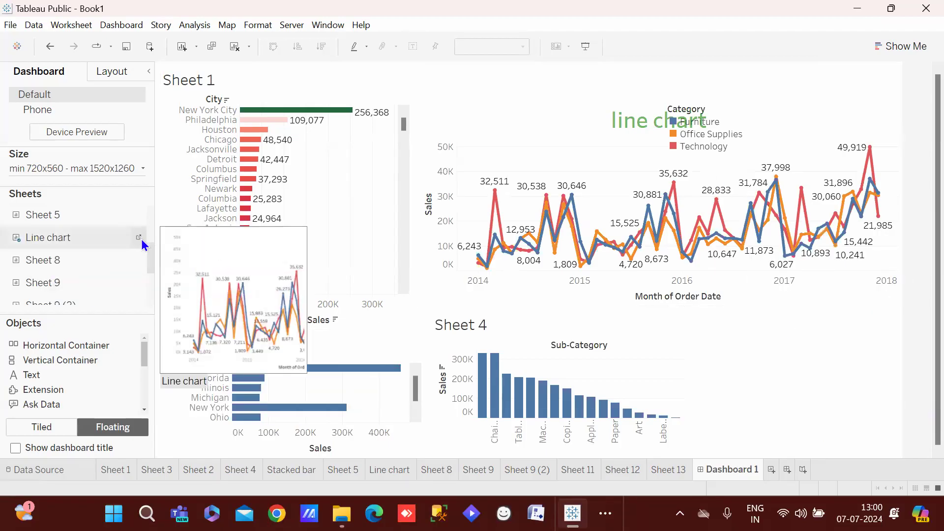
{"action": "left_click_drag", "start_coordinate": [149, 259], "coordinate": [149, 293]}
{"action": "mouse_move", "coordinate": [102, 270]}
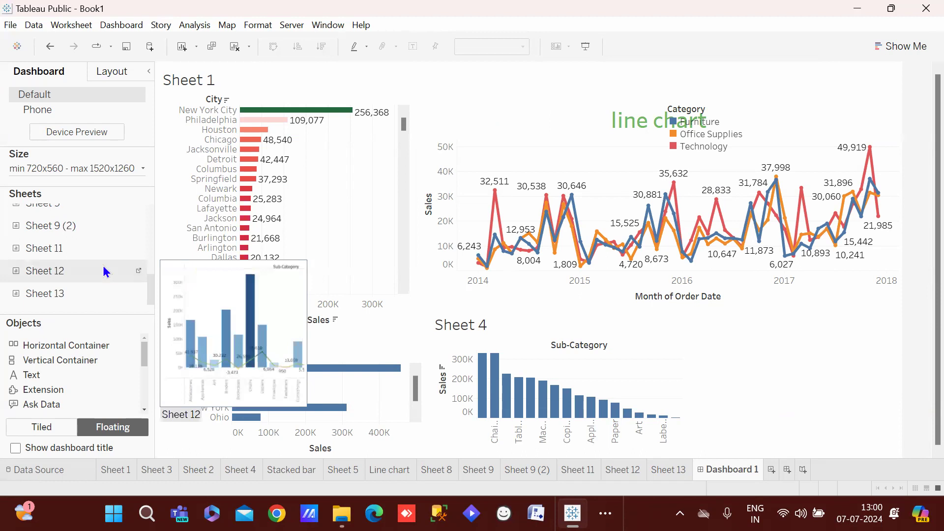
{"action": "double_click", "coordinate": [76, 248]}
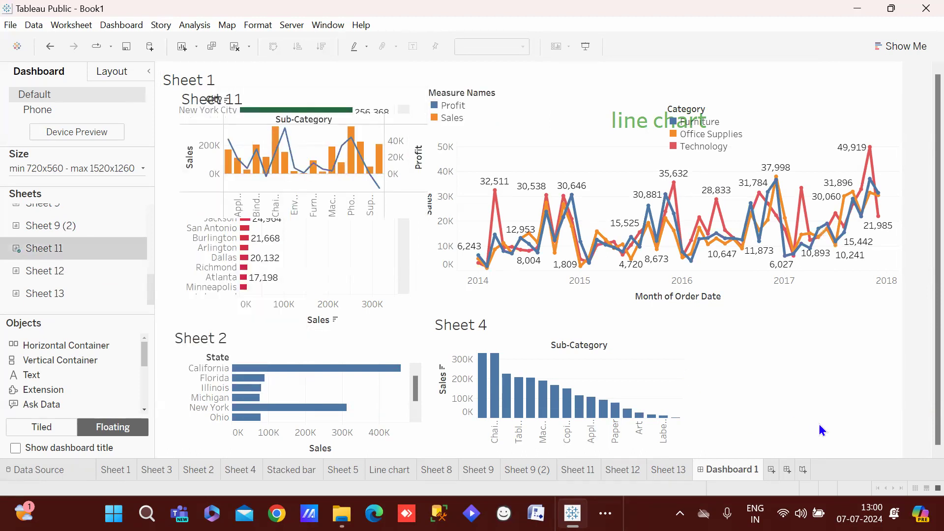
{"action": "left_click", "coordinate": [349, 91]}
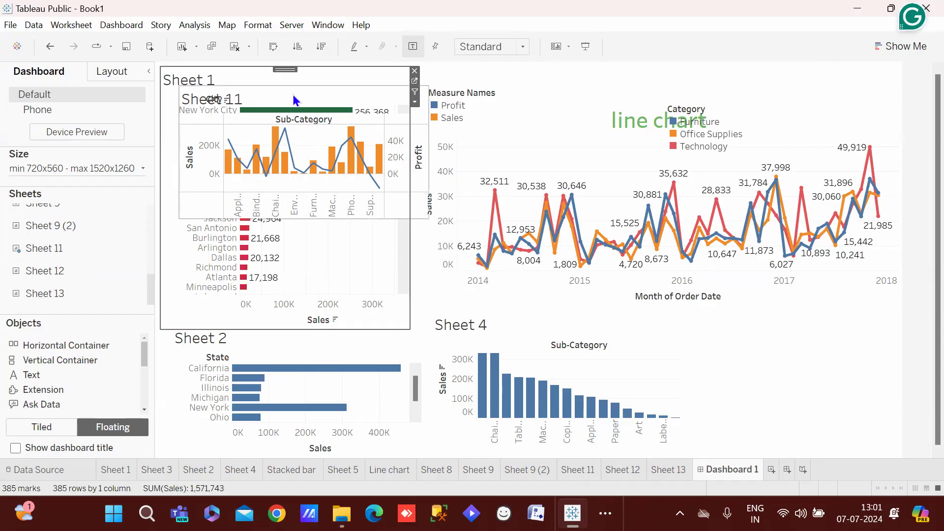
{"action": "left_click", "coordinate": [332, 102]}
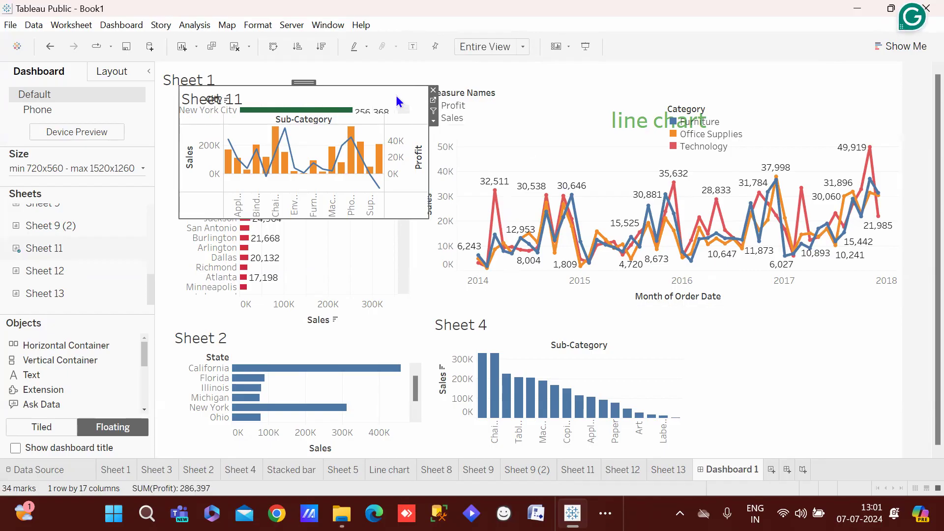
{"action": "left_click_drag", "start_coordinate": [310, 81], "coordinate": [790, 308]}
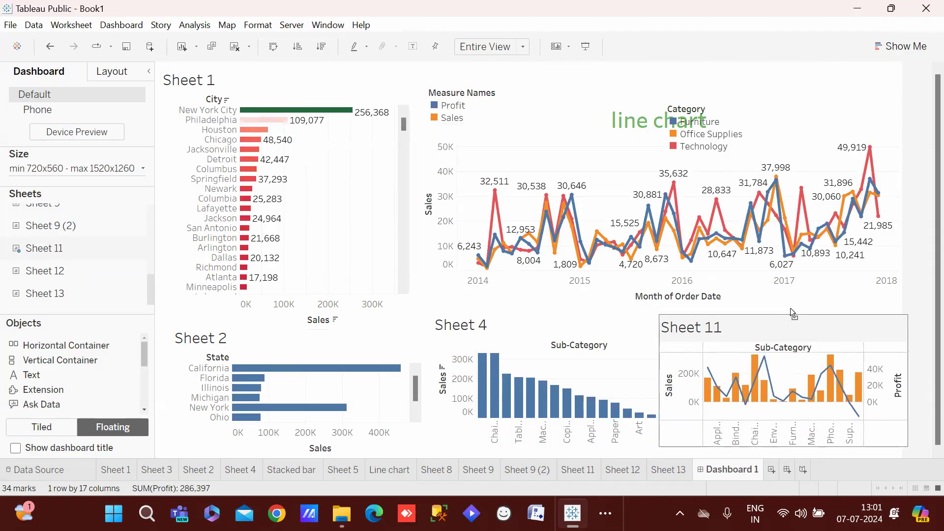
{"action": "left_click", "coordinate": [845, 77]}
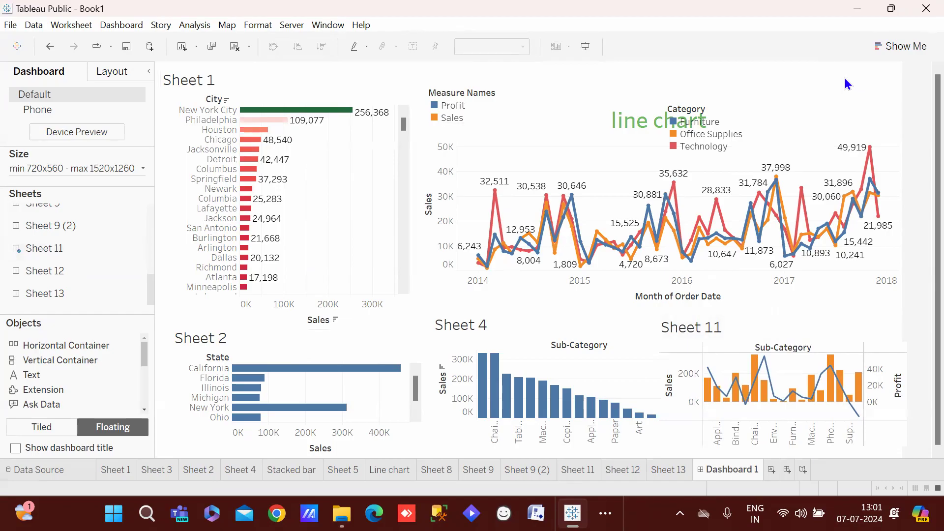
{"action": "scroll", "coordinate": [922, 222], "scroll_direction": "down", "scroll_amount": 1}
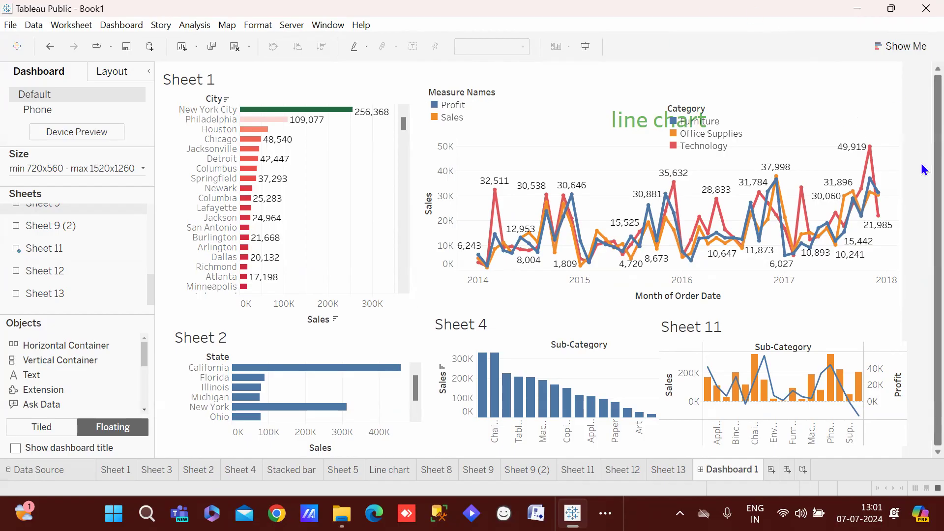
{"action": "mouse_move", "coordinate": [280, 209]}
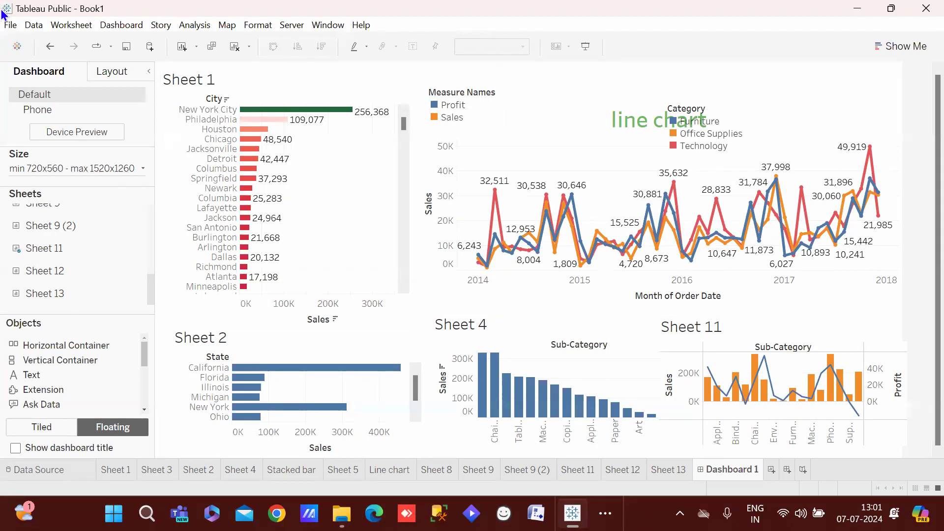
{"action": "left_click", "coordinate": [12, 23]}
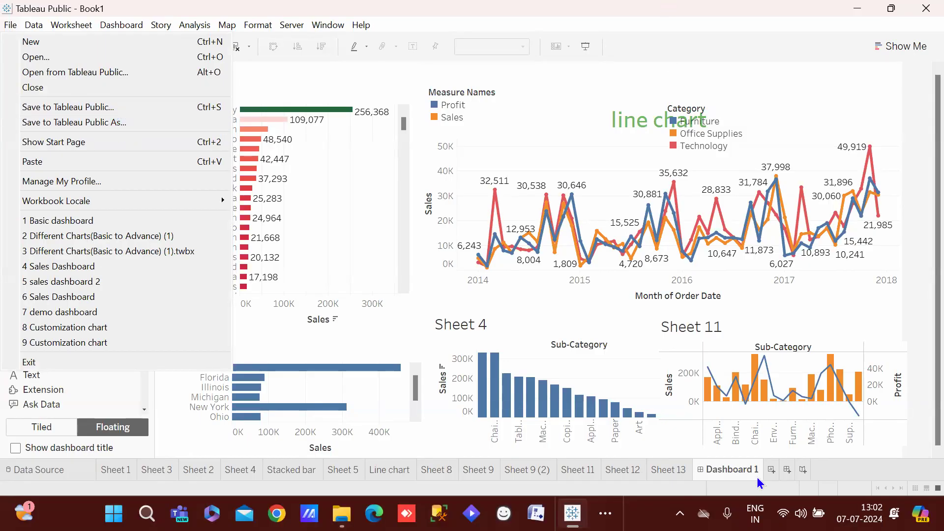
{"action": "left_click", "coordinate": [668, 473]}
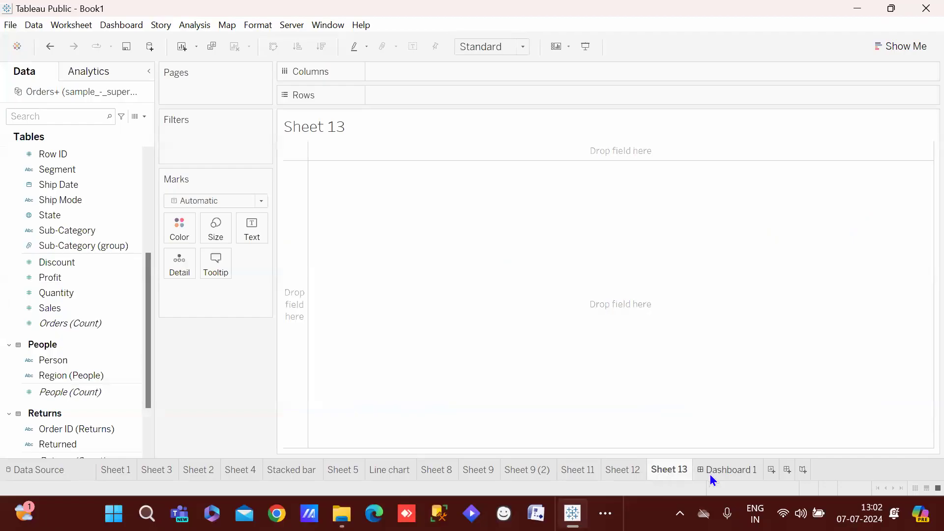
{"action": "left_click", "coordinate": [709, 473]}
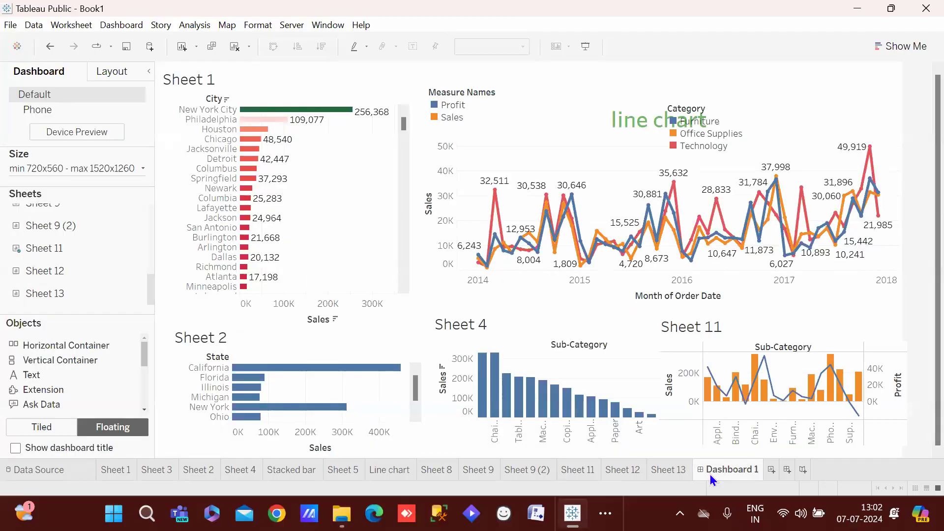
Start a new story and add Sheet 1, Sheet 3 and Sheet 2 as its first three points
{"action": "left_click", "coordinate": [802, 470]}
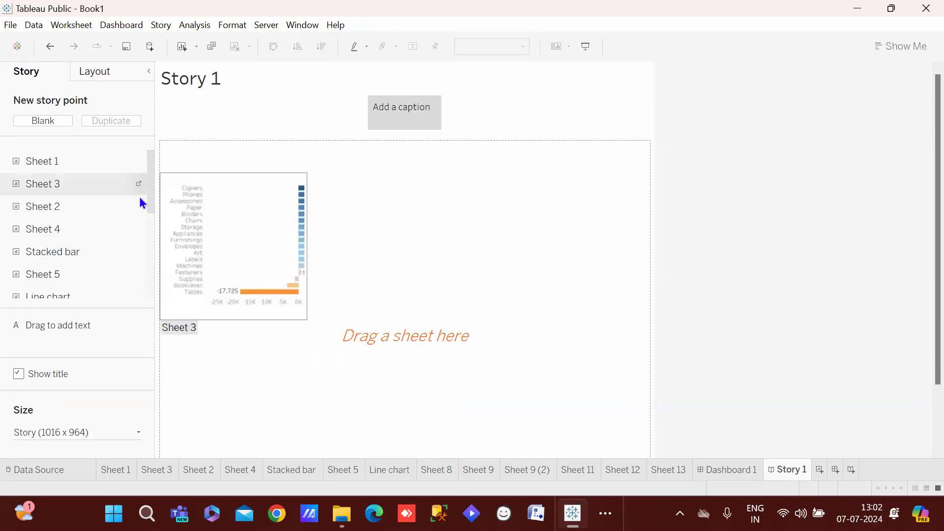
{"action": "left_click_drag", "start_coordinate": [61, 161], "coordinate": [441, 99]}
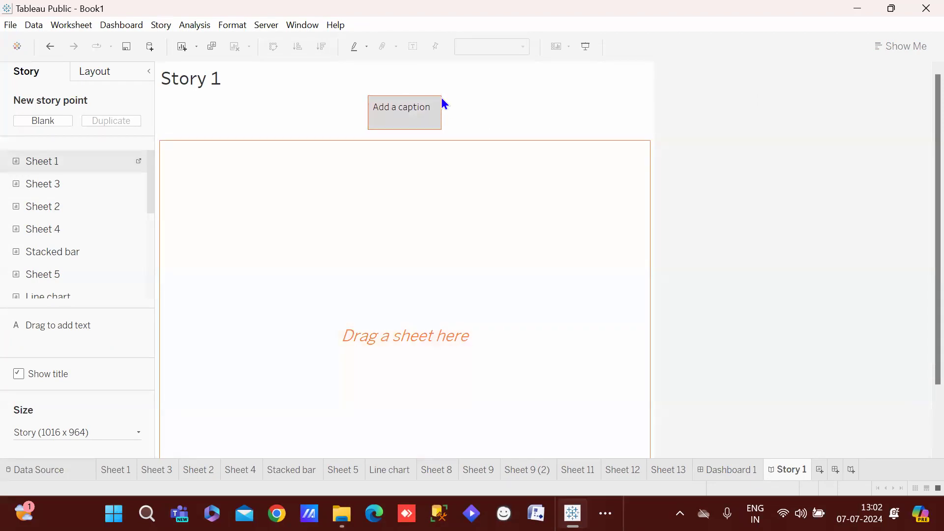
{"action": "left_click_drag", "start_coordinate": [60, 184], "coordinate": [444, 95]}
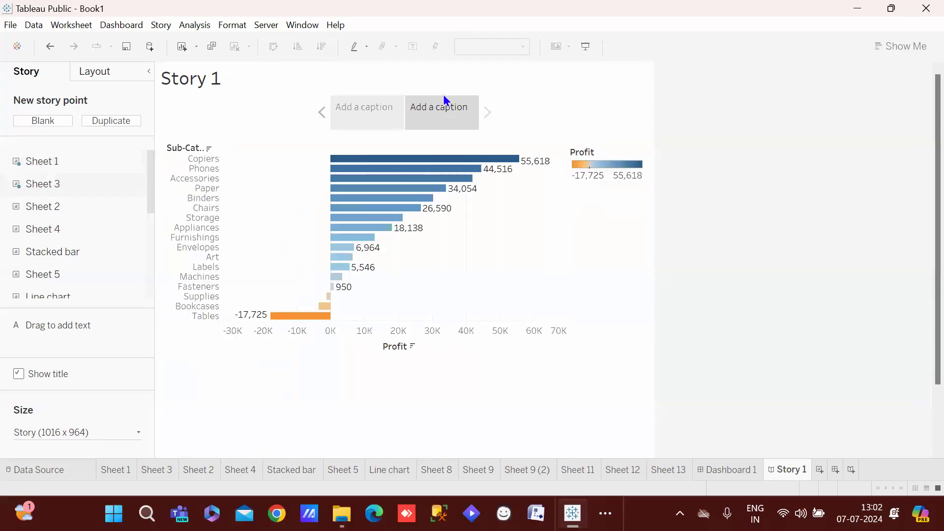
{"action": "mouse_move", "coordinate": [60, 213]}
{"action": "mouse_move", "coordinate": [60, 213]}
{"action": "left_mouse_down"}
{"action": "mouse_move", "coordinate": [487, 103]}
{"action": "mouse_move", "coordinate": [481, 94]}
{"action": "left_mouse_up"}
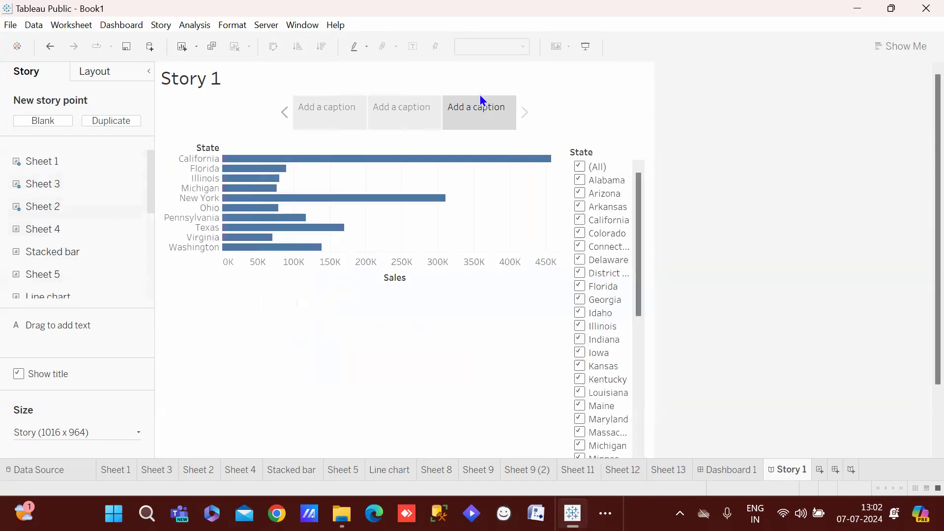
Add Stacked bar, Line chart and Dashboard 1 as the fourth, fifth and sixth story points
{"action": "mouse_move", "coordinate": [46, 255]}
{"action": "mouse_move", "coordinate": [43, 254]}
{"action": "left_mouse_down"}
{"action": "mouse_move", "coordinate": [432, 173]}
{"action": "mouse_move", "coordinate": [515, 96]}
{"action": "left_mouse_up"}
{"action": "mouse_move", "coordinate": [97, 291]}
{"action": "mouse_move", "coordinate": [96, 294]}
{"action": "left_mouse_down"}
{"action": "mouse_move", "coordinate": [503, 149]}
{"action": "mouse_move", "coordinate": [554, 100]}
{"action": "left_mouse_up"}
{"action": "left_click_drag", "start_coordinate": [139, 183], "coordinate": [147, 315]}
{"action": "left_click_drag", "start_coordinate": [93, 291], "coordinate": [676, 152]}
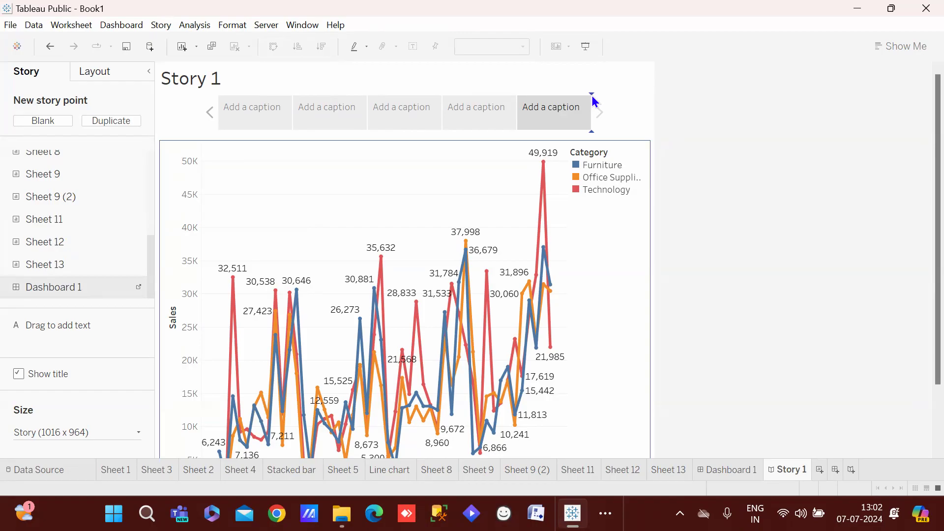
{"action": "left_click_drag", "start_coordinate": [592, 97], "coordinate": [592, 98]}
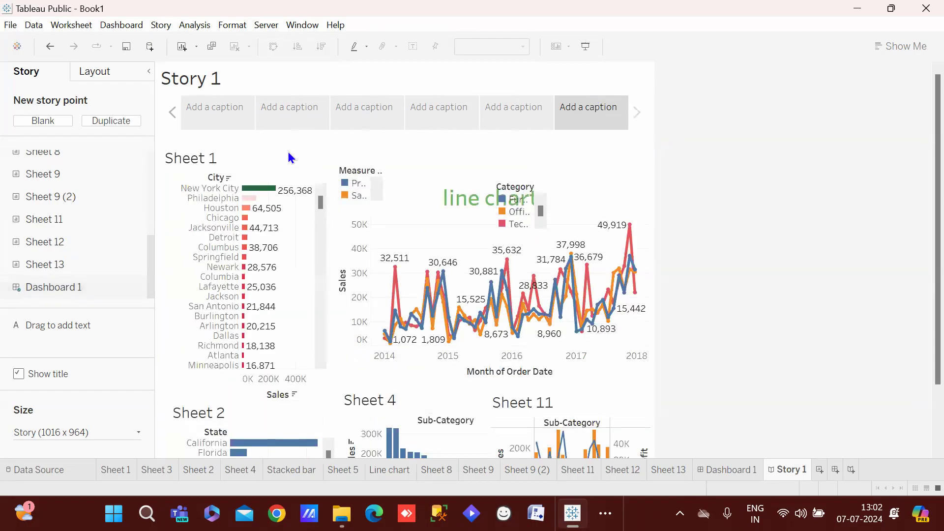
Return to the first story point and present Story 1 full screen
{"action": "left_click", "coordinate": [234, 116]}
{"action": "left_click", "coordinate": [247, 119]}
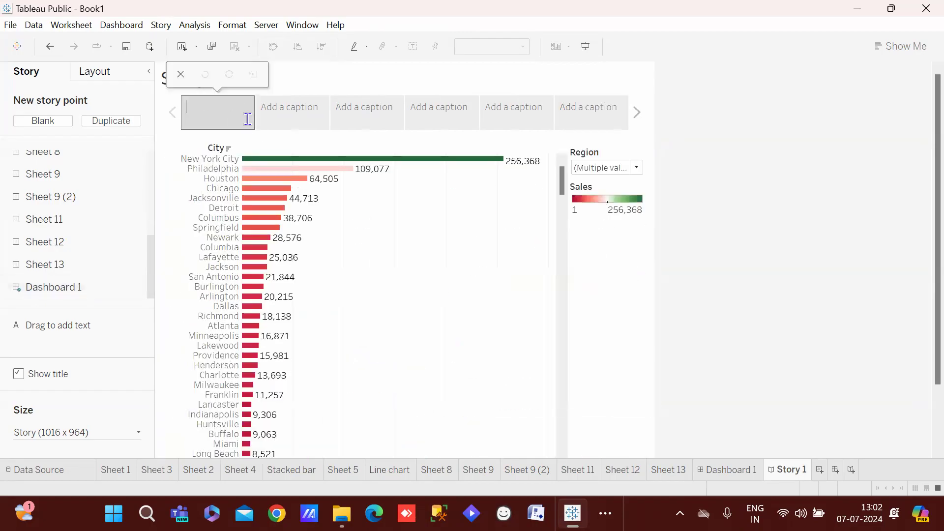
{"action": "left_click", "coordinate": [591, 46]}
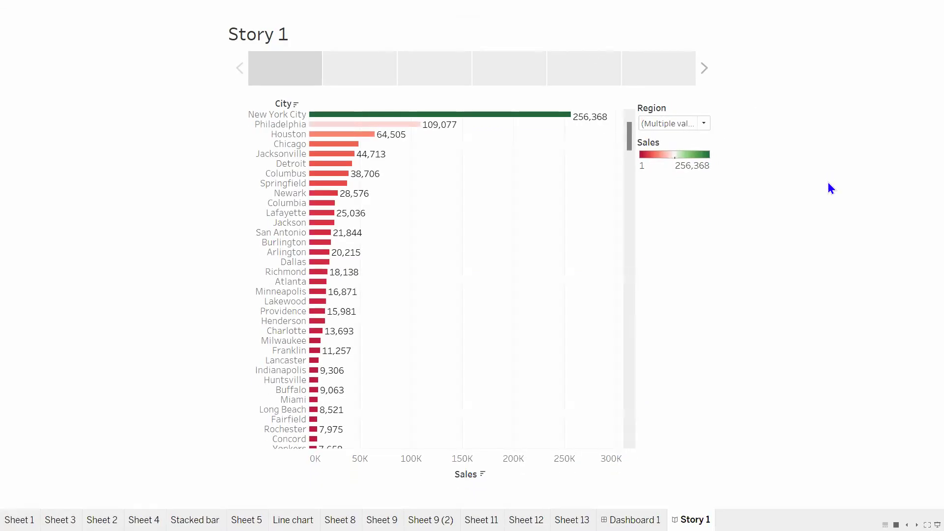
{"action": "key", "text": "Right"}
{"action": "key", "text": "Left"}
Advance to the line chart point, exit the presentation and switch to Dashboard 1
{"action": "key", "text": "Right"}
{"action": "key", "text": "Right"}
{"action": "key", "text": "Right"}
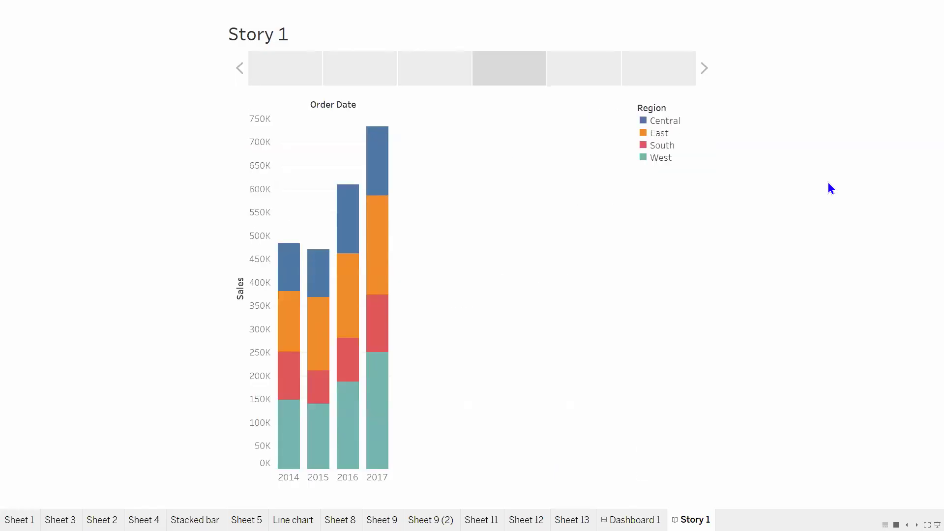
{"action": "key", "text": "Right"}
{"action": "key", "text": "Right"}
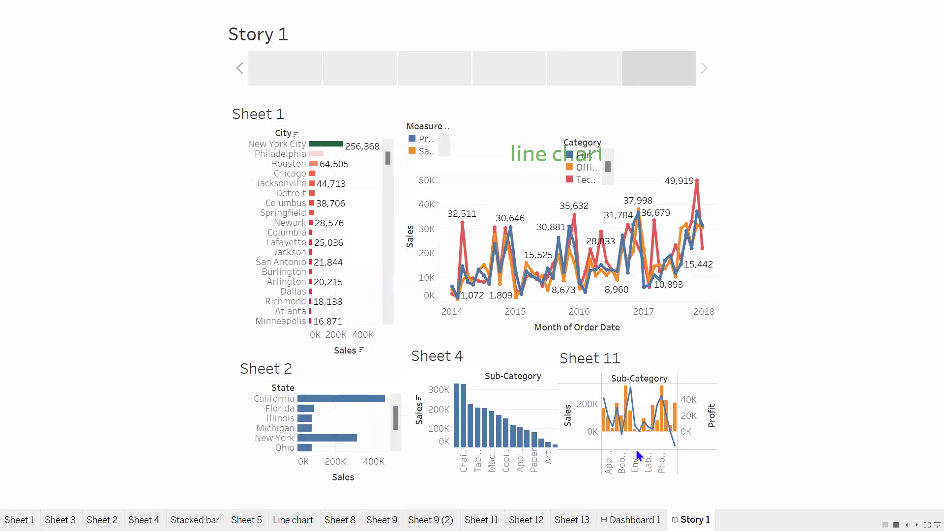
{"action": "key", "text": "Escape"}
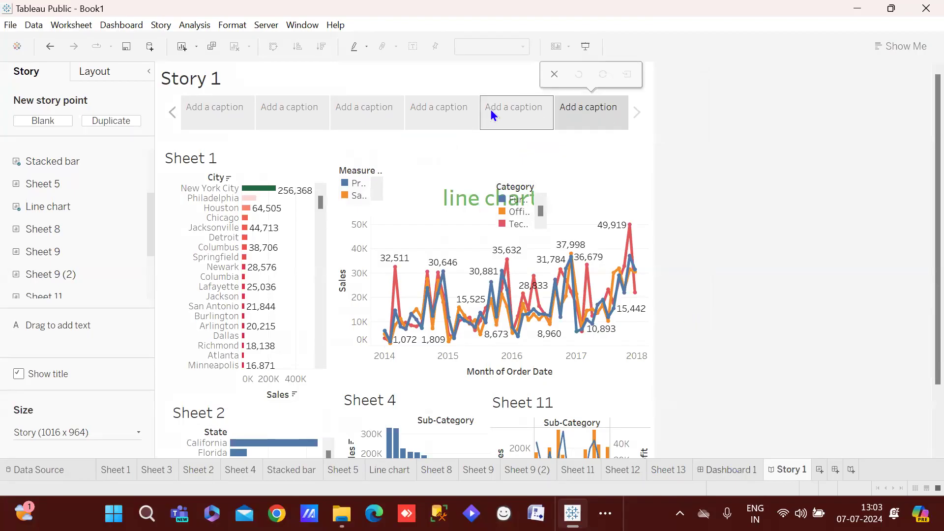
{"action": "left_click", "coordinate": [730, 468]}
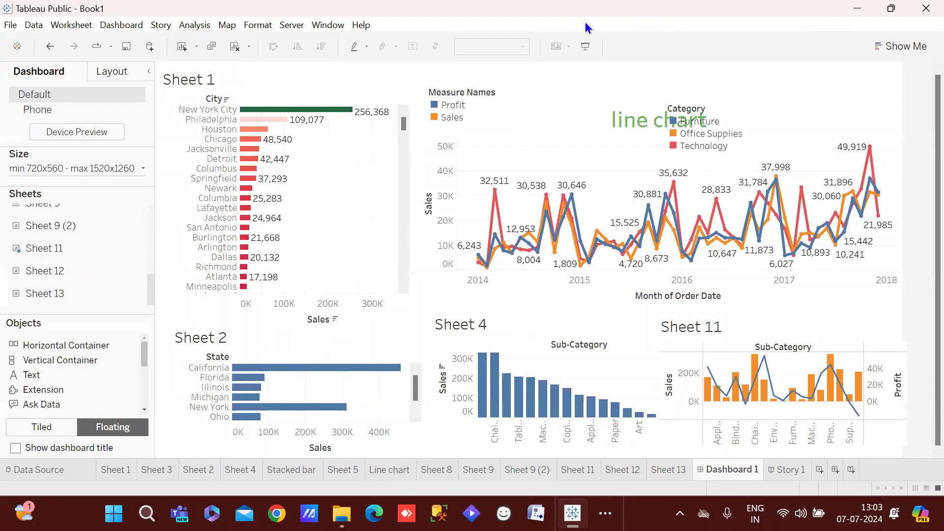
Choose Save to Tableau Public from the File menu
{"action": "left_click", "coordinate": [10, 25]}
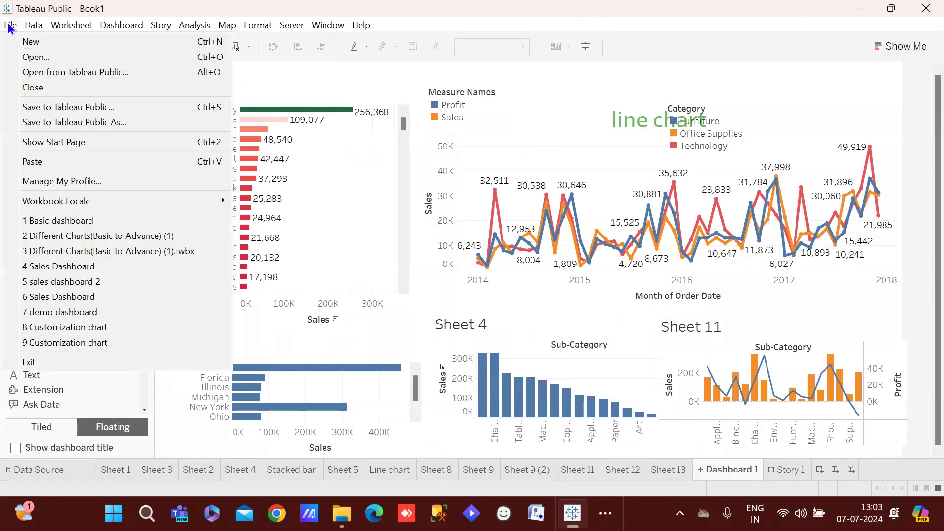
{"action": "mouse_move", "coordinate": [34, 24]}
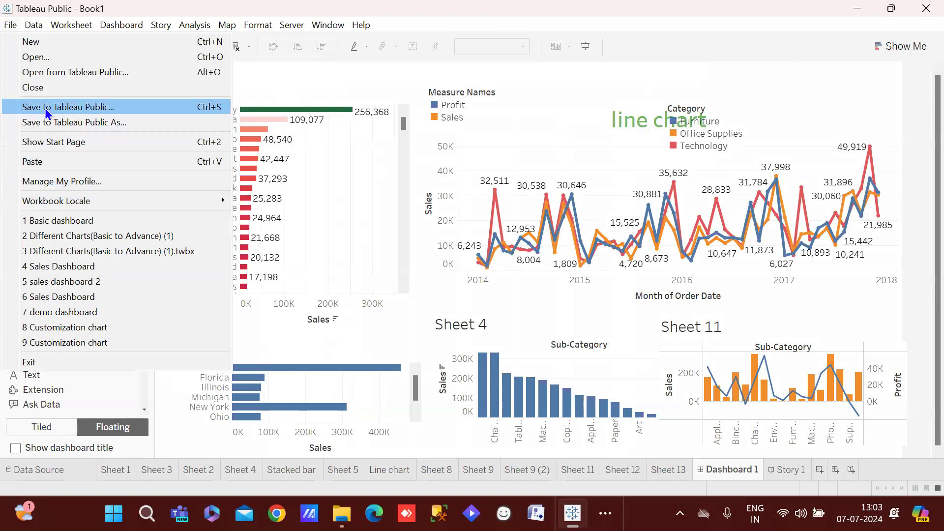
{"action": "left_click", "coordinate": [47, 113]}
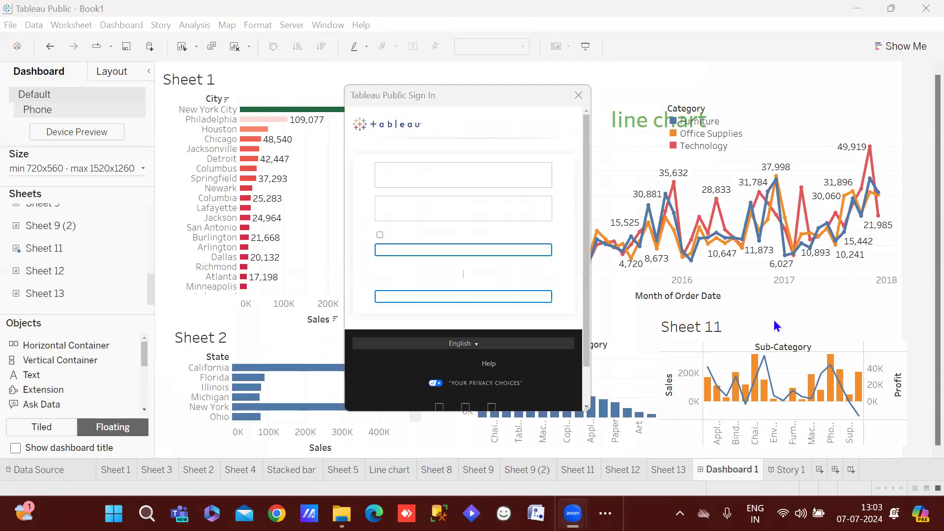
Sign in to Tableau Public with the account e-mail and password
{"action": "left_click", "coordinate": [475, 203]}
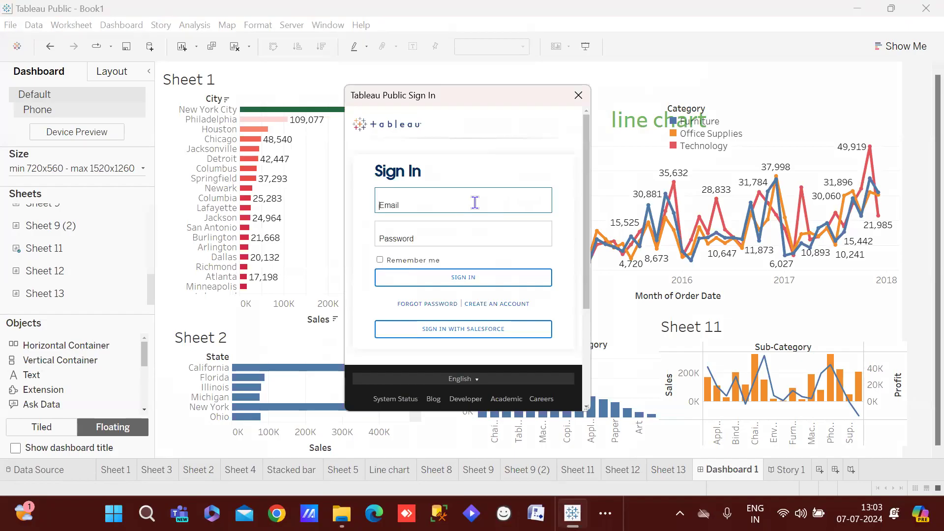
{"action": "left_click", "coordinate": [457, 237]}
{"action": "type", "text": "********"}
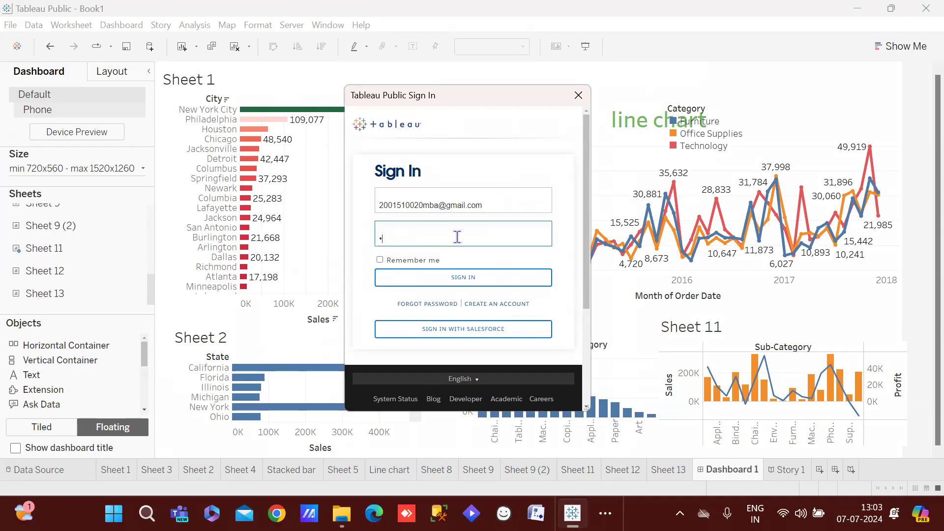
{"action": "type", "text": "***"}
{"action": "type", "text": "••"}
{"action": "left_click", "coordinate": [455, 278]}
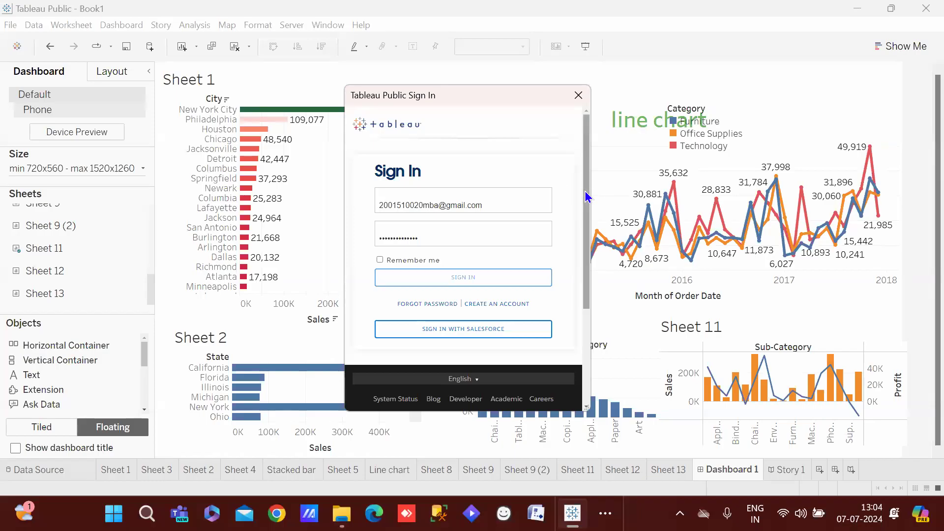
{"action": "mouse_move", "coordinate": [585, 197]}
{"action": "left_mouse_down"}
{"action": "mouse_move", "coordinate": [586, 228]}
{"action": "mouse_move", "coordinate": [583, 184]}
{"action": "left_mouse_up"}
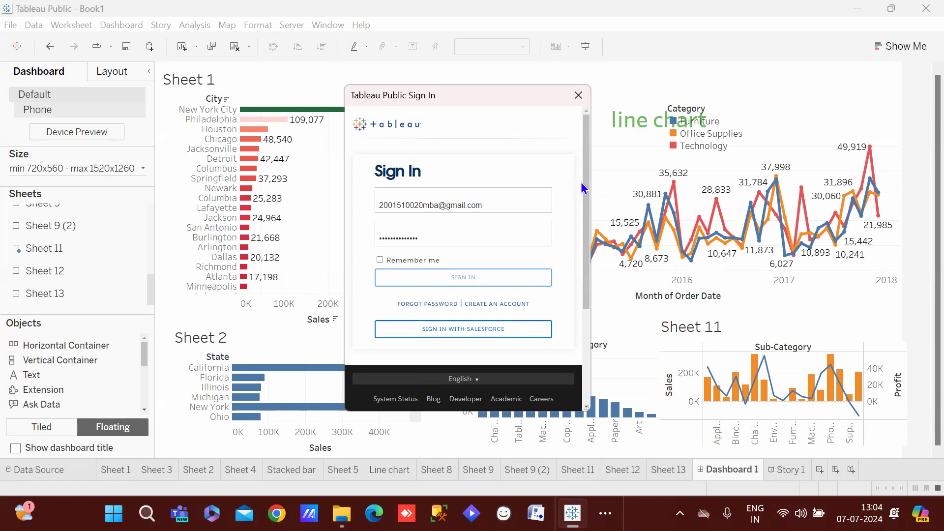
{"action": "left_click", "coordinate": [473, 273]}
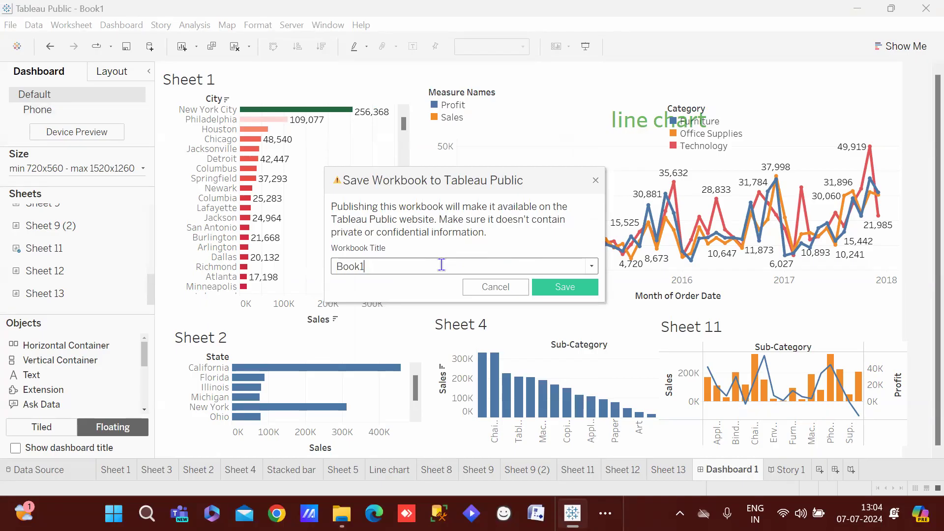
Replace the Book1 title with 07-07-2024 and save the workbook to Tableau Public
{"action": "key", "text": "BackSpace"}
{"action": "key", "text": "BackSpace"}
{"action": "key", "text": "BackSpace"}
{"action": "key", "text": "BackSpace"}
{"action": "key", "text": "BackSpace"}
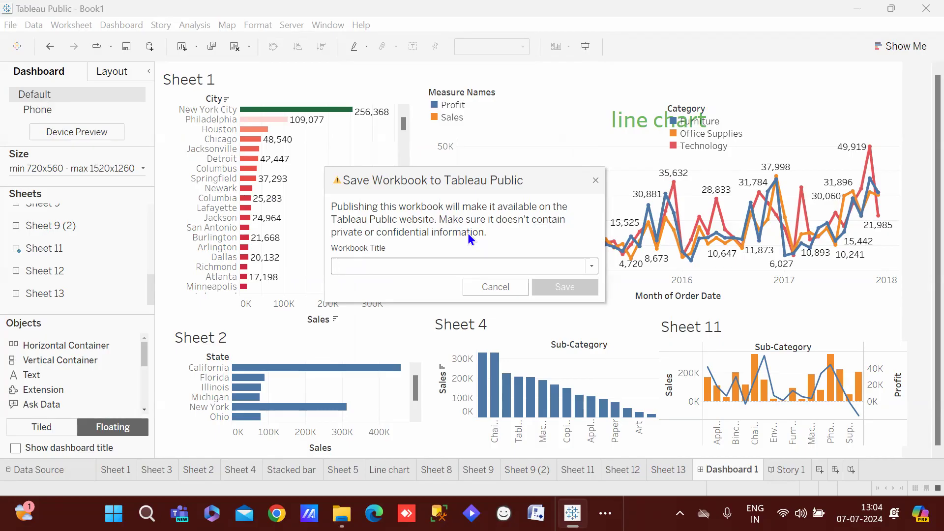
{"action": "type", "text": "07-07-2024"}
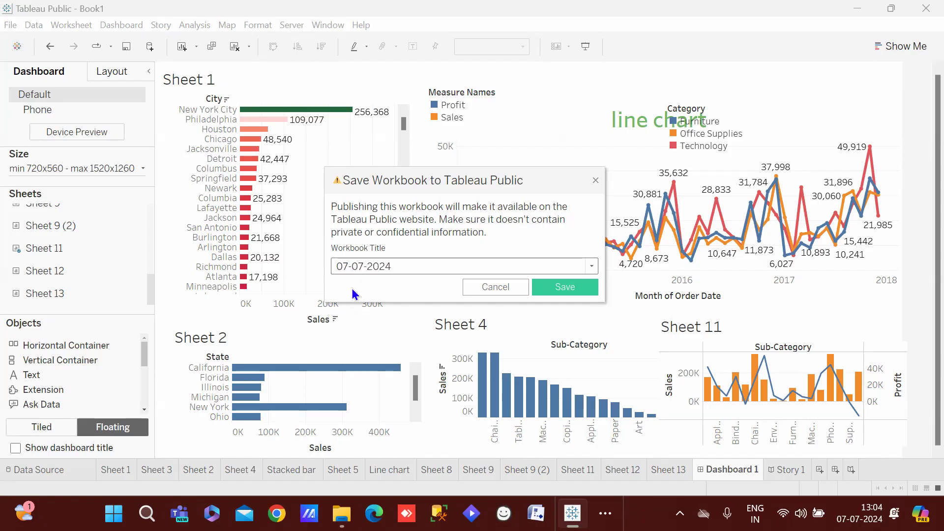
{"action": "left_click", "coordinate": [554, 289]}
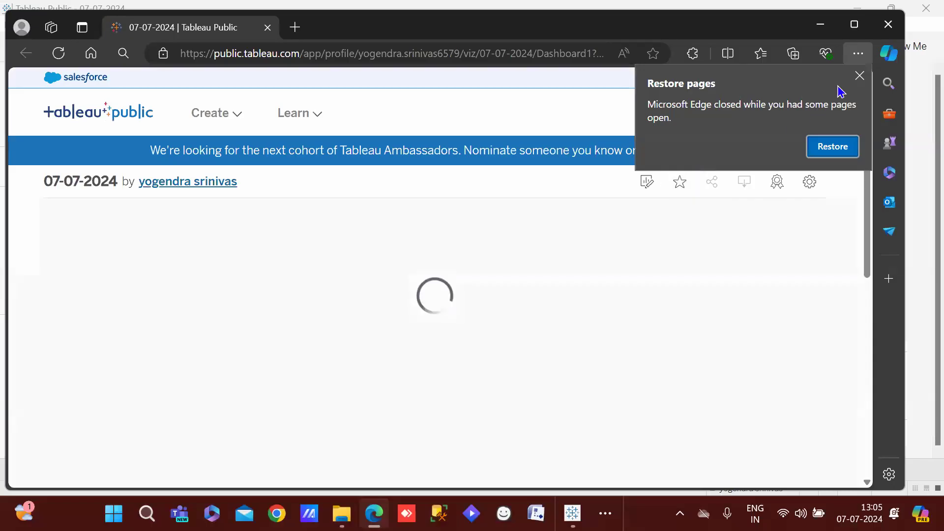
Dismiss Edge's restore-pages prompt and show Sheet 1's city sales bars on the published viz
{"action": "left_click", "coordinate": [860, 76]}
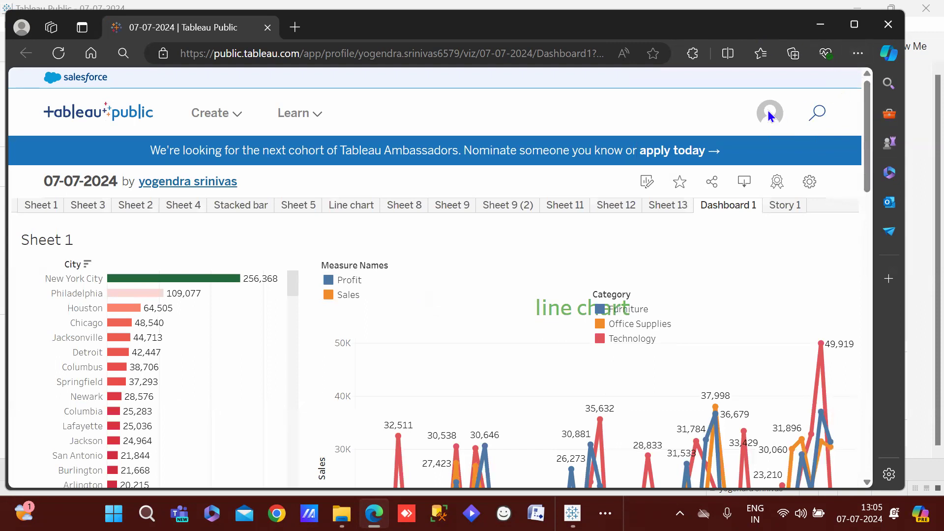
{"action": "left_click_drag", "start_coordinate": [870, 112], "coordinate": [827, 102]}
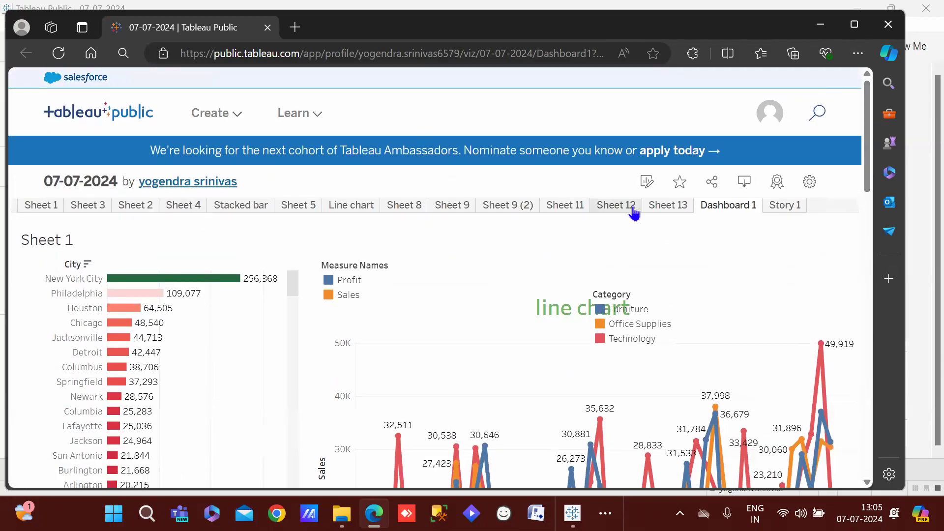
{"action": "left_click", "coordinate": [29, 210]}
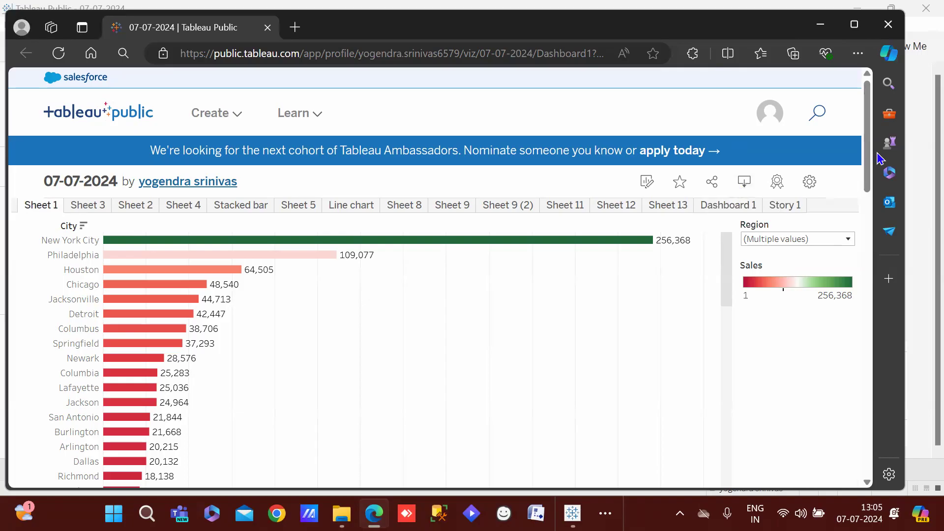
{"action": "left_click_drag", "start_coordinate": [874, 157], "coordinate": [889, 47]}
Download the viz as a Tableau Workbook in the current version, then close the downloads list
{"action": "left_click", "coordinate": [756, 184]}
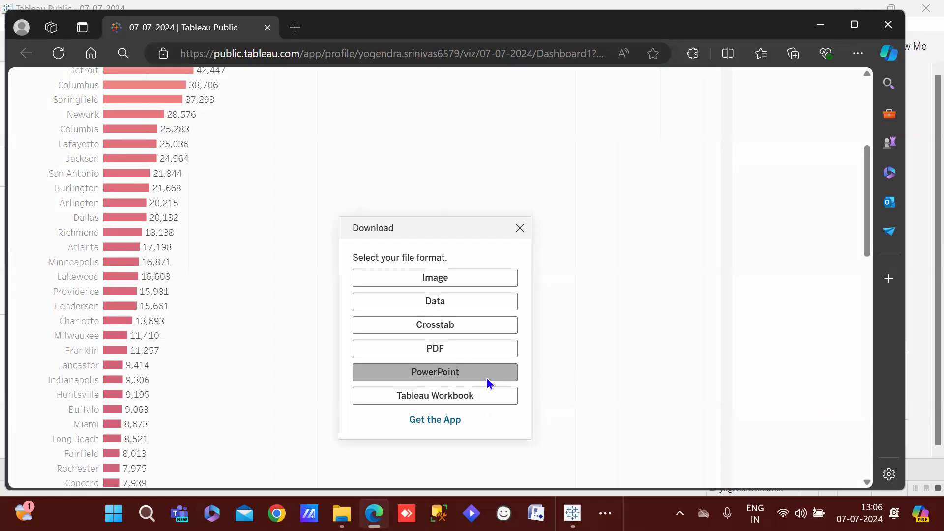
{"action": "left_click", "coordinate": [468, 392]}
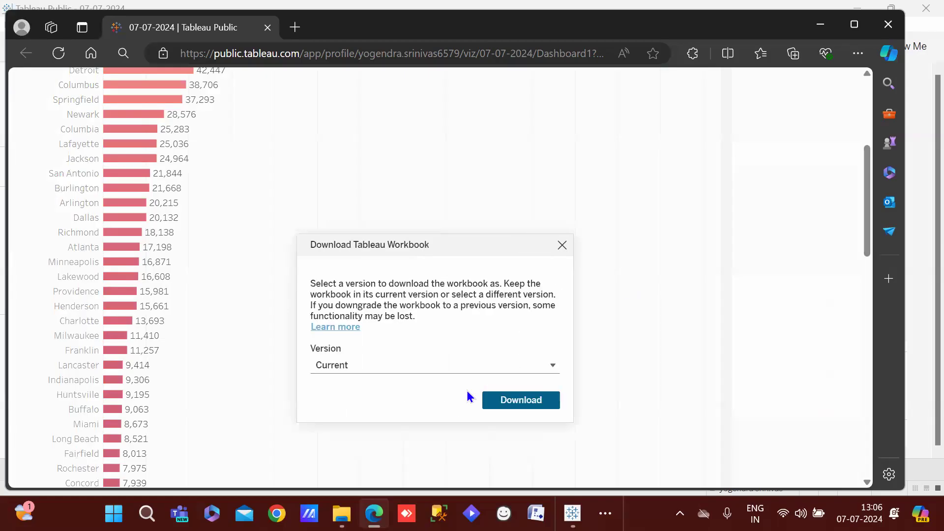
{"action": "left_click", "coordinate": [504, 404]}
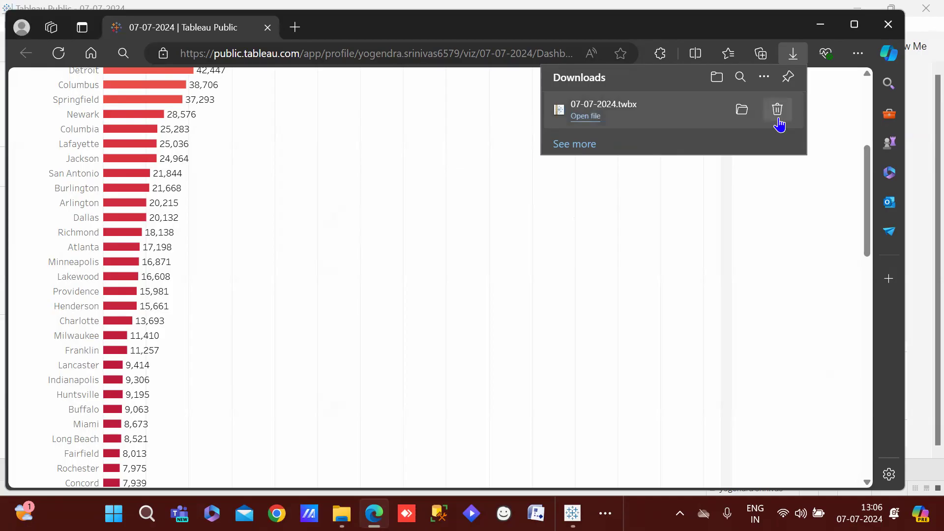
{"action": "left_click", "coordinate": [754, 288]}
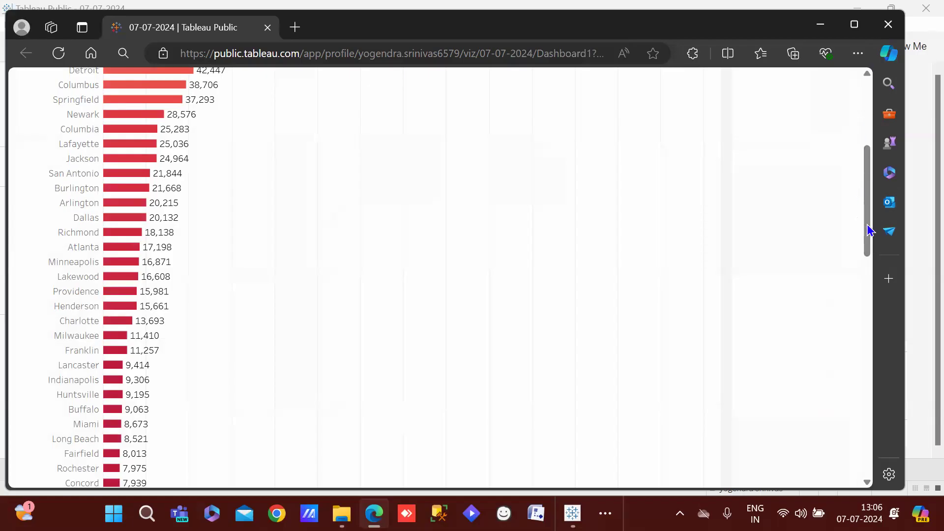
Download Sheet 1 as a Letter portrait PDF of this view, then minimize Edge
{"action": "left_click_drag", "start_coordinate": [868, 228], "coordinate": [867, 162]}
{"action": "left_click", "coordinate": [753, 180]}
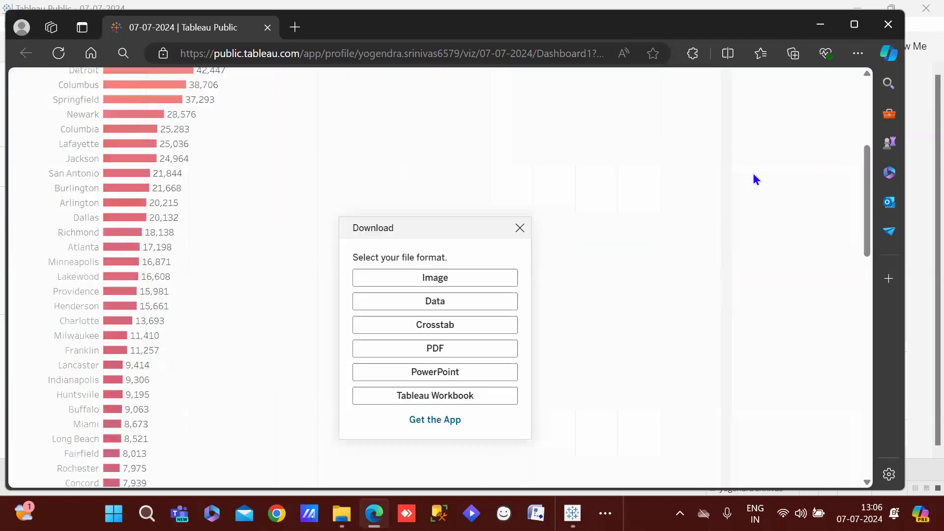
{"action": "left_click", "coordinate": [453, 355]}
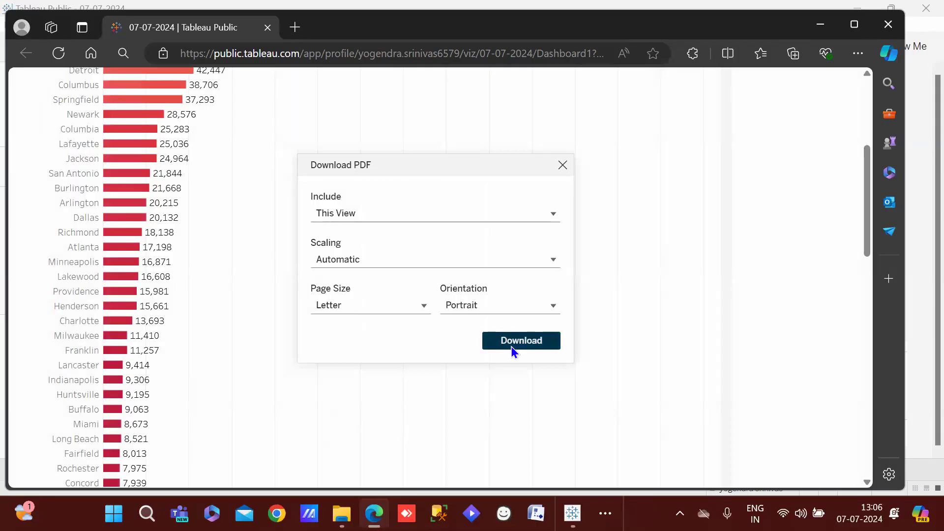
{"action": "left_click", "coordinate": [512, 341]}
{"action": "scroll", "coordinate": [511, 346], "scroll_direction": "down", "scroll_amount": 5}
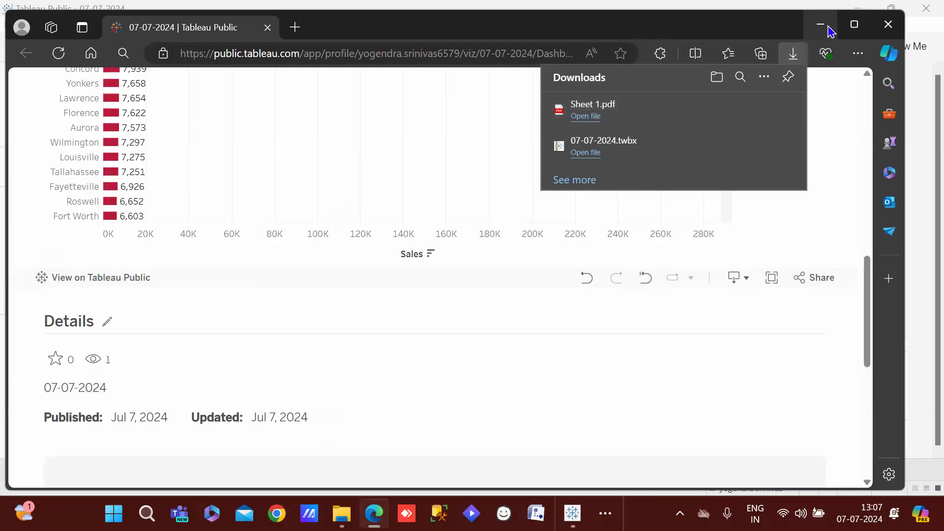
{"action": "left_click", "coordinate": [829, 30]}
Minimize Tableau and browse to the Downloads folder in File Explorer
{"action": "left_click", "coordinate": [861, 10]}
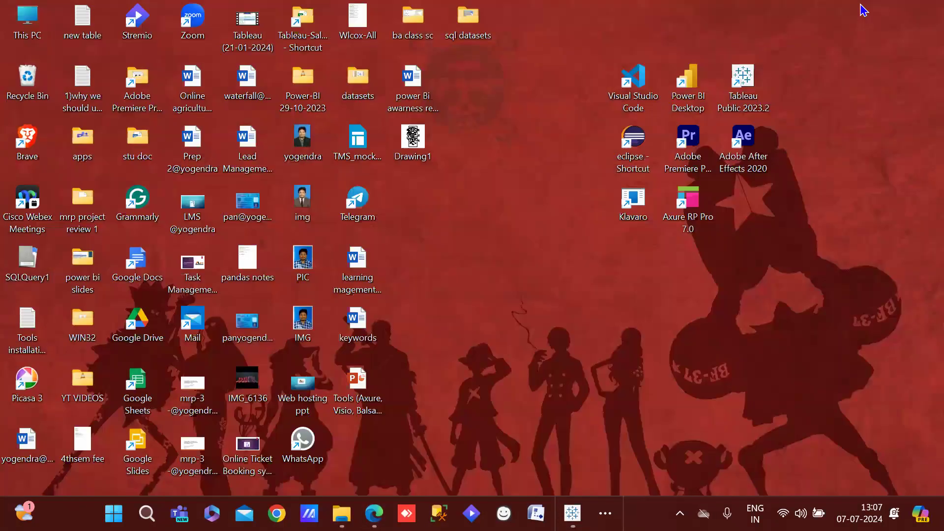
{"action": "double_click", "coordinate": [23, 18]}
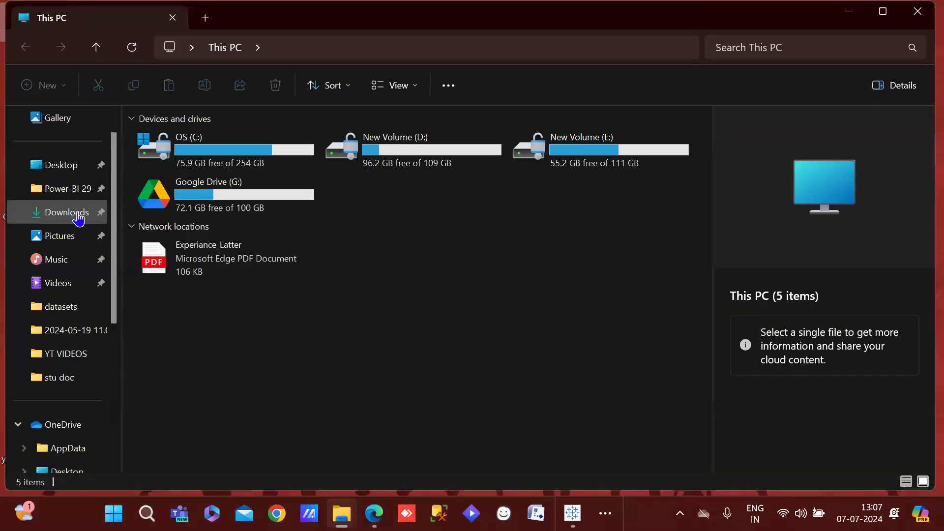
{"action": "left_click", "coordinate": [78, 218]}
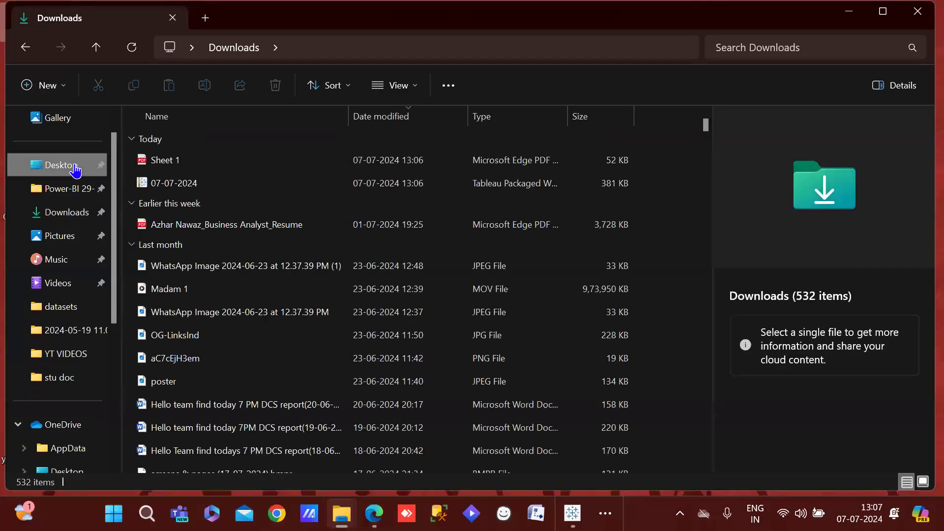
{"action": "left_click", "coordinate": [75, 170]}
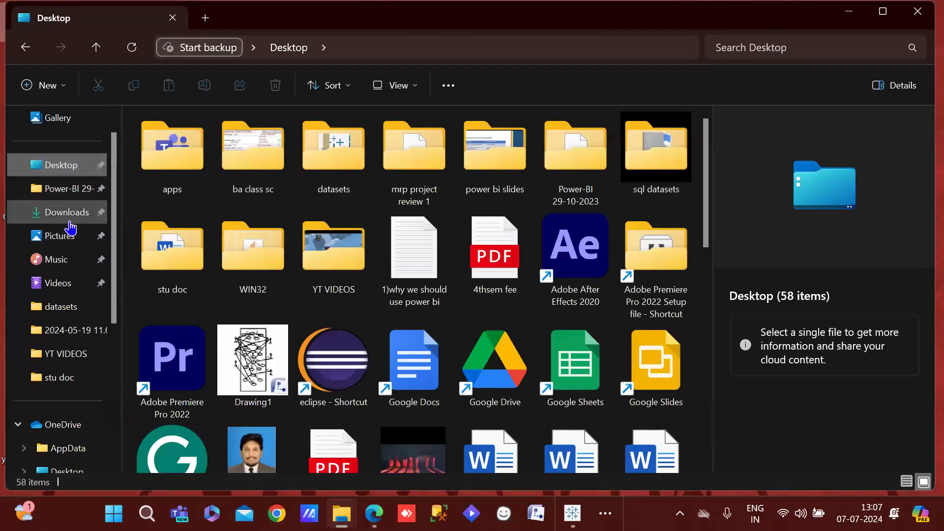
{"action": "left_click", "coordinate": [71, 221]}
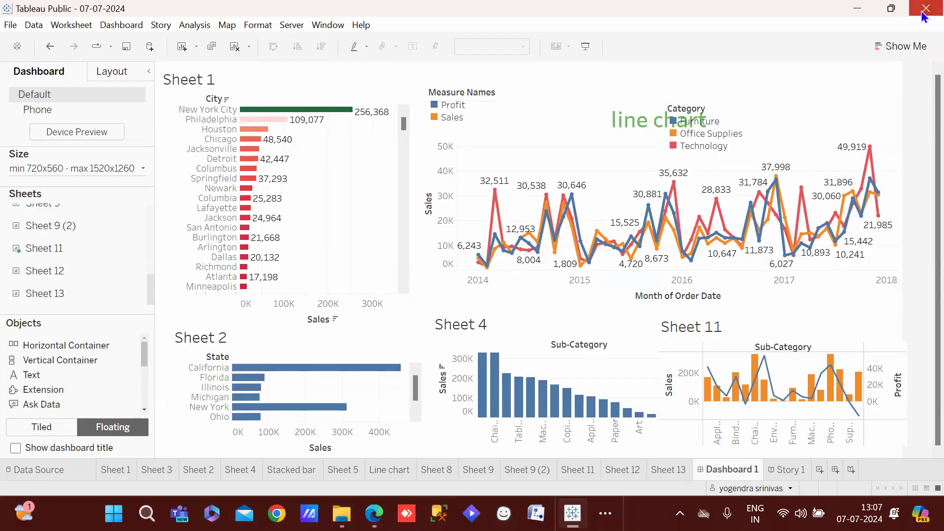
Close the open Tableau workbook and open 07-07-2024.twbx from Downloads
{"action": "left_click", "coordinate": [925, 9]}
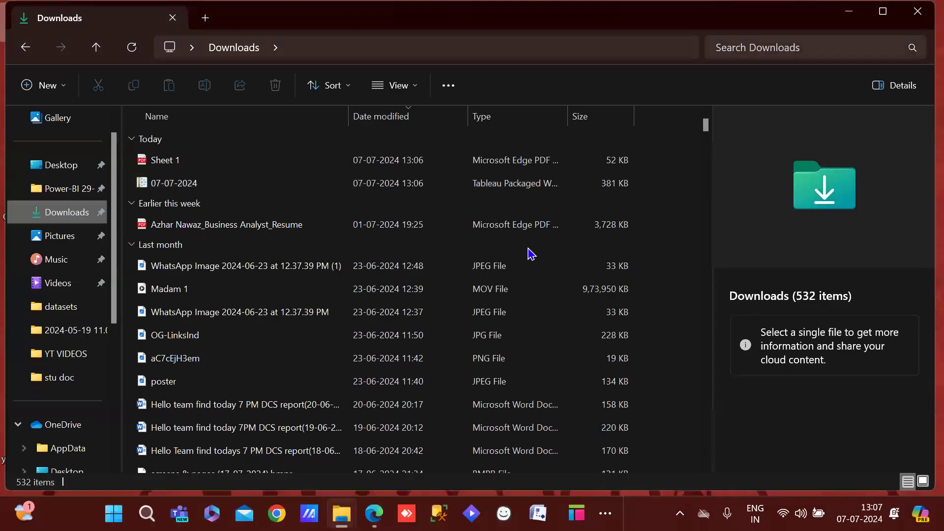
{"action": "left_click", "coordinate": [240, 182]}
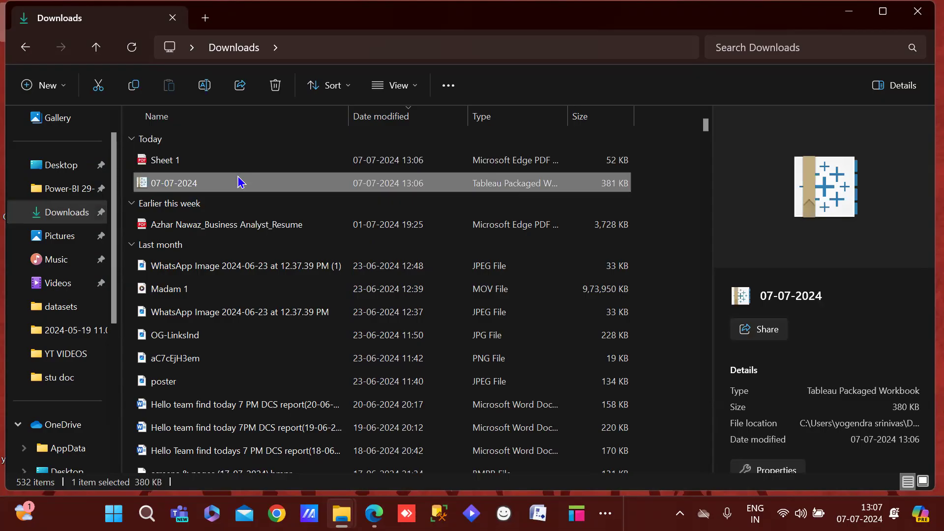
{"action": "double_click", "coordinate": [240, 183]}
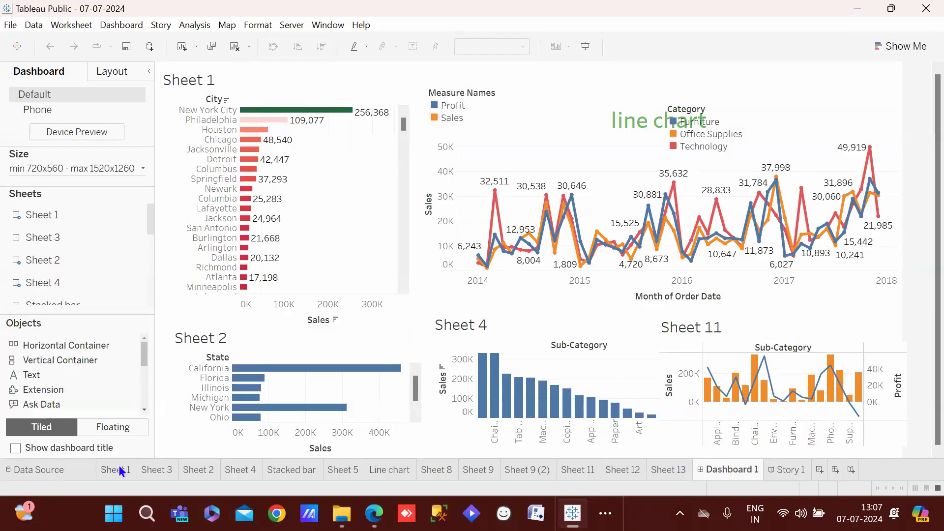
View Sheet 1, Sheet 3, Sheet 4, Stacked bar and Sheet 5, then close without saving
{"action": "left_click", "coordinate": [118, 469]}
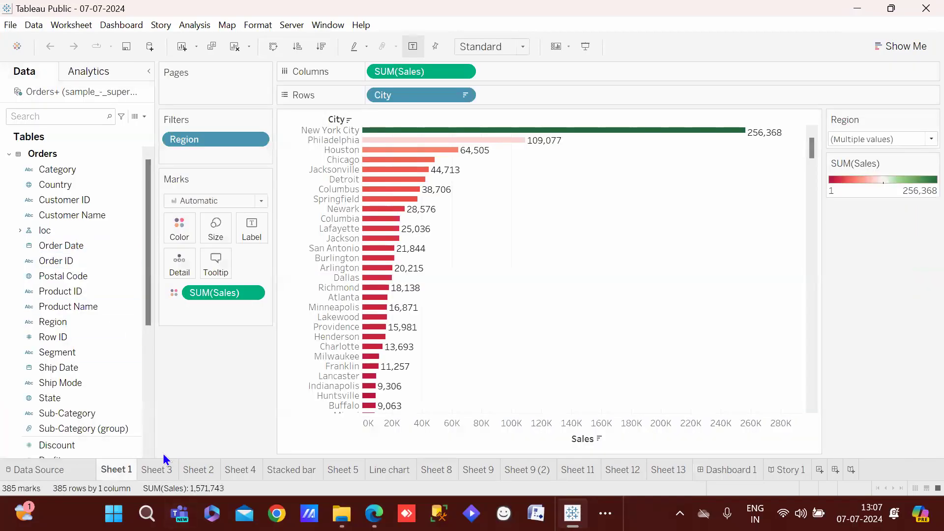
{"action": "left_click", "coordinate": [160, 472]}
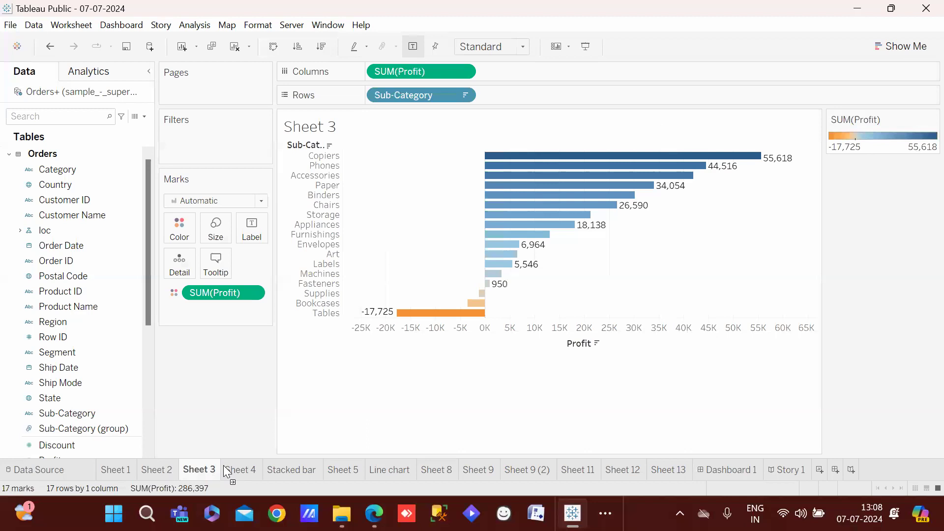
{"action": "left_click", "coordinate": [227, 470]}
{"action": "left_click", "coordinate": [268, 468]}
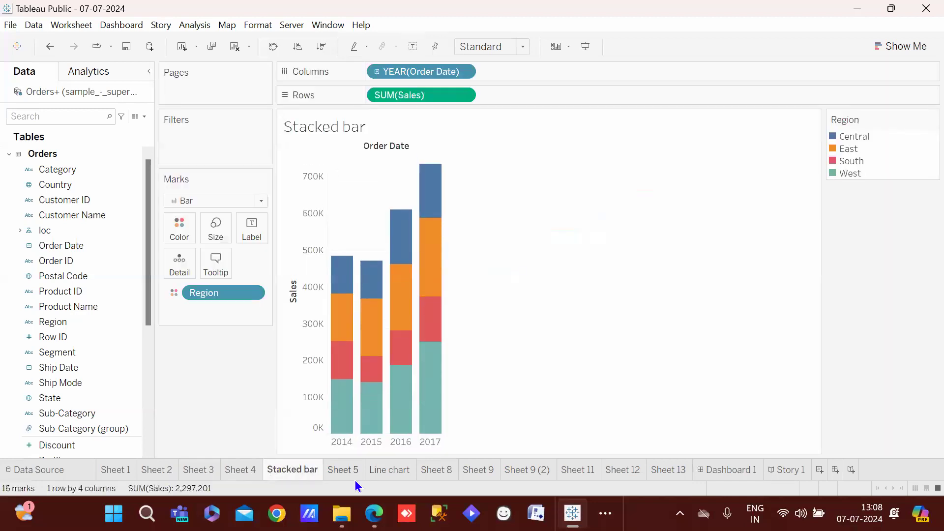
{"action": "left_click", "coordinate": [352, 476]}
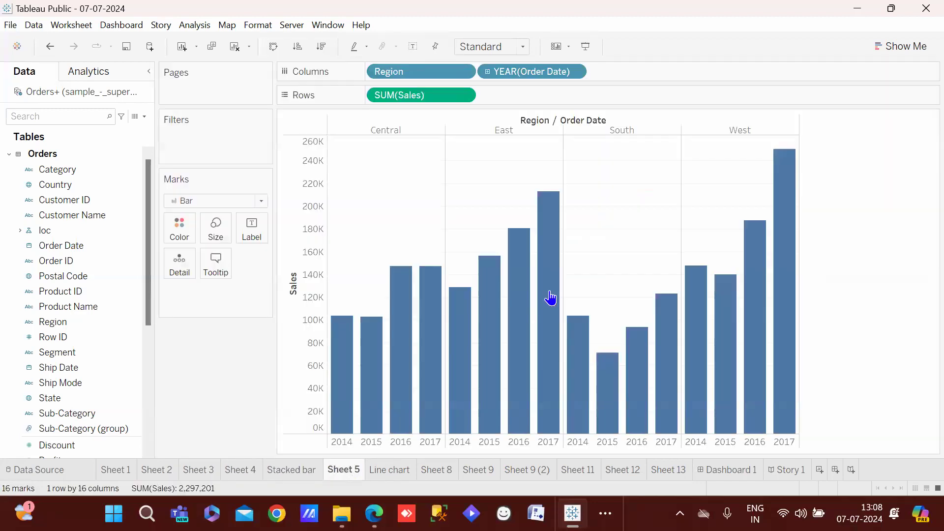
{"action": "left_click", "coordinate": [925, 10]}
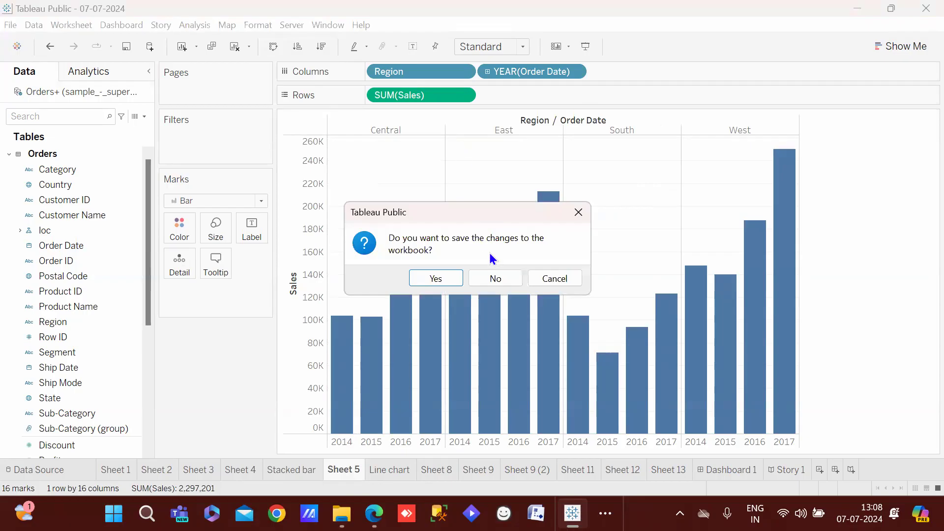
{"action": "left_click", "coordinate": [489, 271]}
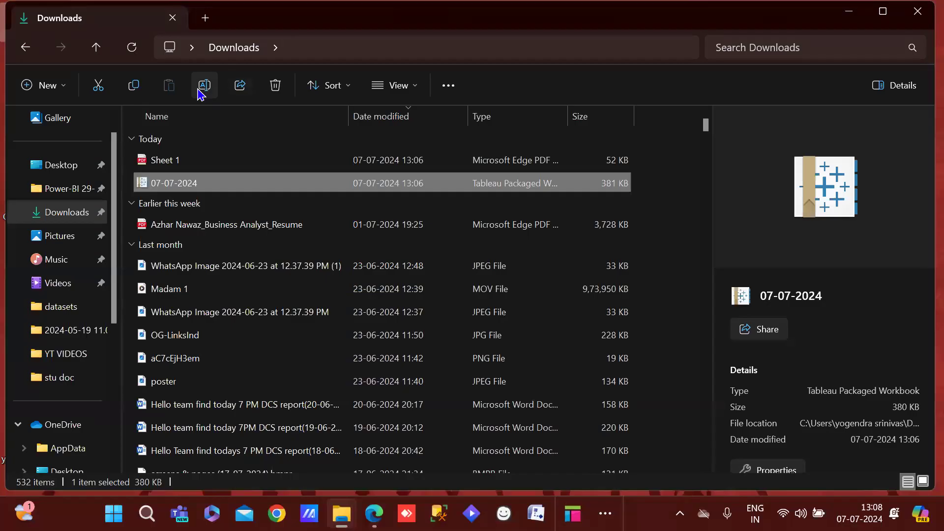
{"action": "double_click", "coordinate": [192, 161]}
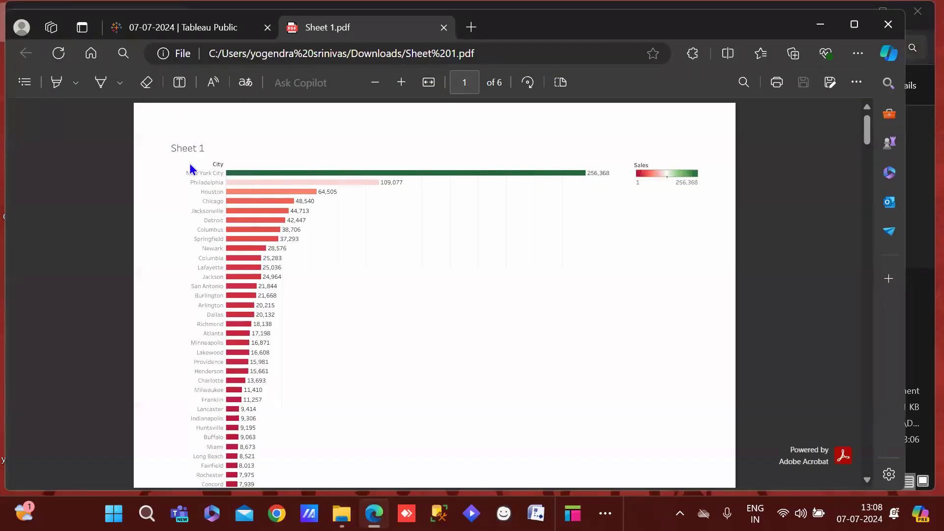
{"action": "scroll", "coordinate": [190, 168], "scroll_direction": "down", "scroll_amount": 15}
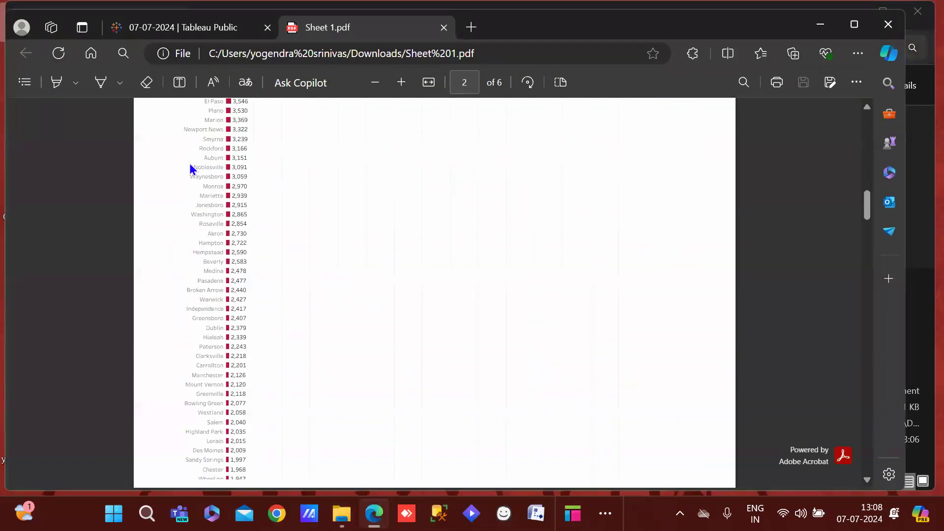
{"action": "scroll", "coordinate": [191, 168], "scroll_direction": "down", "scroll_amount": 15}
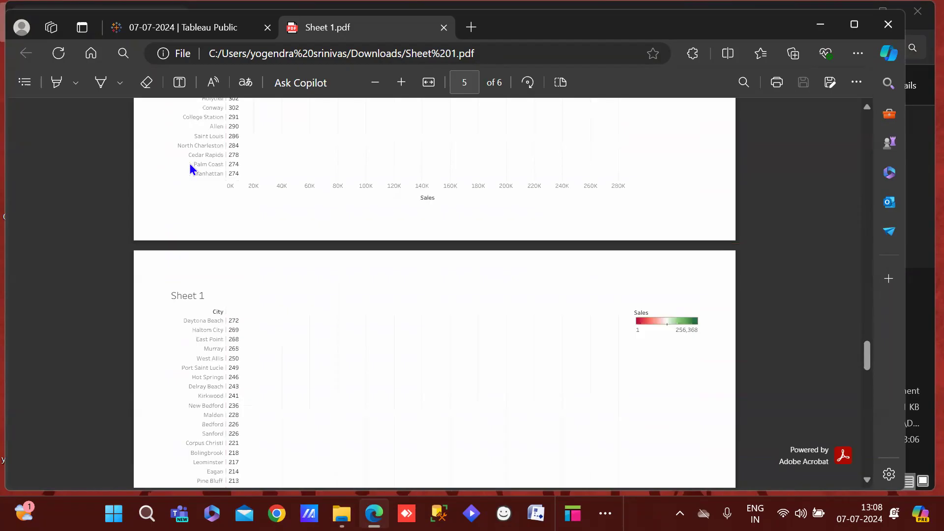
{"action": "scroll", "coordinate": [190, 164], "scroll_direction": "down", "scroll_amount": 10}
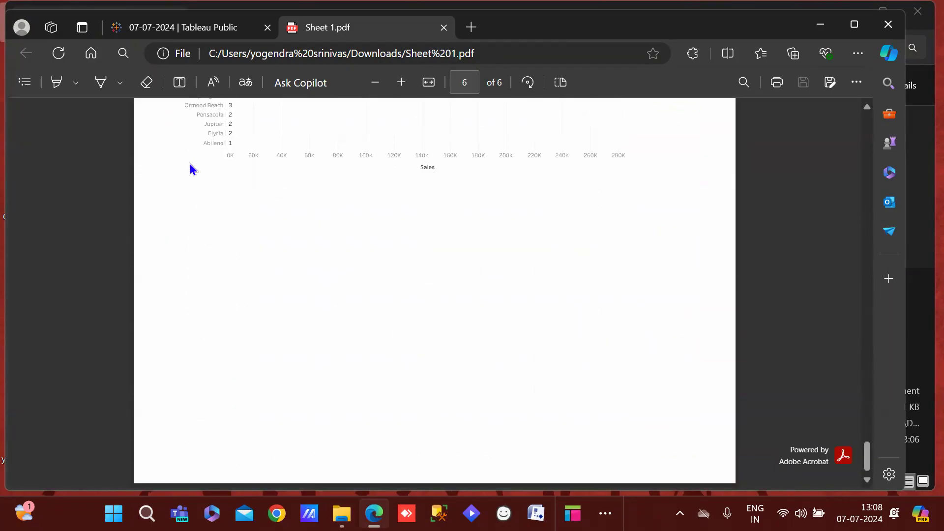
{"action": "scroll", "coordinate": [191, 164], "scroll_direction": "up", "scroll_amount": 8}
{"action": "scroll", "coordinate": [190, 165], "scroll_direction": "up", "scroll_amount": 20}
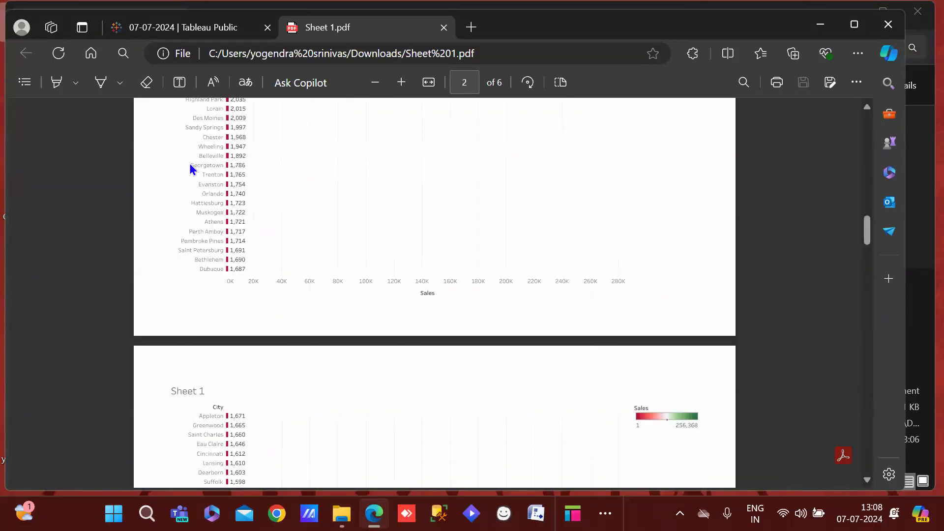
{"action": "left_click", "coordinate": [888, 24]}
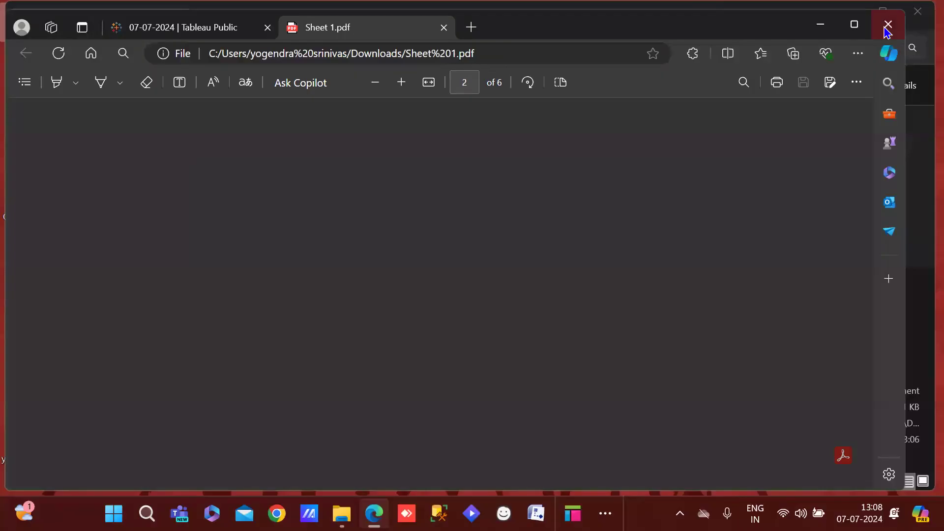
Bring Chrome forward and open Discover | Tableau Public in a new tab via 'publ'
{"action": "left_click", "coordinate": [860, 8]}
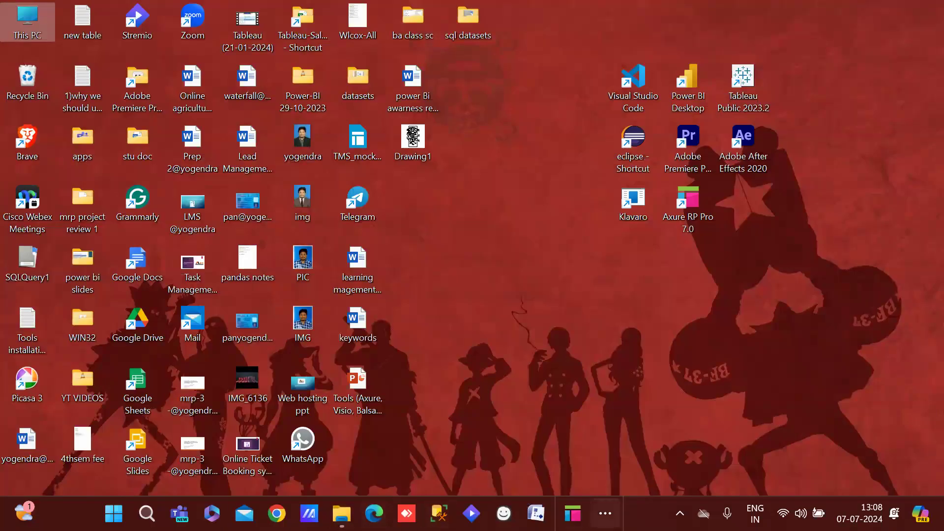
{"action": "left_click", "coordinate": [604, 513]}
{"action": "left_click", "coordinate": [549, 473]}
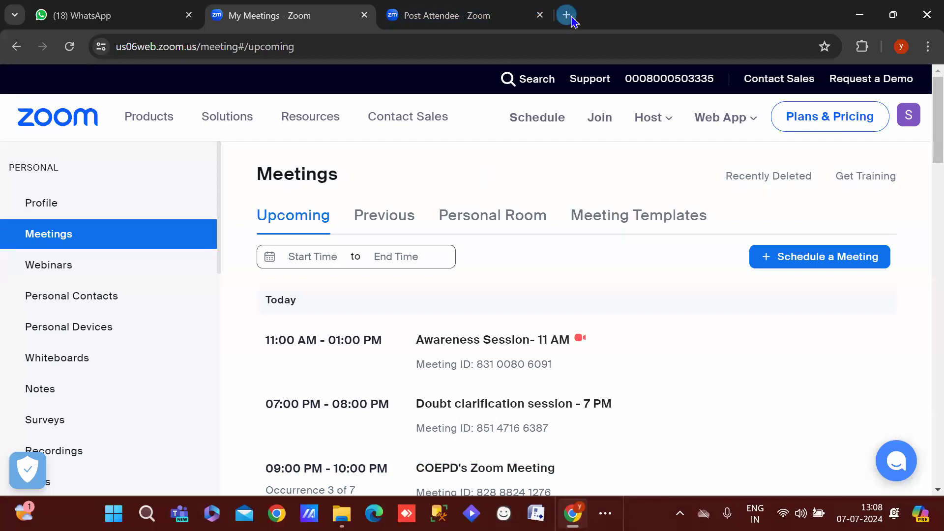
{"action": "left_click", "coordinate": [571, 17]}
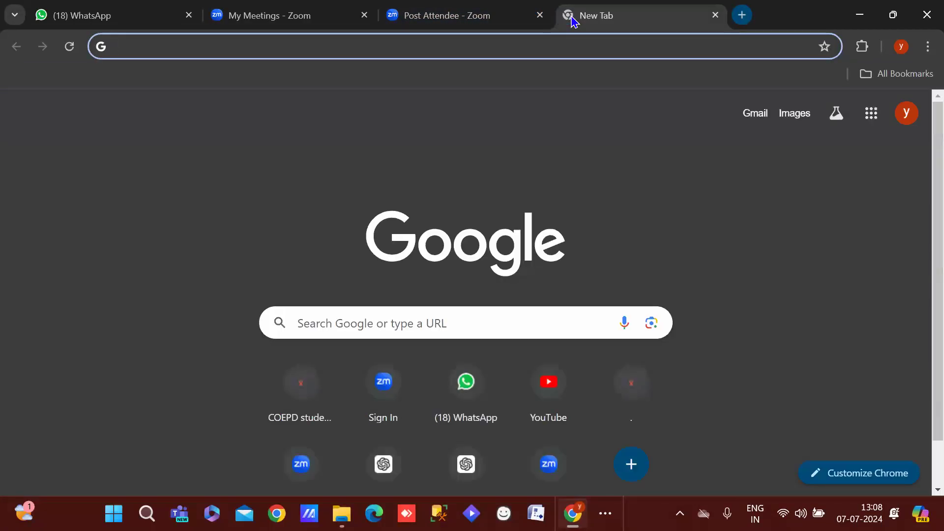
{"action": "type", "text": "public.tableau.com"}
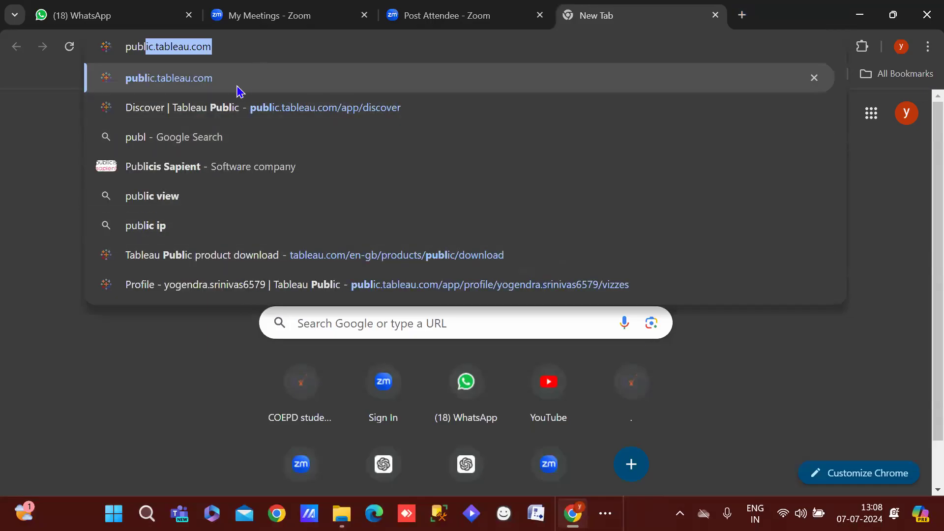
{"action": "left_click", "coordinate": [219, 111]}
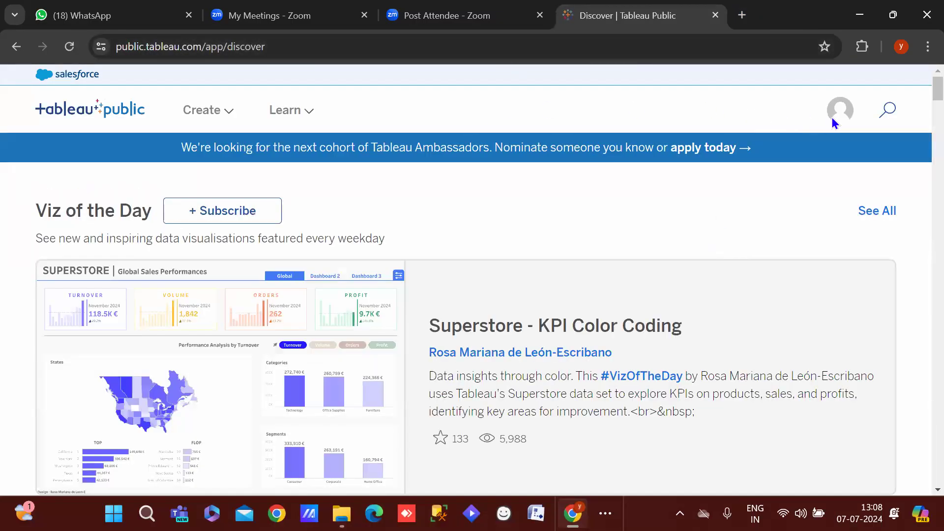
Go to My Profile and open the 07-07-2024 viz from the Vizzes list
{"action": "left_click", "coordinate": [834, 118]}
{"action": "left_click", "coordinate": [830, 145]}
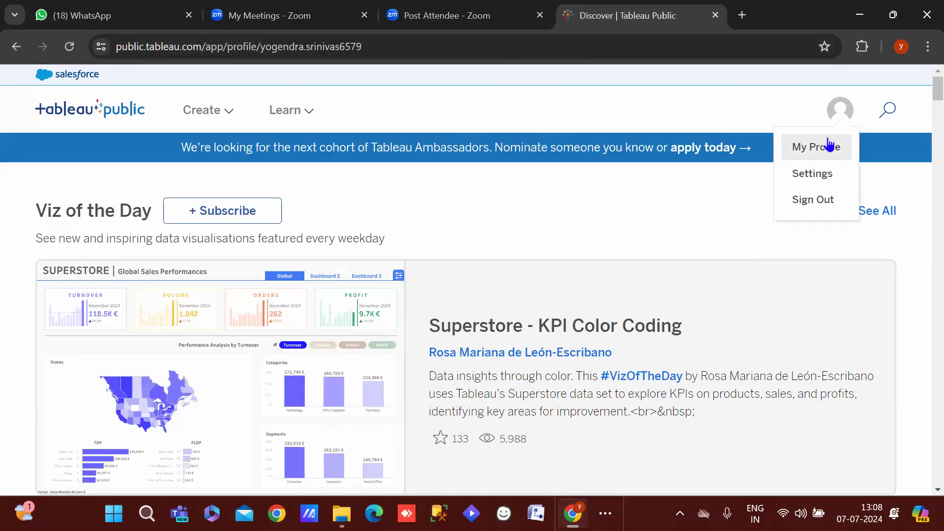
{"action": "scroll", "coordinate": [923, 118], "scroll_direction": "down", "scroll_amount": 8}
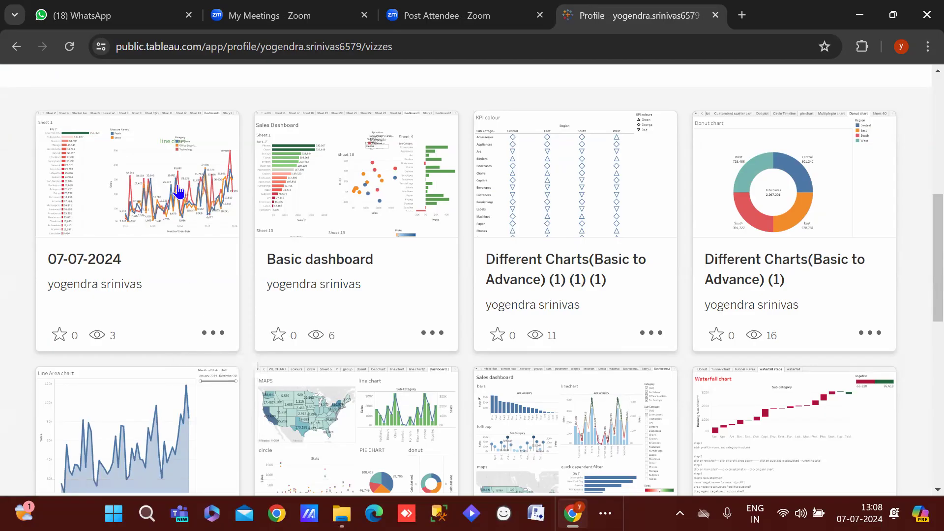
{"action": "mouse_move", "coordinate": [923, 219]}
{"action": "left_mouse_down"}
{"action": "mouse_move", "coordinate": [923, 89]}
{"action": "mouse_move", "coordinate": [921, 211]}
{"action": "left_mouse_up"}
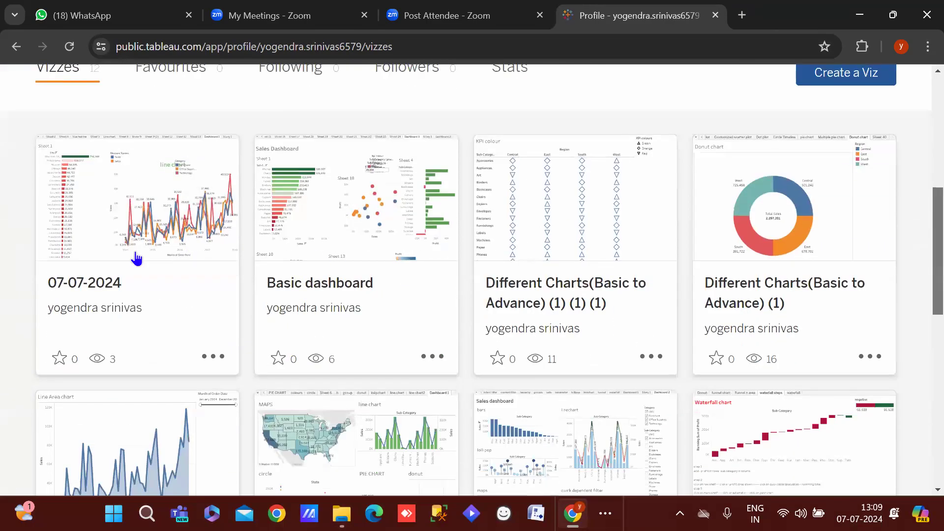
{"action": "left_click", "coordinate": [152, 249]}
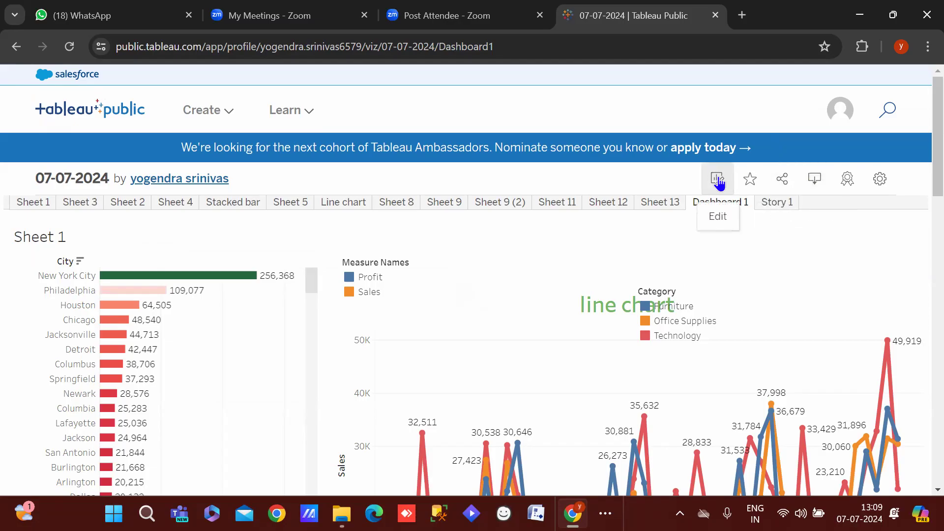
Dismiss the account menu and navigate to Learn > Sample Data
{"action": "left_click", "coordinate": [837, 106]}
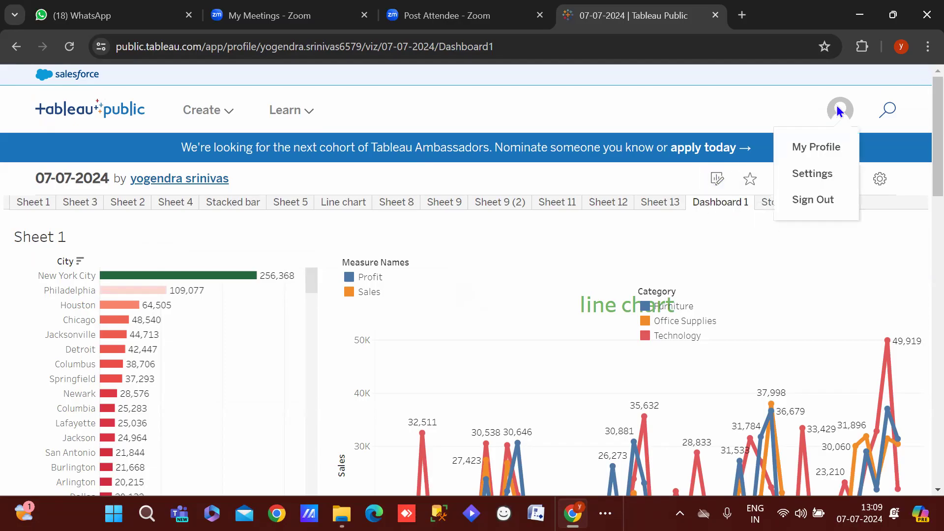
{"action": "left_click", "coordinate": [717, 105]}
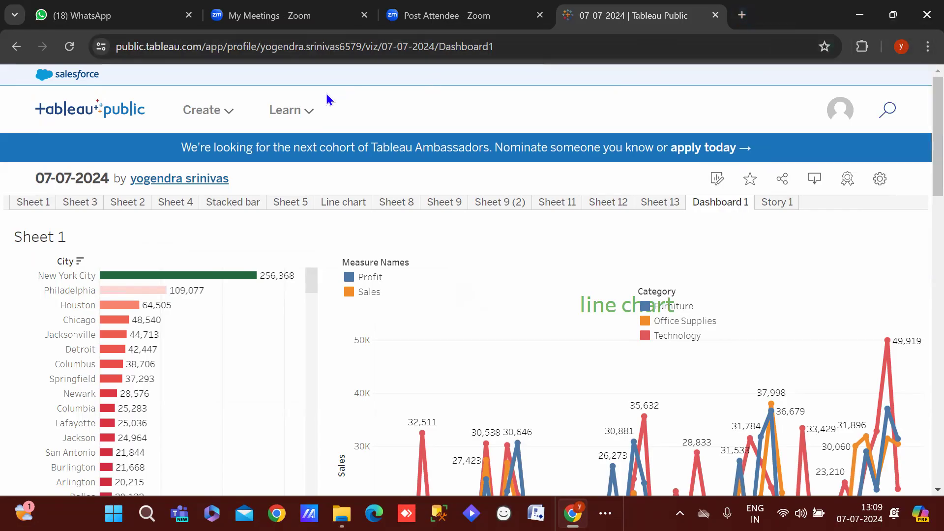
{"action": "left_click", "coordinate": [304, 113]}
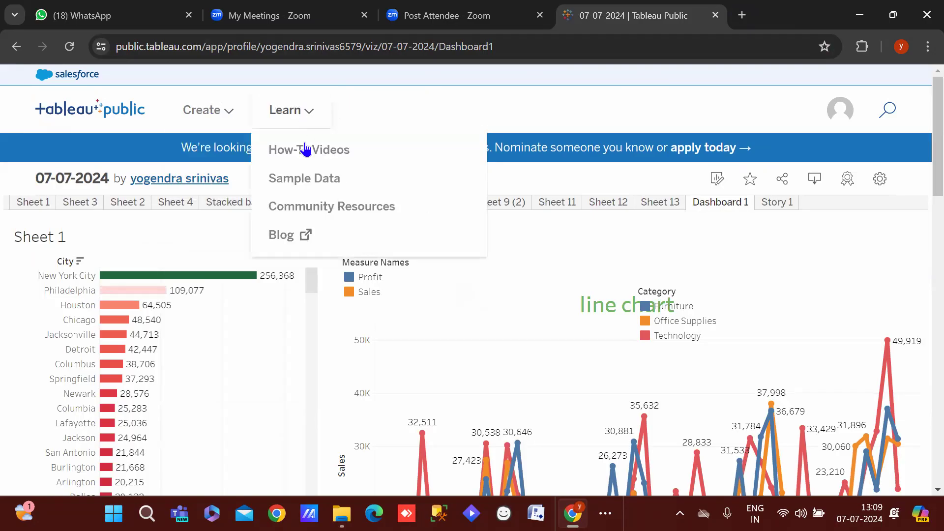
{"action": "left_click", "coordinate": [306, 180]}
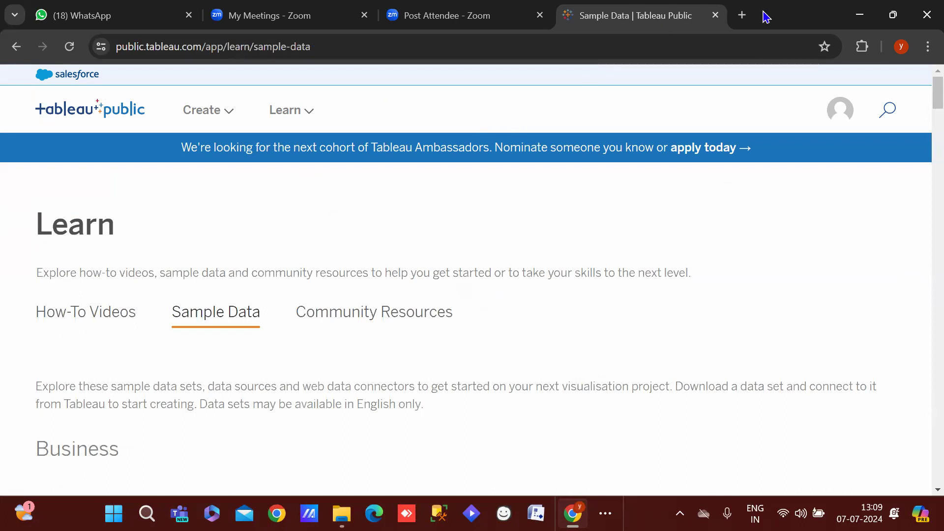
Load public.tableau.com in a new browser tab
{"action": "left_click", "coordinate": [742, 15]}
{"action": "type", "text": ";ubl"}
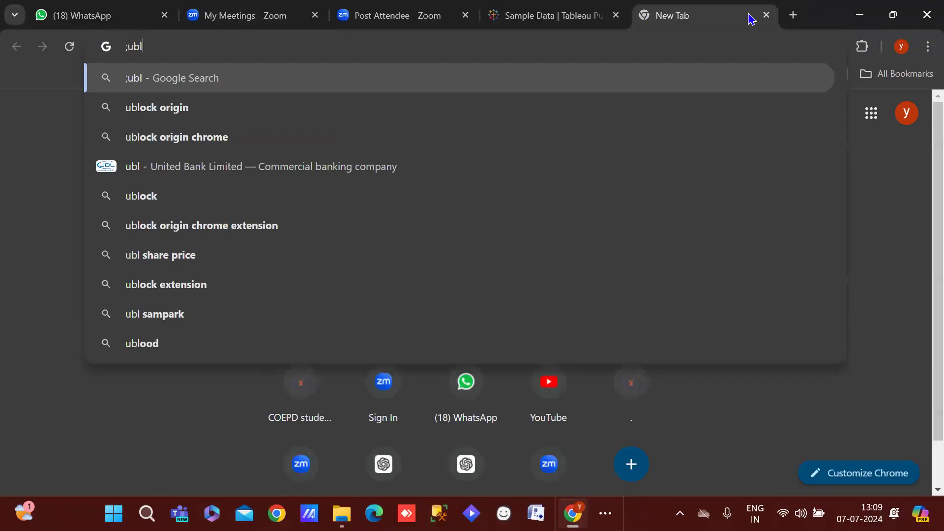
{"action": "key", "text": "BackSpace"}
{"action": "key", "text": "BackSpace"}
{"action": "key", "text": "BackSpace"}
{"action": "key", "text": "BackSpace"}
{"action": "type", "text": "publ"}
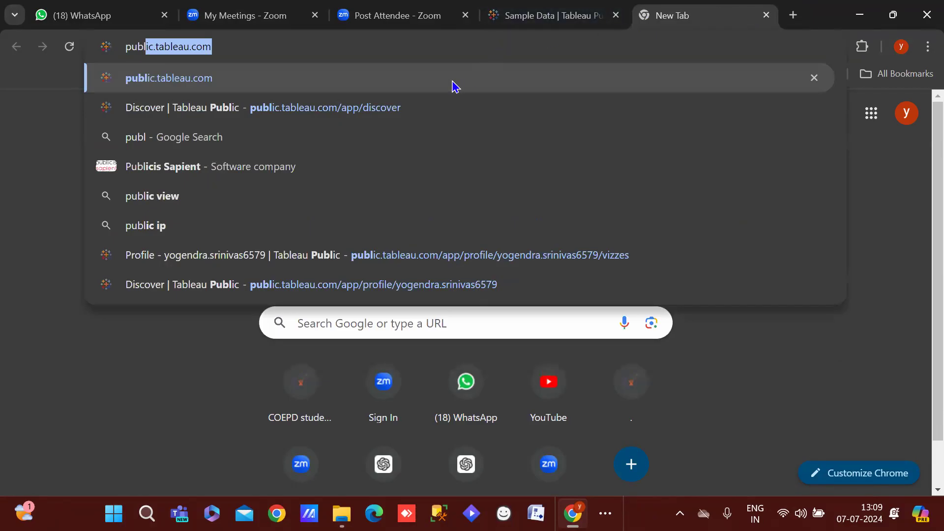
{"action": "key", "text": "Return"}
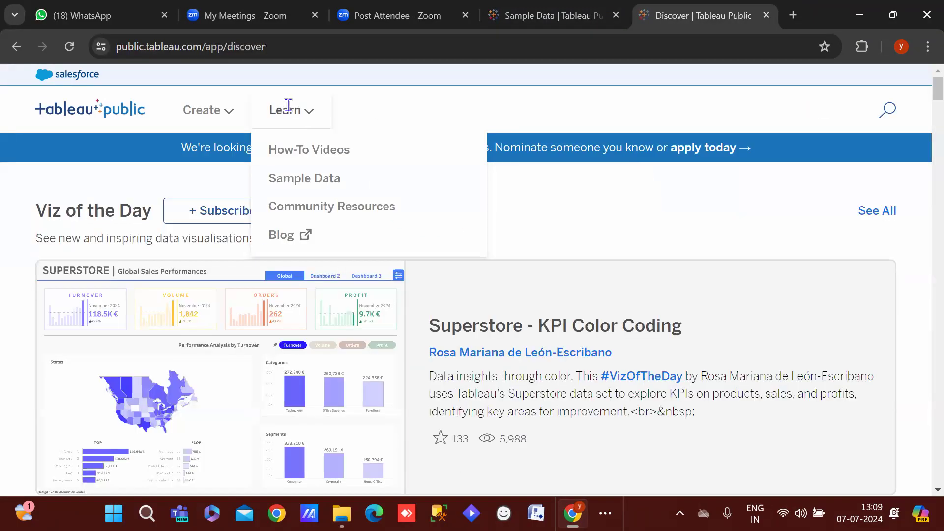
Go to the Sample Data page under the Learn menu
{"action": "mouse_move", "coordinate": [199, 119]}
{"action": "mouse_move", "coordinate": [267, 121]}
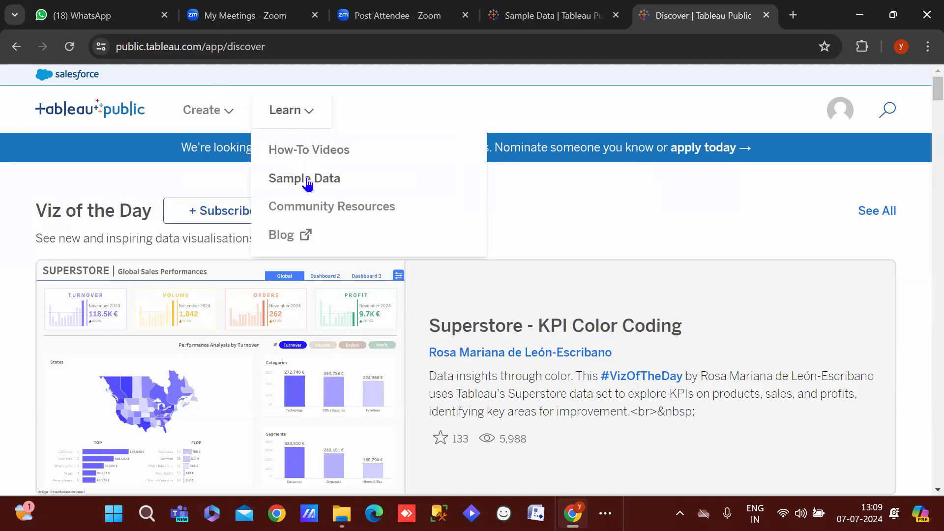
{"action": "left_click", "coordinate": [307, 179]}
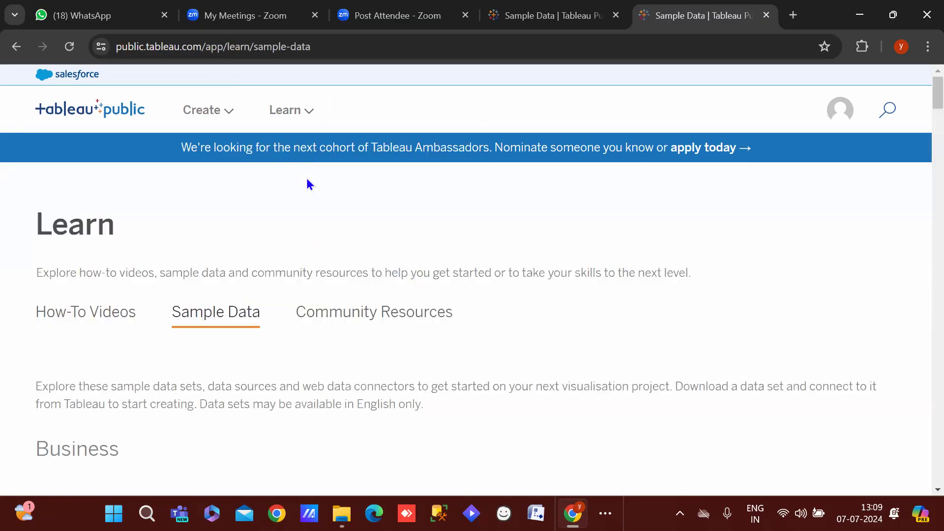
{"action": "mouse_move", "coordinate": [323, 94]}
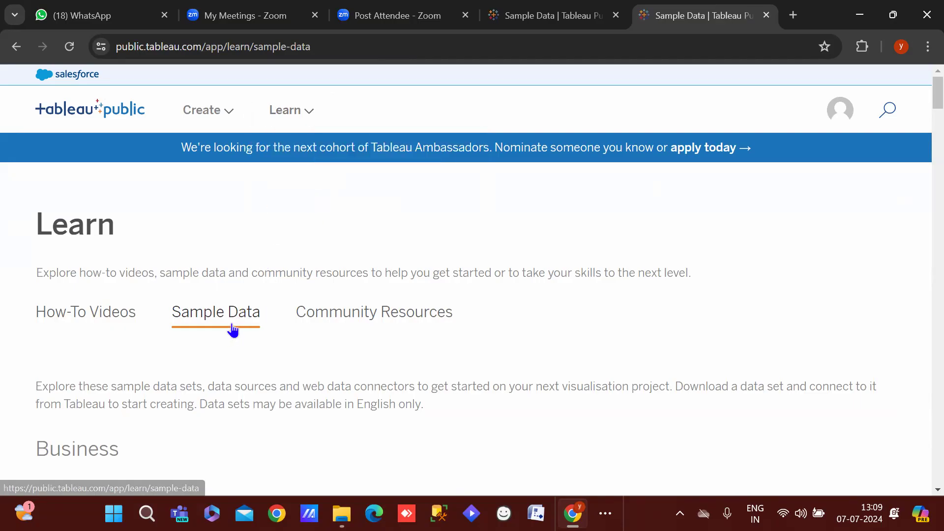
Scroll through the business, entertainment, sports and public sample datasets
{"action": "mouse_move", "coordinate": [924, 109]}
{"action": "left_mouse_down"}
{"action": "mouse_move", "coordinate": [921, 155]}
{"action": "mouse_move", "coordinate": [921, 119]}
{"action": "left_mouse_up"}
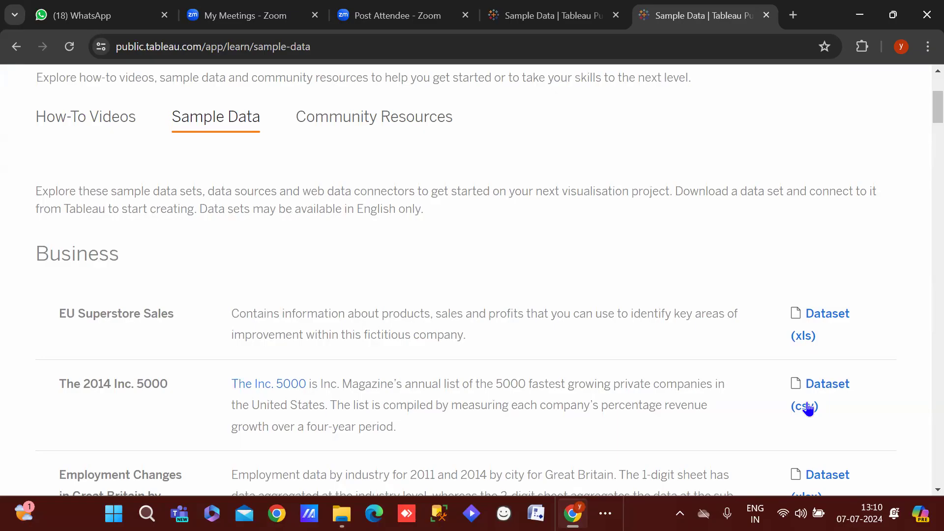
{"action": "scroll", "coordinate": [921, 100], "scroll_direction": "down", "scroll_amount": 6}
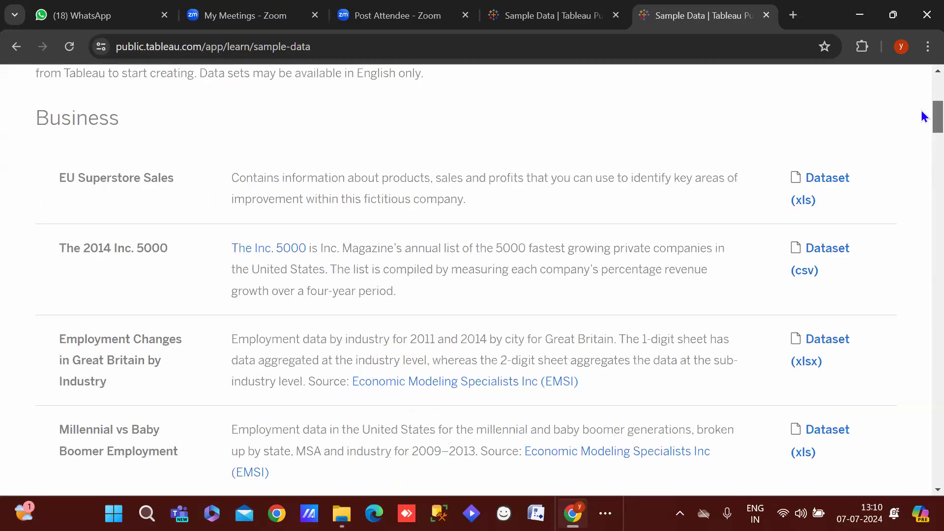
{"action": "scroll", "coordinate": [922, 126], "scroll_direction": "down", "scroll_amount": 7}
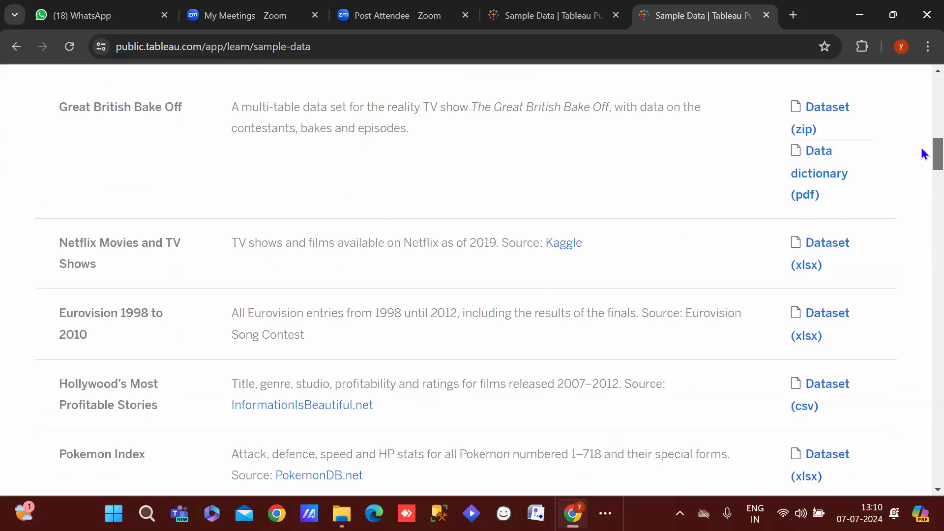
{"action": "scroll", "coordinate": [900, 162], "scroll_direction": "up", "scroll_amount": 3}
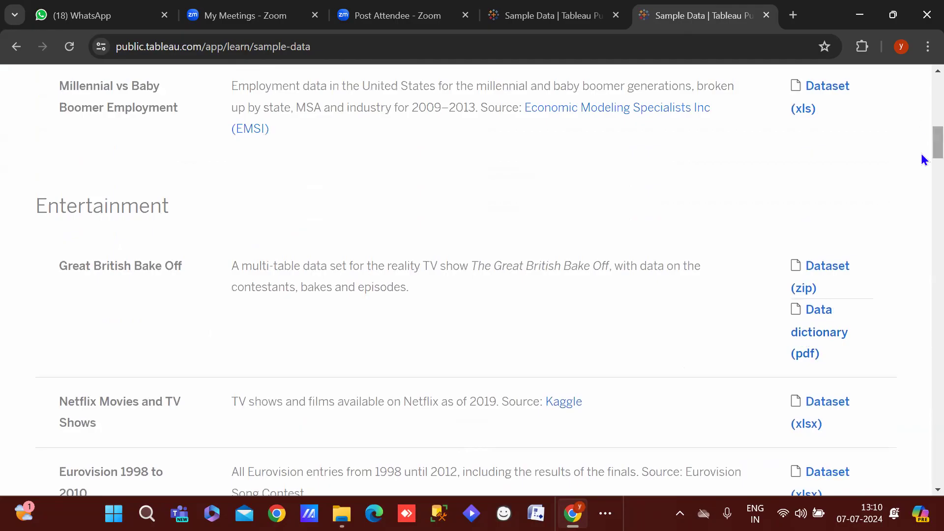
{"action": "scroll", "coordinate": [923, 159], "scroll_direction": "down", "scroll_amount": 20}
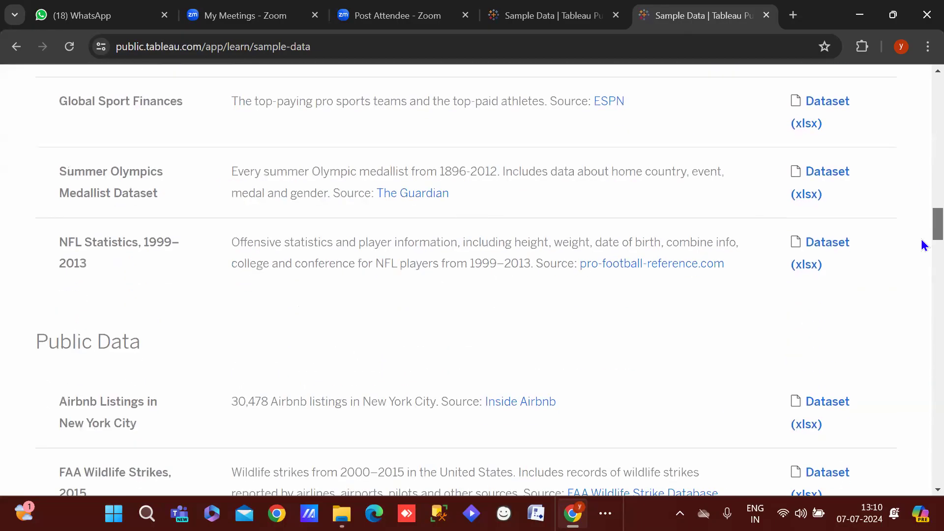
{"action": "scroll", "coordinate": [923, 245], "scroll_direction": "down", "scroll_amount": 20}
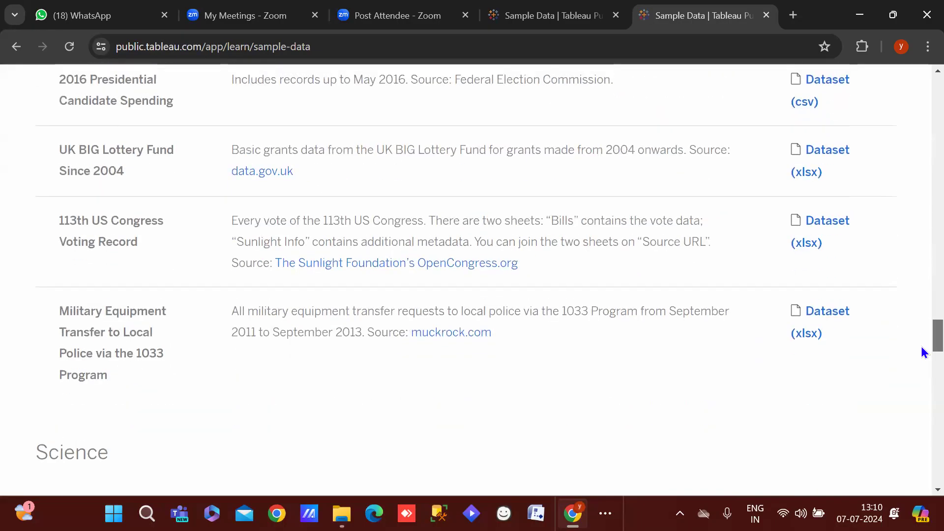
{"action": "scroll", "coordinate": [924, 352], "scroll_direction": "up", "scroll_amount": 20}
{"action": "scroll", "coordinate": [906, 92], "scroll_direction": "down", "scroll_amount": 12}
{"action": "scroll", "coordinate": [907, 168], "scroll_direction": "down", "scroll_amount": 4}
{"action": "scroll", "coordinate": [903, 143], "scroll_direction": "up", "scroll_amount": 9}
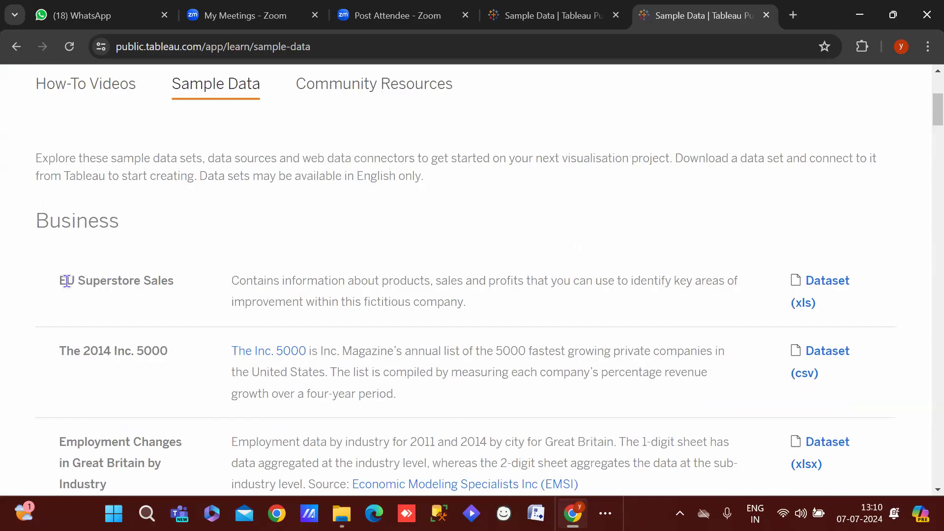
Briefly highlight the EU Superstore Sales title, then start a blank new tab
{"action": "left_click_drag", "start_coordinate": [52, 285], "coordinate": [175, 291]}
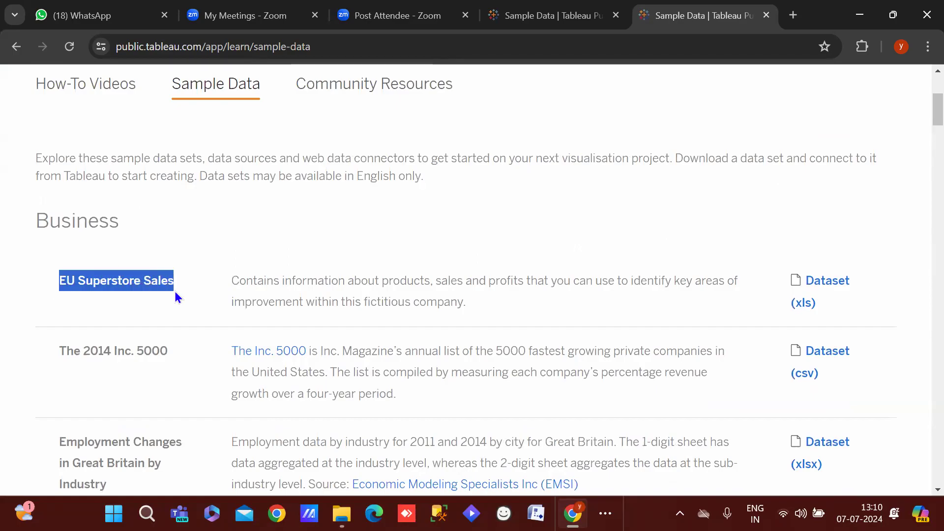
{"action": "left_click", "coordinate": [175, 291]}
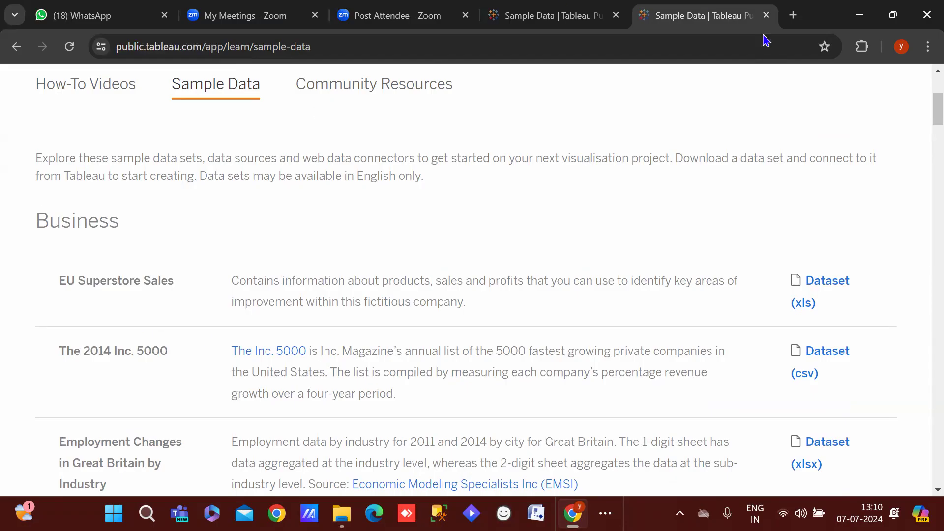
{"action": "left_click", "coordinate": [793, 15]}
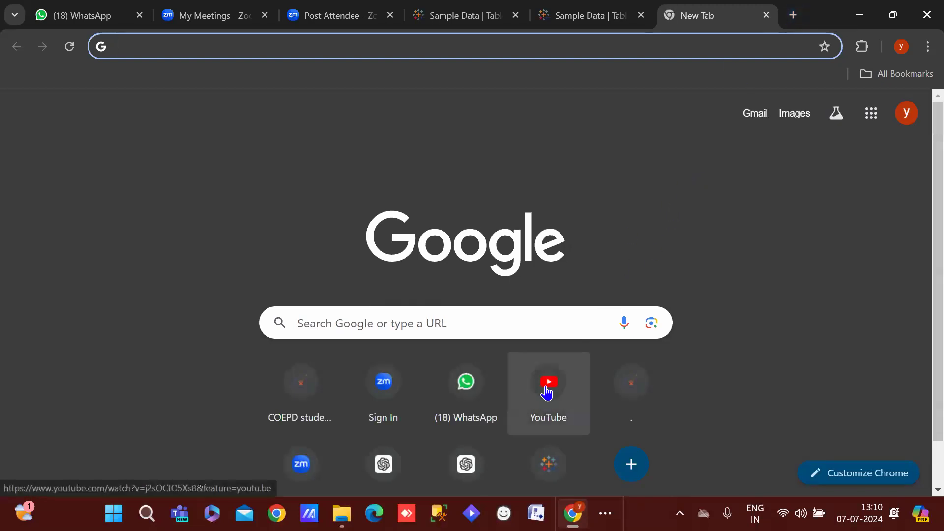
Switch back to the second Tableau Sample Data tab
{"action": "left_click", "coordinate": [560, 9]}
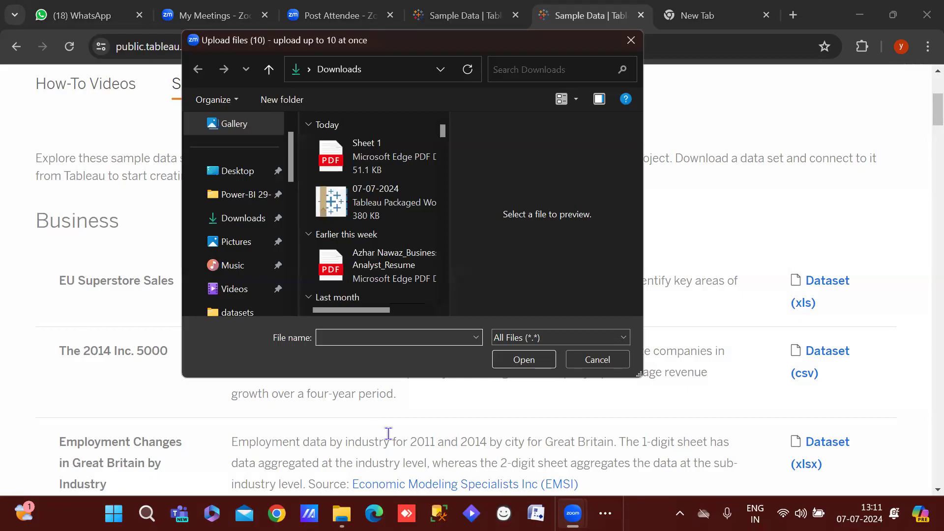
In Upload files, go to Desktop > datasets and open sample_-_superstore
{"action": "left_click", "coordinate": [631, 41]}
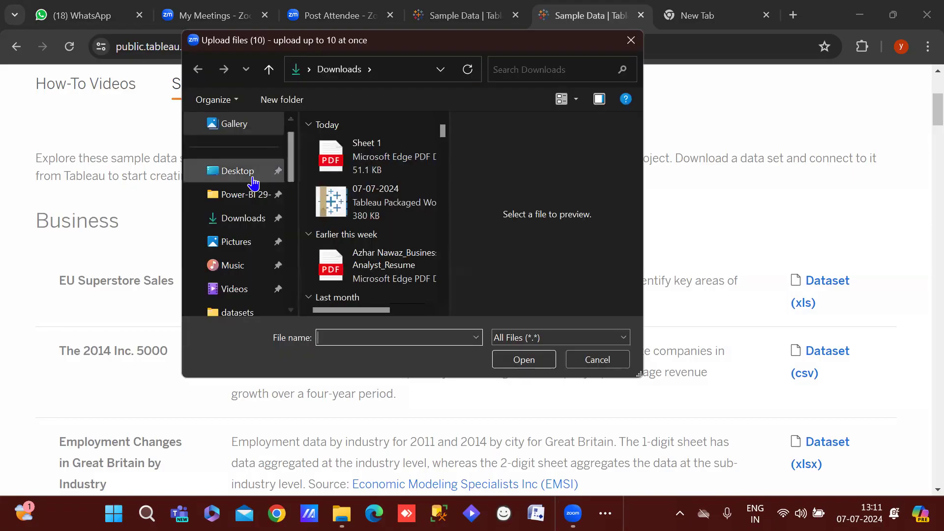
{"action": "left_click", "coordinate": [248, 179]}
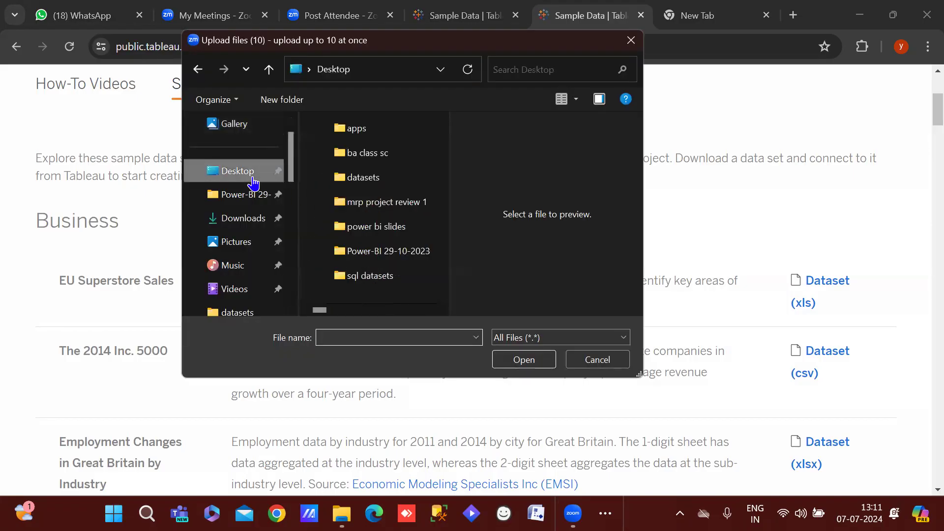
{"action": "double_click", "coordinate": [374, 178]}
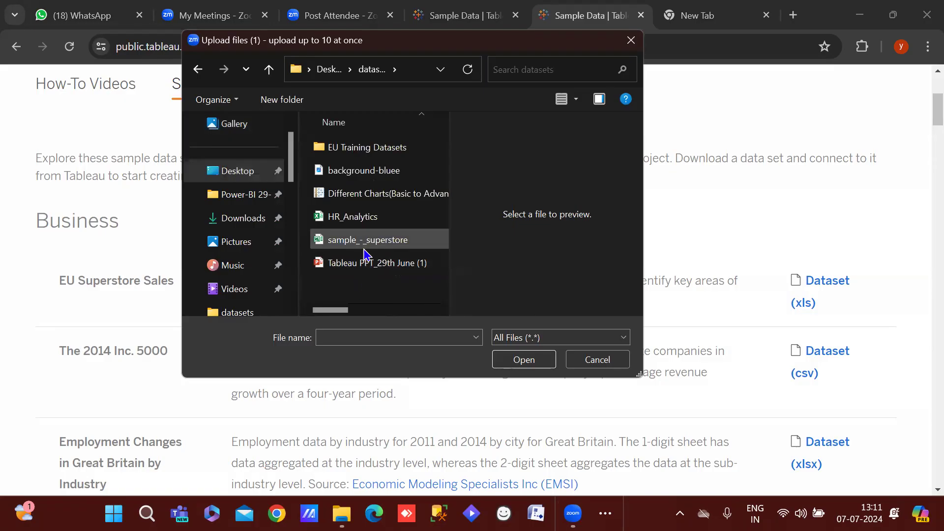
{"action": "left_click", "coordinate": [364, 246]}
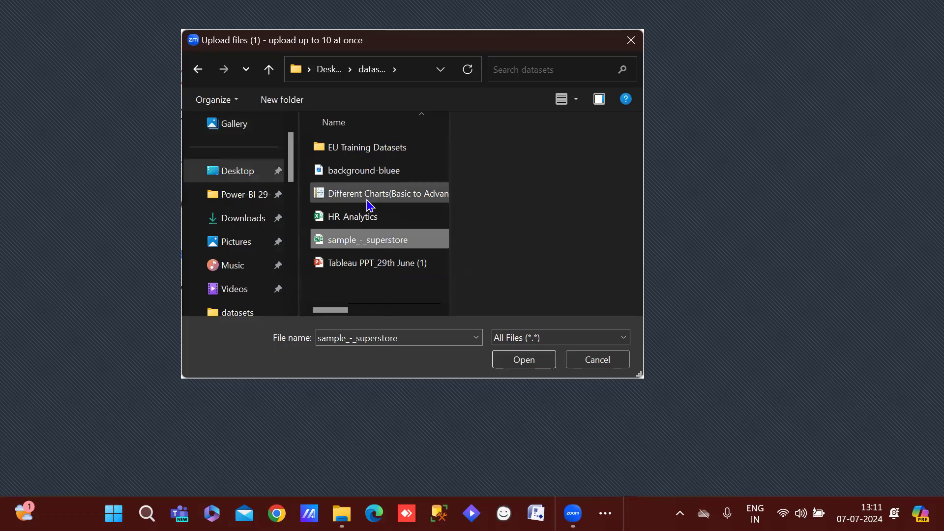
{"action": "left_click", "coordinate": [524, 361]}
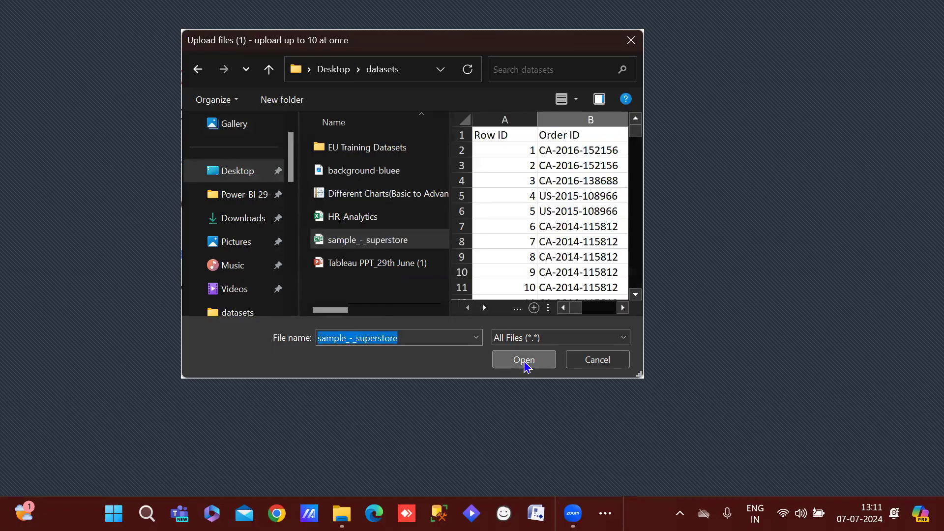